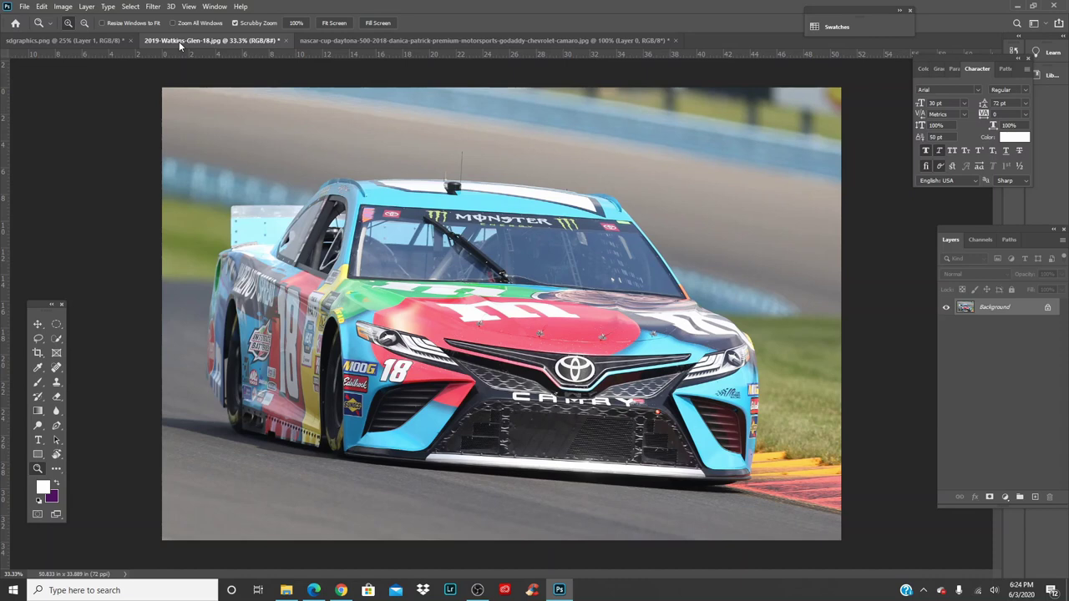
Step: Compare the car front in the 2019-Watkins-Glen-18.jpg Camry photo with the one in the green Camaro photo
{"action": "left_click", "coordinate": [430, 41]}
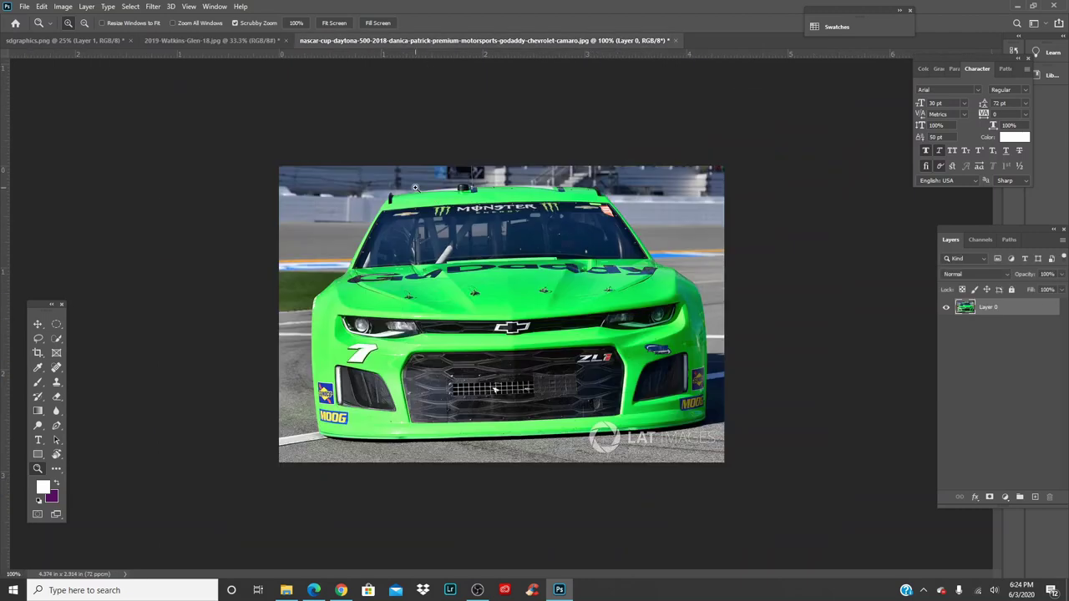
{"action": "left_click", "coordinate": [243, 43]}
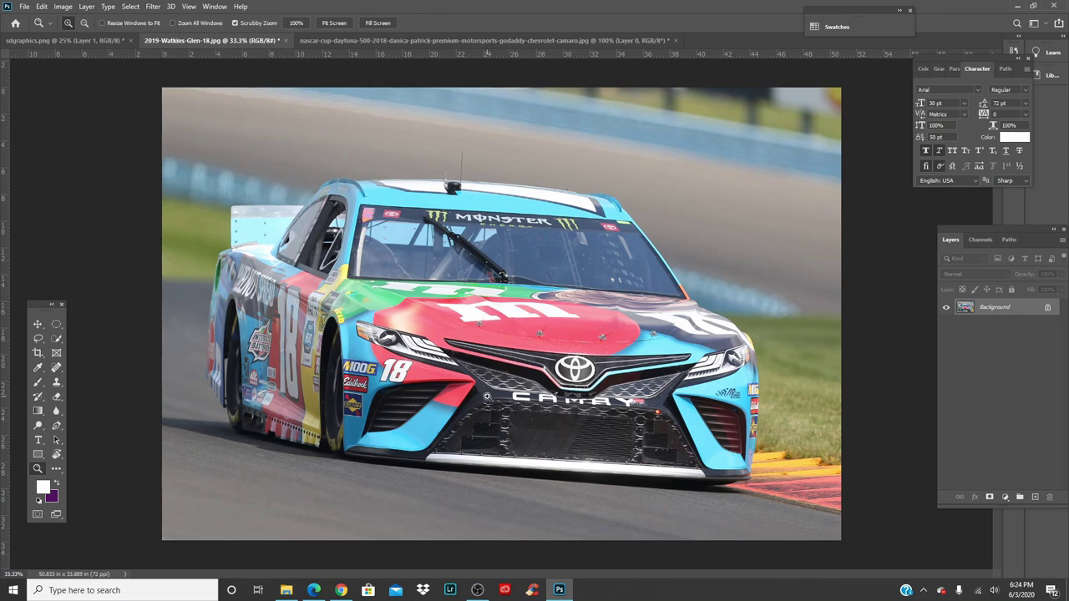
{"action": "left_click", "coordinate": [436, 46]}
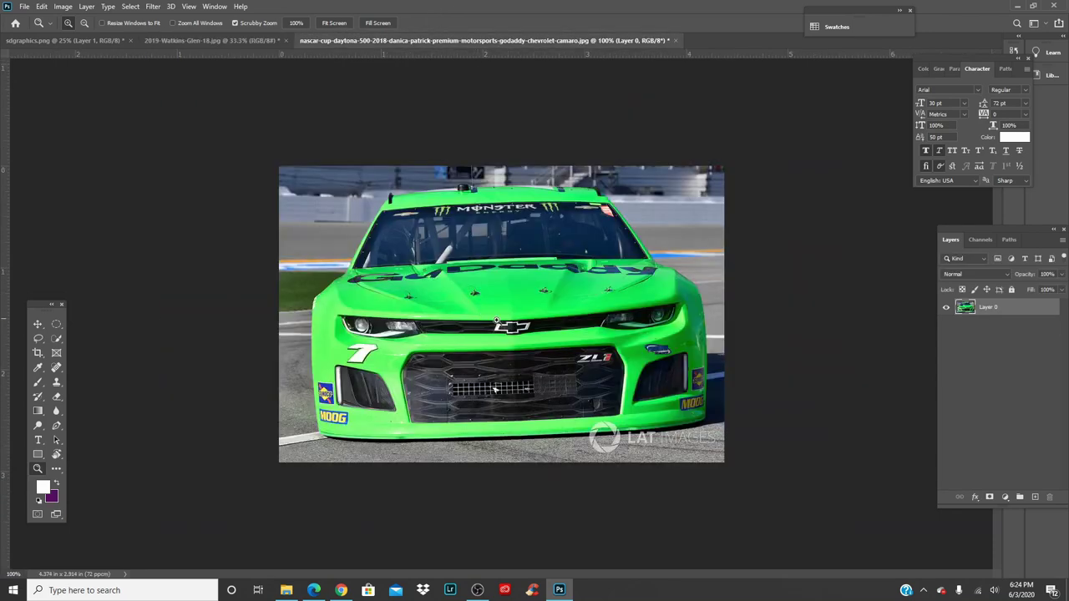
{"action": "left_click", "coordinate": [237, 39]}
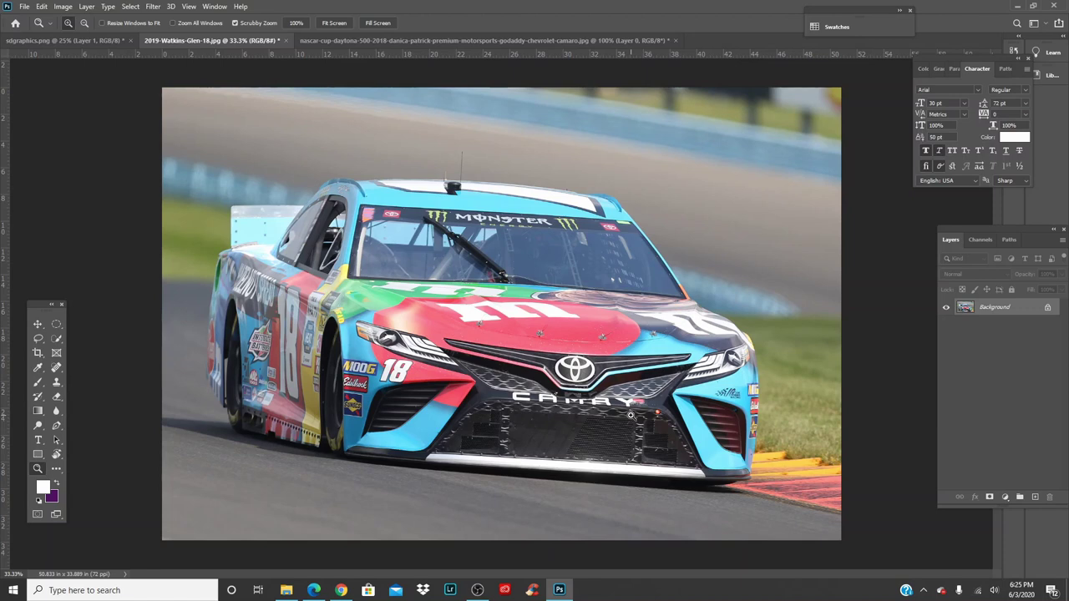
Step: Switch to the green Camaro photo, lock its layer and unlock it again
{"action": "left_click", "coordinate": [476, 40]}
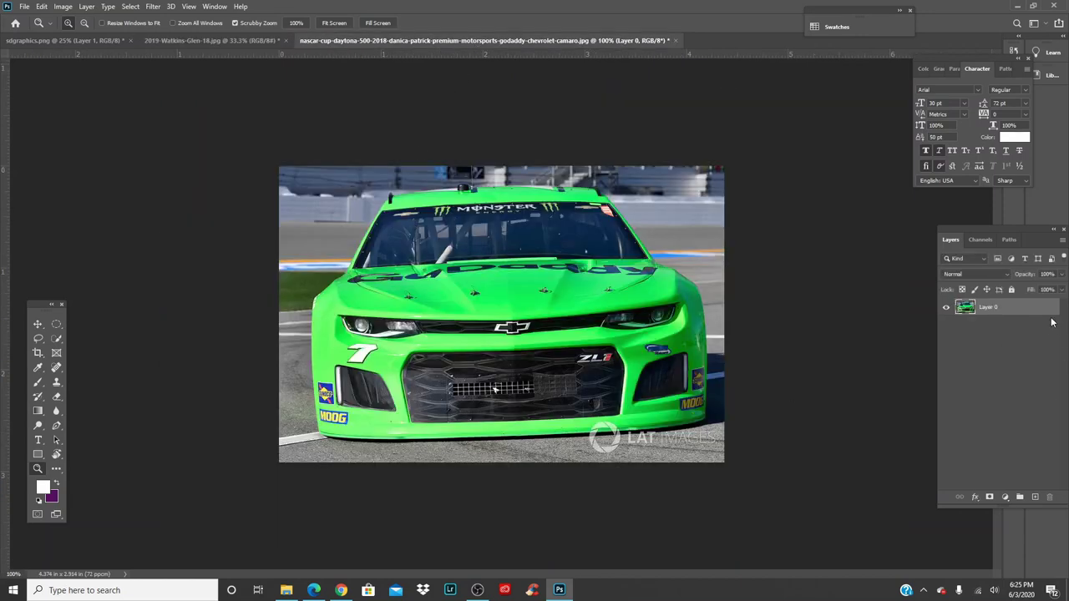
{"action": "left_click", "coordinate": [1012, 289]}
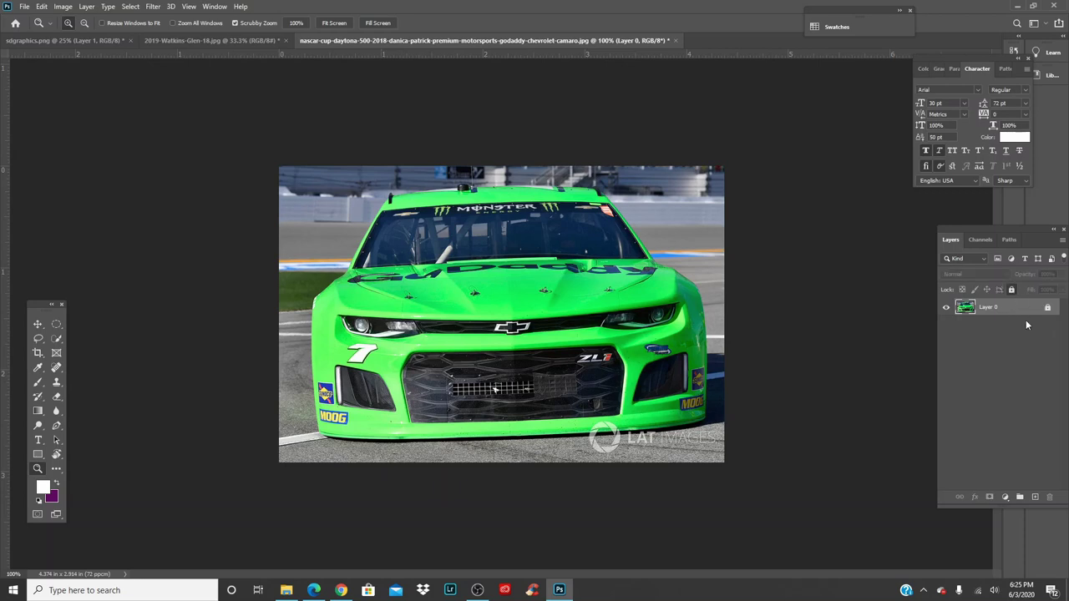
{"action": "left_click", "coordinate": [1047, 307]}
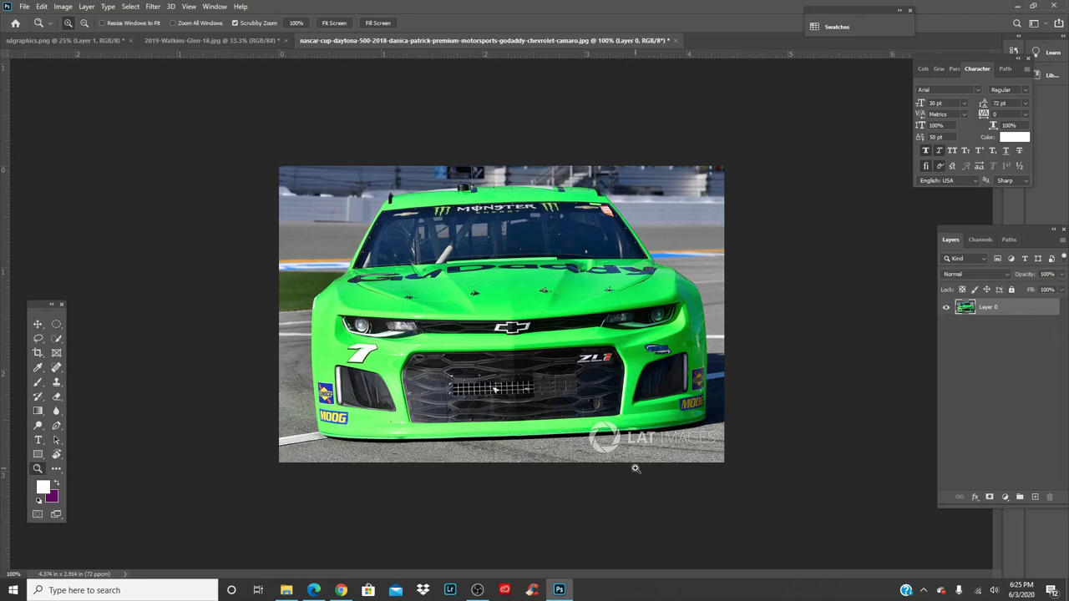
Step: Start a Pen tool outline at the Camaro's left fender and trace down the bumper's left edge to its lower corner
{"action": "key", "text": "p"}
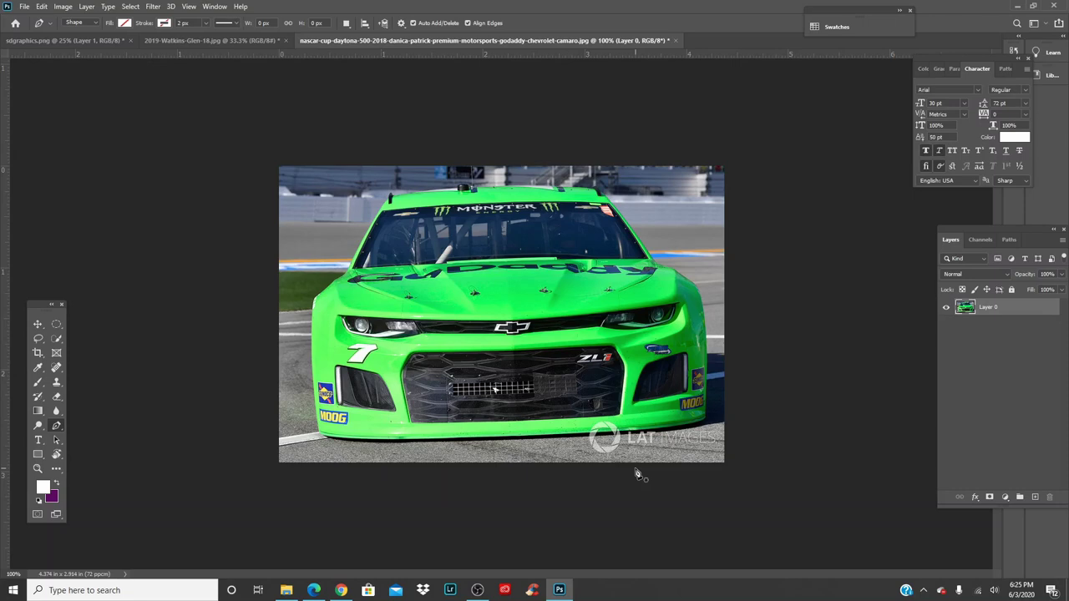
{"action": "key", "text": "ctrl+plus"}
{"action": "key", "text": "ctrl+plus"}
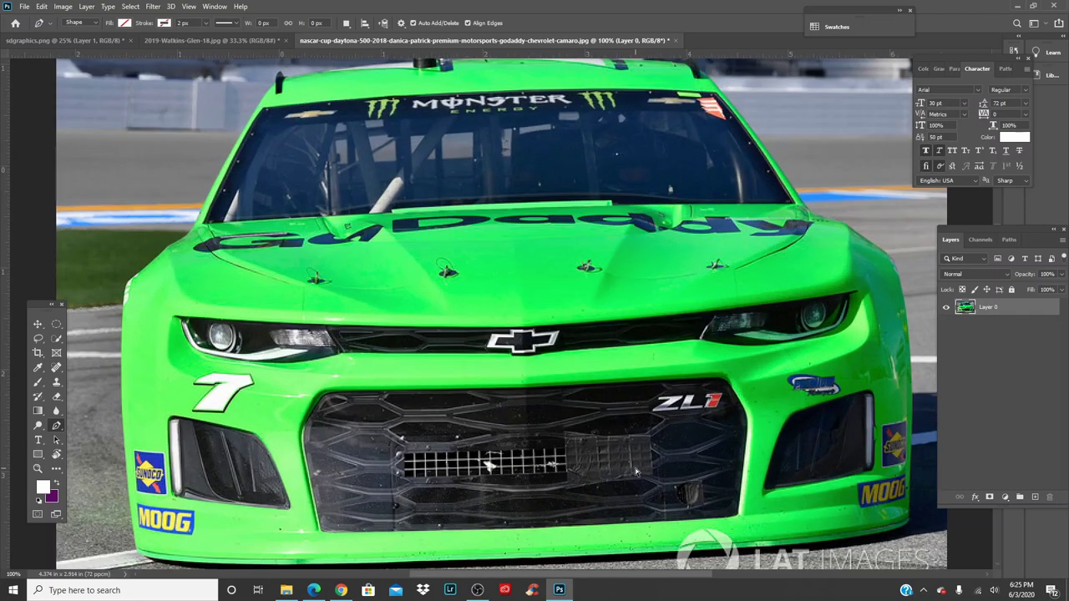
{"action": "left_click_drag", "start_coordinate": [458, 380], "coordinate": [768, 279]}
{"action": "left_click_drag", "start_coordinate": [425, 382], "coordinate": [551, 371]}
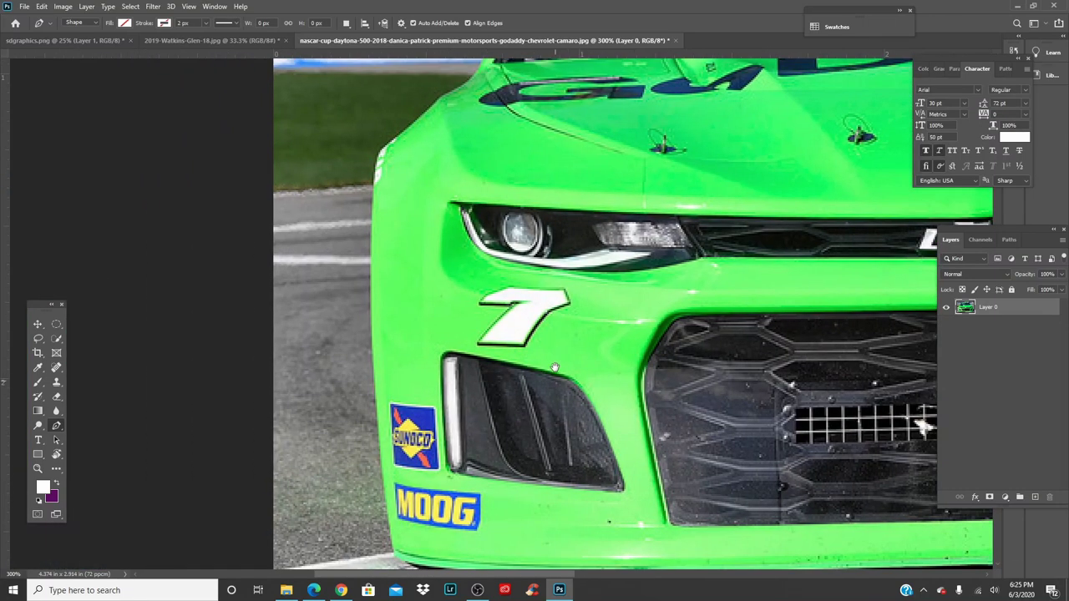
{"action": "left_click_drag", "start_coordinate": [439, 330], "coordinate": [554, 359]}
{"action": "left_click_drag", "start_coordinate": [528, 297], "coordinate": [547, 302]}
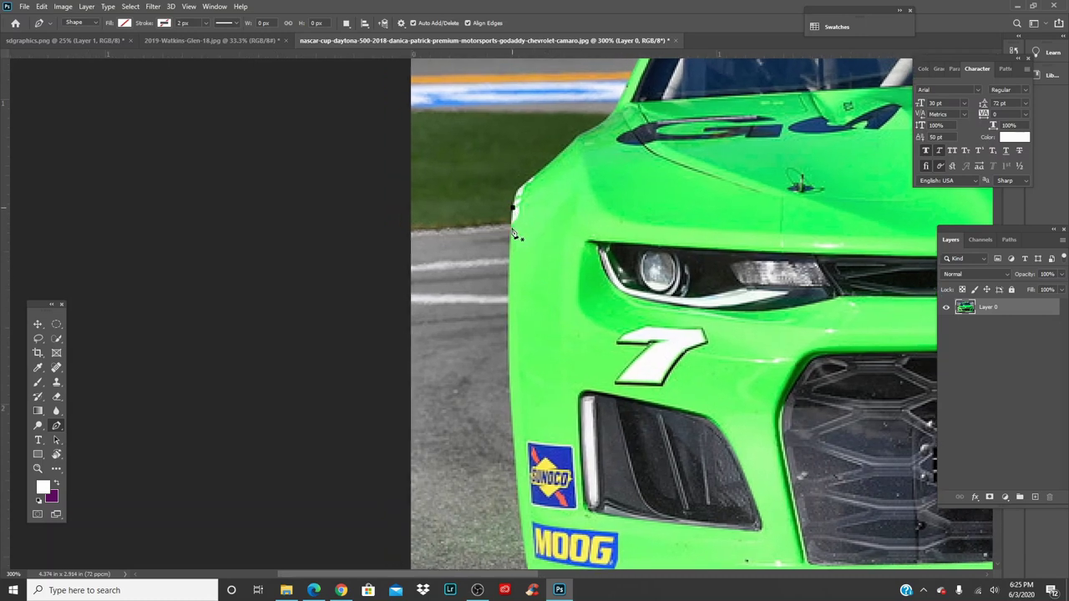
{"action": "left_click", "coordinate": [513, 208]}
{"action": "left_click_drag", "start_coordinate": [514, 458], "coordinate": [539, 425]}
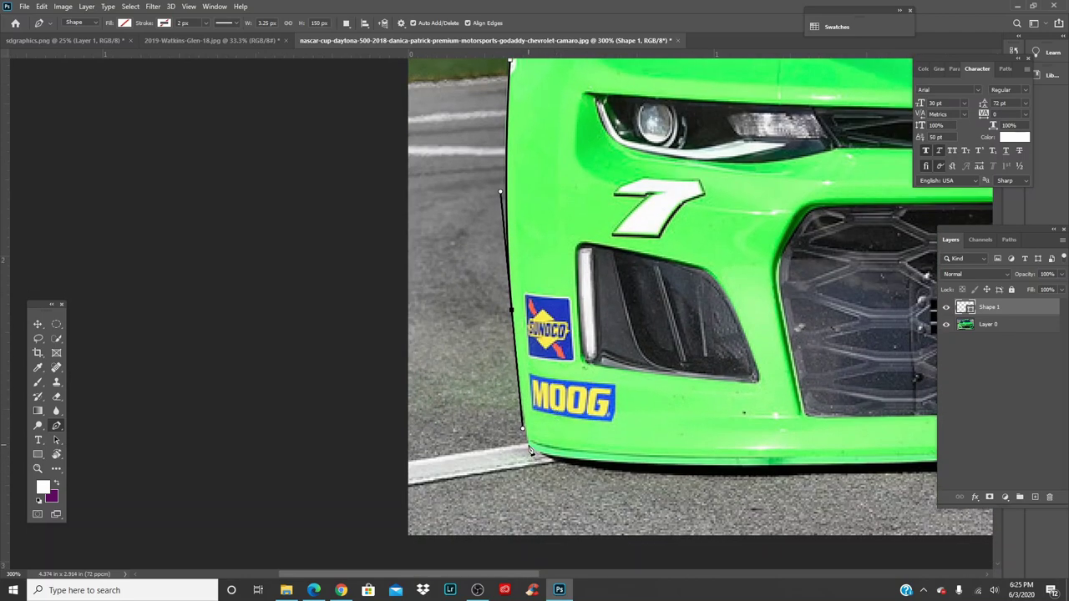
{"action": "left_click", "coordinate": [527, 445]}
Step: Continue the pen outline along the bumper's lower edge to its lower right corner
{"action": "left_click_drag", "start_coordinate": [578, 480], "coordinate": [418, 434]}
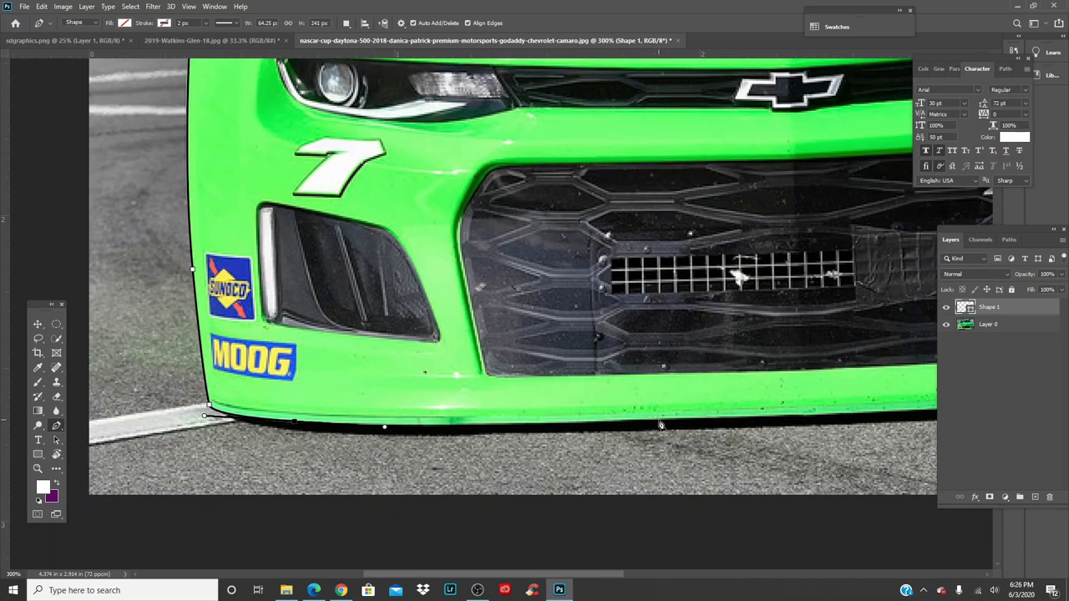
{"action": "left_click_drag", "start_coordinate": [657, 424], "coordinate": [316, 394]}
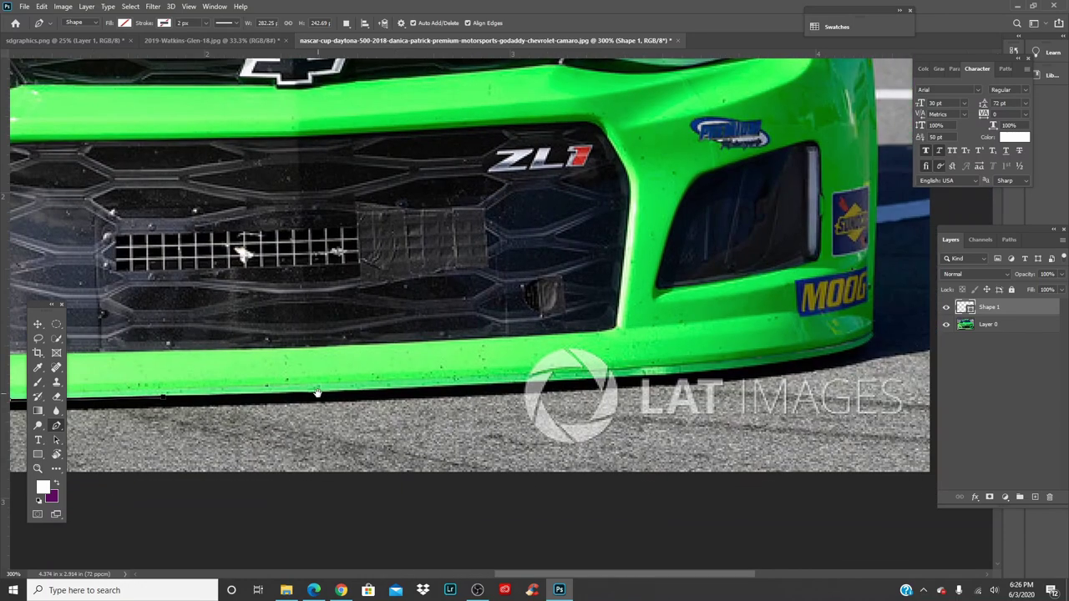
{"action": "left_click_drag", "start_coordinate": [681, 374], "coordinate": [781, 364]}
{"action": "left_click", "coordinate": [781, 366]}
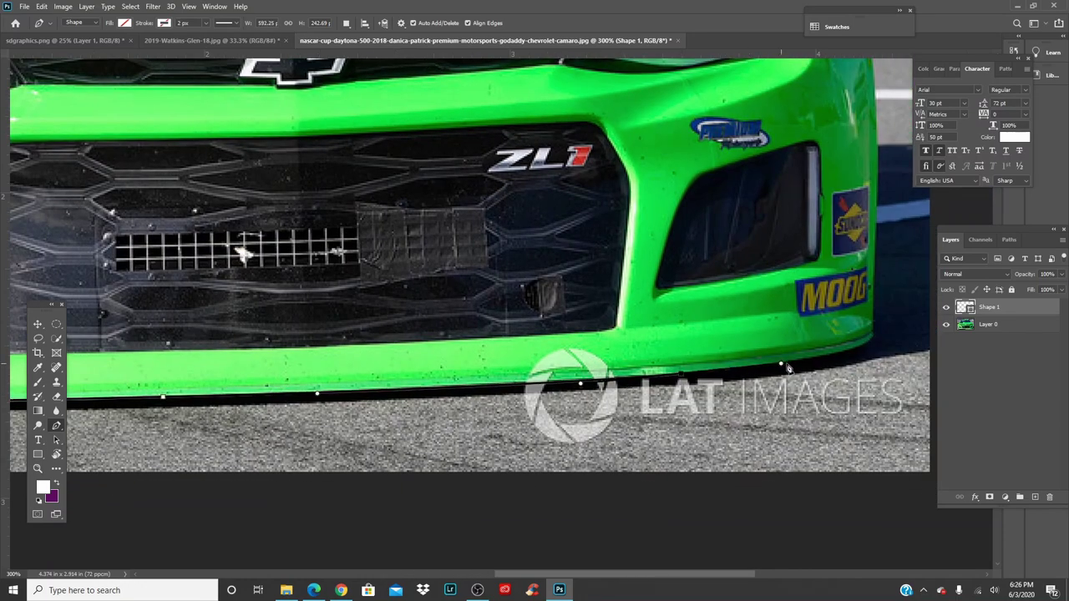
{"action": "left_click_drag", "start_coordinate": [873, 337], "coordinate": [813, 369]}
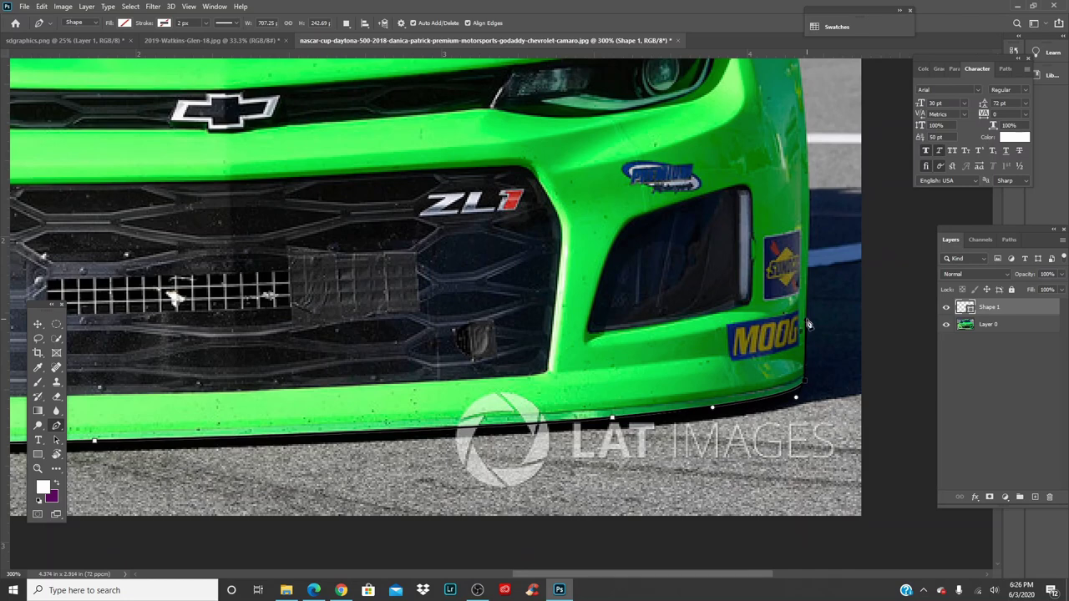
Step: Extend the pen outline up the bumper's right side to the fender with a curved segment
{"action": "left_click_drag", "start_coordinate": [777, 259], "coordinate": [719, 401]}
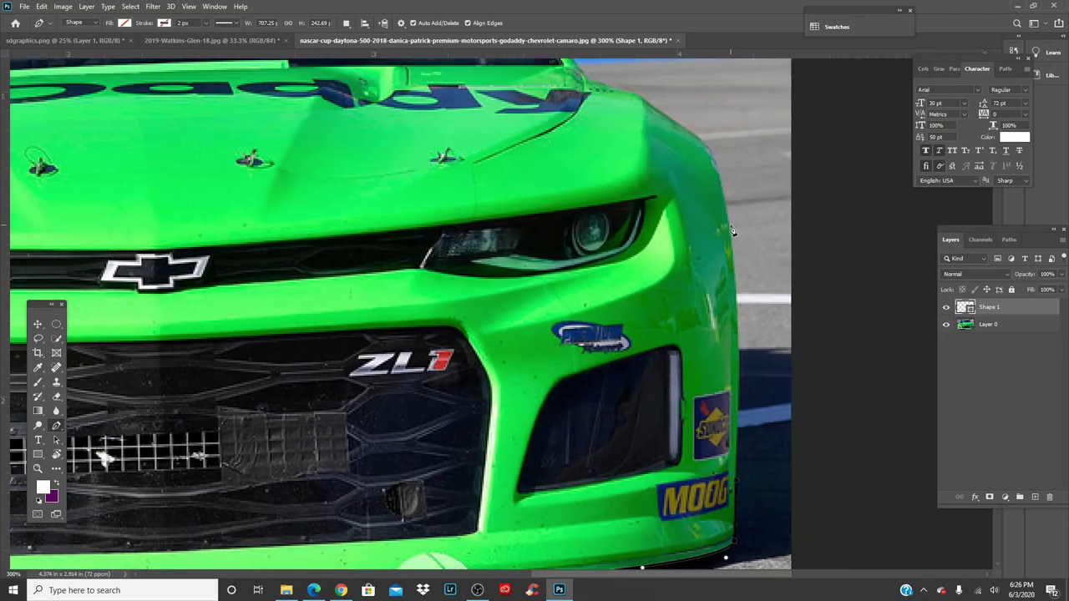
{"action": "left_click_drag", "start_coordinate": [727, 216], "coordinate": [744, 280]}
{"action": "left_click_drag", "start_coordinate": [712, 151], "coordinate": [710, 140]}
{"action": "left_click_drag", "start_coordinate": [710, 186], "coordinate": [739, 307]}
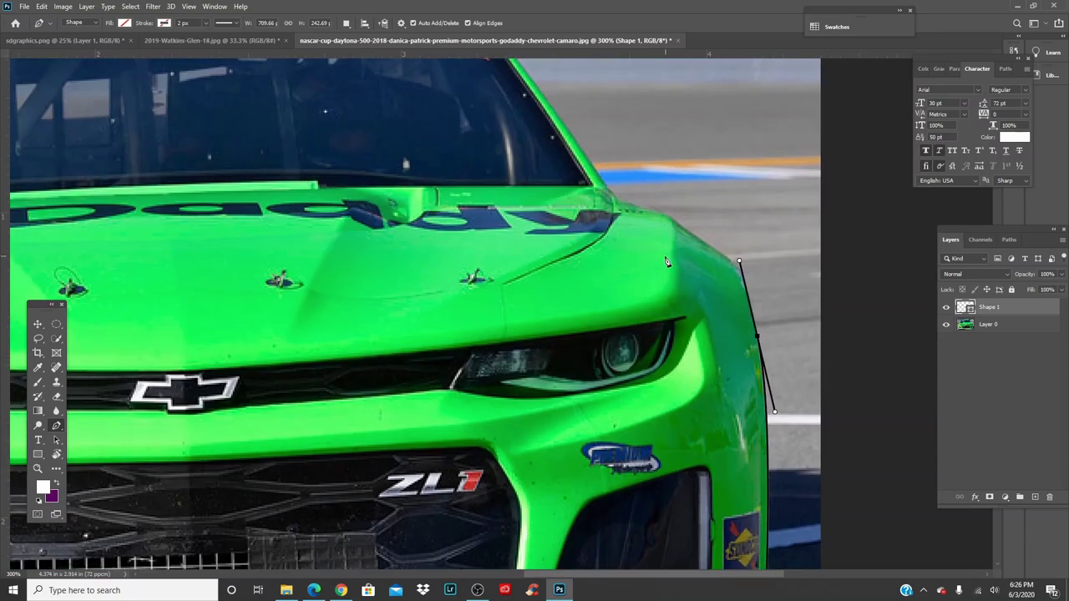
Step: Carry the pen outline across the hood above the headlights and close it at the starting point on the left fender
{"action": "left_click_drag", "start_coordinate": [657, 258], "coordinate": [610, 270]}
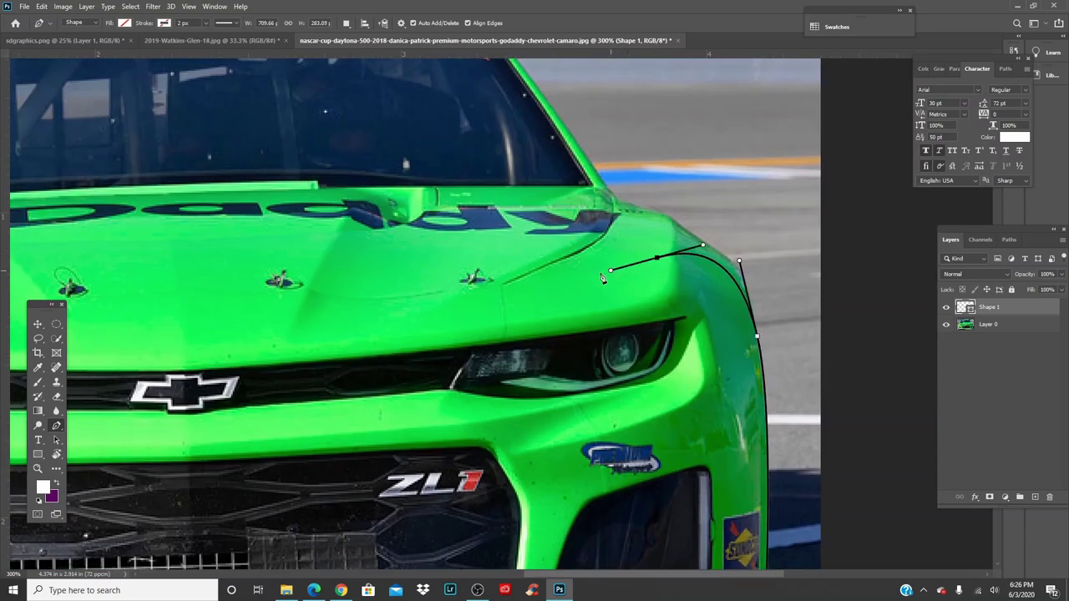
{"action": "left_click", "coordinate": [423, 304]}
{"action": "left_click_drag", "start_coordinate": [423, 304], "coordinate": [570, 343]}
{"action": "left_click", "coordinate": [512, 326]}
{"action": "left_click_drag", "start_coordinate": [464, 340], "coordinate": [592, 354]}
{"action": "left_click", "coordinate": [517, 352]}
{"action": "left_click_drag", "start_coordinate": [459, 337], "coordinate": [729, 339]}
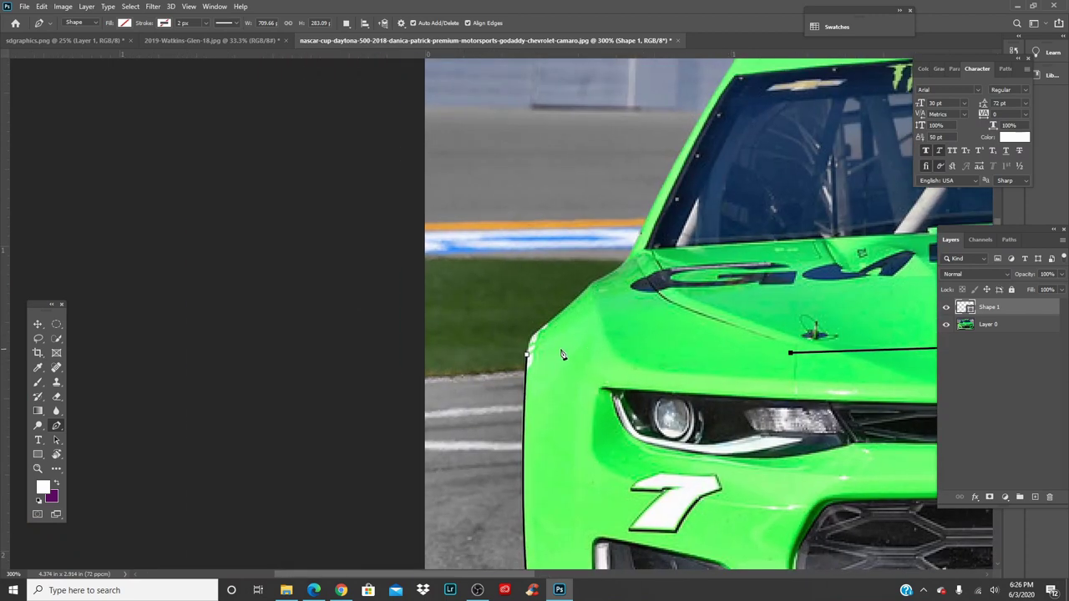
{"action": "left_click_drag", "start_coordinate": [526, 352], "coordinate": [527, 394]}
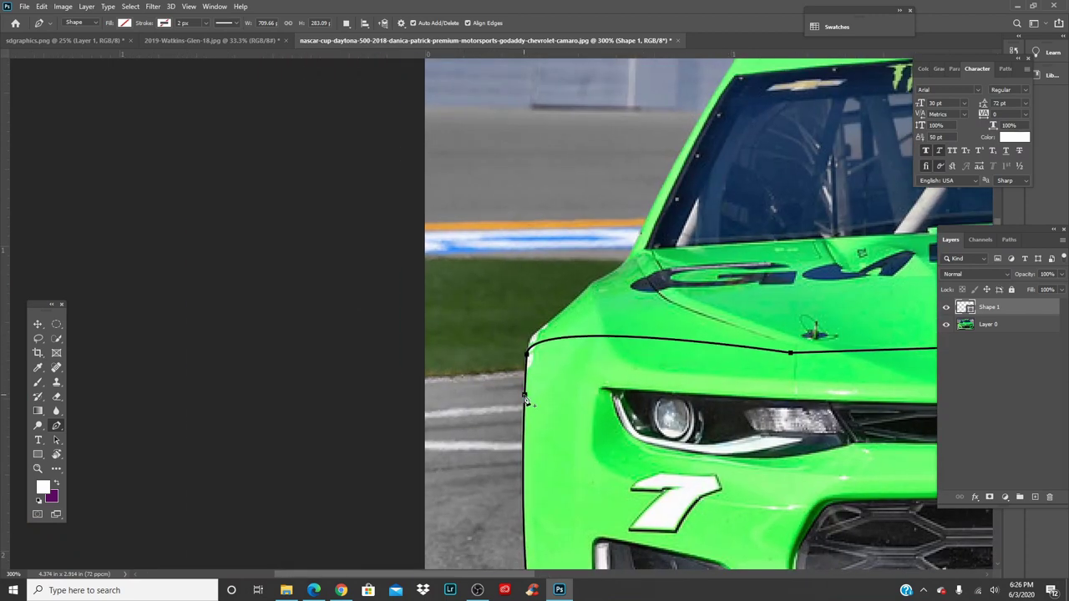
Step: Make a selection from the bumper path and delete the pen shape layer
{"action": "right_click", "coordinate": [592, 386]}
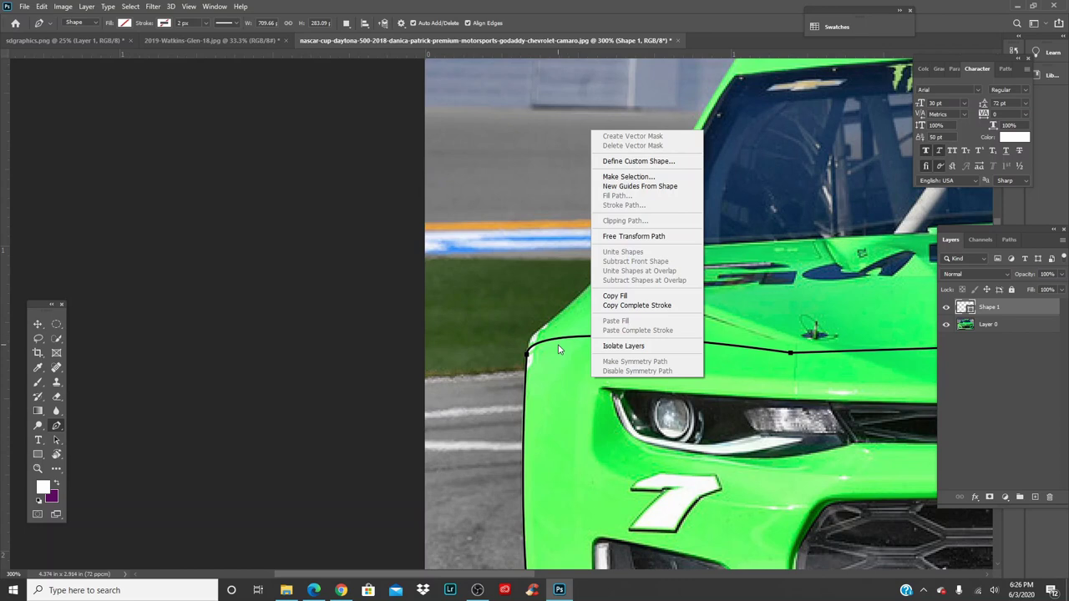
{"action": "left_click", "coordinate": [657, 175]}
{"action": "left_click", "coordinate": [593, 158]}
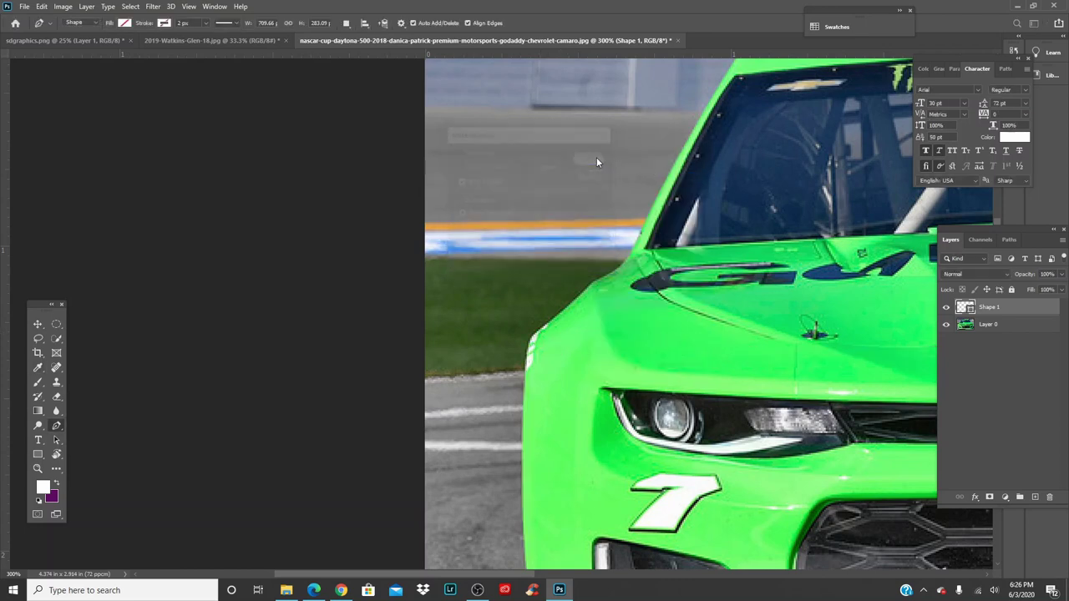
{"action": "key", "text": "Delete"}
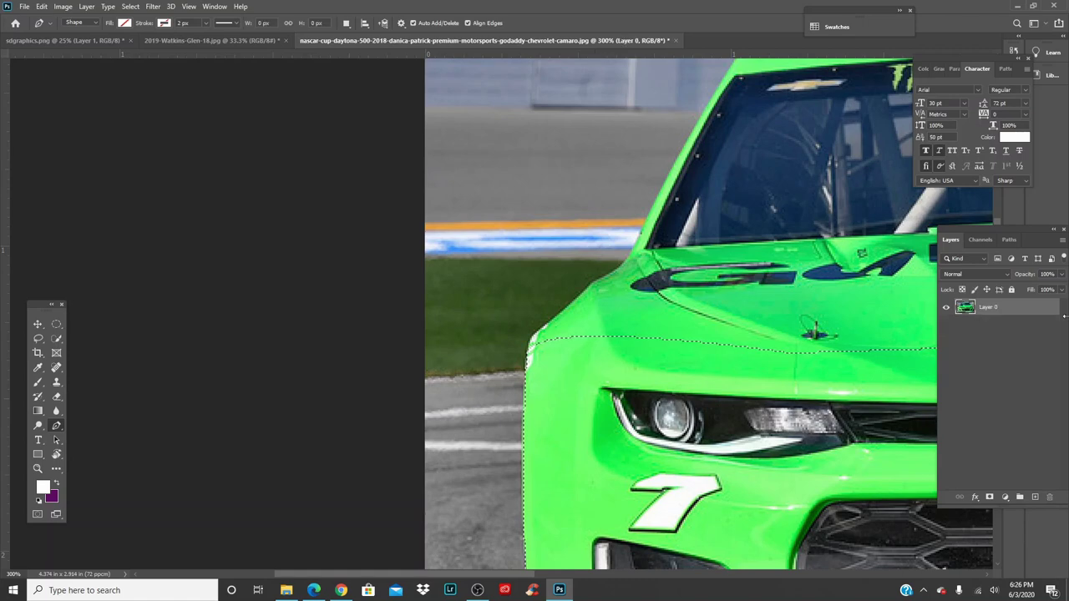
Step: Move the selected Camaro bumper into the 2019-Watkins-Glen-18.jpg document, placing it on the Camry's hood
{"action": "key", "text": "ctrl+0"}
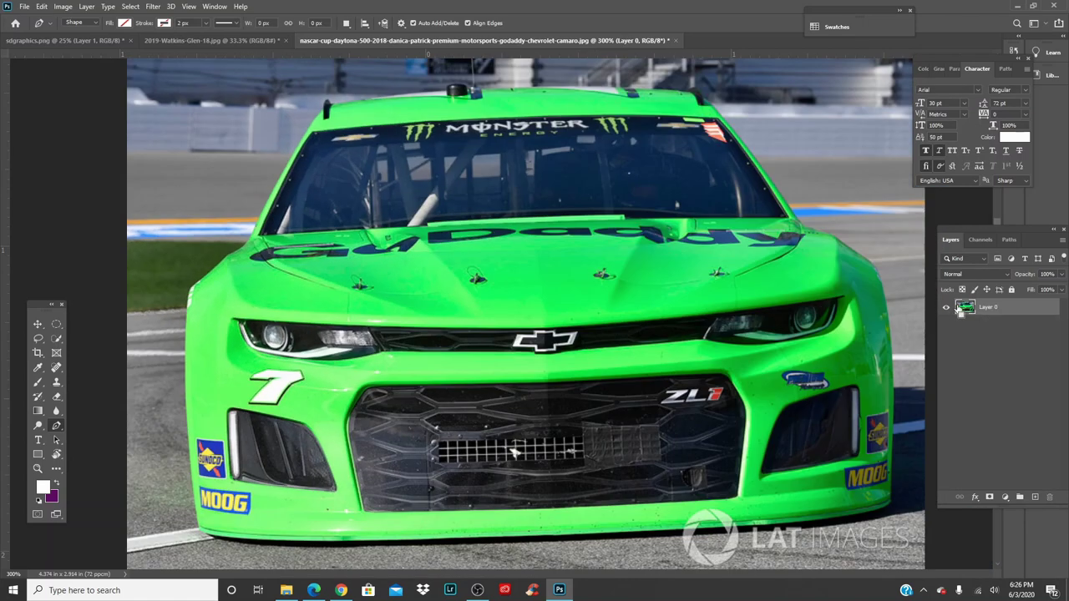
{"action": "key", "text": "v"}
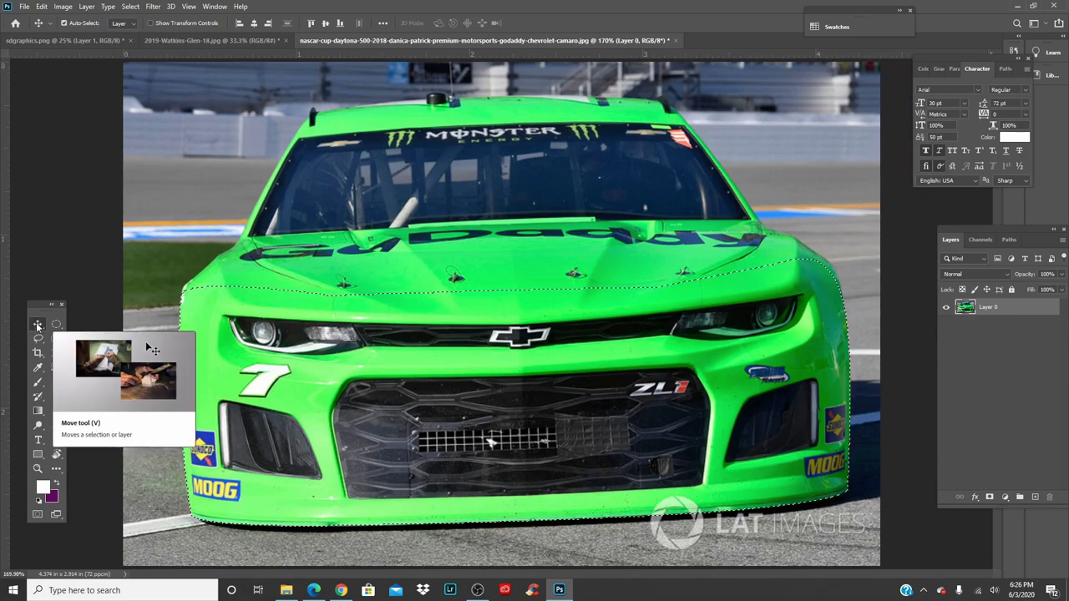
{"action": "left_click_drag", "start_coordinate": [572, 434], "coordinate": [566, 323]}
{"action": "left_click_drag", "start_coordinate": [482, 331], "coordinate": [314, 21]}
{"action": "left_click", "coordinate": [192, 40]}
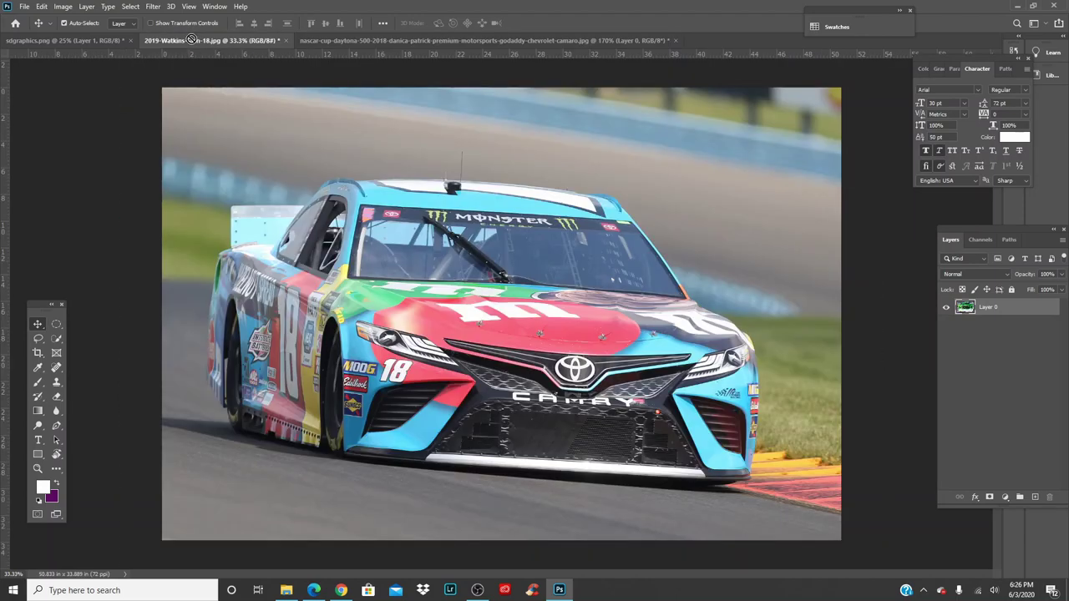
{"action": "left_click_drag", "start_coordinate": [537, 345], "coordinate": [539, 349]}
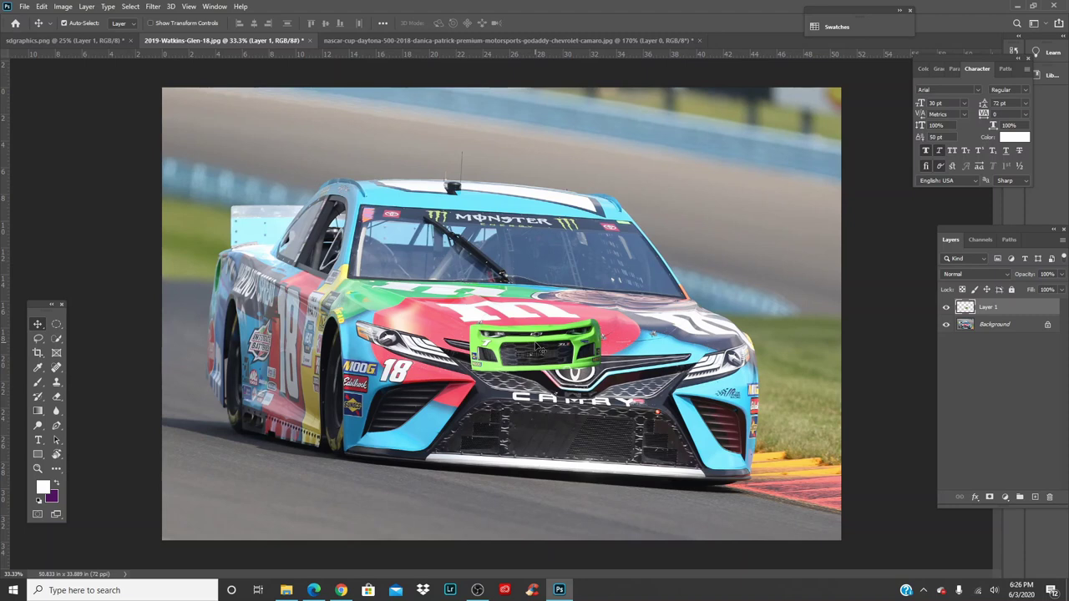
Step: Free-transform the pasted bumper, scaling it to about 286% and placing it over the Camry's front end
{"action": "key", "text": "ctrl+t"}
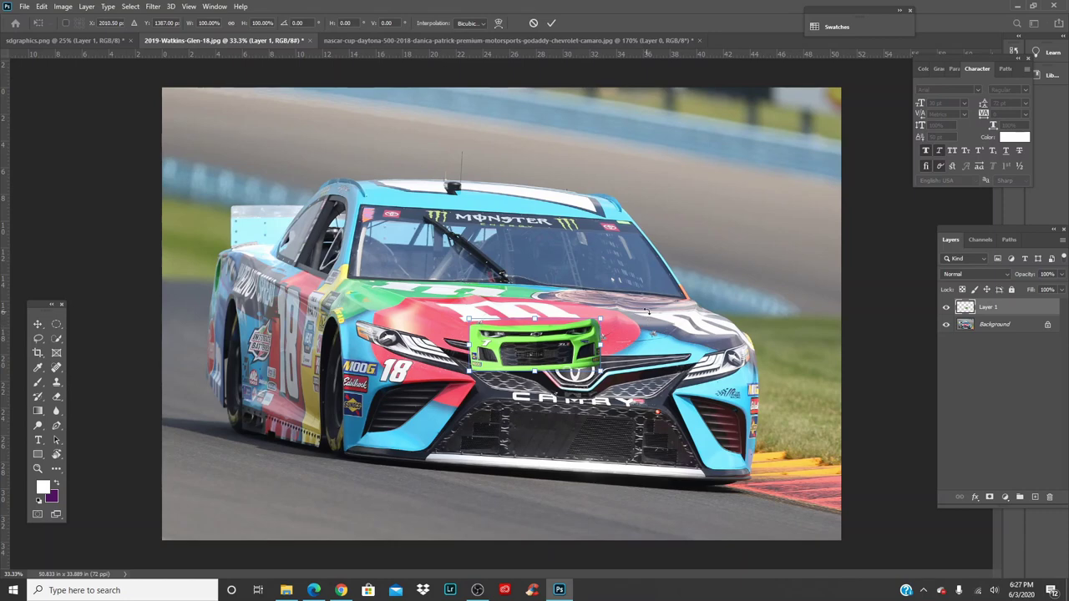
{"action": "left_click_drag", "start_coordinate": [603, 319], "coordinate": [845, 186]}
{"action": "left_click_drag", "start_coordinate": [717, 328], "coordinate": [608, 406]}
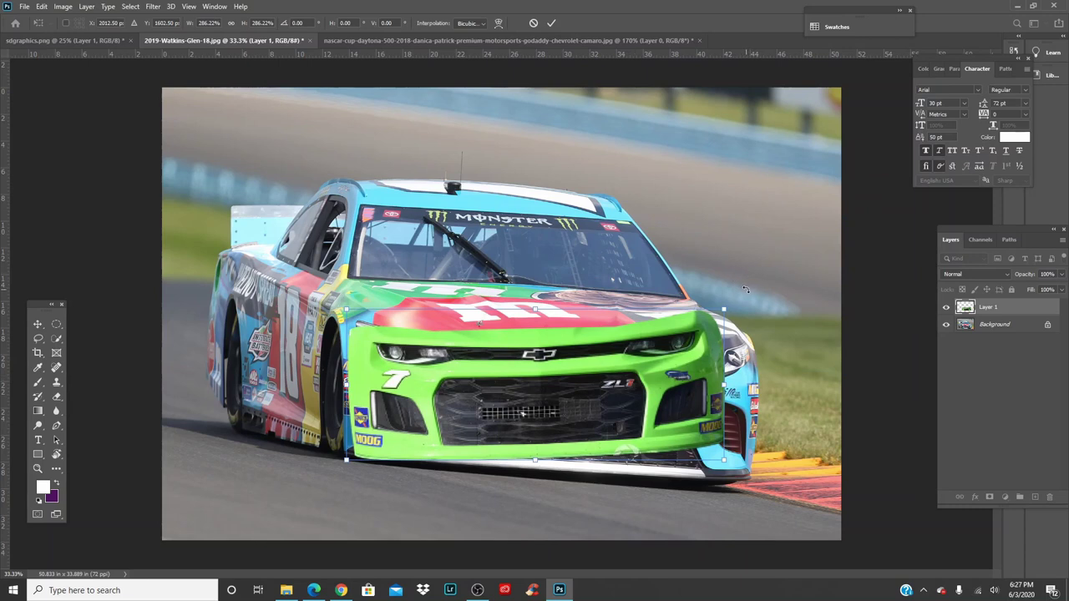
Step: Rotate the bumper about 5.3°, enlarge it to about 316%, align it with the Camry's front end and apply the transform
{"action": "left_click_drag", "start_coordinate": [748, 290], "coordinate": [756, 309]}
{"action": "left_click_drag", "start_coordinate": [638, 387], "coordinate": [635, 403]}
{"action": "left_click_drag", "start_coordinate": [723, 343], "coordinate": [764, 330]}
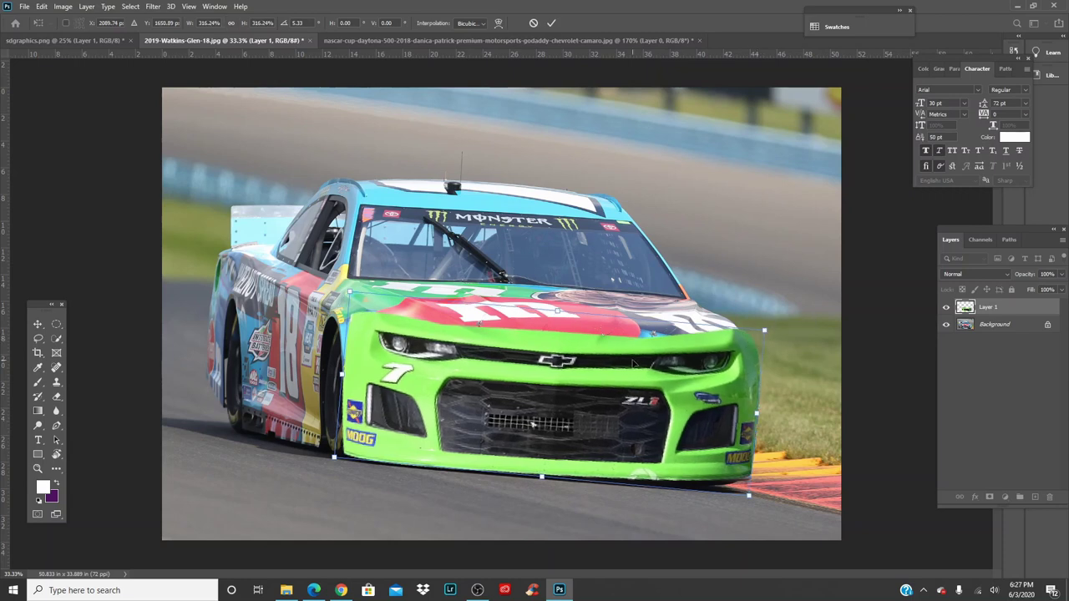
{"action": "left_click_drag", "start_coordinate": [524, 390], "coordinate": [524, 392]}
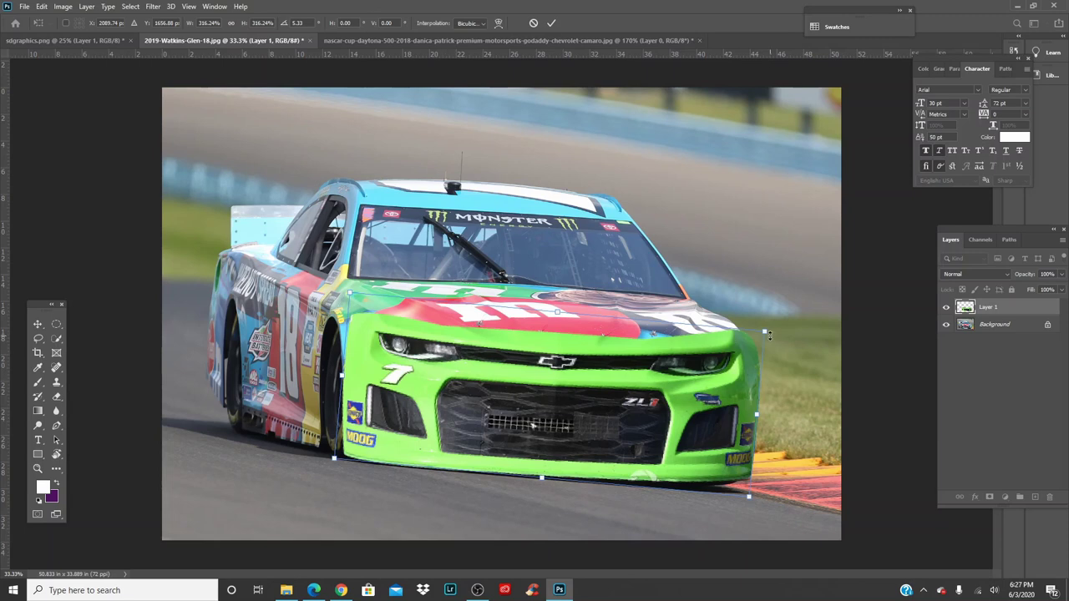
{"action": "left_click", "coordinate": [551, 22]}
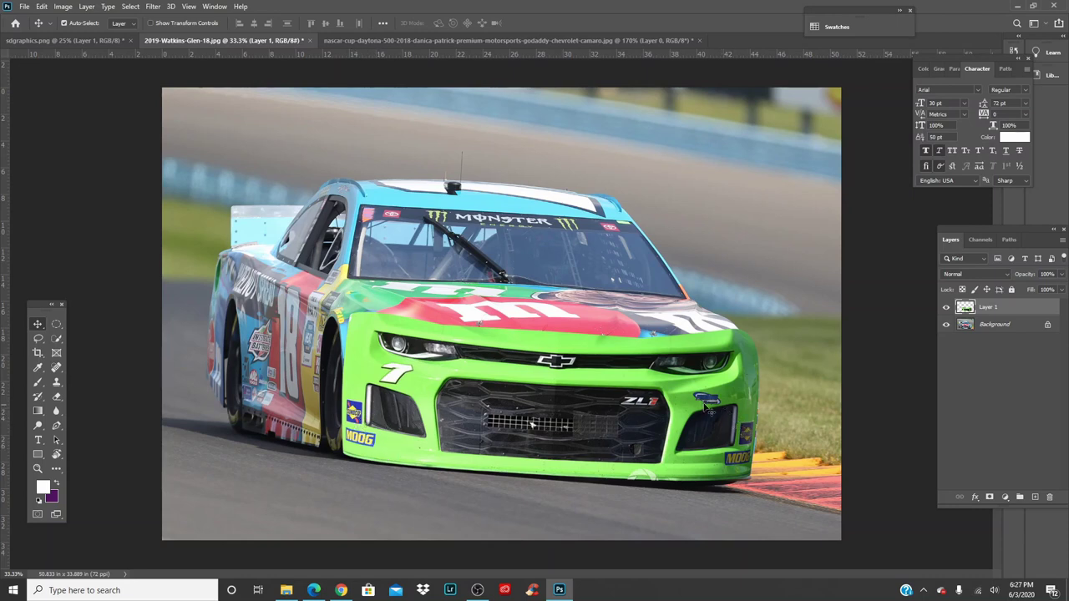
Step: Move the bumper layer away from the Camry's front end and undo the move
{"action": "left_click_drag", "start_coordinate": [367, 386], "coordinate": [478, 390]}
{"action": "left_click_drag", "start_coordinate": [577, 438], "coordinate": [404, 410]}
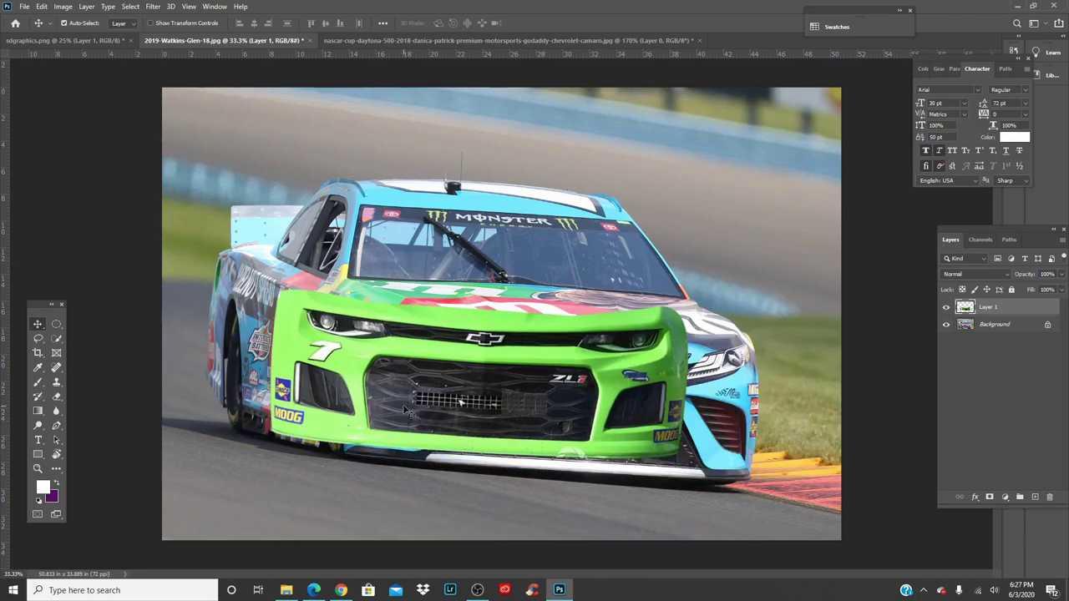
{"action": "key", "text": "ctrl+z"}
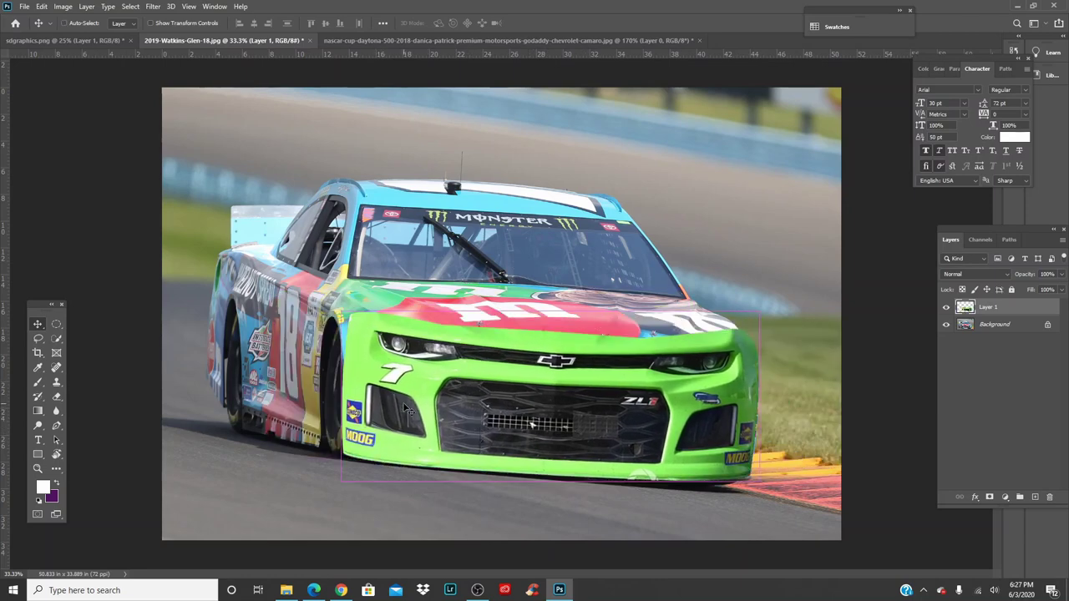
Step: Shift the bumper layer down off the Camry's front end and undo the shift
{"action": "left_click_drag", "start_coordinate": [418, 405], "coordinate": [421, 439]}
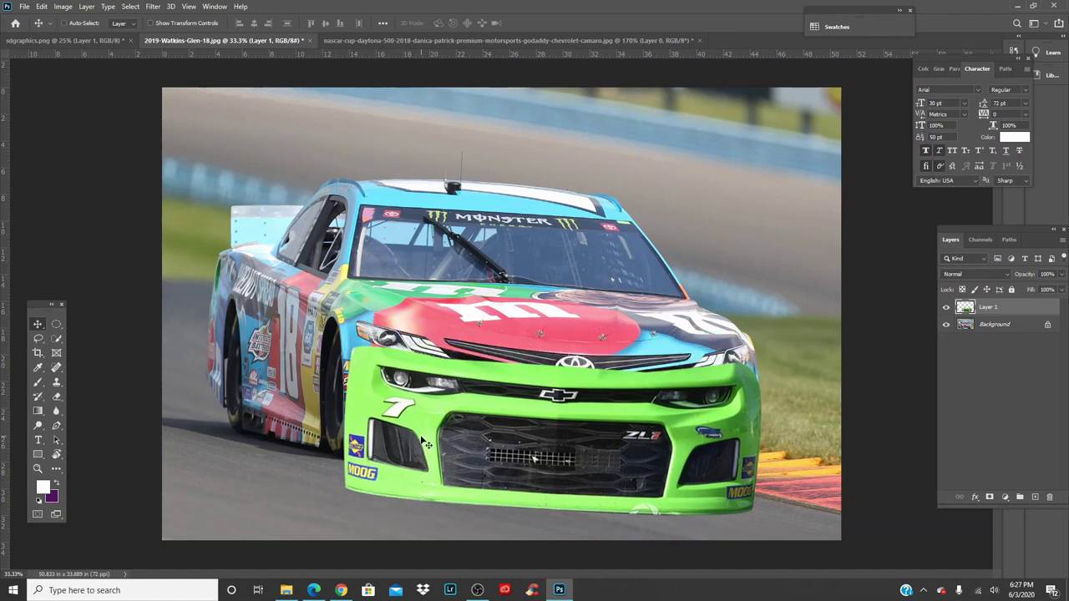
{"action": "key", "text": "ctrl+z"}
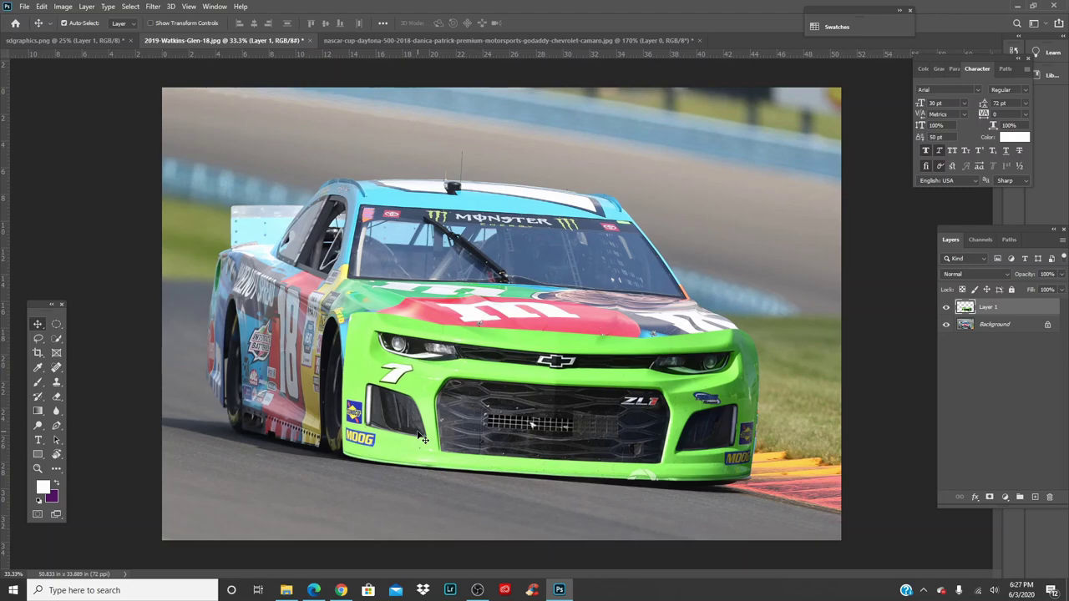
Step: With the Pen tool, trace the right and upper edges of the Sunoco decal on the bumper's left side, rounding the upper corners
{"action": "key", "text": "ctrl+plus"}
{"action": "key", "text": "ctrl+plus"}
{"action": "key", "text": "ctrl+plus"}
{"action": "key", "text": "ctrl+plus"}
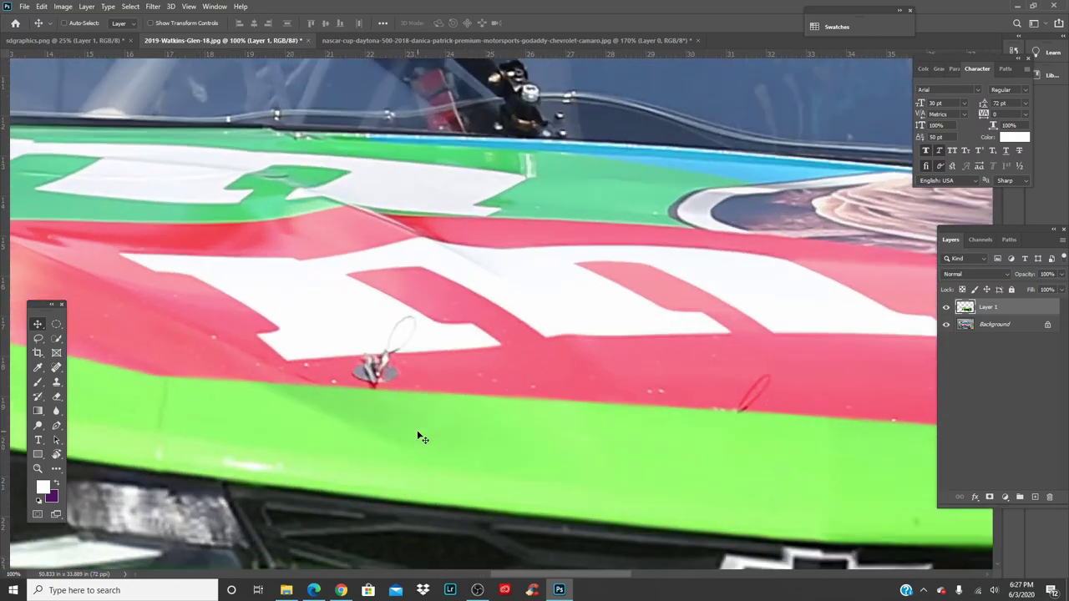
{"action": "left_click_drag", "start_coordinate": [418, 431], "coordinate": [604, 311]}
{"action": "left_click_drag", "start_coordinate": [460, 410], "coordinate": [720, 193]}
{"action": "left_click_drag", "start_coordinate": [451, 386], "coordinate": [800, 220]}
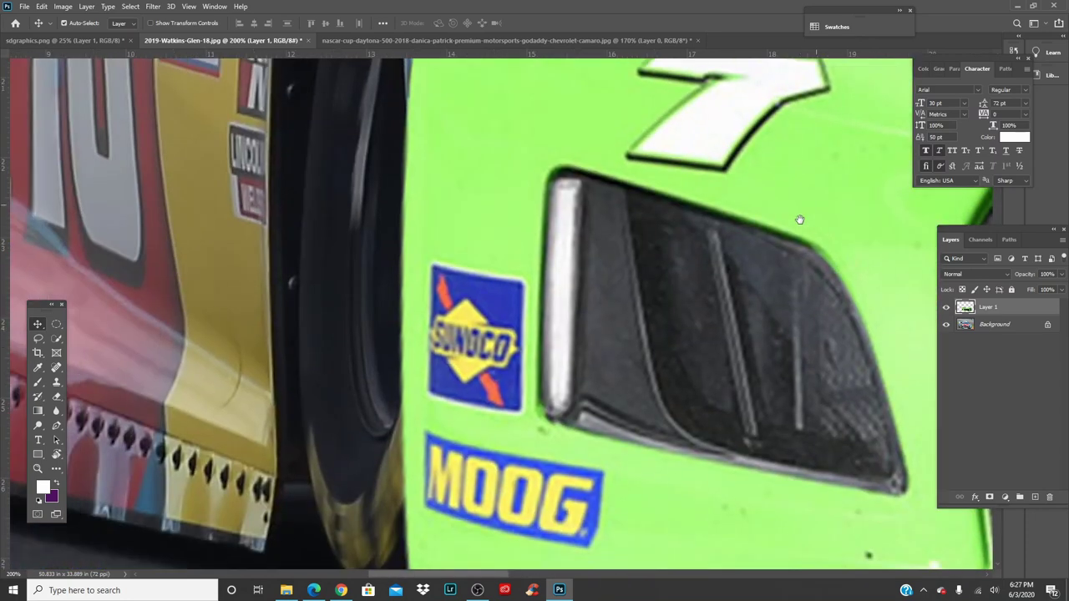
{"action": "key", "text": "p"}
{"action": "key", "text": "ctrl+plus"}
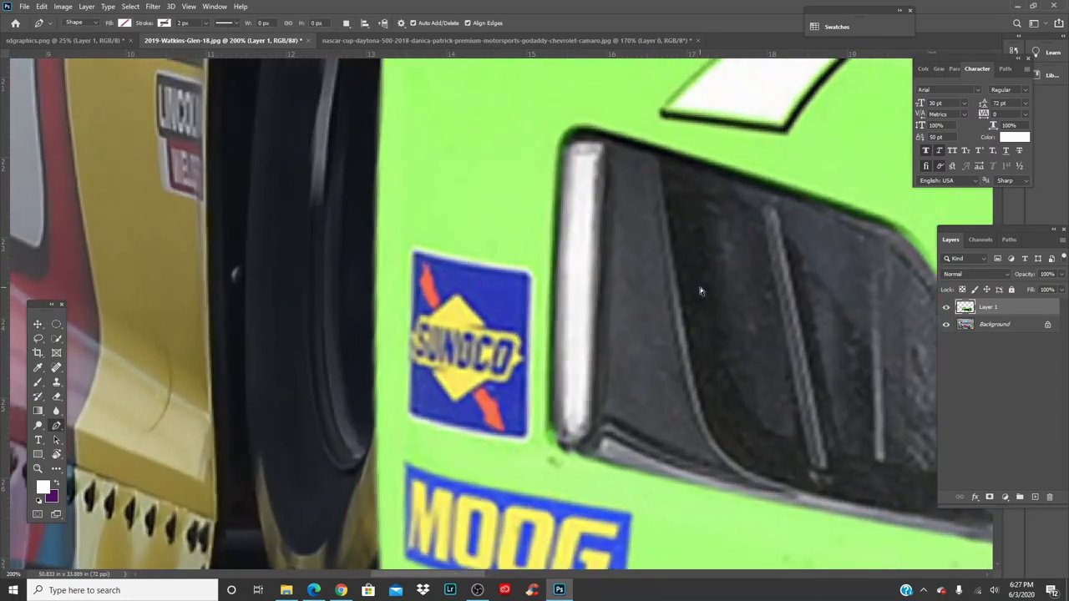
{"action": "left_click_drag", "start_coordinate": [629, 314], "coordinate": [695, 237]}
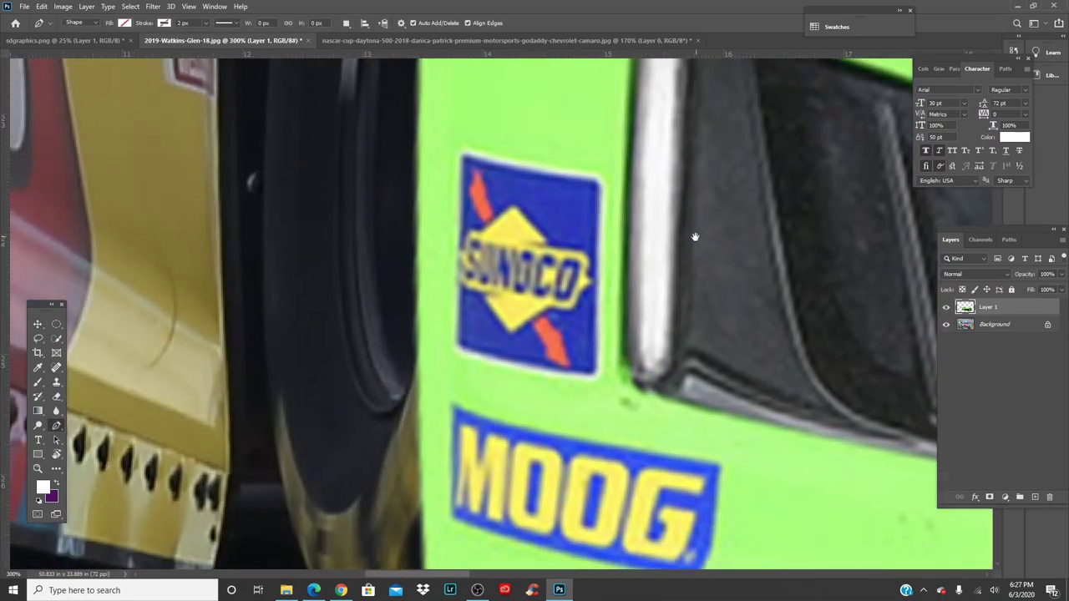
{"action": "left_click", "coordinate": [598, 369]}
{"action": "left_click", "coordinate": [603, 187]}
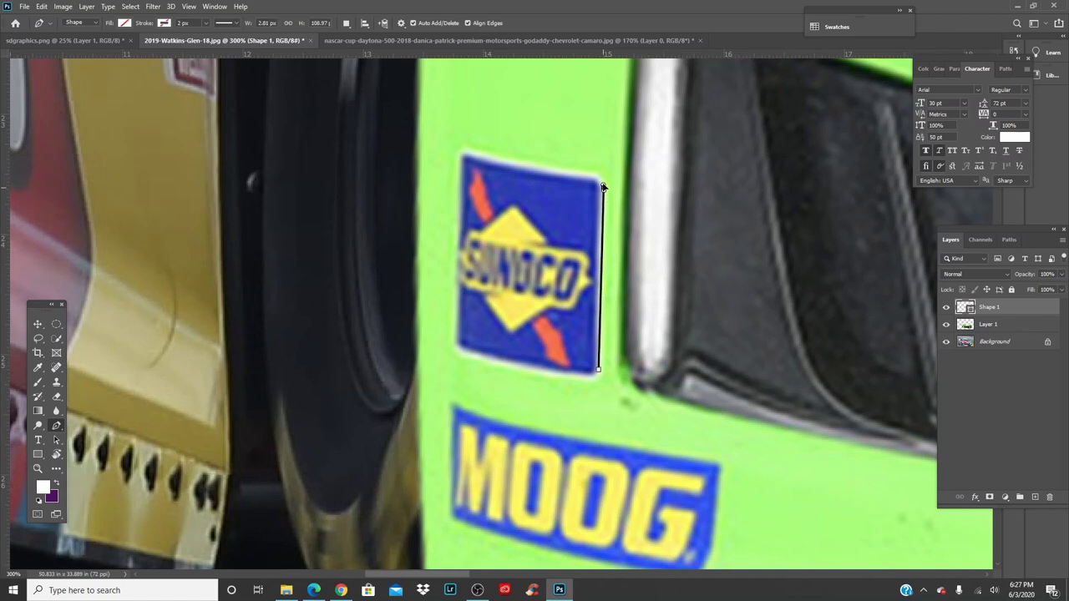
{"action": "left_click", "coordinate": [543, 170]}
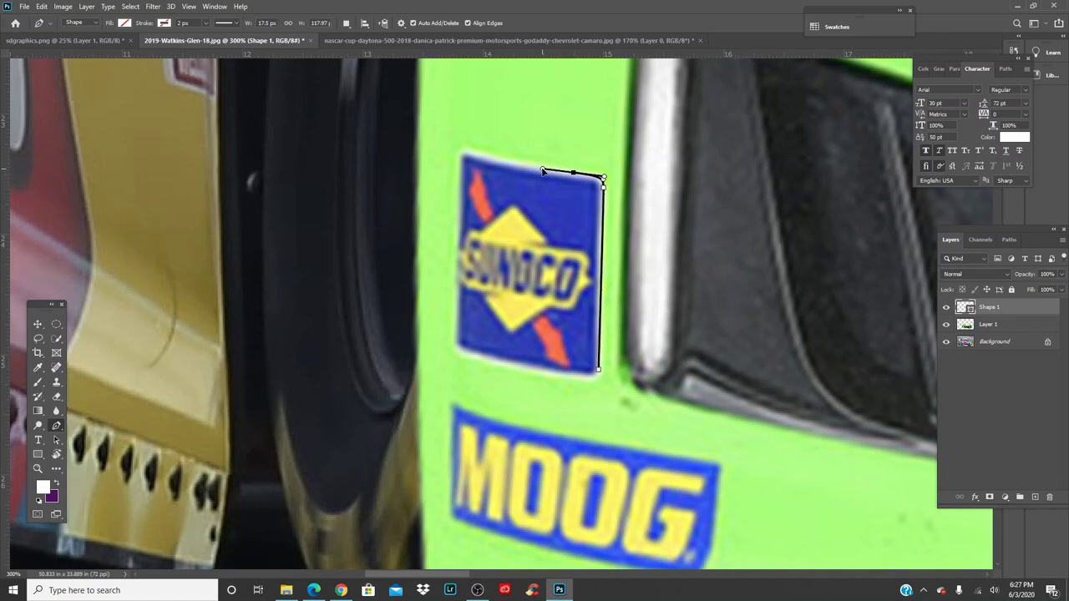
{"action": "left_click", "coordinate": [464, 152]}
{"action": "left_click_drag", "start_coordinate": [459, 174], "coordinate": [458, 185]}
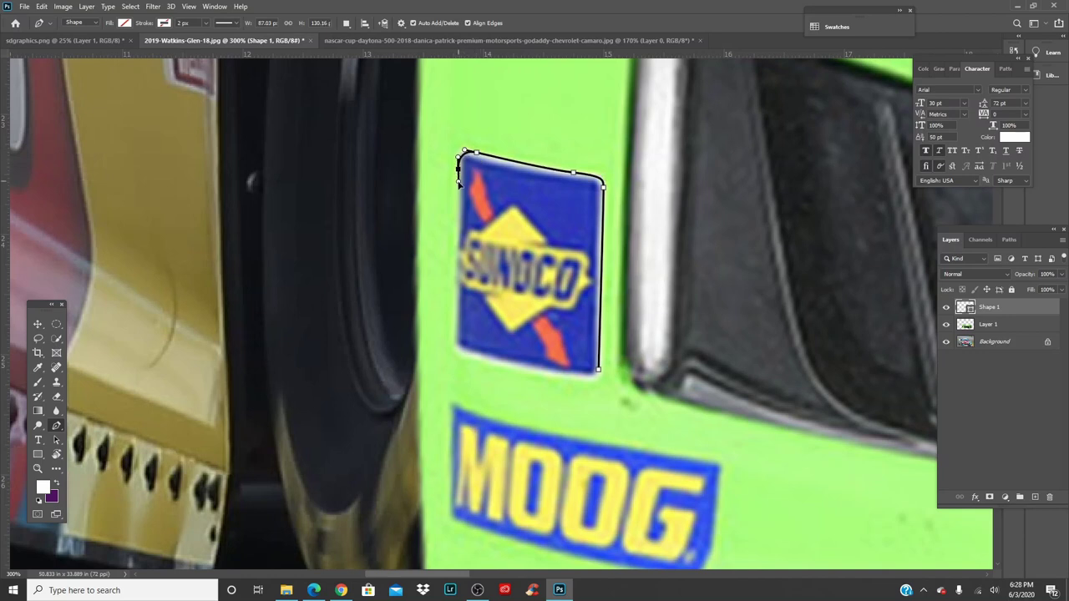
Step: Continue the Sunoco decal outline along its left and lower edges and close the path
{"action": "left_click", "coordinate": [453, 341]}
{"action": "key", "text": "ctrl+z"}
{"action": "left_click", "coordinate": [454, 345]}
{"action": "key", "text": "ctrl+z"}
{"action": "left_click", "coordinate": [454, 346]}
{"action": "left_click_drag", "start_coordinate": [489, 359], "coordinate": [524, 368]}
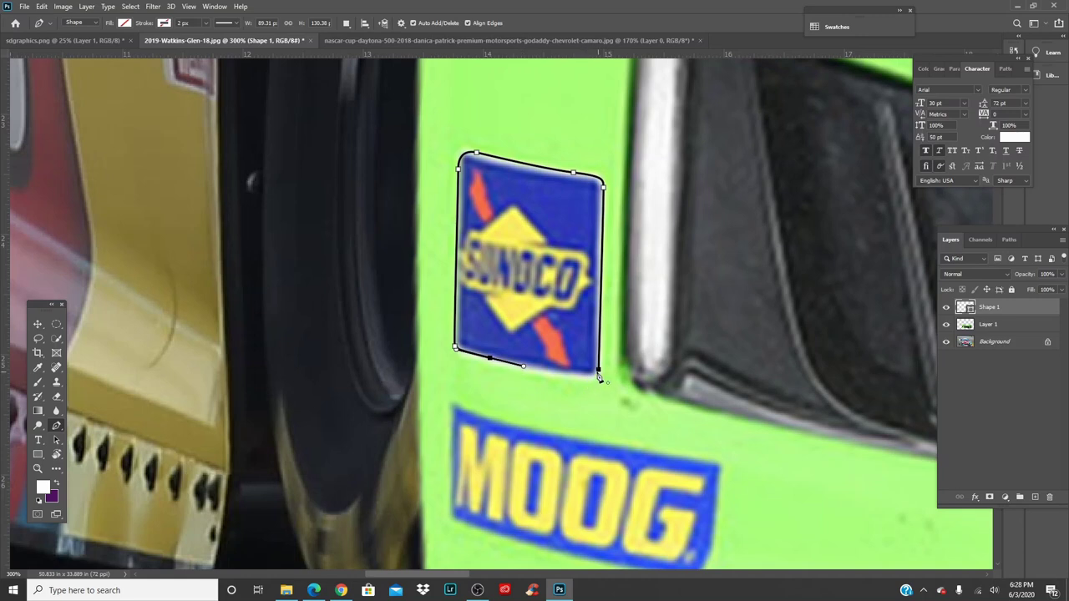
{"action": "mouse_move", "coordinate": [599, 371]}
{"action": "left_mouse_down"}
{"action": "mouse_move", "coordinate": [595, 381]}
{"action": "mouse_move", "coordinate": [600, 368]}
{"action": "left_mouse_up"}
{"action": "key", "text": "ctrl+z"}
Step: Convert the Sunoco outline to a selection with 0-pixel feather, delete the shape layer and copy the decal to a new layer
{"action": "right_click", "coordinate": [587, 335]}
{"action": "left_click", "coordinate": [635, 375]}
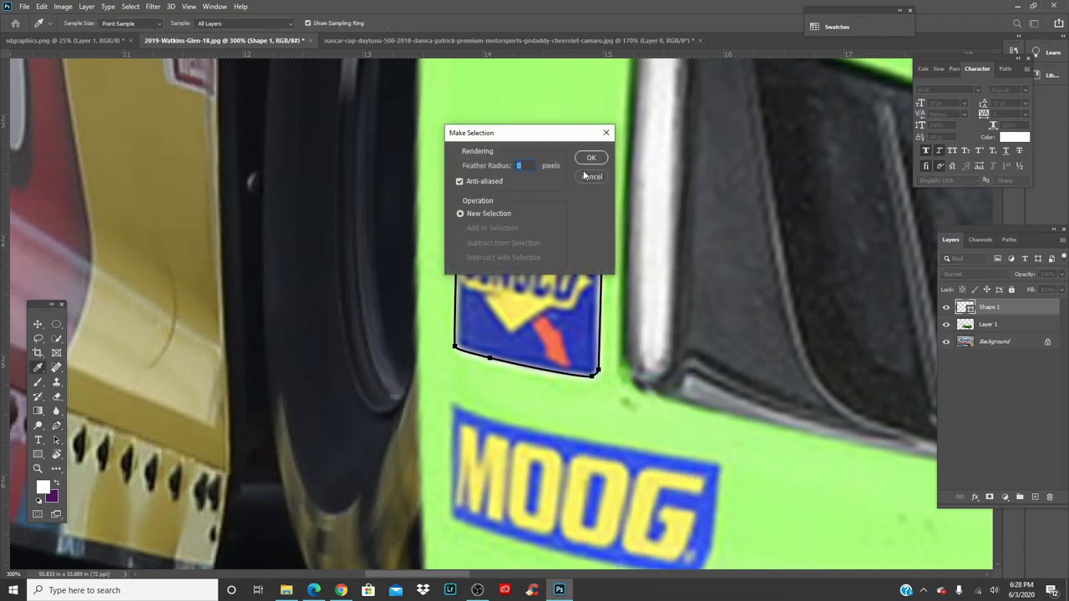
{"action": "left_click", "coordinate": [590, 158]}
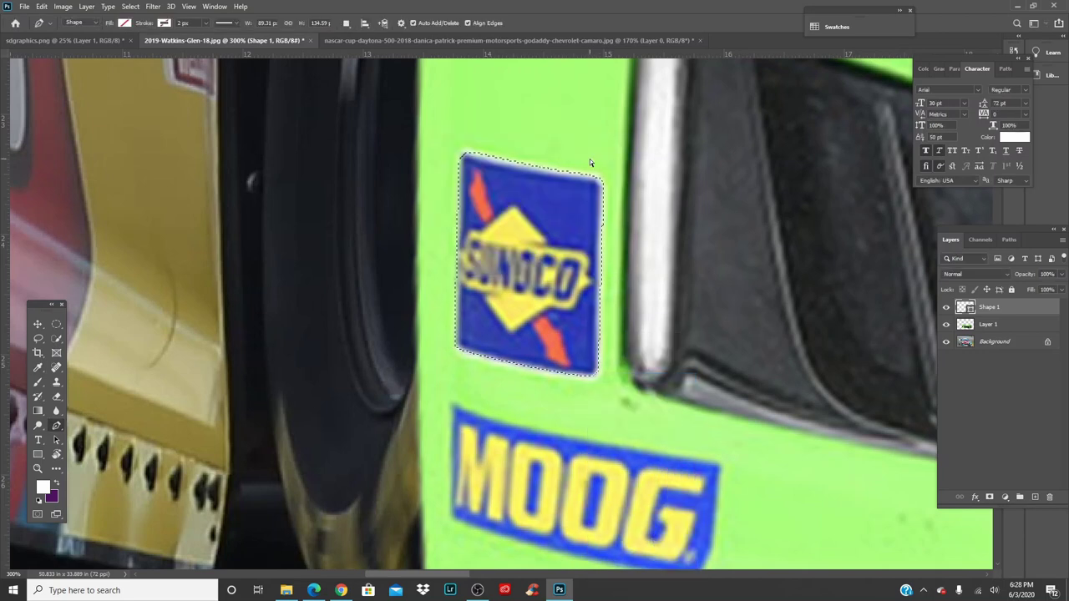
{"action": "key", "text": "Delete"}
{"action": "key", "text": "ctrl+j"}
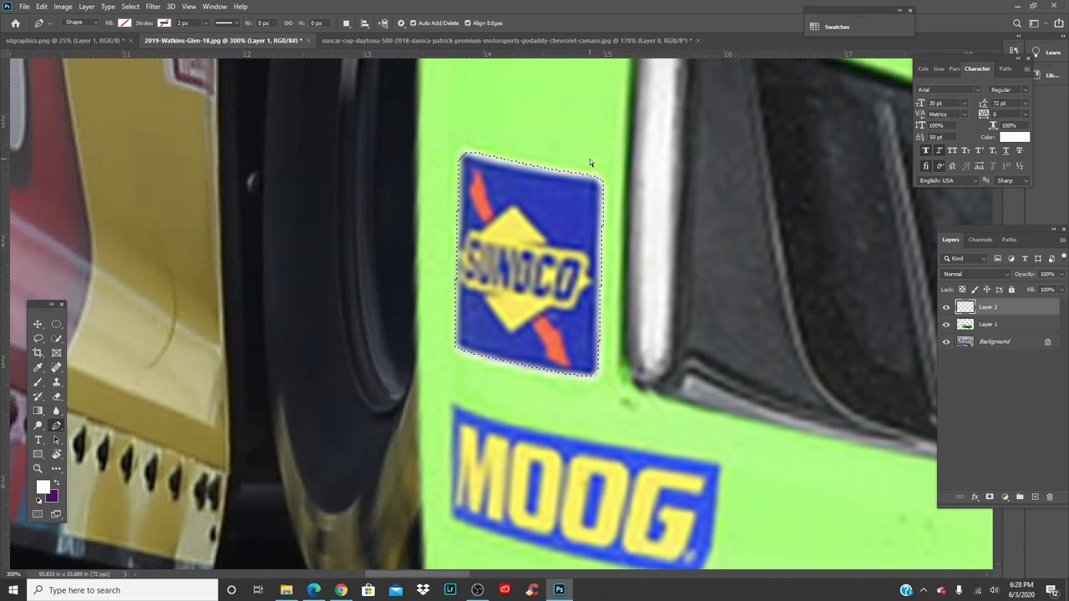
Step: Working from Layer 1, trace the right and lower edges of the left-side MOOG decal with the Pen tool
{"action": "scroll", "coordinate": [585, 267], "scroll_direction": "down", "scroll_amount": 3}
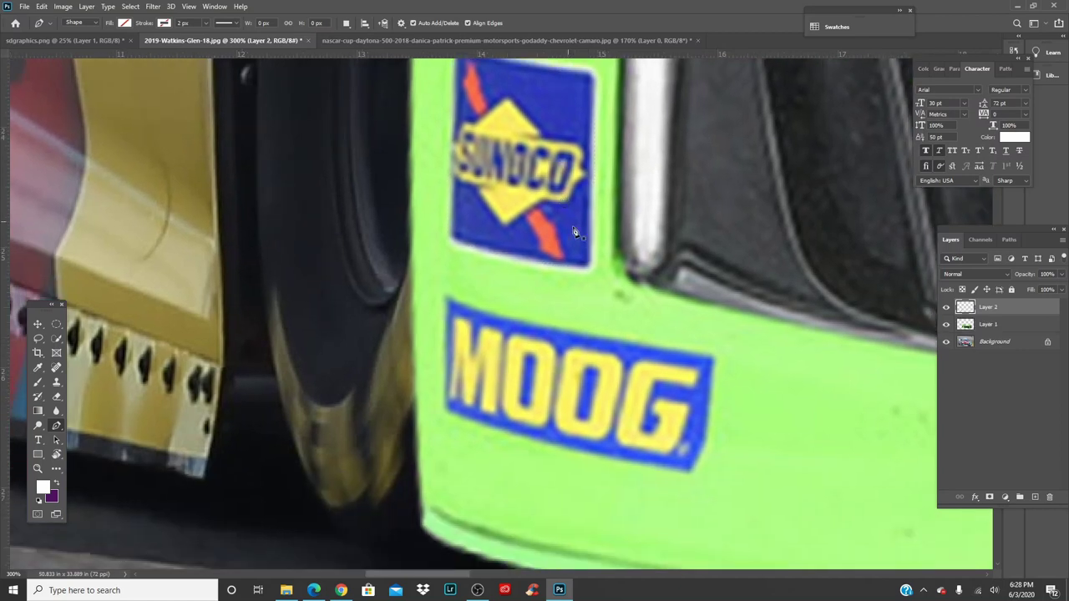
{"action": "left_click", "coordinate": [985, 329]}
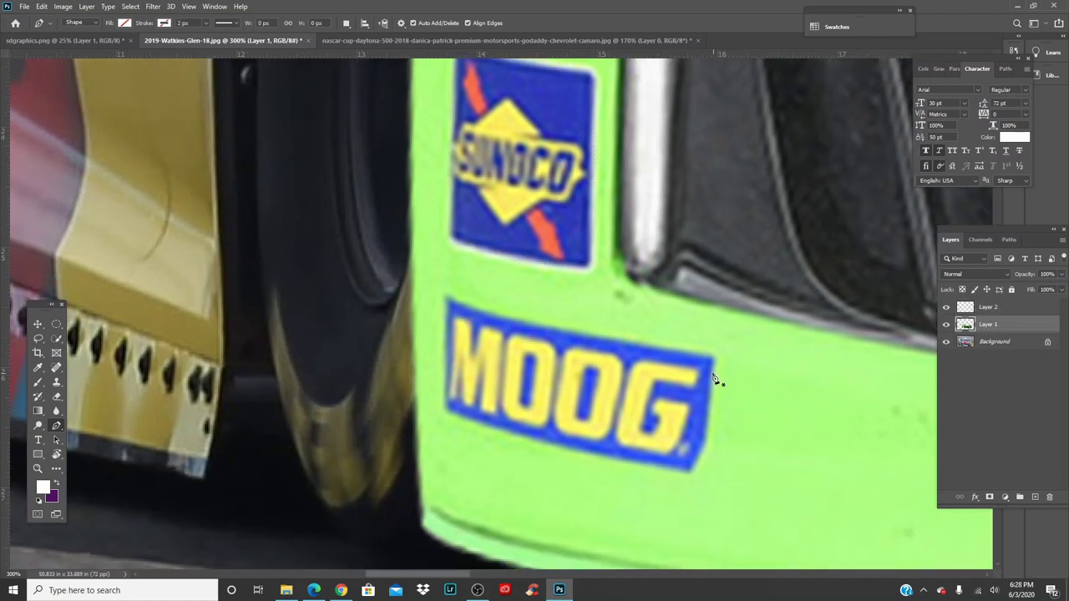
{"action": "left_click", "coordinate": [715, 359]}
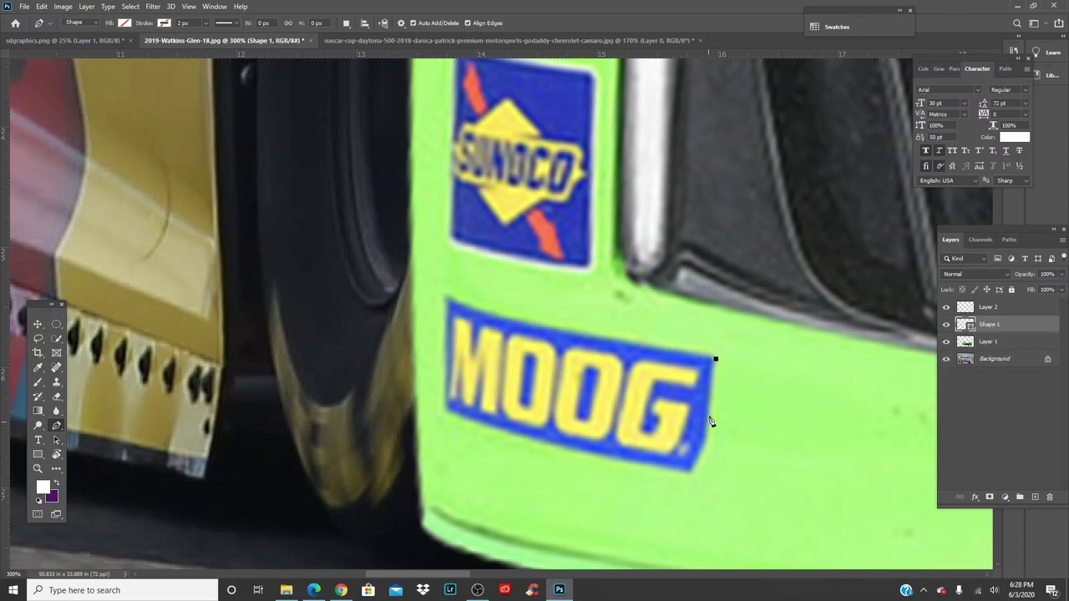
{"action": "key", "text": "ctrl+z"}
{"action": "left_click", "coordinate": [714, 359]}
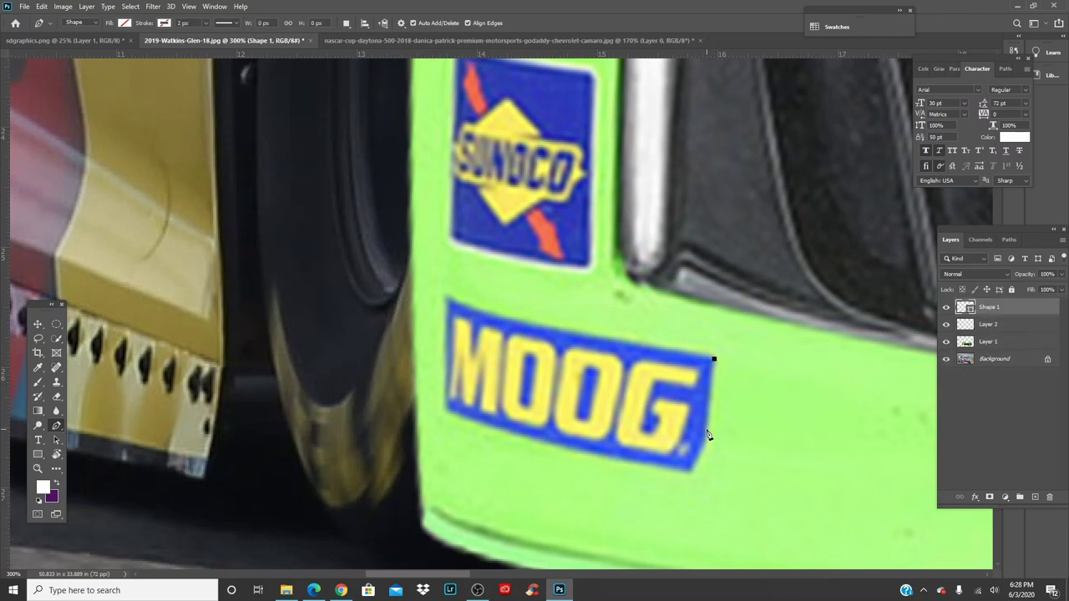
{"action": "left_click_drag", "start_coordinate": [706, 431], "coordinate": [641, 462]}
{"action": "key", "text": "ctrl+z"}
{"action": "left_click", "coordinate": [618, 460]}
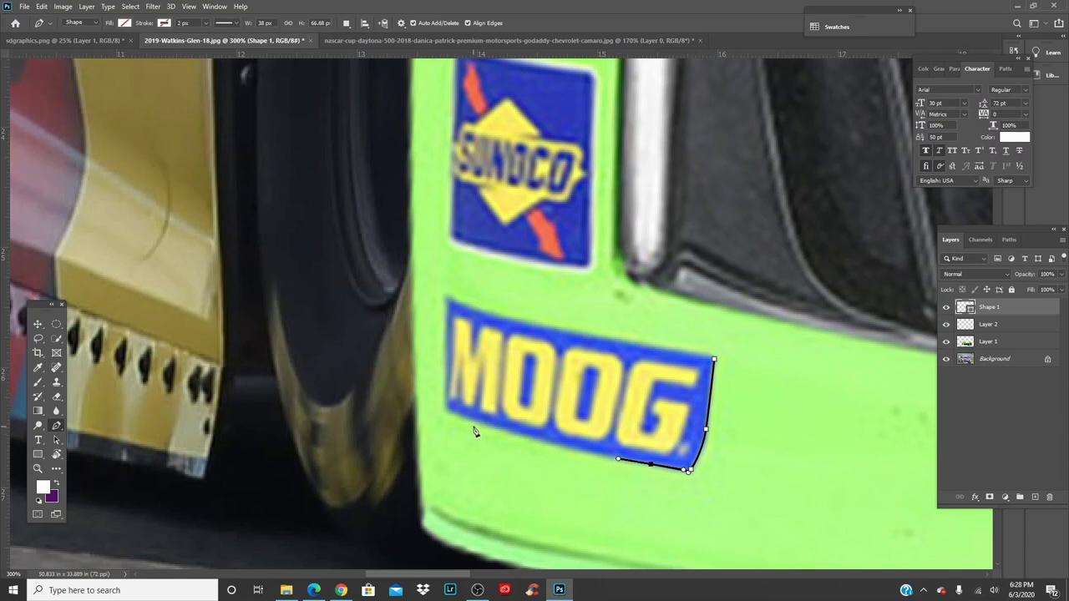
{"action": "left_click_drag", "start_coordinate": [470, 419], "coordinate": [454, 412]}
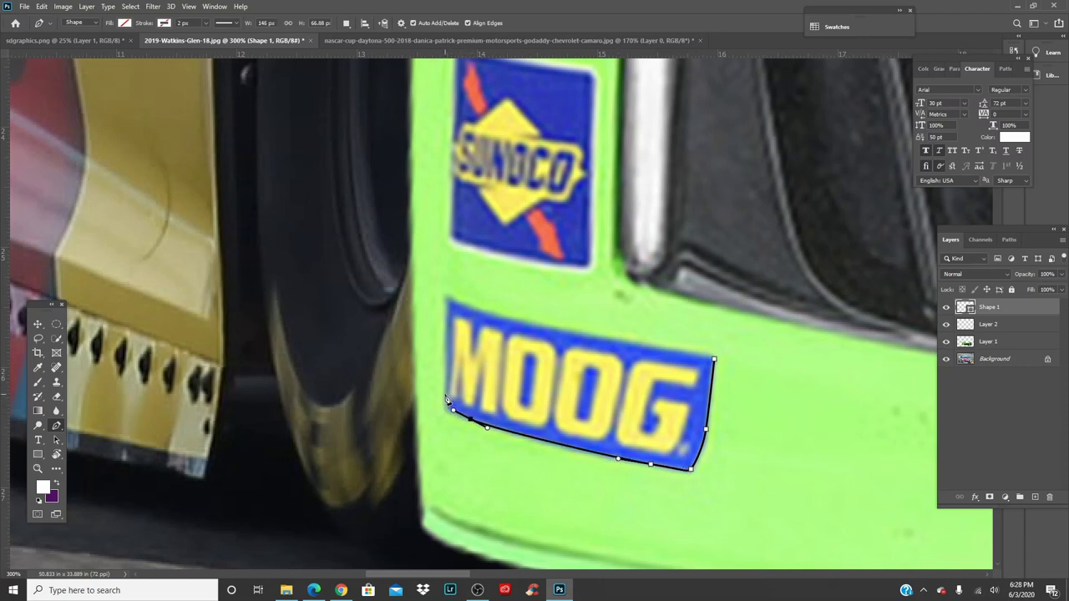
Step: Finish the left-side MOOG decal outline along its left and upper edges and close the path
{"action": "left_click", "coordinate": [446, 412]}
{"action": "left_click", "coordinate": [445, 373]}
{"action": "left_click_drag", "start_coordinate": [447, 308], "coordinate": [468, 310]}
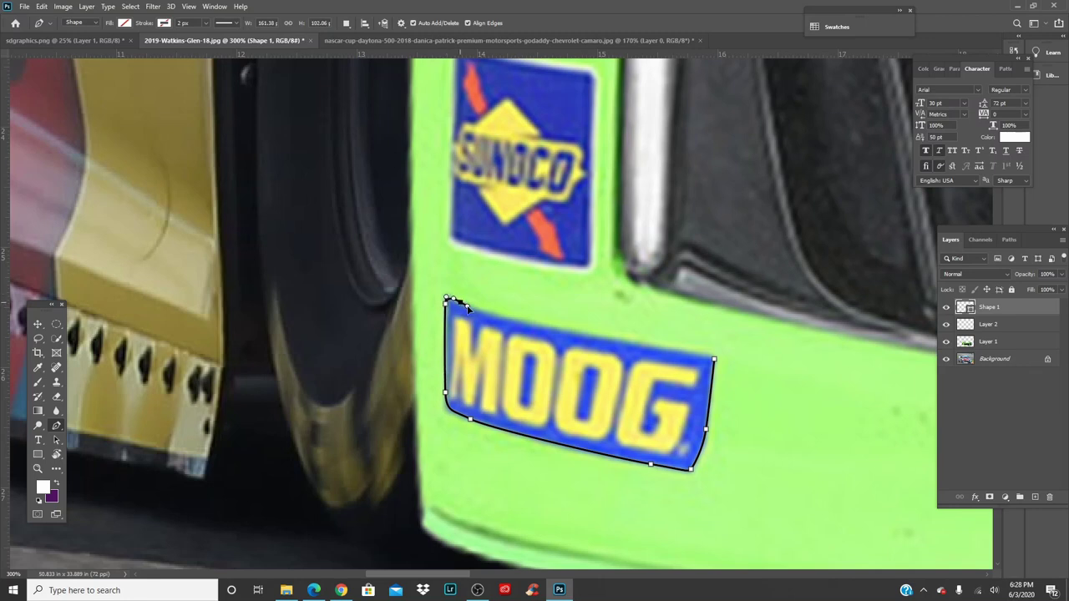
{"action": "left_click_drag", "start_coordinate": [583, 334], "coordinate": [625, 341]}
{"action": "left_click", "coordinate": [715, 359]}
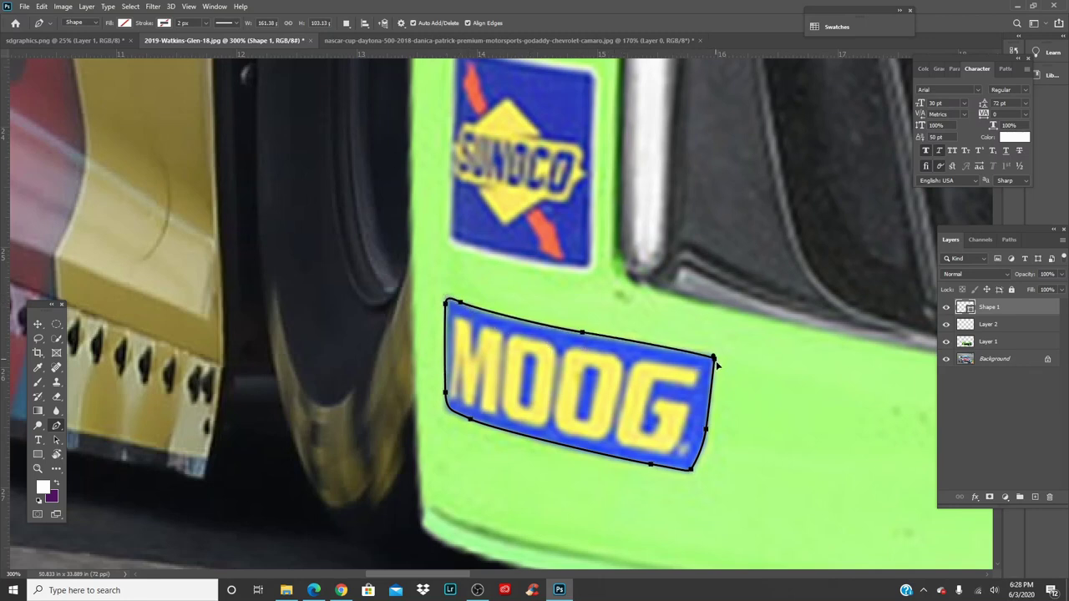
Step: Turn the MOOG outline into a selection, remove its shape layer from above Layer 1 and copy the decal to a new layer
{"action": "right_click", "coordinate": [717, 366]}
{"action": "left_click", "coordinate": [743, 167]}
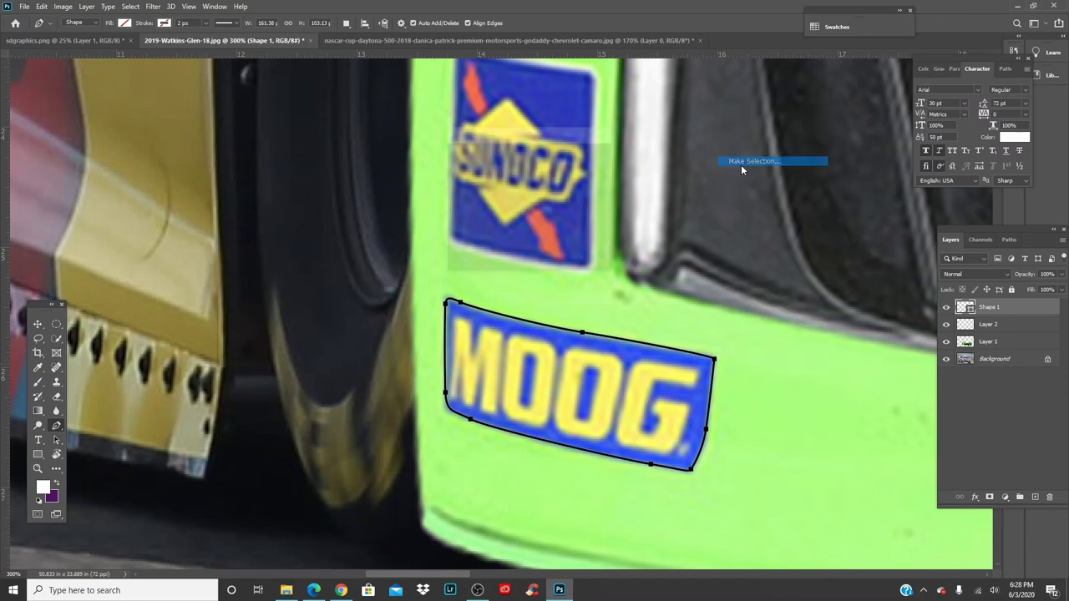
{"action": "left_click", "coordinate": [592, 159]}
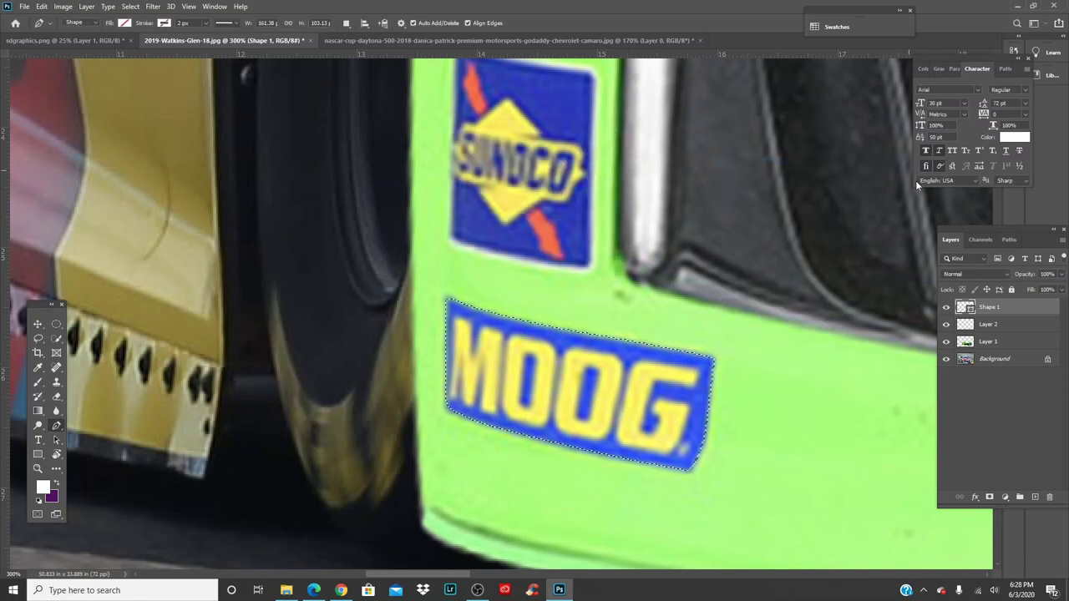
{"action": "left_click_drag", "start_coordinate": [989, 308], "coordinate": [992, 334]}
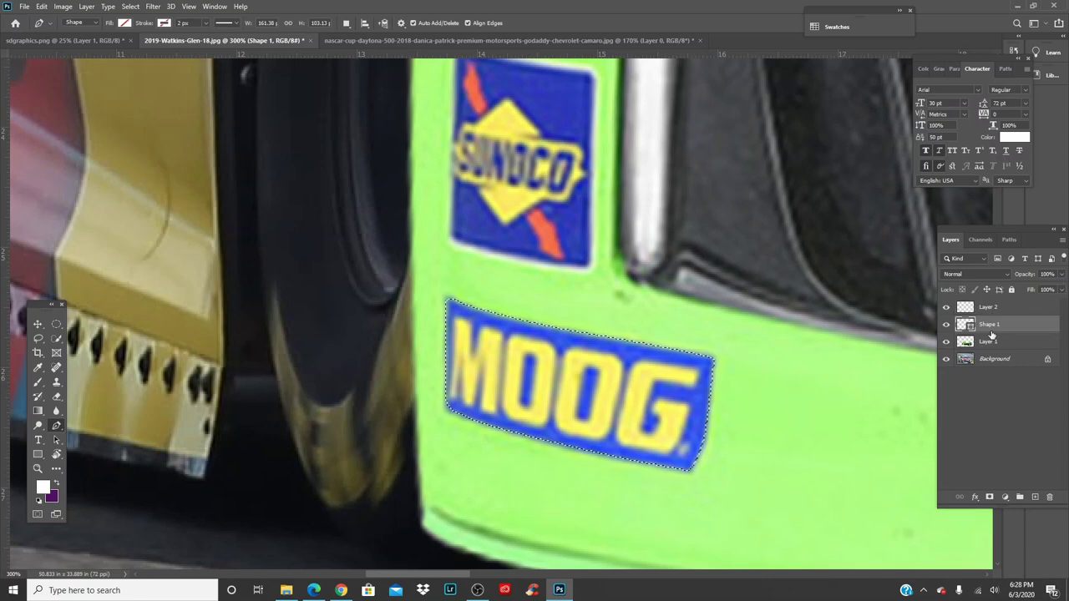
{"action": "key", "text": "Delete"}
{"action": "key", "text": "ctrl+j"}
Step: Select Layer 1 and trace the upper edge of the MOOG decal on the bumper's right side with the Pen tool
{"action": "left_click_drag", "start_coordinate": [598, 340], "coordinate": [142, 280]}
{"action": "left_click_drag", "start_coordinate": [751, 334], "coordinate": [208, 301]}
{"action": "left_click_drag", "start_coordinate": [551, 334], "coordinate": [117, 302]}
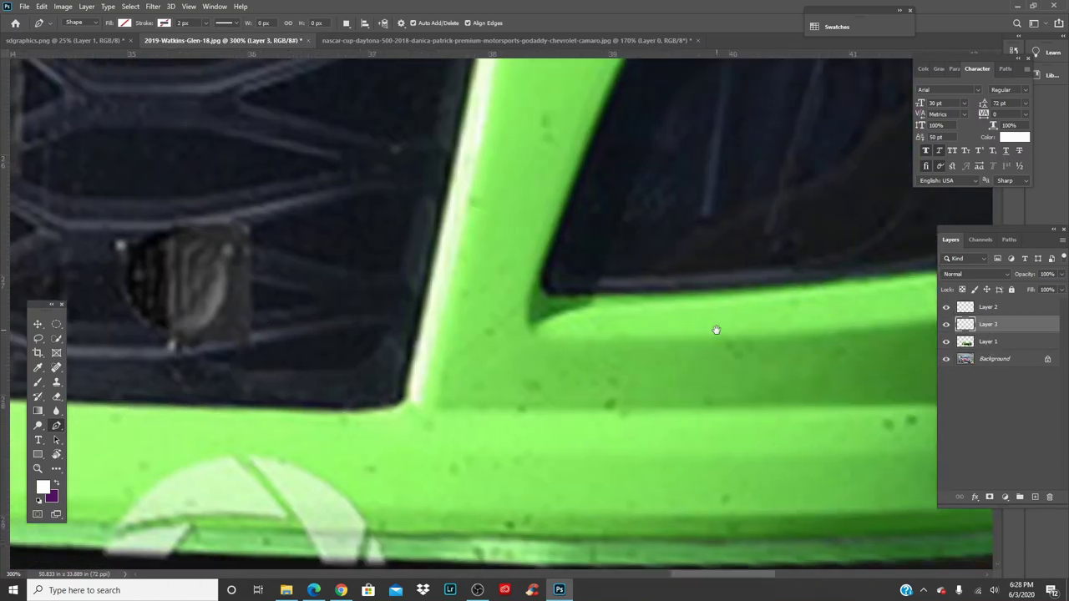
{"action": "left_click_drag", "start_coordinate": [716, 330], "coordinate": [125, 292]}
{"action": "mouse_move", "coordinate": [768, 359]}
{"action": "left_mouse_down"}
{"action": "mouse_move", "coordinate": [618, 348]}
{"action": "mouse_move", "coordinate": [765, 358]}
{"action": "left_mouse_up"}
{"action": "left_click", "coordinate": [986, 341]}
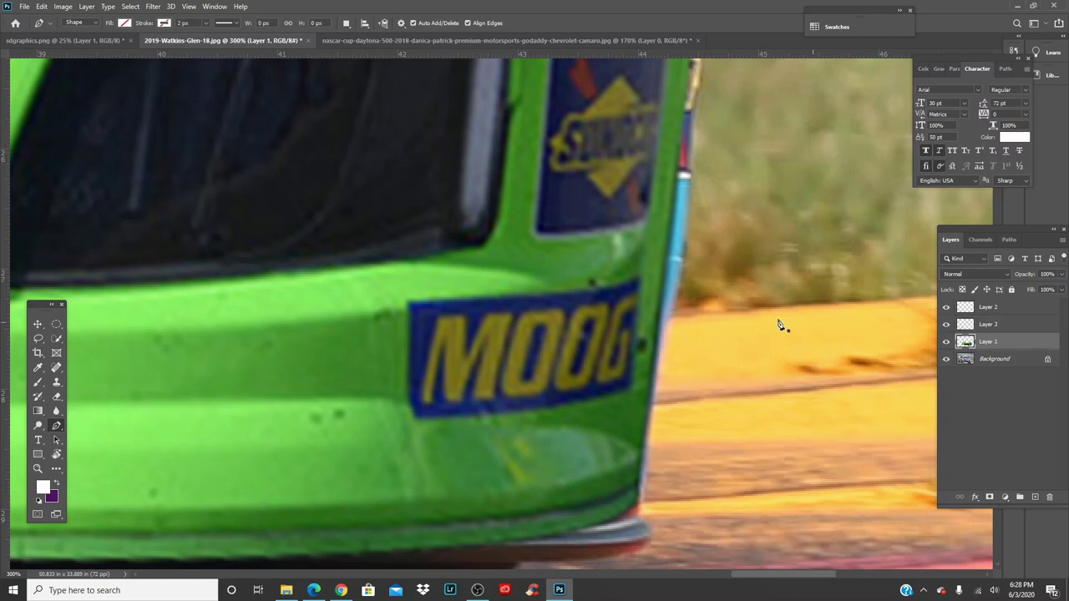
{"action": "left_click", "coordinate": [631, 282]}
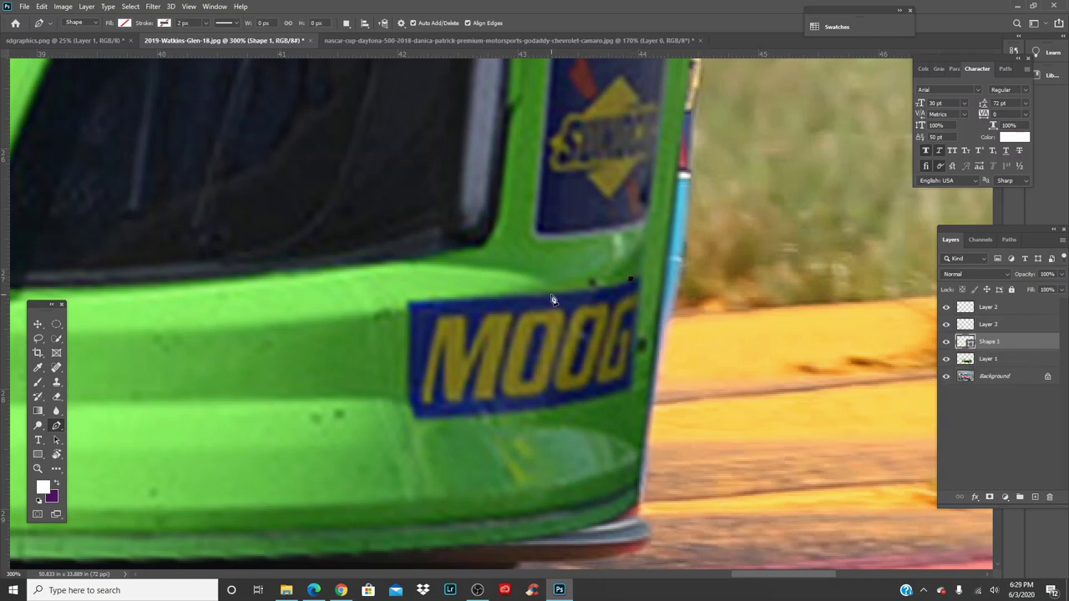
{"action": "left_click_drag", "start_coordinate": [484, 298], "coordinate": [429, 301]}
{"action": "left_click", "coordinate": [411, 302]}
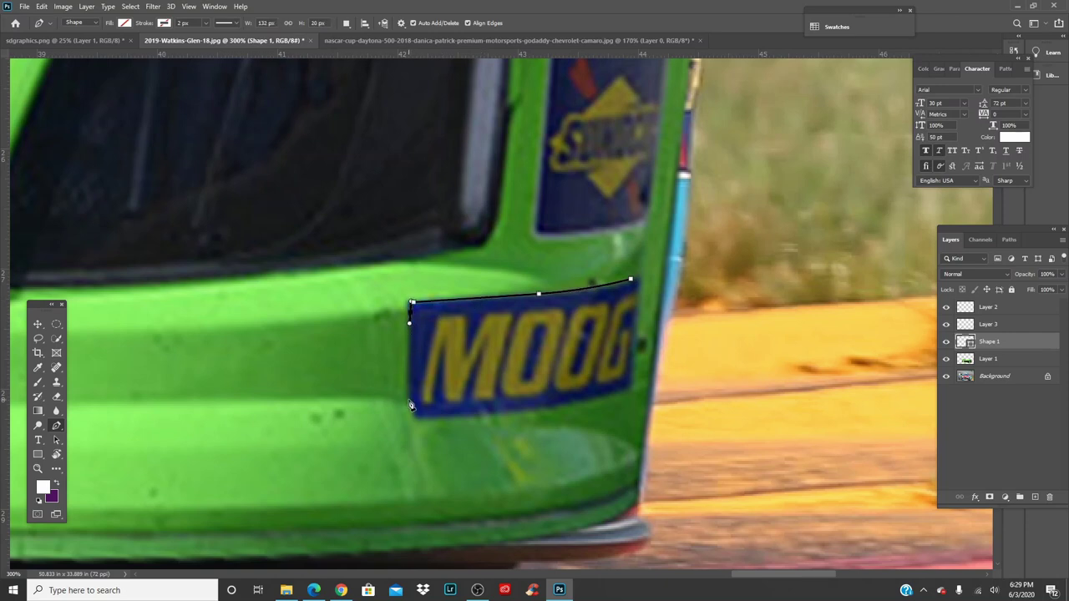
Step: Complete the right-side MOOG decal outline around its left, lower and right edges and close the path
{"action": "left_click_drag", "start_coordinate": [410, 405], "coordinate": [439, 418]}
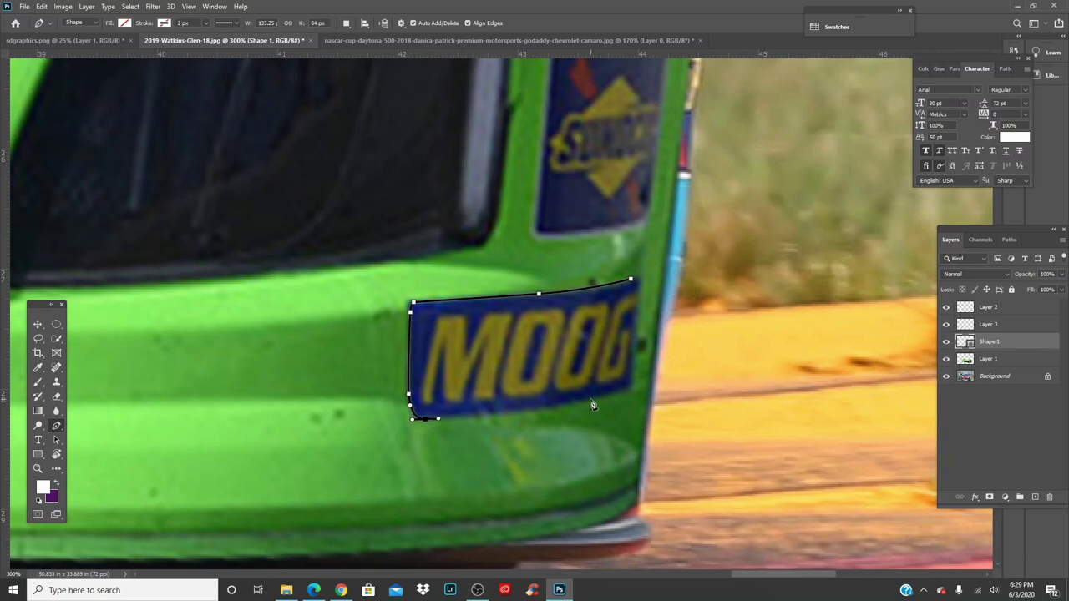
{"action": "left_click", "coordinate": [623, 393]}
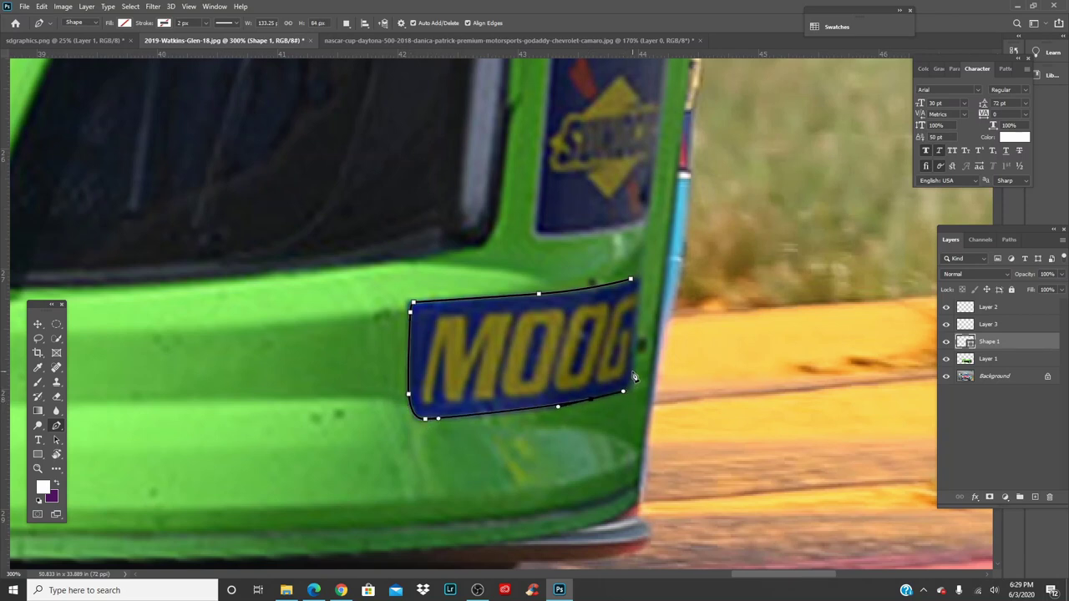
{"action": "left_click_drag", "start_coordinate": [634, 378], "coordinate": [635, 347]}
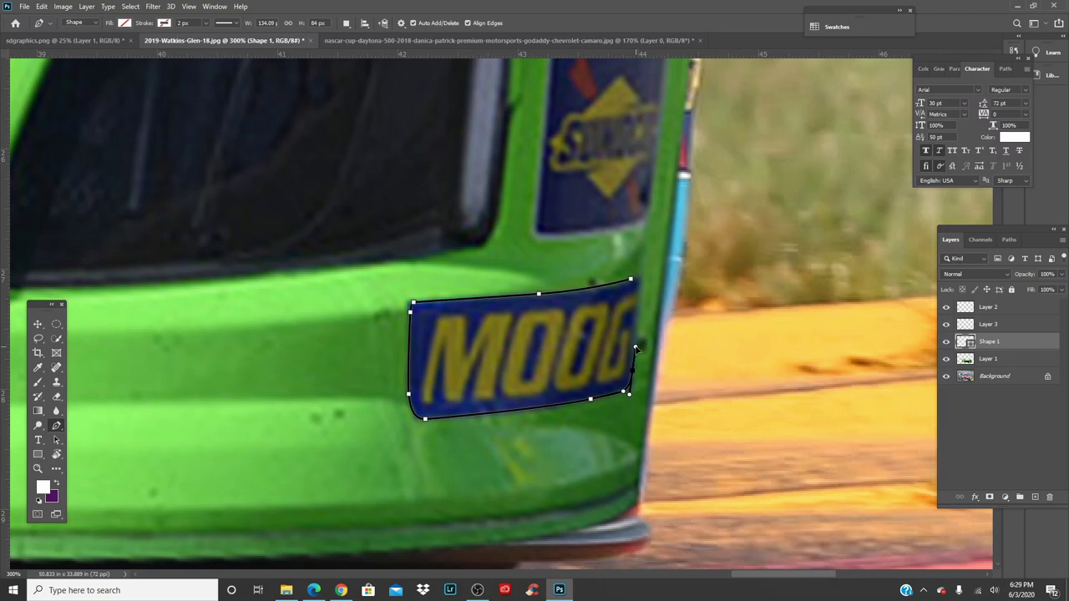
{"action": "left_click", "coordinate": [635, 282]}
Step: Convert the right-side MOOG outline to a selection with 0-pixel feather, delete the shape layer and copy the decal to a new layer
{"action": "right_click", "coordinate": [624, 290]}
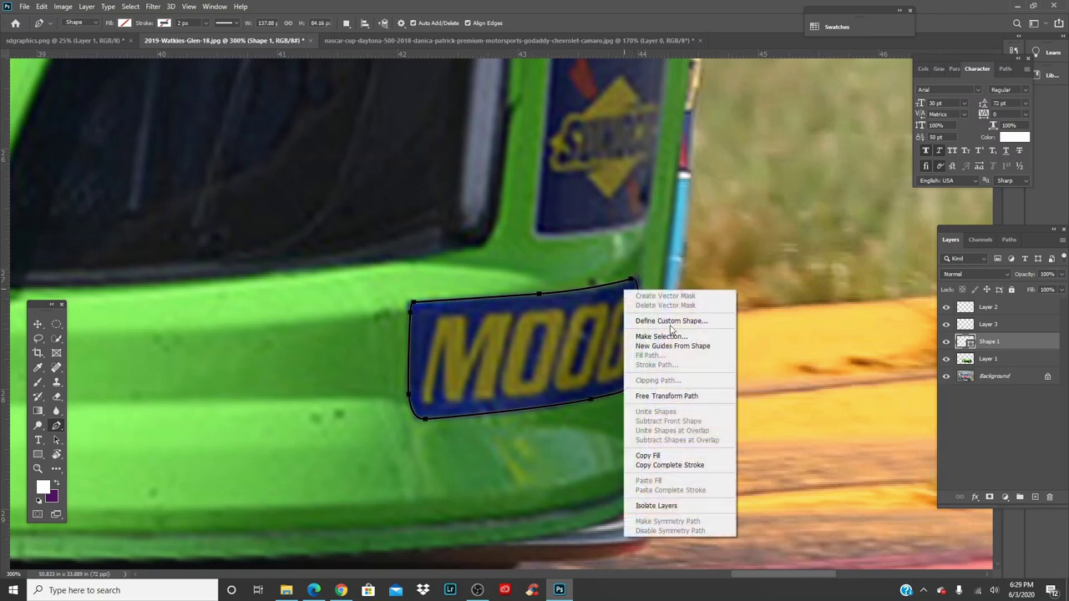
{"action": "left_click", "coordinate": [662, 337]}
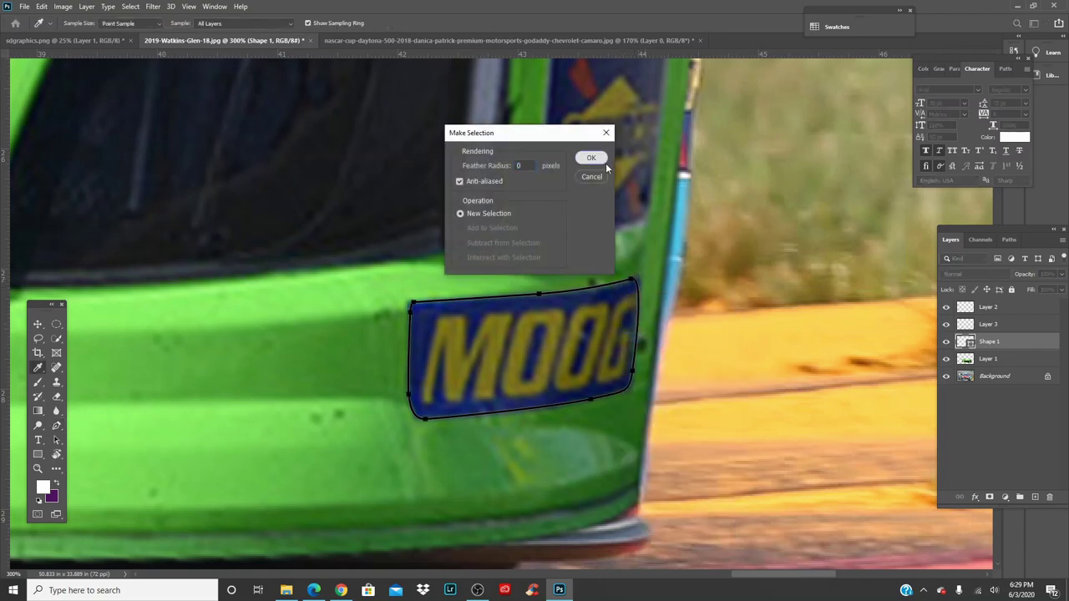
{"action": "left_click", "coordinate": [606, 164]}
{"action": "key", "text": "Delete"}
{"action": "key", "text": "ctrl+j"}
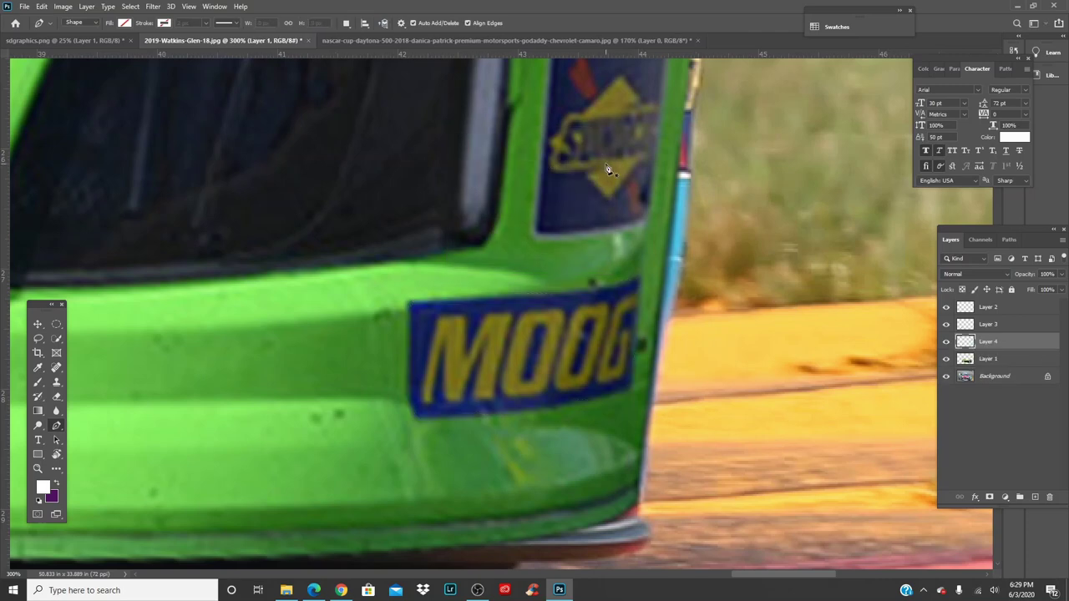
Step: Select Layer 1 and trace the Sunoco decal on the bumper's right side with the Pen tool, closing the path
{"action": "left_click_drag", "start_coordinate": [608, 170], "coordinate": [527, 342]}
{"action": "left_click", "coordinate": [964, 363]}
{"action": "left_click", "coordinate": [662, 160]}
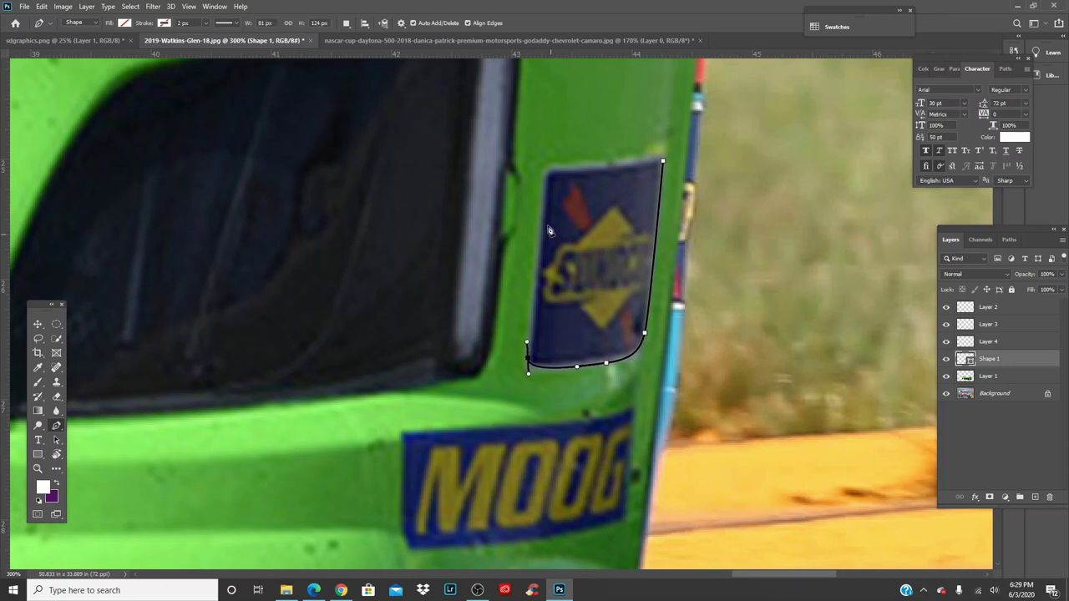
{"action": "left_click_drag", "start_coordinate": [545, 178], "coordinate": [645, 162]}
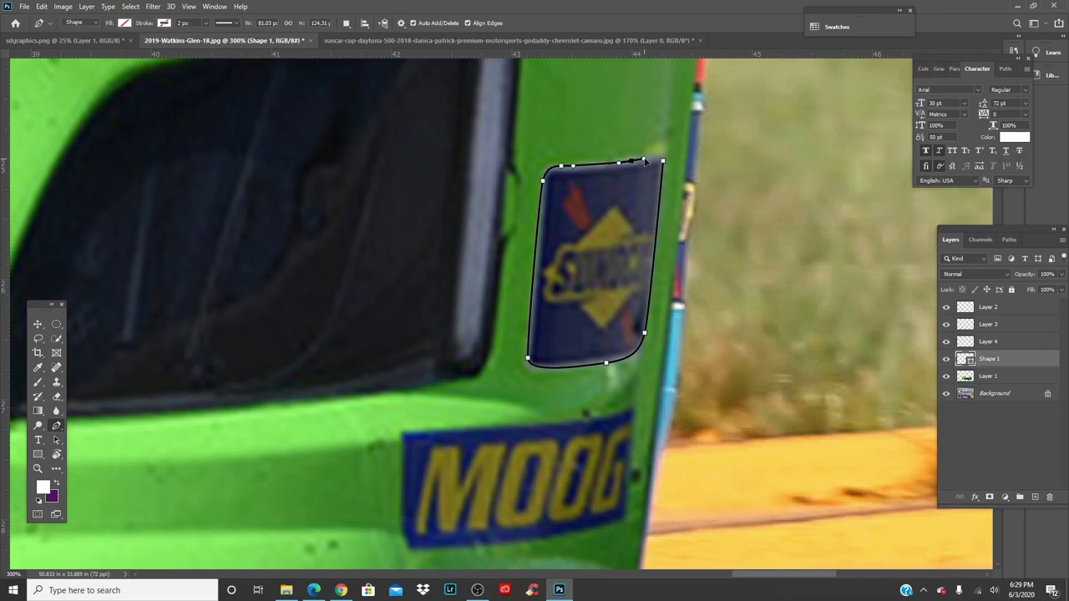
{"action": "left_click", "coordinate": [663, 162]}
Step: Convert the right-side Sunoco outline to a selection with 0-pixel feather, delete its shape layer and copy the decal to a new layer
{"action": "right_click", "coordinate": [665, 171]}
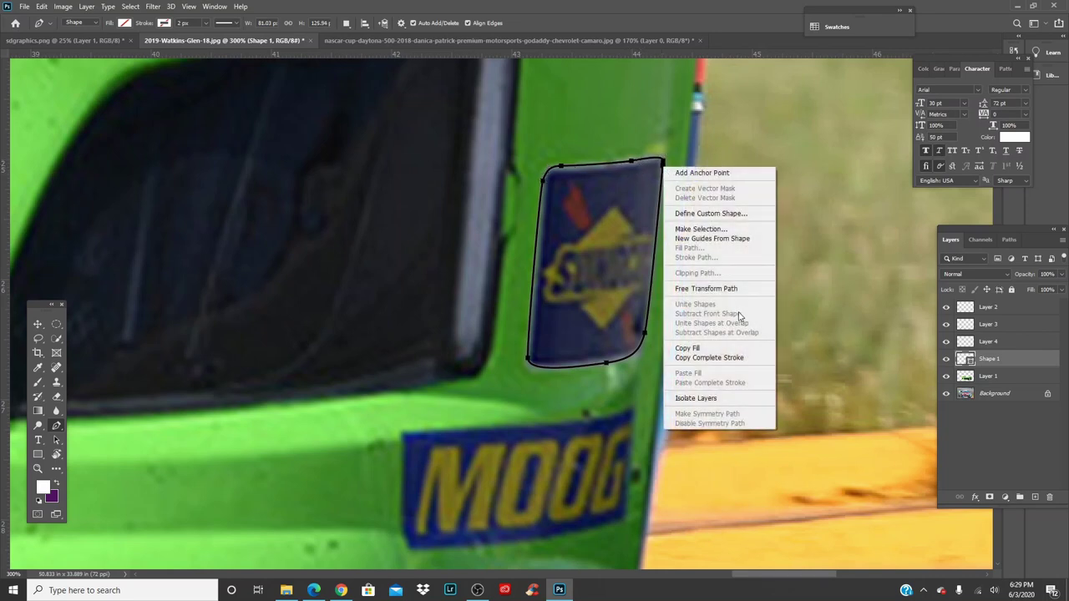
{"action": "left_click", "coordinate": [714, 230]}
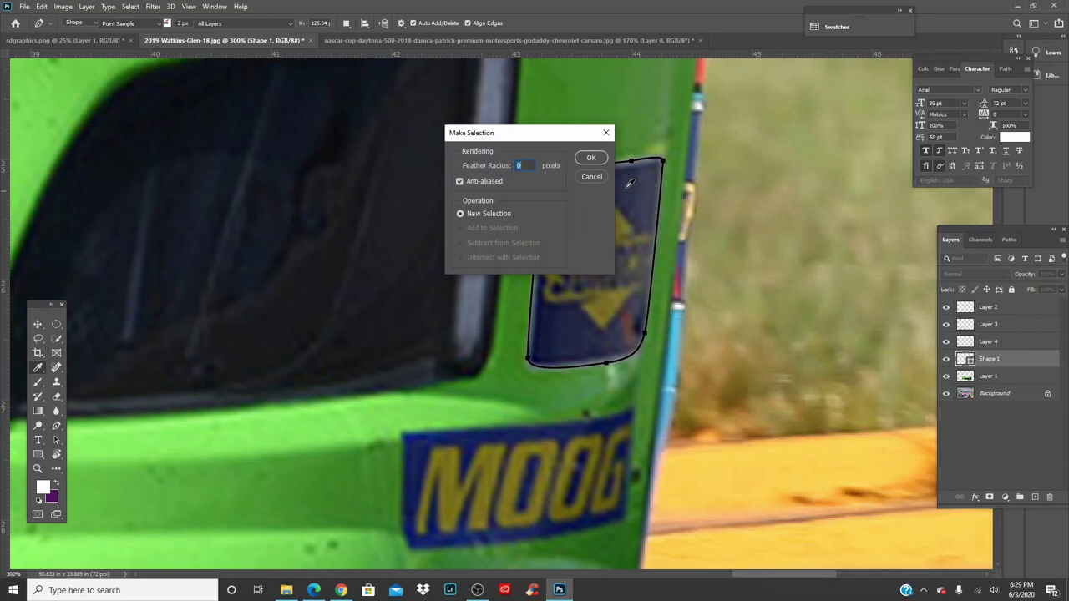
{"action": "left_click", "coordinate": [591, 158]}
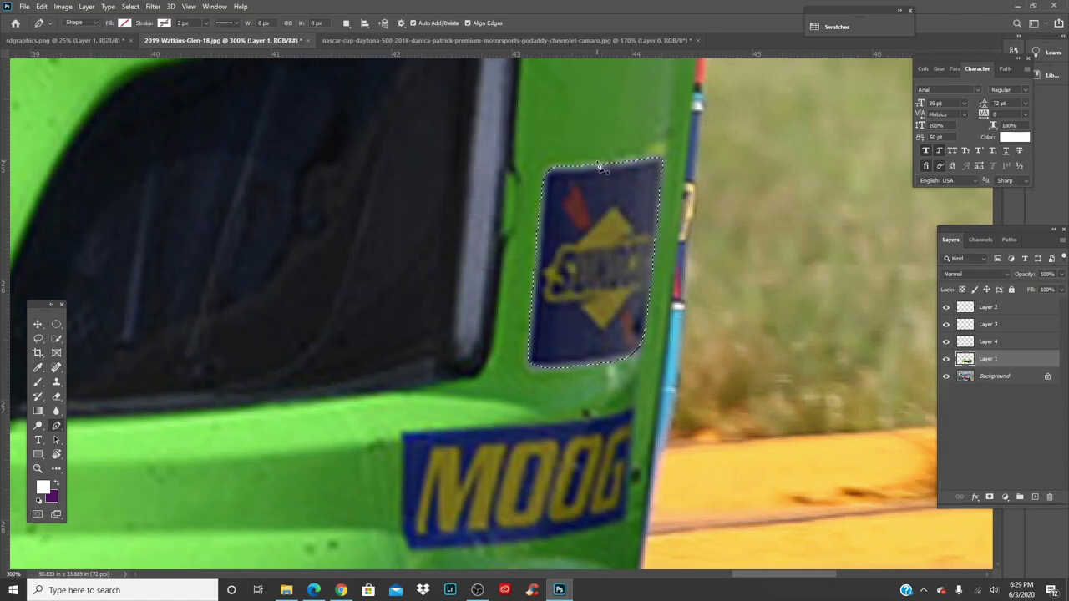
{"action": "key", "text": "ctrl+j"}
Step: Select Layer 1 and sample the bumper's light green beside the white number 7 below the left headlight
{"action": "left_click_drag", "start_coordinate": [643, 231], "coordinate": [537, 452]}
{"action": "left_click_drag", "start_coordinate": [494, 232], "coordinate": [481, 465]}
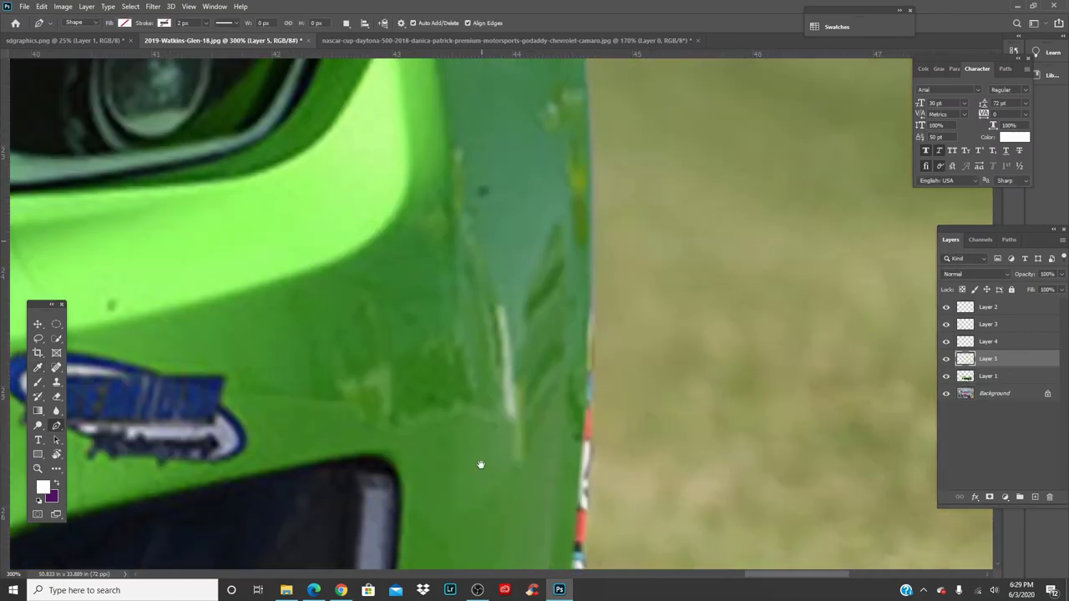
{"action": "key", "text": "ctrl+0"}
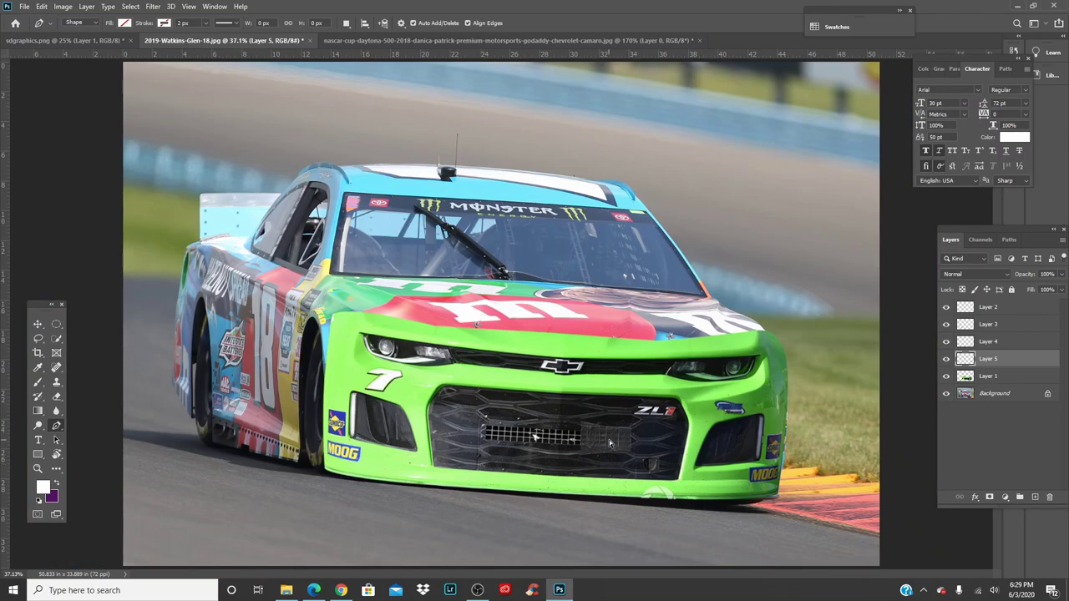
{"action": "key", "text": "ctrl+1"}
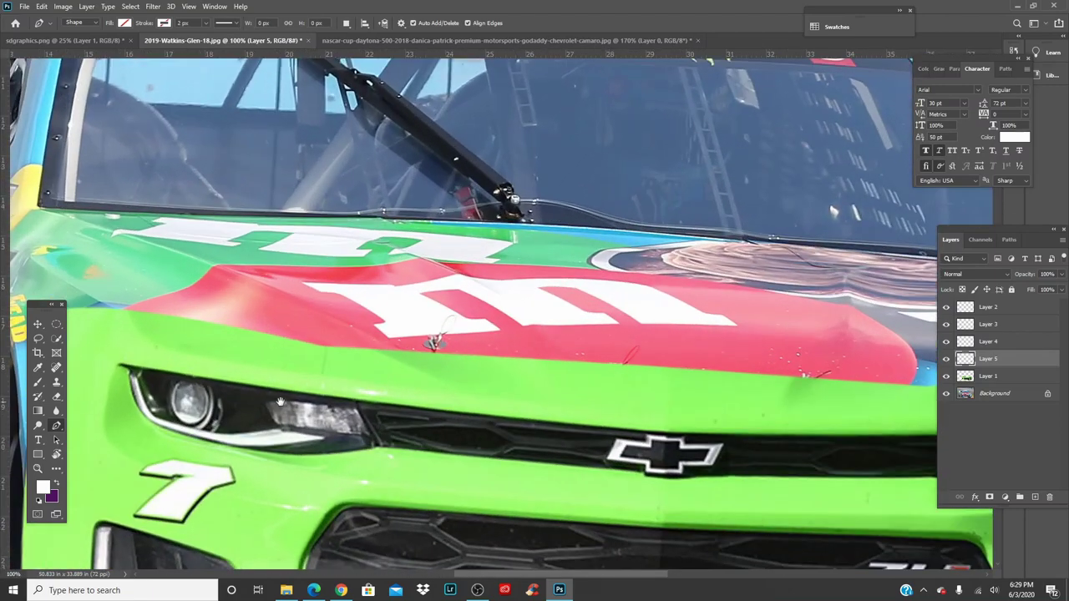
{"action": "left_click_drag", "start_coordinate": [280, 402], "coordinate": [721, 63]}
{"action": "key", "text": "ctrl+plus"}
{"action": "key", "text": "ctrl+plus"}
{"action": "left_click", "coordinate": [974, 377]}
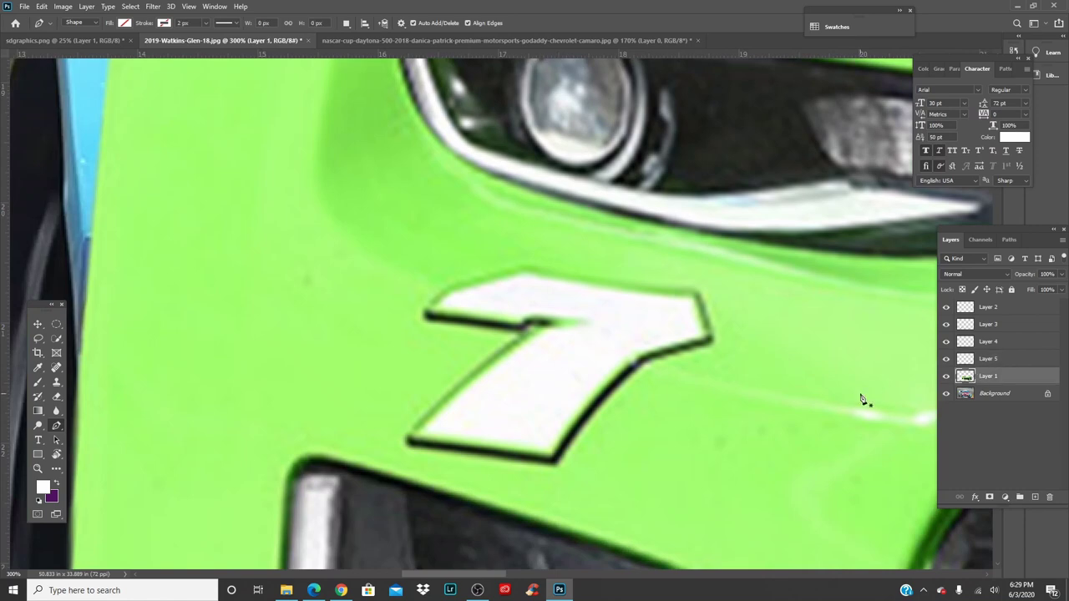
{"action": "key", "text": "i"}
{"action": "left_click", "coordinate": [773, 343]}
Step: Reduce the Brush to 60 px and paint green over the upper part of the 7, undoing the last stroke
{"action": "key", "text": "ctrl+minus"}
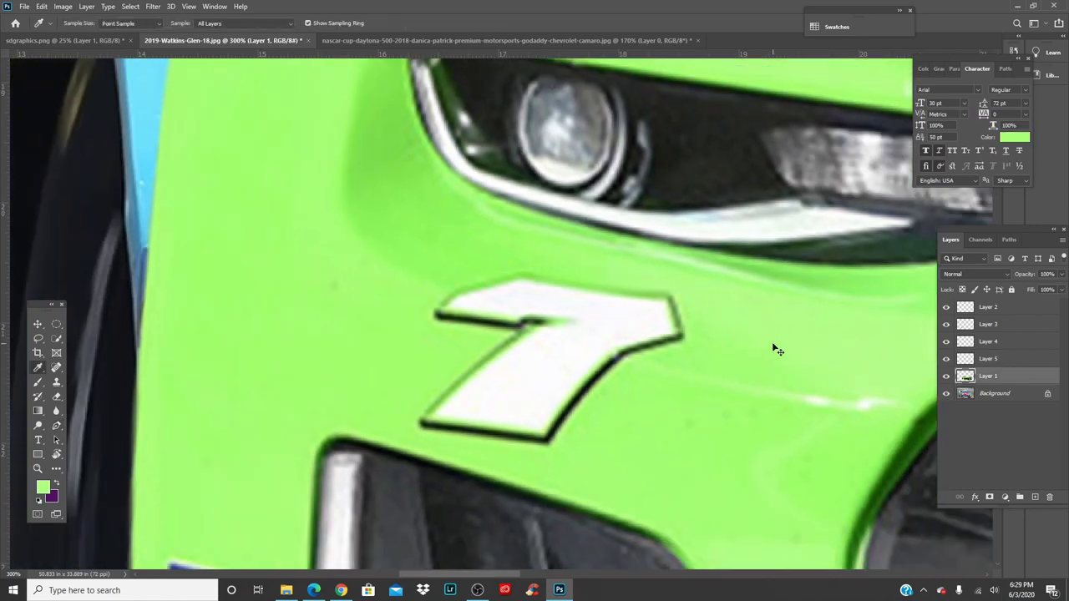
{"action": "key", "text": "b"}
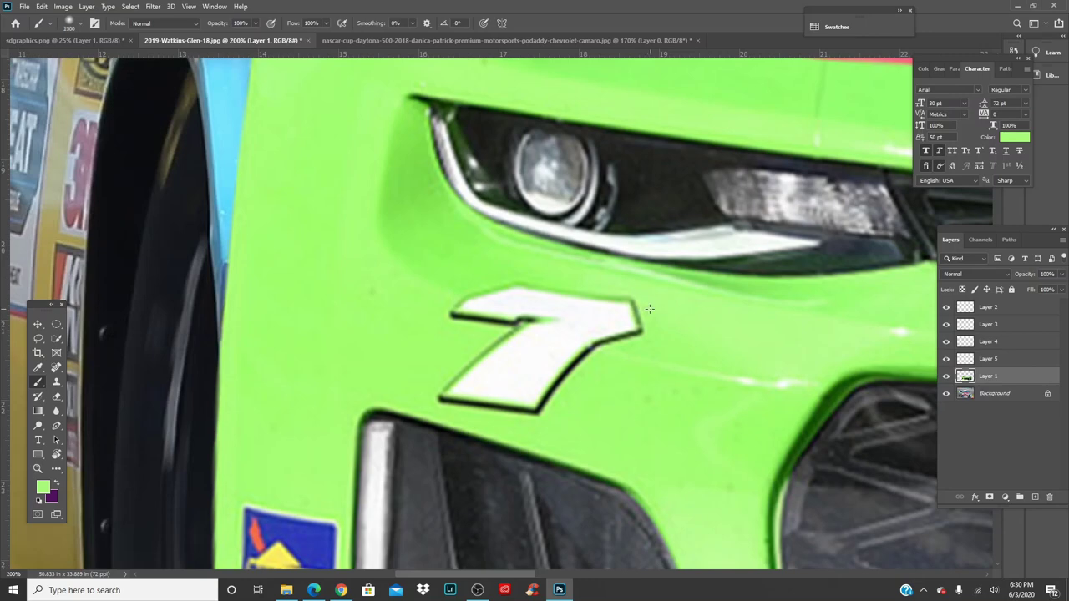
{"action": "key", "text": "bracketleft"}
{"action": "key", "text": "bracketleft"}
{"action": "key", "text": "bracketleft"}
{"action": "key", "text": "bracketleft"}
{"action": "key", "text": "bracketleft"}
{"action": "key", "text": "bracketleft"}
{"action": "key", "text": "bracketleft"}
{"action": "key", "text": "bracketleft"}
{"action": "key", "text": "bracketleft"}
{"action": "key", "text": "bracketleft"}
{"action": "key", "text": "bracketleft"}
{"action": "key", "text": "bracketleft"}
{"action": "key", "text": "bracketleft"}
{"action": "key", "text": "bracketleft"}
{"action": "key", "text": "bracketleft"}
{"action": "key", "text": "bracketleft"}
{"action": "key", "text": "bracketleft"}
{"action": "key", "text": "bracketleft"}
{"action": "key", "text": "bracketleft"}
{"action": "key", "text": "bracketleft"}
{"action": "mouse_move", "coordinate": [630, 323]}
{"action": "left_mouse_down"}
{"action": "mouse_move", "coordinate": [490, 282]}
{"action": "mouse_move", "coordinate": [498, 292]}
{"action": "mouse_move", "coordinate": [453, 262]}
{"action": "mouse_move", "coordinate": [478, 277]}
{"action": "left_mouse_up"}
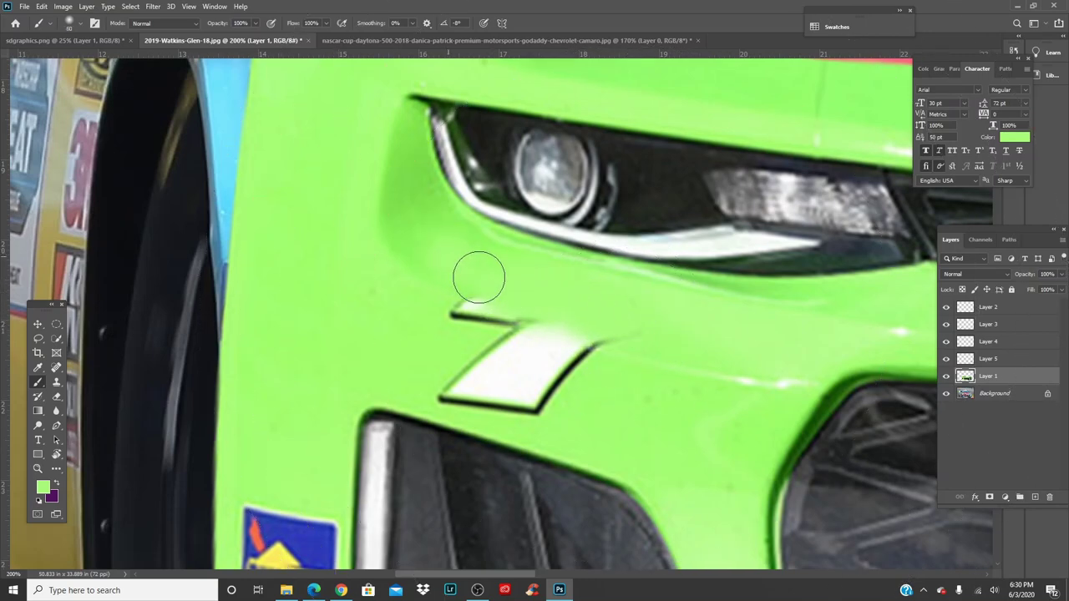
{"action": "key", "text": "ctrl+z"}
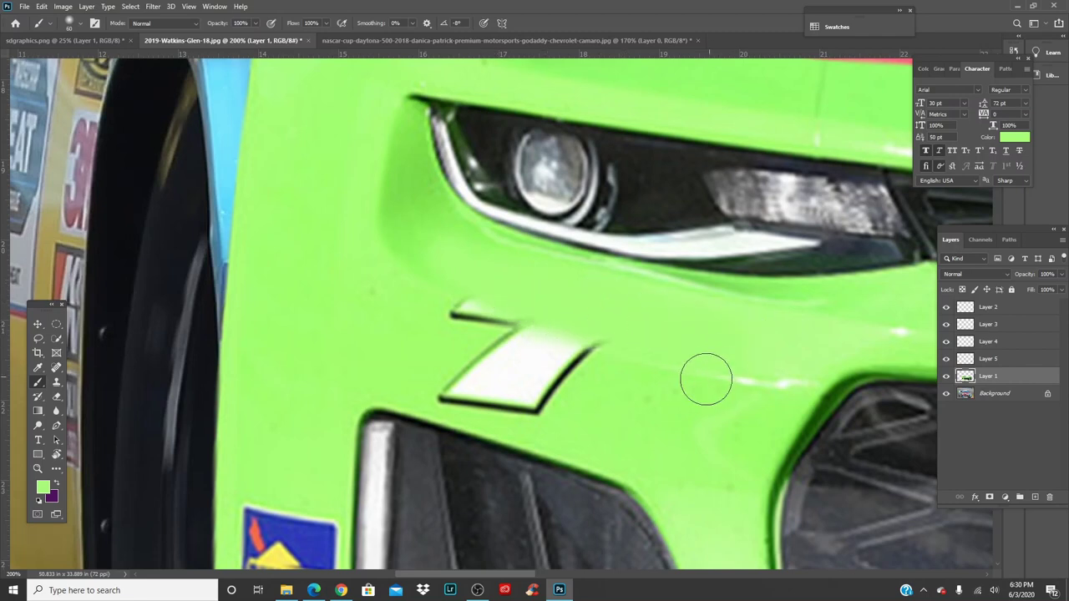
Step: Resample the green beside the 7 and paint over the rest of the number until it blends into the bumper
{"action": "left_click", "coordinate": [624, 381], "text": "alt"}
{"action": "mouse_move", "coordinate": [605, 399]}
{"action": "left_mouse_down"}
{"action": "mouse_move", "coordinate": [425, 354]}
{"action": "mouse_move", "coordinate": [458, 390]}
{"action": "mouse_move", "coordinate": [589, 417]}
{"action": "left_mouse_up"}
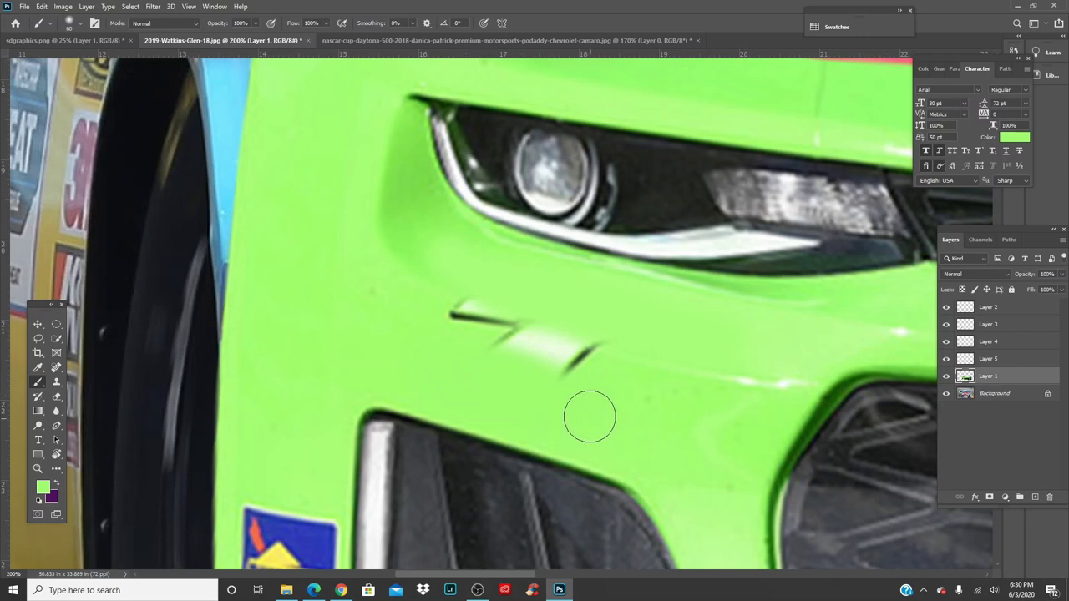
{"action": "left_click_drag", "start_coordinate": [584, 370], "coordinate": [439, 310]}
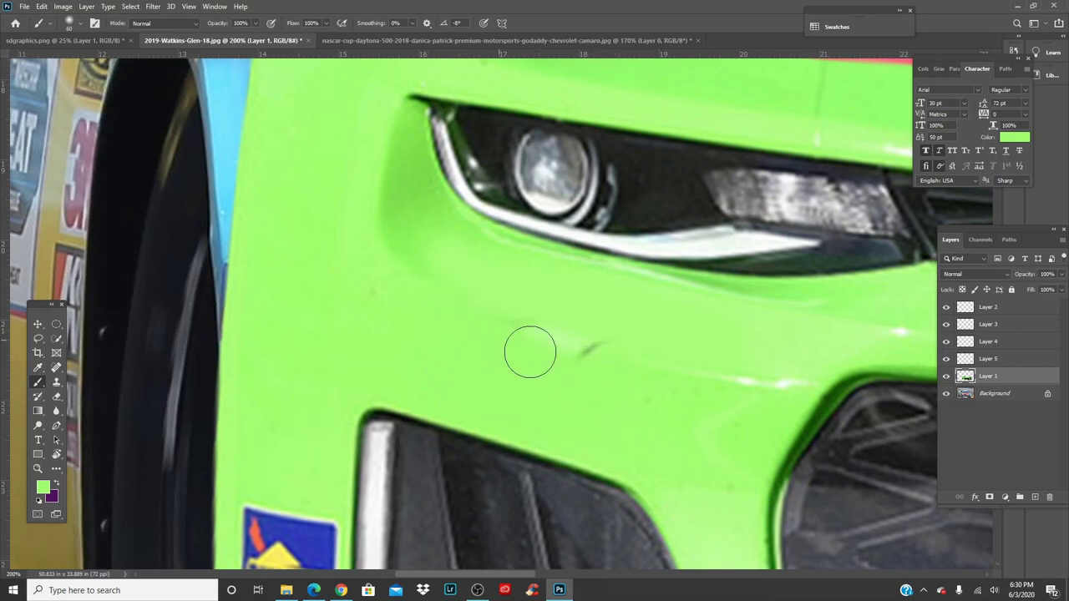
{"action": "mouse_move", "coordinate": [531, 352]}
{"action": "left_mouse_down"}
{"action": "mouse_move", "coordinate": [473, 325]}
{"action": "mouse_move", "coordinate": [700, 399]}
{"action": "mouse_move", "coordinate": [583, 375]}
{"action": "mouse_move", "coordinate": [633, 372]}
{"action": "mouse_move", "coordinate": [473, 317]}
{"action": "mouse_move", "coordinate": [529, 348]}
{"action": "mouse_move", "coordinate": [555, 350]}
{"action": "mouse_move", "coordinate": [390, 279]}
{"action": "mouse_move", "coordinate": [561, 368]}
{"action": "mouse_move", "coordinate": [750, 419]}
{"action": "left_mouse_up"}
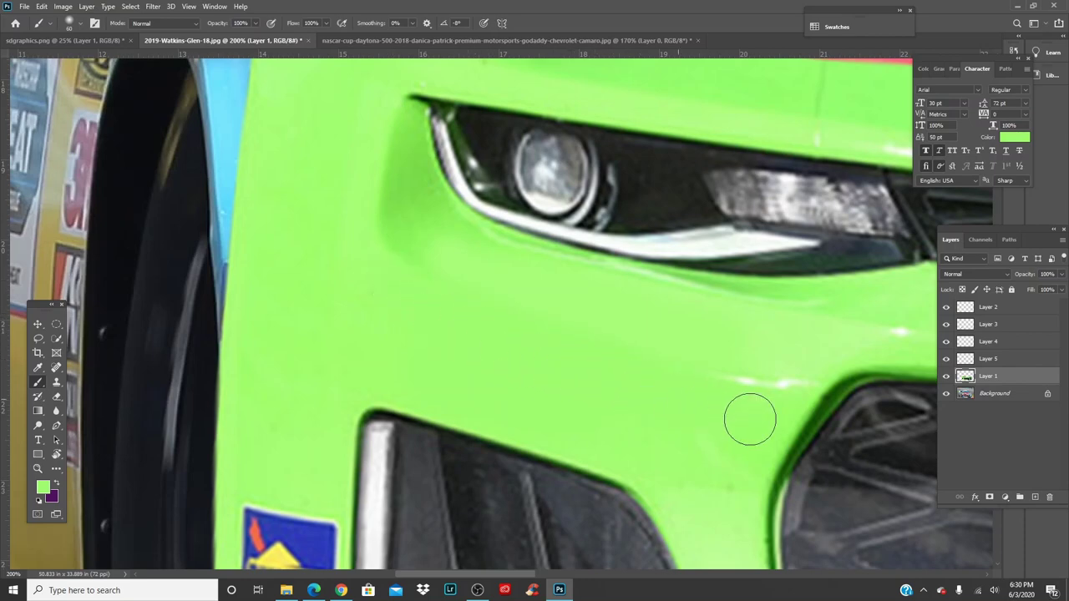
Step: Sample the bumper's green tones around the Premium Motorsports decal below the right headlight
{"action": "key", "text": "ctrl+0"}
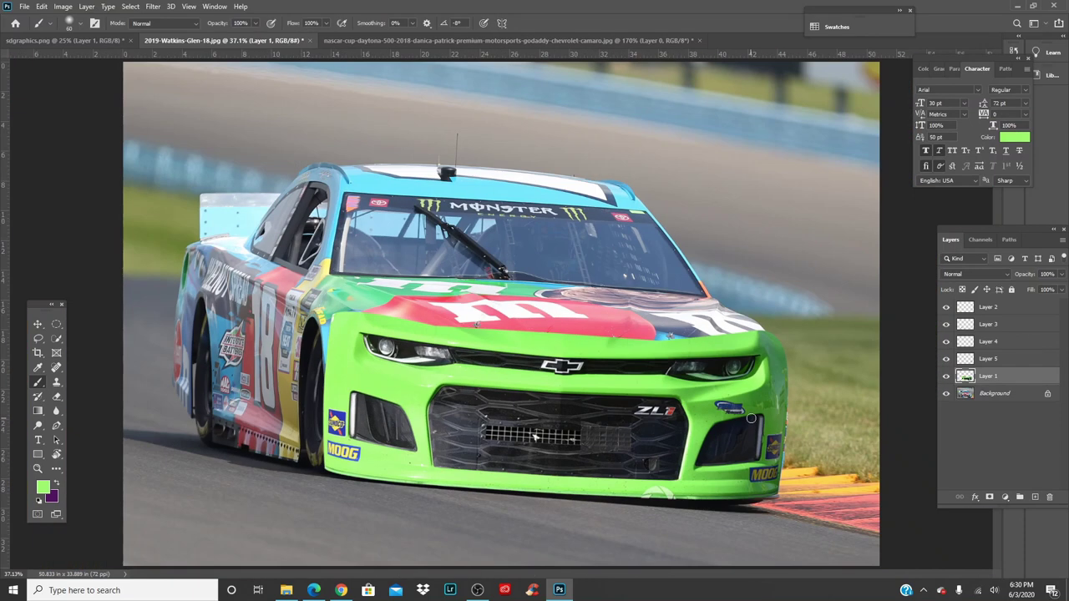
{"action": "key", "text": "ctrl+plus"}
{"action": "key", "text": "ctrl+plus"}
{"action": "key", "text": "ctrl+plus"}
{"action": "key", "text": "ctrl+plus"}
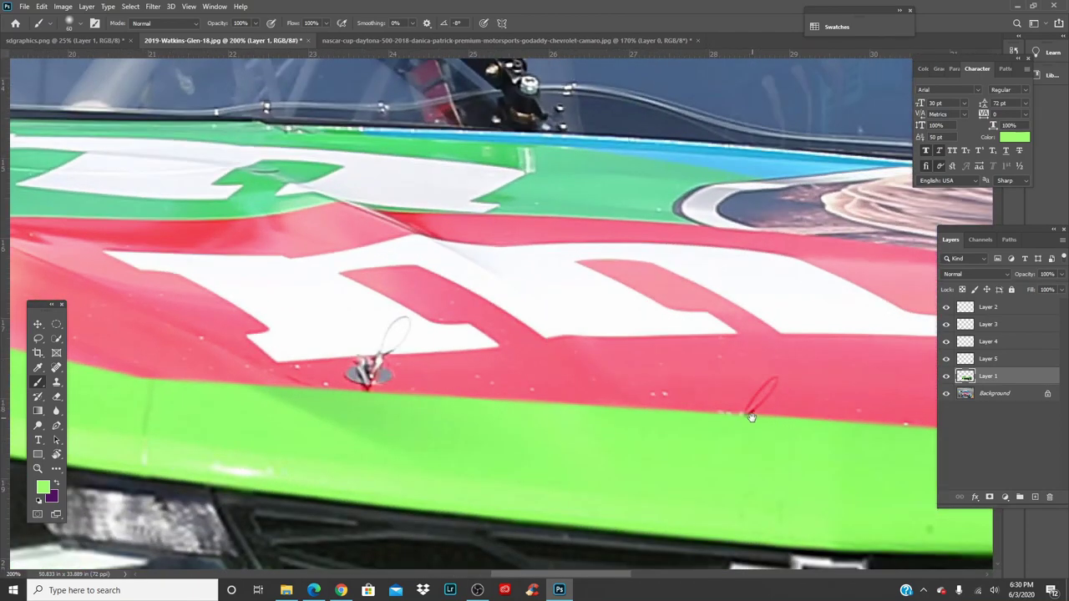
{"action": "left_click_drag", "start_coordinate": [741, 415], "coordinate": [346, 412]}
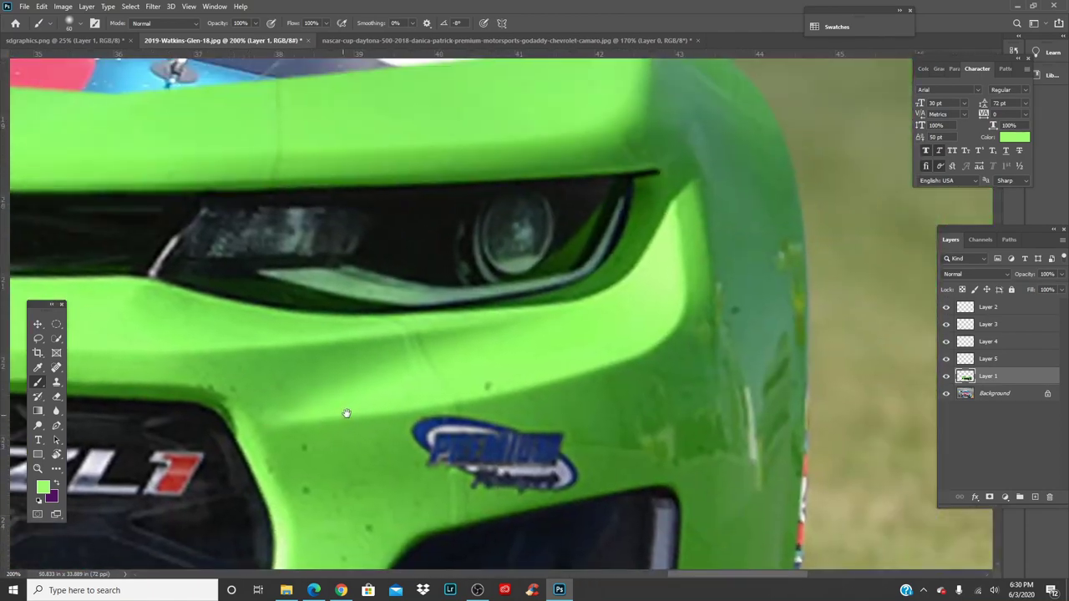
{"action": "left_click", "coordinate": [39, 368]}
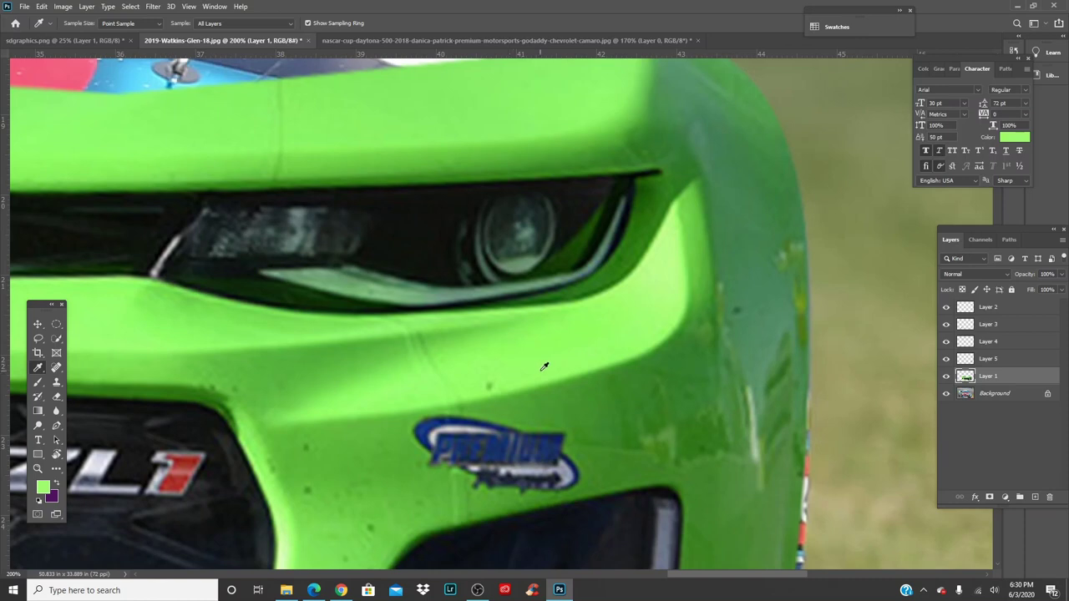
{"action": "left_click", "coordinate": [544, 367]}
{"action": "left_click", "coordinate": [580, 403]}
{"action": "left_click", "coordinate": [445, 442]}
{"action": "left_click", "coordinate": [597, 359]}
Step: Remove the Premium Motorsports decal below the right headlight using the Spot Healing Brush enlarged to 70 px
{"action": "key", "text": "j"}
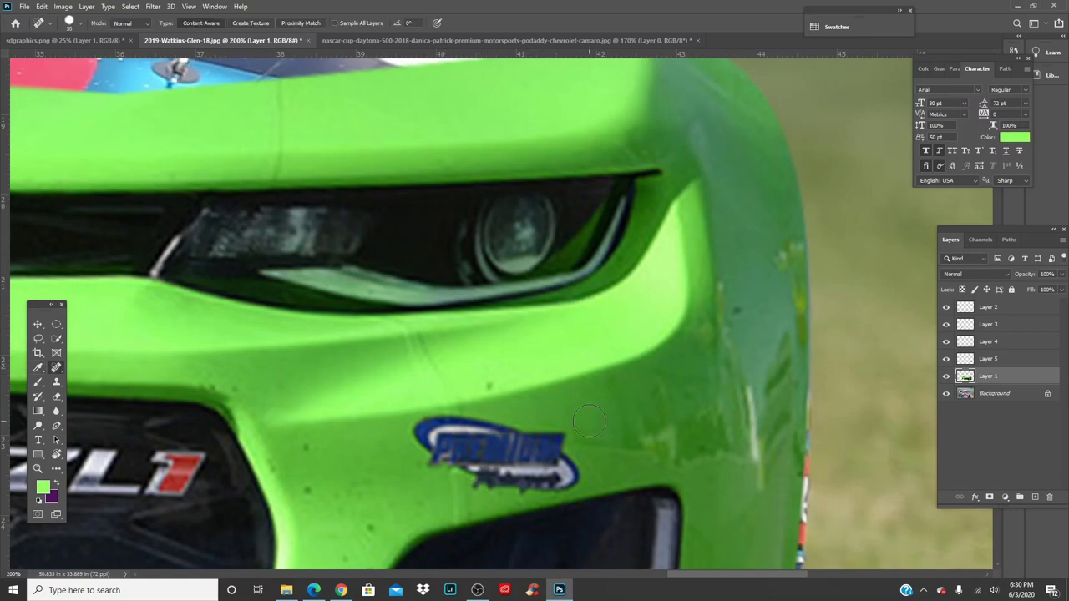
{"action": "key", "text": "bracketright"}
{"action": "key", "text": "bracketright"}
{"action": "key", "text": "bracketright"}
{"action": "key", "text": "bracketright"}
{"action": "mouse_move", "coordinate": [553, 449]}
{"action": "left_mouse_down"}
{"action": "mouse_move", "coordinate": [506, 464]}
{"action": "mouse_move", "coordinate": [410, 459]}
{"action": "left_mouse_up"}
{"action": "left_click", "coordinate": [501, 443]}
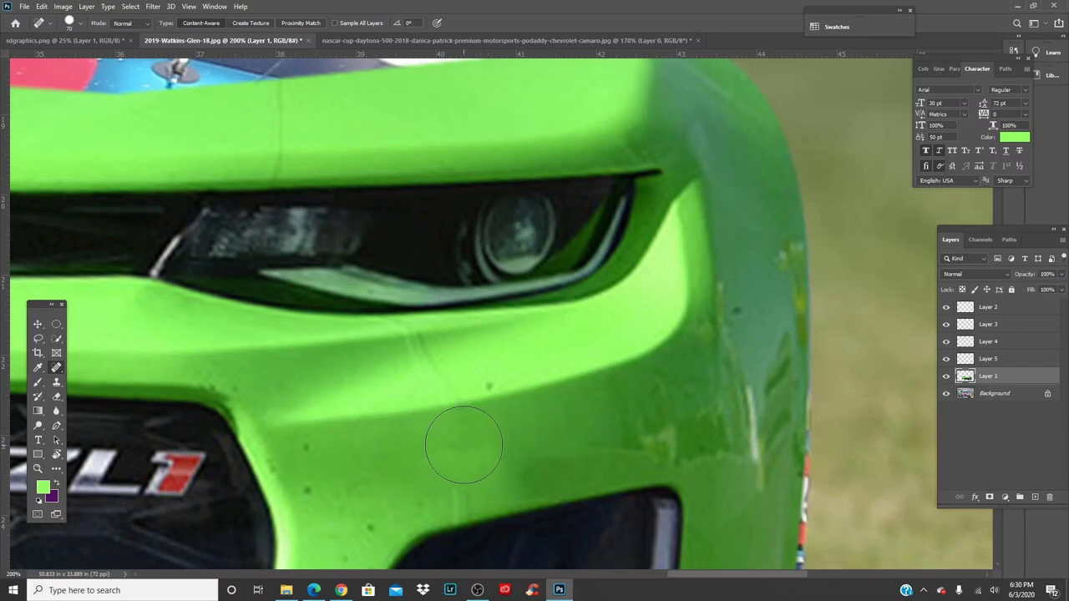
{"action": "left_click", "coordinate": [464, 444]}
Step: Reduce the Spot Healing Brush to 40 px and smooth the healed patch above the right air intake
{"action": "key", "text": "bracketleft"}
{"action": "key", "text": "bracketleft"}
{"action": "key", "text": "bracketleft"}
{"action": "left_click_drag", "start_coordinate": [583, 471], "coordinate": [514, 483]}
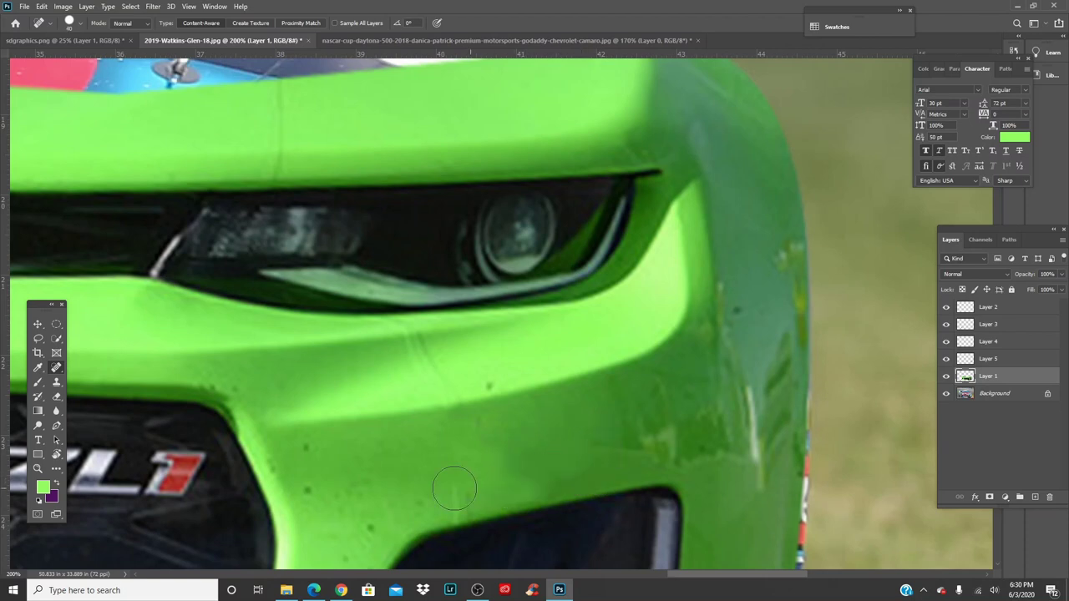
{"action": "right_click", "coordinate": [547, 452]}
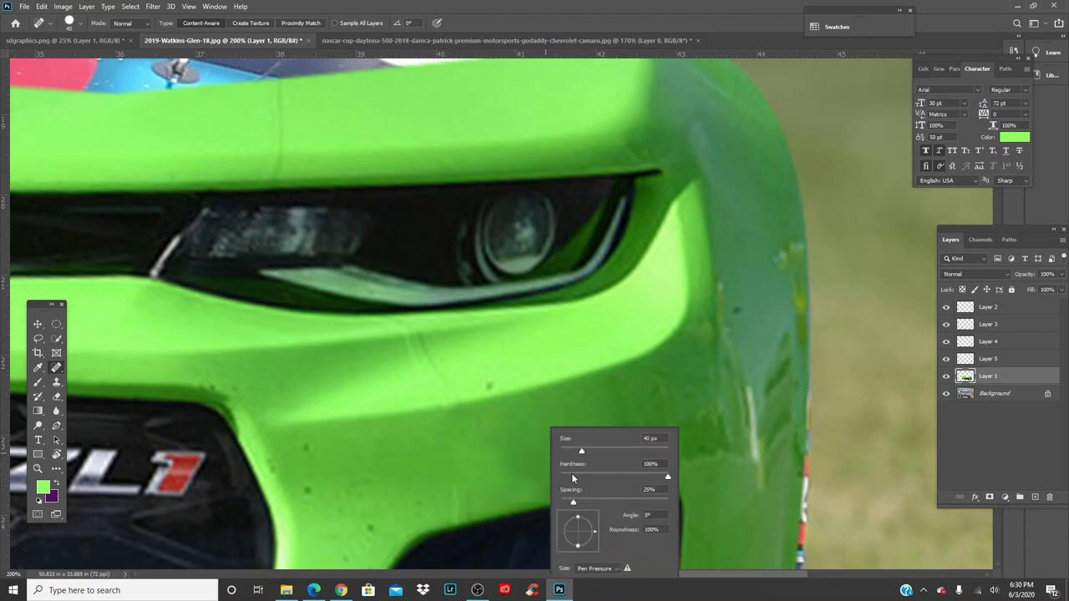
{"action": "left_click", "coordinate": [486, 465]}
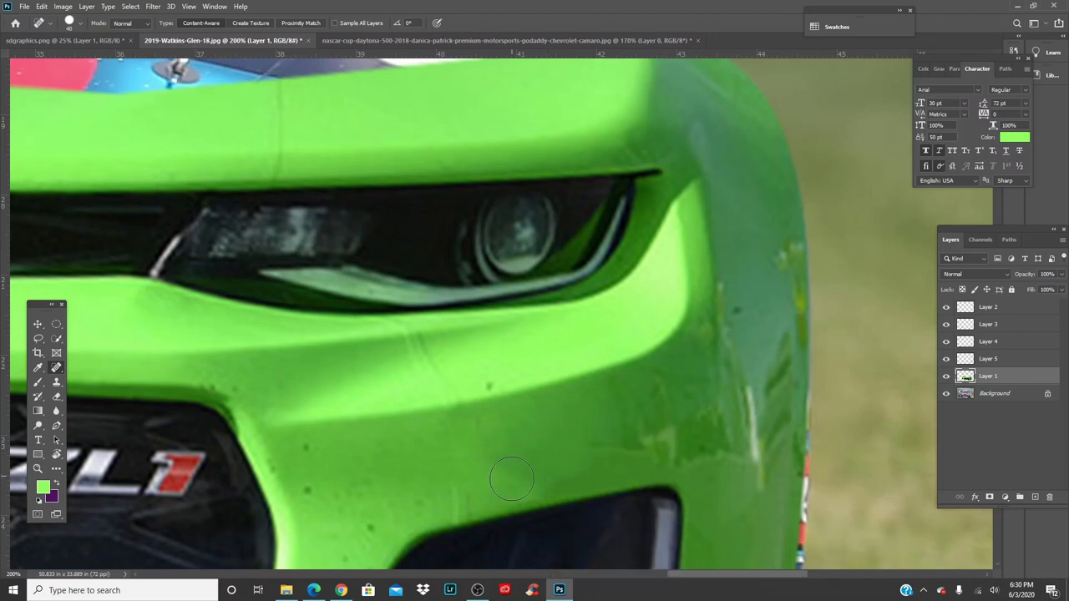
{"action": "left_click_drag", "start_coordinate": [527, 485], "coordinate": [503, 487]}
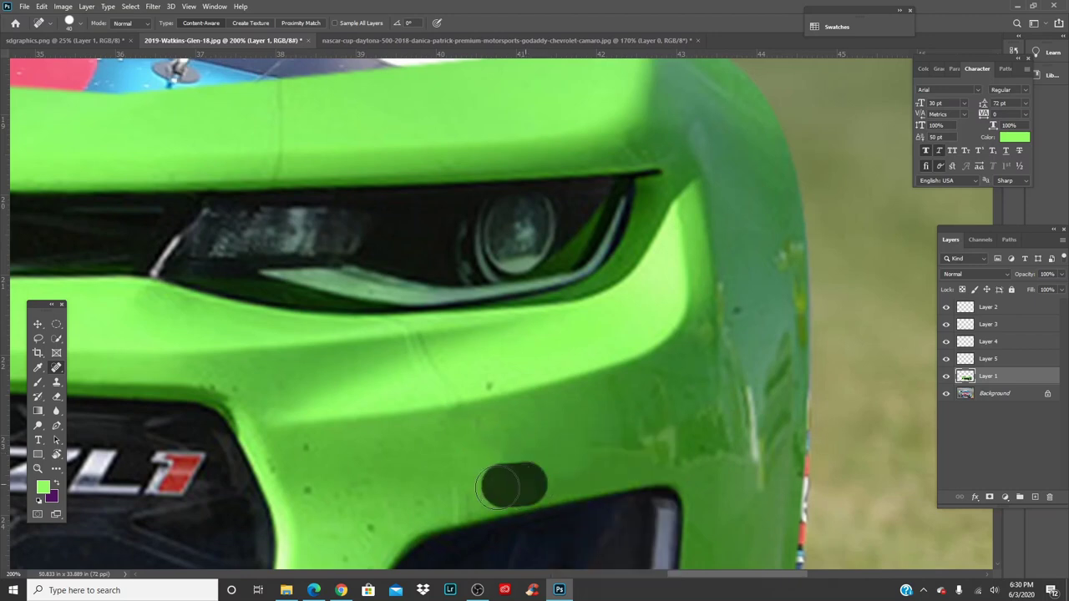
Step: Reduce the Spot Healing Brush to 10 px and clean up the area along the right air intake's upper edge
{"action": "right_click", "coordinate": [550, 457]}
{"action": "left_click", "coordinate": [516, 454]}
{"action": "key", "text": "bracketleft"}
{"action": "key", "text": "bracketleft"}
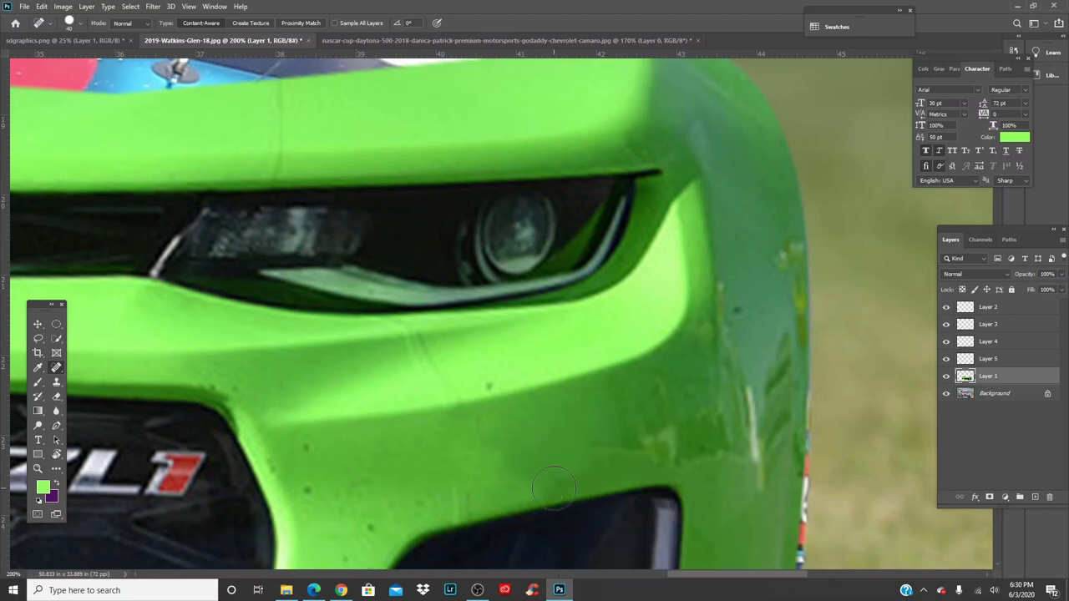
{"action": "key", "text": "bracketleft"}
{"action": "key", "text": "bracketleft"}
{"action": "left_click_drag", "start_coordinate": [533, 497], "coordinate": [512, 503]}
Step: Trace the left headlight's lower and outer edges up to its upper corner with the Pen tool, starting at its inner end
{"action": "key", "text": "ctrl+0"}
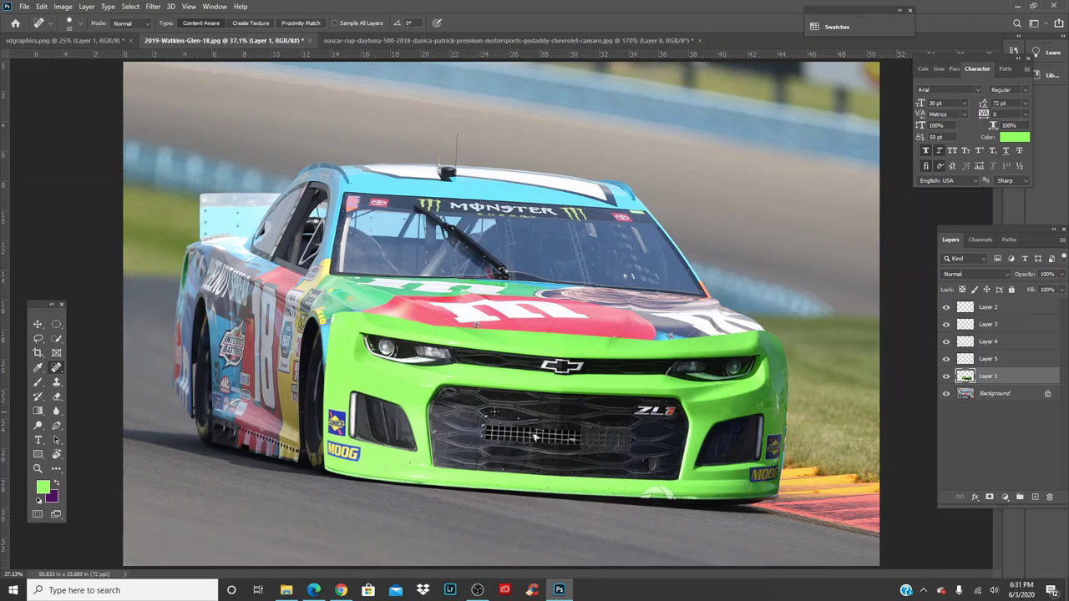
{"action": "key", "text": "ctrl+plus"}
{"action": "key", "text": "ctrl+plus"}
{"action": "key", "text": "ctrl+plus"}
{"action": "key", "text": "ctrl+plus"}
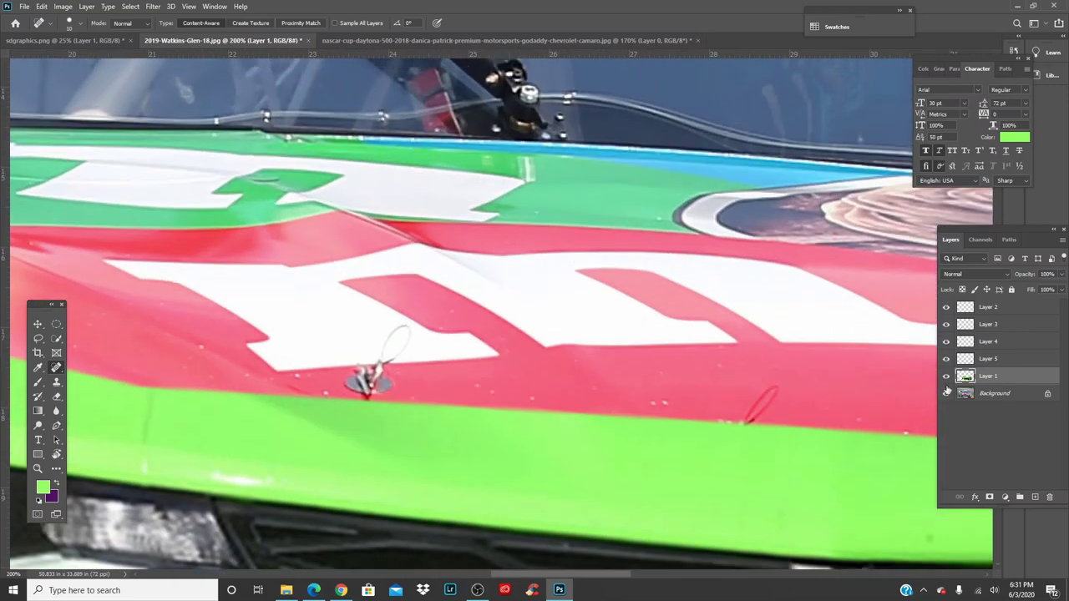
{"action": "left_click_drag", "start_coordinate": [688, 355], "coordinate": [983, 247]}
{"action": "key", "text": "p"}
{"action": "left_click_drag", "start_coordinate": [683, 307], "coordinate": [812, 187]}
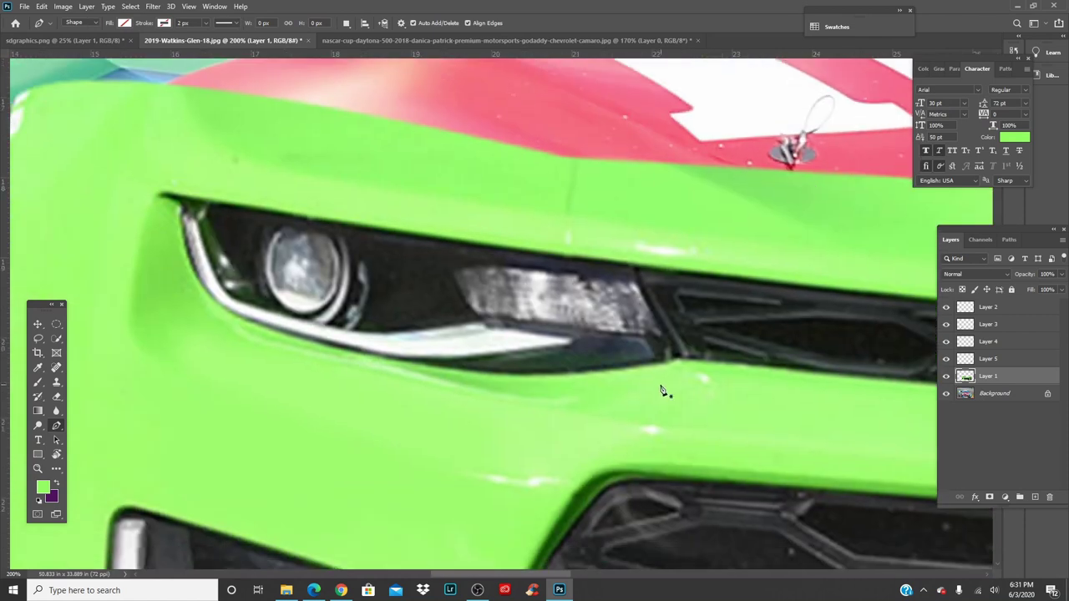
{"action": "left_click", "coordinate": [655, 364]}
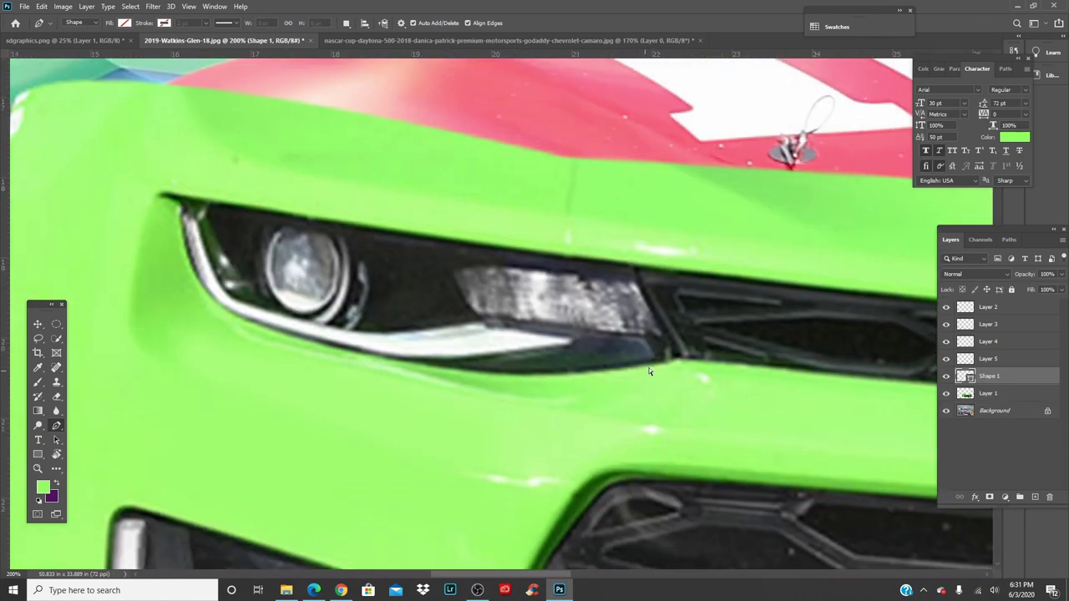
{"action": "left_click_drag", "start_coordinate": [410, 363], "coordinate": [284, 337]}
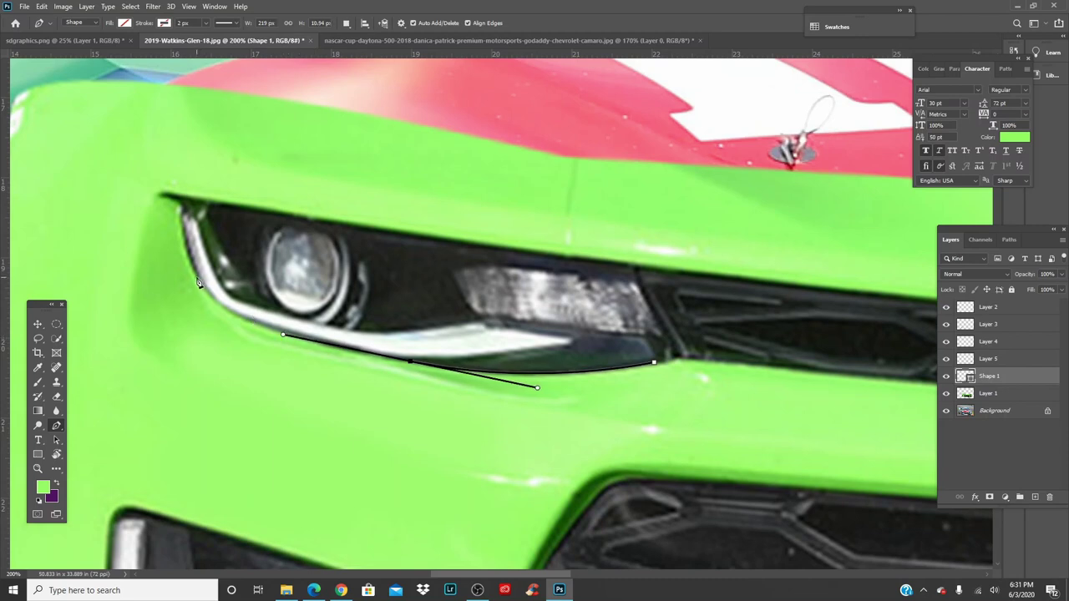
{"action": "left_click_drag", "start_coordinate": [197, 279], "coordinate": [183, 238]}
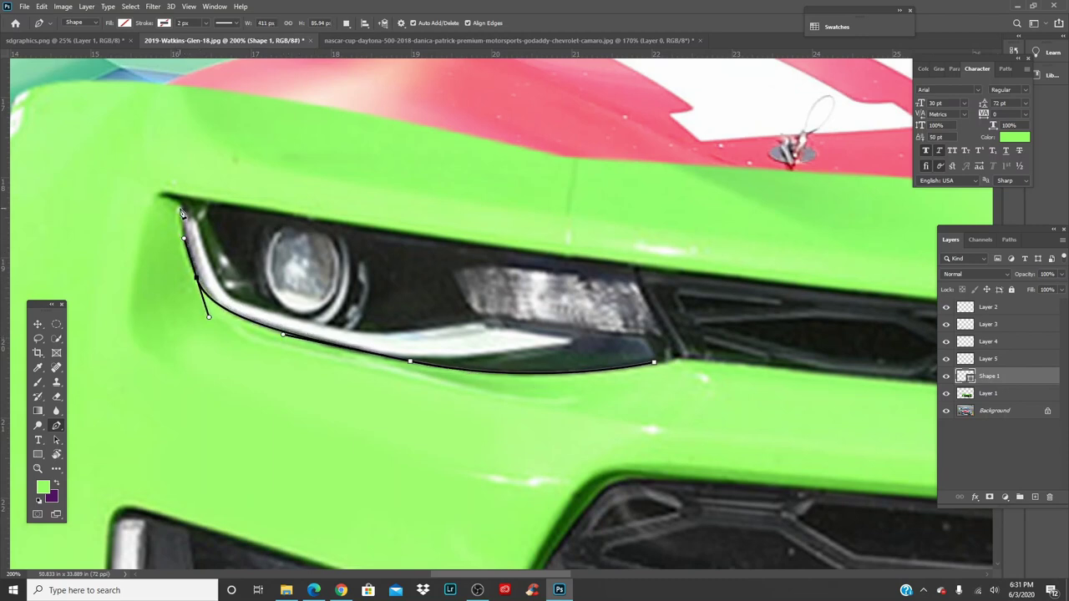
{"action": "left_click_drag", "start_coordinate": [181, 200], "coordinate": [207, 201]}
Step: Continue the Pen outline along the upper edge of the left headlight, grille and right headlight to the right headlight's outer corner
{"action": "left_click", "coordinate": [744, 278]}
{"action": "left_click_drag", "start_coordinate": [763, 284], "coordinate": [240, 264]}
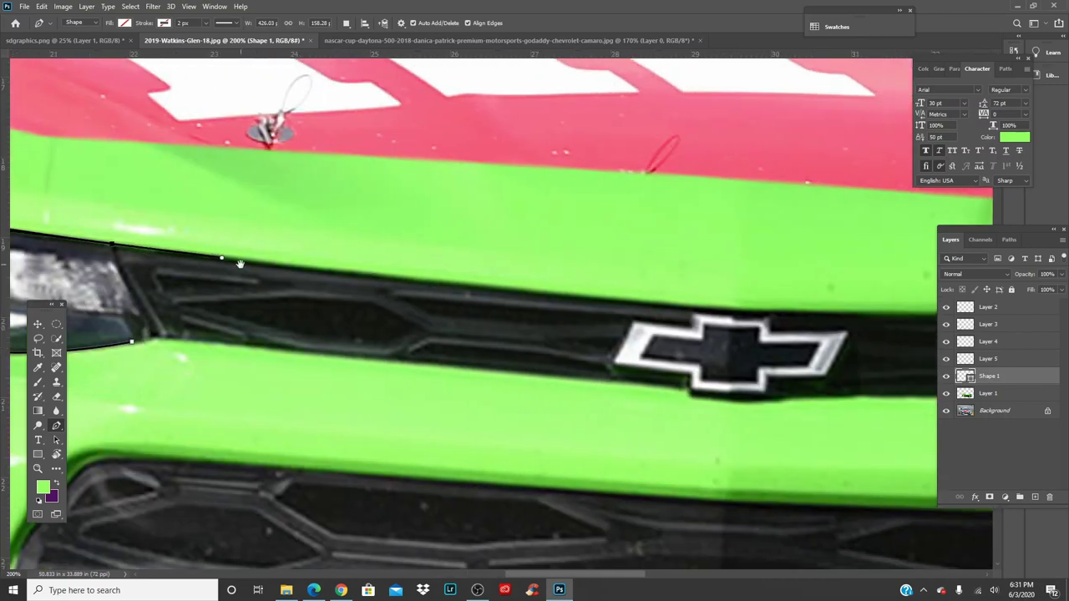
{"action": "left_click_drag", "start_coordinate": [731, 313], "coordinate": [227, 333]}
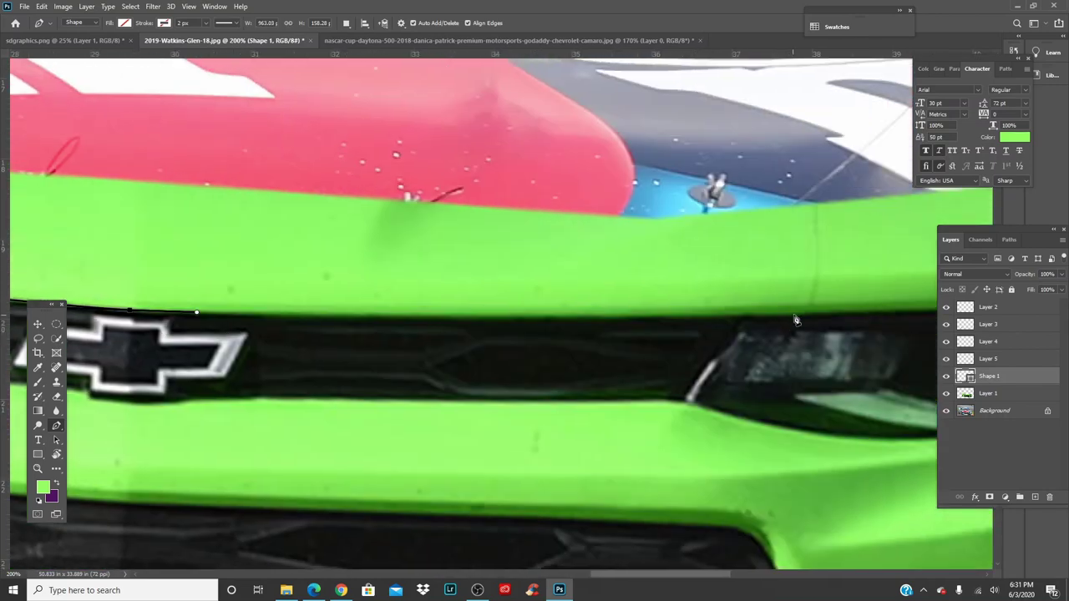
{"action": "left_click_drag", "start_coordinate": [800, 318], "coordinate": [890, 314]}
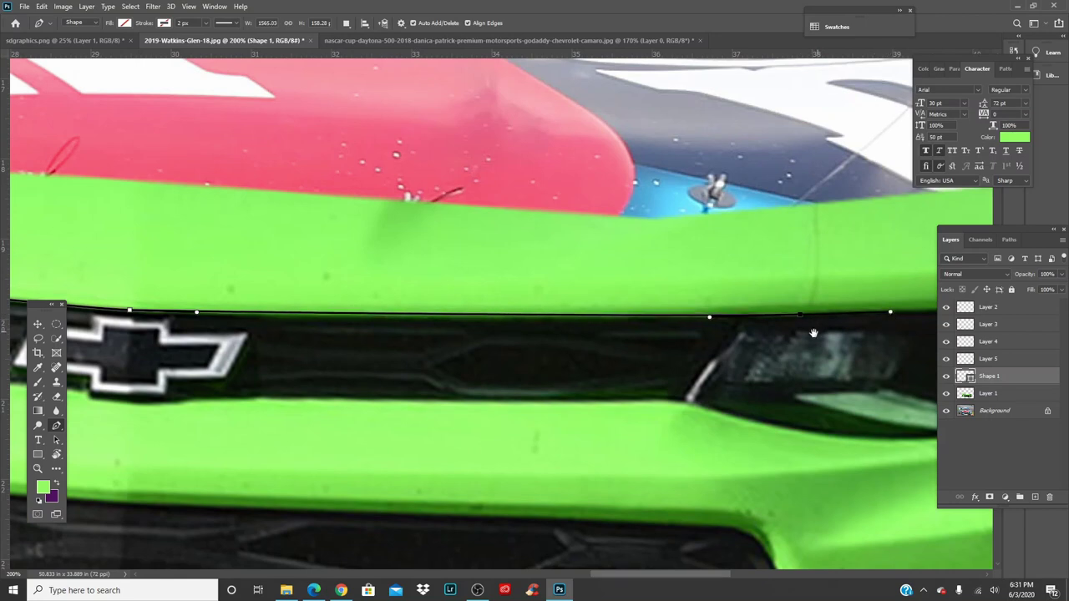
{"action": "left_click_drag", "start_coordinate": [814, 334], "coordinate": [191, 340]}
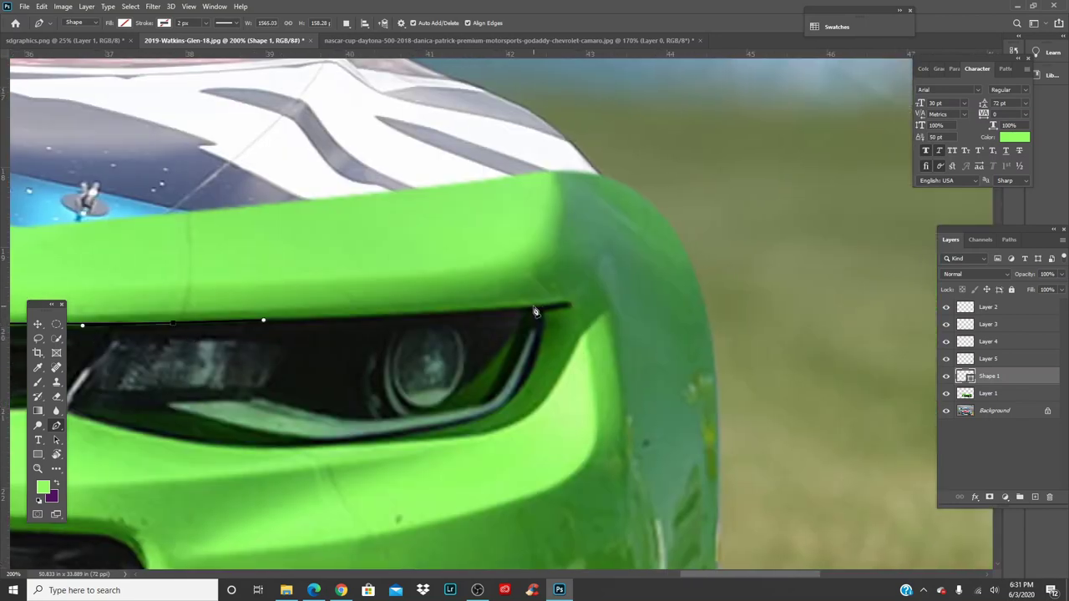
{"action": "left_click_drag", "start_coordinate": [532, 307], "coordinate": [544, 338]}
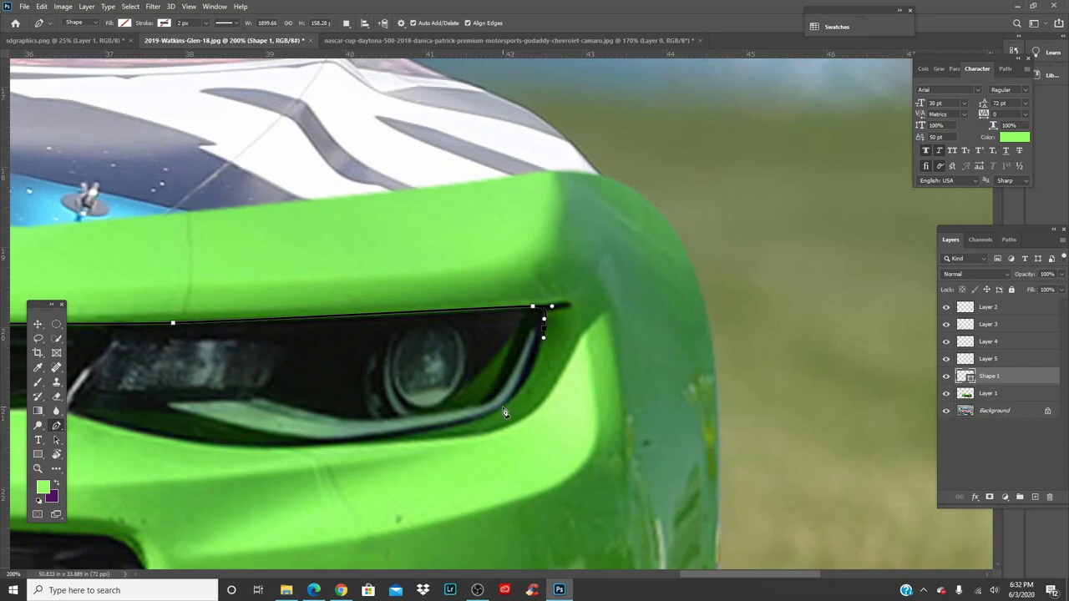
Step: Trace the right headlight's outer and lower edges and the grille's lower edge, closing the outline at the left headlight's inner end
{"action": "left_click_drag", "start_coordinate": [503, 408], "coordinate": [473, 423]}
{"action": "left_click_drag", "start_coordinate": [319, 446], "coordinate": [698, 411]}
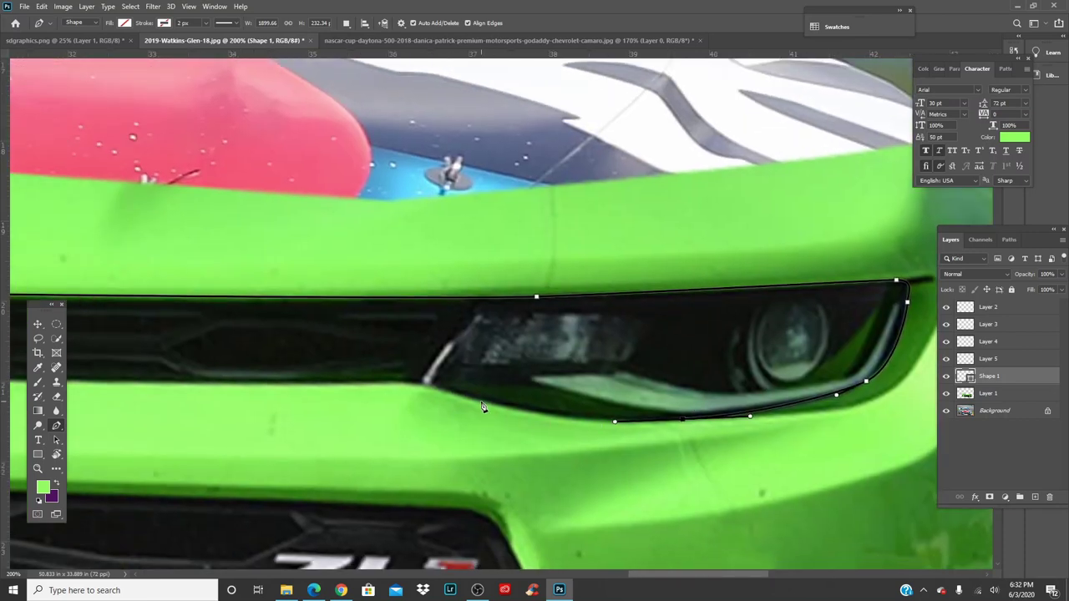
{"action": "left_click_drag", "start_coordinate": [482, 405], "coordinate": [438, 390]}
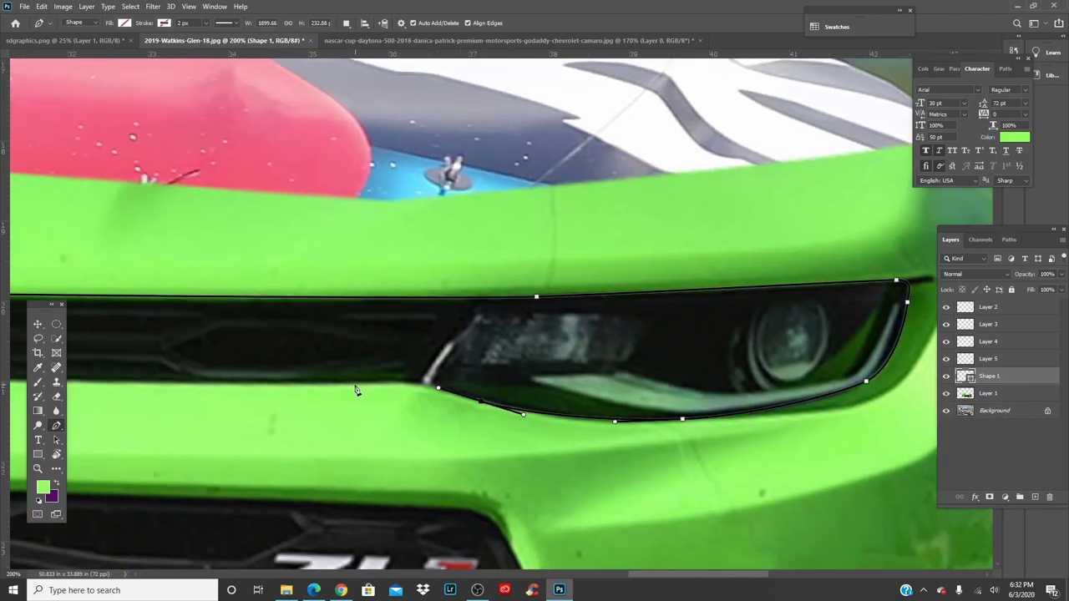
{"action": "left_click_drag", "start_coordinate": [351, 386], "coordinate": [671, 361]}
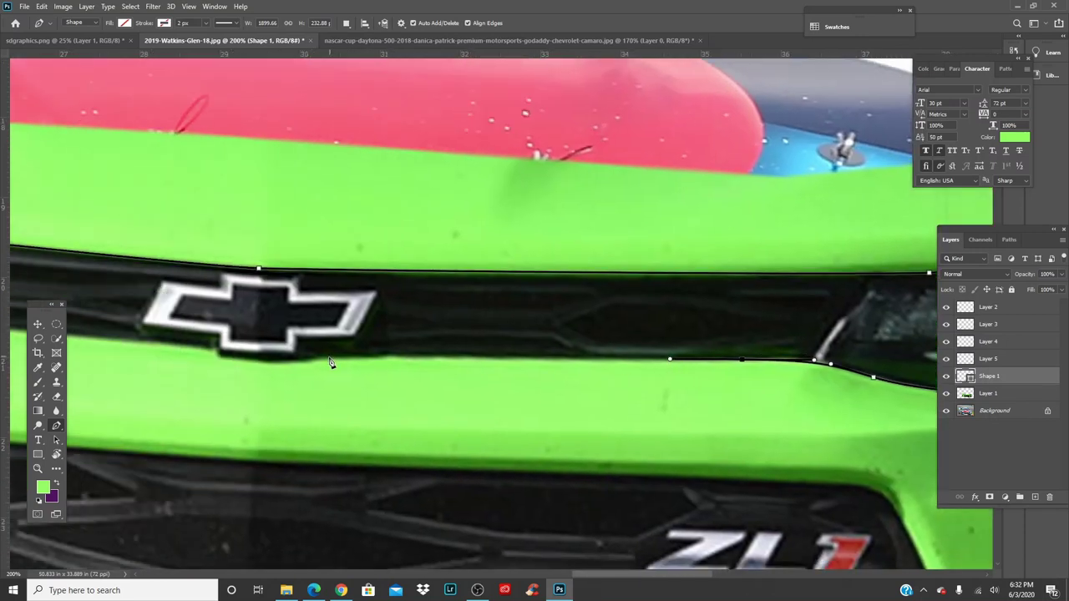
{"action": "left_click_drag", "start_coordinate": [309, 361], "coordinate": [607, 385]}
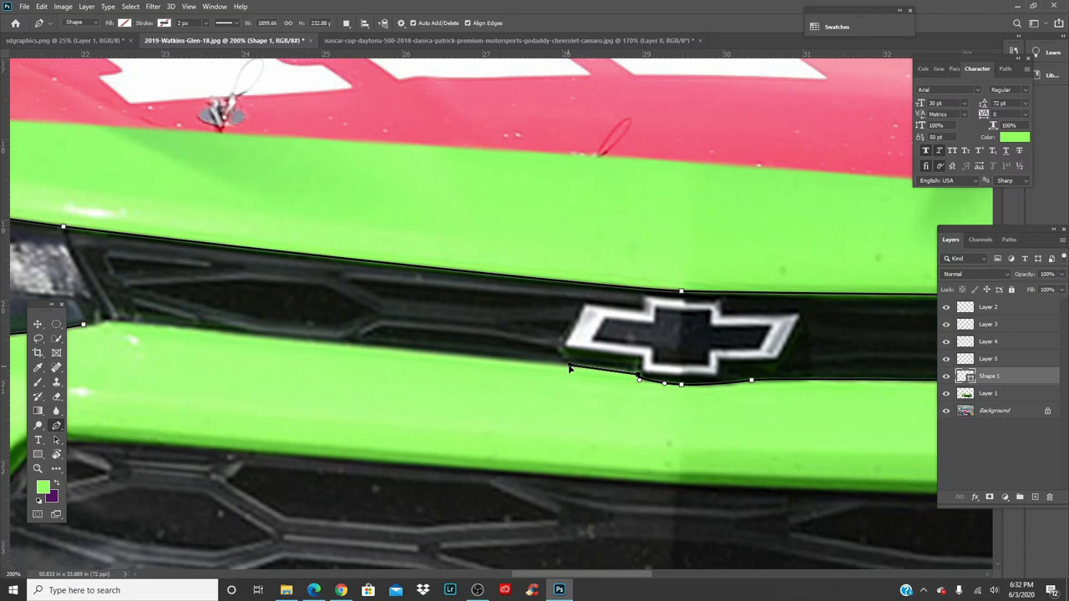
{"action": "left_click_drag", "start_coordinate": [187, 329], "coordinate": [661, 357]}
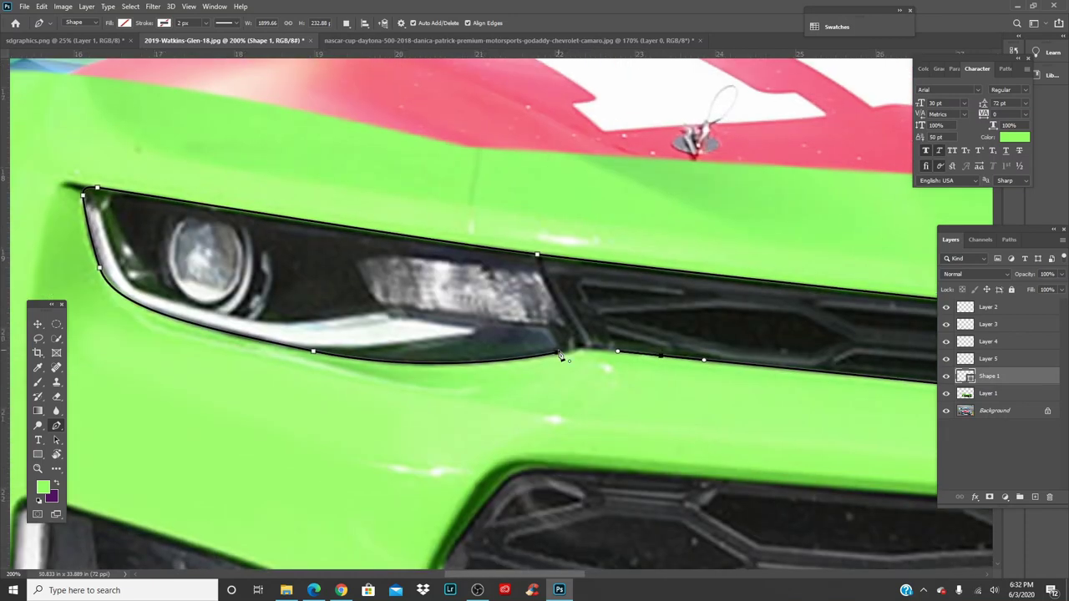
{"action": "left_click_drag", "start_coordinate": [558, 352], "coordinate": [535, 360]}
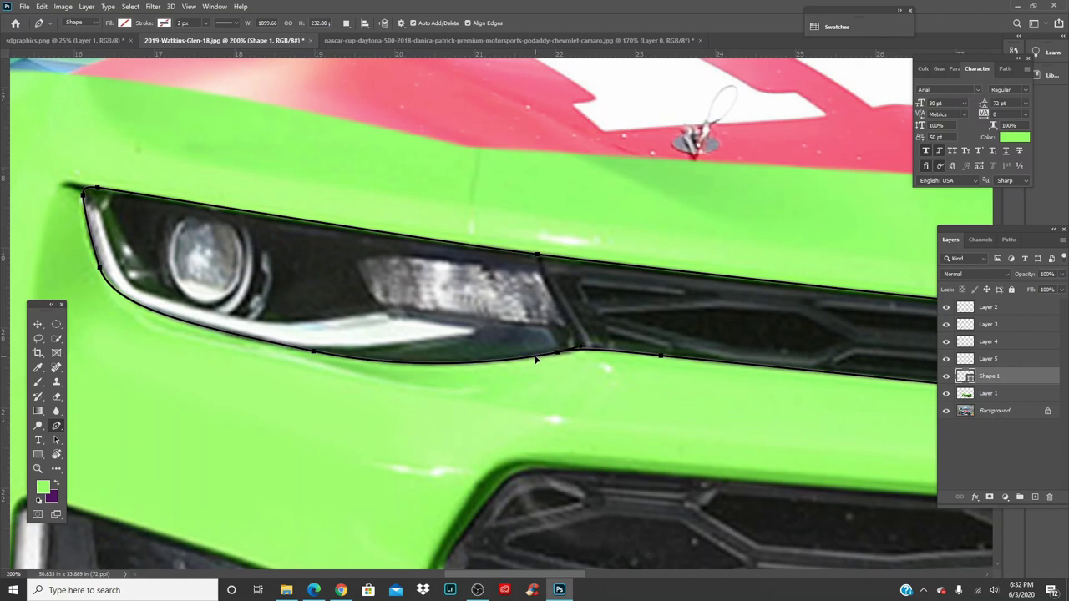
Step: Make a selection with 0 px feather from the outline, delete the shape layer and copy the headlights and grille from Layer 1 onto a new layer
{"action": "right_click", "coordinate": [696, 361]}
{"action": "left_click", "coordinate": [735, 151]}
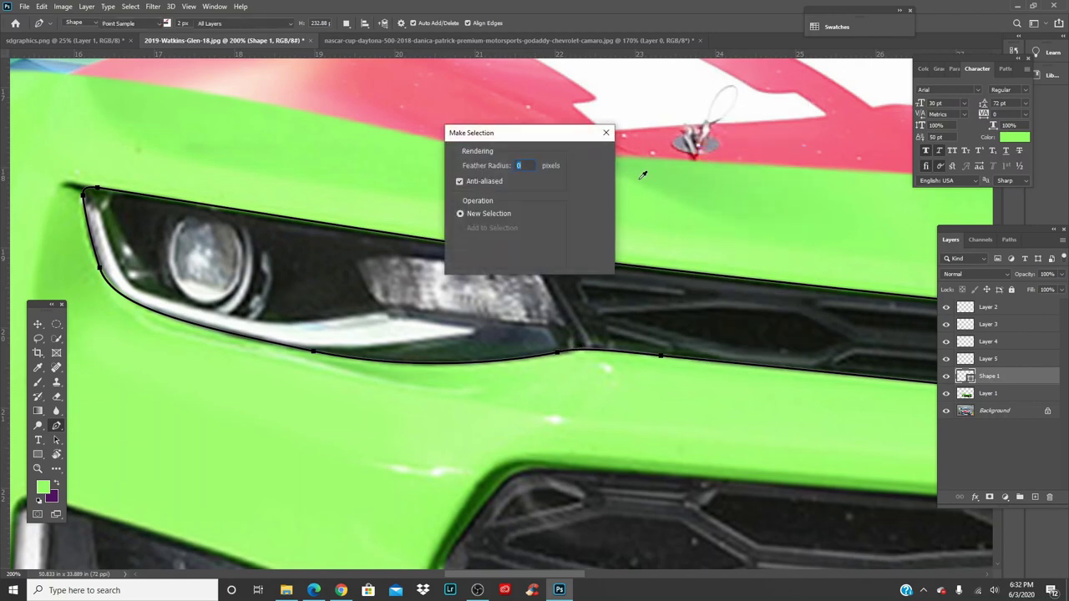
{"action": "left_click", "coordinate": [590, 158]}
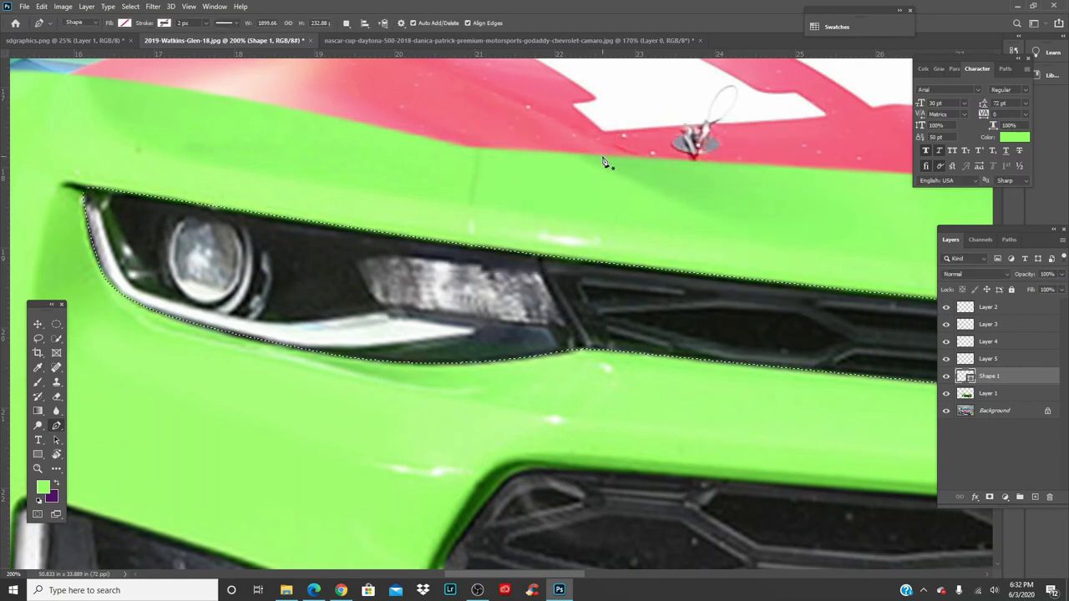
{"action": "key", "text": "Delete"}
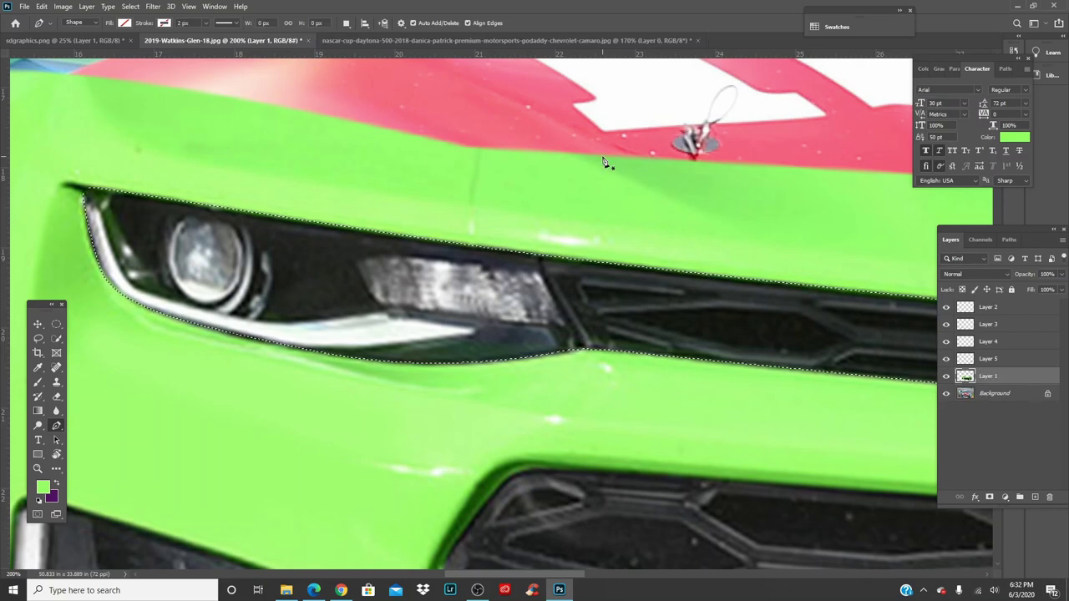
{"action": "key", "text": "ctrl+j"}
Step: On Layer 1, start a Pen outline around the left air intake, tracing its upper edge and curved inner side
{"action": "left_click_drag", "start_coordinate": [621, 189], "coordinate": [781, 120]}
{"action": "left_click_drag", "start_coordinate": [536, 310], "coordinate": [631, 326]}
{"action": "left_click_drag", "start_coordinate": [588, 377], "coordinate": [638, 113]}
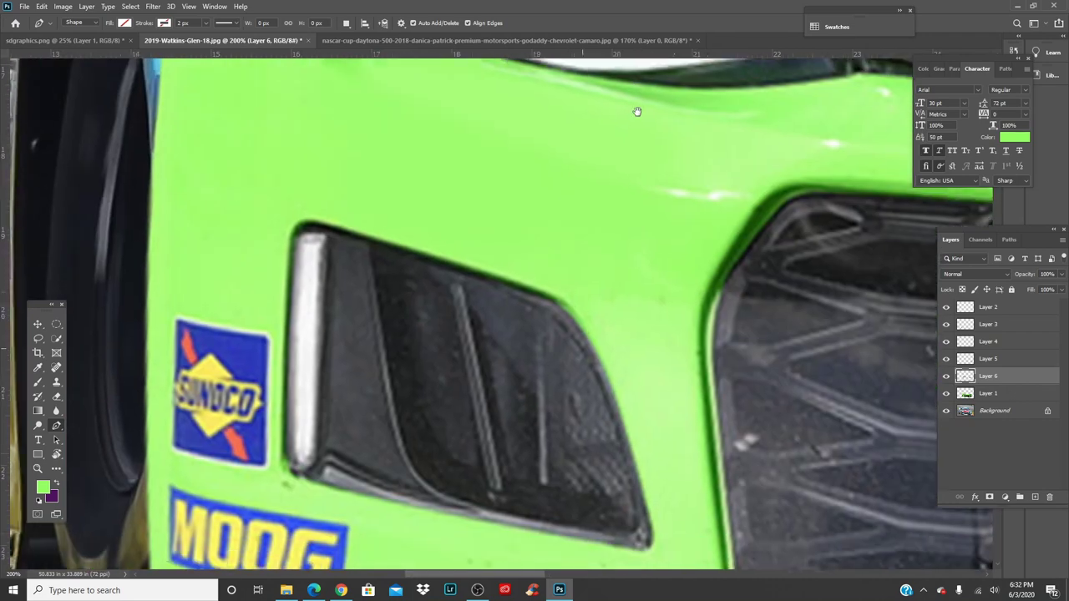
{"action": "left_click", "coordinate": [1004, 392]}
{"action": "scroll", "coordinate": [566, 284], "scroll_direction": "down", "scroll_amount": 1}
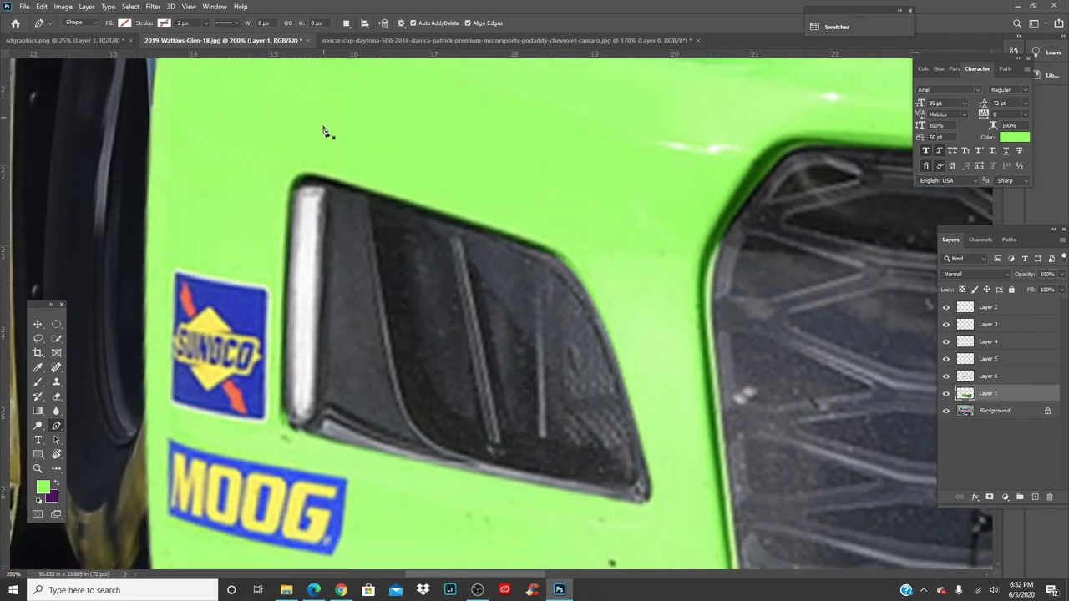
{"action": "left_click", "coordinate": [318, 177]}
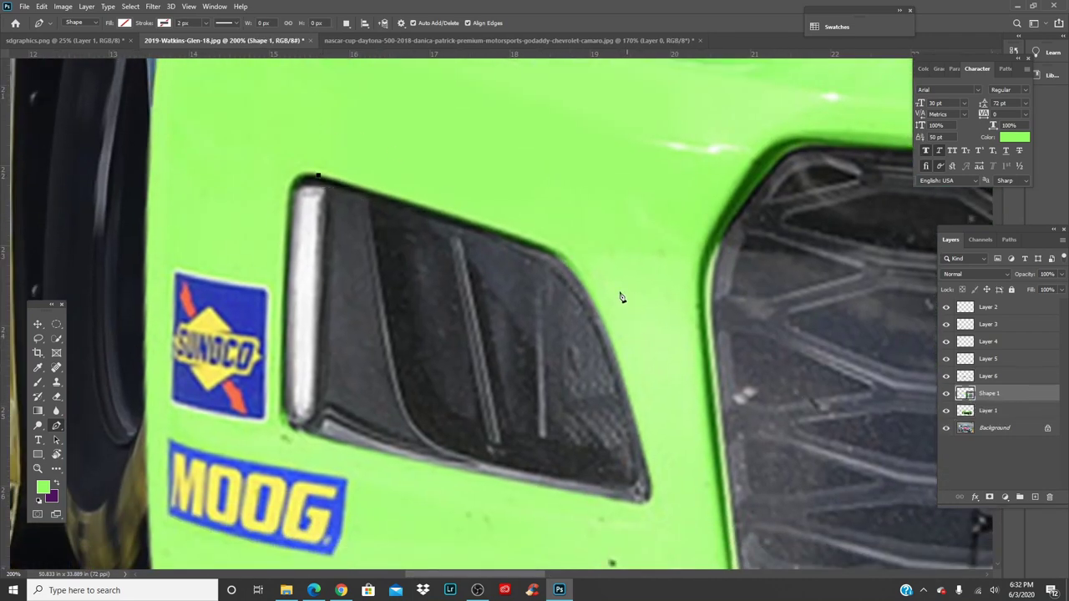
{"action": "left_click", "coordinate": [532, 241]}
{"action": "left_click", "coordinate": [568, 264]}
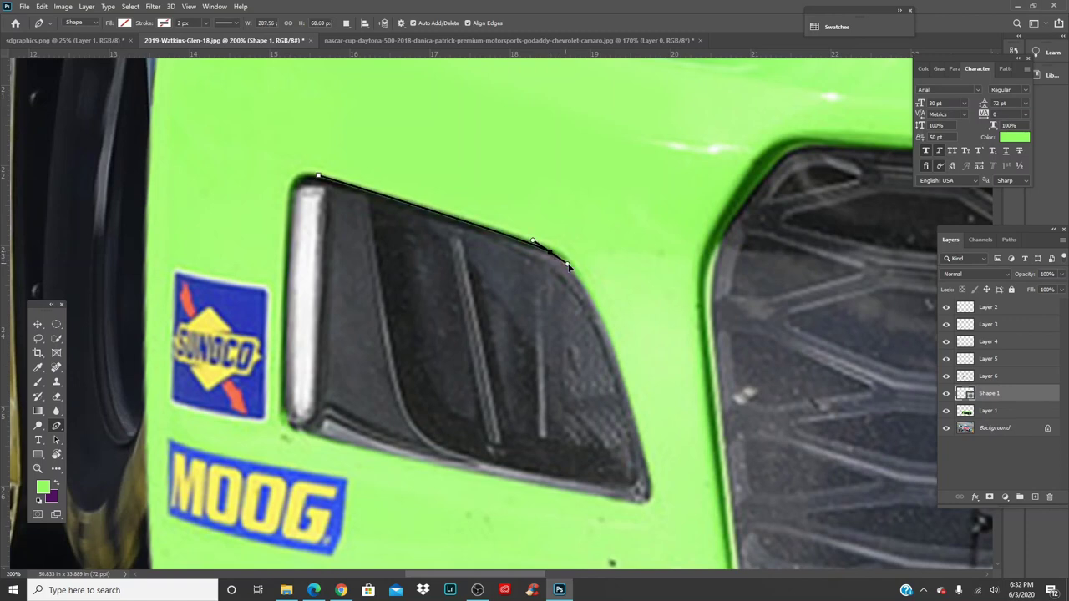
{"action": "left_click_drag", "start_coordinate": [618, 362], "coordinate": [633, 419]}
Step: Trace the left air intake's lower inner corner, bottom edge and outer side, closing the outline at its upper outer corner
{"action": "scroll", "coordinate": [668, 464], "scroll_direction": "down", "scroll_amount": 3}
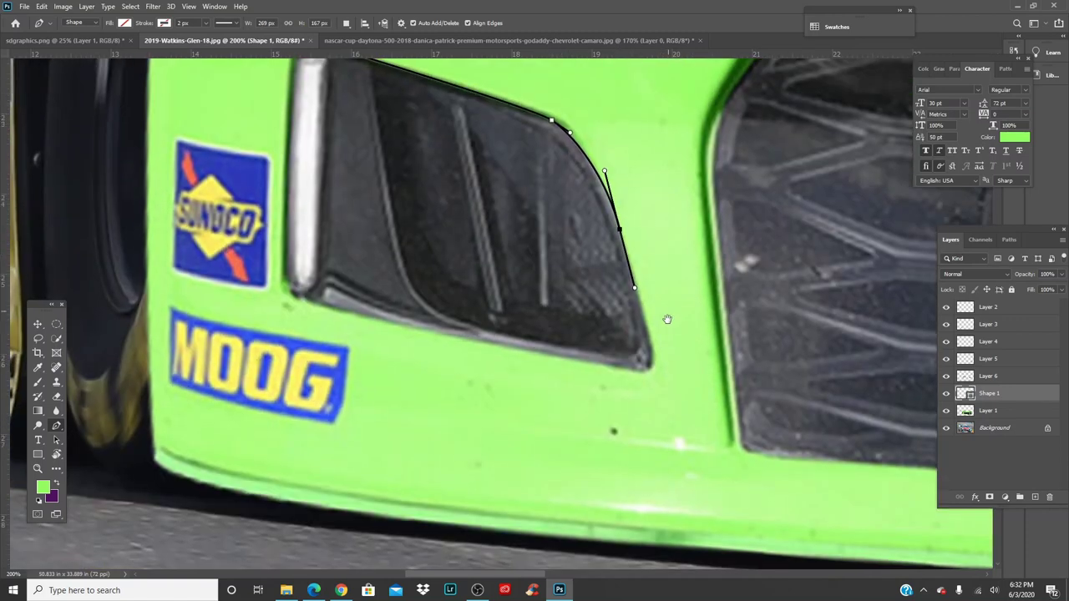
{"action": "left_click_drag", "start_coordinate": [651, 349], "coordinate": [566, 359]}
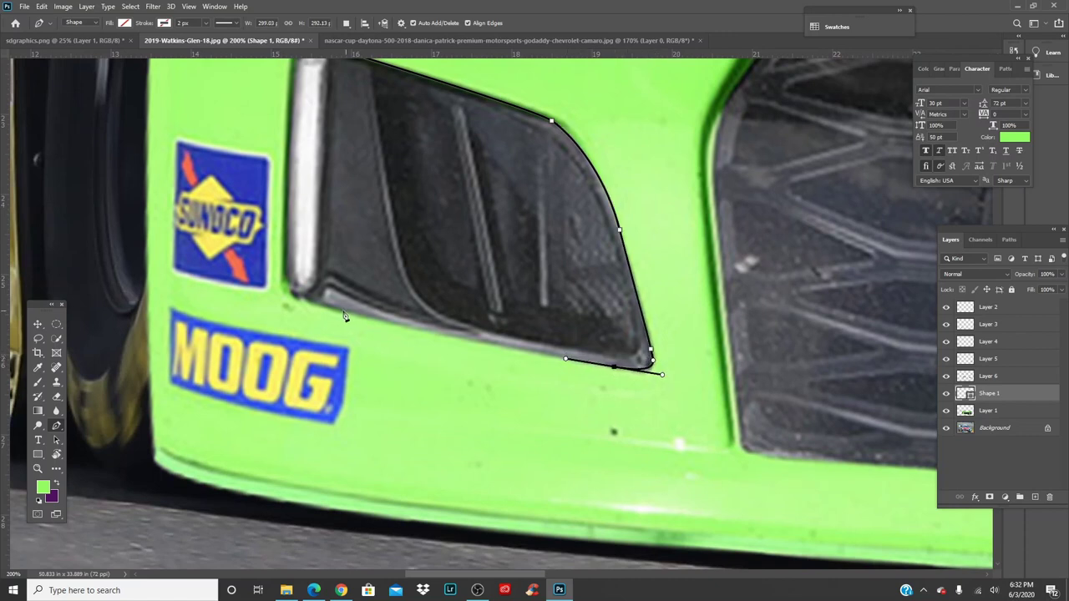
{"action": "left_click_drag", "start_coordinate": [331, 311], "coordinate": [306, 299]}
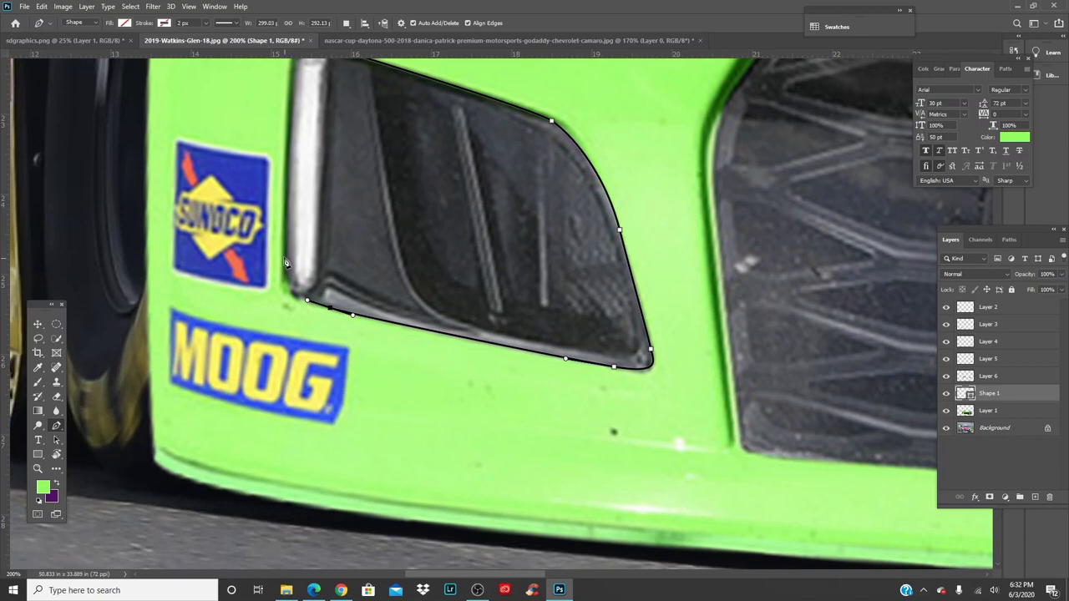
{"action": "left_click_drag", "start_coordinate": [284, 251], "coordinate": [285, 194]}
{"action": "left_click_drag", "start_coordinate": [322, 150], "coordinate": [360, 393]}
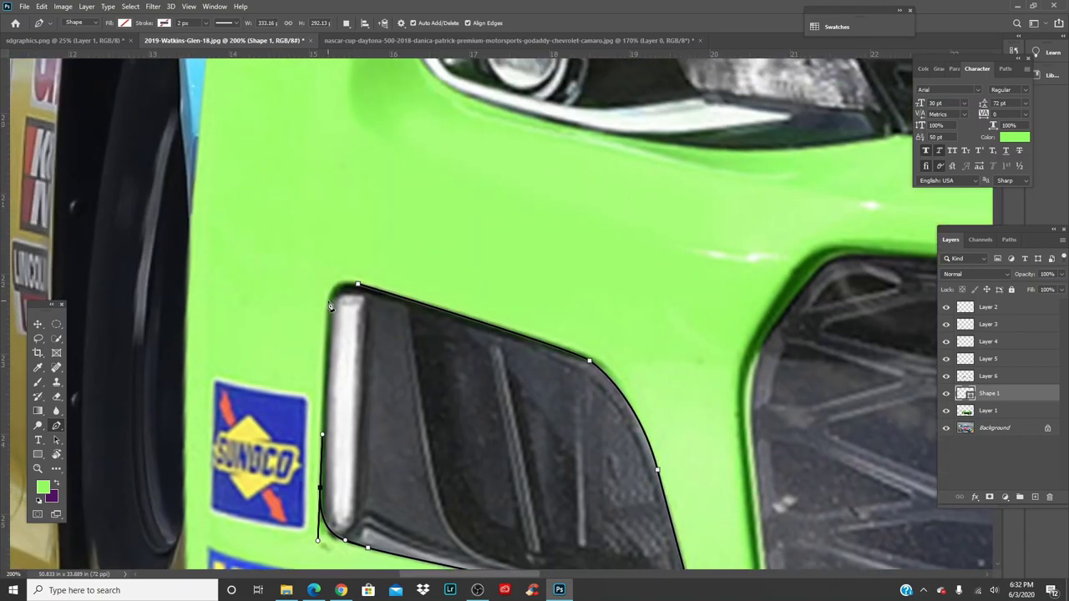
{"action": "left_click_drag", "start_coordinate": [328, 301], "coordinate": [330, 289]}
{"action": "left_click", "coordinate": [360, 286]}
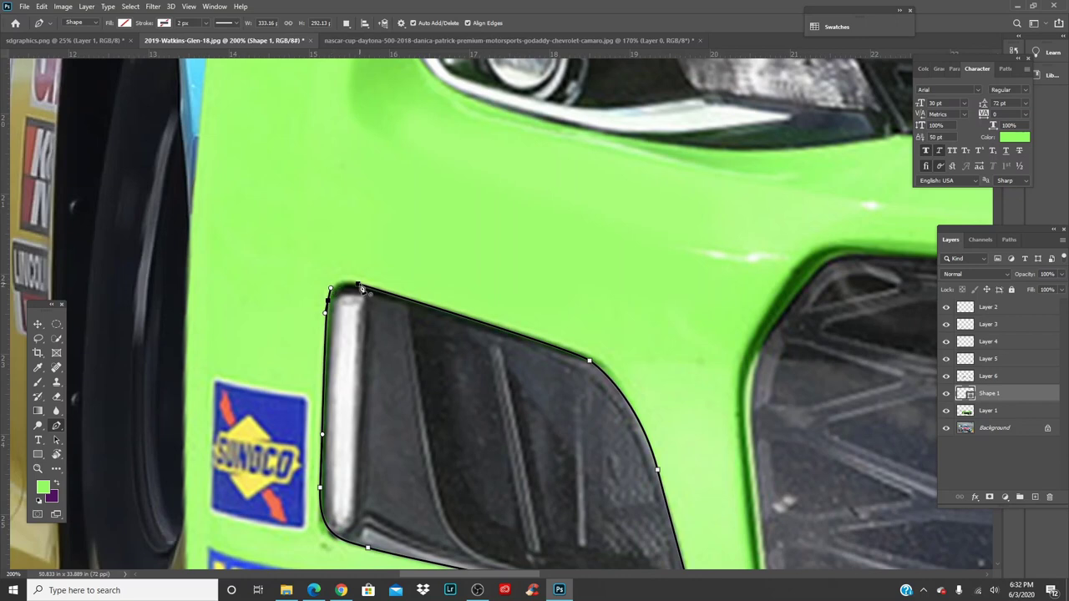
{"action": "left_click", "coordinate": [361, 288]}
Step: Make a selection from the left air intake's outline, remove the shape layer and copy the intake from Layer 1 onto a new layer
{"action": "right_click", "coordinate": [376, 291]}
{"action": "left_click", "coordinate": [422, 350]}
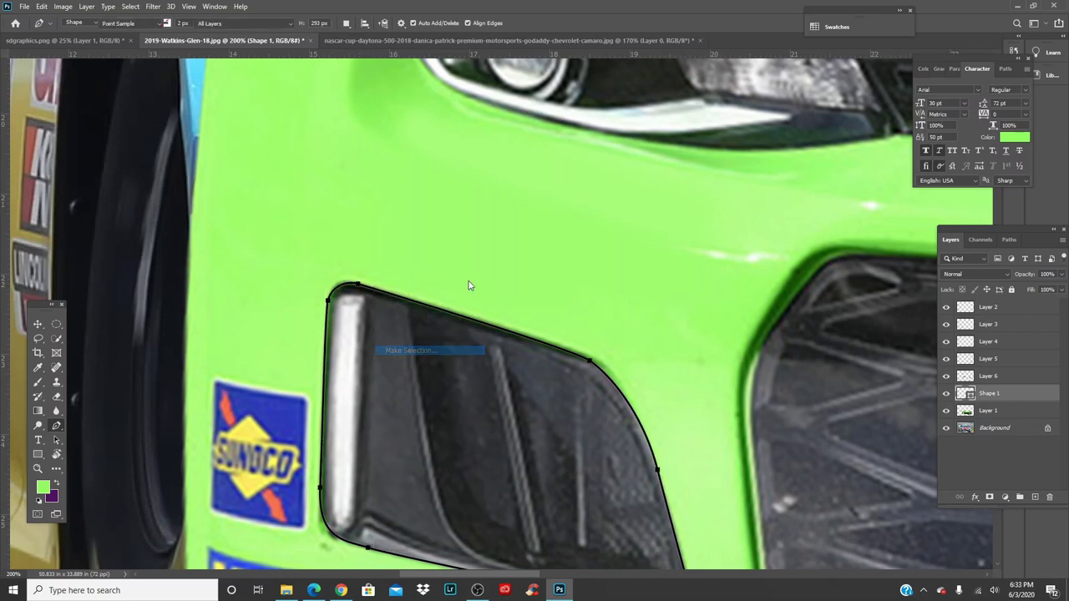
{"action": "left_click", "coordinate": [591, 160]}
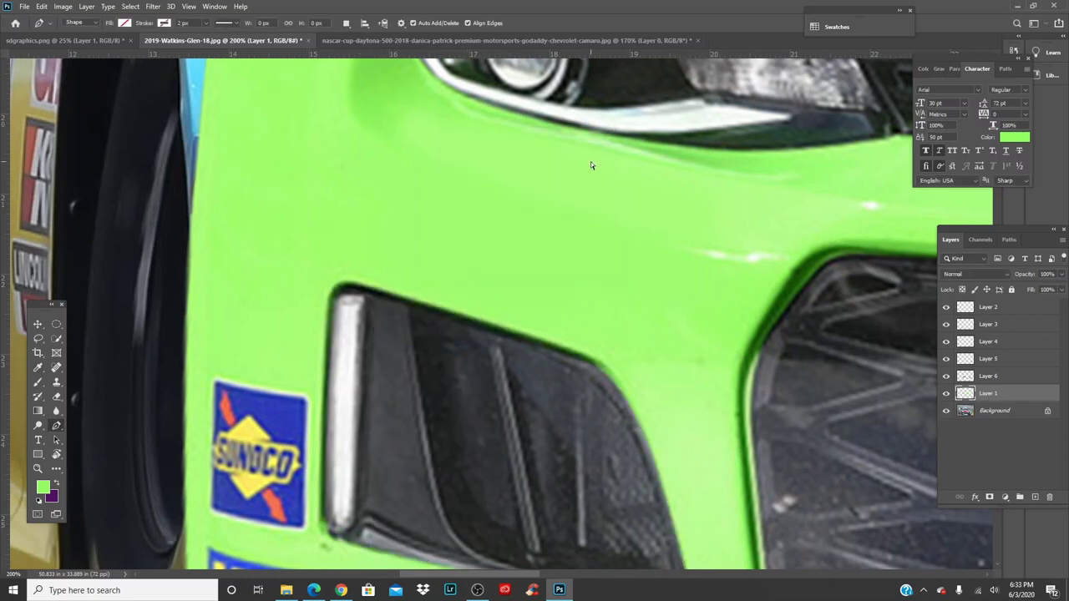
{"action": "key", "text": "ctrl+j"}
Step: Start a Pen outline above Layer 1 around the right air intake, tracing its outer side and upper edge to the upper inner corner
{"action": "left_click_drag", "start_coordinate": [902, 410], "coordinate": [276, 334]}
{"action": "left_click_drag", "start_coordinate": [877, 401], "coordinate": [425, 329]}
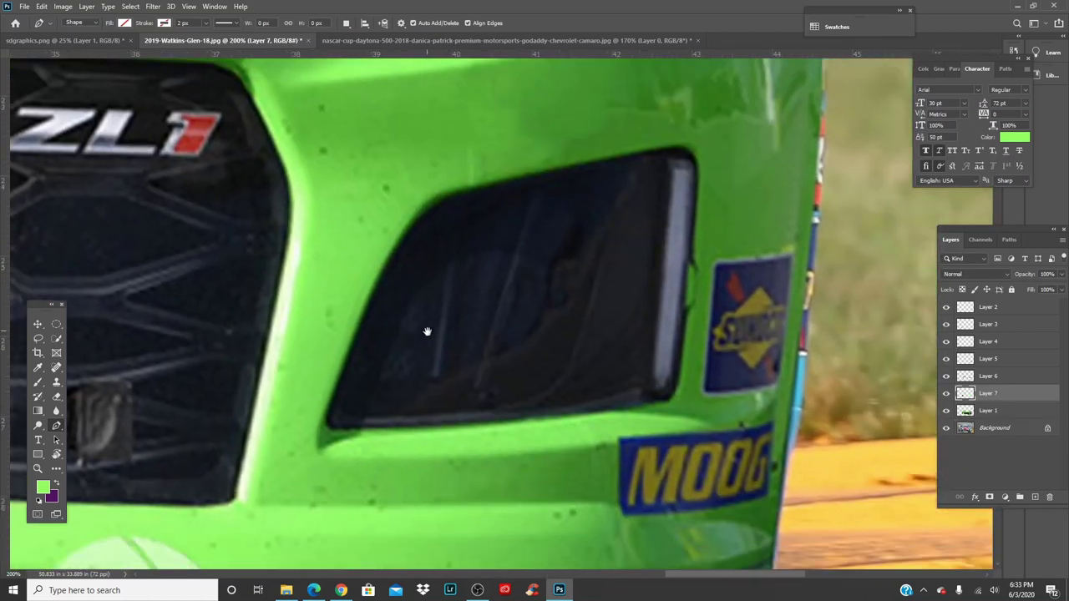
{"action": "left_click", "coordinate": [678, 383]}
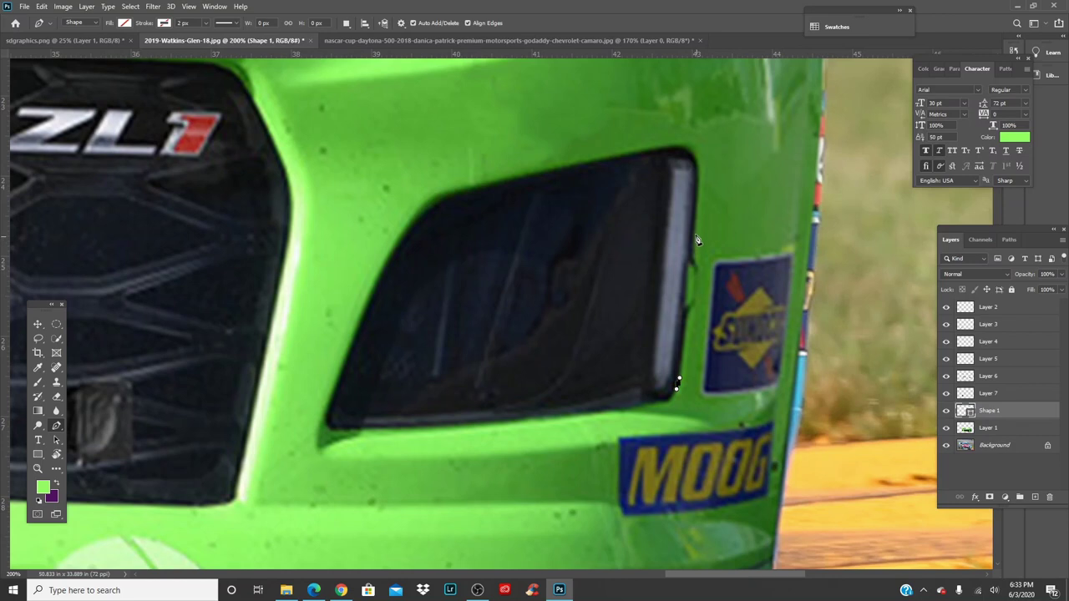
{"action": "left_click_drag", "start_coordinate": [692, 262], "coordinate": [697, 177]}
{"action": "left_click_drag", "start_coordinate": [651, 149], "coordinate": [590, 159]}
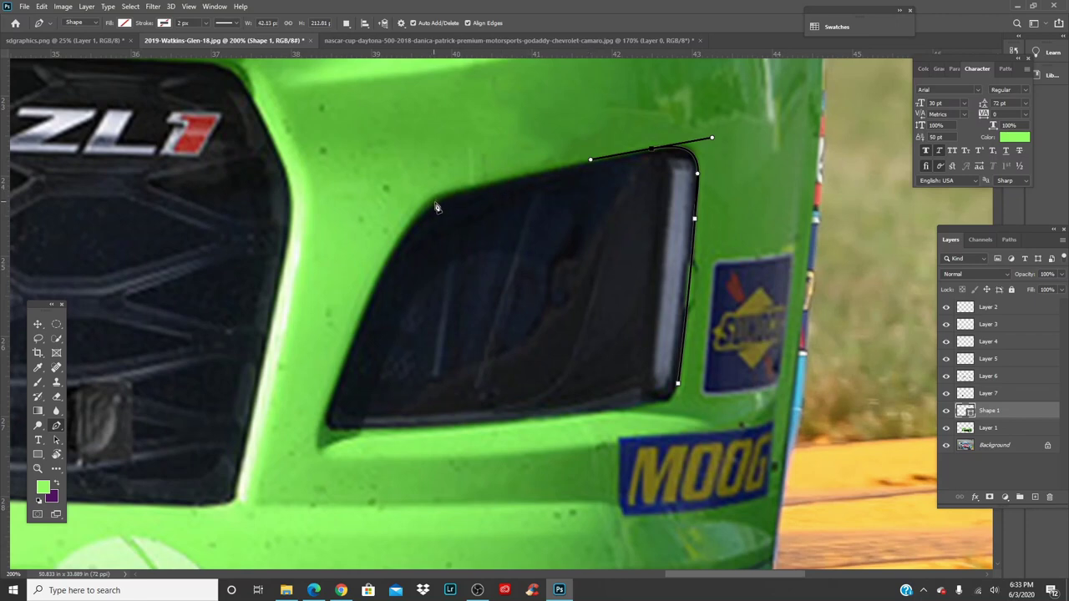
{"action": "left_click_drag", "start_coordinate": [435, 205], "coordinate": [417, 216]}
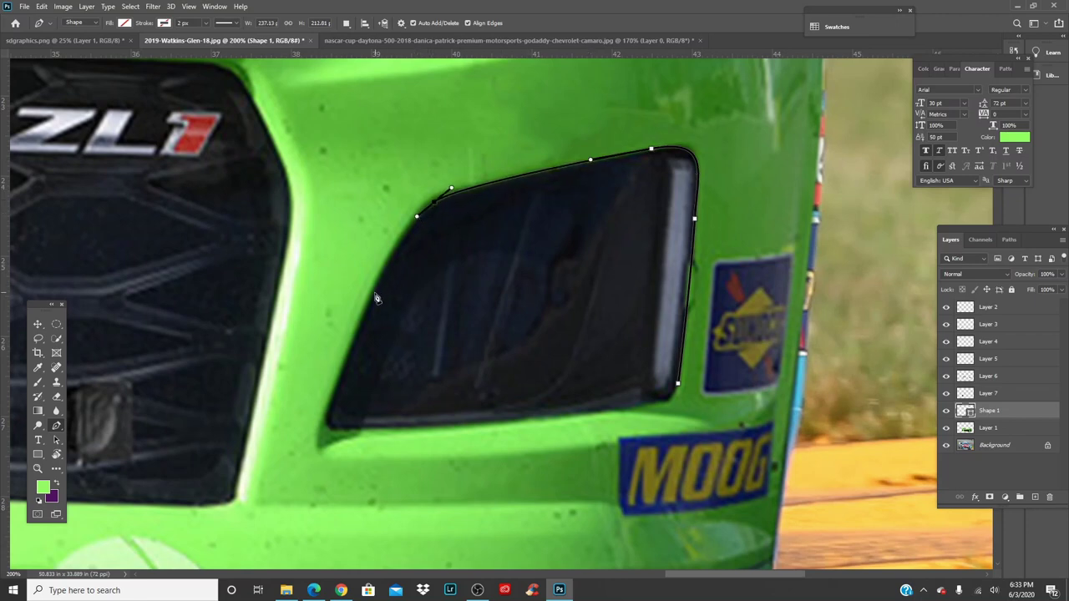
Step: Trace the right air intake's inner side and bottom edge, closing the outline at its lower outer corner
{"action": "left_click_drag", "start_coordinate": [368, 304], "coordinate": [347, 358]}
{"action": "left_click_drag", "start_coordinate": [326, 405], "coordinate": [378, 430]}
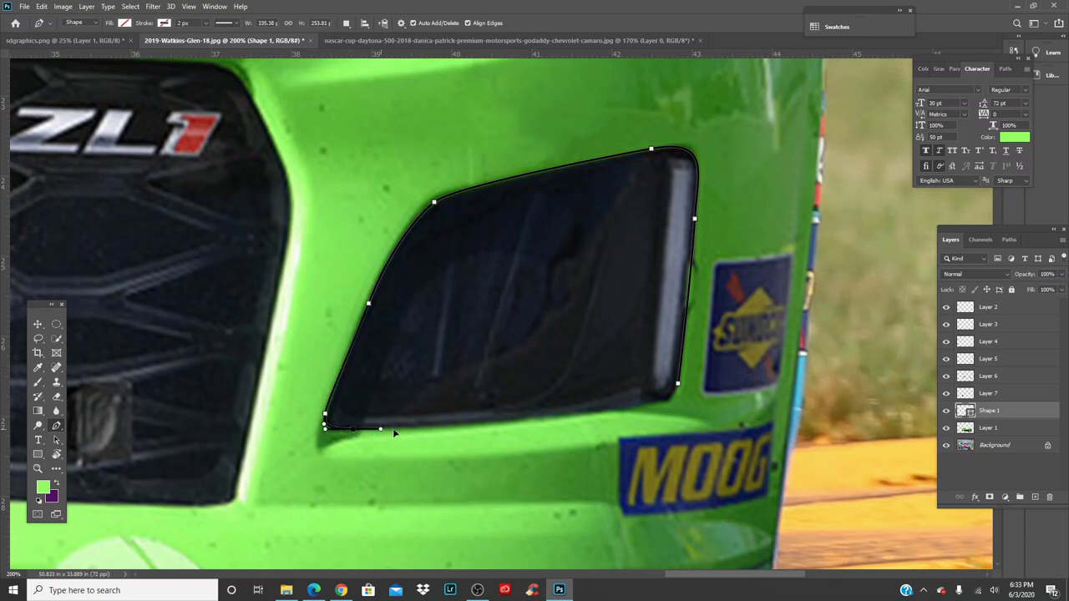
{"action": "left_click_drag", "start_coordinate": [584, 416], "coordinate": [681, 369]}
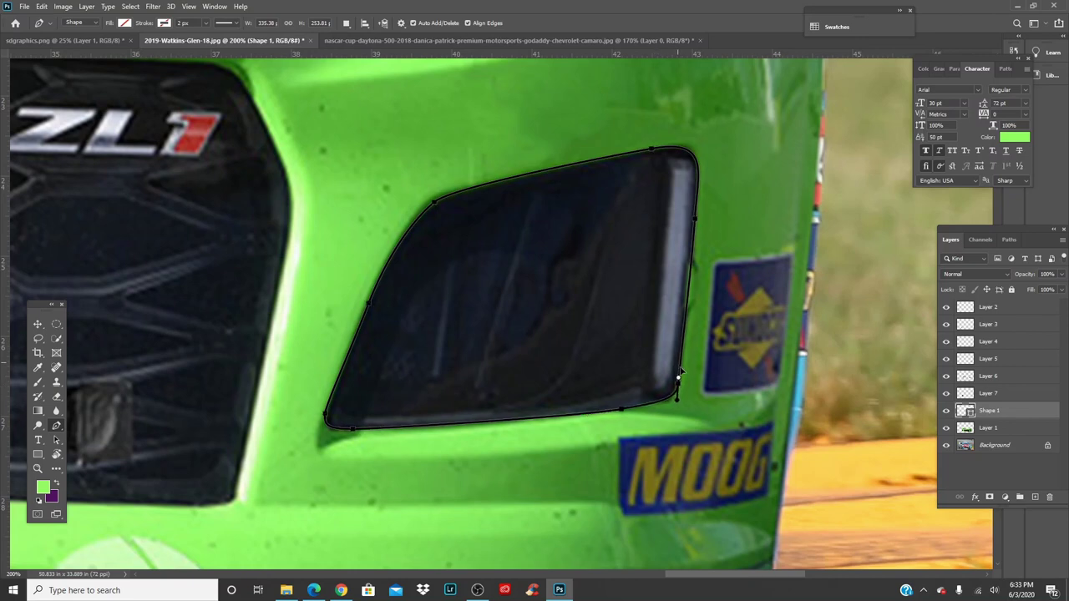
Step: Make a 0 px feather selection from the right intake's outline, remove the shape layer, copy the intake onto a new layer and reselect Layer 1
{"action": "right_click", "coordinate": [679, 373]}
{"action": "left_click", "coordinate": [710, 143]}
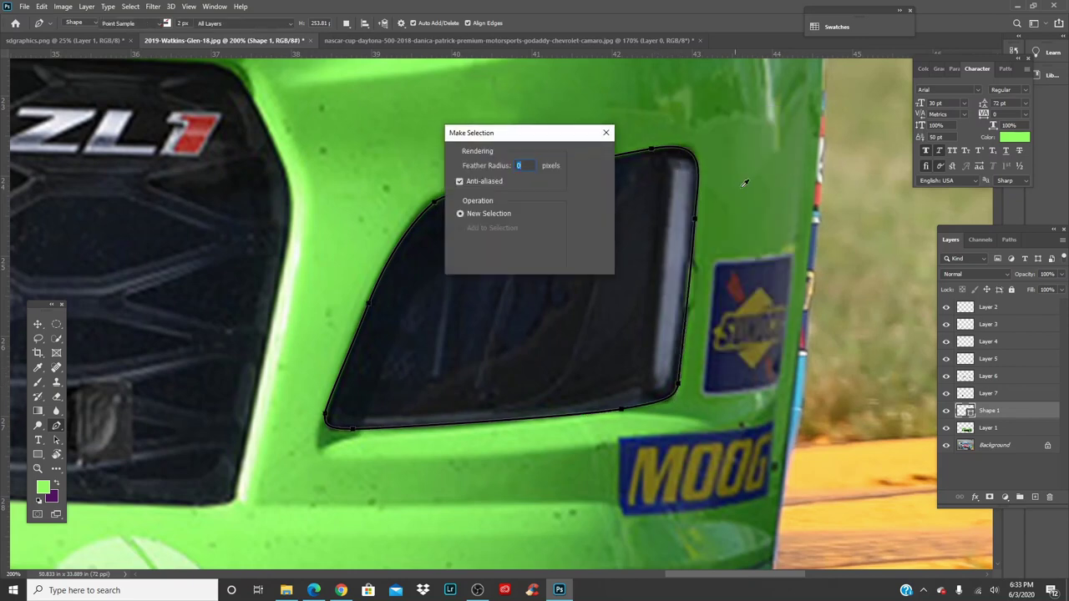
{"action": "left_click", "coordinate": [590, 160]}
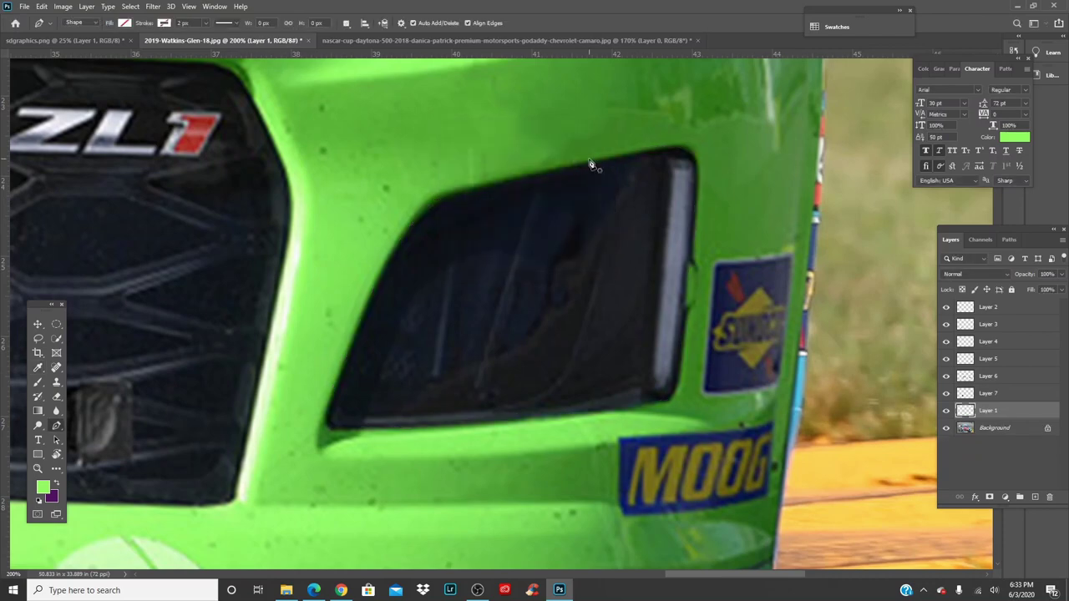
{"action": "key", "text": "ctrl+minus"}
{"action": "left_click_drag", "start_coordinate": [381, 274], "coordinate": [525, 302]}
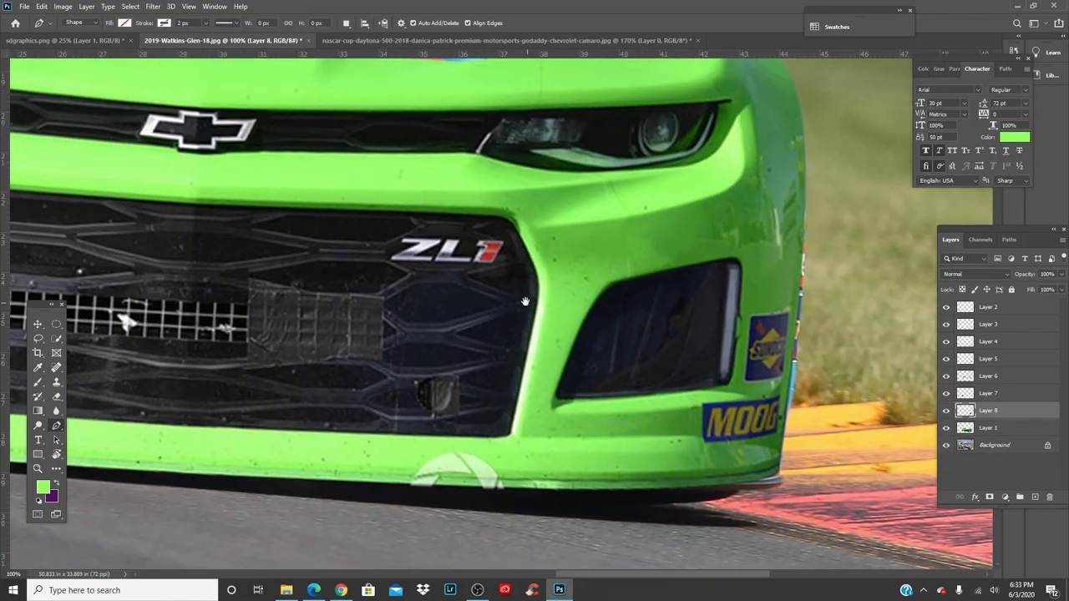
{"action": "left_click", "coordinate": [1008, 428]}
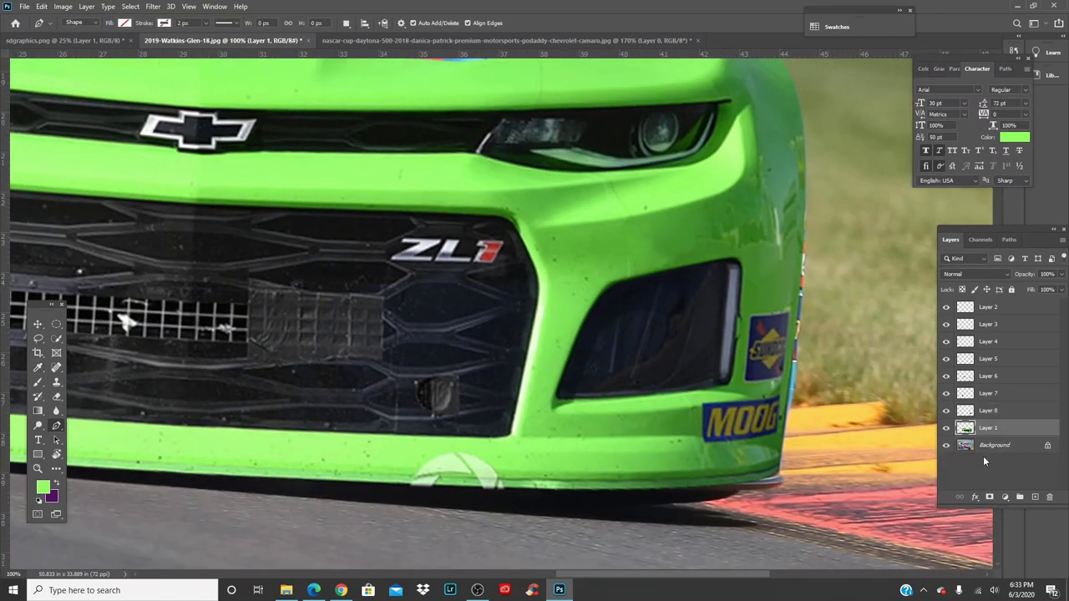
Step: Start a Pen outline above Layer 1 around the lower grille, tracing its upper edge and right side to the lower right corner
{"action": "key", "text": "ctrl+plus"}
{"action": "left_click_drag", "start_coordinate": [507, 266], "coordinate": [587, 303]}
{"action": "left_click", "coordinate": [65, 134]}
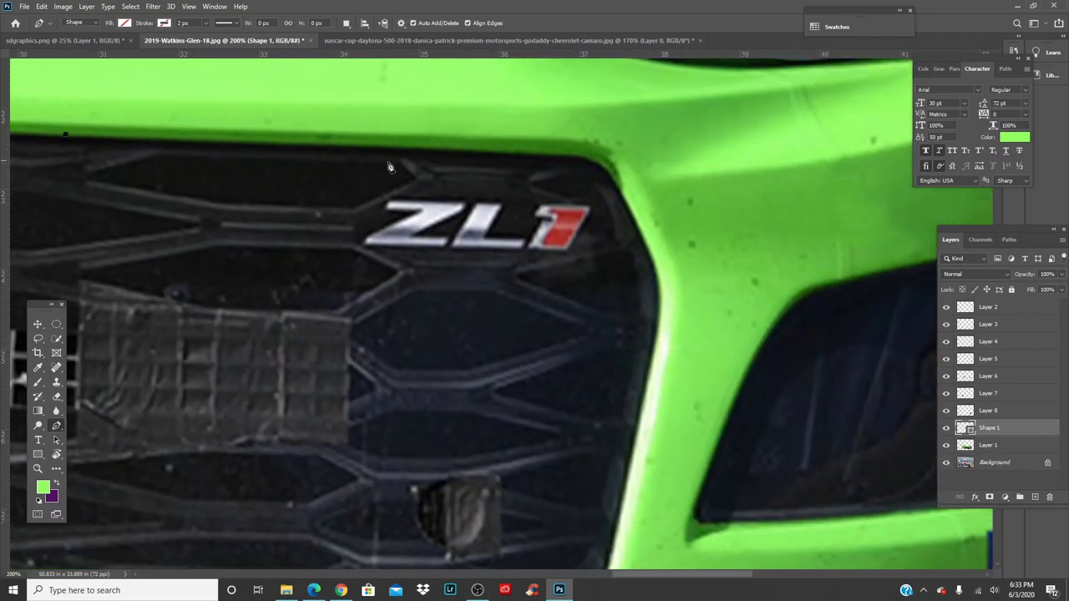
{"action": "left_click_drag", "start_coordinate": [541, 153], "coordinate": [576, 156]}
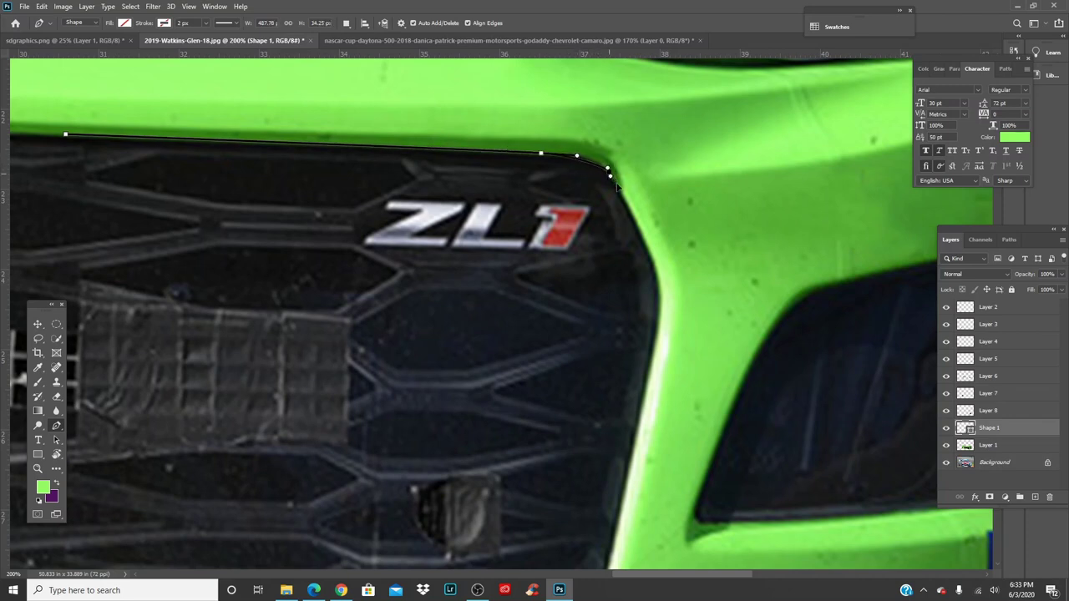
{"action": "left_click_drag", "start_coordinate": [619, 187], "coordinate": [640, 218]}
{"action": "left_click_drag", "start_coordinate": [658, 271], "coordinate": [658, 313]}
{"action": "left_click_drag", "start_coordinate": [662, 350], "coordinate": [670, 197]}
{"action": "left_click_drag", "start_coordinate": [635, 326], "coordinate": [625, 369]}
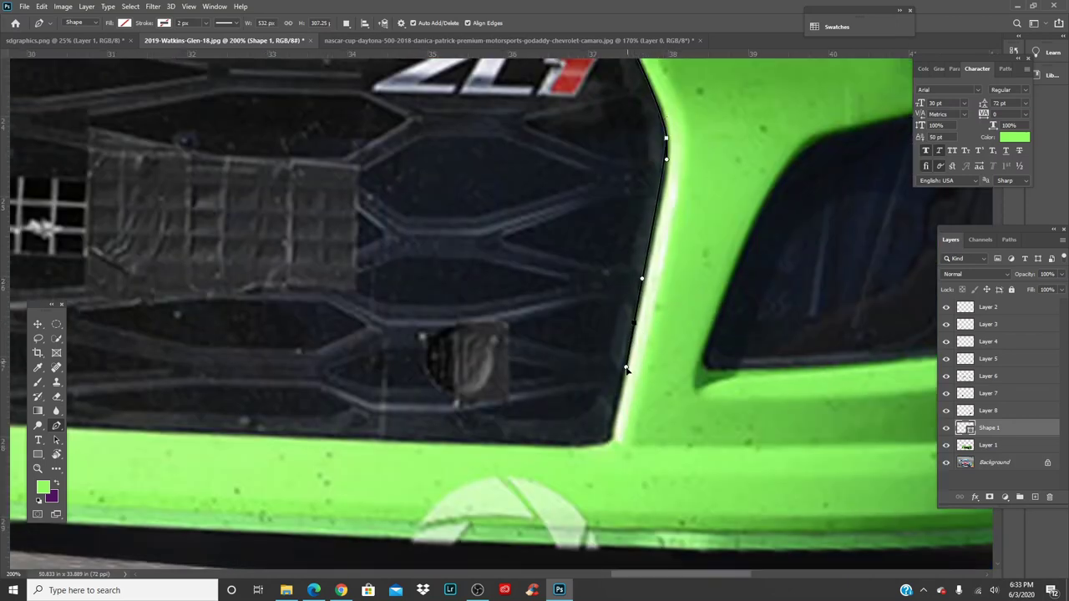
{"action": "left_click", "coordinate": [610, 439]}
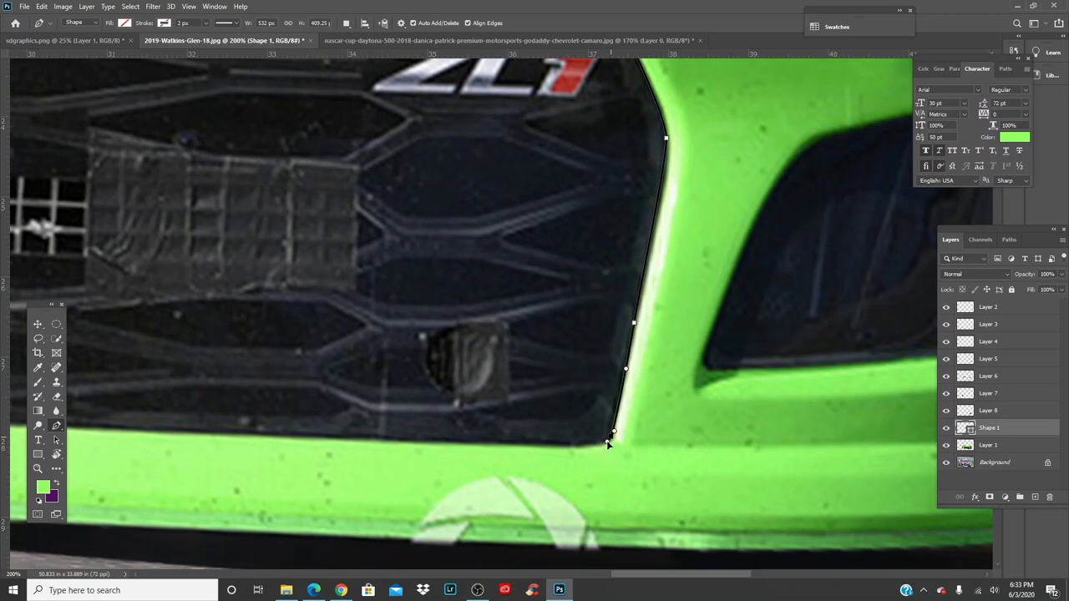
Step: Trace the lower grille's bottom edge to its lower left corner
{"action": "left_click", "coordinate": [529, 444]}
{"action": "left_click_drag", "start_coordinate": [389, 446], "coordinate": [719, 452]}
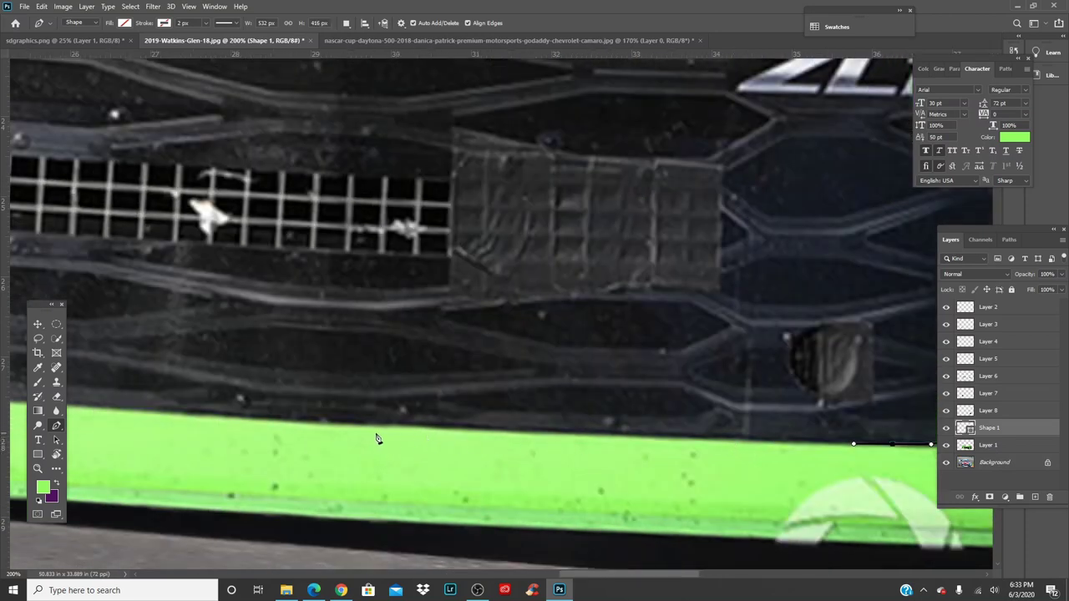
{"action": "left_click", "coordinate": [184, 414]}
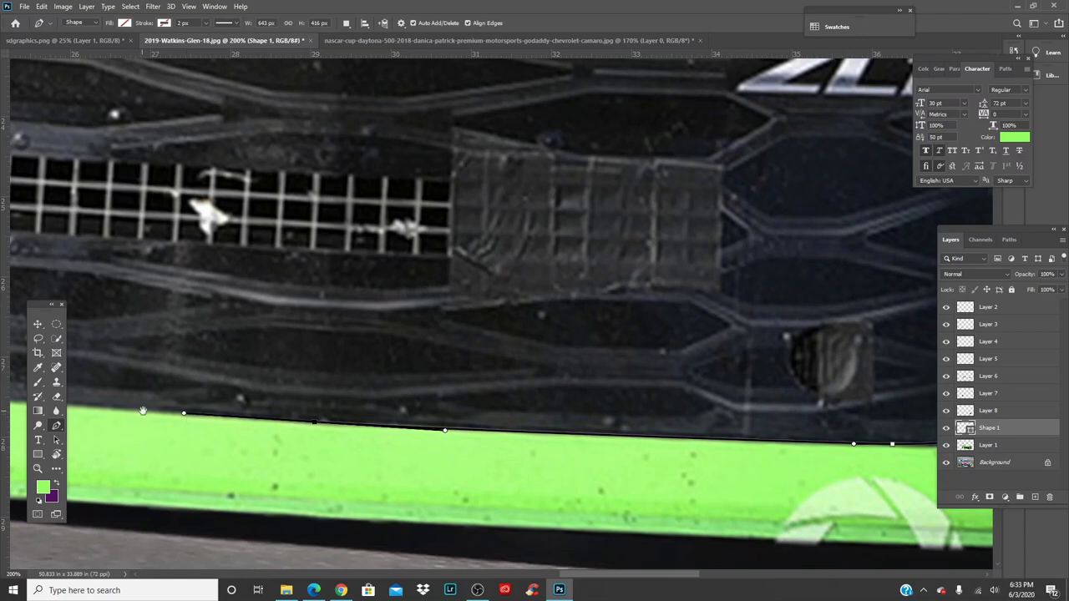
{"action": "left_click_drag", "start_coordinate": [142, 411], "coordinate": [727, 445]}
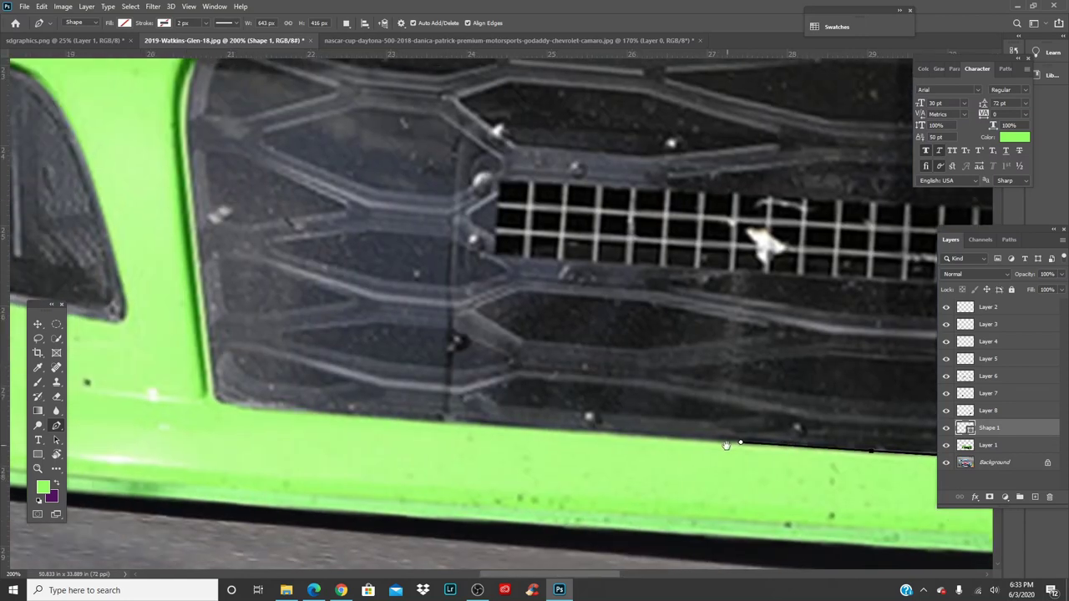
{"action": "left_click", "coordinate": [229, 407]}
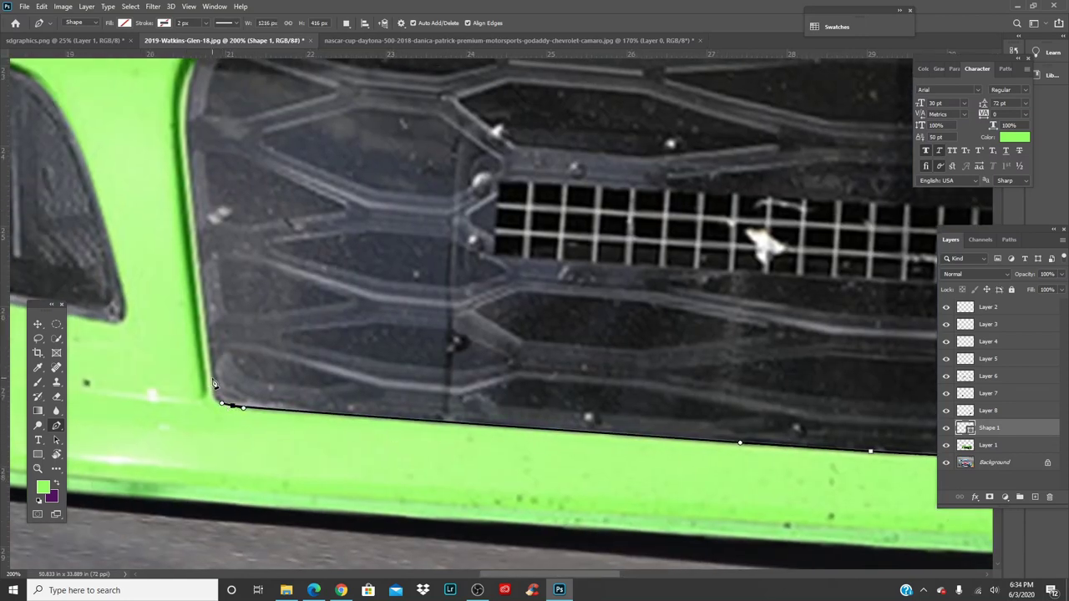
Step: Trace the lower grille's left side and rounded upper left corner, closing the outline along the upper edge
{"action": "left_click_drag", "start_coordinate": [212, 379], "coordinate": [208, 353]}
{"action": "left_click_drag", "start_coordinate": [226, 249], "coordinate": [347, 462]}
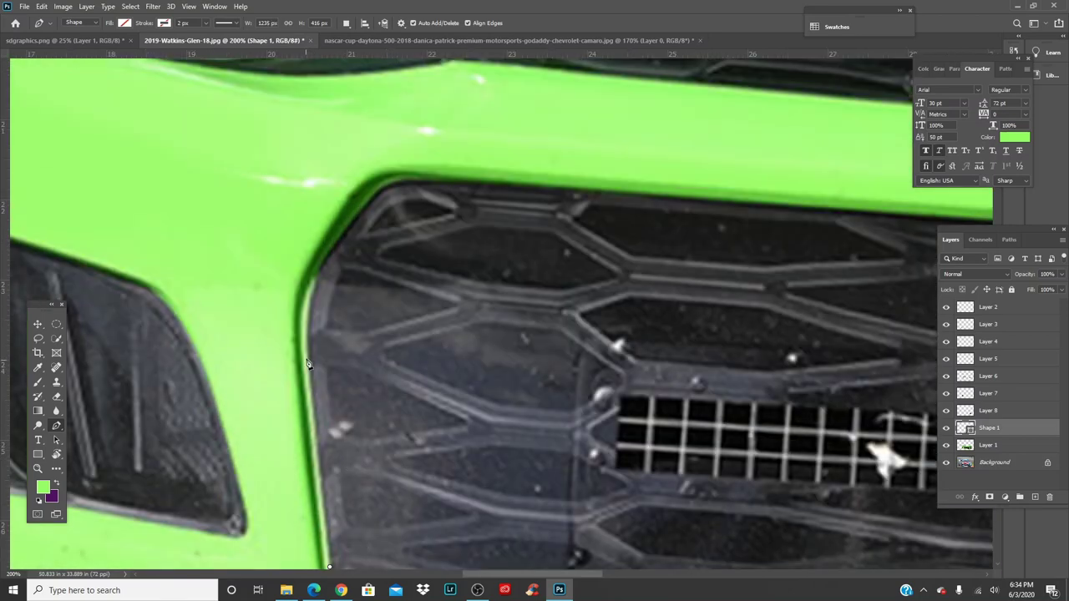
{"action": "left_click_drag", "start_coordinate": [306, 334], "coordinate": [309, 298]}
{"action": "left_click_drag", "start_coordinate": [350, 225], "coordinate": [464, 184]}
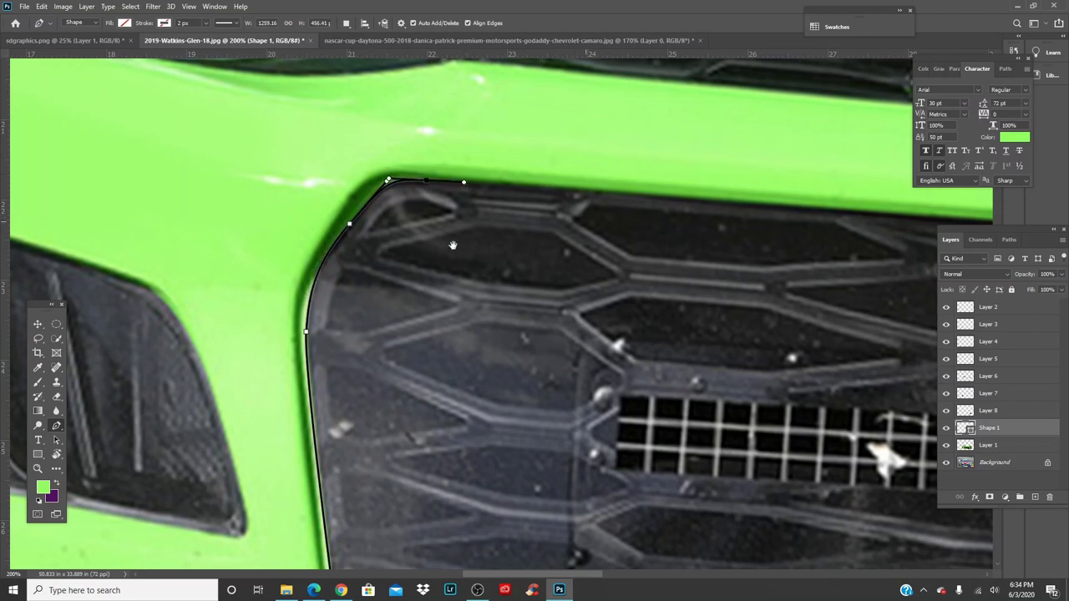
{"action": "left_click_drag", "start_coordinate": [453, 246], "coordinate": [181, 257]}
{"action": "left_click_drag", "start_coordinate": [709, 259], "coordinate": [785, 264]}
Step: Make a 0 px feather selection from the grille's outline, remove the shape layer and copy the grille from Layer 1 onto a new layer
{"action": "right_click", "coordinate": [586, 293]}
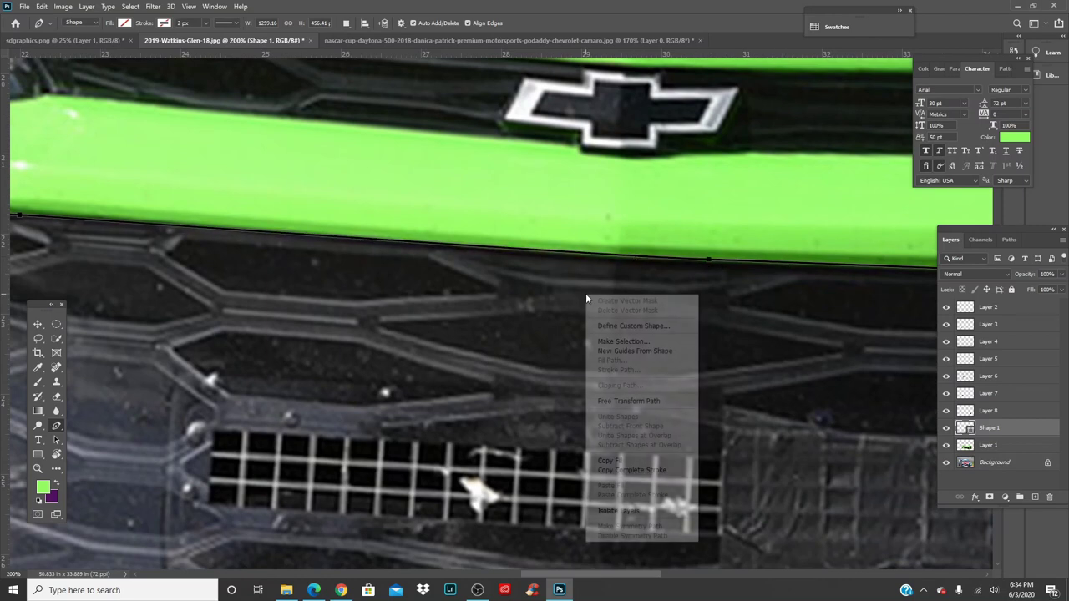
{"action": "left_click", "coordinate": [631, 341]}
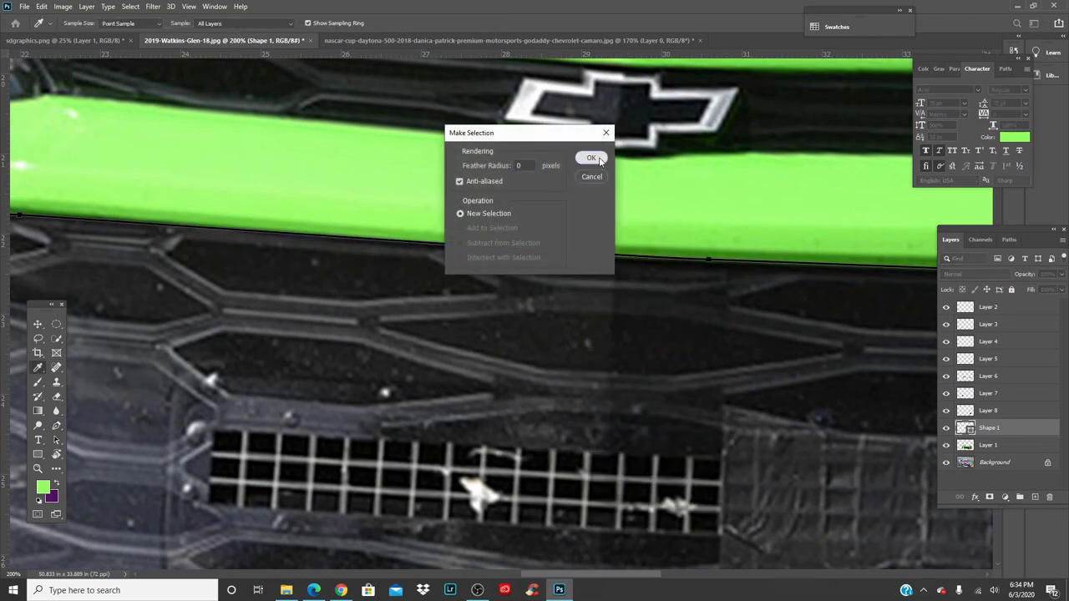
{"action": "left_click", "coordinate": [591, 158]}
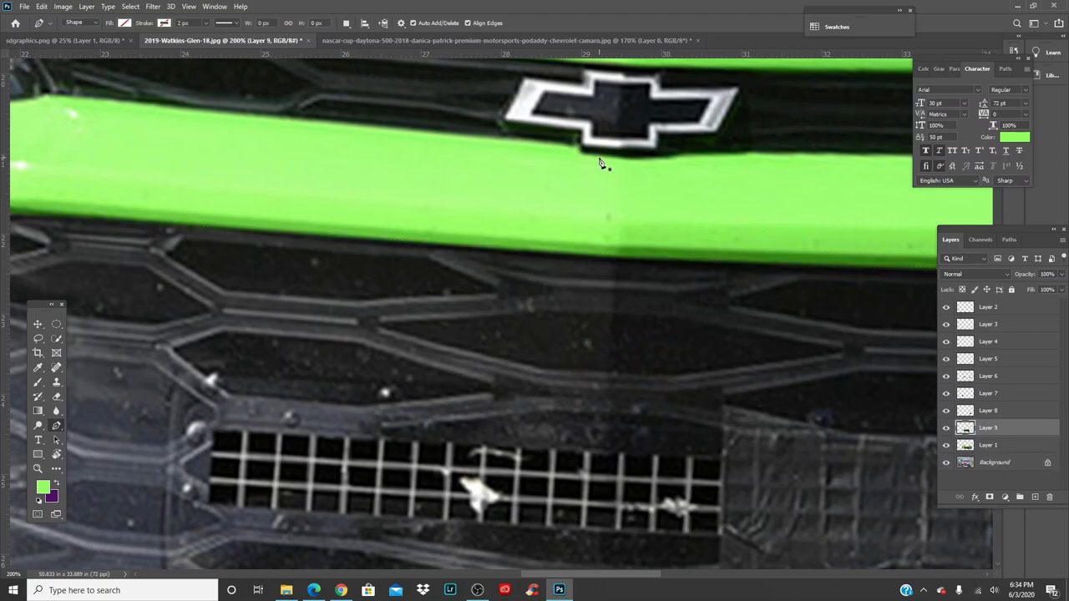
{"action": "key", "text": "ctrl+0"}
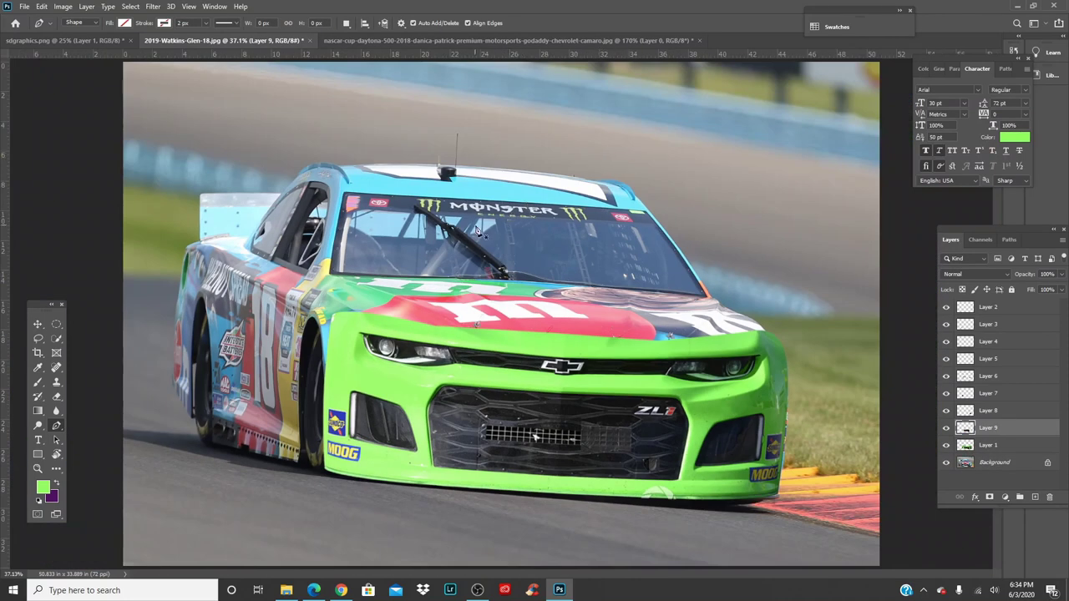
Step: Remove the white semicircular decal above the bumper's bottom lip on Layer 1 with an enlarged content-aware Spot Healing Brush
{"action": "key", "text": "ctrl+plus"}
{"action": "key", "text": "ctrl+plus"}
{"action": "key", "text": "ctrl+plus"}
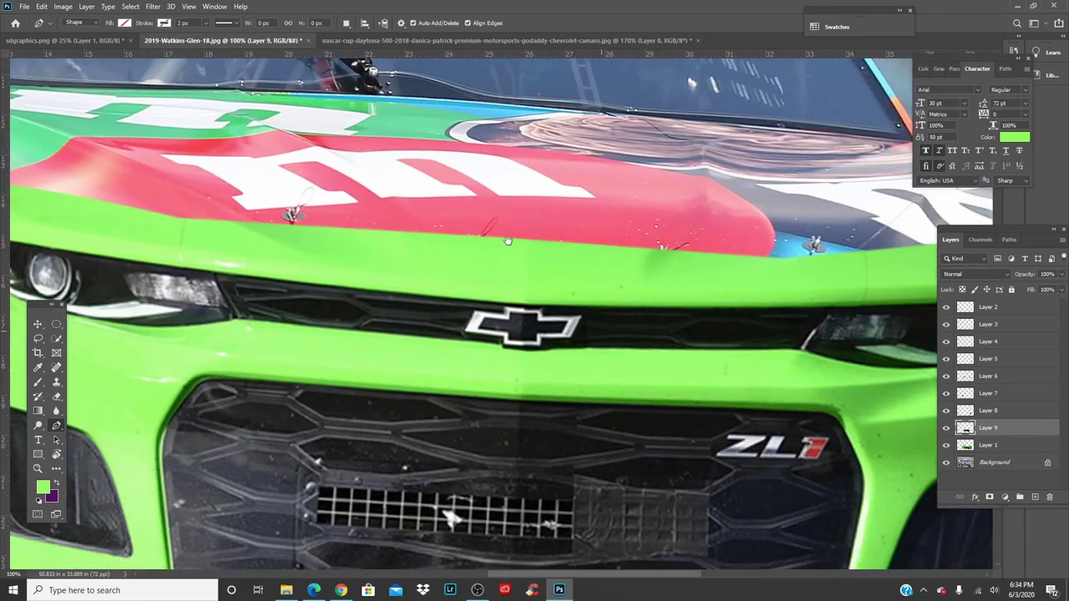
{"action": "left_click_drag", "start_coordinate": [507, 242], "coordinate": [351, 67]}
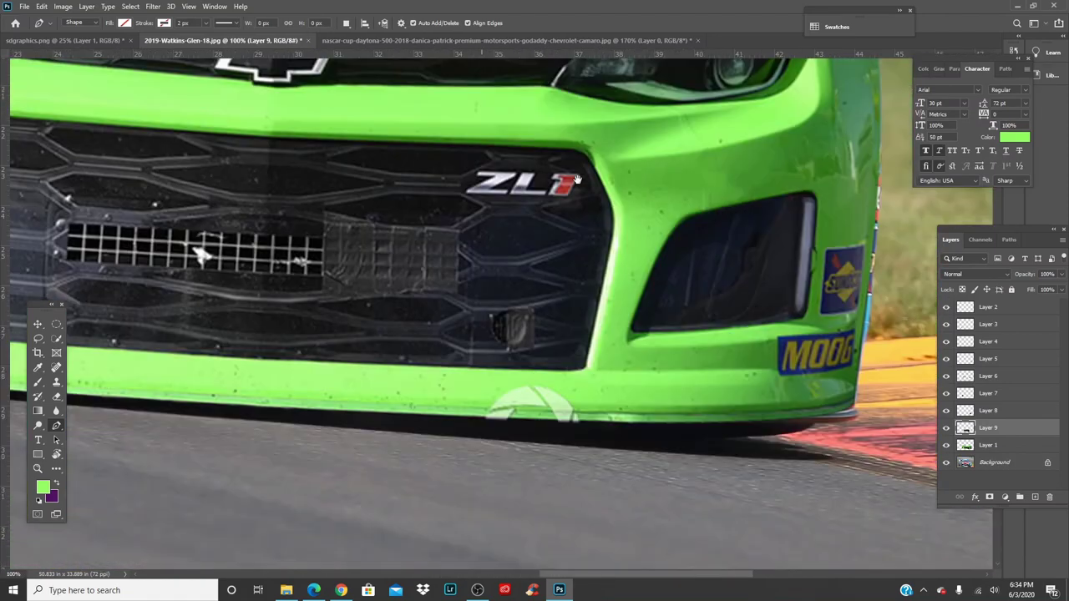
{"action": "left_click", "coordinate": [995, 448]}
{"action": "key", "text": "ctrl+plus"}
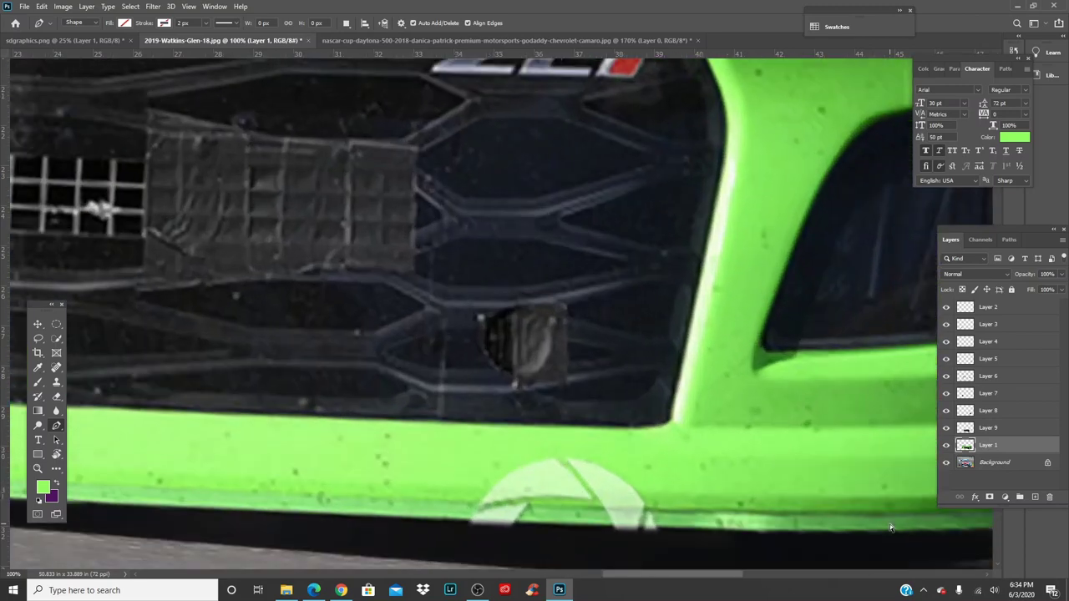
{"action": "left_click_drag", "start_coordinate": [532, 480], "coordinate": [526, 406]}
{"action": "key", "text": "j"}
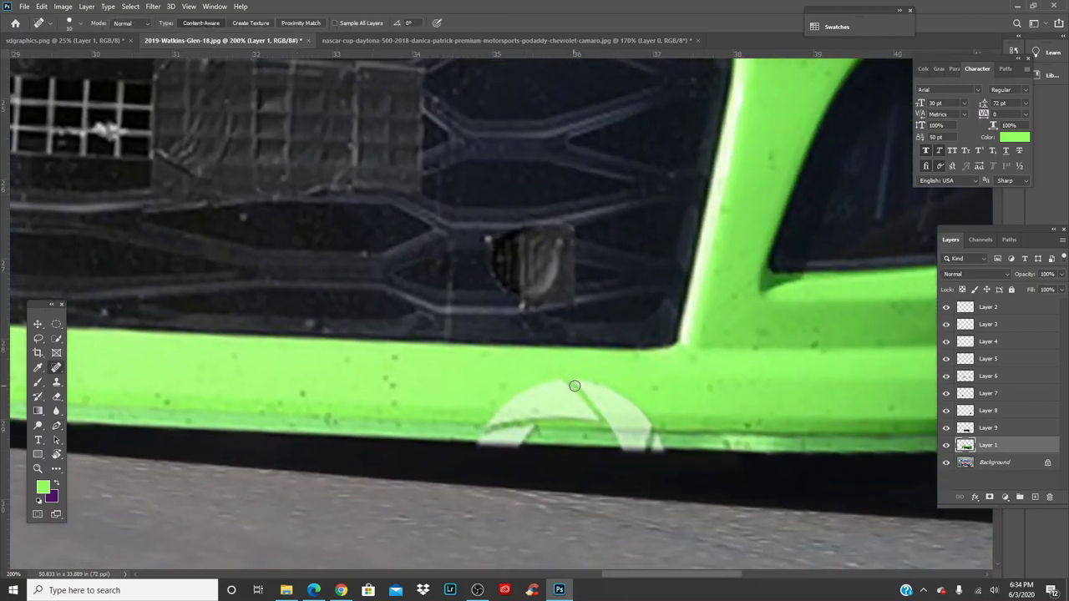
{"action": "key", "text": "bracketright"}
{"action": "key", "text": "bracketright"}
{"action": "mouse_move", "coordinate": [628, 396]}
{"action": "left_mouse_down"}
{"action": "mouse_move", "coordinate": [501, 394]}
{"action": "mouse_move", "coordinate": [496, 407]}
{"action": "left_mouse_up"}
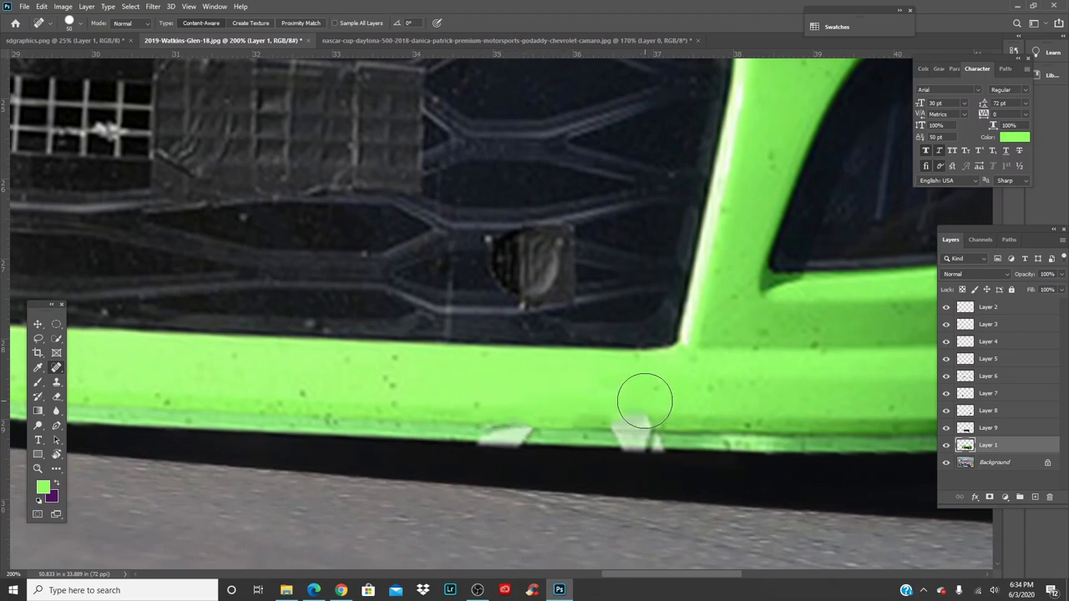
{"action": "left_click_drag", "start_coordinate": [646, 399], "coordinate": [506, 401]}
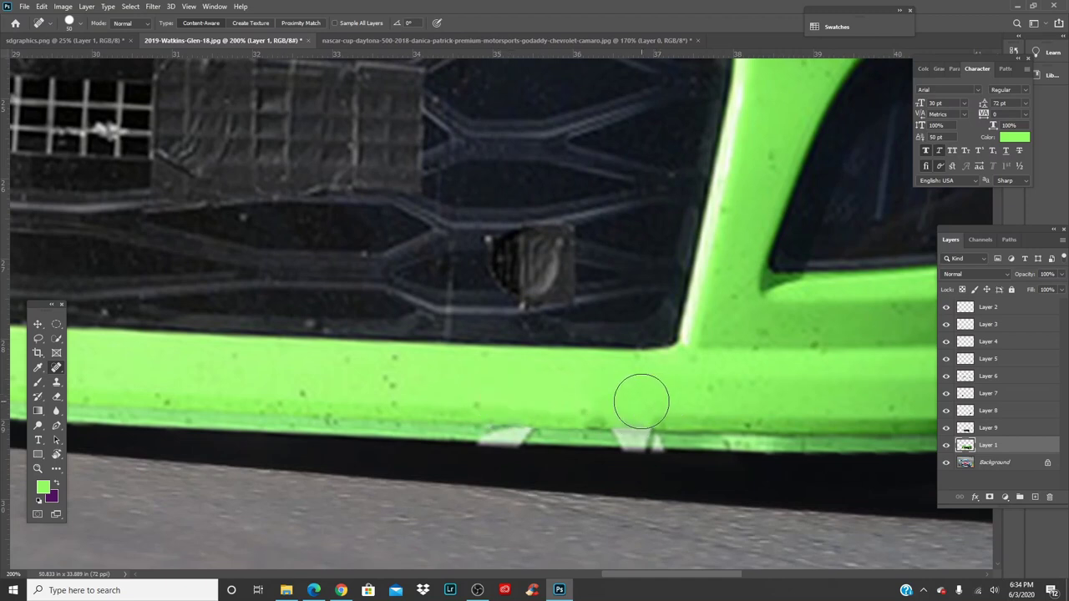
Step: Sample the lip's green and paint straight strokes over the white decal remnants along the bumper's bottom lip with a smaller Brush
{"action": "key", "text": "i"}
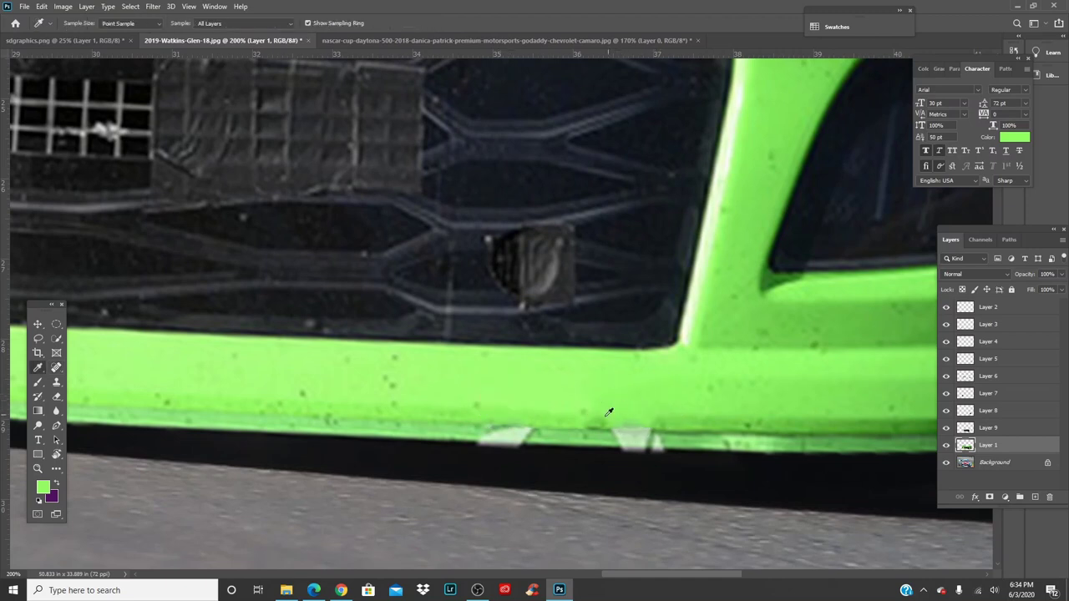
{"action": "left_click", "coordinate": [564, 439]}
{"action": "key", "text": "b"}
{"action": "key", "text": "bracketleft"}
{"action": "key", "text": "bracketleft"}
{"action": "key", "text": "bracketleft"}
{"action": "key", "text": "bracketleft"}
{"action": "key", "text": "bracketleft"}
{"action": "key", "text": "bracketleft"}
{"action": "key", "text": "bracketleft"}
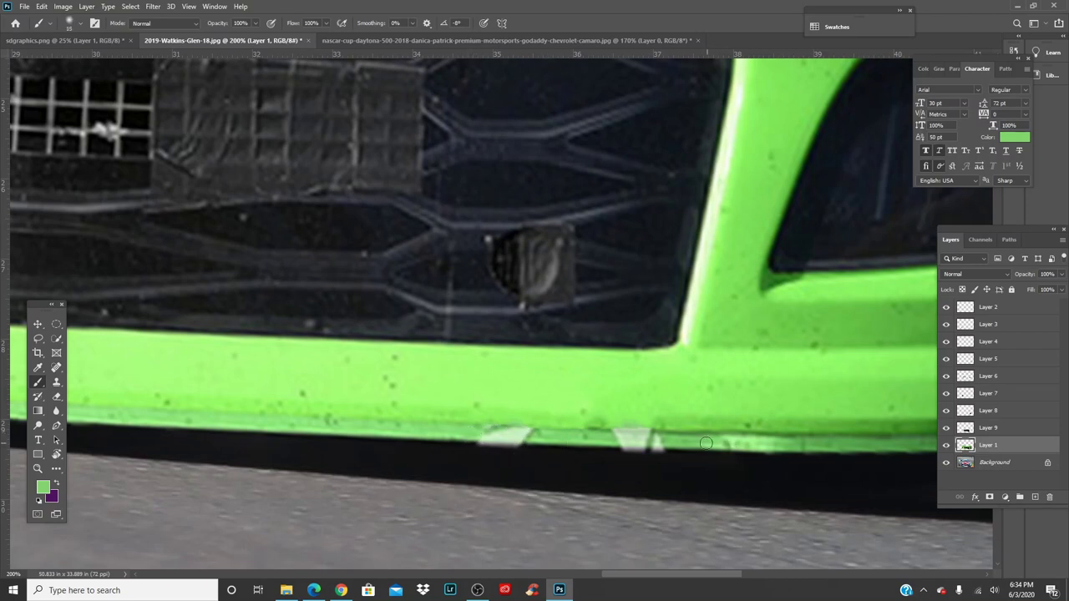
{"action": "left_click", "coordinate": [676, 444], "text": "shift"}
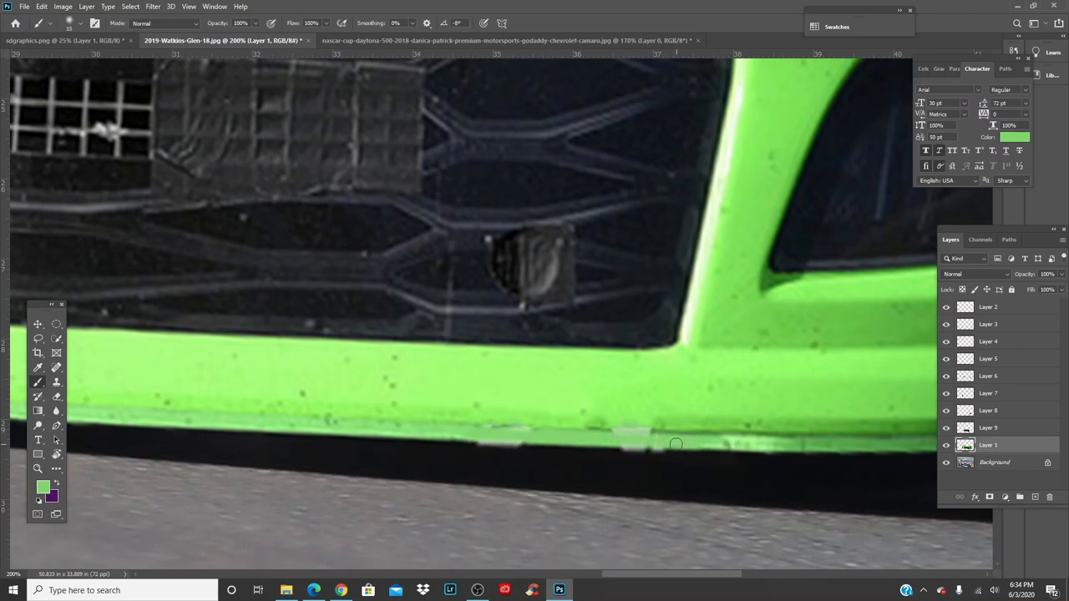
{"action": "left_click", "coordinate": [461, 437], "text": "shift"}
{"action": "left_click", "coordinate": [98, 417], "text": "shift"}
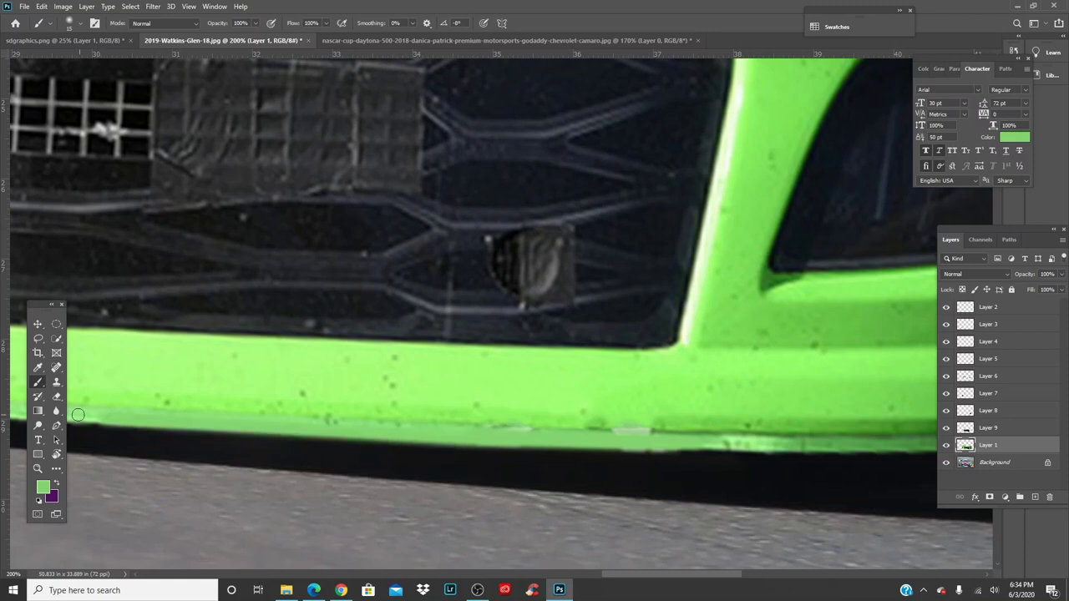
Step: Extend the green Brush strokes along the bumper's bottom lip toward the right air intake and back across to the left
{"action": "mouse_move", "coordinate": [357, 435]}
{"action": "left_mouse_down"}
{"action": "mouse_move", "coordinate": [627, 430]}
{"action": "mouse_move", "coordinate": [278, 400]}
{"action": "left_mouse_up"}
{"action": "left_click", "coordinate": [133, 415], "text": "shift"}
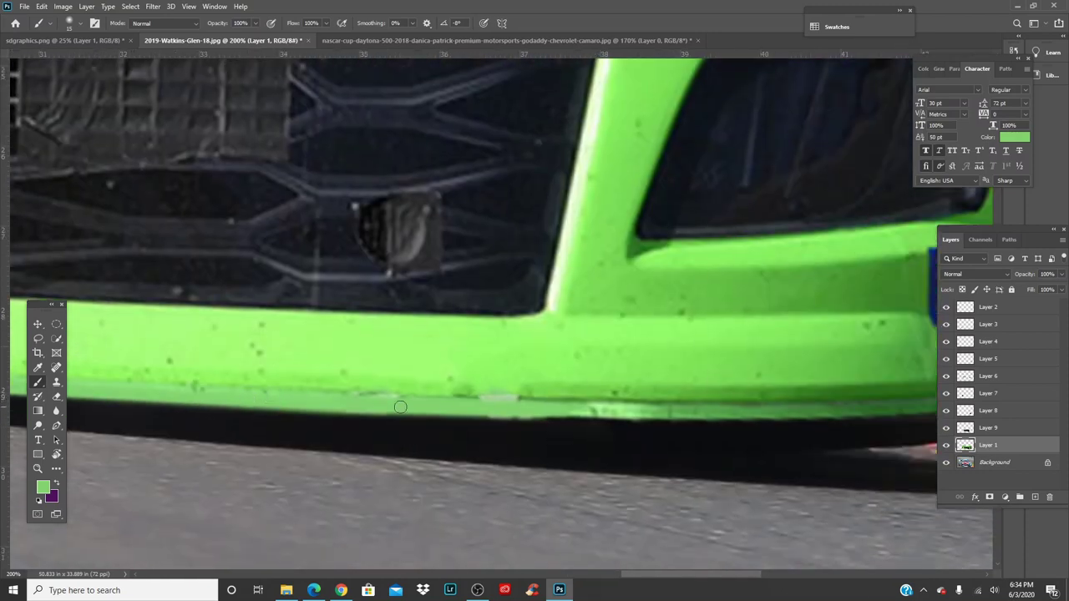
{"action": "left_click", "coordinate": [543, 407]}
{"action": "left_click", "coordinate": [694, 409], "text": "shift"}
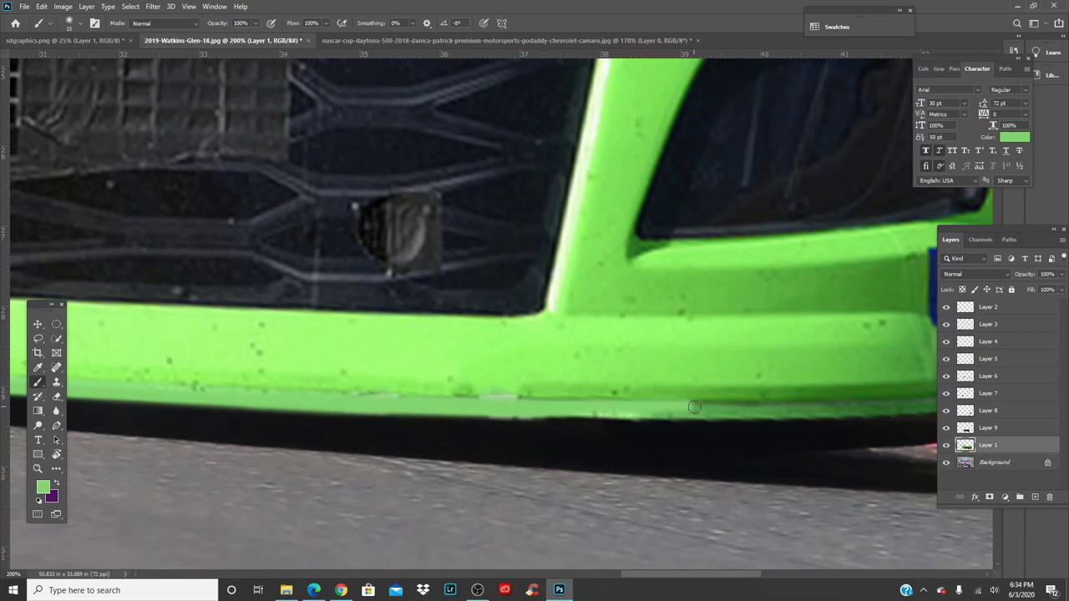
{"action": "left_click", "coordinate": [424, 409], "text": "shift"}
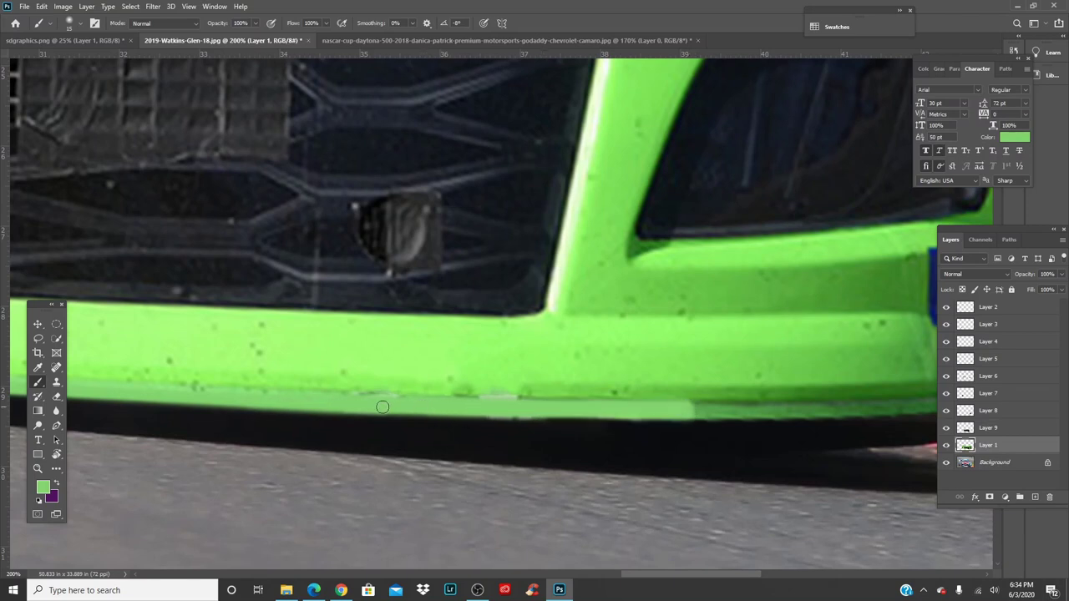
{"action": "left_click", "coordinate": [142, 397], "text": "shift"}
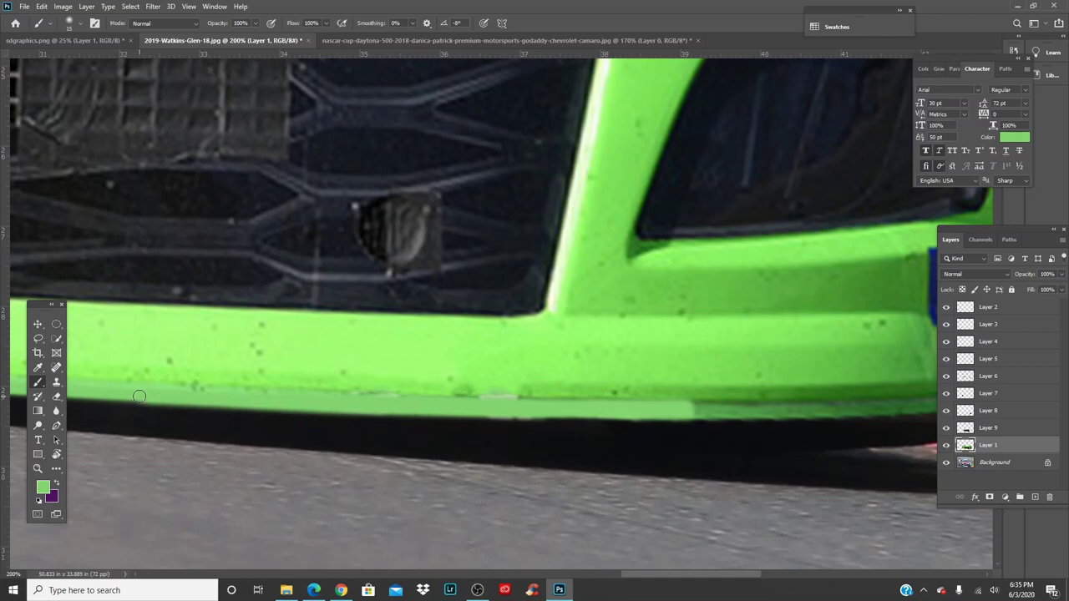
{"action": "left_click_drag", "start_coordinate": [314, 377], "coordinate": [955, 393]}
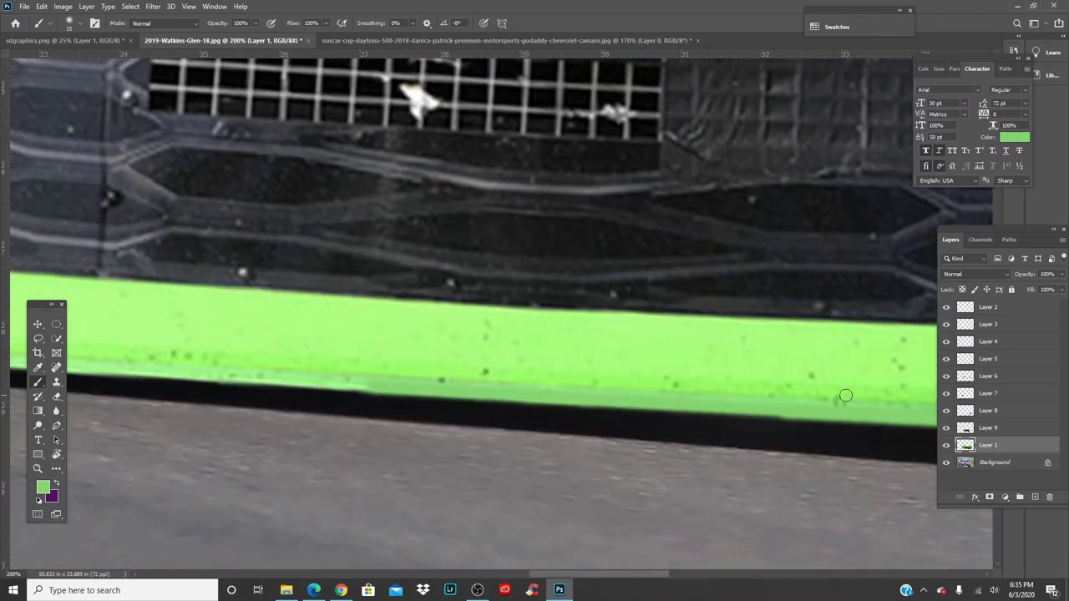
{"action": "left_click", "coordinate": [160, 372], "text": "shift"}
{"action": "left_click_drag", "start_coordinate": [688, 363], "coordinate": [480, 334]}
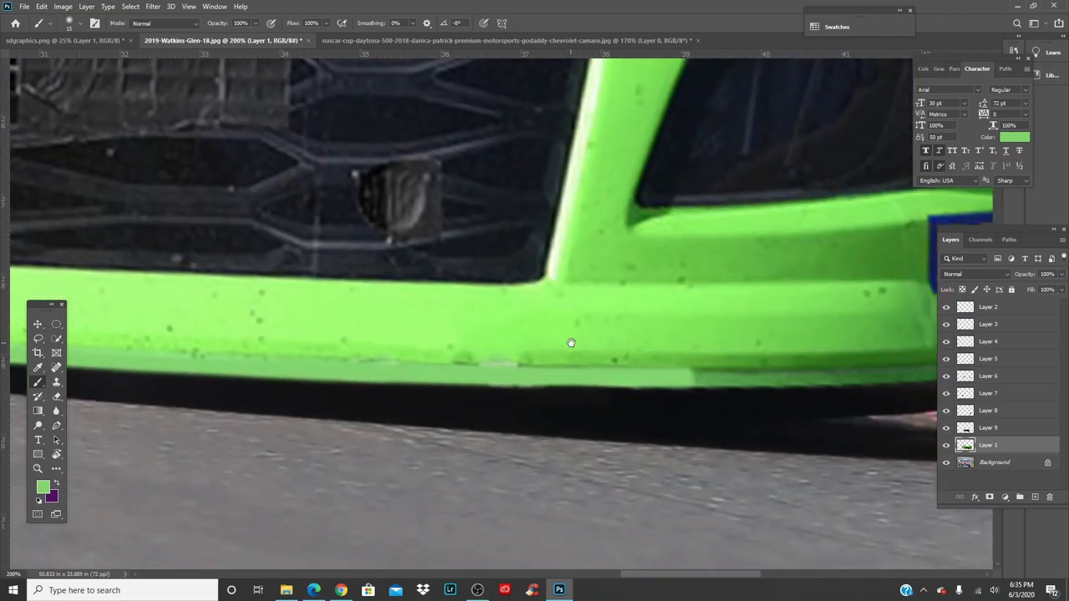
{"action": "key", "text": "ctrl+0"}
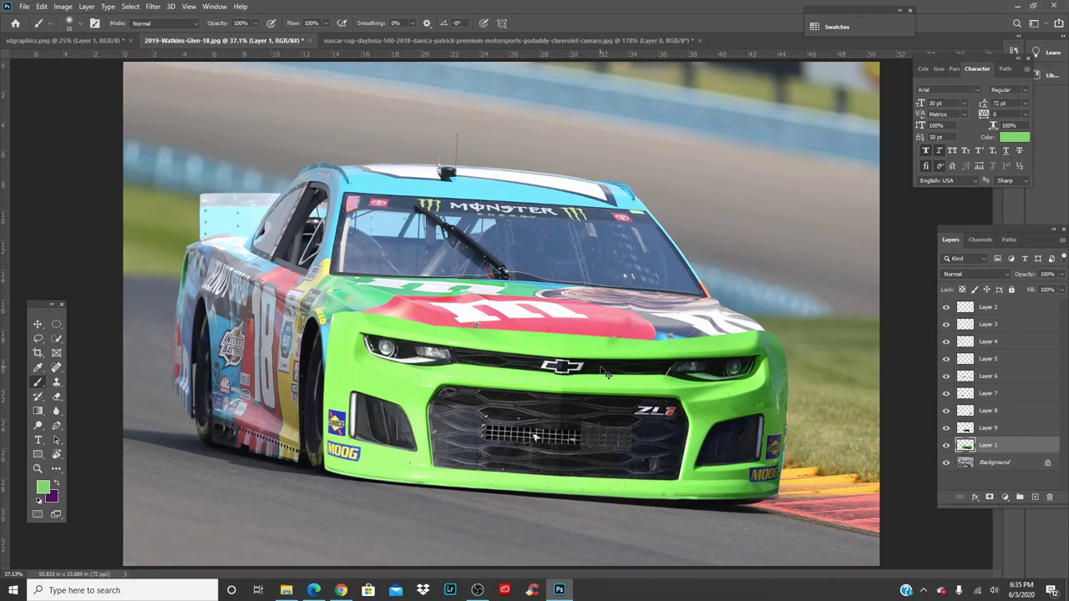
Step: Try to remove the two white marks on the bumper's bottom lip with the content-aware Spot Healing Brush, then undo the healing
{"action": "scroll", "coordinate": [606, 372], "scroll_direction": "up", "scroll_amount": 1}
{"action": "scroll", "coordinate": [601, 372], "scroll_direction": "up", "scroll_amount": 1}
{"action": "left_click_drag", "start_coordinate": [560, 537], "coordinate": [359, 219]}
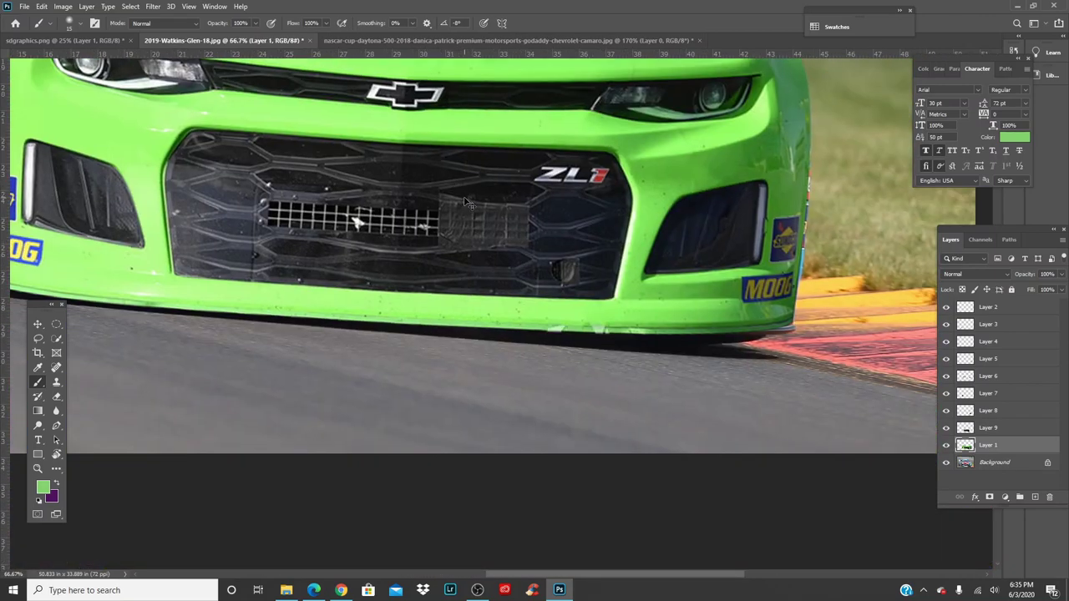
{"action": "scroll", "coordinate": [468, 202], "scroll_direction": "up", "scroll_amount": 1}
{"action": "scroll", "coordinate": [468, 202], "scroll_direction": "up", "scroll_amount": 1}
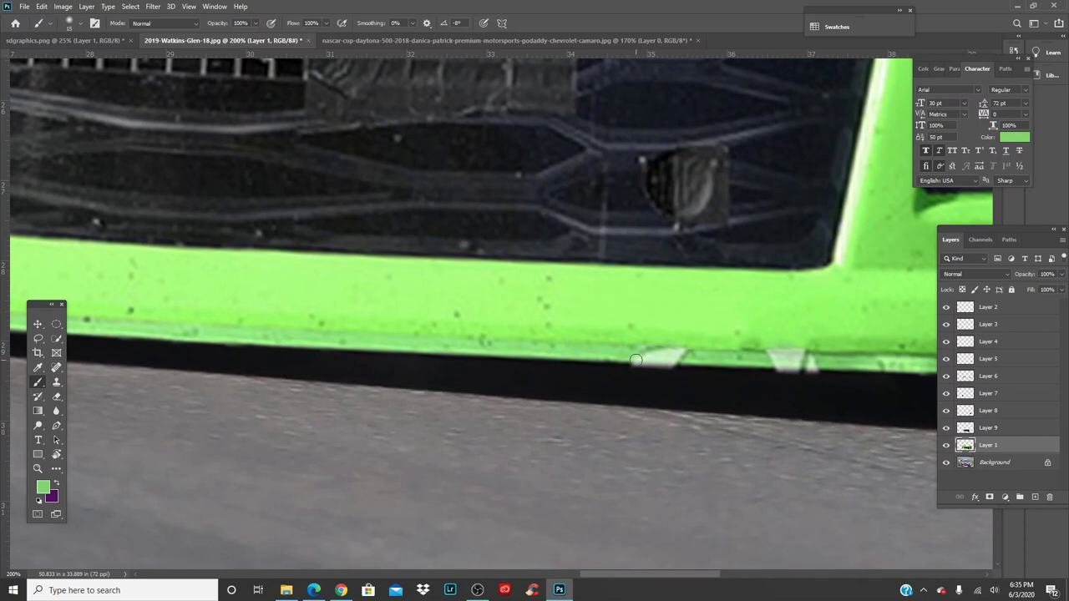
{"action": "key", "text": "j"}
{"action": "key", "text": "bracketright"}
{"action": "left_click", "coordinate": [659, 353]}
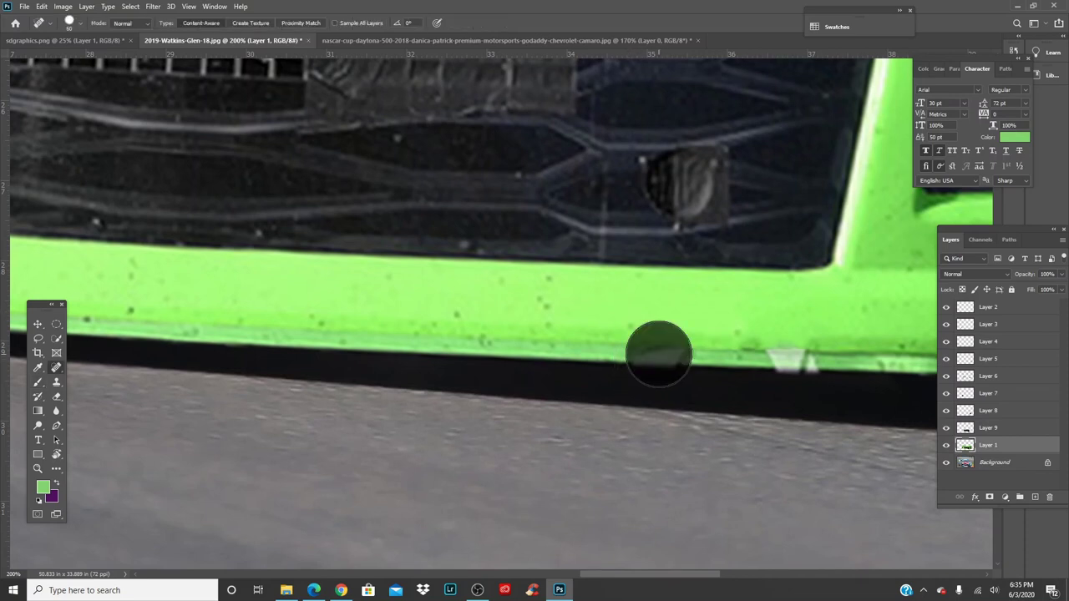
{"action": "left_click", "coordinate": [788, 366]}
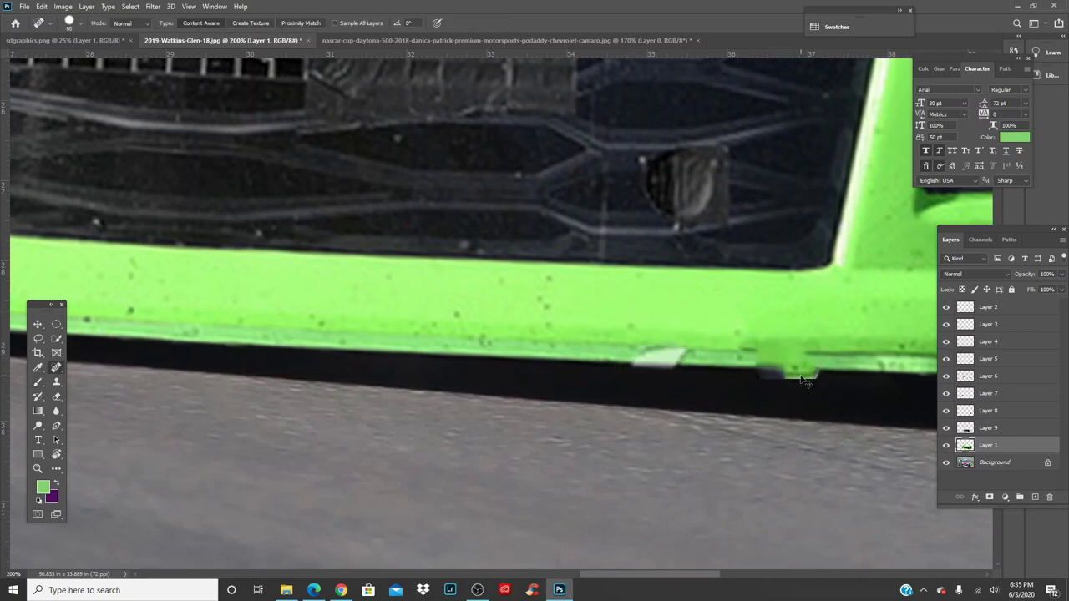
{"action": "key", "text": "bracketleft"}
{"action": "key", "text": "bracketleft"}
{"action": "key", "text": "bracketleft"}
{"action": "key", "text": "bracketleft"}
{"action": "key", "text": "bracketleft"}
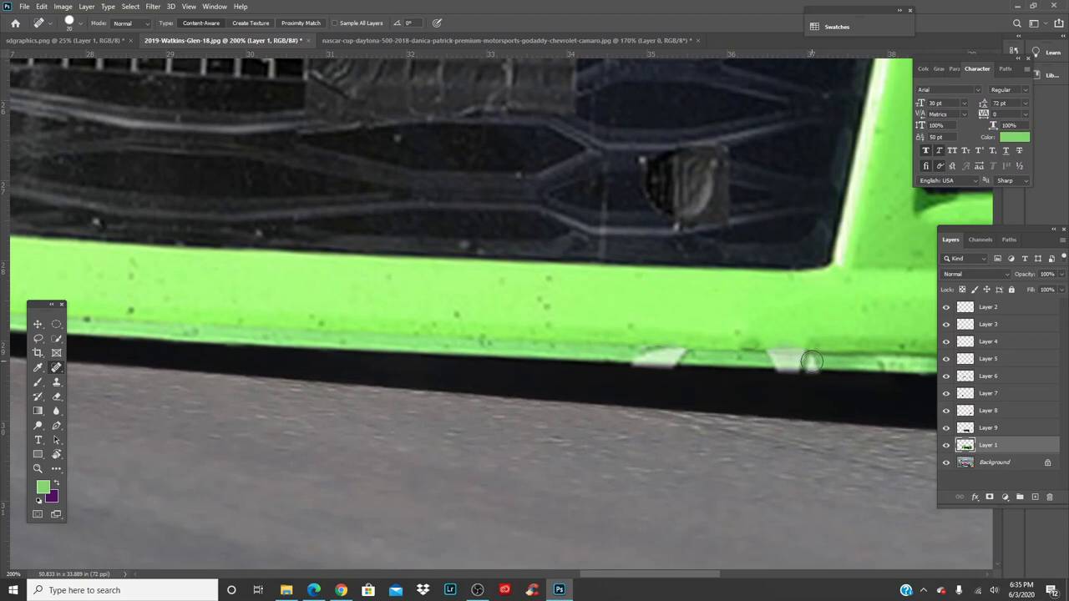
{"action": "left_click_drag", "start_coordinate": [807, 362], "coordinate": [752, 361]}
{"action": "key", "text": "ctrl+z"}
Step: Paint the lip's green over the two white marks on the bumper's bottom lip with a slightly enlarged Brush
{"action": "key", "text": "i"}
{"action": "key", "text": "b"}
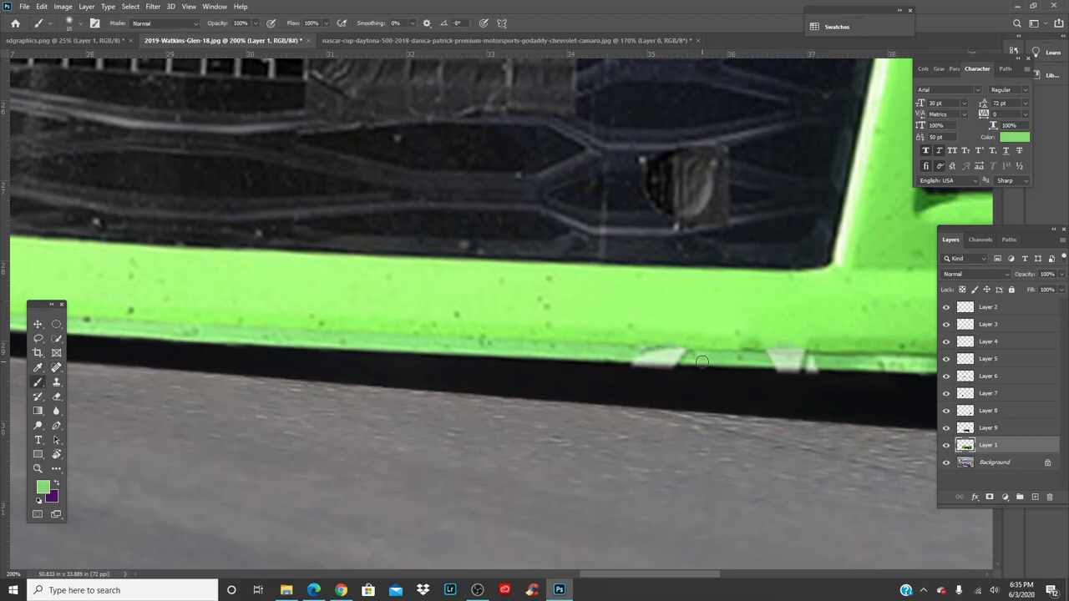
{"action": "key", "text": "bracketright"}
{"action": "left_click_drag", "start_coordinate": [618, 354], "coordinate": [698, 359]}
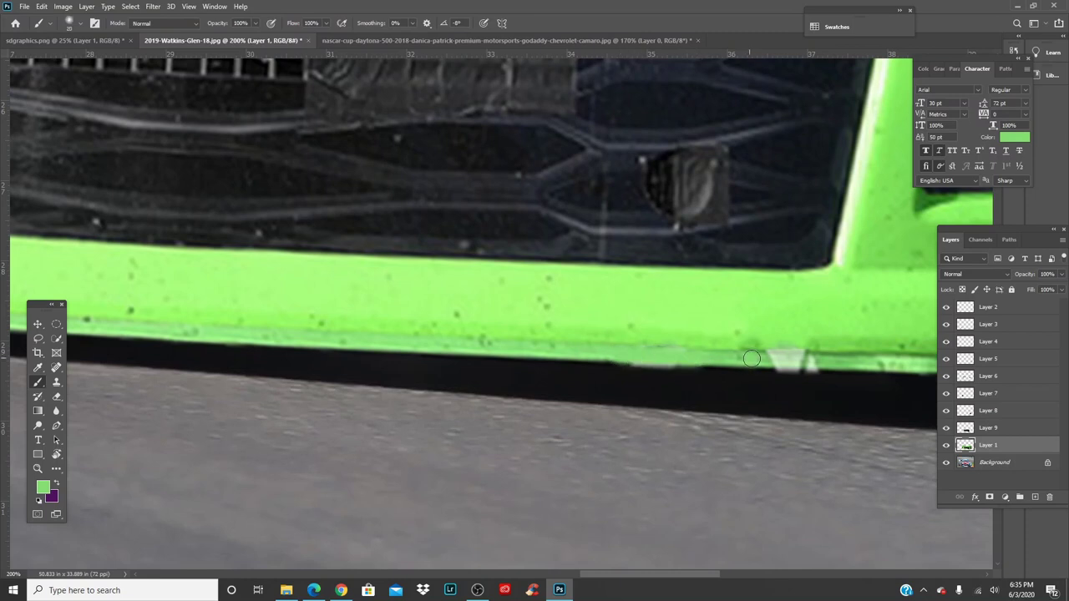
{"action": "left_click_drag", "start_coordinate": [829, 362], "coordinate": [852, 364]}
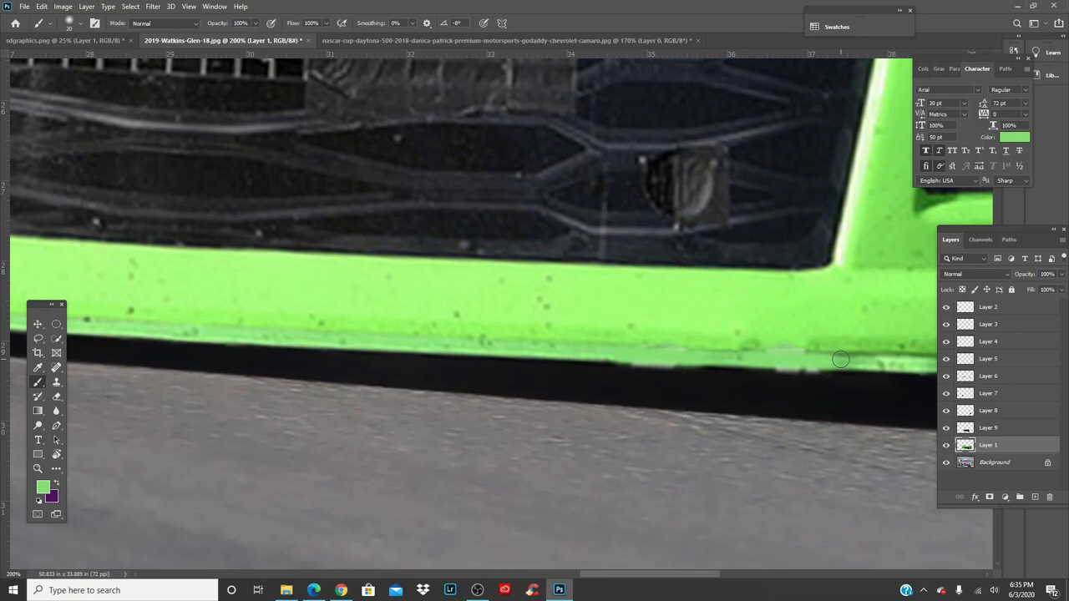
Step: Sample the black beneath the bumper and paint straight Brush strokes along the lip's lower edge to trim the green overspill
{"action": "key", "text": "i"}
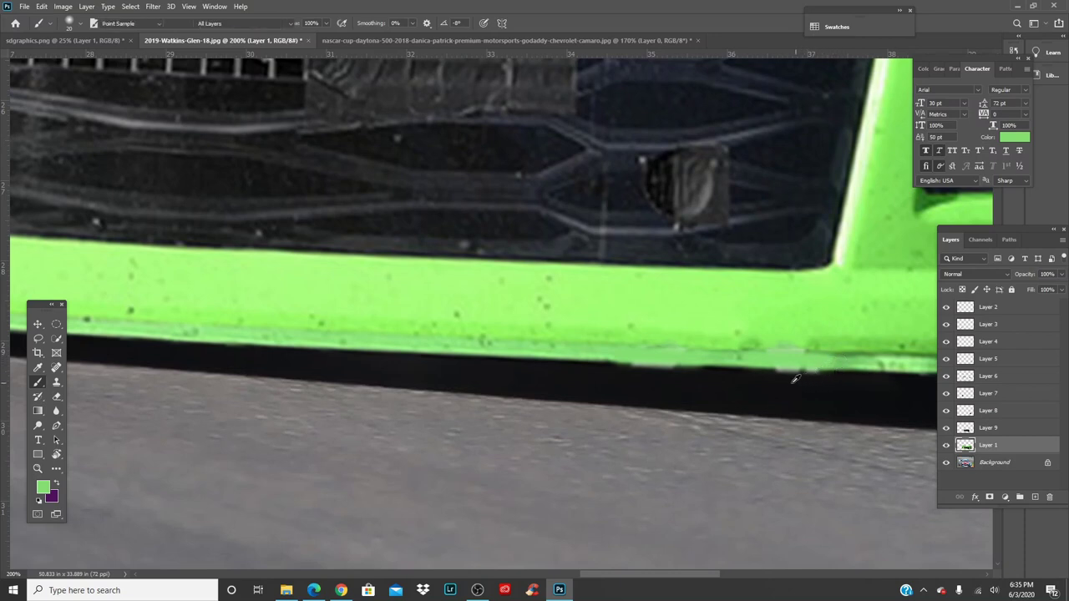
{"action": "left_click", "coordinate": [762, 379]}
{"action": "key", "text": "b"}
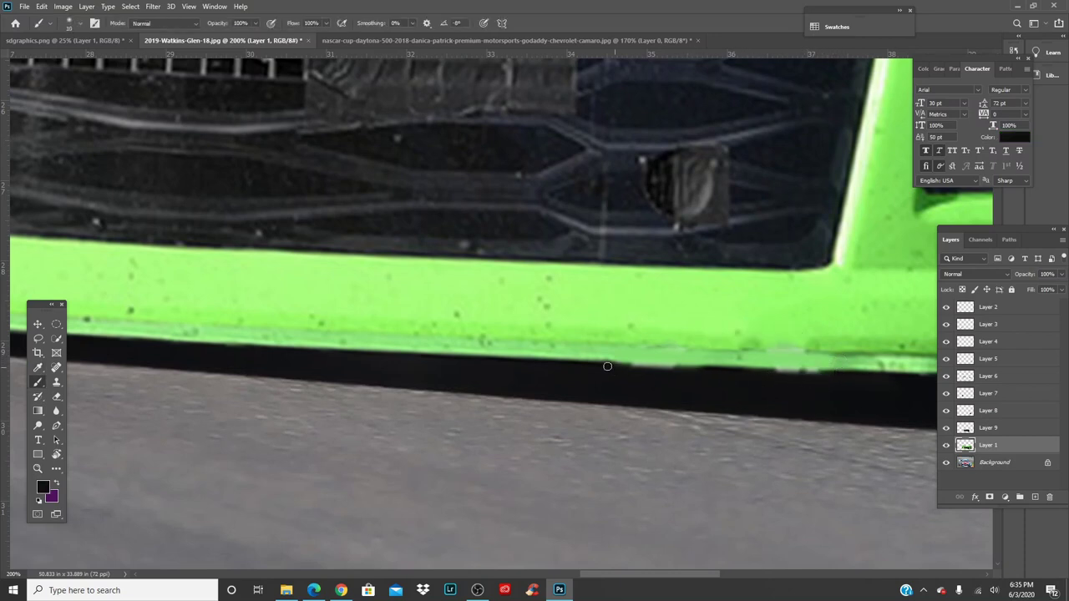
{"action": "left_click", "coordinate": [603, 366]}
{"action": "left_click", "coordinate": [842, 375], "text": "shift"}
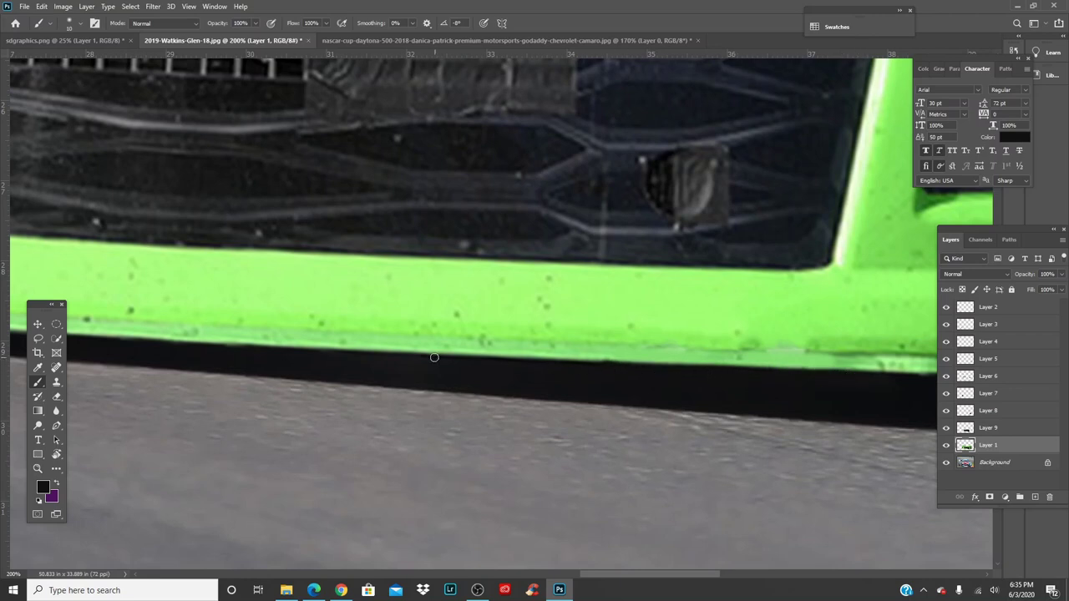
{"action": "left_click", "coordinate": [356, 358], "text": "shift"}
{"action": "left_click", "coordinate": [317, 356], "text": "shift"}
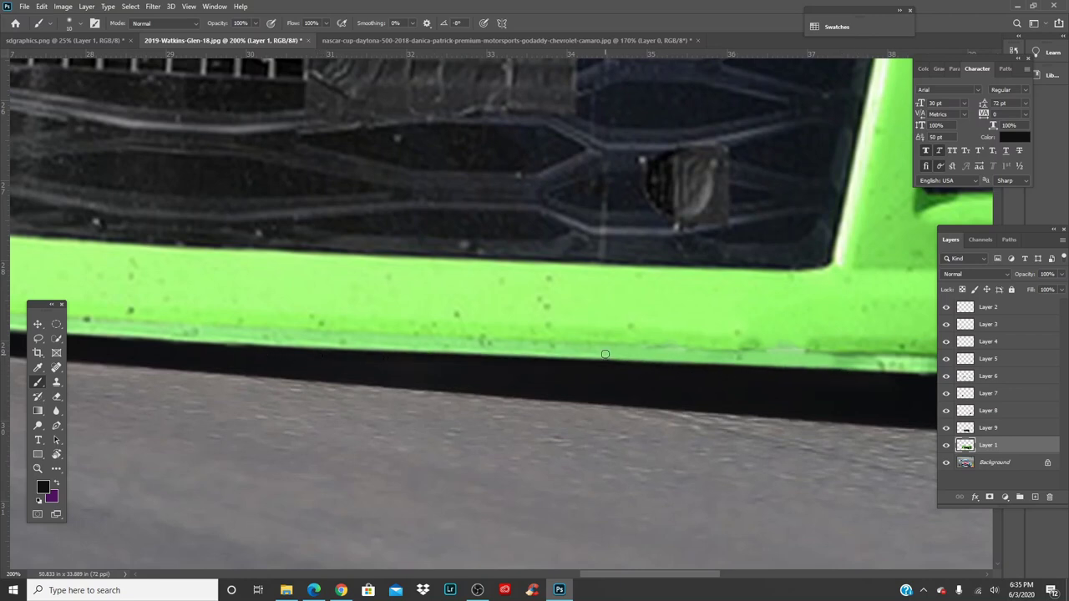
Step: Sample the bumper's bright green and paint over the remaining pale traces along the upper edge of the bottom lip
{"action": "key", "text": "i"}
{"action": "left_click", "coordinate": [795, 339]}
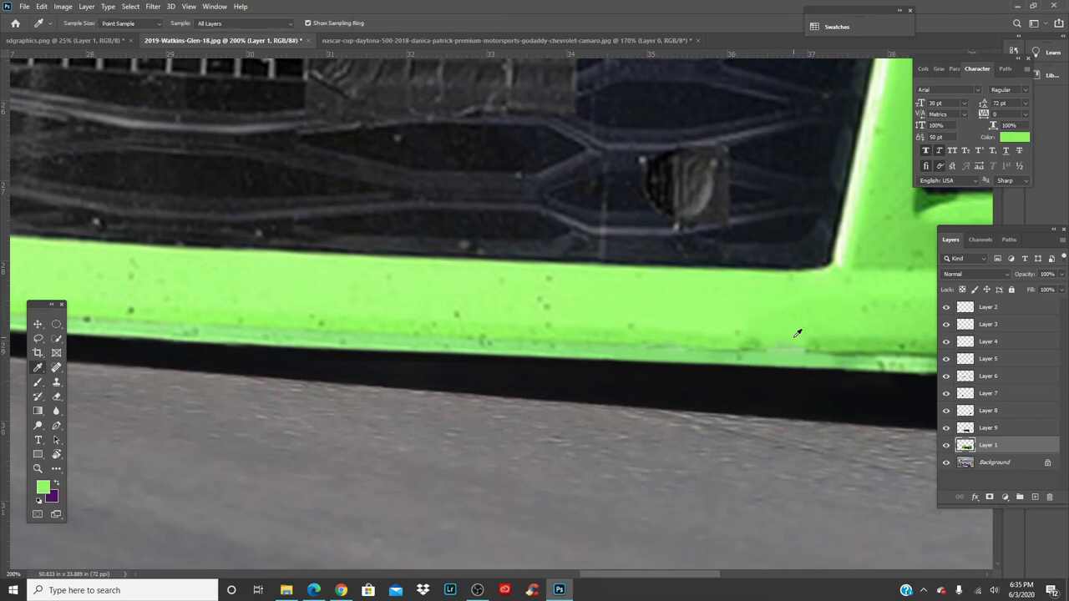
{"action": "key", "text": "b"}
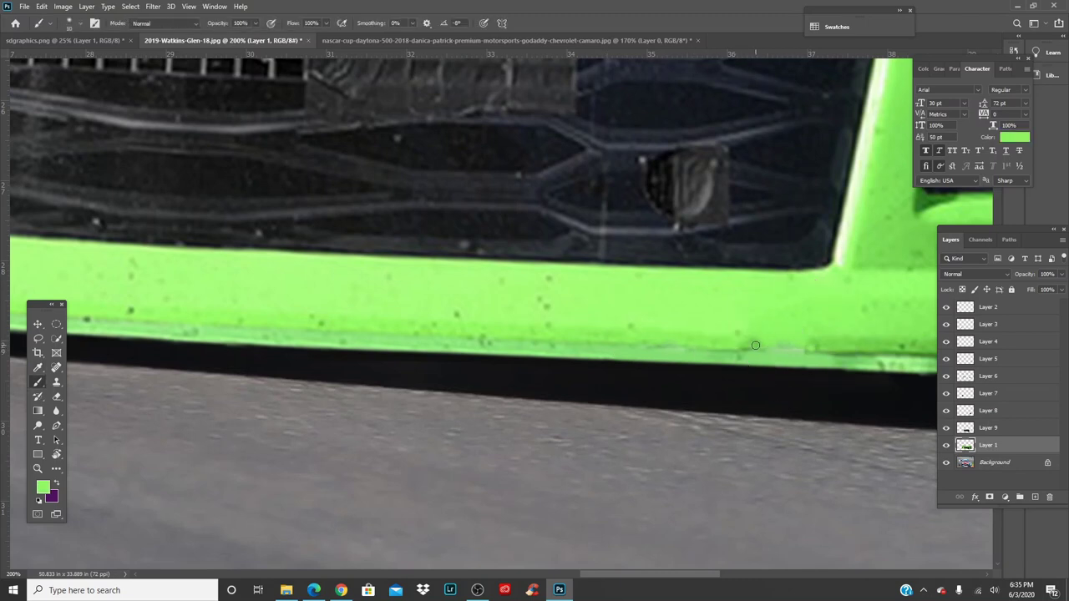
{"action": "left_click_drag", "start_coordinate": [754, 348], "coordinate": [642, 344]}
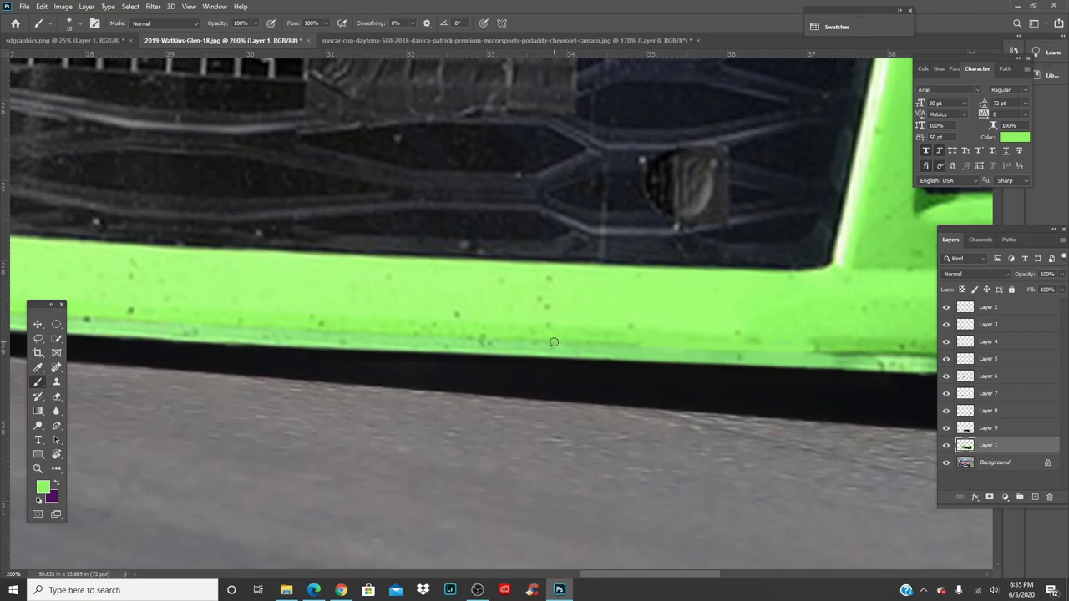
{"action": "key", "text": "ctrl+0"}
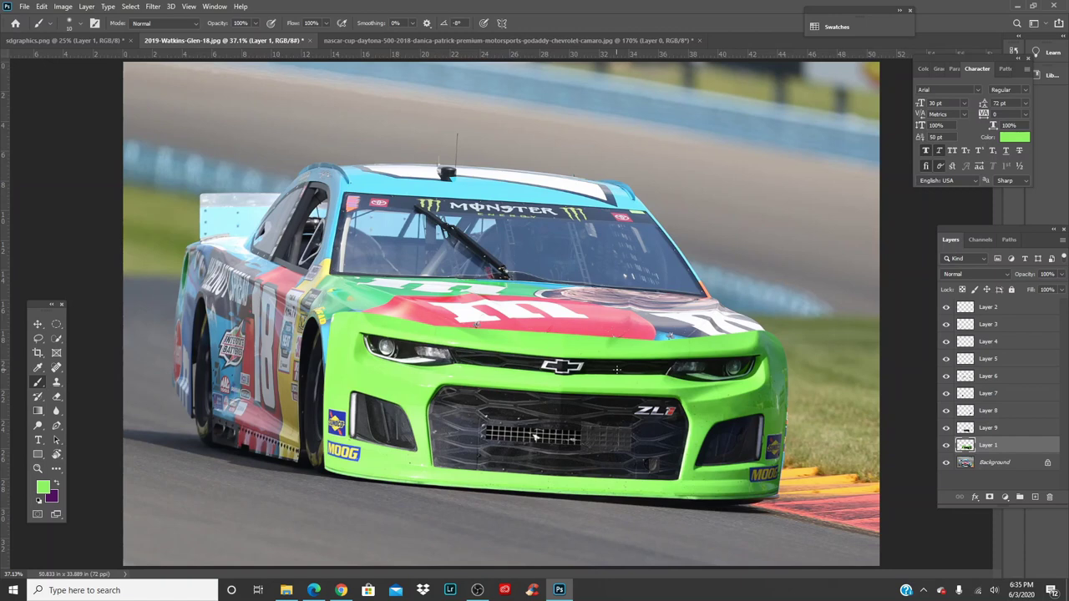
{"action": "key", "text": "v"}
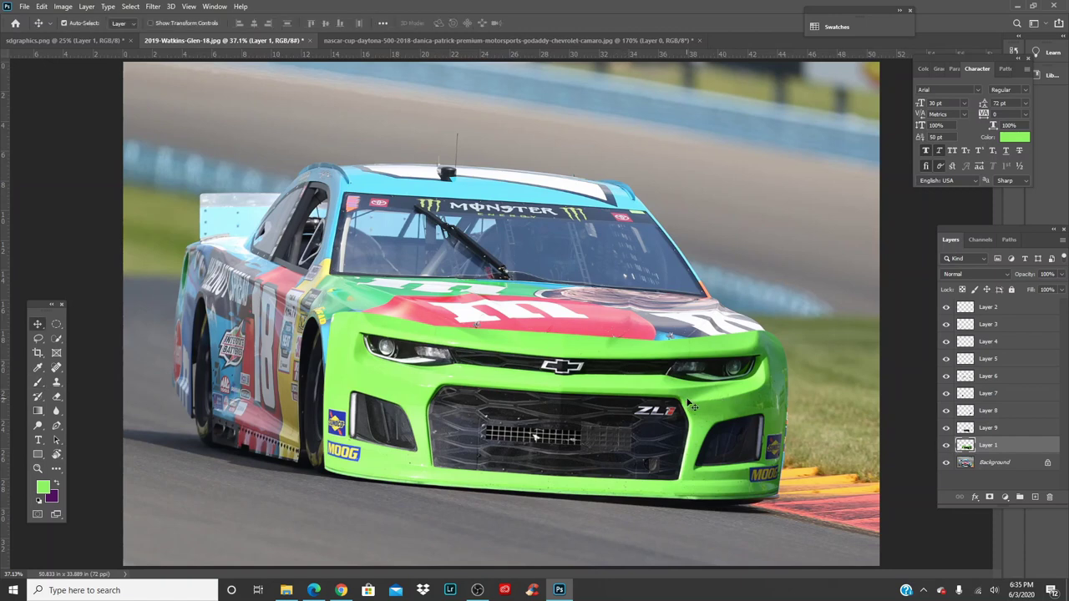
{"action": "left_click", "coordinate": [63, 7]}
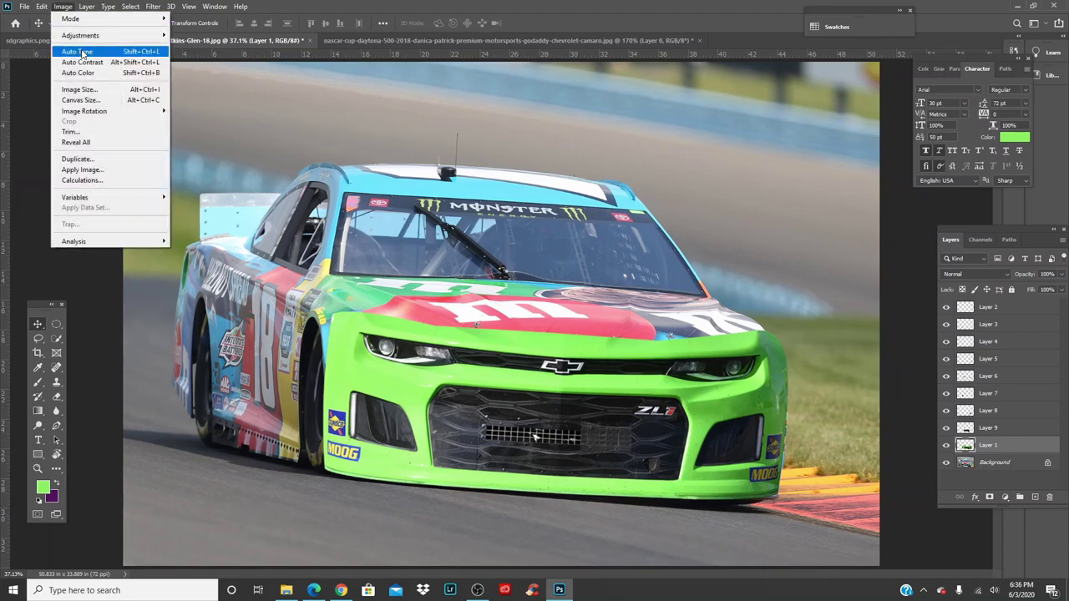
{"action": "mouse_move", "coordinate": [100, 36]}
{"action": "left_click", "coordinate": [235, 96]}
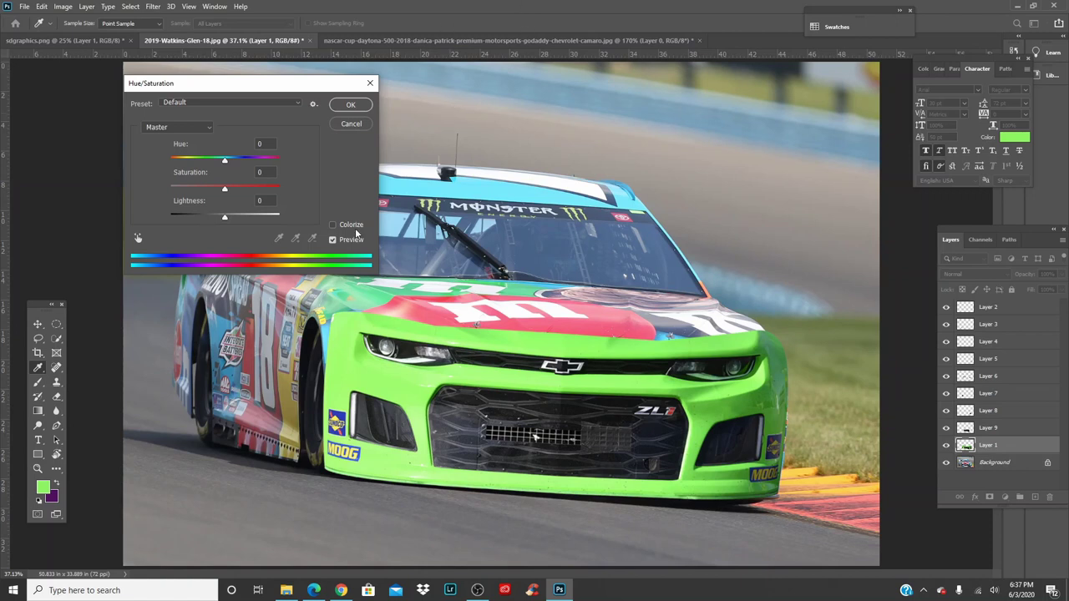
{"action": "left_click", "coordinate": [370, 84]}
{"action": "key", "text": "v"}
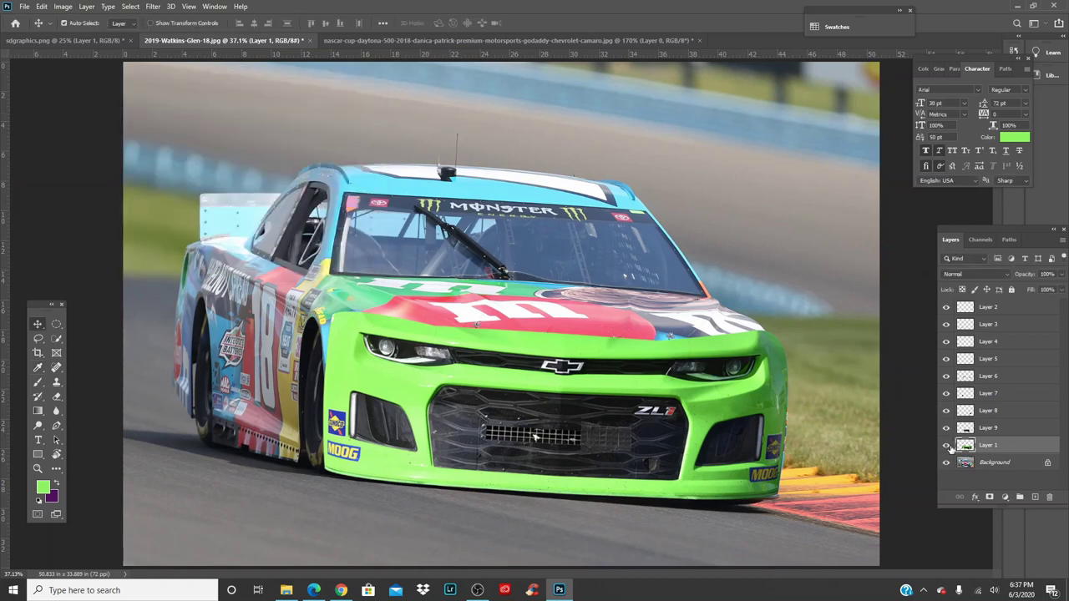
Step: Hide Layer 1, sample the original car's light blue paint and add a new empty layer above it
{"action": "left_click", "coordinate": [947, 446]}
{"action": "key", "text": "i"}
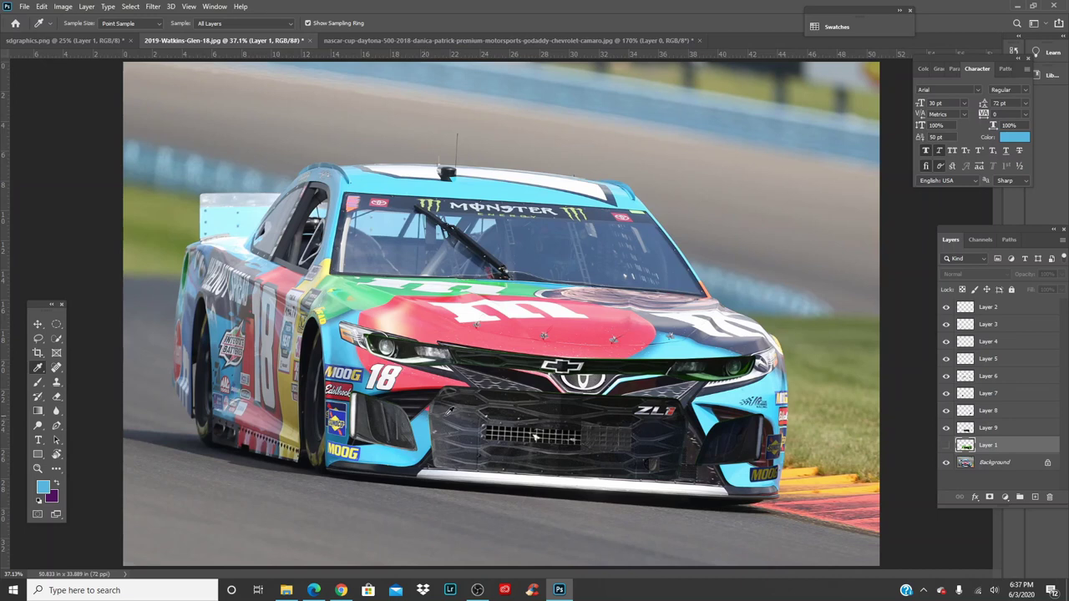
{"action": "left_click", "coordinate": [1035, 498]}
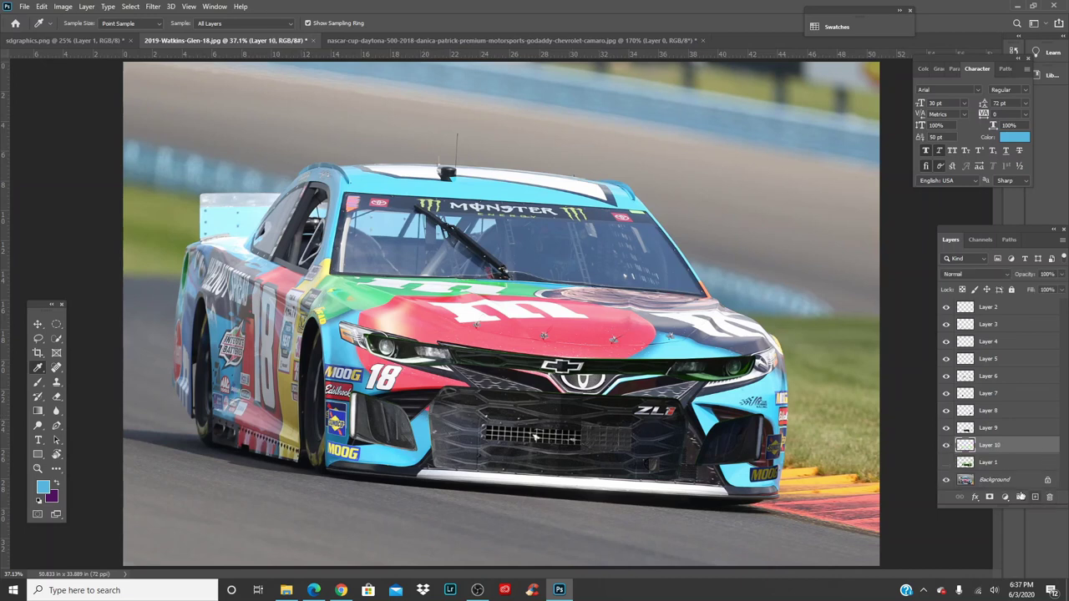
Step: Paint a large soft light-blue reference swatch on the new layer beside the windshield with a greatly enlarged Brush
{"action": "key", "text": "b"}
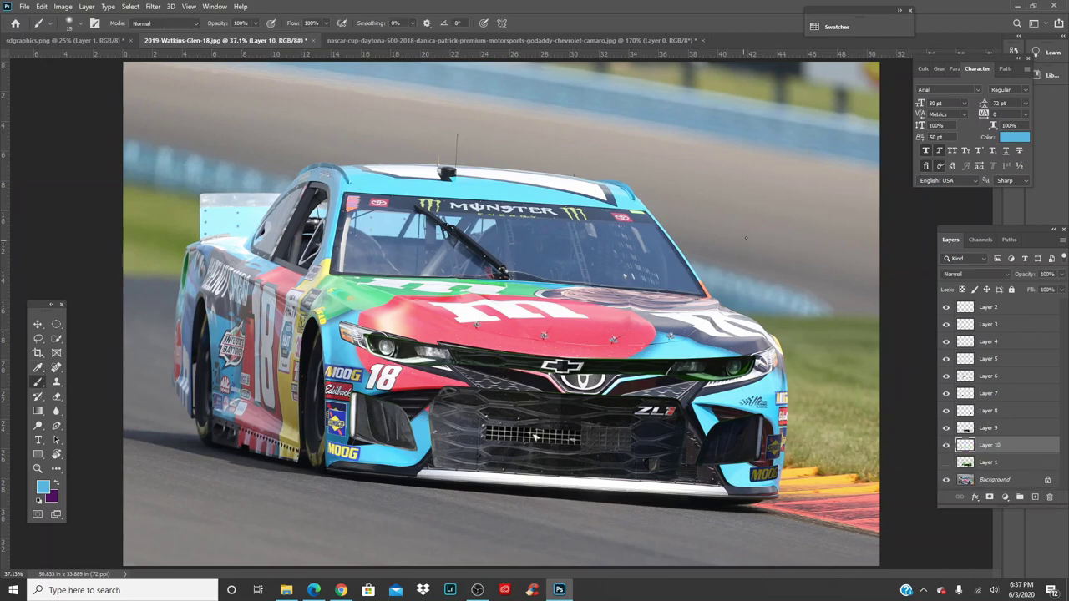
{"action": "key", "text": "bracketright"}
{"action": "key", "text": "bracketright"}
{"action": "key", "text": "bracketright"}
{"action": "key", "text": "bracketright"}
{"action": "key", "text": "bracketright"}
{"action": "key", "text": "bracketright"}
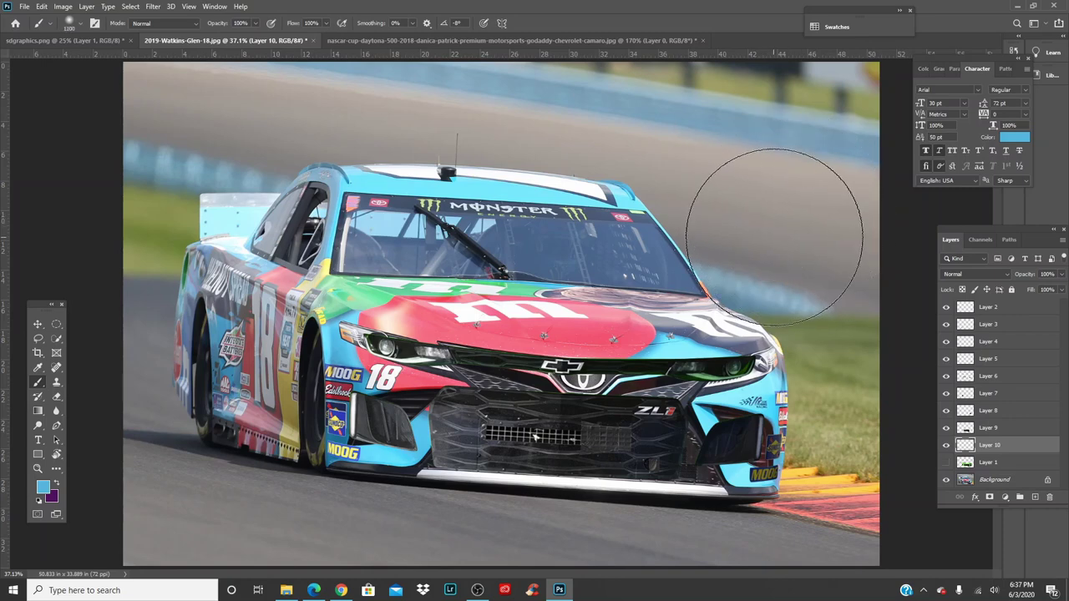
{"action": "left_click", "coordinate": [776, 236]}
{"action": "left_click_drag", "start_coordinate": [777, 232], "coordinate": [873, 251]}
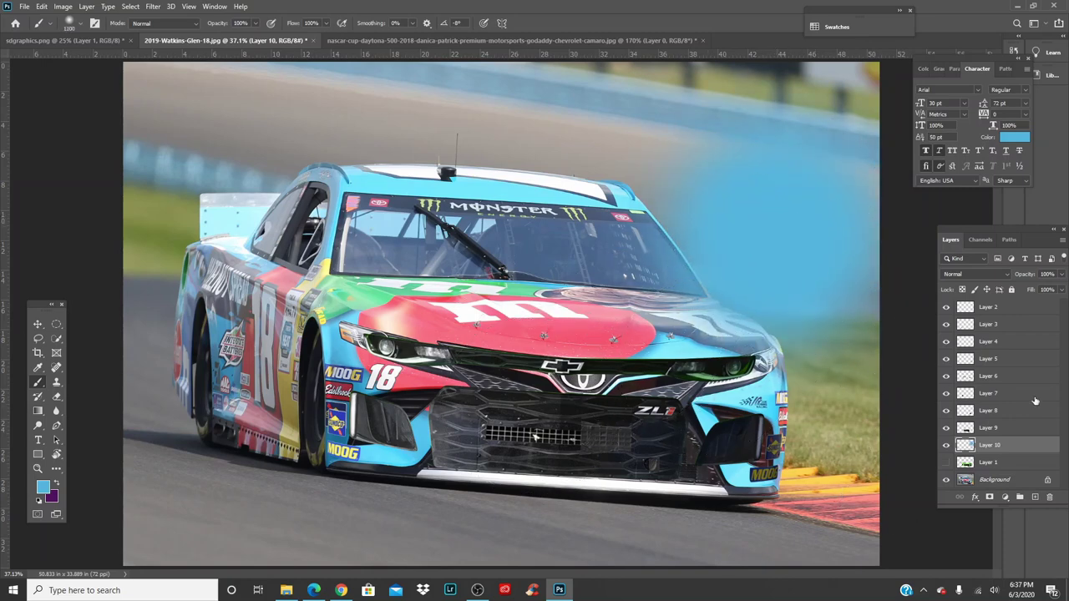
Step: Show and select Layer 1 again, shift its Hue in Hue/Saturation to match the light-blue swatch, and compare it with the original bumper
{"action": "left_click", "coordinate": [947, 462]}
{"action": "left_click", "coordinate": [994, 463]}
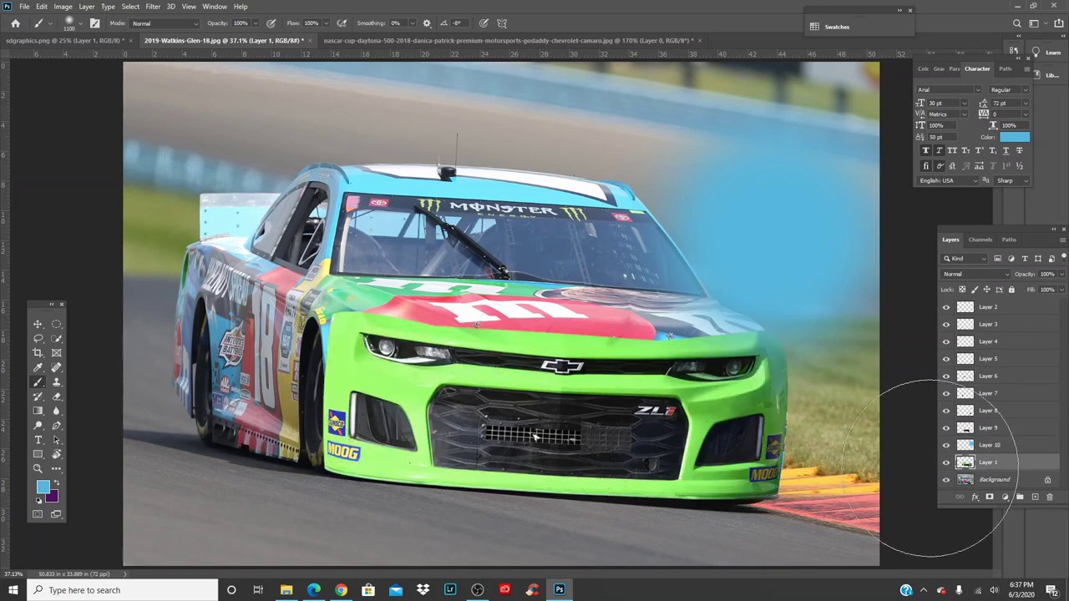
{"action": "key", "text": "v"}
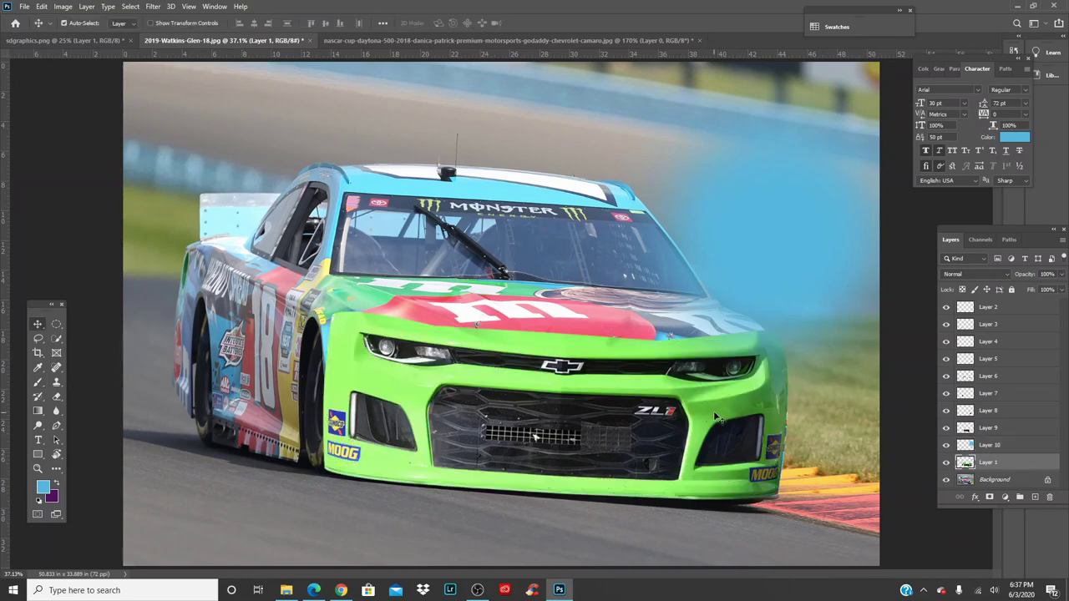
{"action": "left_click", "coordinate": [63, 5]}
{"action": "mouse_move", "coordinate": [117, 35]}
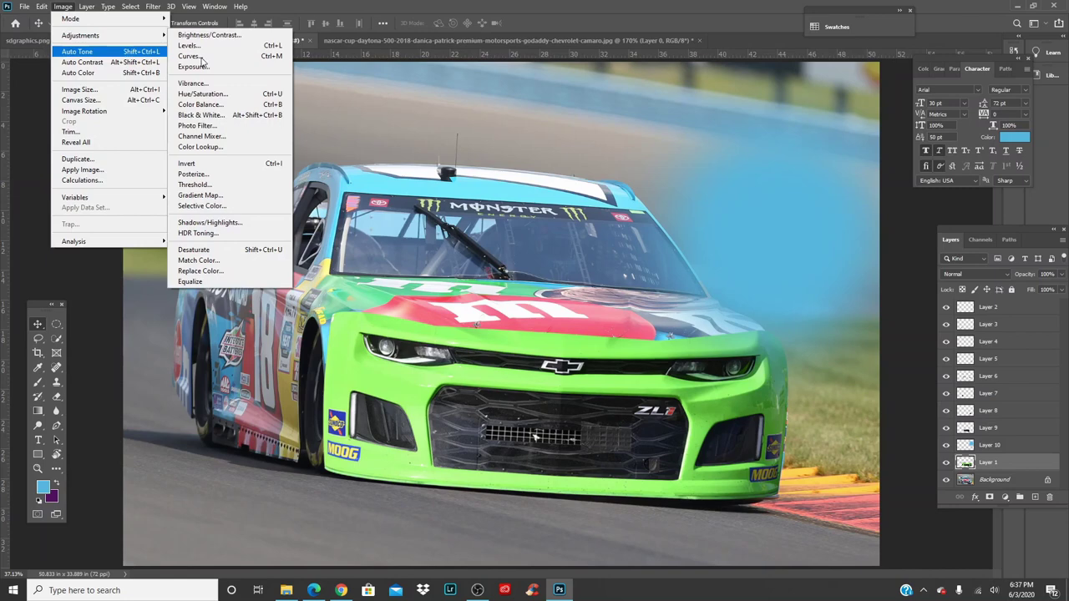
{"action": "left_click", "coordinate": [238, 98]}
{"action": "left_click_drag", "start_coordinate": [225, 160], "coordinate": [262, 170]}
{"action": "left_click", "coordinate": [349, 106]}
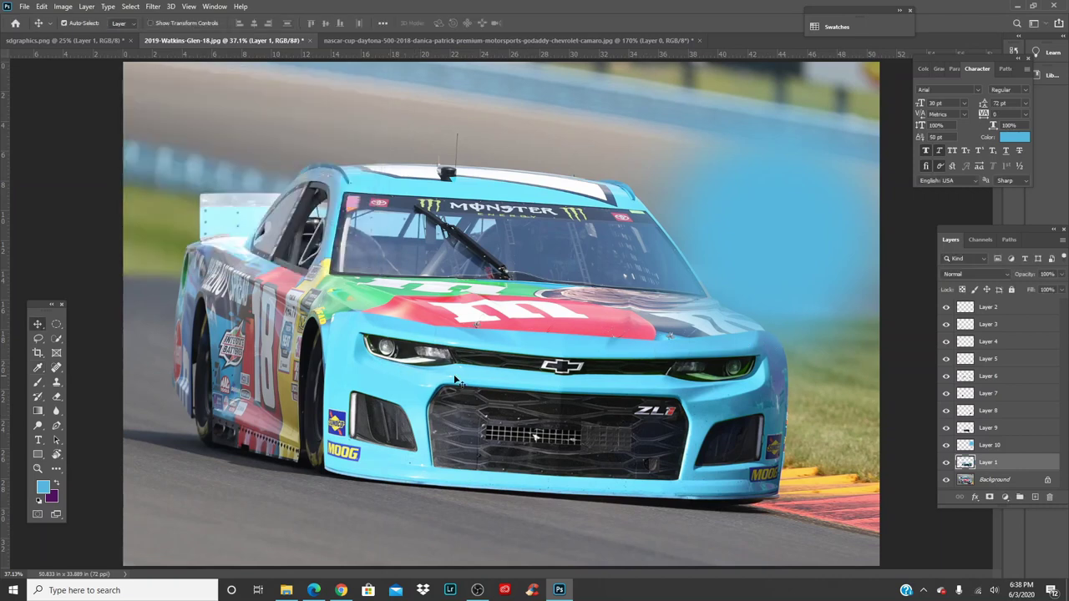
{"action": "left_click", "coordinate": [947, 462]}
{"action": "left_click", "coordinate": [946, 462]}
Step: Select the headlights on Layer 6 and reduce the Greens saturation to its minimum with Hue/Saturation
{"action": "left_click", "coordinate": [710, 374]}
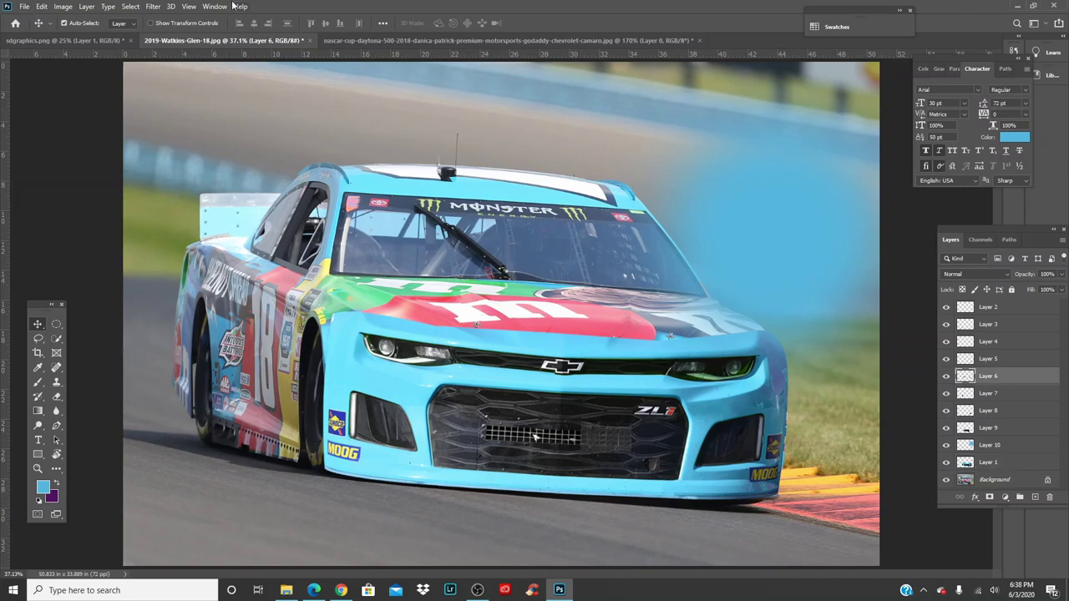
{"action": "left_click", "coordinate": [63, 7]}
{"action": "mouse_move", "coordinate": [92, 35]}
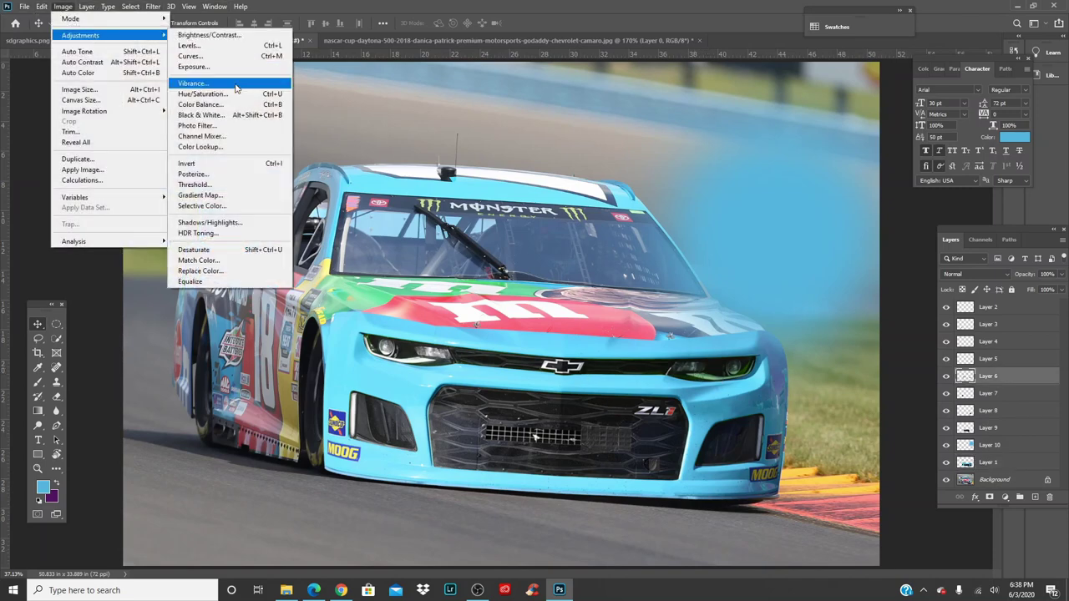
{"action": "left_click", "coordinate": [238, 95]}
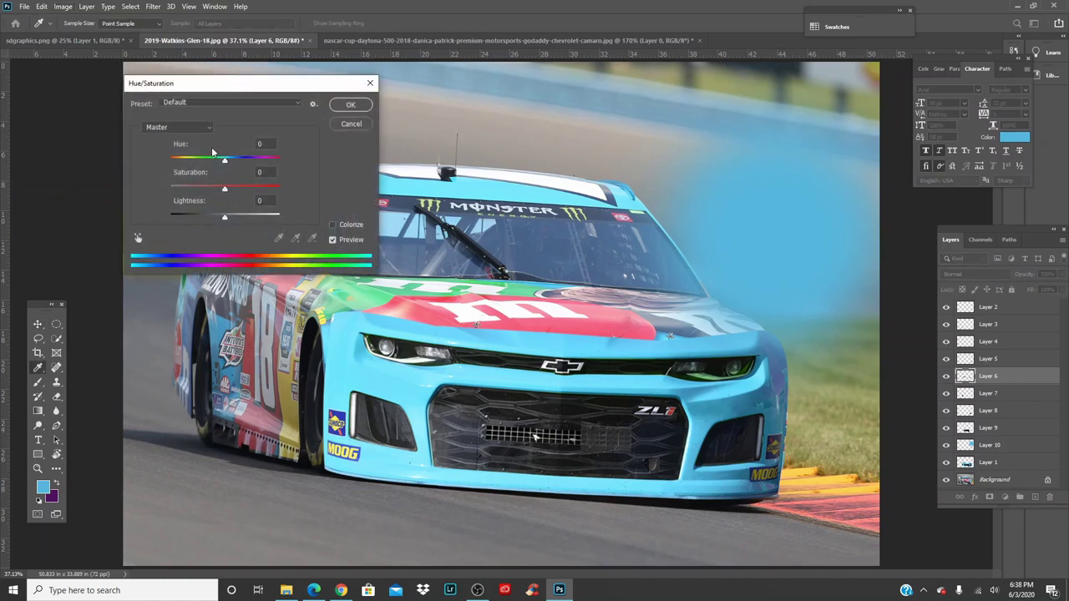
{"action": "left_click", "coordinate": [202, 129]}
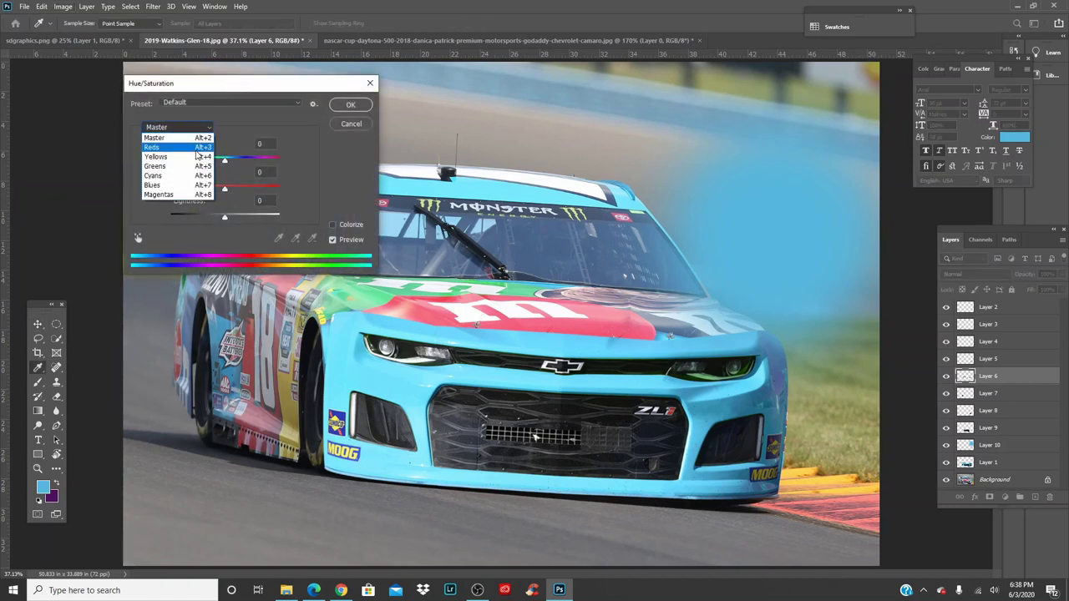
{"action": "left_click", "coordinate": [197, 166]}
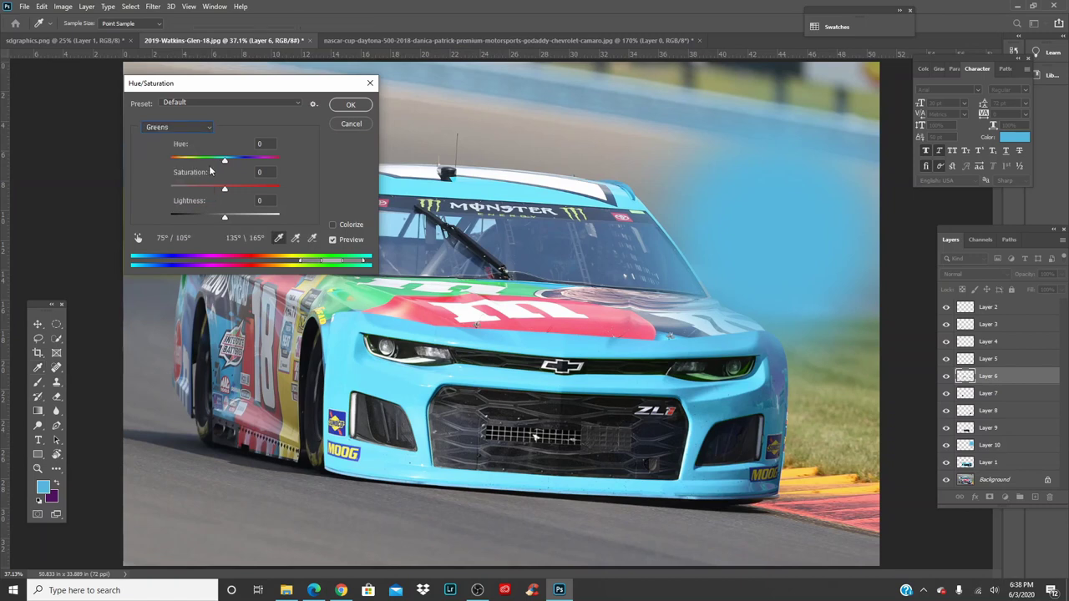
{"action": "left_click_drag", "start_coordinate": [224, 194], "coordinate": [122, 195]}
{"action": "left_click", "coordinate": [350, 106]}
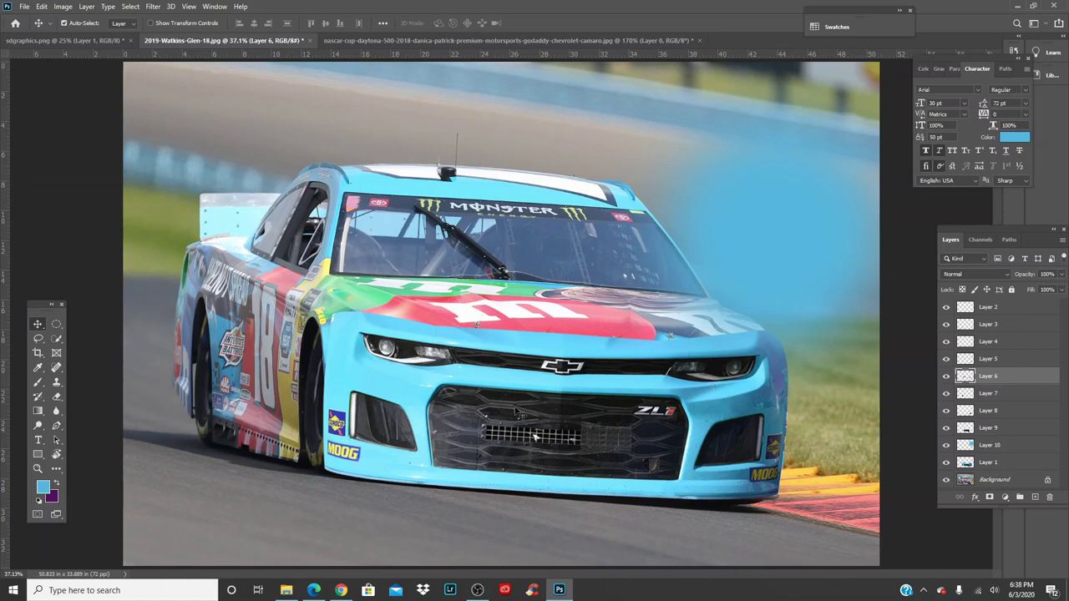
{"action": "left_click", "coordinate": [64, 7]}
{"action": "mouse_move", "coordinate": [95, 36]}
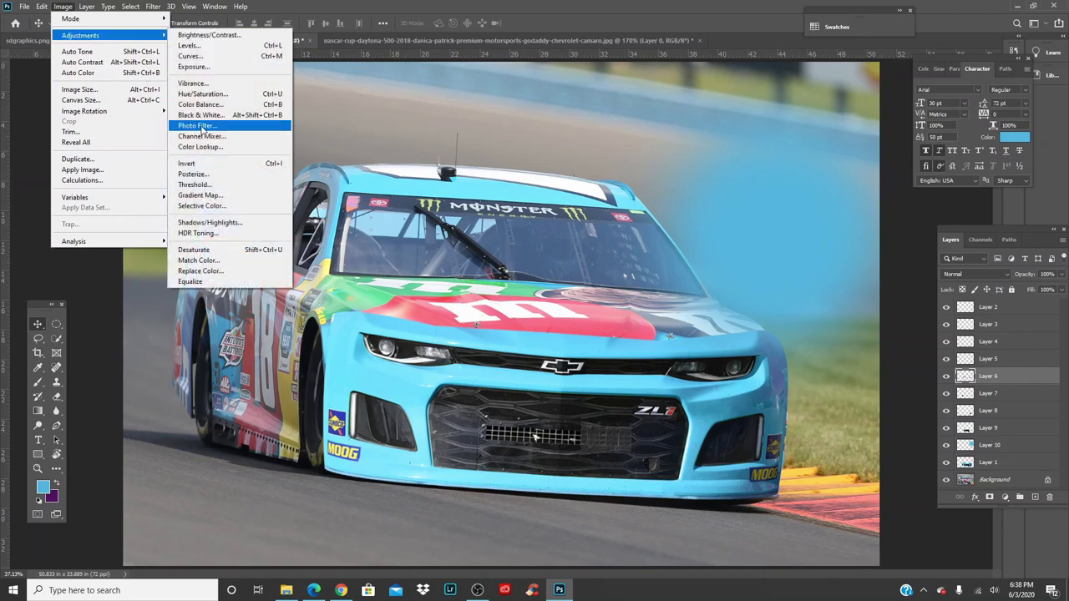
{"action": "left_click", "coordinate": [221, 103]}
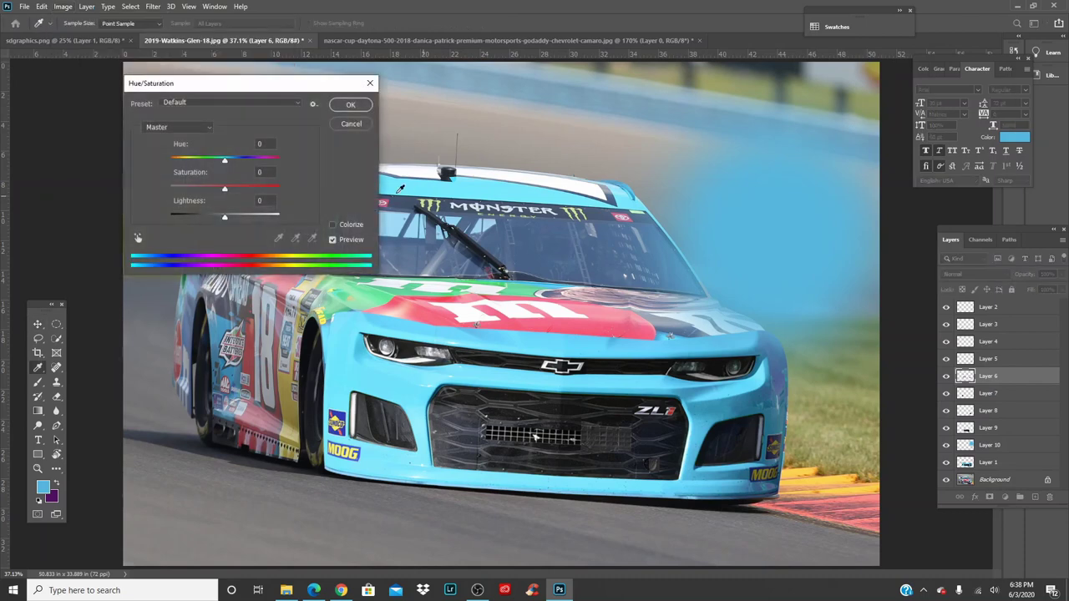
{"action": "left_click", "coordinate": [173, 127]}
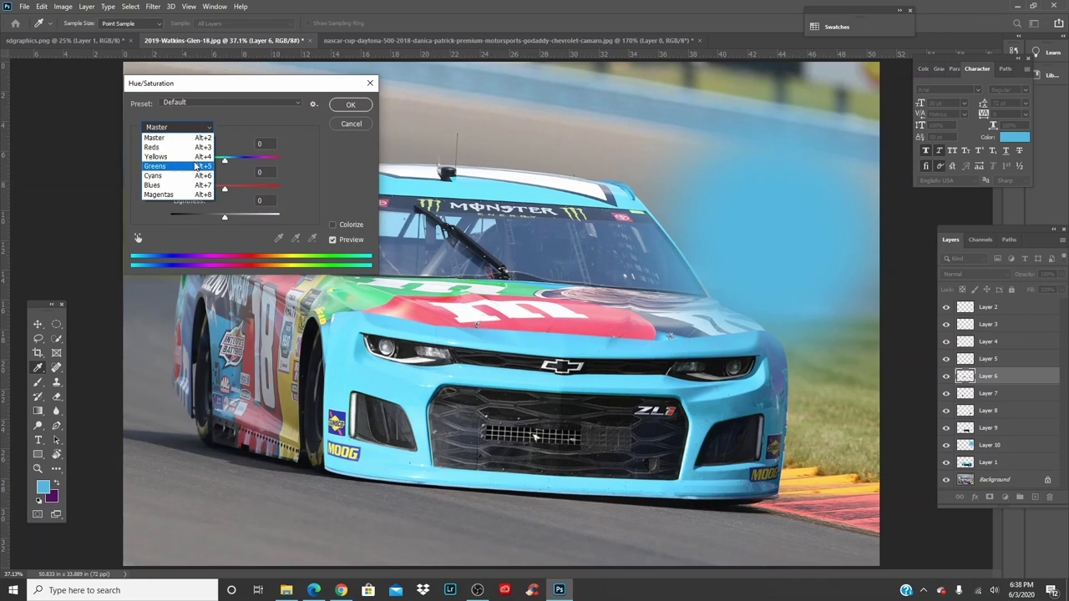
{"action": "left_click", "coordinate": [196, 184]}
{"action": "left_click", "coordinate": [385, 77]}
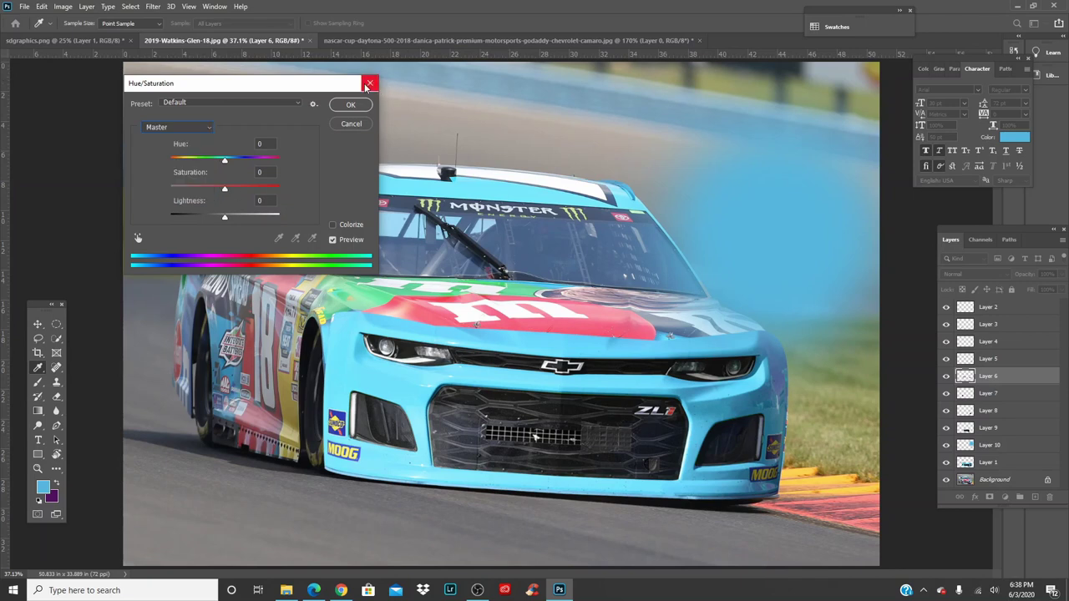
{"action": "left_click", "coordinate": [370, 84]}
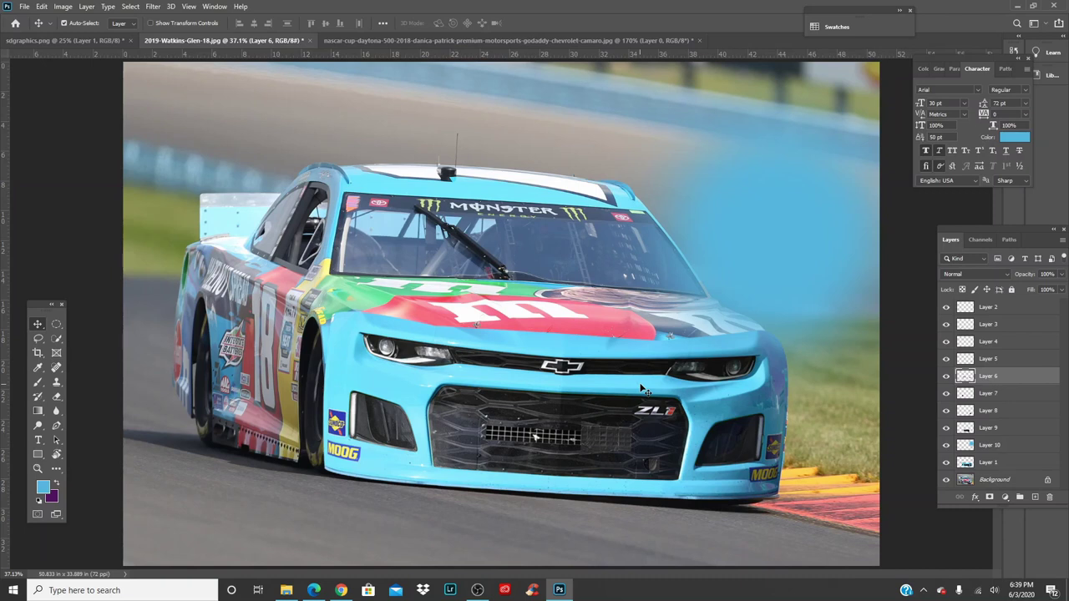
Step: Save the layered document as the Photoshop file kylebuschcamarotutorial in the Photoshop Files folder on easystore (E:)
{"action": "key", "text": "ctrl"}
{"action": "key", "text": "ctrl+shift+s"}
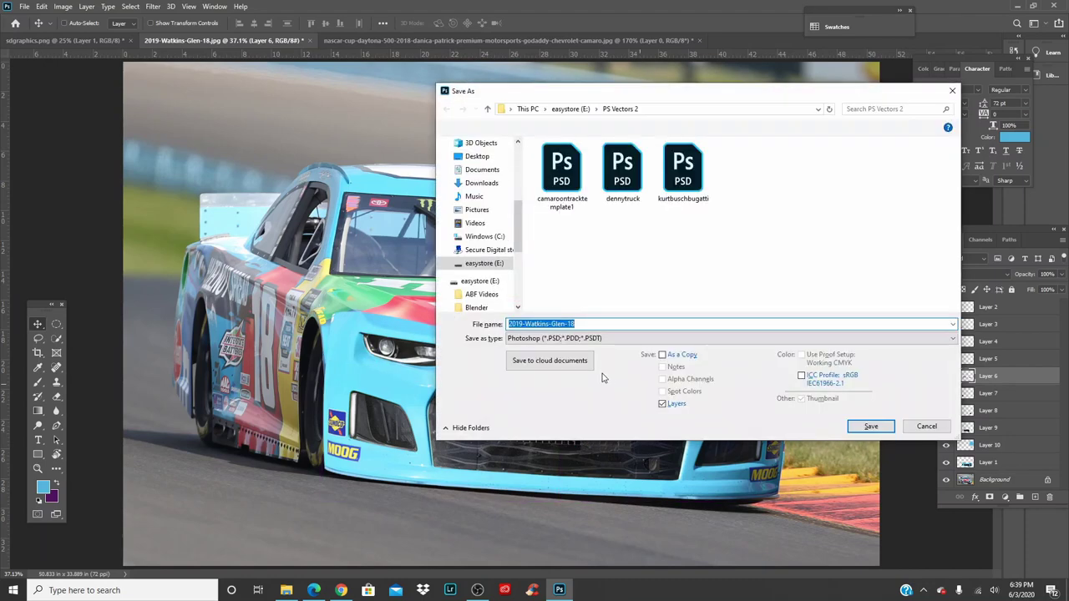
{"action": "key", "text": "BackSpace"}
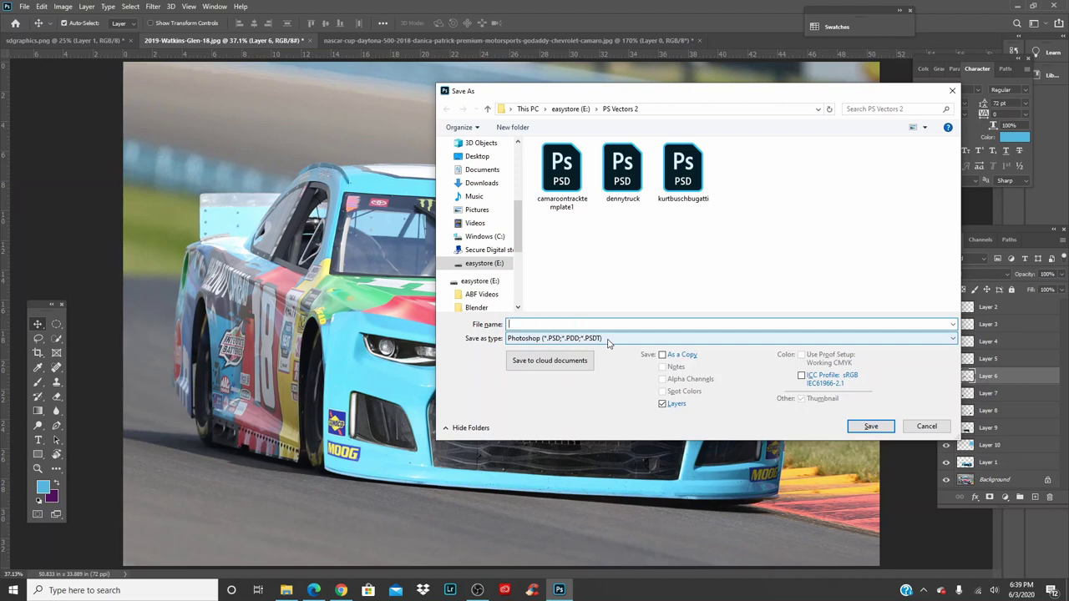
{"action": "type", "text": "kylebuschcamarotutorial"}
{"action": "left_click", "coordinate": [488, 280]}
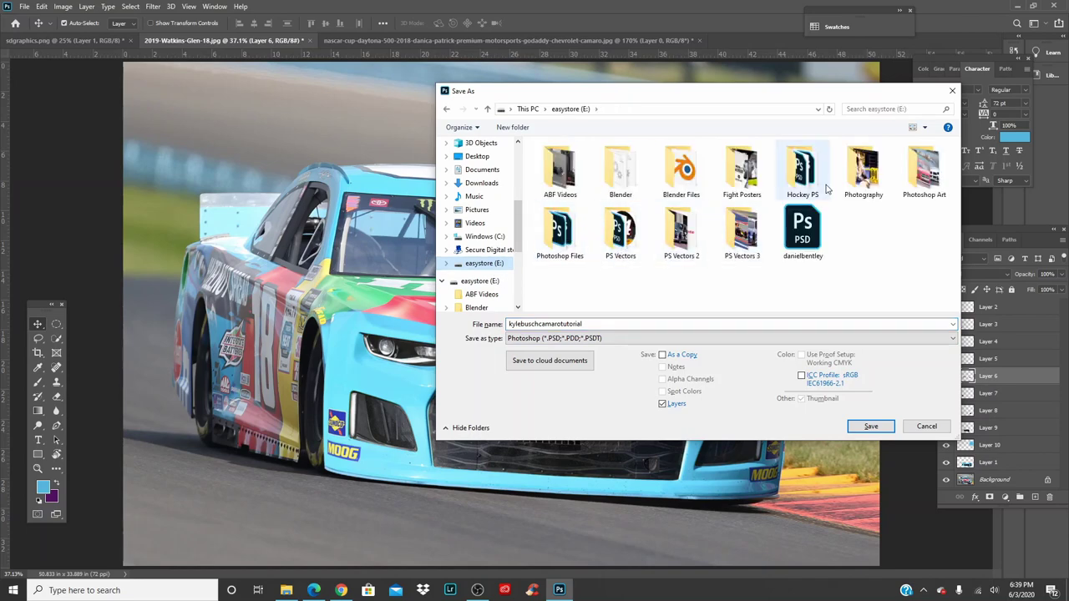
{"action": "double_click", "coordinate": [560, 232]}
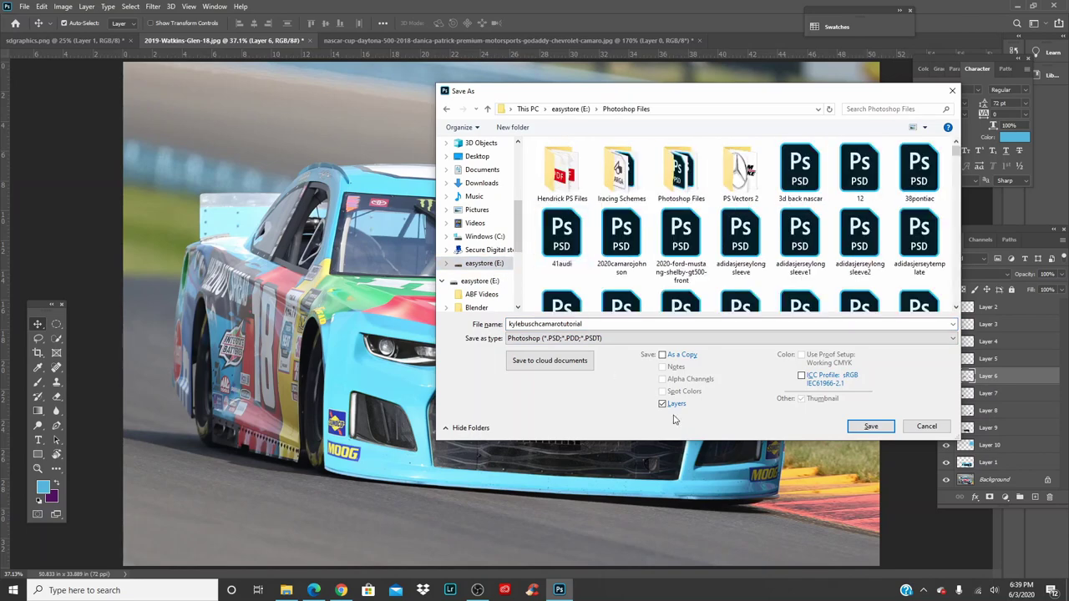
{"action": "left_click", "coordinate": [871, 427]}
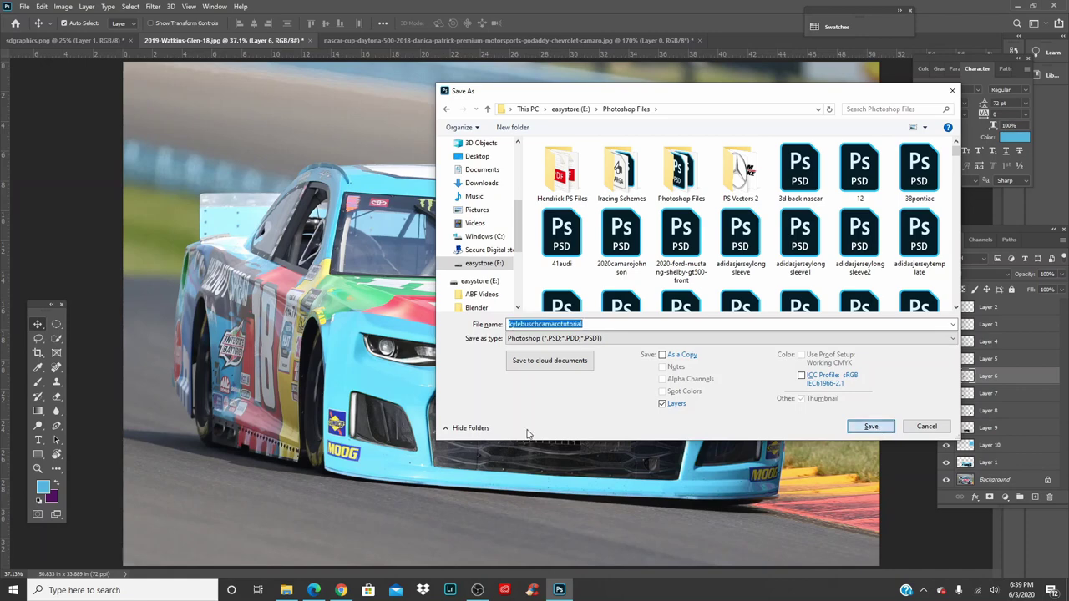
Step: Fade the upper and outer edges of the bumper on Layer 1 into the car body with a 900 px Eraser at 0% hardness
{"action": "left_click", "coordinate": [363, 361]}
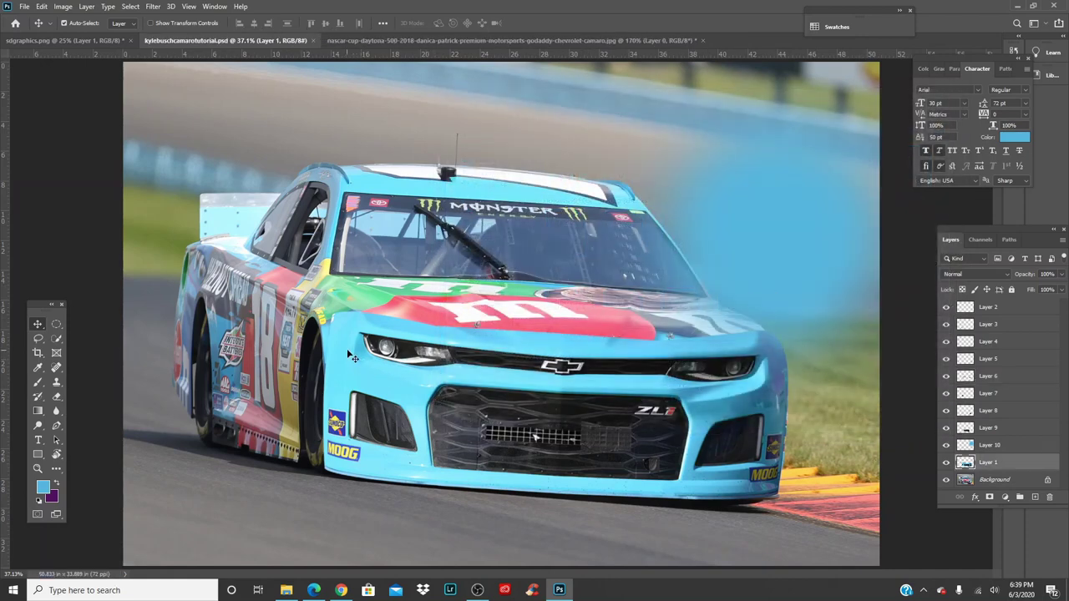
{"action": "key", "text": "e"}
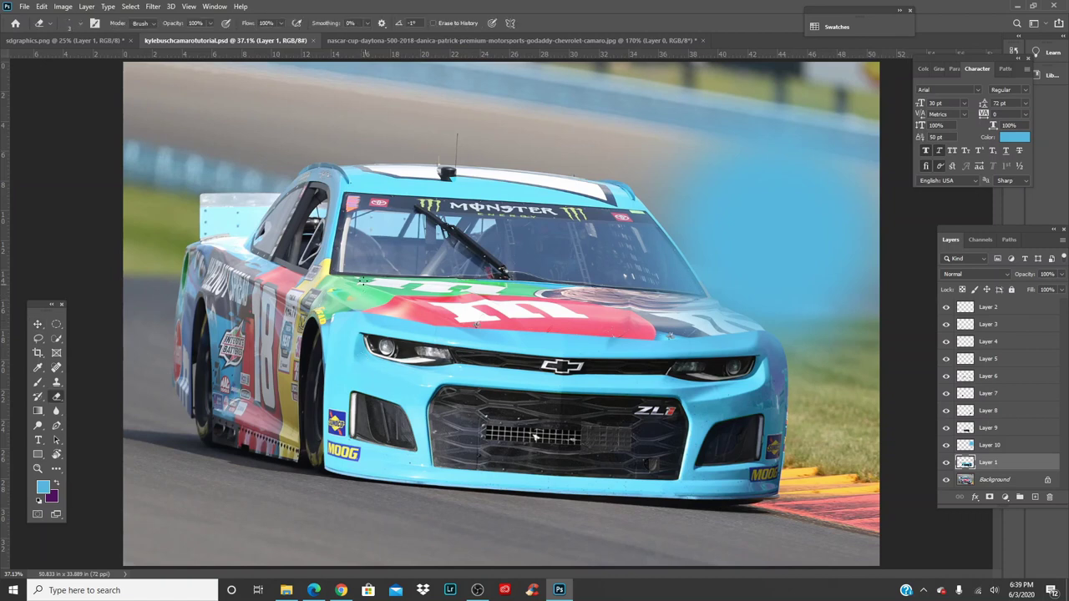
{"action": "key", "text": "bracketright"}
{"action": "key", "text": "bracketright"}
{"action": "key", "text": "bracketright"}
{"action": "key", "text": "bracketright"}
{"action": "key", "text": "bracketright"}
{"action": "key", "text": "bracketright"}
{"action": "key", "text": "bracketright"}
{"action": "key", "text": "bracketright"}
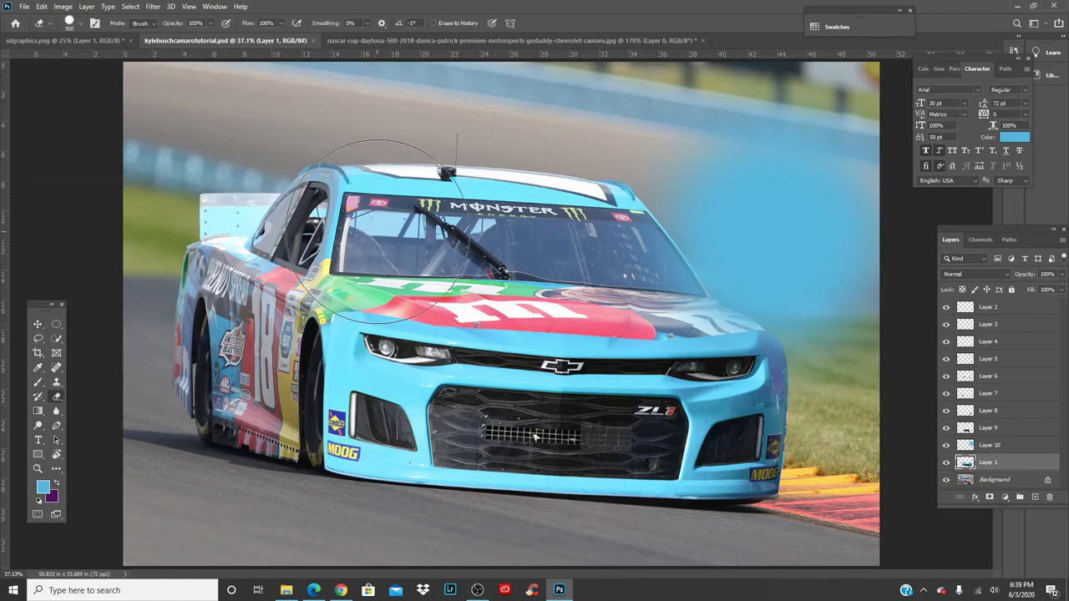
{"action": "key", "text": "bracketleft"}
{"action": "key", "text": "bracketleft"}
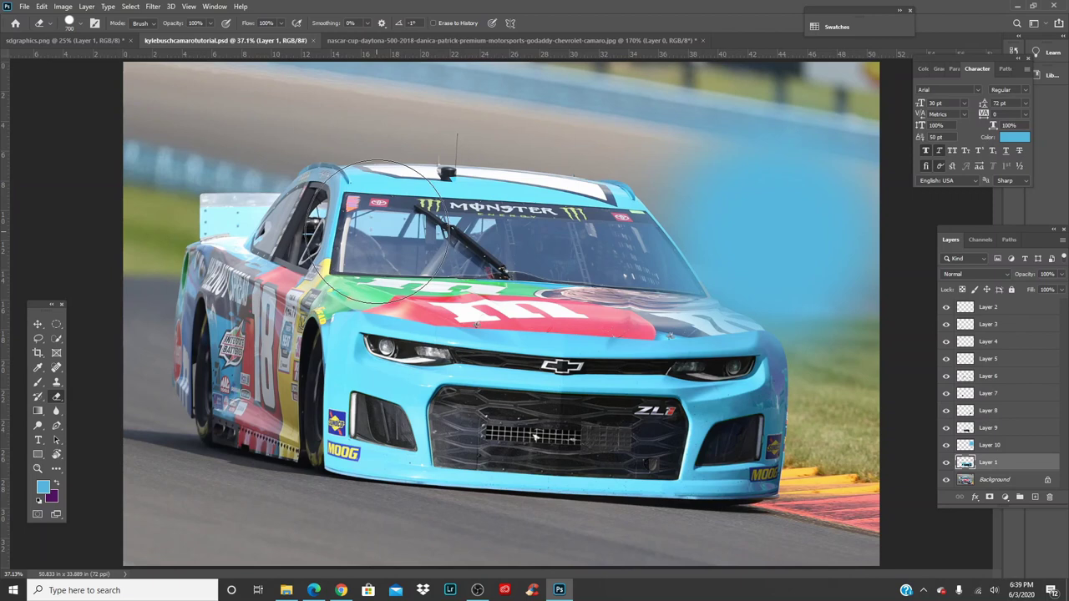
{"action": "key", "text": "bracketleft"}
{"action": "key", "text": "bracketleft"}
{"action": "key", "text": "bracketleft"}
{"action": "key", "text": "bracketleft"}
{"action": "key", "text": "bracketleft"}
{"action": "key", "text": "bracketleft"}
{"action": "key", "text": "bracketright"}
{"action": "key", "text": "bracketright"}
{"action": "key", "text": "bracketright"}
{"action": "key", "text": "bracketright"}
{"action": "key", "text": "bracketright"}
{"action": "right_click", "coordinate": [401, 257]}
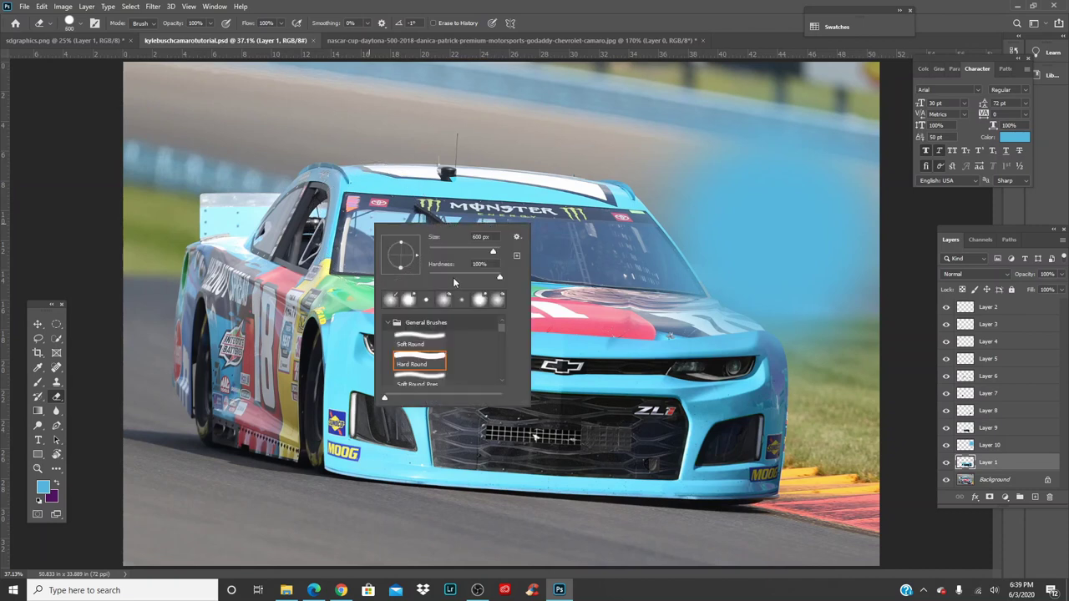
{"action": "left_click_drag", "start_coordinate": [453, 276], "coordinate": [383, 277]}
{"action": "left_click", "coordinate": [275, 218]}
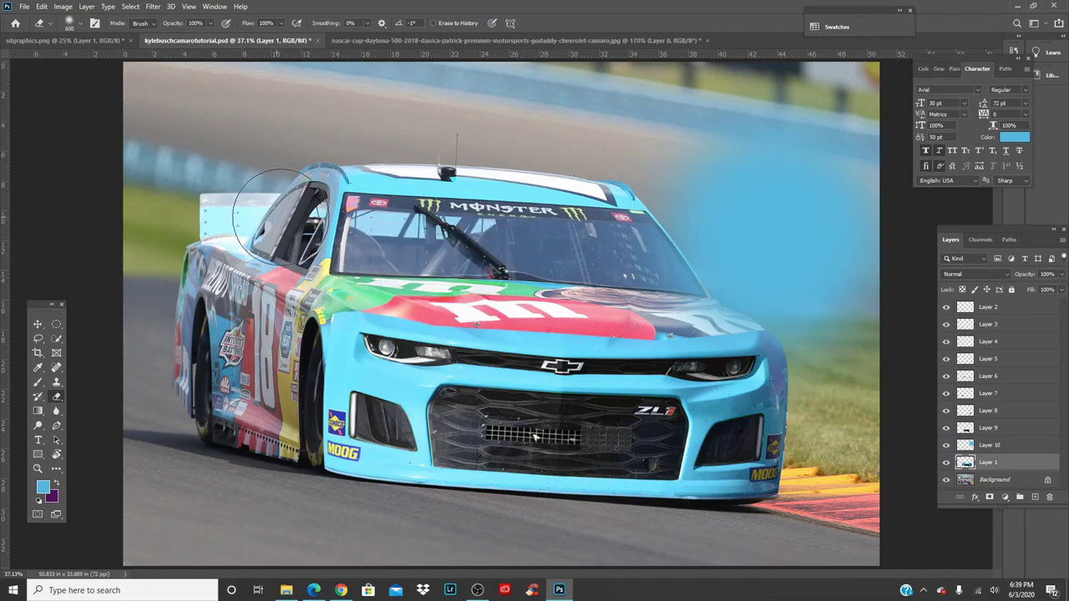
{"action": "key", "text": "bracketright"}
{"action": "key", "text": "bracketright"}
{"action": "key", "text": "bracketright"}
{"action": "mouse_move", "coordinate": [239, 296]}
{"action": "left_mouse_down"}
{"action": "mouse_move", "coordinate": [268, 265]}
{"action": "mouse_move", "coordinate": [348, 229]}
{"action": "mouse_move", "coordinate": [408, 231]}
{"action": "mouse_move", "coordinate": [742, 246]}
{"action": "mouse_move", "coordinate": [825, 280]}
{"action": "mouse_move", "coordinate": [855, 318]}
{"action": "mouse_move", "coordinate": [860, 348]}
{"action": "left_mouse_up"}
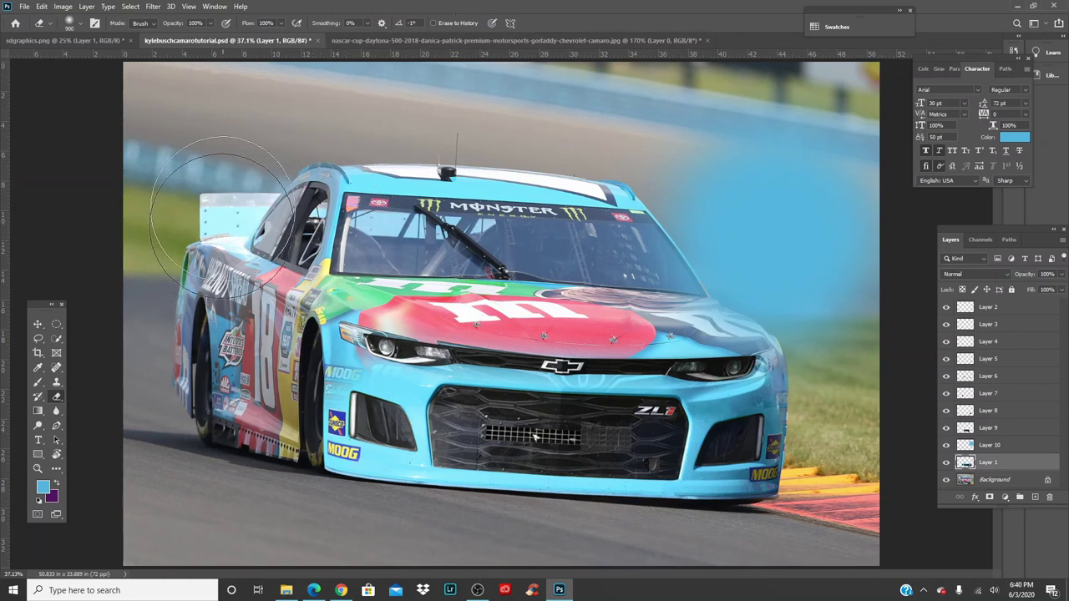
Step: Unlock the Background layer and duplicate it twice
{"action": "key", "text": "v"}
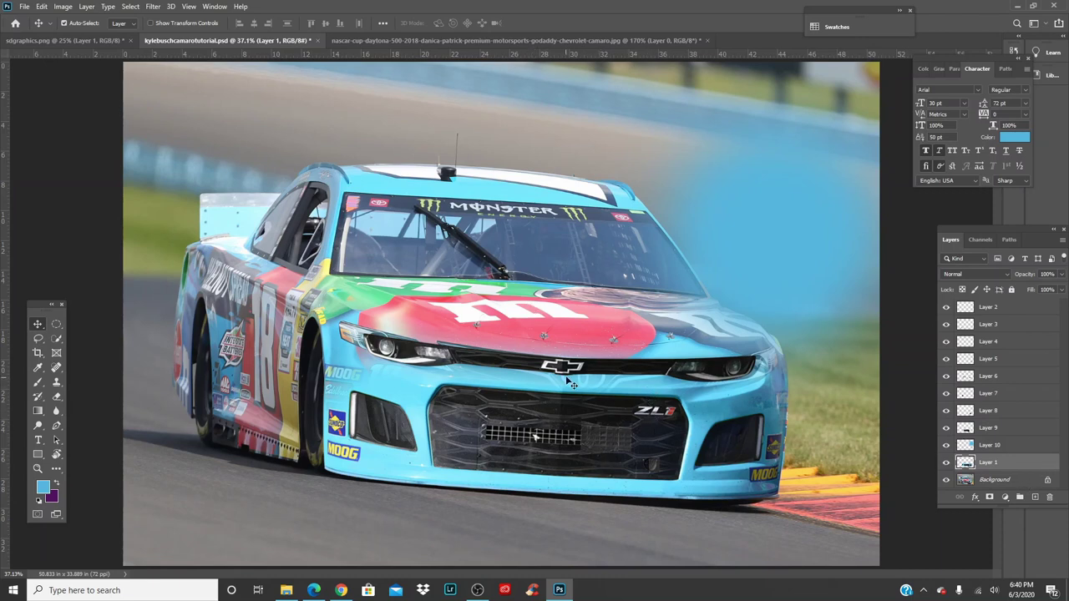
{"action": "left_click", "coordinate": [1045, 479]}
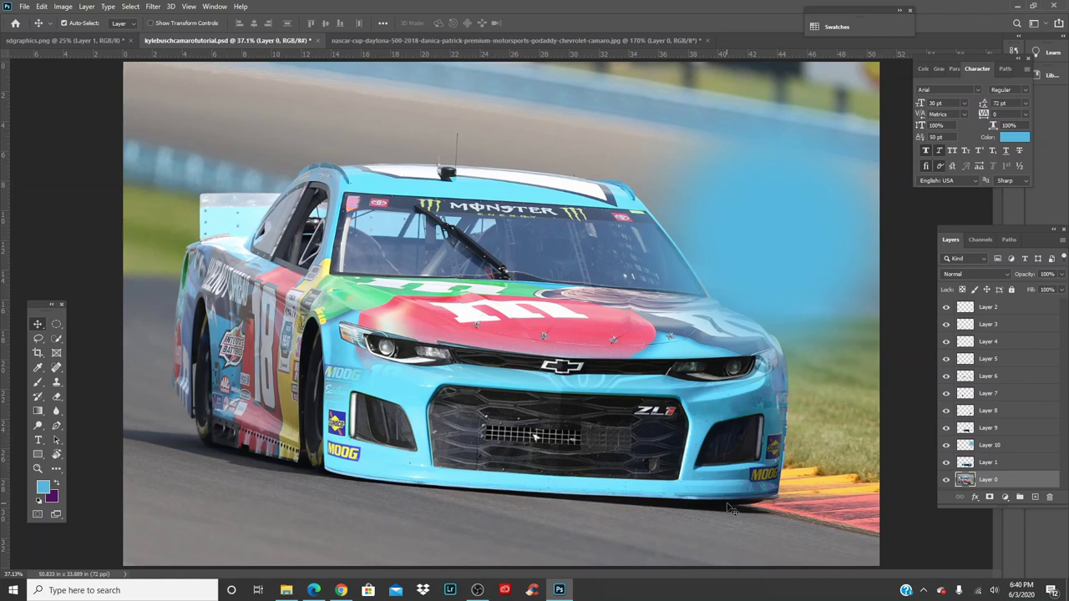
{"action": "key", "text": "ctrl+j"}
{"action": "key", "text": "ctrl+j"}
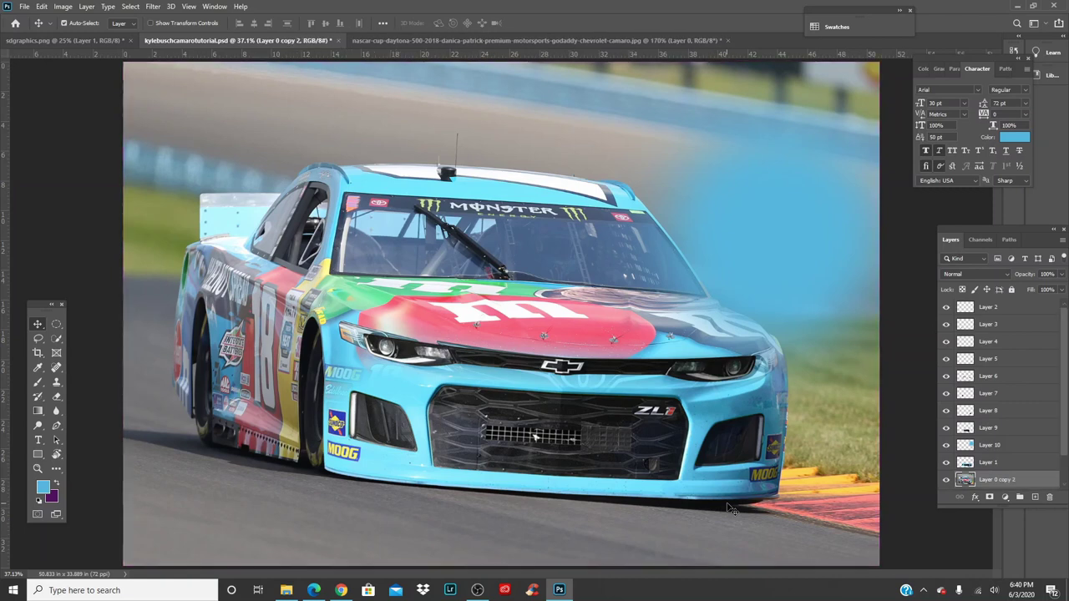
{"action": "scroll", "coordinate": [961, 405], "scroll_direction": "down", "scroll_amount": 2}
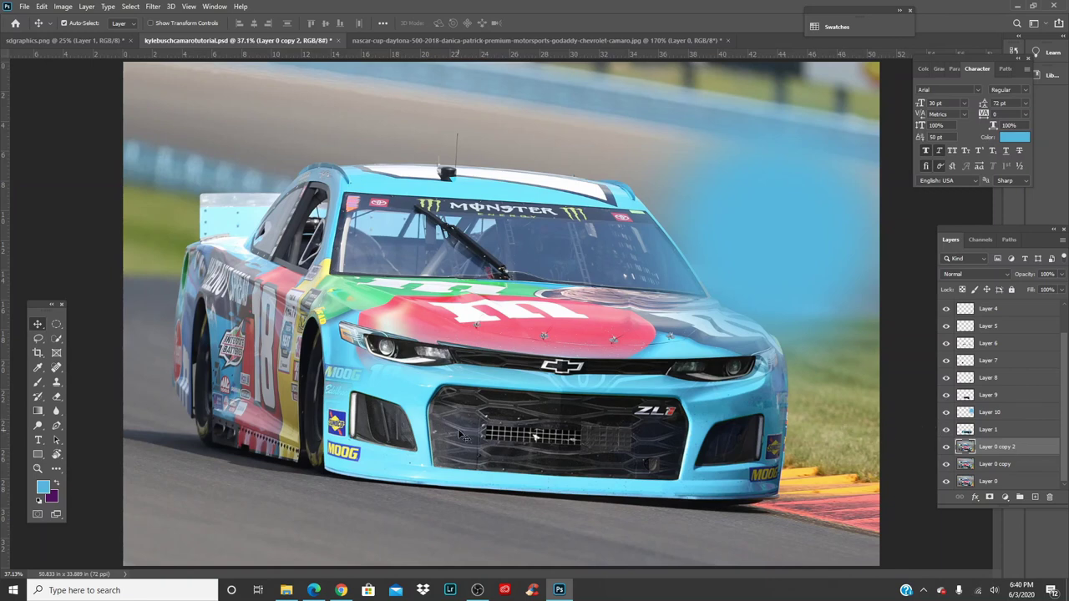
Step: Sample the light blue below the headlight and paint over the ghosted decals there on Layer 0 copy 2 with a soft 200 px Brush
{"action": "scroll", "coordinate": [458, 430], "scroll_direction": "up", "scroll_amount": 5}
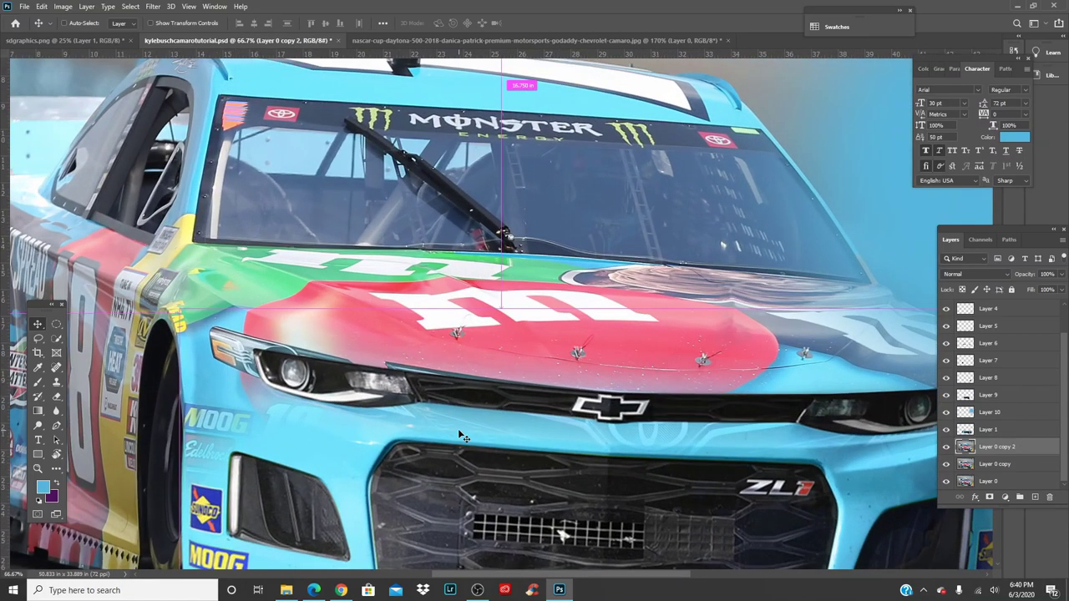
{"action": "left_click_drag", "start_coordinate": [458, 429], "coordinate": [742, 307]}
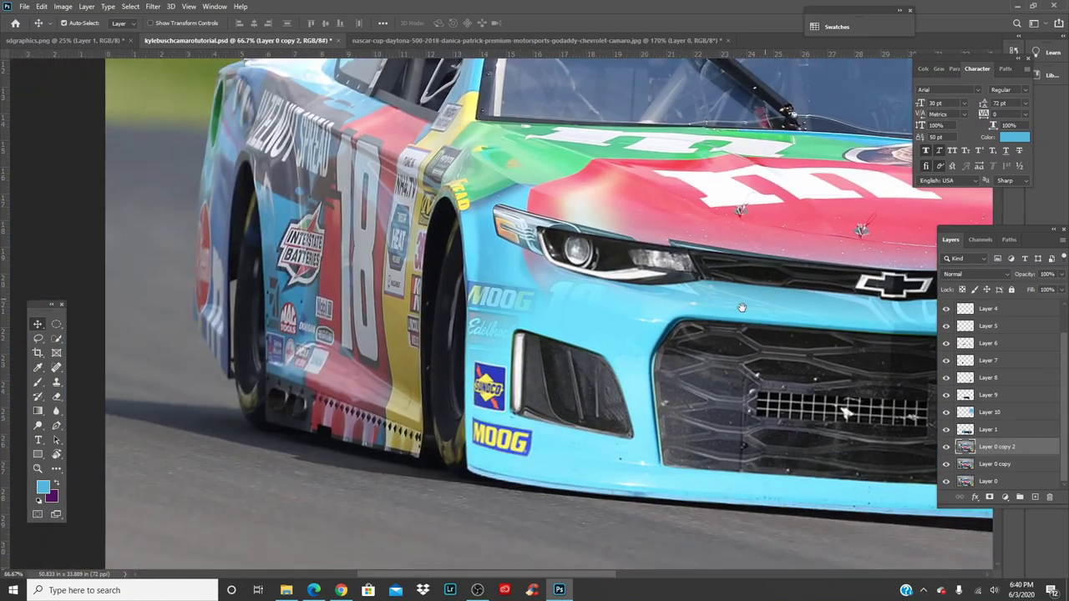
{"action": "key", "text": "i"}
{"action": "left_click", "coordinate": [504, 254]}
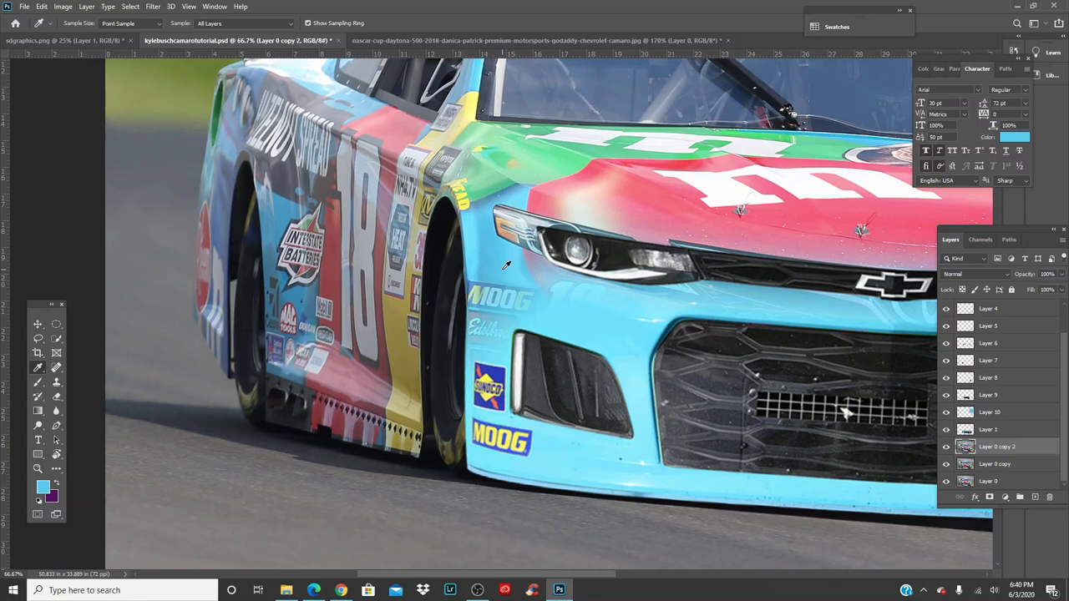
{"action": "key", "text": "b"}
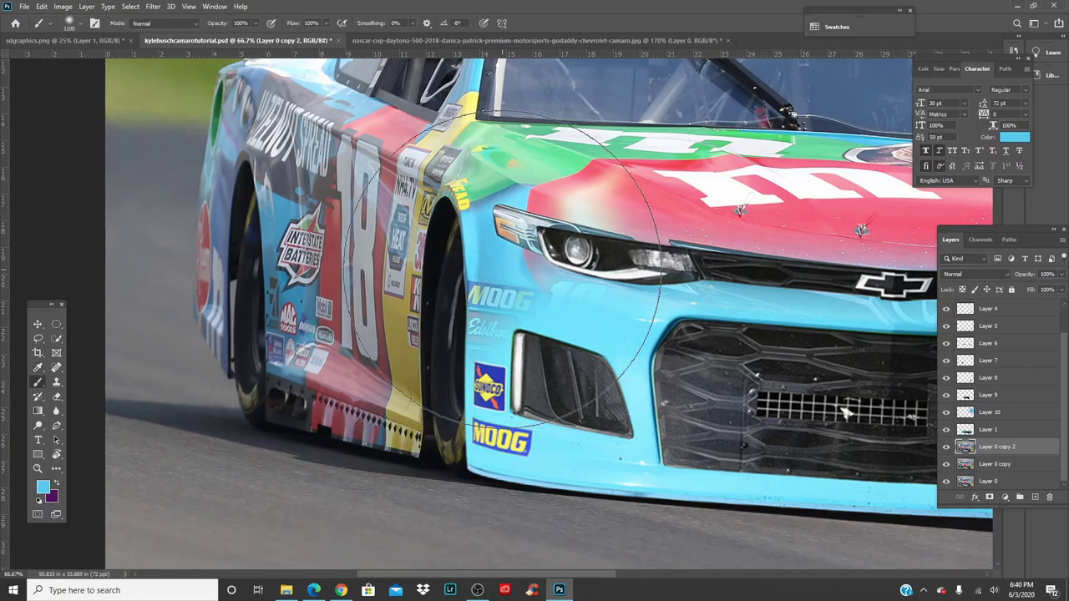
{"action": "key", "text": "bracketleft"}
{"action": "key", "text": "bracketleft"}
{"action": "key", "text": "bracketleft"}
{"action": "key", "text": "bracketleft"}
{"action": "key", "text": "bracketleft"}
{"action": "key", "text": "bracketleft"}
{"action": "key", "text": "bracketleft"}
{"action": "key", "text": "bracketleft"}
{"action": "key", "text": "bracketleft"}
{"action": "key", "text": "bracketleft"}
{"action": "key", "text": "bracketleft"}
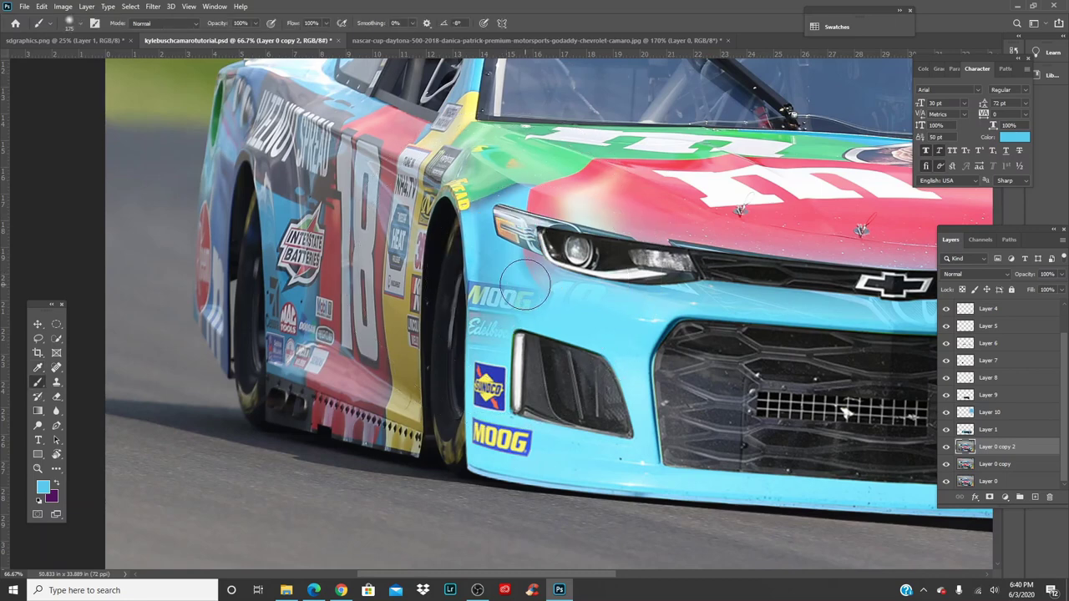
{"action": "key", "text": "bracketright"}
{"action": "right_click", "coordinate": [526, 286]}
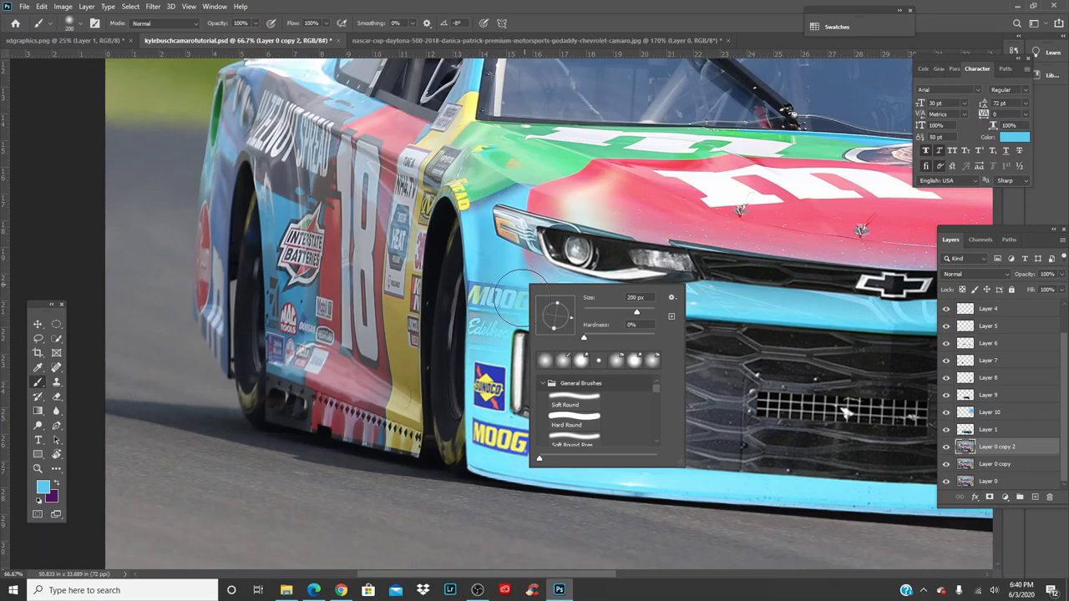
{"action": "left_click_drag", "start_coordinate": [521, 289], "coordinate": [550, 327]}
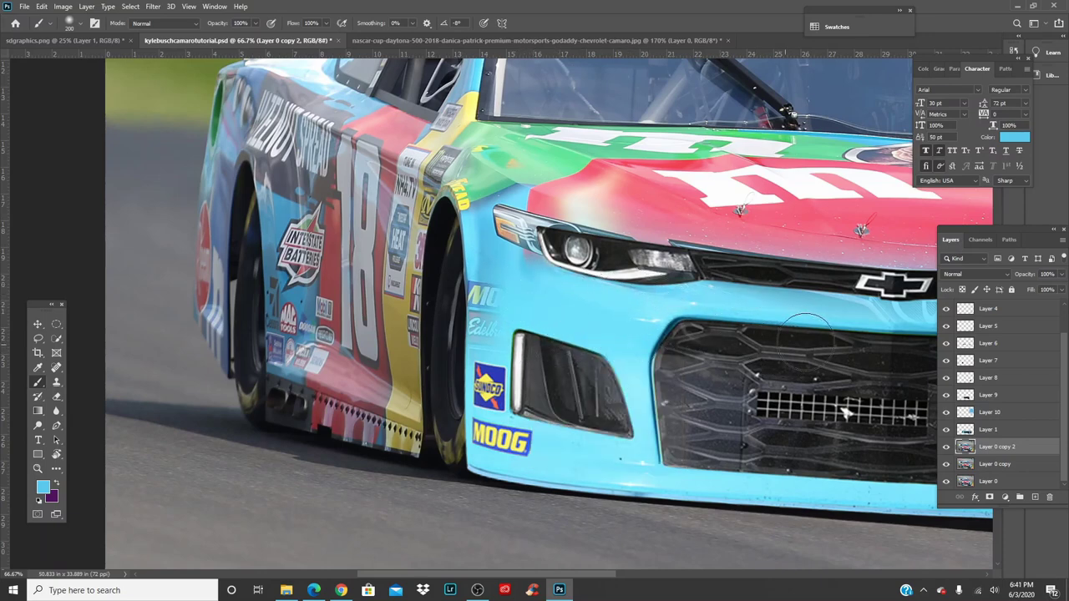
Step: Cover the remaining ghosted MOOG and Edelbrock decals along the bumper with light blue, enlarging the Brush to 700 px for a final soft dab
{"action": "scroll", "coordinate": [681, 305], "scroll_direction": "right", "scroll_amount": 6}
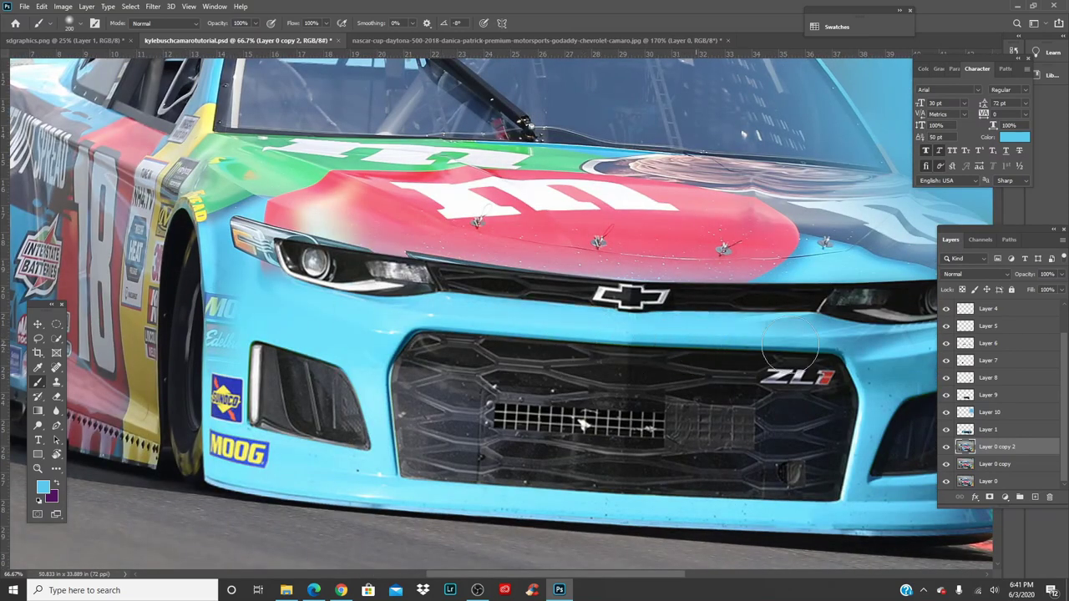
{"action": "scroll", "coordinate": [616, 343], "scroll_direction": "right", "scroll_amount": 7}
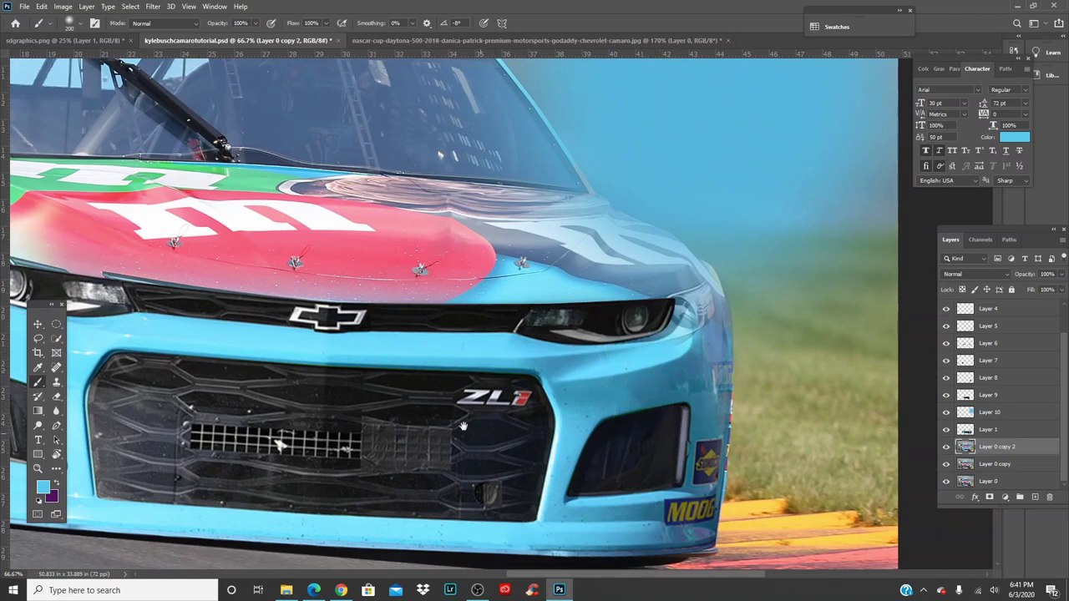
{"action": "scroll", "coordinate": [679, 416], "scroll_direction": "left", "scroll_amount": 9}
{"action": "mouse_move", "coordinate": [359, 358]}
{"action": "left_mouse_down"}
{"action": "mouse_move", "coordinate": [327, 349]}
{"action": "mouse_move", "coordinate": [318, 325]}
{"action": "mouse_move", "coordinate": [304, 334]}
{"action": "mouse_move", "coordinate": [304, 402]}
{"action": "mouse_move", "coordinate": [345, 422]}
{"action": "left_mouse_up"}
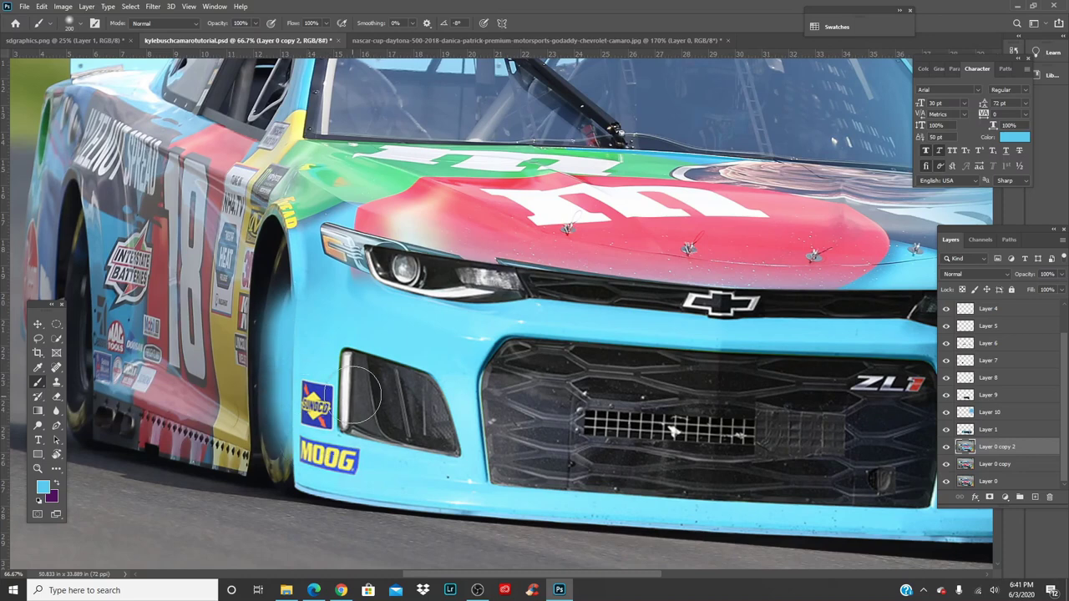
{"action": "key", "text": "bracketright"}
{"action": "key", "text": "bracketright"}
{"action": "key", "text": "bracketright"}
{"action": "key", "text": "bracketright"}
{"action": "key", "text": "bracketright"}
{"action": "key", "text": "bracketright"}
{"action": "left_click", "coordinate": [320, 363]}
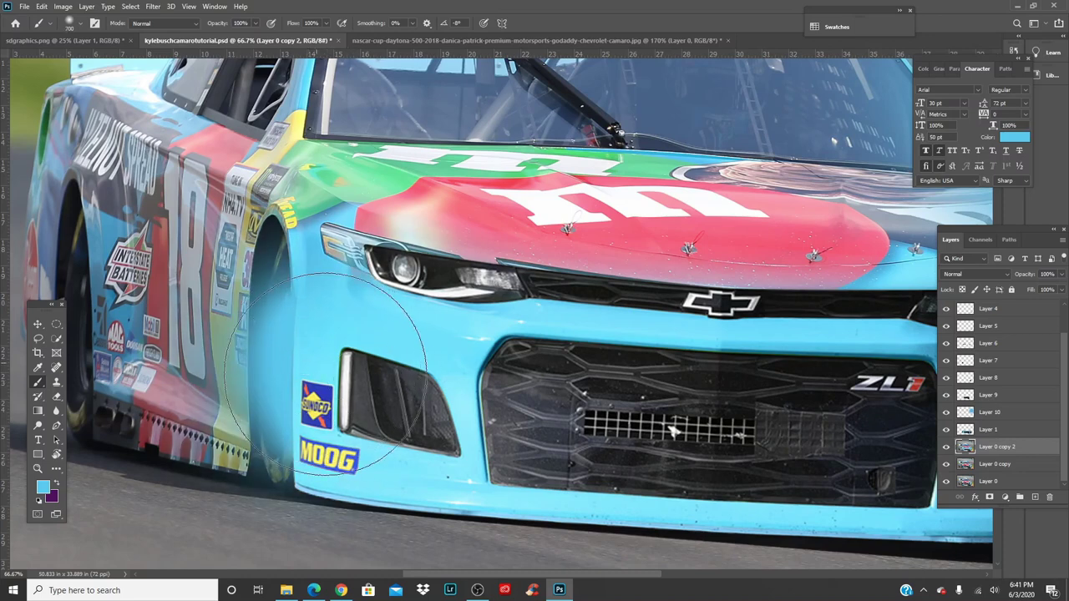
Step: Switch to the Eraser, reduce it to 100 px and give it a hard edge
{"action": "key", "text": "e"}
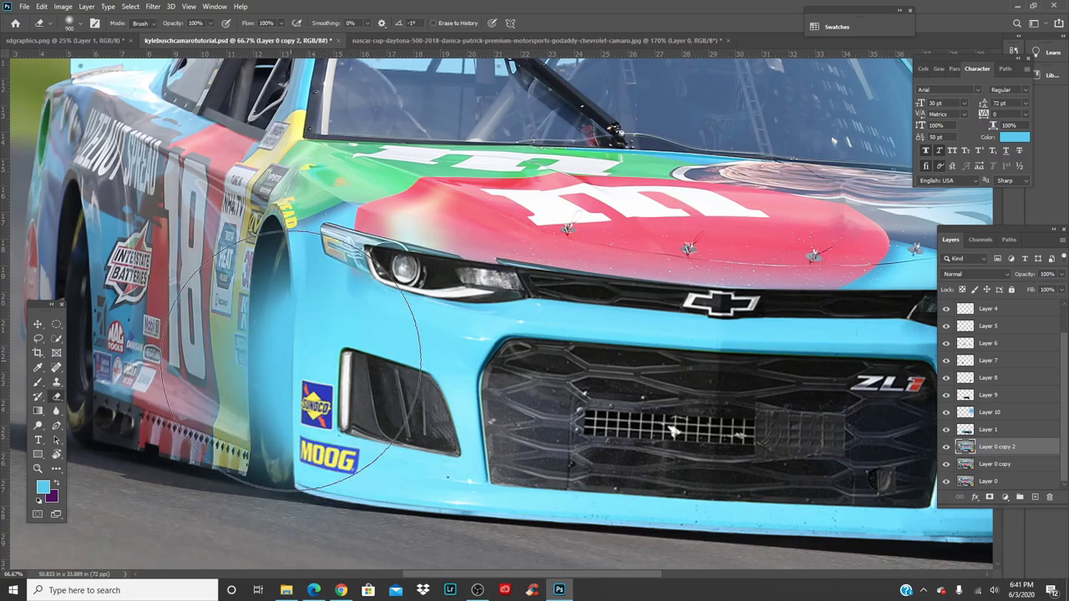
{"action": "key", "text": "bracketleft"}
{"action": "key", "text": "bracketleft"}
{"action": "key", "text": "bracketleft"}
{"action": "key", "text": "bracketleft"}
{"action": "key", "text": "bracketleft"}
{"action": "key", "text": "bracketleft"}
{"action": "key", "text": "bracketleft"}
{"action": "key", "text": "bracketleft"}
{"action": "key", "text": "bracketleft"}
{"action": "key", "text": "bracketleft"}
{"action": "key", "text": "bracketleft"}
{"action": "key", "text": "bracketleft"}
{"action": "right_click", "coordinate": [198, 235]}
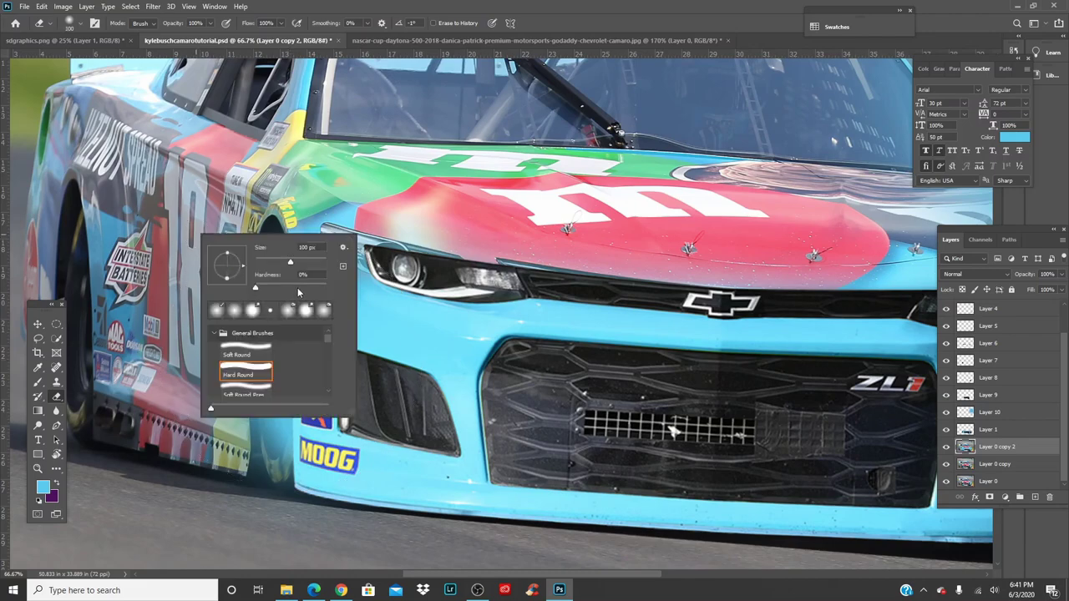
{"action": "key", "text": "Return"}
Step: Erase the blue spill in the upper part of the front wheel well with a 45 px Eraser, undoing the last stroke down the tyre
{"action": "mouse_move", "coordinate": [259, 342]}
{"action": "left_mouse_down"}
{"action": "mouse_move", "coordinate": [384, 321]}
{"action": "mouse_move", "coordinate": [418, 298]}
{"action": "left_mouse_up"}
{"action": "key", "text": "ctrl+plus"}
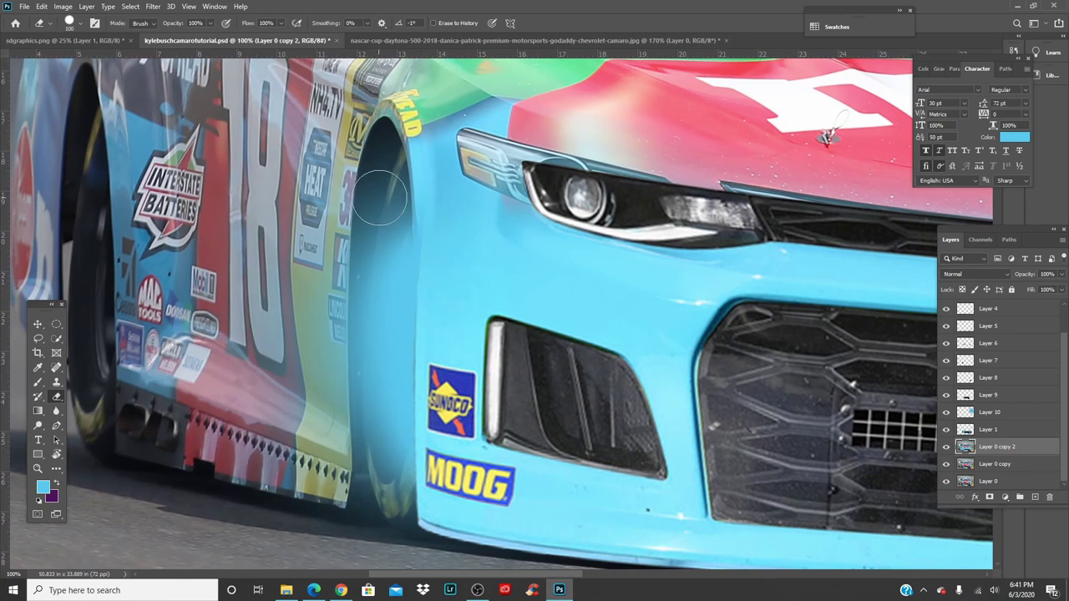
{"action": "key", "text": "bracketleft"}
{"action": "key", "text": "bracketleft"}
{"action": "key", "text": "bracketleft"}
{"action": "key", "text": "bracketleft"}
{"action": "key", "text": "bracketleft"}
{"action": "left_click", "coordinate": [384, 133]}
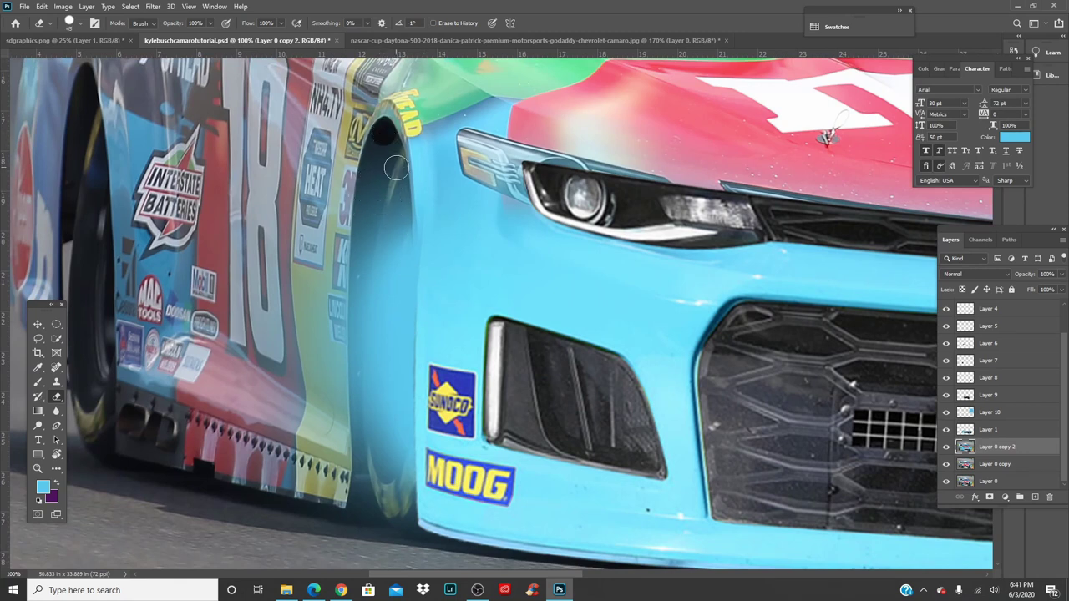
{"action": "left_click_drag", "start_coordinate": [395, 168], "coordinate": [402, 242]}
{"action": "left_click_drag", "start_coordinate": [403, 321], "coordinate": [402, 352]}
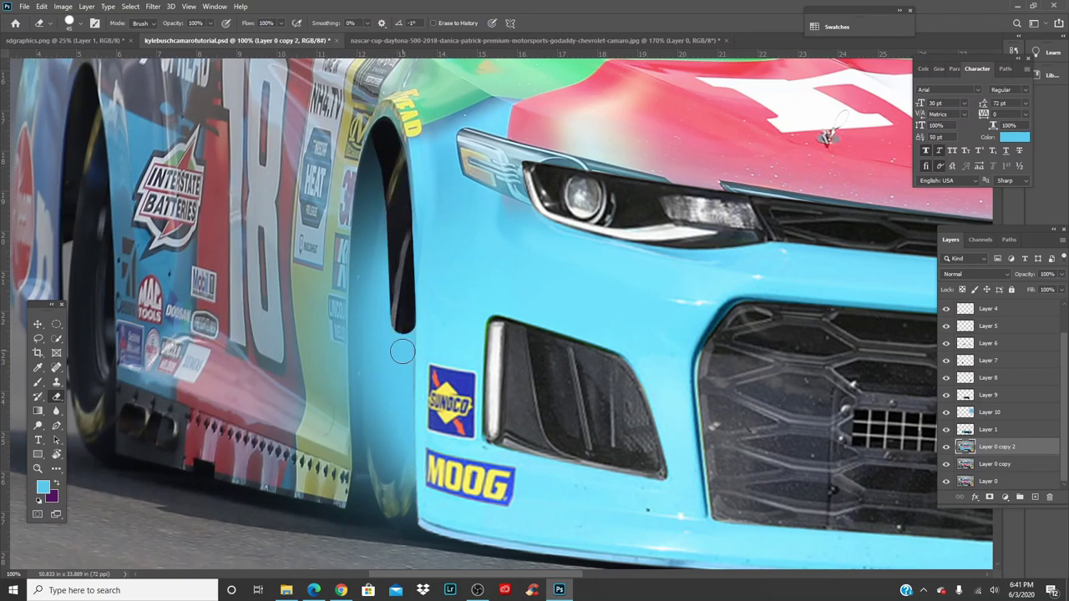
{"action": "key", "text": "ctrl+z"}
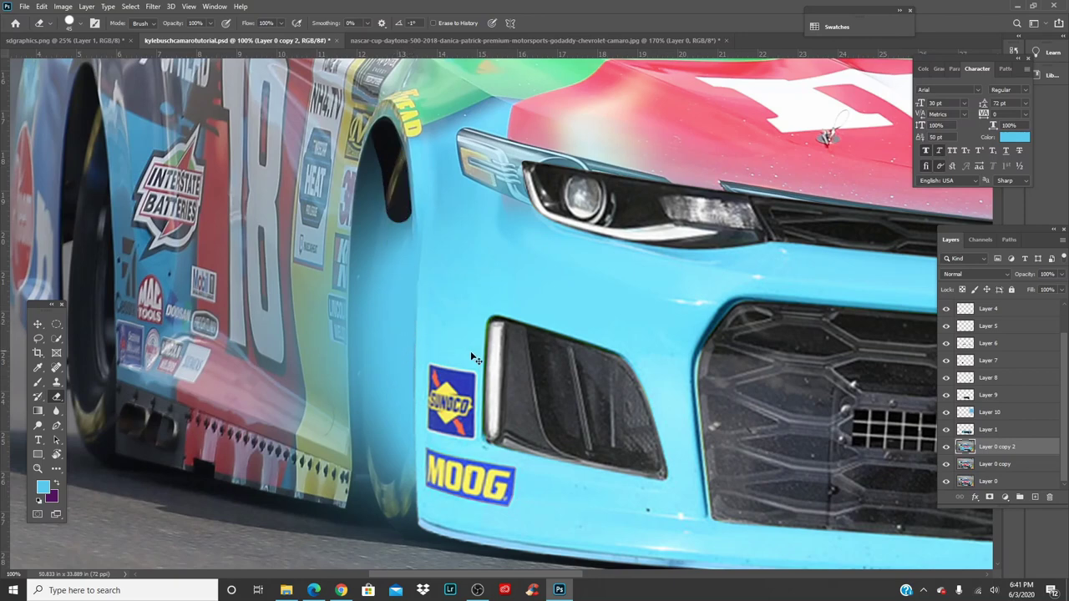
Step: Lower Layer 0 copy 2 to 20% opacity, erase along the front tyre beside the bumper edge, and restore the opacity to 100%
{"action": "left_click", "coordinate": [1061, 275]}
{"action": "left_click", "coordinate": [1020, 288]}
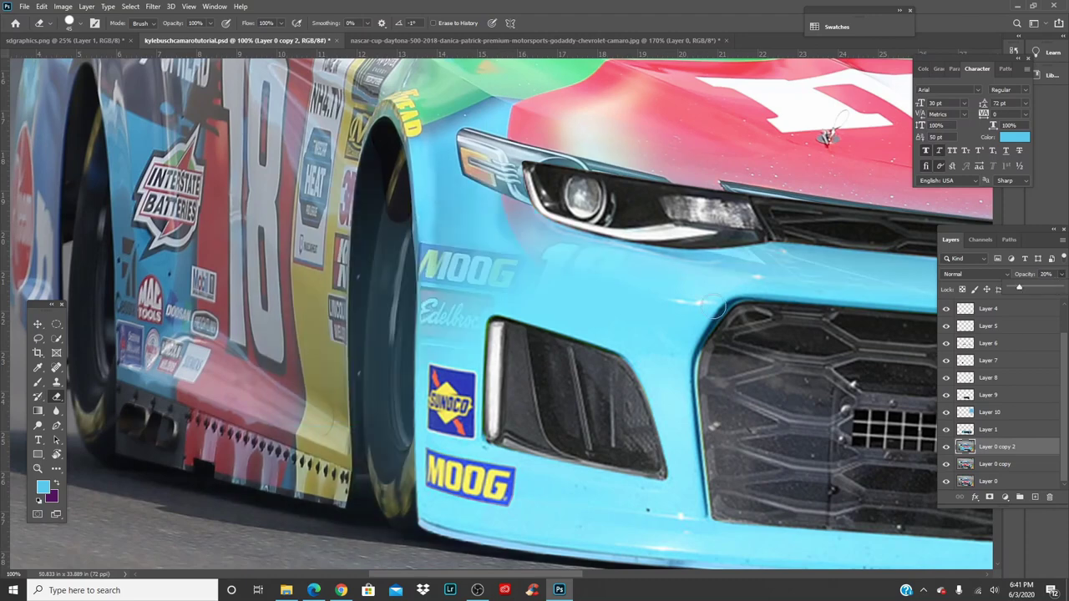
{"action": "left_click", "coordinate": [398, 197]}
{"action": "left_click_drag", "start_coordinate": [400, 235], "coordinate": [397, 420]}
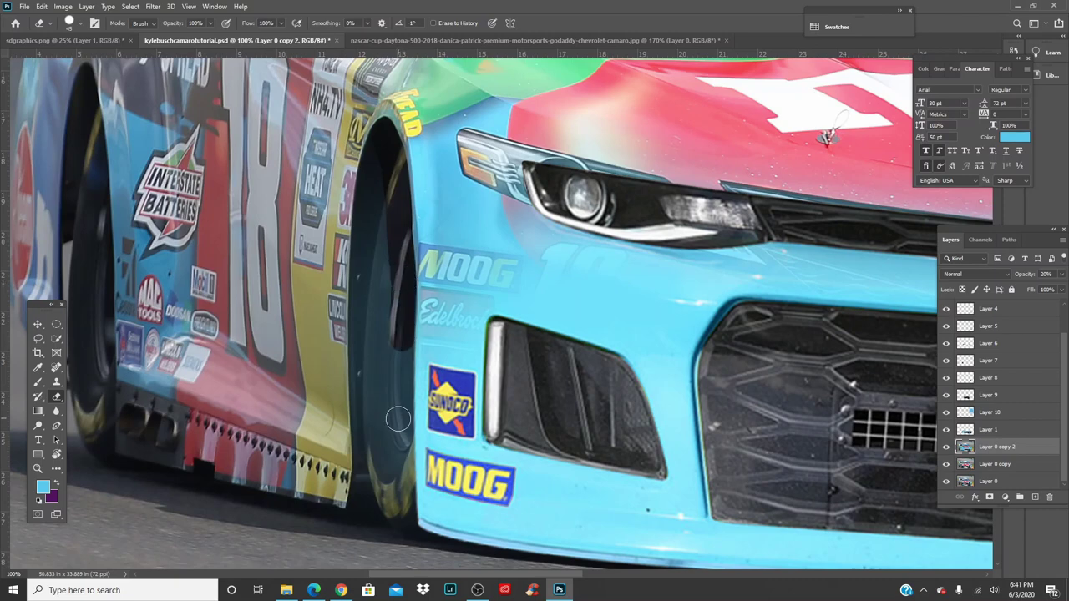
{"action": "left_click_drag", "start_coordinate": [402, 377], "coordinate": [398, 433]}
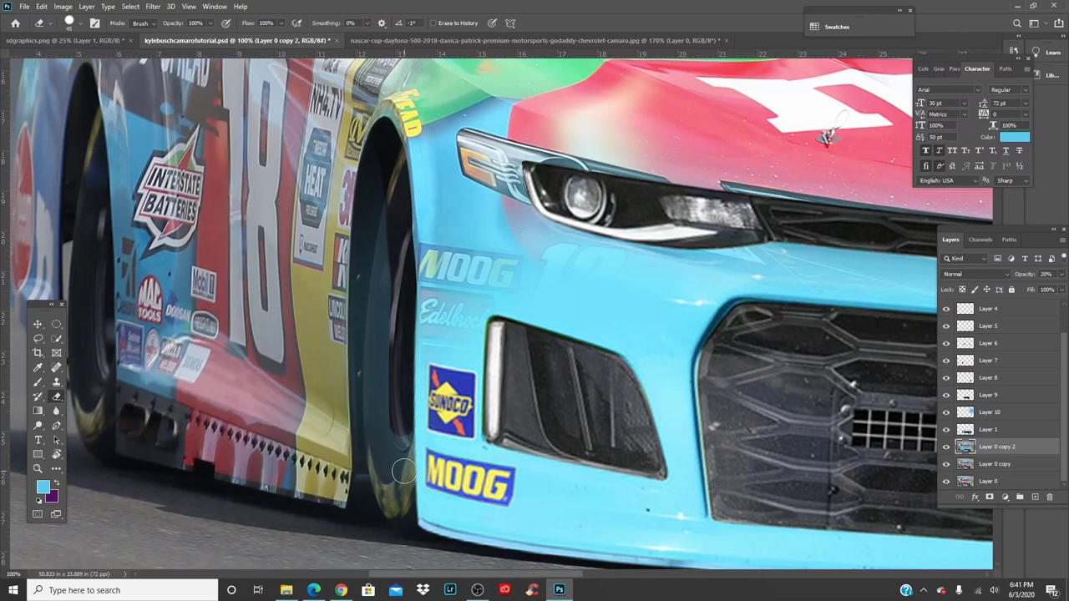
{"action": "left_click_drag", "start_coordinate": [403, 472], "coordinate": [403, 526]}
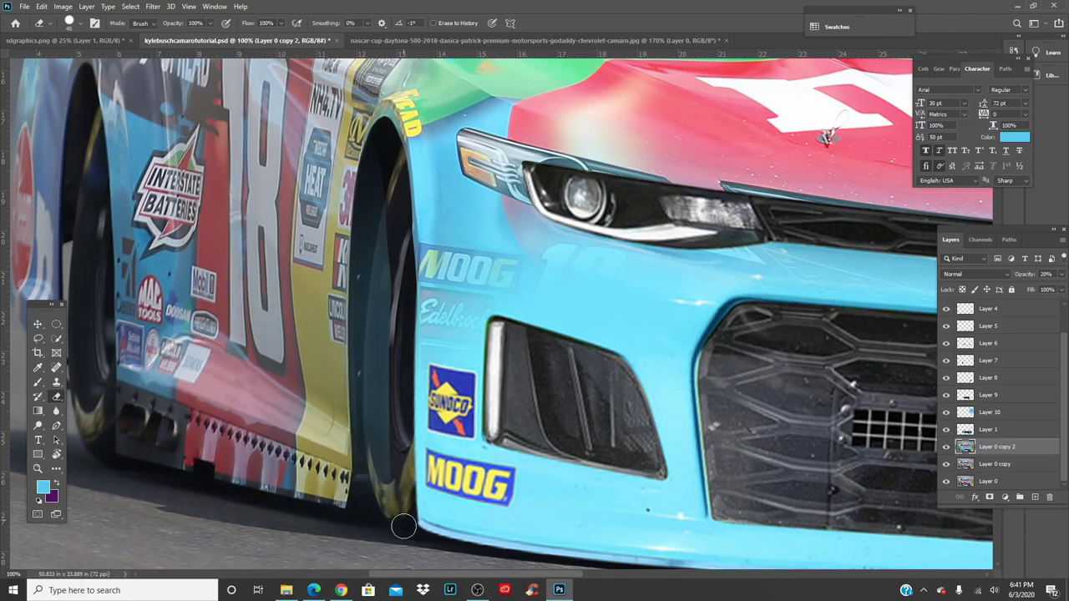
{"action": "left_click", "coordinate": [1062, 275]}
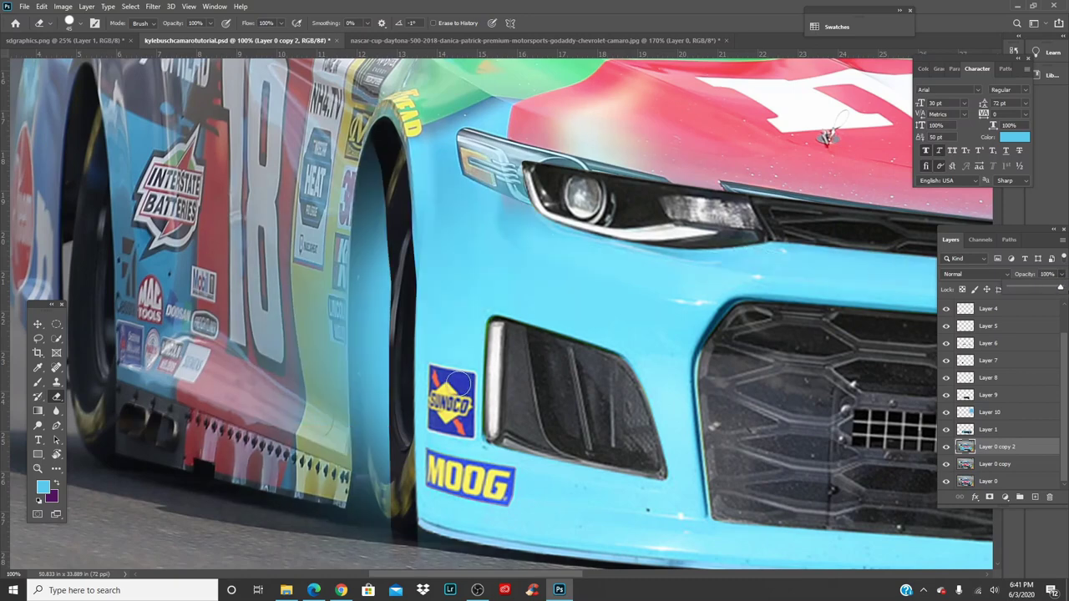
Step: Erase the remaining blue haze over the front tyre and the car's side panel with the Eraser enlarged to 250 px
{"action": "left_click", "coordinate": [459, 384]}
{"action": "key", "text": "bracketright"}
{"action": "key", "text": "bracketright"}
{"action": "key", "text": "bracketright"}
{"action": "key", "text": "bracketright"}
{"action": "key", "text": "bracketright"}
{"action": "key", "text": "bracketright"}
{"action": "key", "text": "bracketright"}
{"action": "key", "text": "bracketright"}
{"action": "key", "text": "bracketright"}
{"action": "key", "text": "bracketright"}
{"action": "key", "text": "bracketright"}
{"action": "mouse_move", "coordinate": [316, 157]}
{"action": "left_mouse_down"}
{"action": "mouse_move", "coordinate": [329, 312]}
{"action": "mouse_move", "coordinate": [269, 398]}
{"action": "mouse_move", "coordinate": [180, 330]}
{"action": "mouse_move", "coordinate": [210, 394]}
{"action": "left_mouse_up"}
{"action": "left_click_drag", "start_coordinate": [365, 295], "coordinate": [395, 64]}
{"action": "left_click_drag", "start_coordinate": [371, 138], "coordinate": [374, 366]}
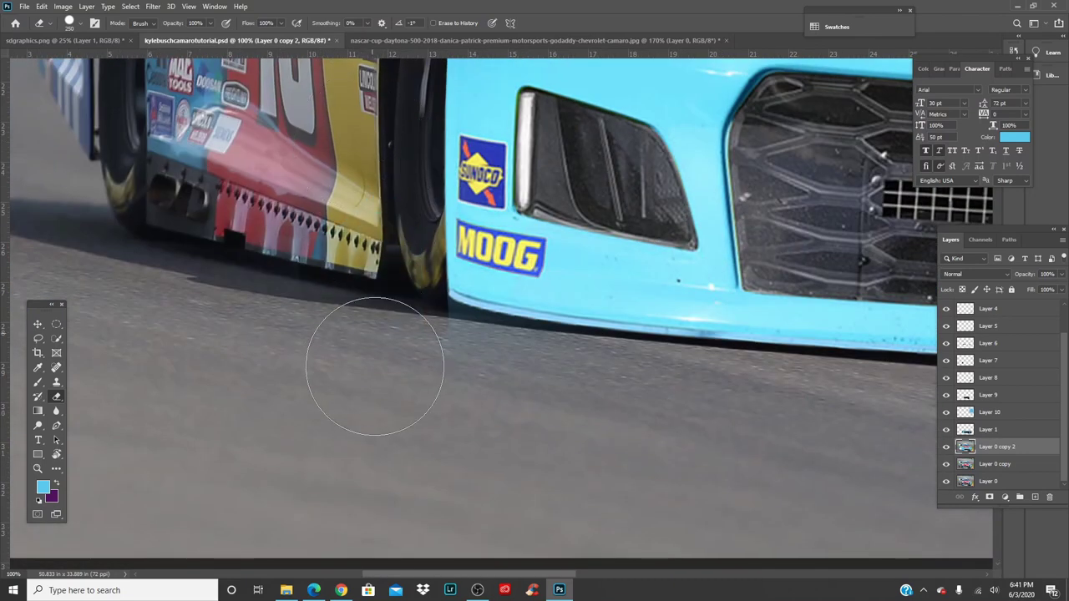
Step: Erase the blue haze from the asphalt beneath the bumper corner near the front wheel
{"action": "left_click", "coordinate": [422, 355]}
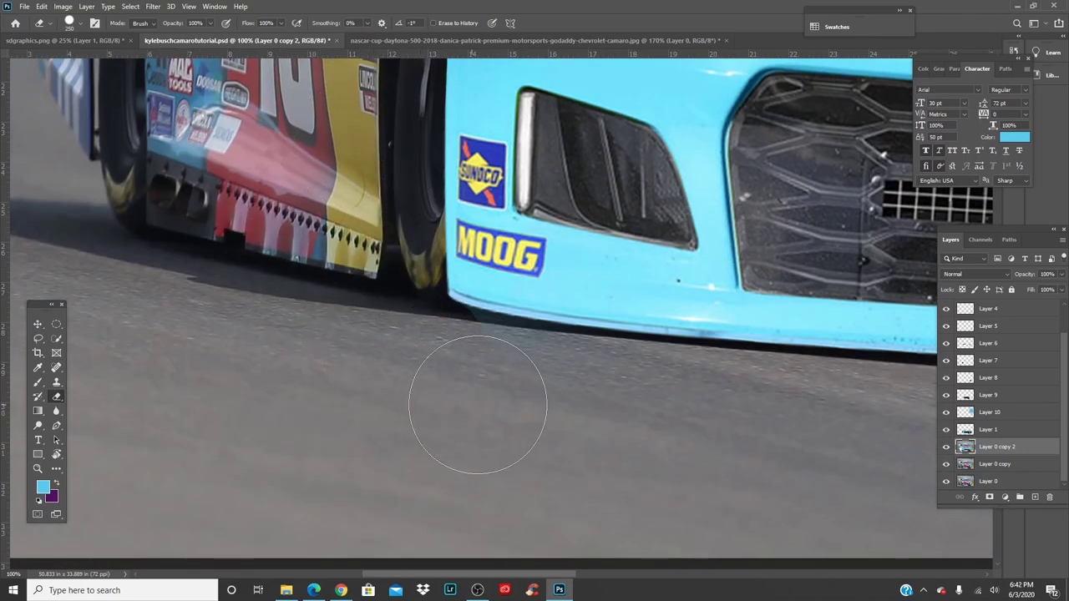
{"action": "left_click", "coordinate": [458, 370]}
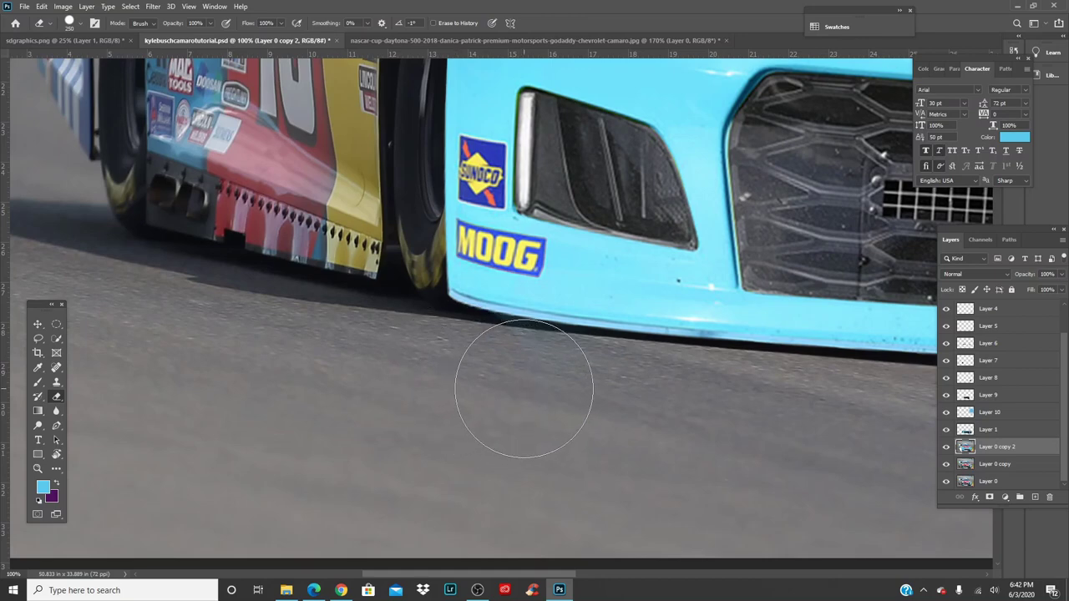
{"action": "left_click", "coordinate": [525, 387]}
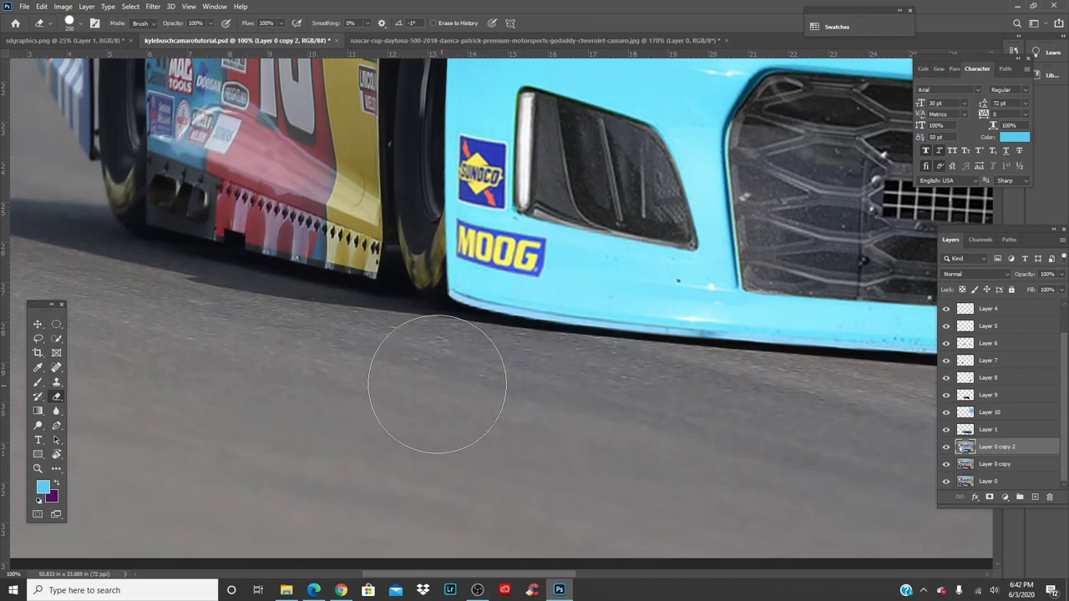
{"action": "left_click_drag", "start_coordinate": [454, 219], "coordinate": [406, 334]}
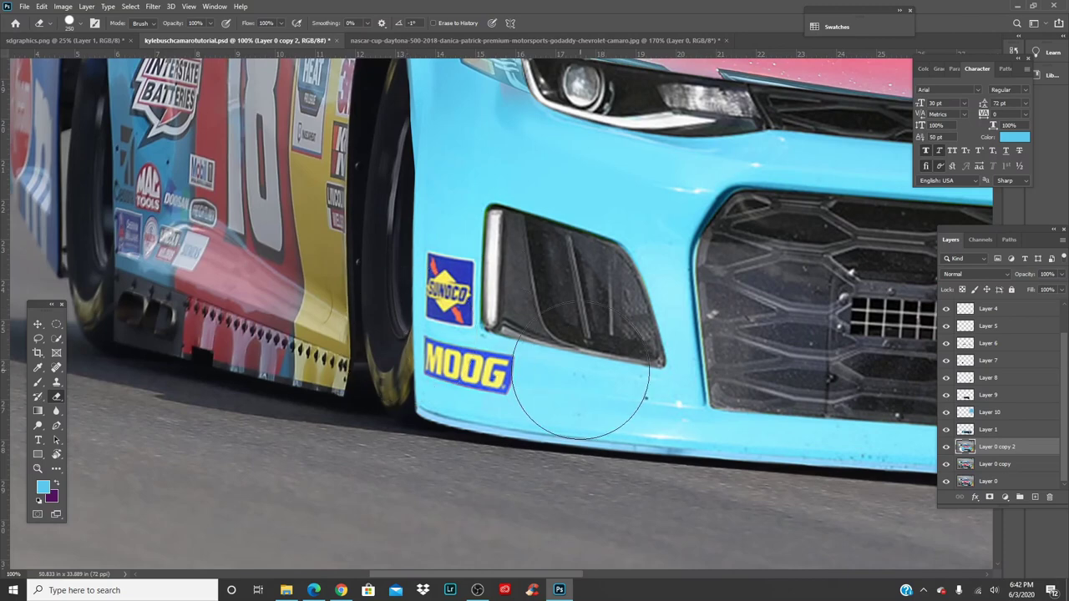
Step: Examine the cleaned wheel edge and the Sunoco and MOOG decals beside the fog light vent up close
{"action": "key", "text": "ctrl+0"}
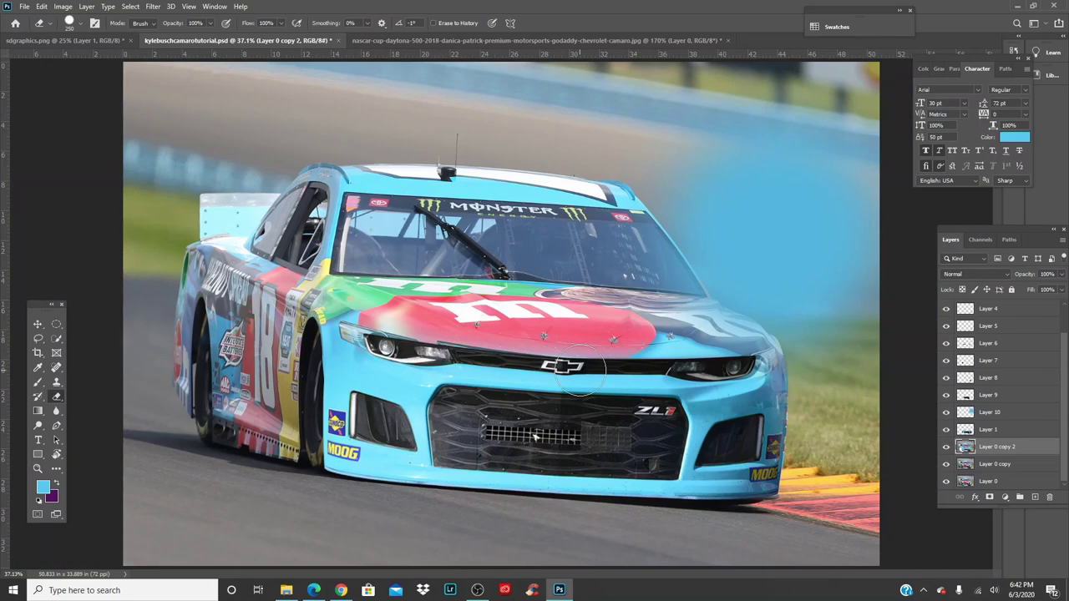
{"action": "key", "text": "ctrl+plus"}
{"action": "key", "text": "ctrl+plus"}
{"action": "key", "text": "ctrl+plus"}
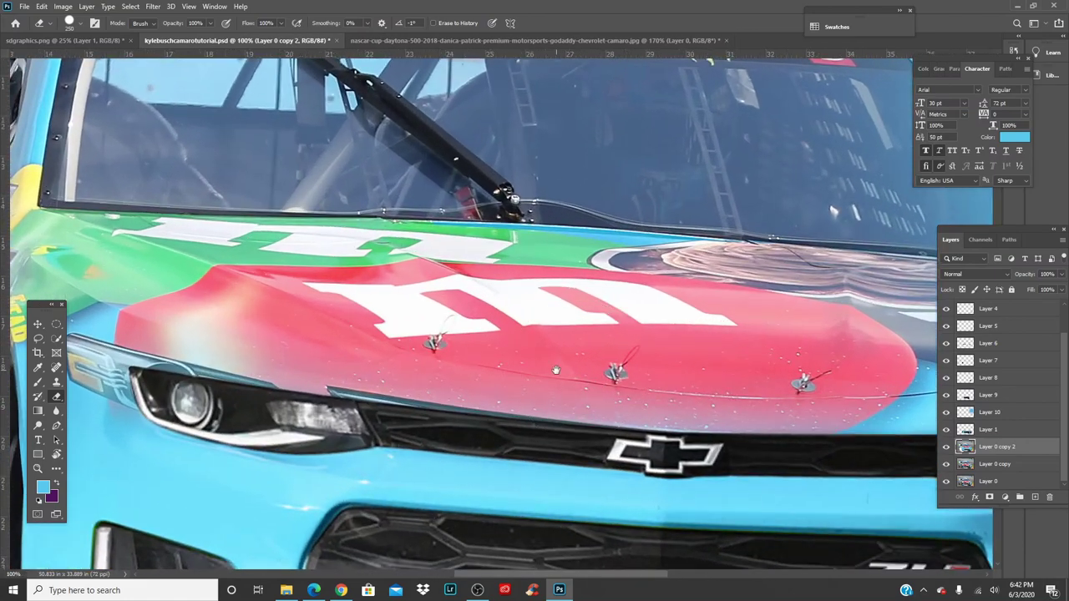
{"action": "left_click_drag", "start_coordinate": [276, 503], "coordinate": [623, 337]}
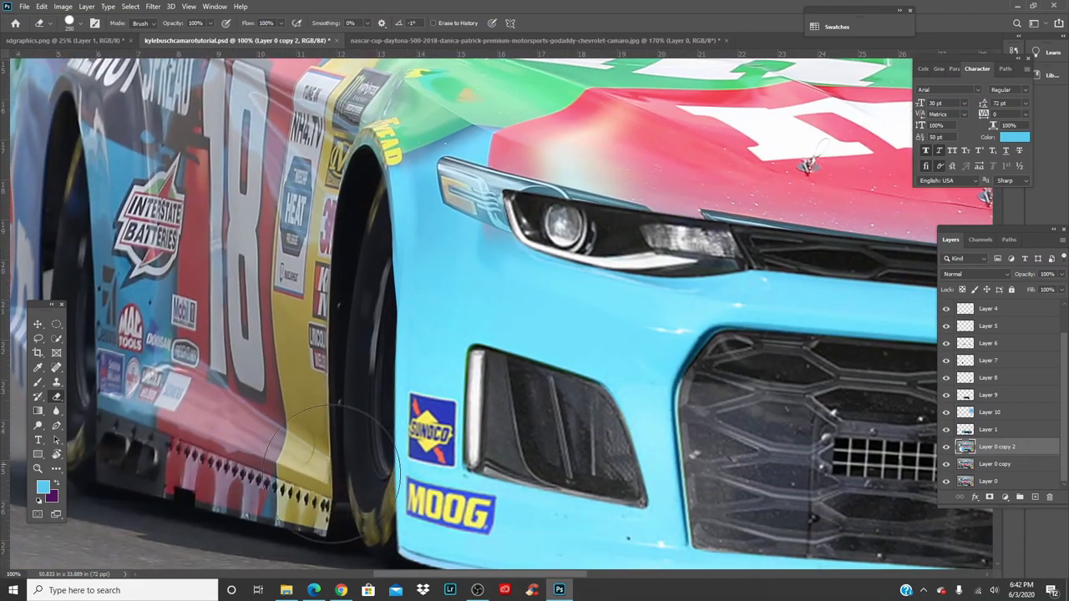
{"action": "key", "text": "v"}
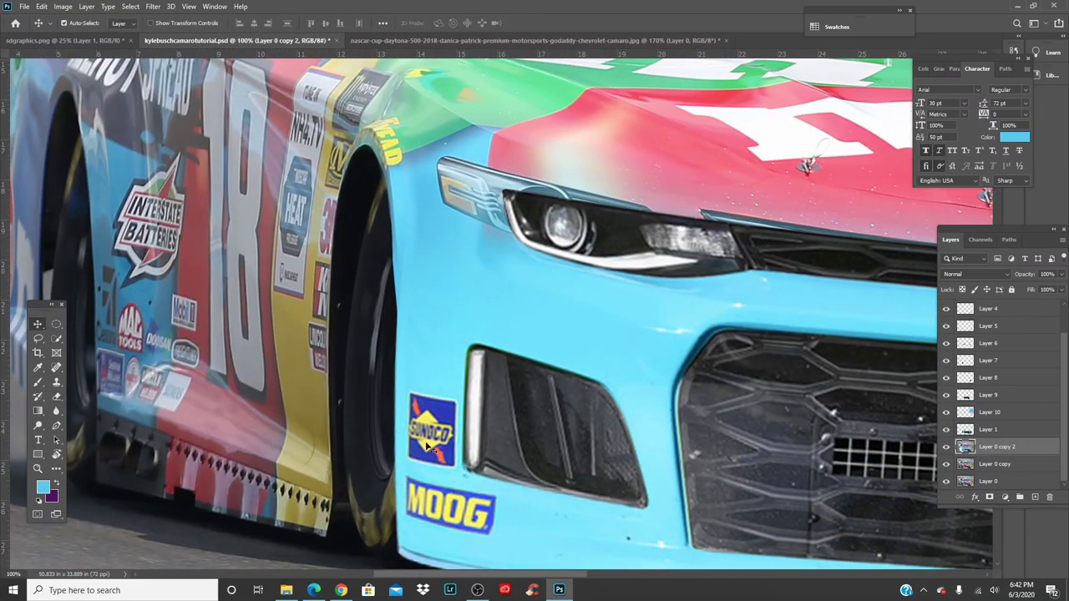
{"action": "left_click", "coordinate": [475, 515]}
{"action": "key", "text": "ctrl+plus"}
{"action": "key", "text": "ctrl+plus"}
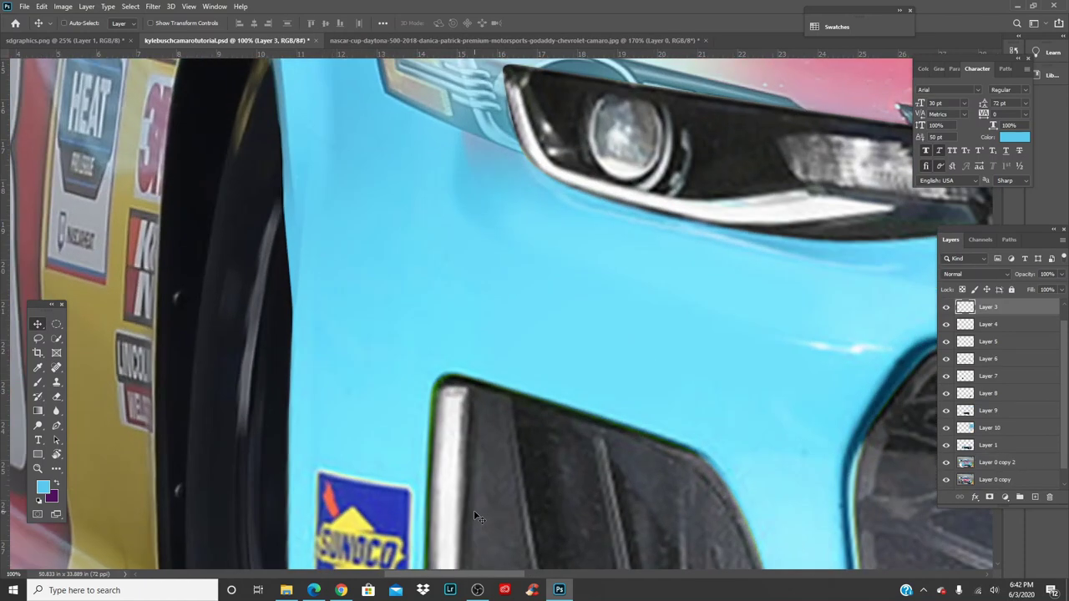
{"action": "left_click_drag", "start_coordinate": [490, 421], "coordinate": [501, 230]}
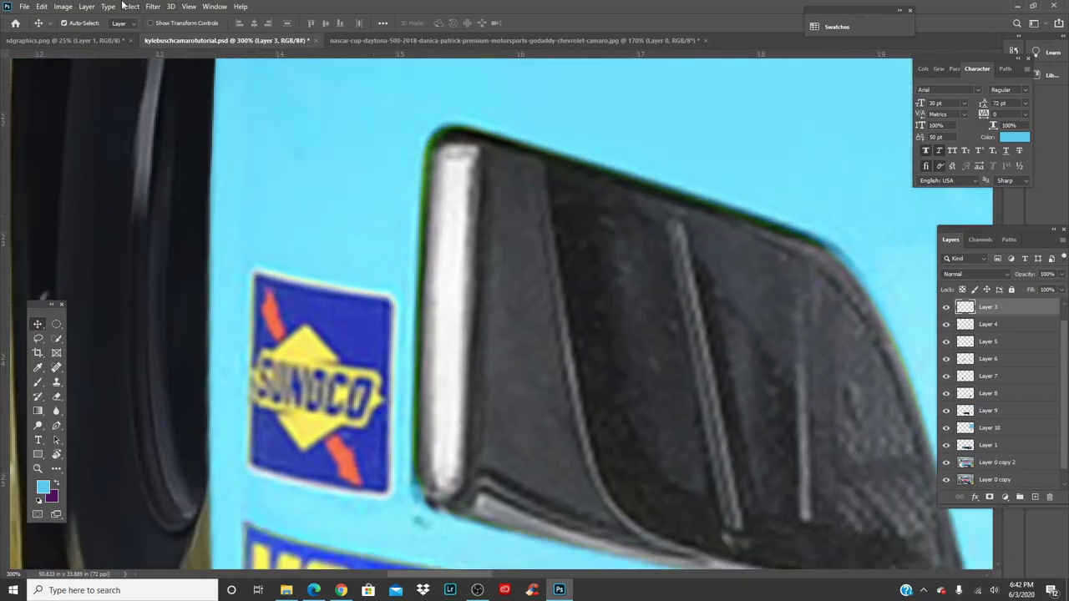
{"action": "left_click", "coordinate": [62, 6]}
{"action": "mouse_move", "coordinate": [104, 38]}
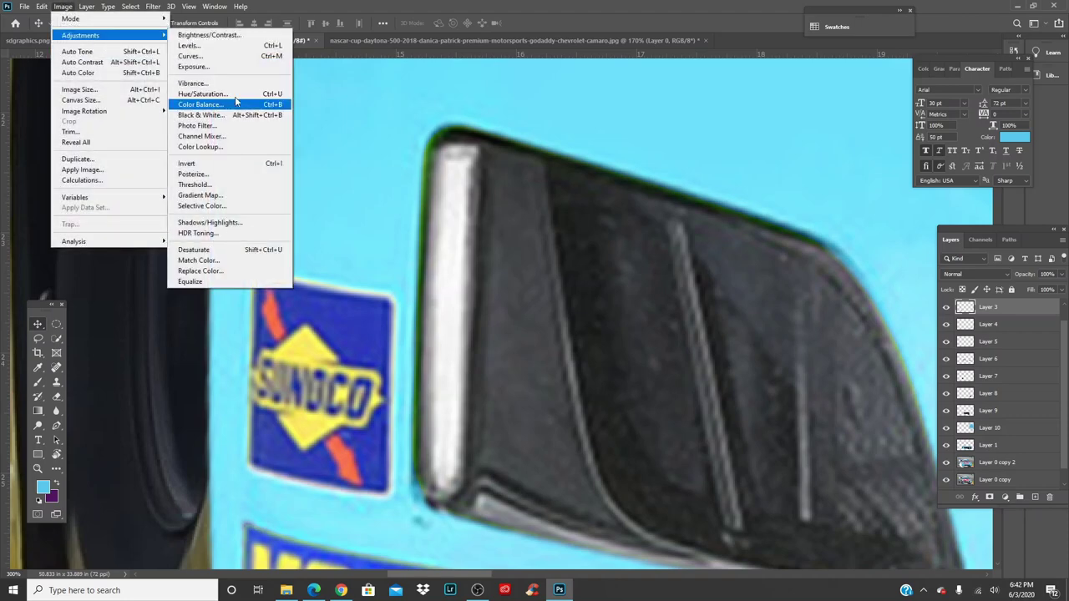
{"action": "left_click", "coordinate": [435, 297]}
{"action": "left_click_drag", "start_coordinate": [406, 393], "coordinate": [479, 204]}
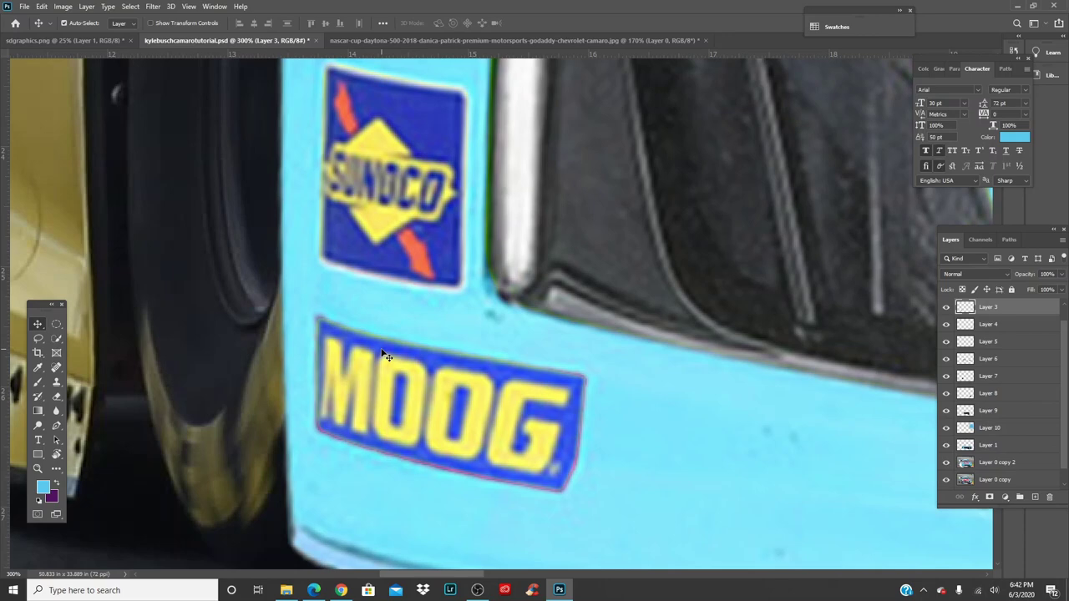
{"action": "key", "text": "ctrl+0"}
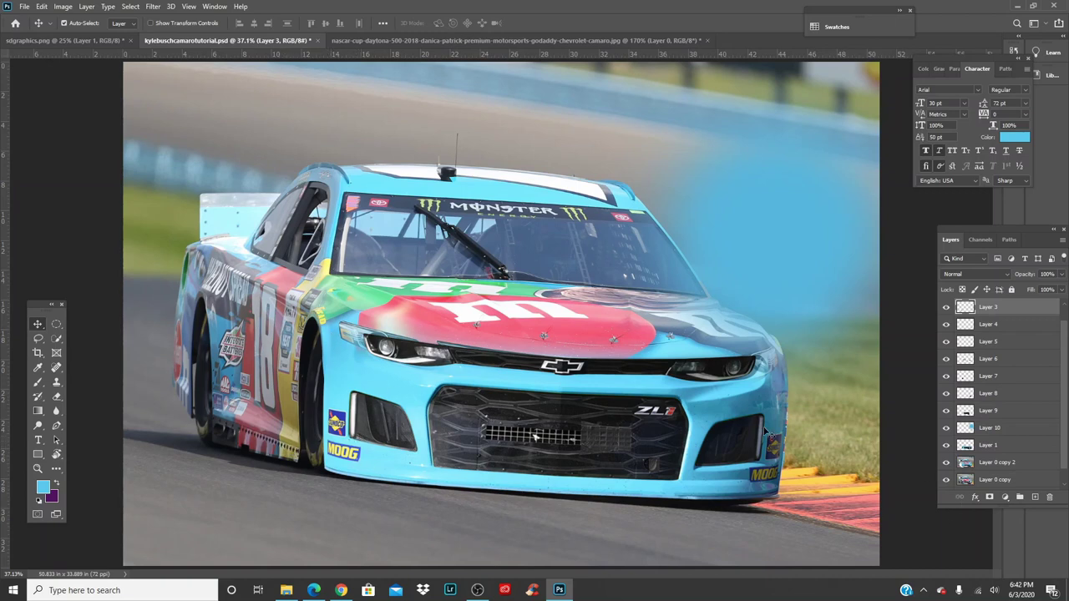
Step: Select Layer 0 copy 2 and sample the muted blue at the car's outer edge beside the grass
{"action": "left_click", "coordinate": [787, 418]}
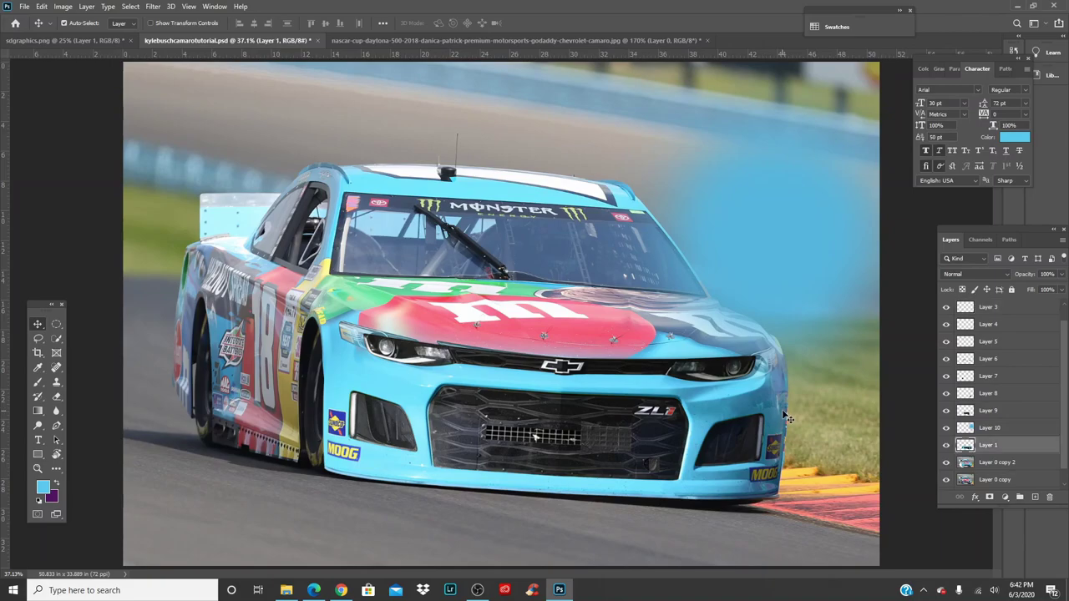
{"action": "left_click", "coordinate": [995, 462]}
{"action": "key", "text": "ctrl+1"}
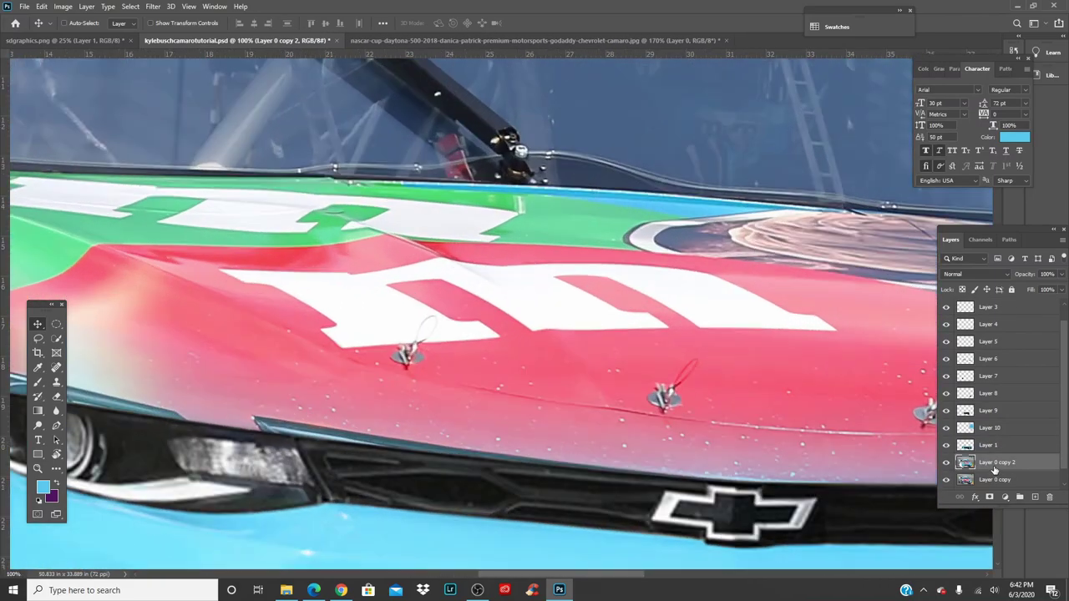
{"action": "key", "text": "ctrl+plus"}
{"action": "left_click_drag", "start_coordinate": [859, 465], "coordinate": [309, 196]}
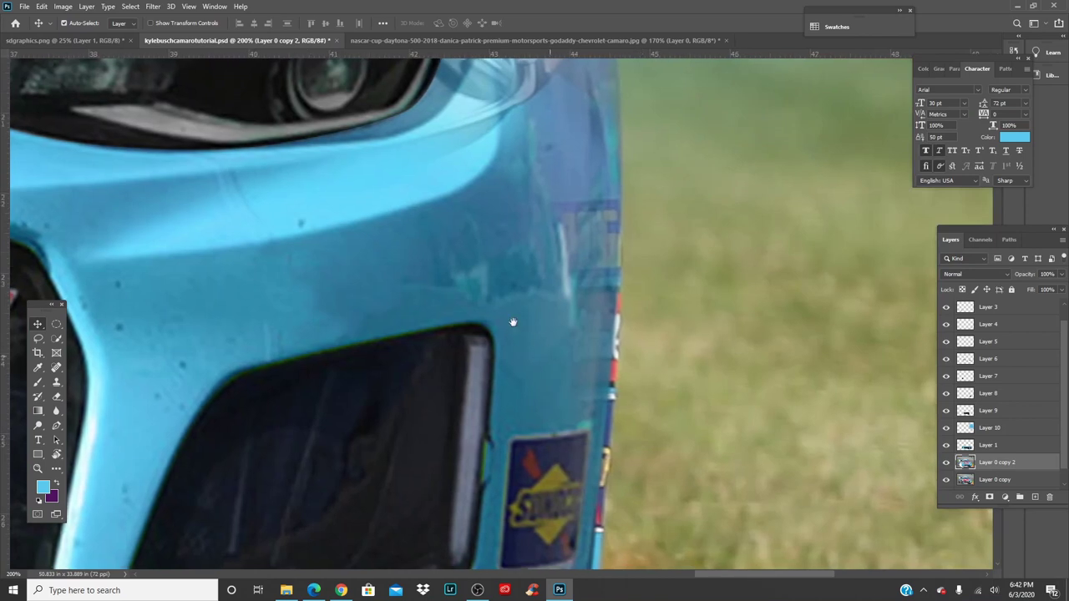
{"action": "key", "text": "b"}
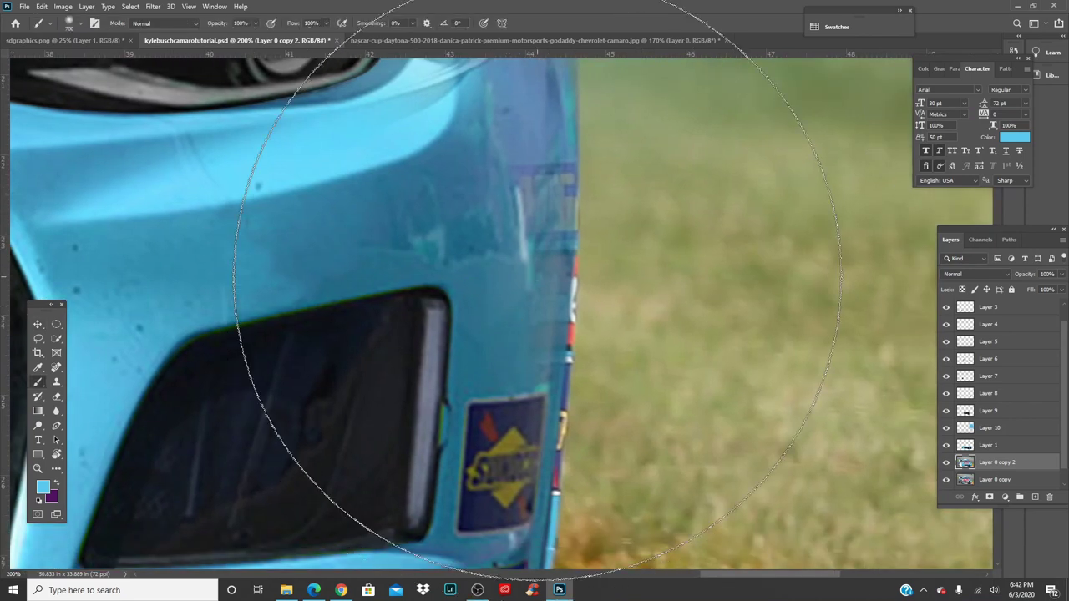
{"action": "key", "text": "i"}
{"action": "left_click", "coordinate": [565, 180]}
{"action": "key", "text": "b"}
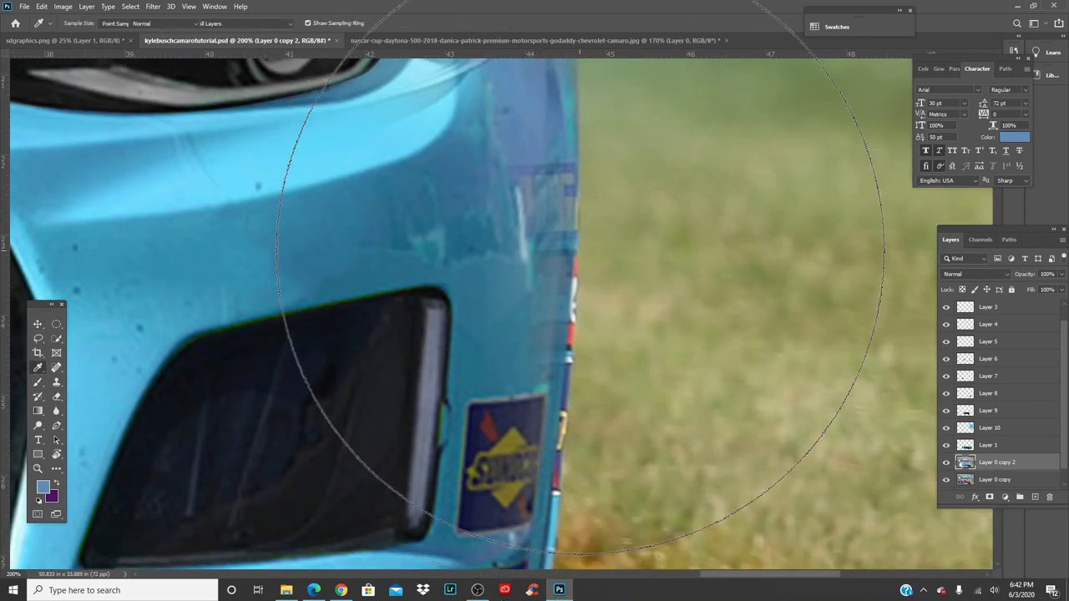
Step: Paint the muted blue over the original decals along the car's grass-side edge down to the MOOG decal with a soft 150 px Brush
{"action": "key", "text": "bracketleft"}
{"action": "key", "text": "bracketleft"}
{"action": "key", "text": "bracketleft"}
{"action": "key", "text": "bracketleft"}
{"action": "key", "text": "bracketleft"}
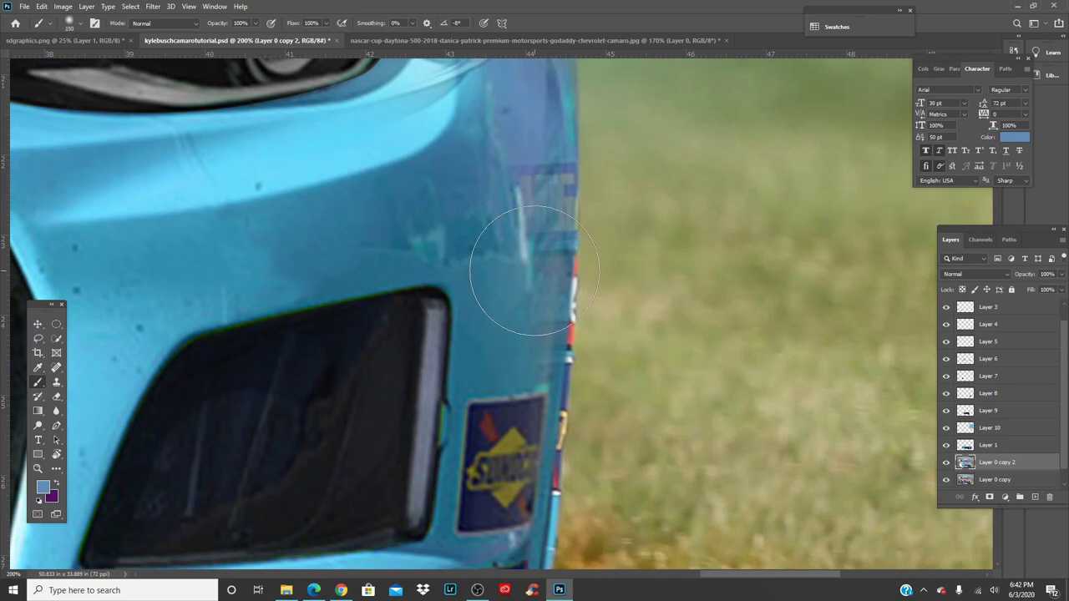
{"action": "mouse_move", "coordinate": [537, 215]}
{"action": "left_mouse_down"}
{"action": "mouse_move", "coordinate": [528, 371]}
{"action": "mouse_move", "coordinate": [546, 197]}
{"action": "mouse_move", "coordinate": [549, 410]}
{"action": "left_mouse_up"}
{"action": "key", "text": "space"}
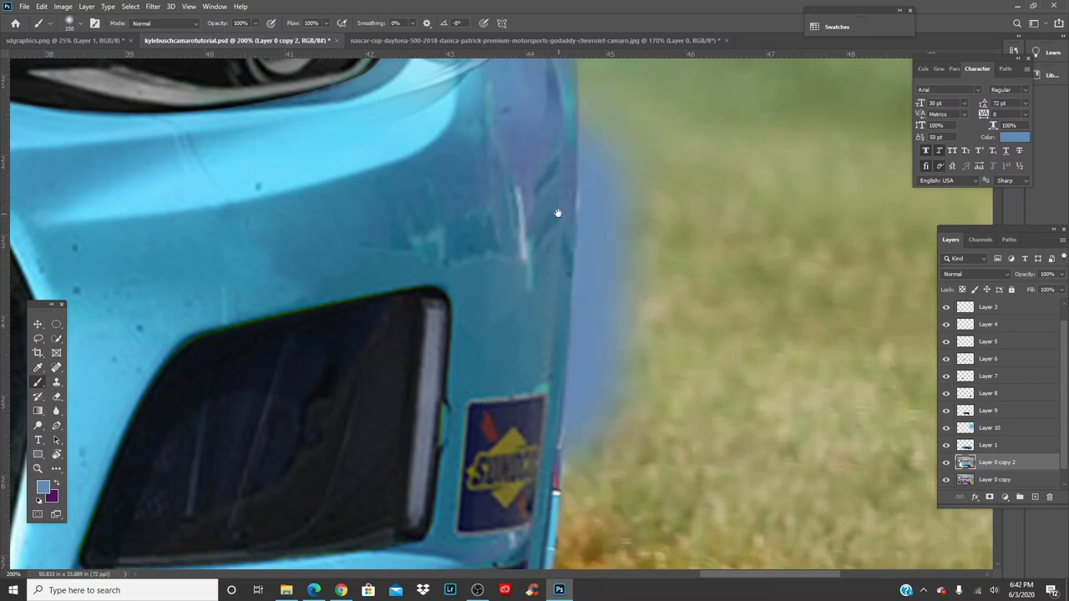
{"action": "mouse_move", "coordinate": [558, 215]}
{"action": "left_mouse_down"}
{"action": "mouse_move", "coordinate": [546, 416]}
{"action": "mouse_move", "coordinate": [524, 284]}
{"action": "mouse_move", "coordinate": [453, 394]}
{"action": "mouse_move", "coordinate": [310, 346]}
{"action": "mouse_move", "coordinate": [322, 262]}
{"action": "mouse_move", "coordinate": [474, 277]}
{"action": "mouse_move", "coordinate": [466, 470]}
{"action": "mouse_move", "coordinate": [494, 189]}
{"action": "left_mouse_up"}
{"action": "key", "text": "space"}
{"action": "left_click_drag", "start_coordinate": [685, 461], "coordinate": [618, 298]}
{"action": "mouse_move", "coordinate": [571, 154]}
{"action": "left_mouse_down"}
{"action": "mouse_move", "coordinate": [513, 333]}
{"action": "mouse_move", "coordinate": [531, 327]}
{"action": "mouse_move", "coordinate": [512, 397]}
{"action": "left_mouse_up"}
{"action": "key", "text": "space"}
{"action": "left_click_drag", "start_coordinate": [557, 426], "coordinate": [557, 312]}
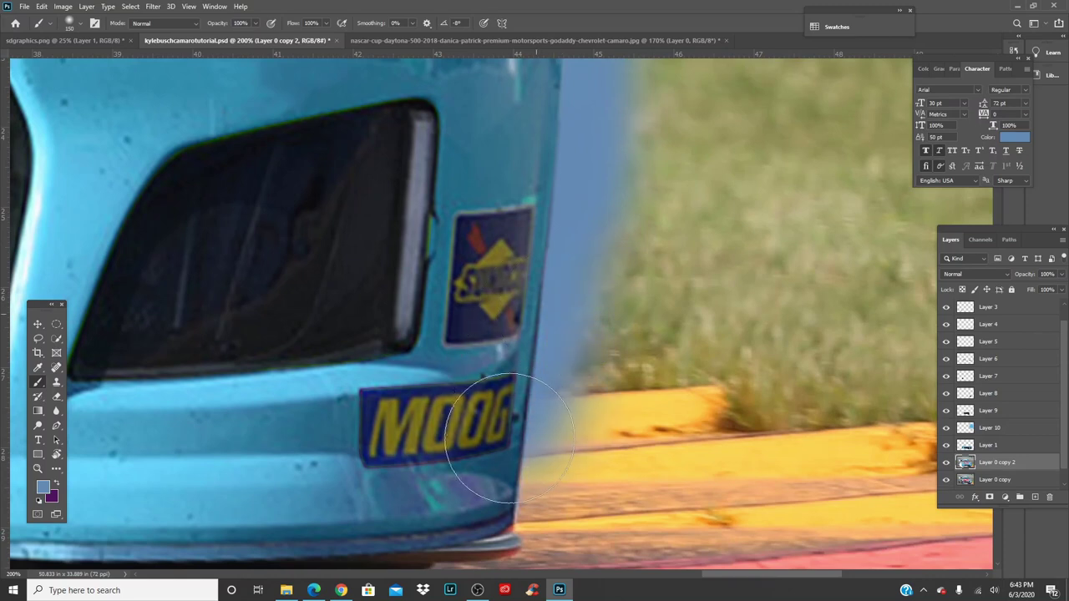
{"action": "left_click_drag", "start_coordinate": [529, 389], "coordinate": [505, 552]}
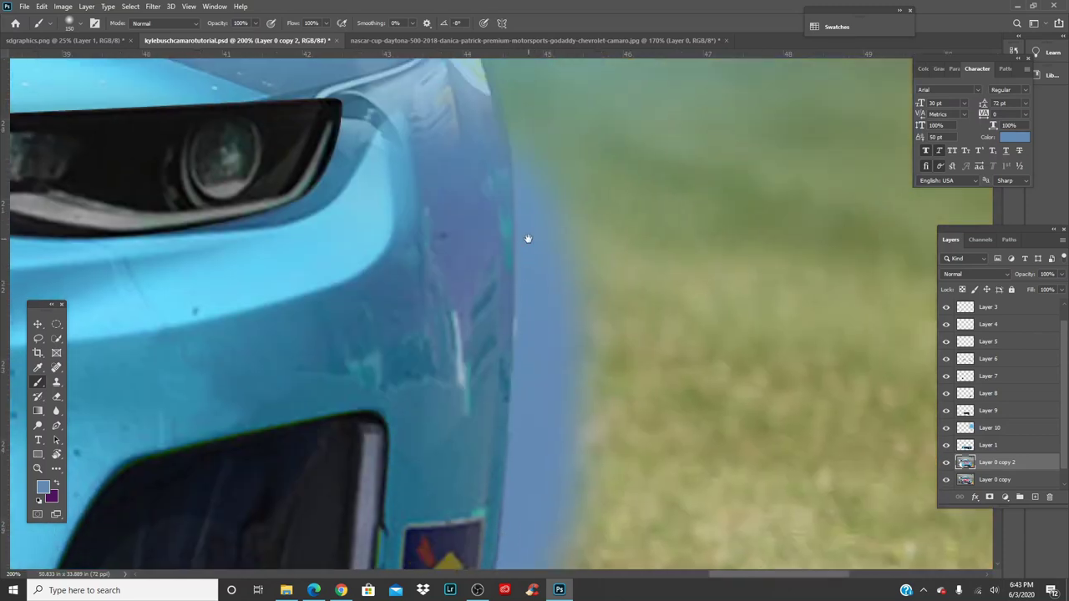
Step: Set the Eraser to a hard 40 px tip and lower Layer 0 copy 2's opacity to 58%
{"action": "key", "text": "e"}
{"action": "key", "text": "bracketleft"}
{"action": "key", "text": "bracketleft"}
{"action": "key", "text": "bracketleft"}
{"action": "key", "text": "bracketleft"}
{"action": "key", "text": "bracketleft"}
{"action": "key", "text": "bracketleft"}
{"action": "key", "text": "bracketleft"}
{"action": "key", "text": "bracketleft"}
{"action": "key", "text": "bracketleft"}
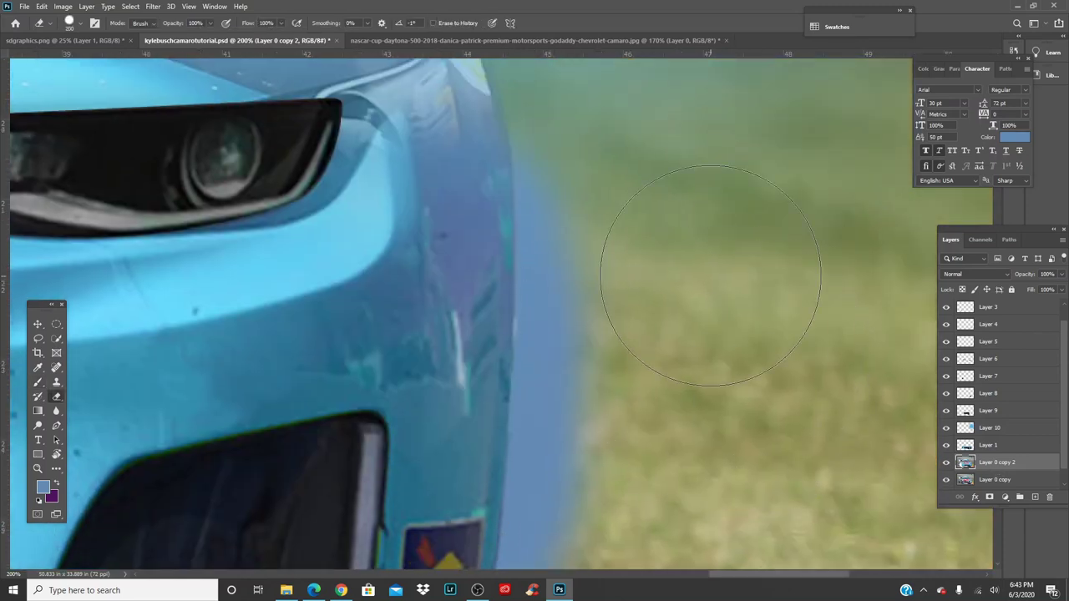
{"action": "right_click", "coordinate": [709, 226]}
{"action": "left_click", "coordinate": [664, 169]}
{"action": "key", "text": "bracketleft"}
{"action": "key", "text": "bracketleft"}
{"action": "left_click_drag", "start_coordinate": [594, 186], "coordinate": [691, 238]}
{"action": "left_click_drag", "start_coordinate": [599, 108], "coordinate": [640, 230]}
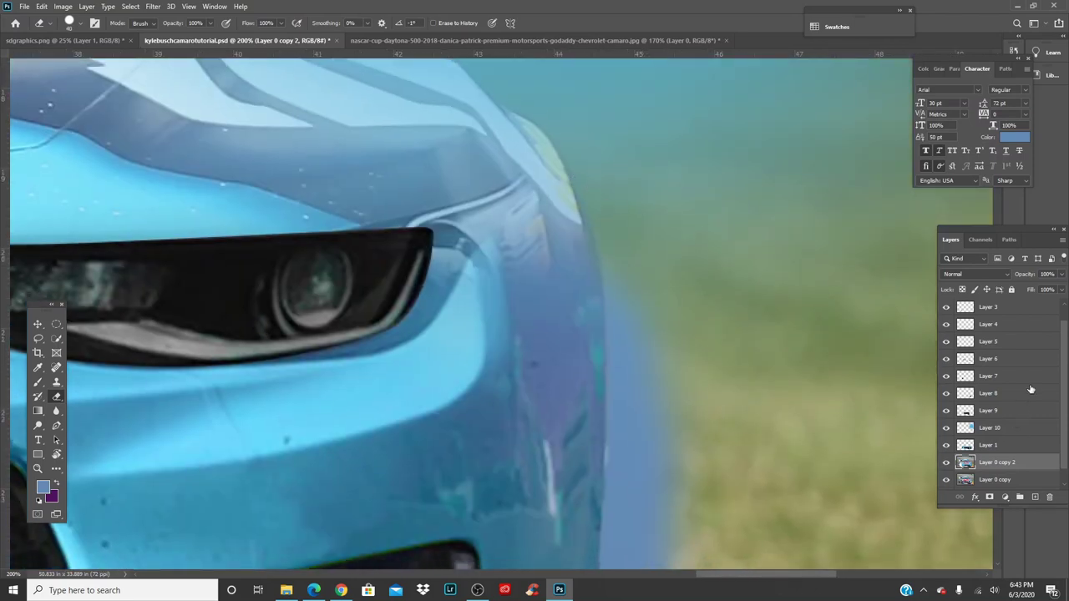
{"action": "left_click", "coordinate": [1062, 275]}
{"action": "left_click_drag", "start_coordinate": [1060, 287], "coordinate": [1038, 287]}
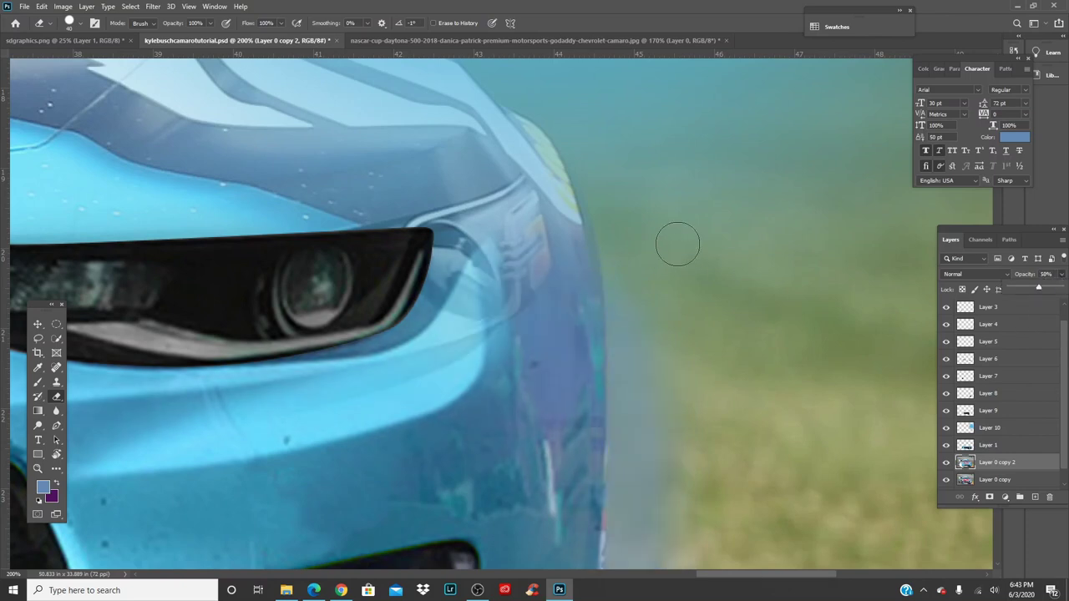
{"action": "left_click", "coordinate": [574, 131]}
Step: Erase the blue overspray from the grass and yellow kerb beside the car's edge, enlarging the Eraser to 175 px for the wider areas
{"action": "mouse_move", "coordinate": [646, 411]}
{"action": "left_mouse_down"}
{"action": "mouse_move", "coordinate": [666, 288]}
{"action": "mouse_move", "coordinate": [650, 246]}
{"action": "left_mouse_up"}
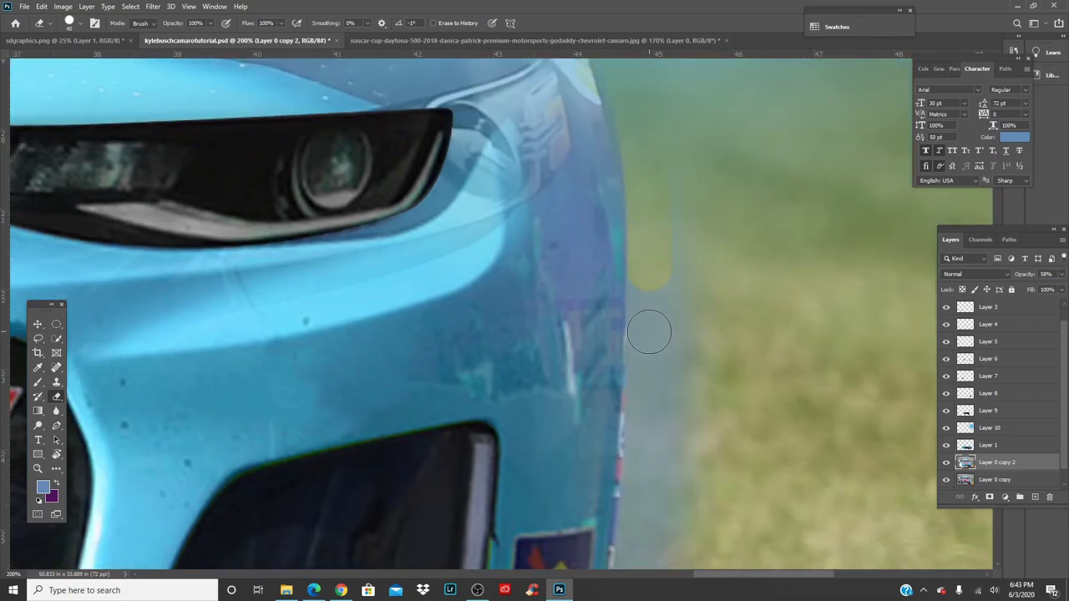
{"action": "left_click_drag", "start_coordinate": [649, 332], "coordinate": [649, 334]}
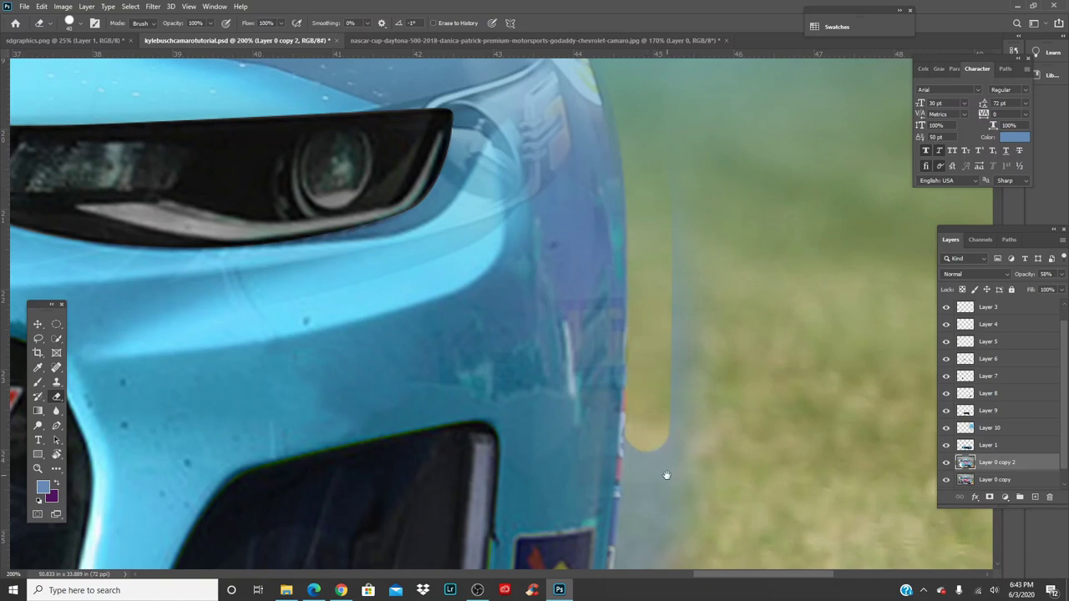
{"action": "mouse_move", "coordinate": [667, 475]}
{"action": "left_mouse_down"}
{"action": "mouse_move", "coordinate": [706, 290]}
{"action": "mouse_move", "coordinate": [675, 388]}
{"action": "left_mouse_up"}
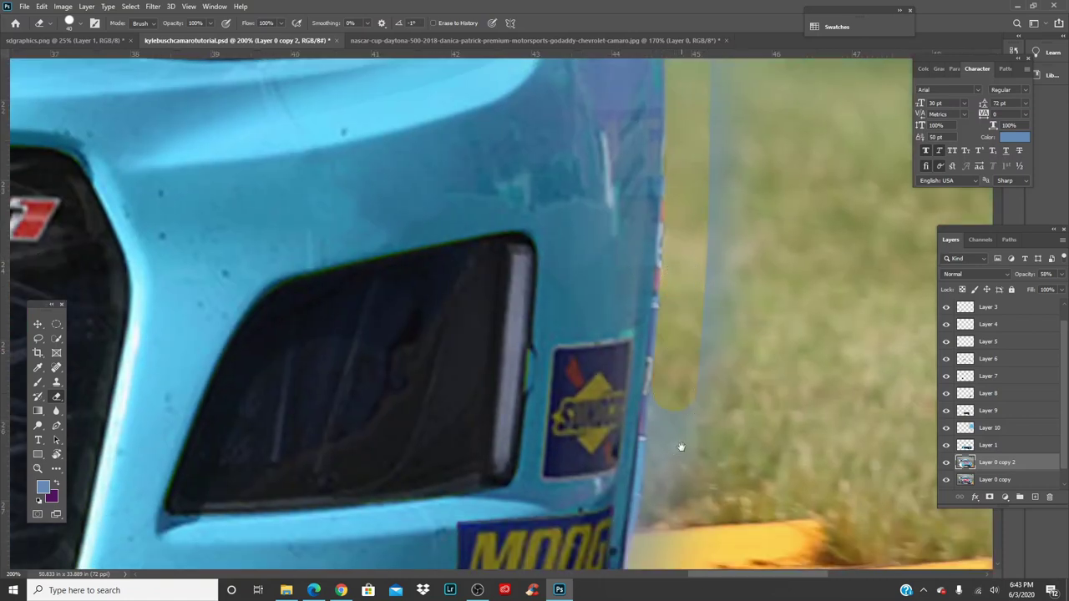
{"action": "mouse_move", "coordinate": [677, 494]}
{"action": "left_mouse_down"}
{"action": "mouse_move", "coordinate": [723, 323]}
{"action": "mouse_move", "coordinate": [696, 363]}
{"action": "mouse_move", "coordinate": [682, 490]}
{"action": "mouse_move", "coordinate": [640, 494]}
{"action": "left_mouse_up"}
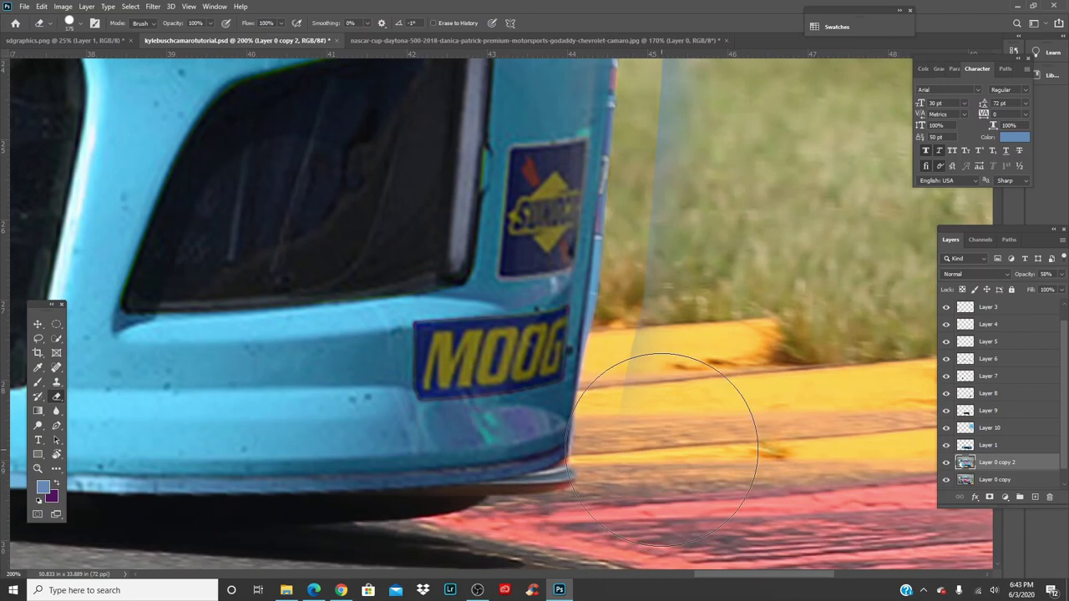
{"action": "left_click_drag", "start_coordinate": [747, 281], "coordinate": [728, 557]}
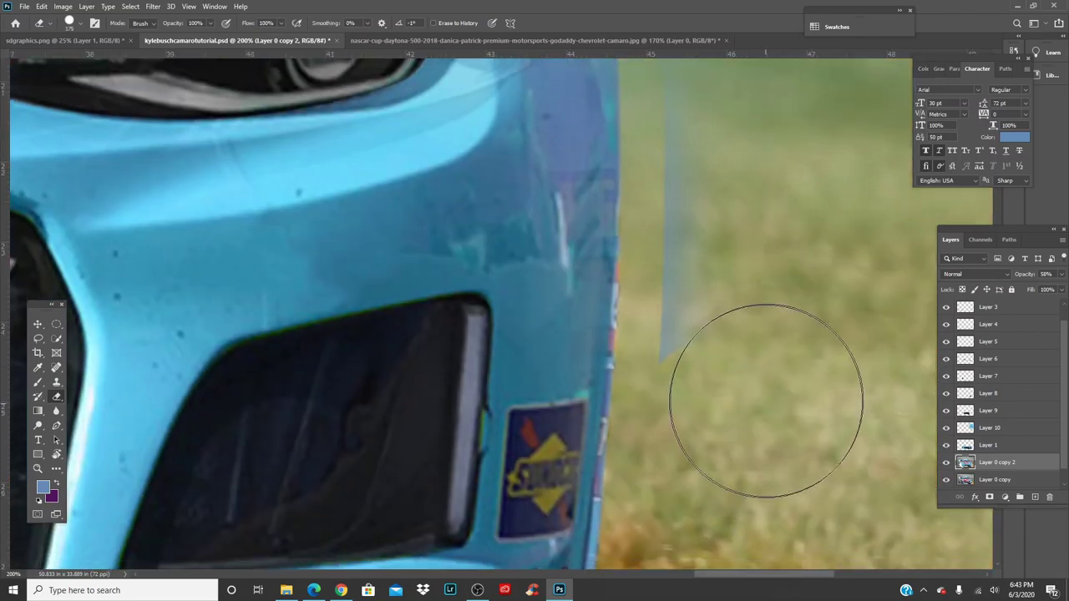
{"action": "mouse_move", "coordinate": [738, 358]}
{"action": "left_mouse_down"}
{"action": "mouse_move", "coordinate": [726, 334]}
{"action": "mouse_move", "coordinate": [735, 143]}
{"action": "left_mouse_up"}
{"action": "left_click_drag", "start_coordinate": [768, 191], "coordinate": [761, 421]}
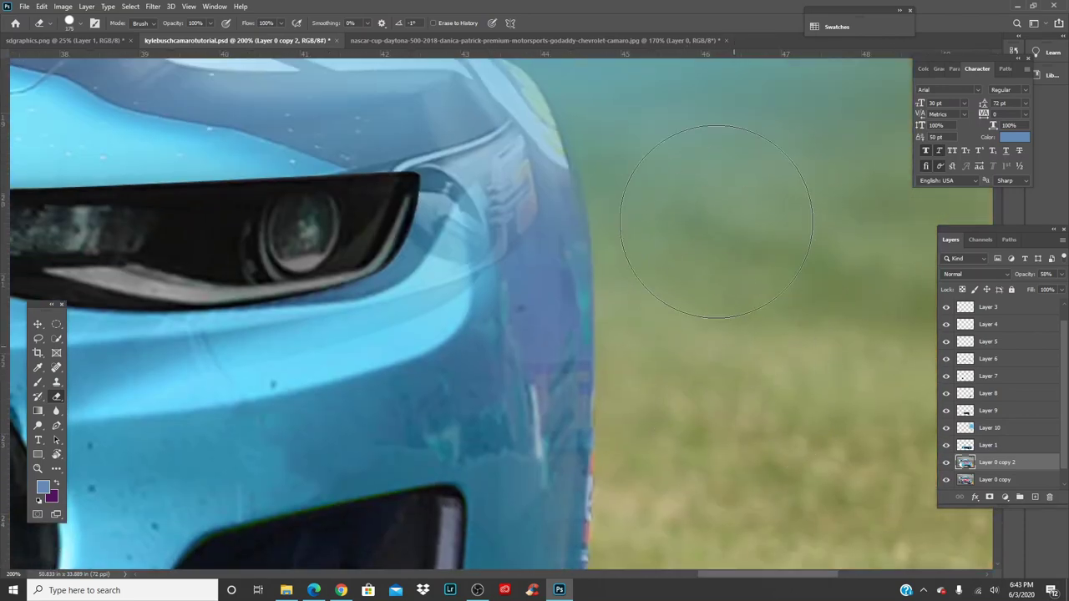
Step: Save the document and hide Layer 10
{"action": "key", "text": "ctrl+0"}
{"action": "key", "text": "ctrl+0"}
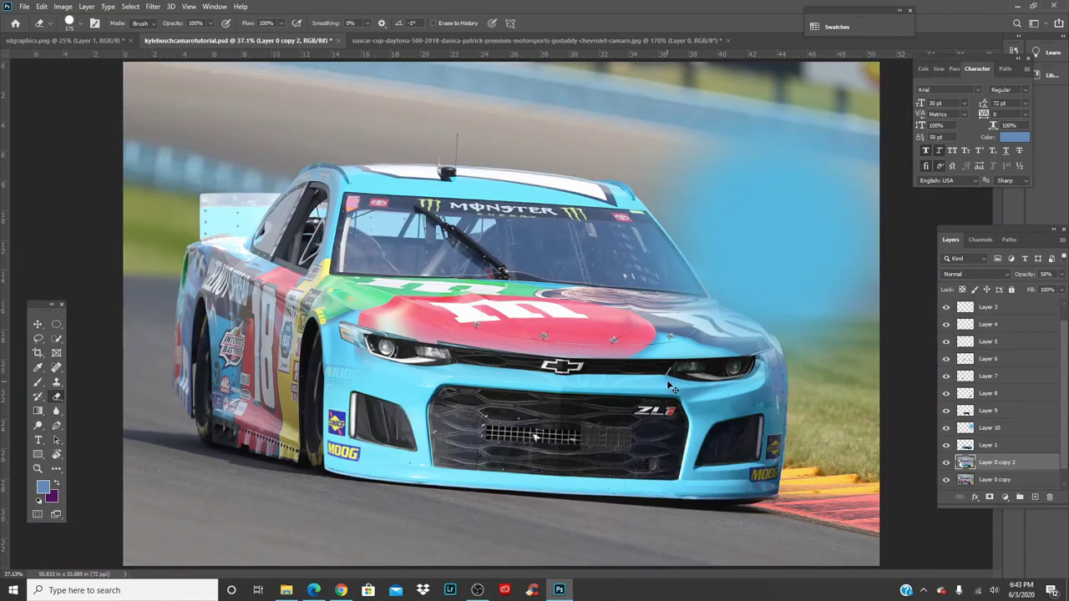
{"action": "key", "text": "ctrl+s"}
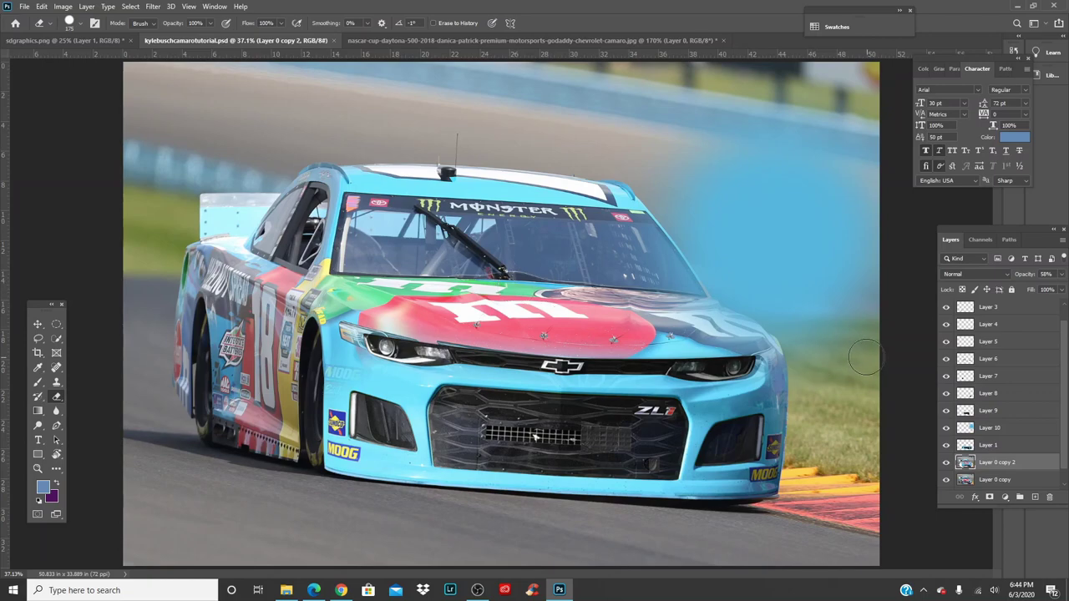
{"action": "left_click", "coordinate": [947, 428]}
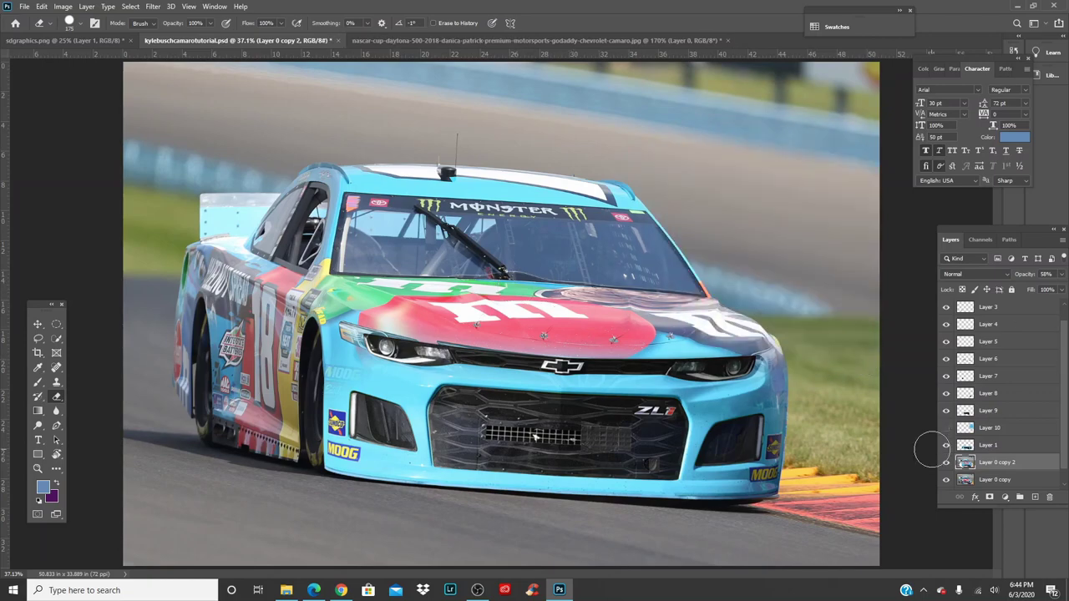
Step: Reset Layer 0 copy 2's opacity to 100%
{"action": "key", "text": "ctrl+plus"}
{"action": "key", "text": "ctrl+plus"}
{"action": "key", "text": "ctrl+plus"}
{"action": "left_click_drag", "start_coordinate": [642, 374], "coordinate": [644, 366]}
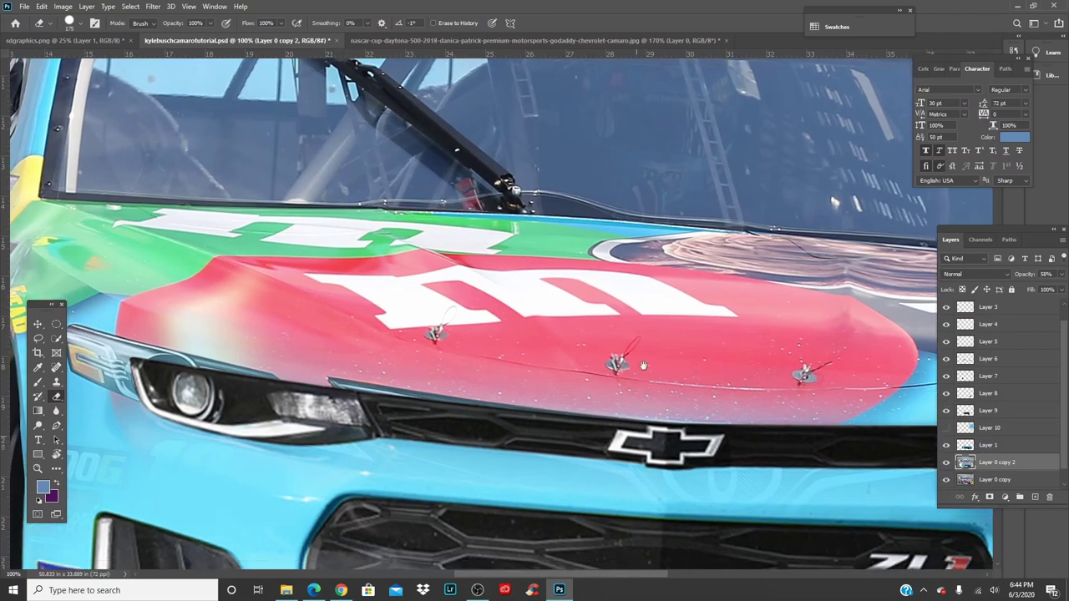
{"action": "scroll", "coordinate": [644, 365], "scroll_direction": "down", "scroll_amount": 2}
{"action": "left_click", "coordinate": [1062, 274]}
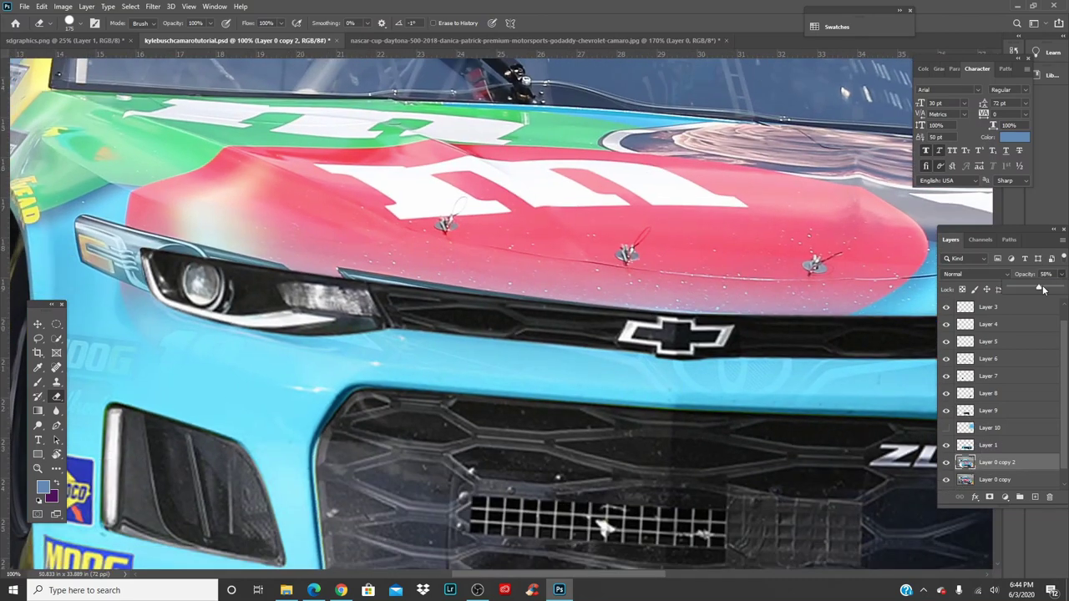
Step: Try to paint over the chrome trim above the grass-side headlight with a slate blue sampled from the hood, using a small soft Brush
{"action": "left_click_drag", "start_coordinate": [603, 526], "coordinate": [180, 286]}
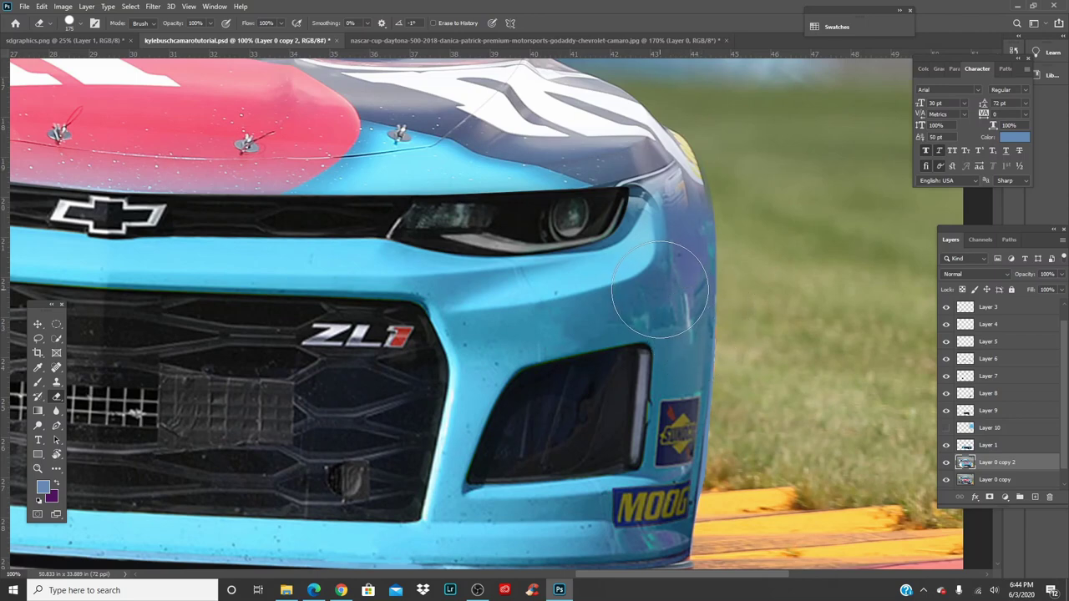
{"action": "left_click_drag", "start_coordinate": [660, 290], "coordinate": [505, 357]}
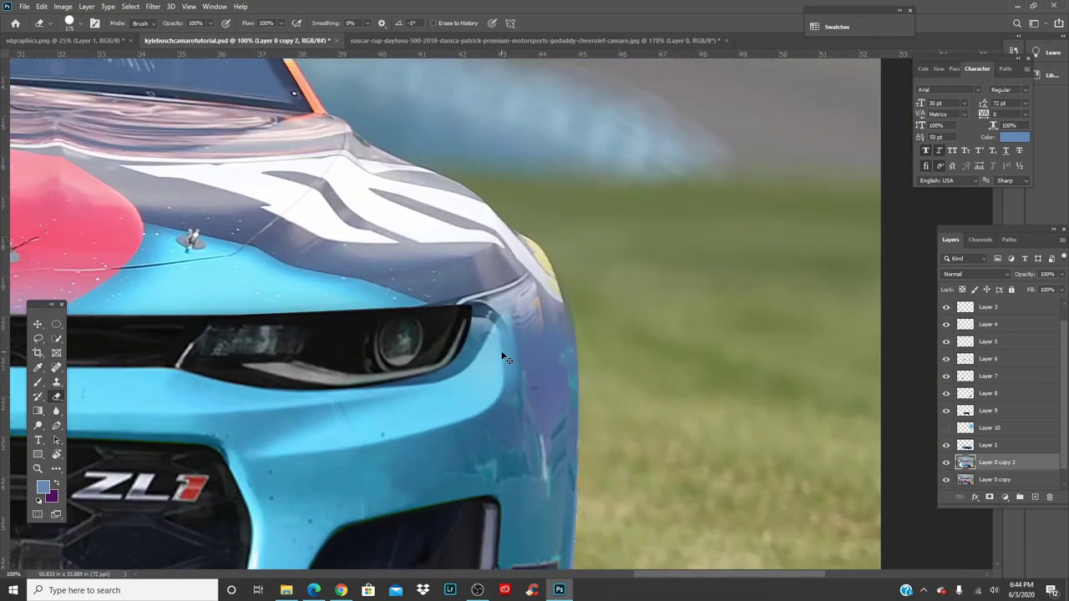
{"action": "scroll", "coordinate": [506, 358], "scroll_direction": "up", "scroll_amount": 2}
{"action": "key", "text": "i"}
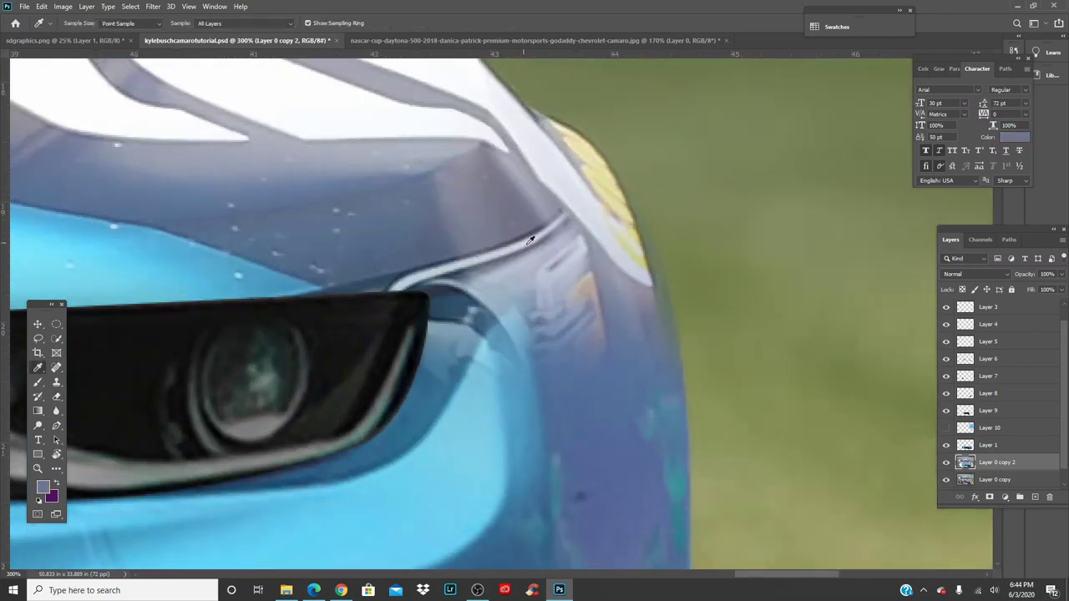
{"action": "key", "text": "b"}
{"action": "key", "text": "bracketleft"}
{"action": "key", "text": "bracketleft"}
{"action": "key", "text": "bracketleft"}
{"action": "key", "text": "bracketleft"}
{"action": "key", "text": "bracketleft"}
{"action": "key", "text": "bracketleft"}
{"action": "key", "text": "bracketleft"}
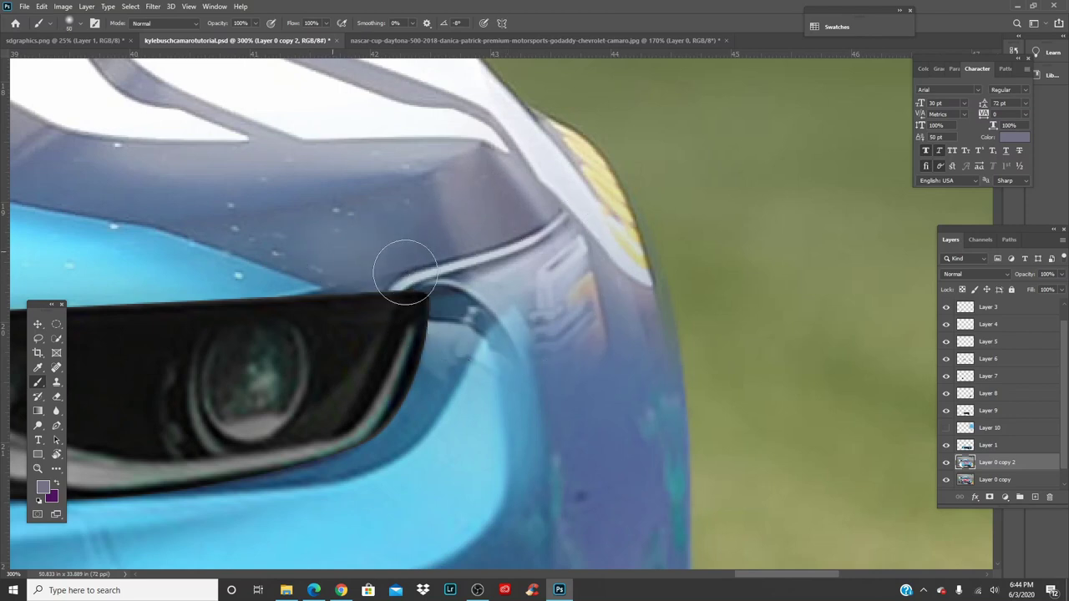
{"action": "key", "text": "i"}
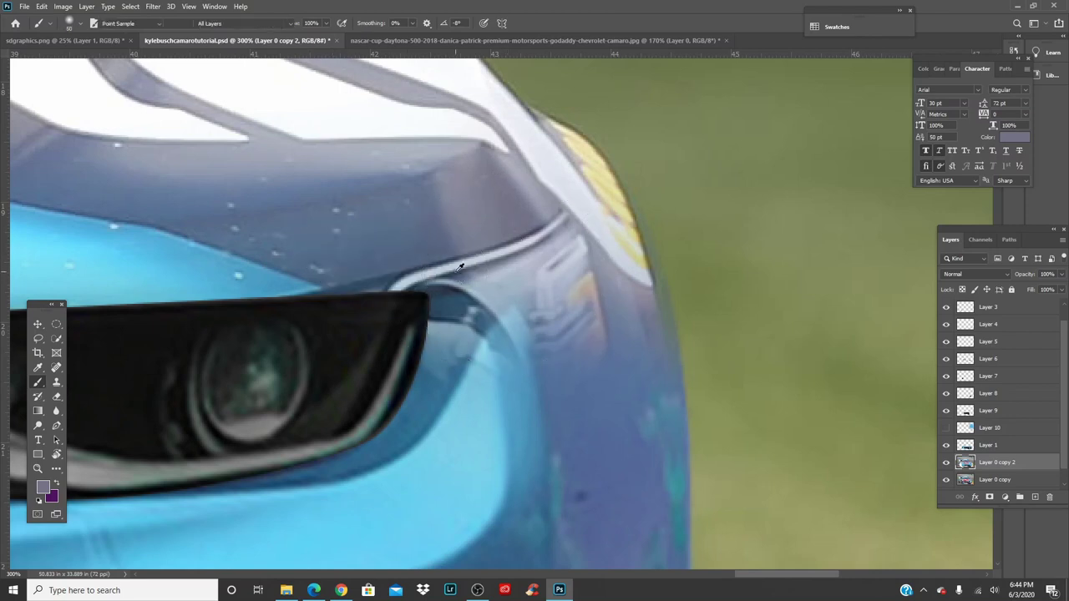
{"action": "left_click", "coordinate": [393, 261]}
{"action": "key", "text": "b"}
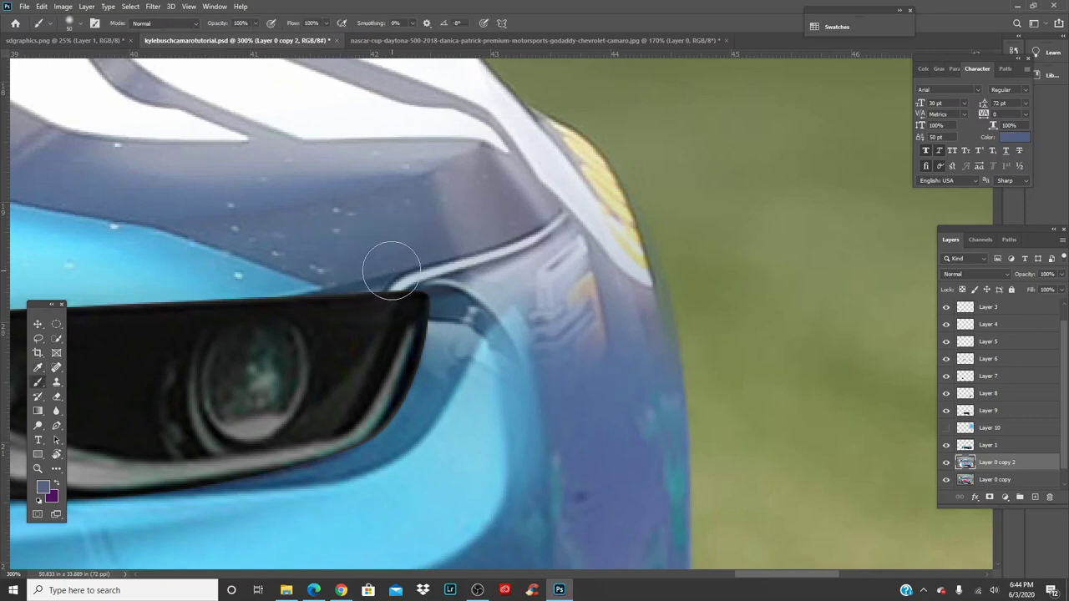
{"action": "mouse_move", "coordinate": [340, 274]}
{"action": "left_mouse_down"}
{"action": "mouse_move", "coordinate": [402, 289]}
{"action": "mouse_move", "coordinate": [369, 284]}
{"action": "mouse_move", "coordinate": [440, 287]}
{"action": "mouse_move", "coordinate": [430, 278]}
{"action": "mouse_move", "coordinate": [506, 269]}
{"action": "mouse_move", "coordinate": [497, 279]}
{"action": "mouse_move", "coordinate": [463, 268]}
{"action": "mouse_move", "coordinate": [524, 338]}
{"action": "mouse_move", "coordinate": [493, 313]}
{"action": "mouse_move", "coordinate": [447, 312]}
{"action": "mouse_move", "coordinate": [451, 321]}
{"action": "mouse_move", "coordinate": [431, 309]}
{"action": "mouse_move", "coordinate": [552, 365]}
{"action": "mouse_move", "coordinate": [533, 300]}
{"action": "mouse_move", "coordinate": [599, 345]}
{"action": "mouse_move", "coordinate": [596, 305]}
{"action": "mouse_move", "coordinate": [570, 246]}
{"action": "mouse_move", "coordinate": [501, 203]}
{"action": "left_mouse_up"}
{"action": "key", "text": "ctrl+z"}
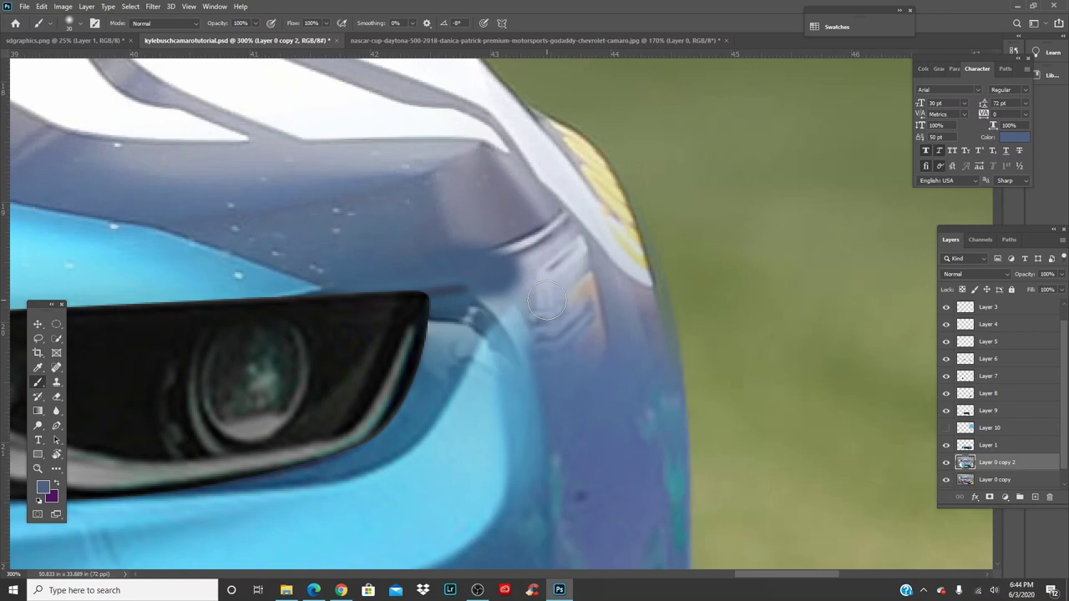
Step: Try to cover the remaining trim and original headlight housing with a muted purple sampled beside the trim, using a soft 30 px Brush
{"action": "key", "text": "i"}
{"action": "left_click", "coordinate": [549, 206]}
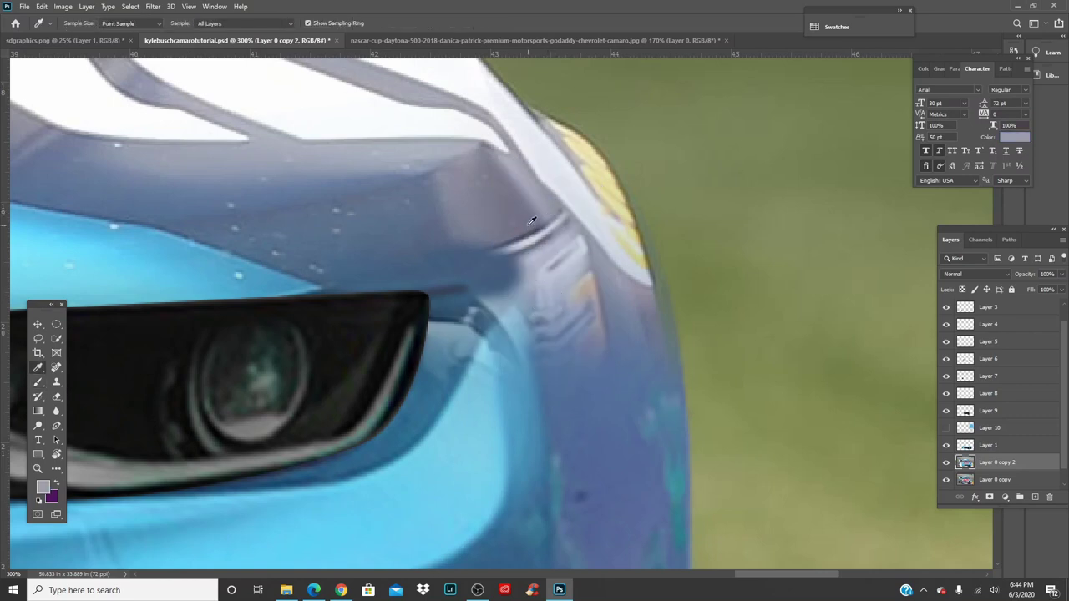
{"action": "left_click", "coordinate": [533, 221]}
{"action": "key", "text": "b"}
{"action": "left_click_drag", "start_coordinate": [517, 231], "coordinate": [520, 222]}
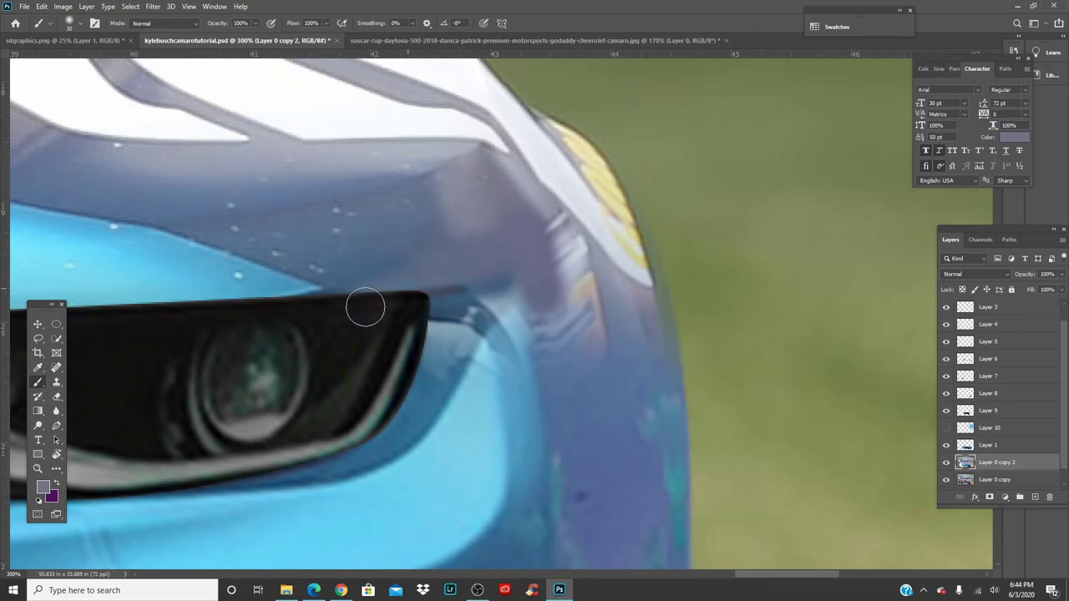
{"action": "mouse_move", "coordinate": [449, 313]}
{"action": "left_mouse_down"}
{"action": "mouse_move", "coordinate": [522, 351]}
{"action": "mouse_move", "coordinate": [482, 285]}
{"action": "left_mouse_up"}
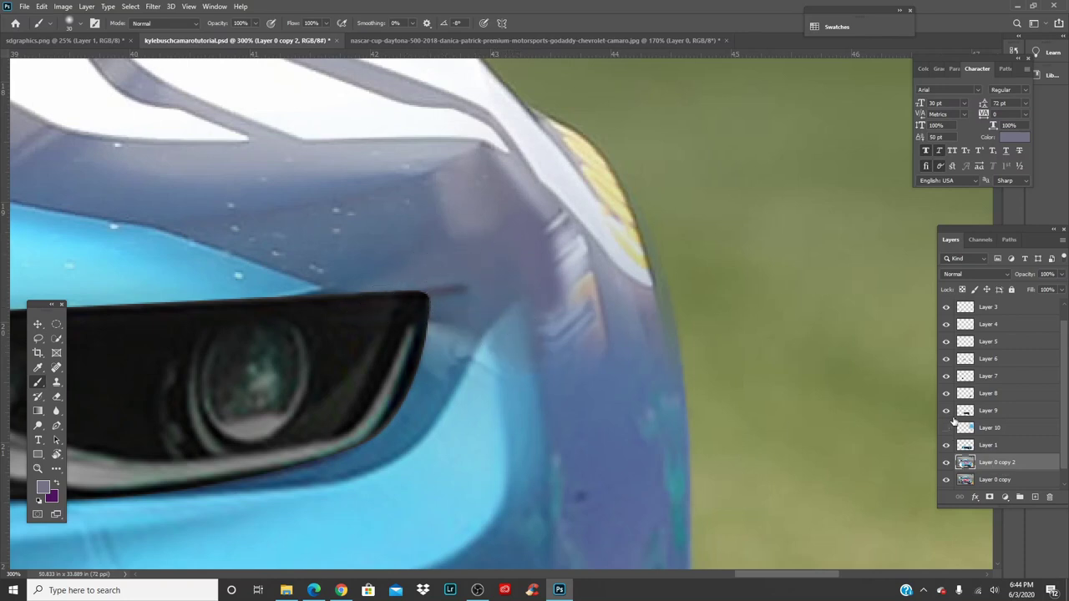
Step: Hide Layer 1 and toggle Layer 0 copy 2 to compare the painted headlight corner with the original car
{"action": "left_click", "coordinate": [946, 445]}
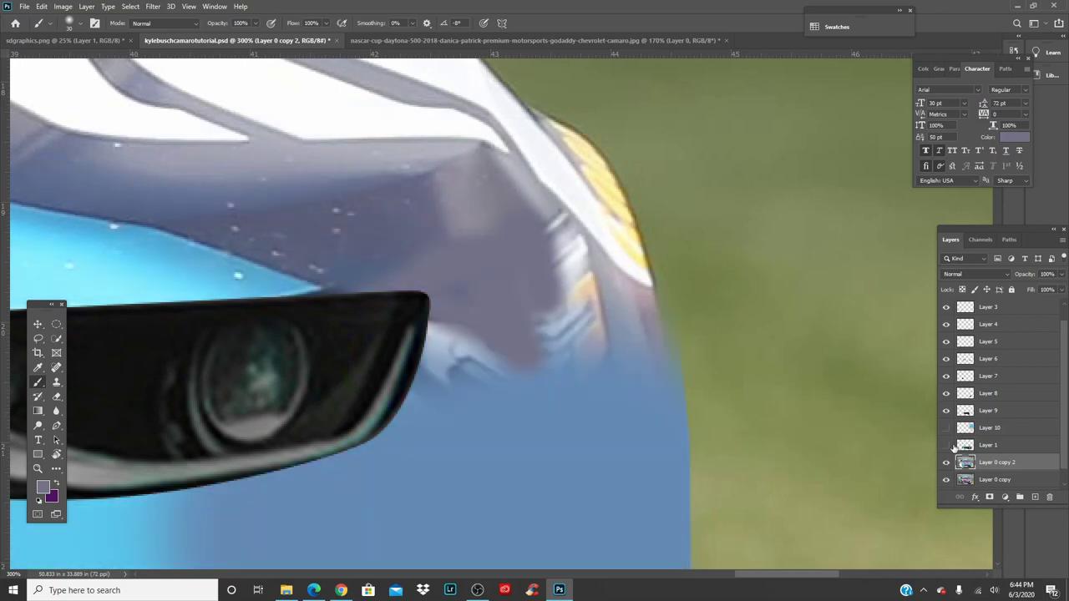
{"action": "left_click", "coordinate": [947, 465]}
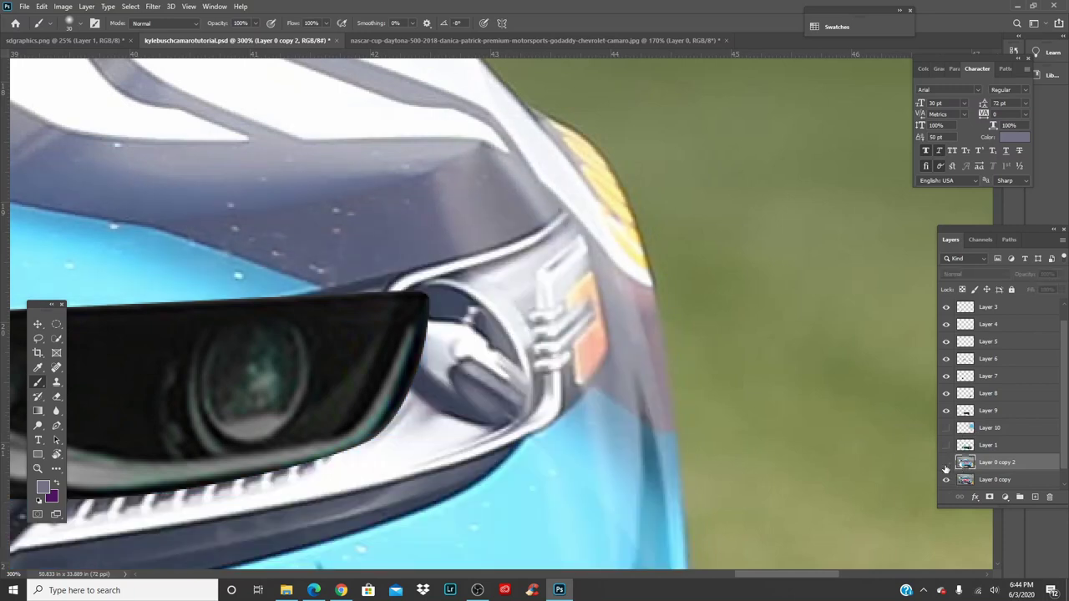
{"action": "left_click", "coordinate": [946, 465]}
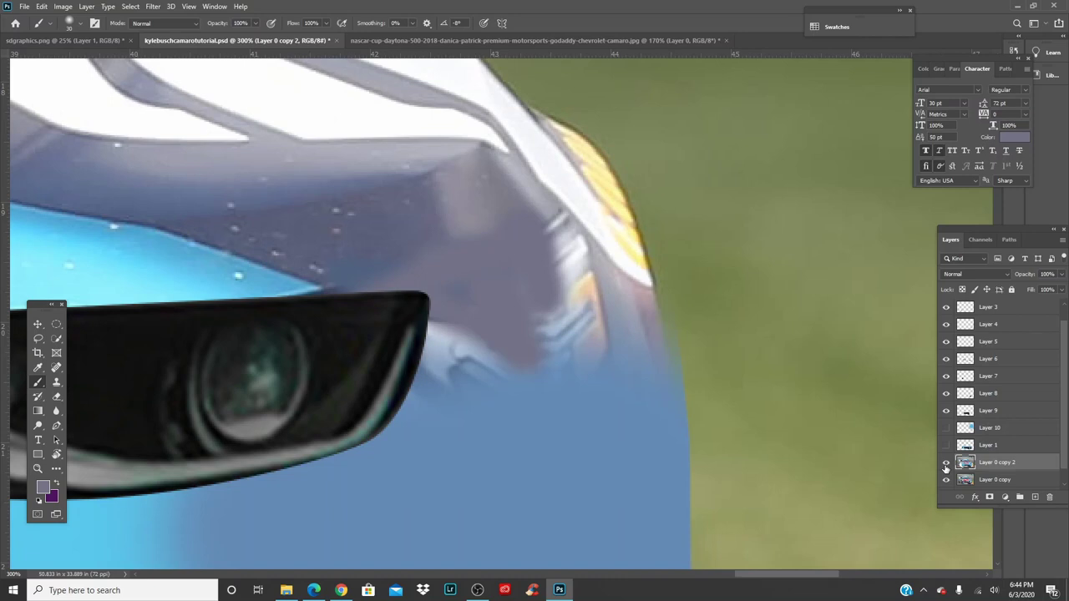
{"action": "left_click", "coordinate": [946, 464]}
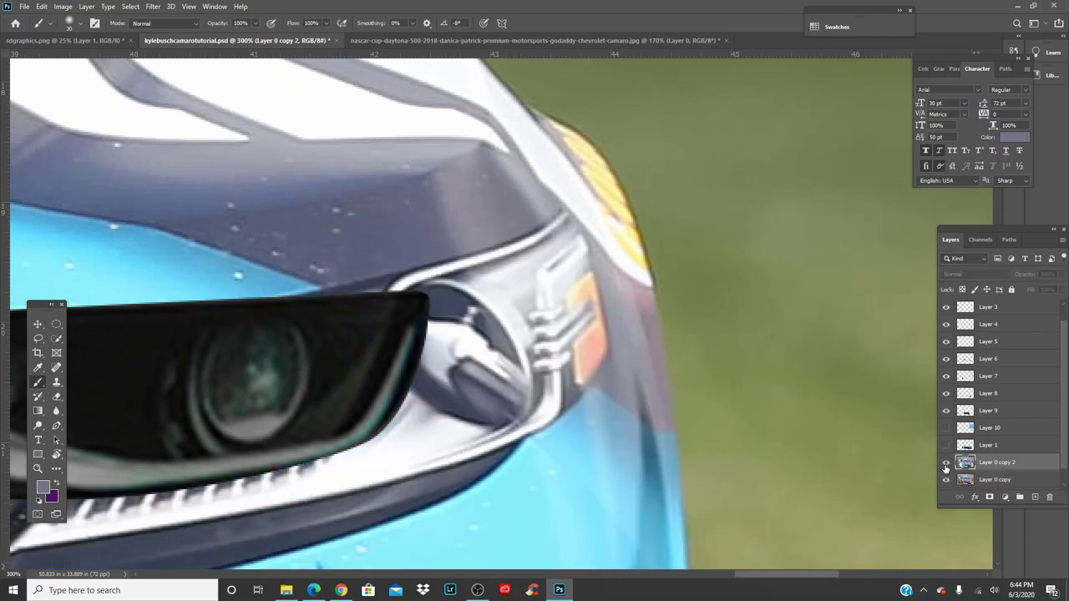
{"action": "left_click", "coordinate": [947, 465]}
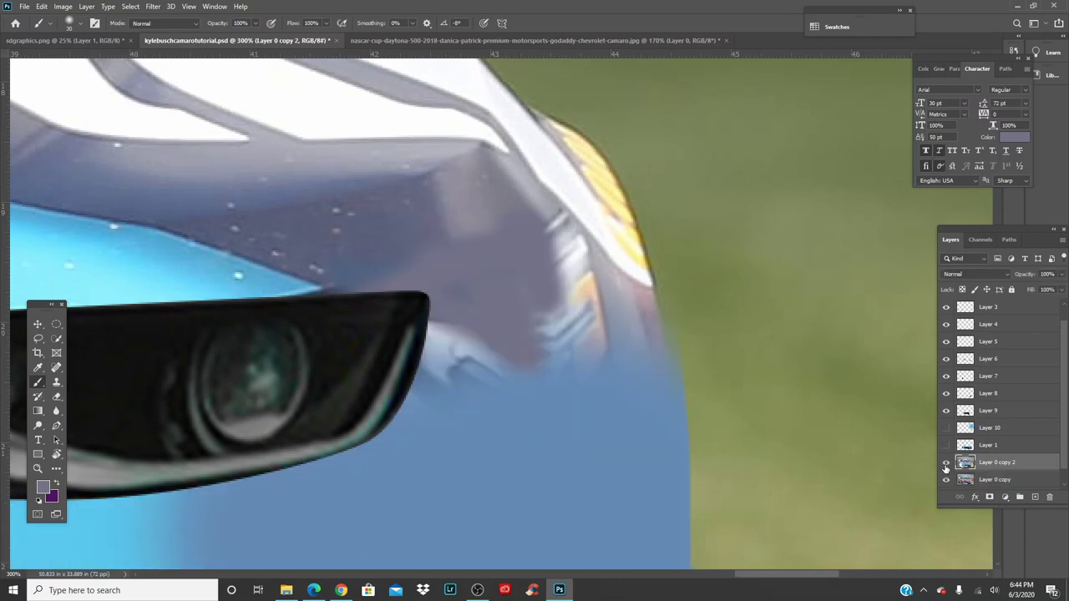
{"action": "left_click", "coordinate": [946, 464]}
{"action": "left_click", "coordinate": [946, 465]}
{"action": "left_click", "coordinate": [947, 465]}
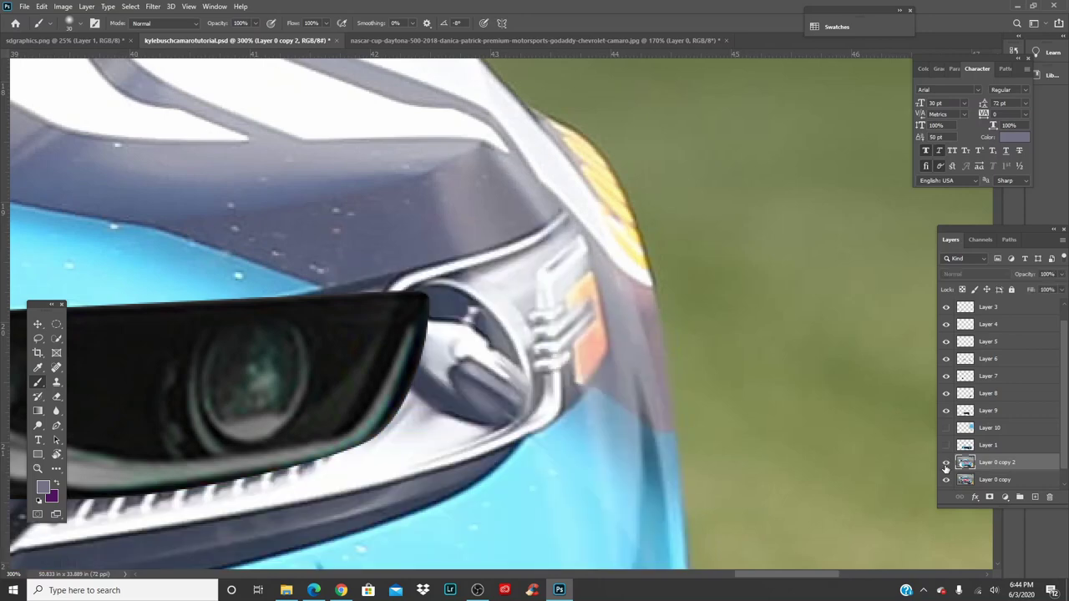
{"action": "left_click", "coordinate": [946, 465]}
Step: Undo the paint strokes over the headlight trim and housing and bring Layer 1 back
{"action": "key", "text": "ctrl+z"}
{"action": "key", "text": "ctrl+z"}
{"action": "key", "text": "ctrl+z"}
{"action": "key", "text": "ctrl+z"}
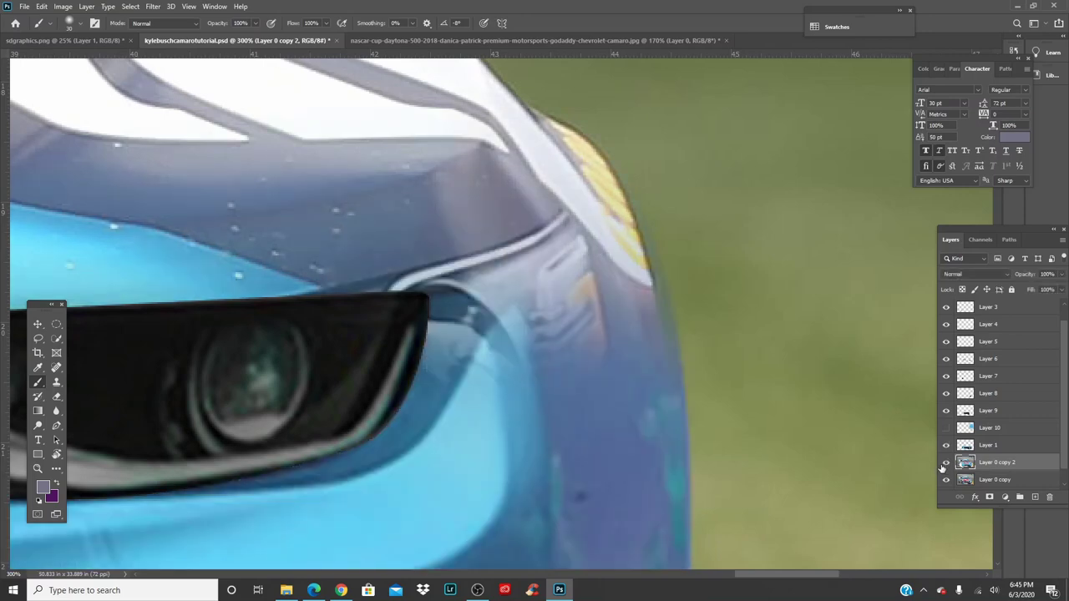
Step: Return Layer 0 copy 2 to 58% opacity and hide it, keeping Layer 10 hidden
{"action": "left_click", "coordinate": [945, 464]}
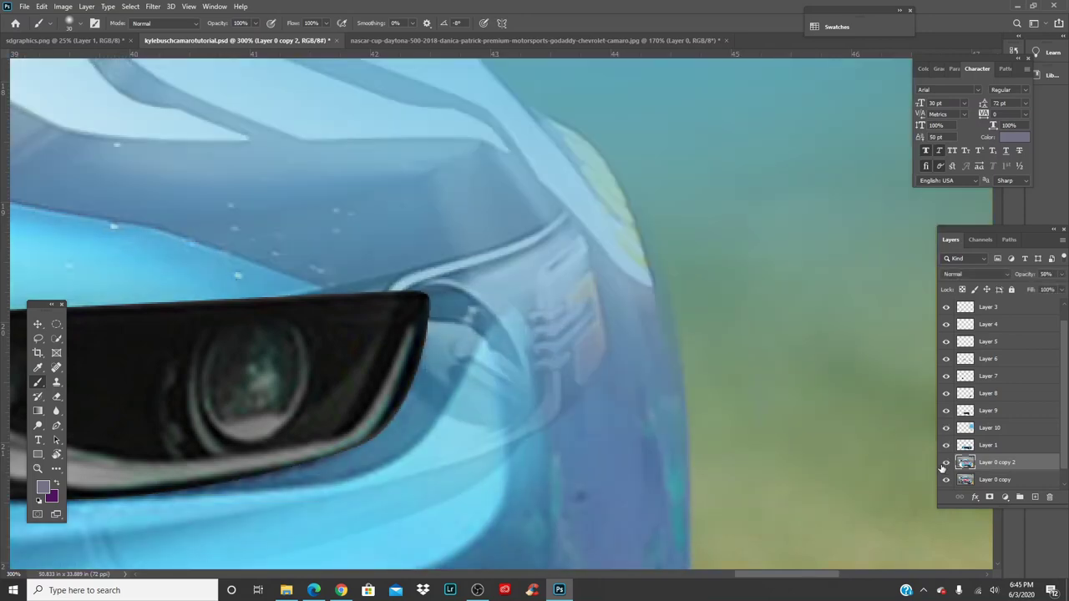
{"action": "left_click", "coordinate": [947, 465]}
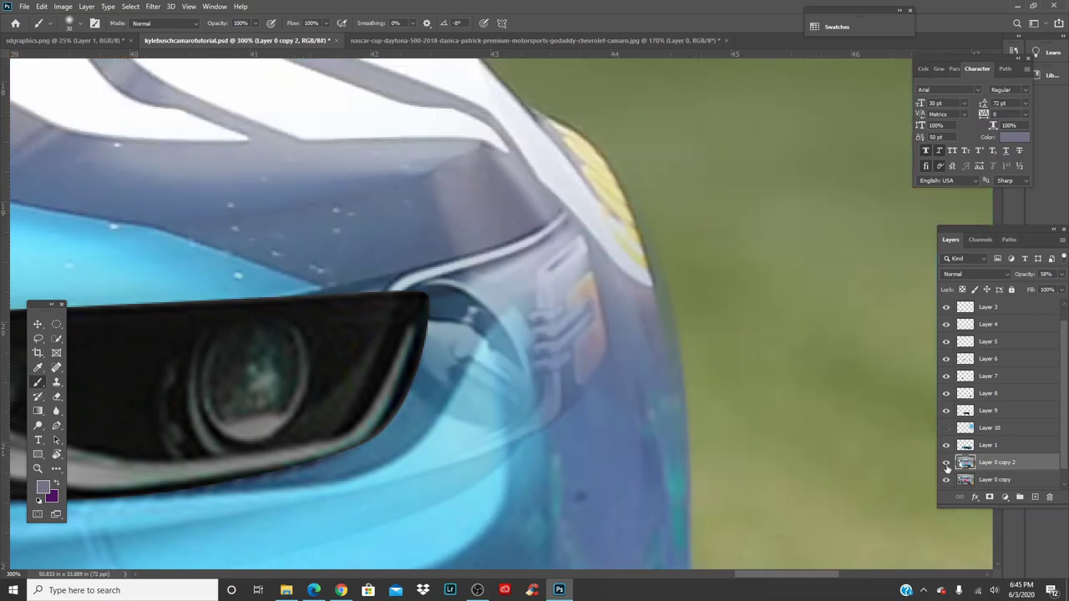
{"action": "left_click", "coordinate": [946, 464]}
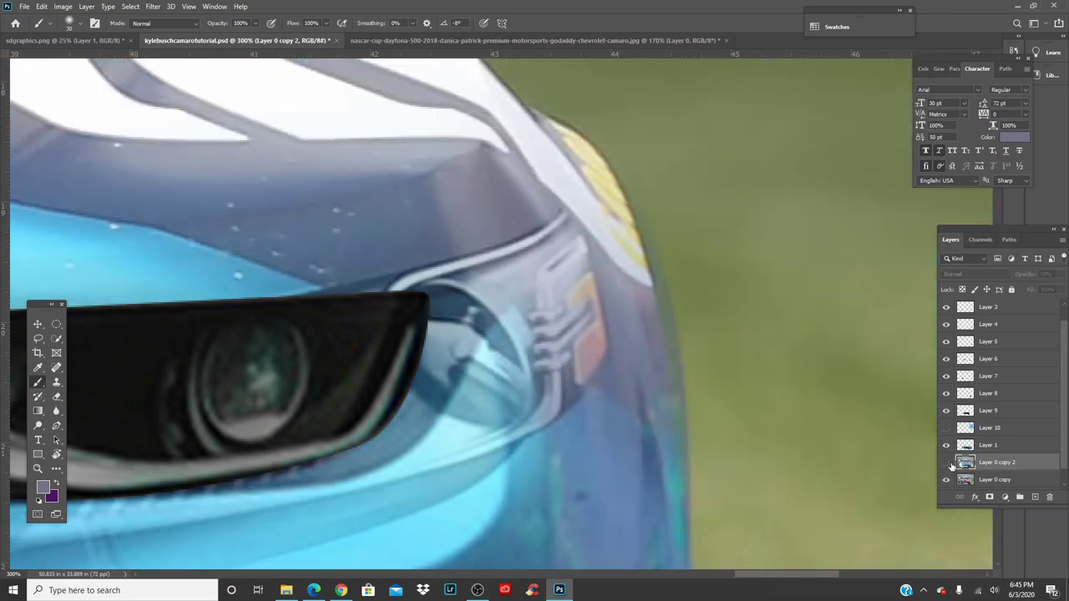
Step: Hide Layer 1 and Layer 0 copy 2, and trace the old headlight's upper area out to the fender edge with the Pen tool
{"action": "left_click", "coordinate": [946, 464]}
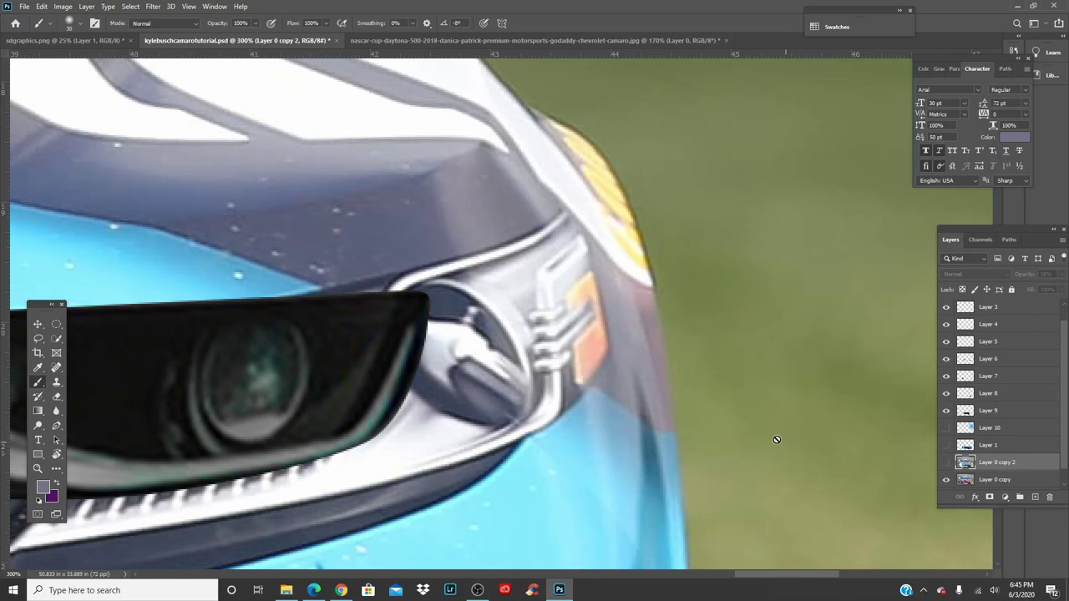
{"action": "key", "text": "p"}
{"action": "left_click", "coordinate": [309, 282]}
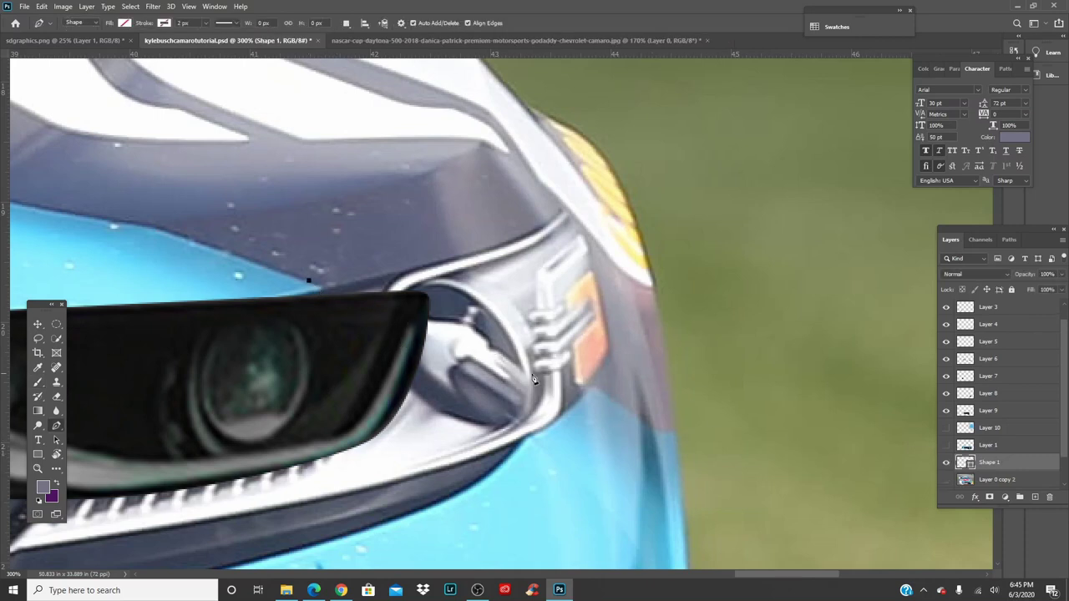
{"action": "left_click_drag", "start_coordinate": [593, 387], "coordinate": [706, 435]}
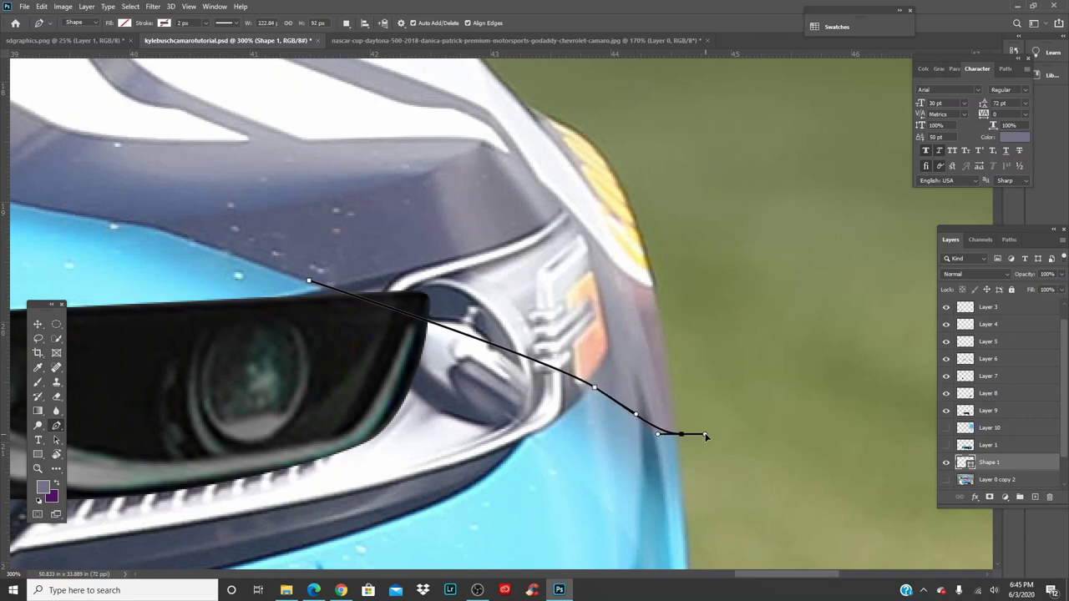
{"action": "left_click", "coordinate": [665, 288]}
{"action": "left_click_drag", "start_coordinate": [613, 260], "coordinate": [590, 231]}
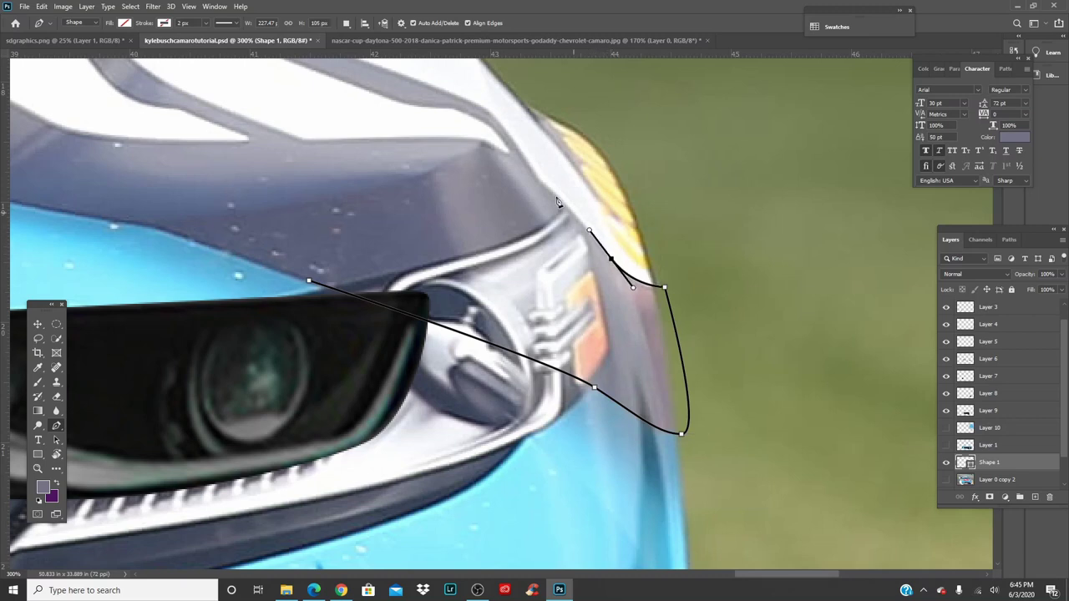
{"action": "left_click", "coordinate": [532, 174]}
{"action": "left_click_drag", "start_coordinate": [312, 285], "coordinate": [208, 293]}
Step: Convert the traced path to a selection with 0-pixel feather and replace the shape layer with a new empty layer
{"action": "right_click", "coordinate": [410, 264]}
{"action": "left_click", "coordinate": [451, 311]}
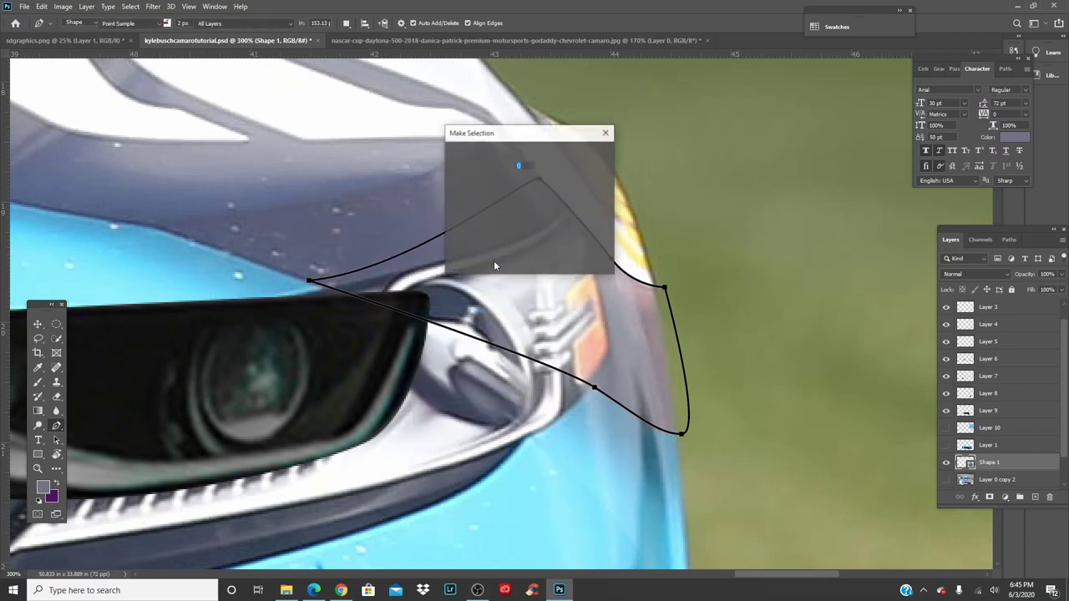
{"action": "key", "text": "Return"}
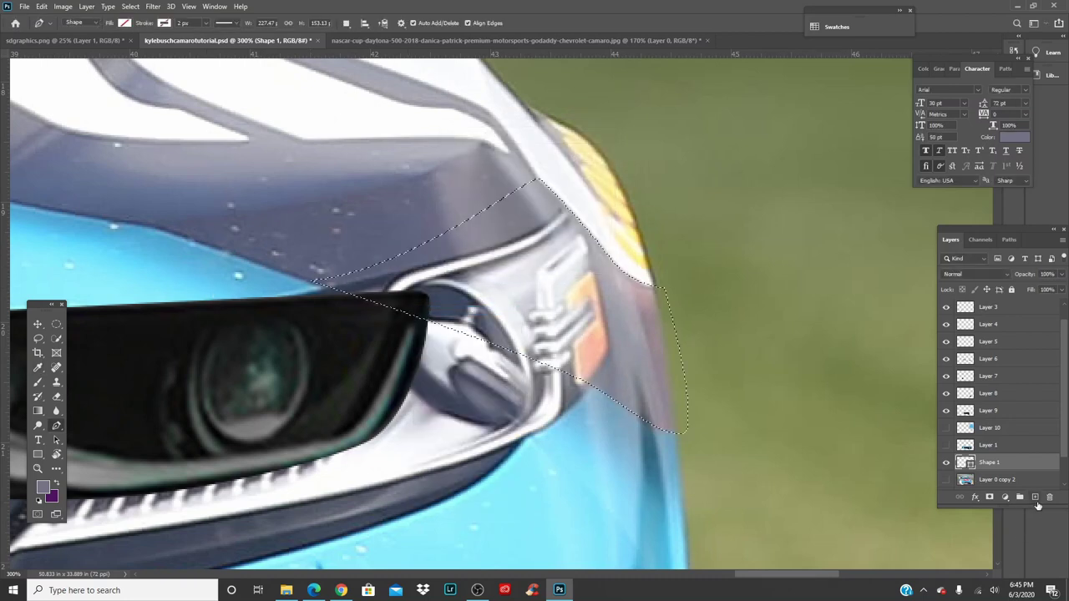
{"action": "left_click", "coordinate": [1036, 498]}
{"action": "left_click_drag", "start_coordinate": [981, 476], "coordinate": [989, 461]}
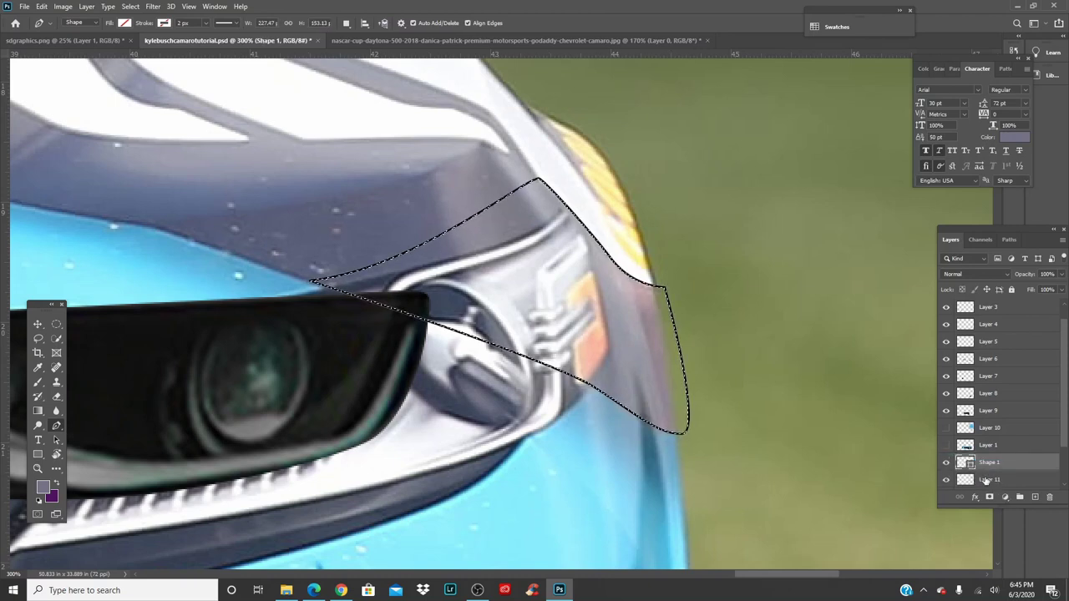
{"action": "key", "text": "Delete"}
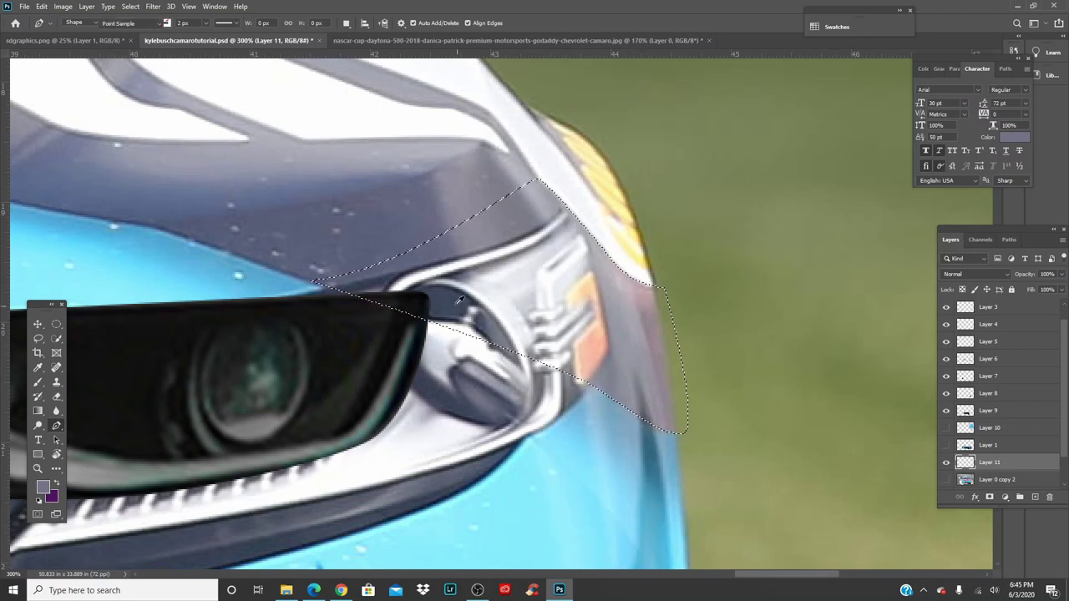
{"action": "key", "text": "b"}
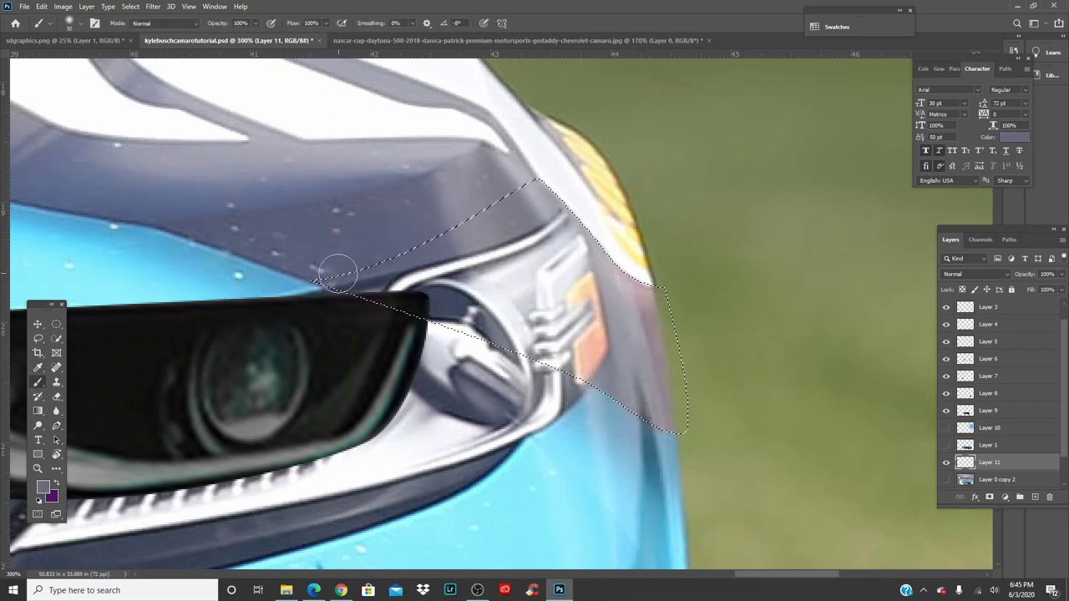
{"action": "left_click_drag", "start_coordinate": [420, 308], "coordinate": [416, 292]}
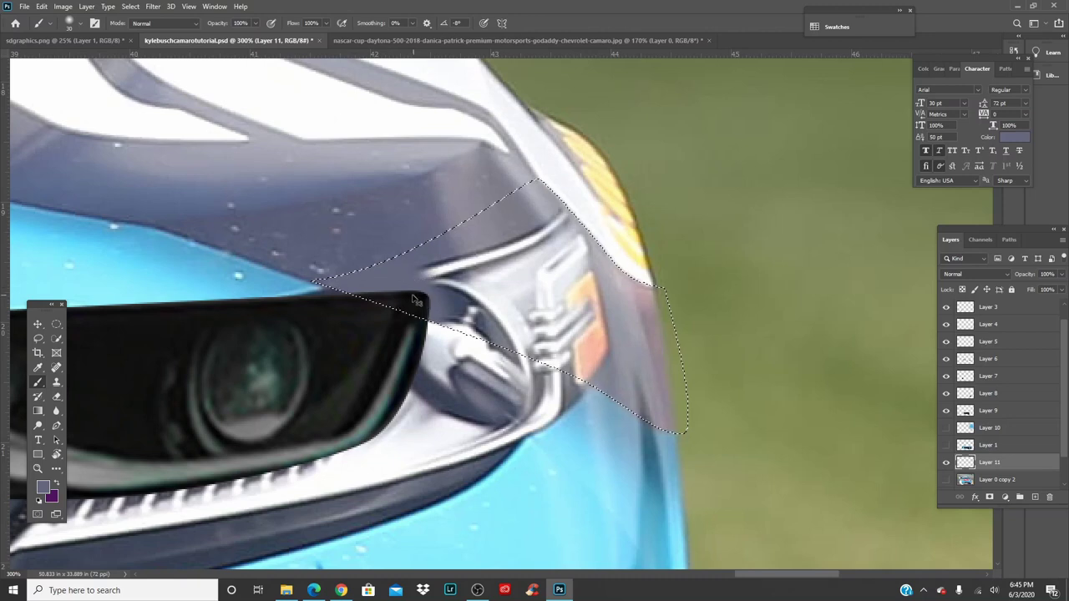
{"action": "key", "text": "ctrl+z"}
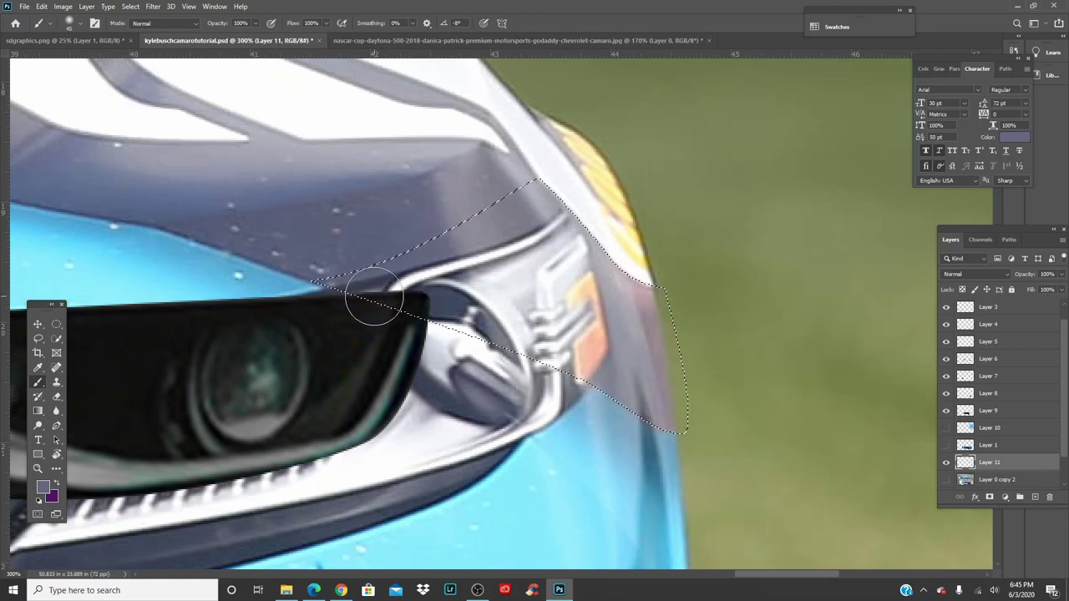
Step: Brush dark slate sampled from the hood beside the black headlight, and lighter sampled gray over the middle of the selection
{"action": "key", "text": "i"}
{"action": "key", "text": "b"}
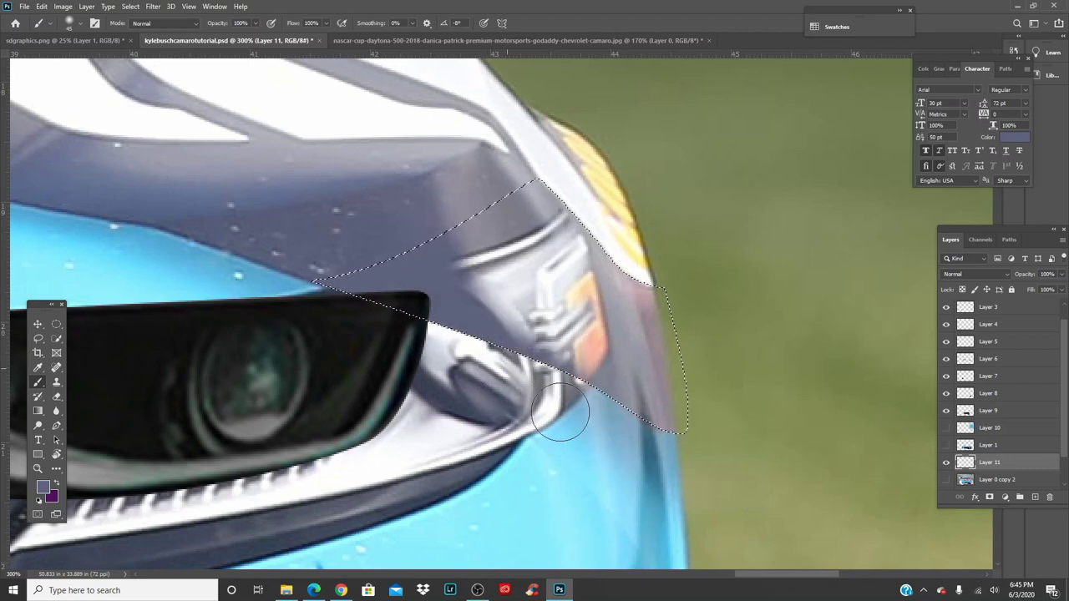
{"action": "key", "text": "i"}
{"action": "left_click", "coordinate": [490, 224]}
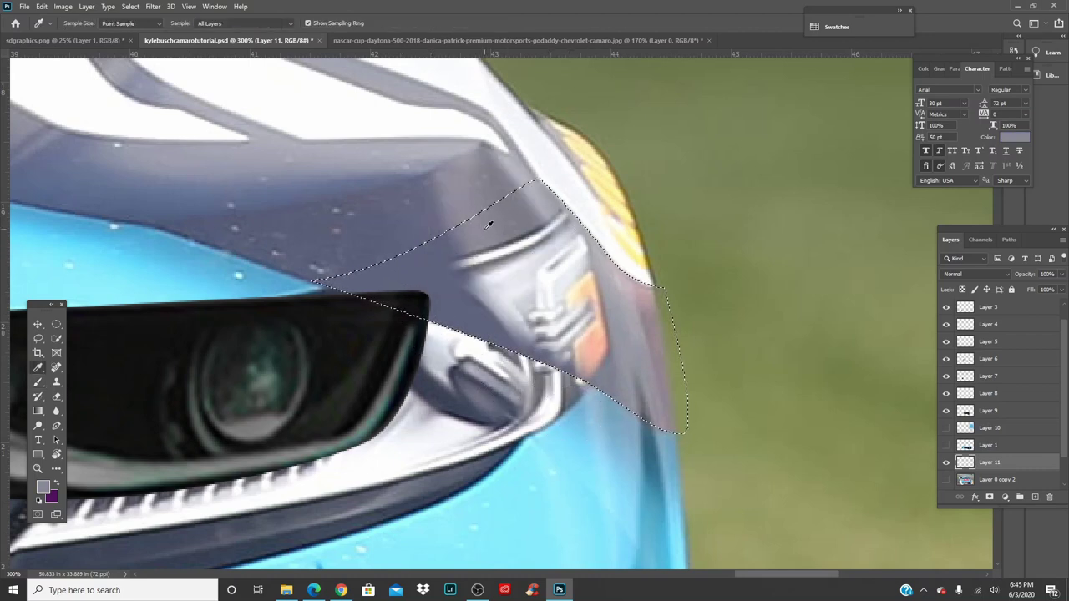
{"action": "key", "text": "b"}
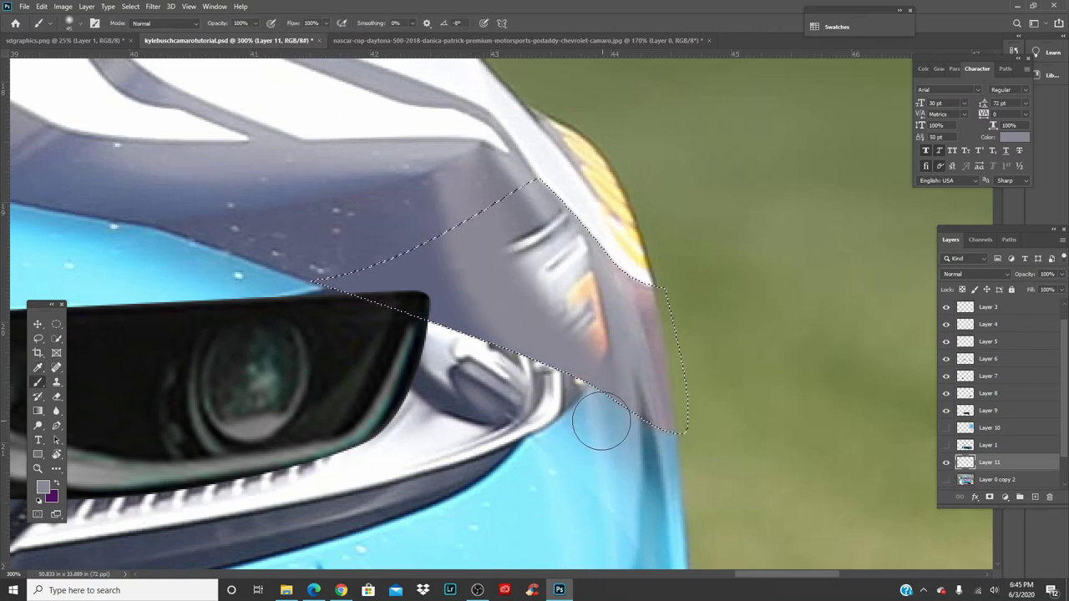
Step: Cover the rest of the selection out to the fender edge with sampled gray and deselect
{"action": "key", "text": "i"}
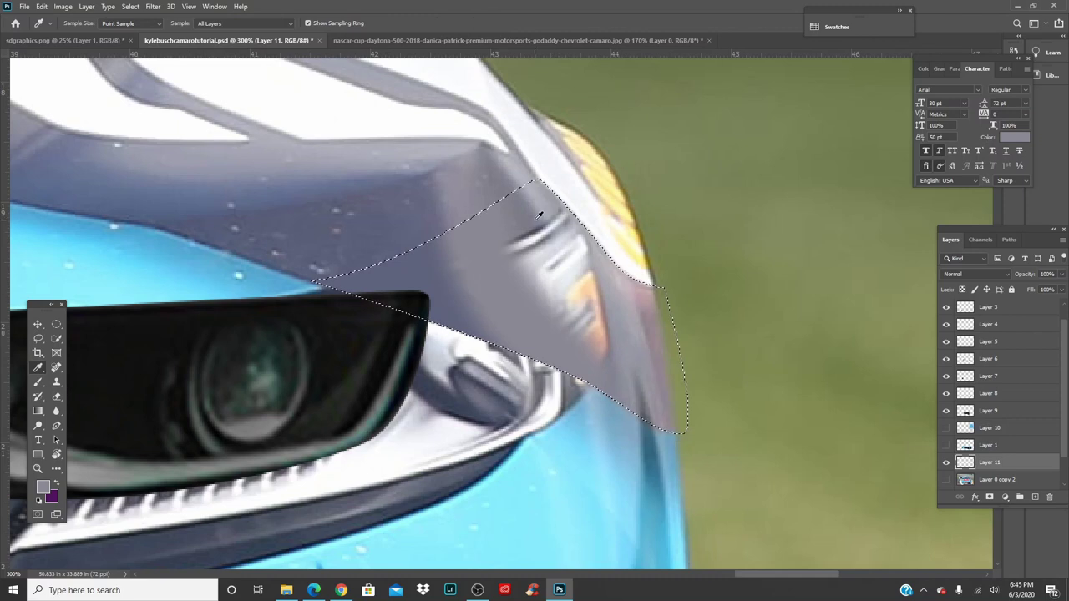
{"action": "key", "text": "b"}
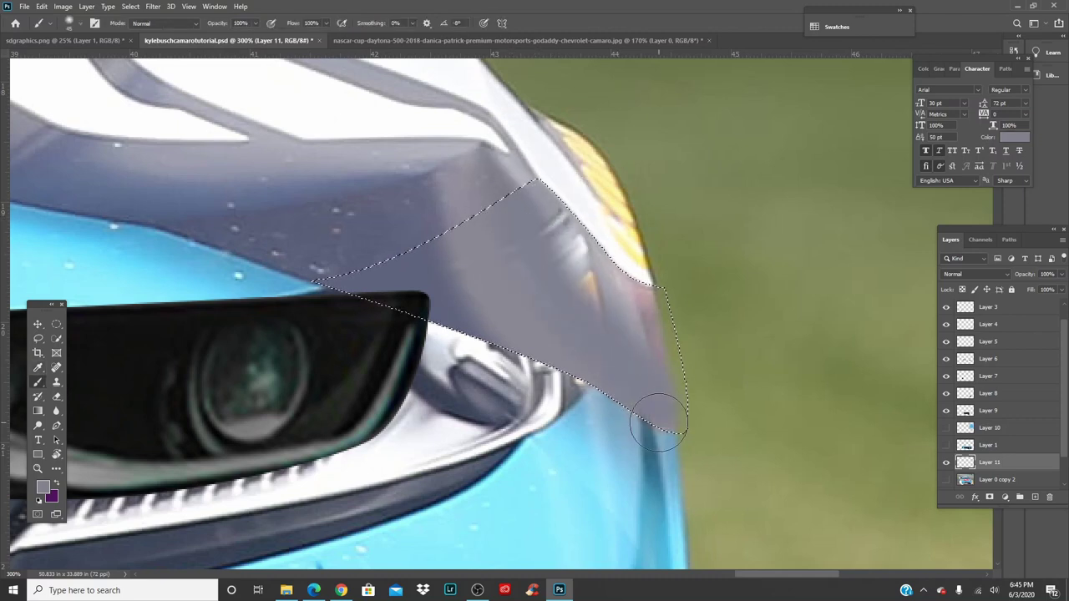
{"action": "mouse_move", "coordinate": [579, 268]}
{"action": "left_mouse_down"}
{"action": "mouse_move", "coordinate": [529, 206]}
{"action": "mouse_move", "coordinate": [682, 356]}
{"action": "mouse_move", "coordinate": [662, 312]}
{"action": "mouse_move", "coordinate": [656, 321]}
{"action": "mouse_move", "coordinate": [565, 277]}
{"action": "mouse_move", "coordinate": [632, 330]}
{"action": "left_mouse_up"}
{"action": "key", "text": "ctrl+d"}
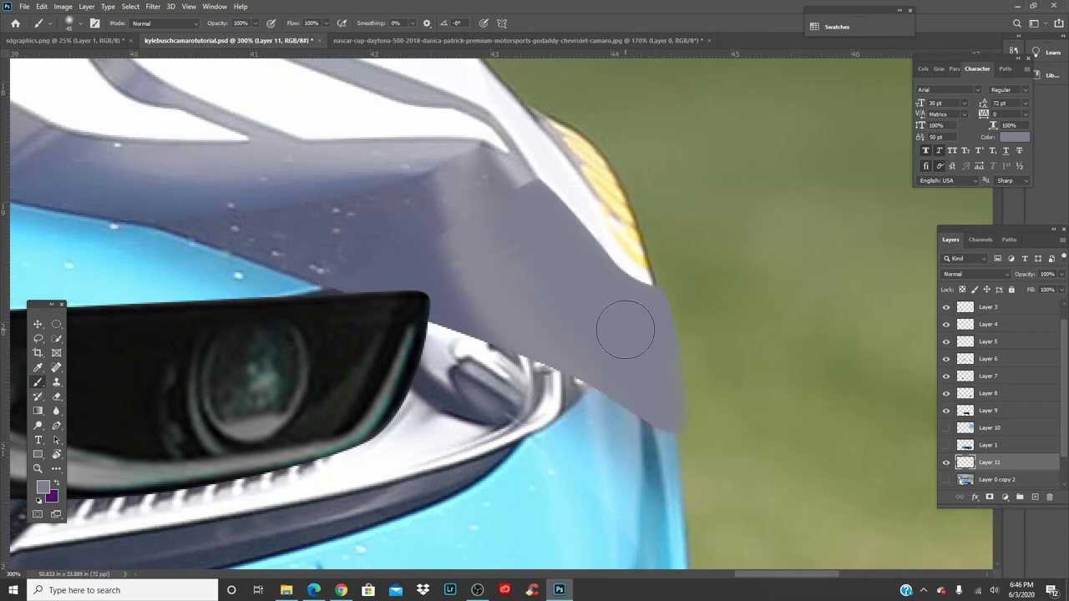
{"action": "key", "text": "e"}
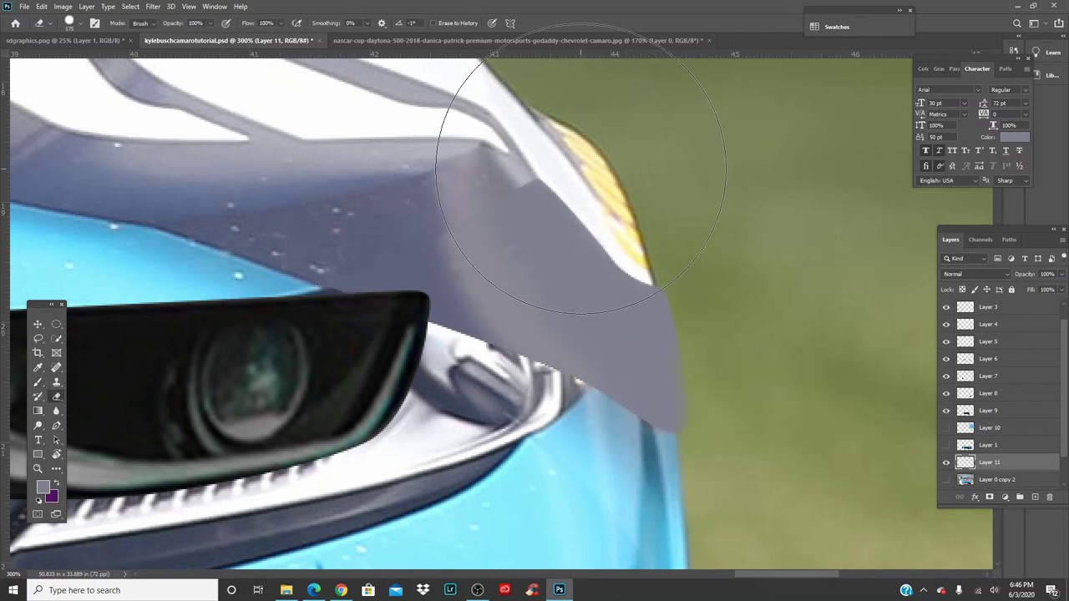
{"action": "key", "text": "bracketleft"}
{"action": "key", "text": "bracketleft"}
{"action": "key", "text": "bracketleft"}
{"action": "key", "text": "bracketleft"}
{"action": "left_click_drag", "start_coordinate": [547, 113], "coordinate": [506, 123]}
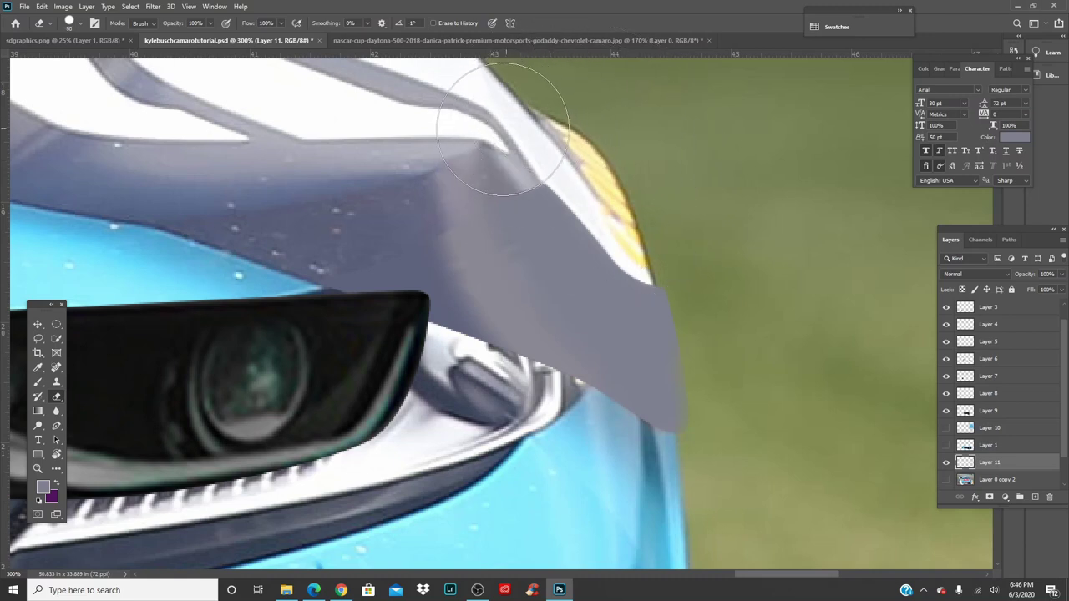
{"action": "key", "text": "bracketleft"}
{"action": "key", "text": "ctrl+z"}
Step: Soften the upper edge of the painted patch using the Eraser at 0% hardness
{"action": "right_click", "coordinate": [638, 165]}
{"action": "left_click", "coordinate": [722, 218]}
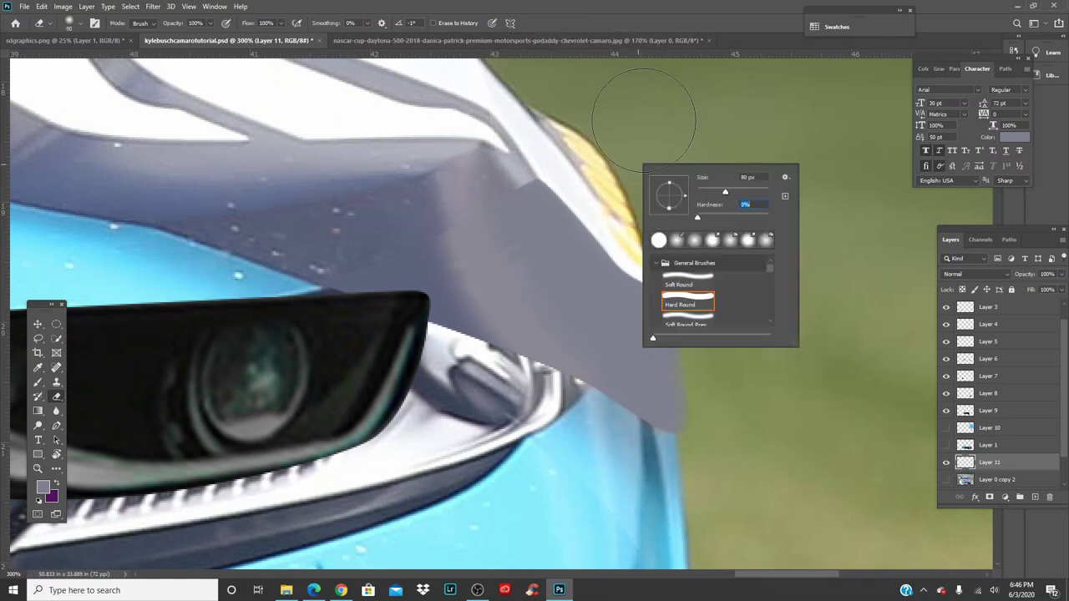
{"action": "left_click", "coordinate": [645, 120]}
{"action": "key", "text": "bracketright"}
{"action": "key", "text": "bracketright"}
{"action": "key", "text": "bracketright"}
{"action": "mouse_move", "coordinate": [551, 92]}
{"action": "left_mouse_down"}
{"action": "mouse_move", "coordinate": [482, 101]}
{"action": "mouse_move", "coordinate": [477, 120]}
{"action": "mouse_move", "coordinate": [506, 143]}
{"action": "mouse_move", "coordinate": [521, 131]}
{"action": "mouse_move", "coordinate": [501, 142]}
{"action": "mouse_move", "coordinate": [525, 148]}
{"action": "mouse_move", "coordinate": [430, 209]}
{"action": "mouse_move", "coordinate": [343, 238]}
{"action": "left_mouse_up"}
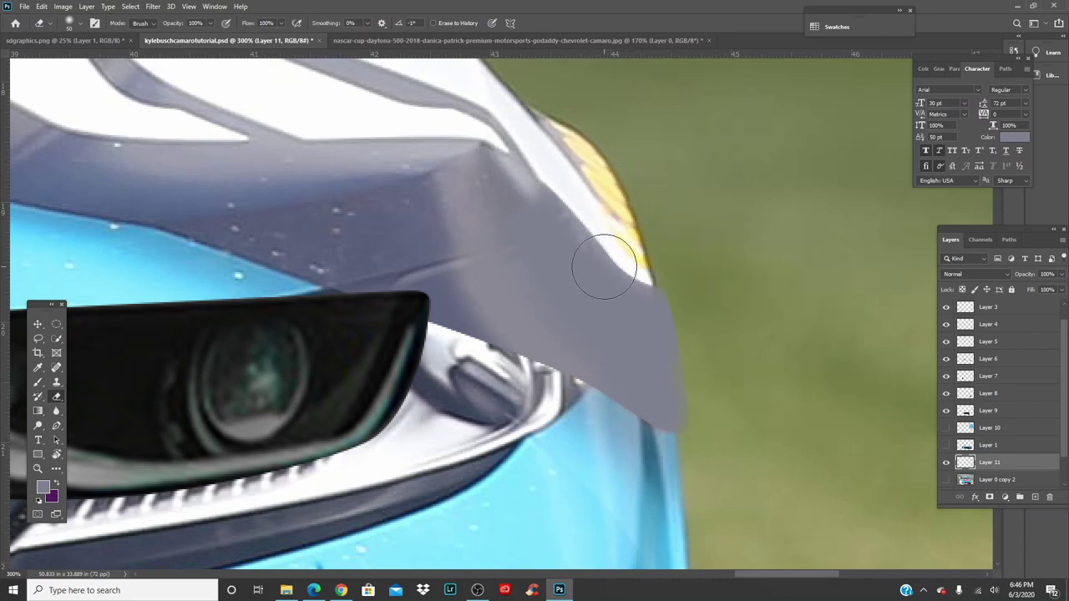
Step: Sample the dark hood color and brush over the remaining crease line just above the black headlight
{"action": "key", "text": "i"}
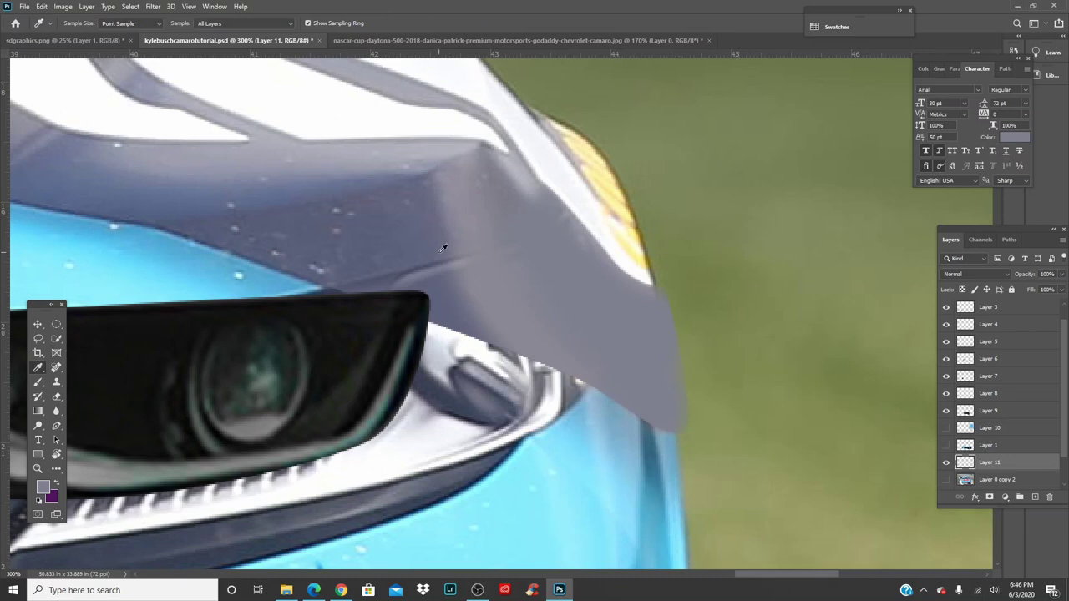
{"action": "left_click", "coordinate": [443, 248]}
{"action": "key", "text": "b"}
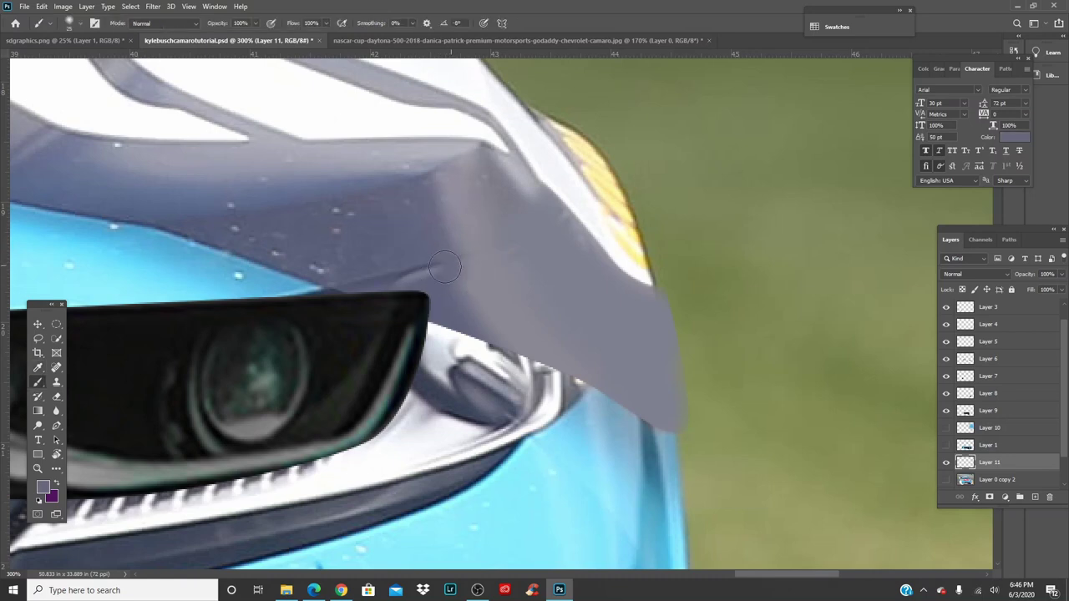
{"action": "mouse_move", "coordinate": [444, 267]}
{"action": "left_mouse_down"}
{"action": "mouse_move", "coordinate": [409, 280]}
{"action": "mouse_move", "coordinate": [346, 277]}
{"action": "left_mouse_up"}
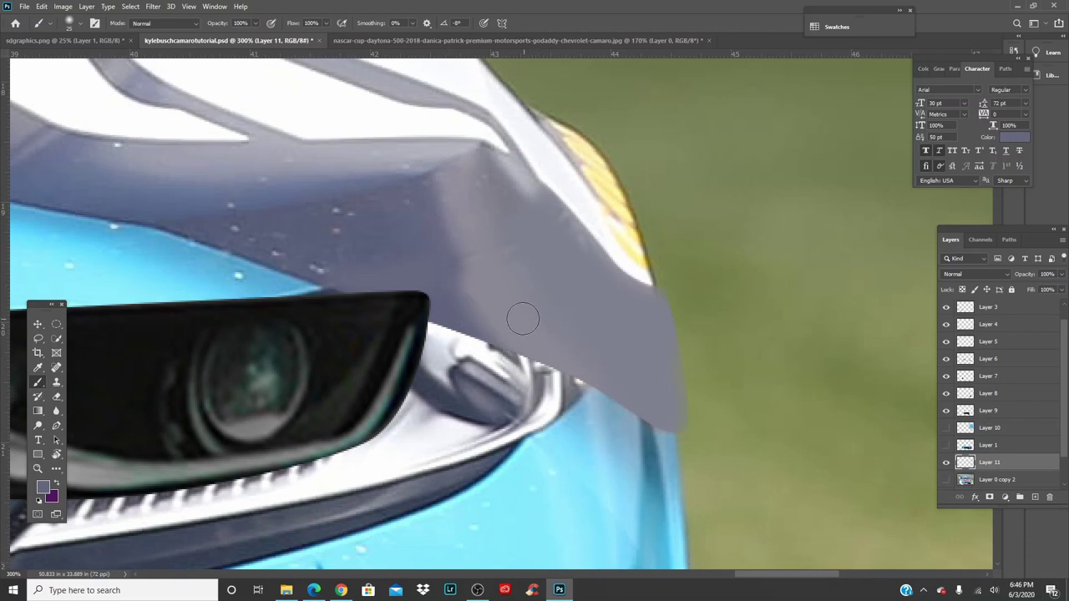
Step: Sample the lighter gray and brush a highlight strip down the patch, continuing the hood's fold
{"action": "key", "text": "i"}
{"action": "left_click", "coordinate": [481, 236]}
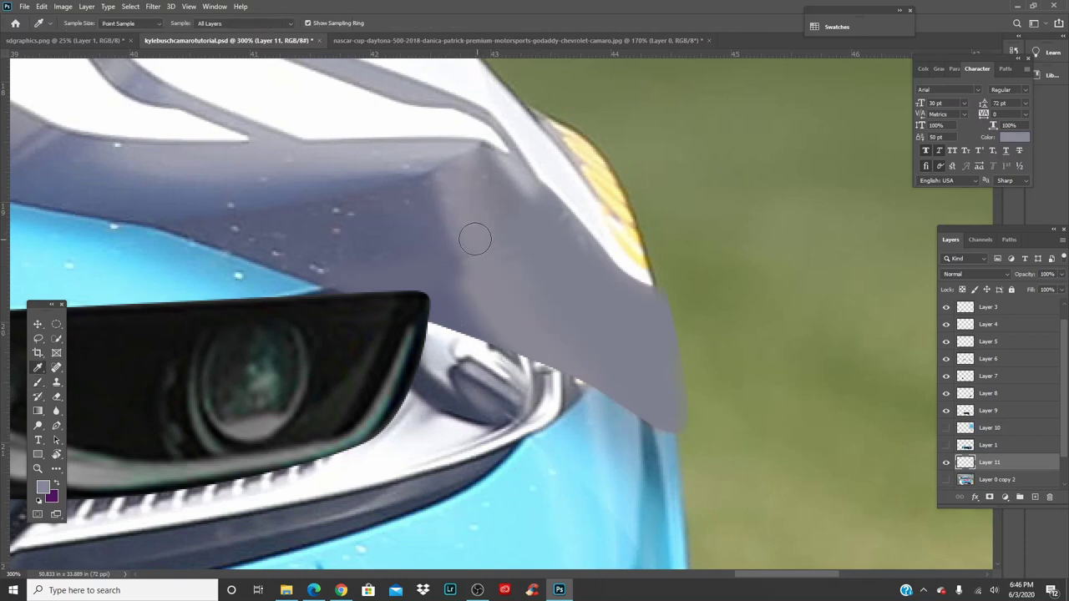
{"action": "key", "text": "b"}
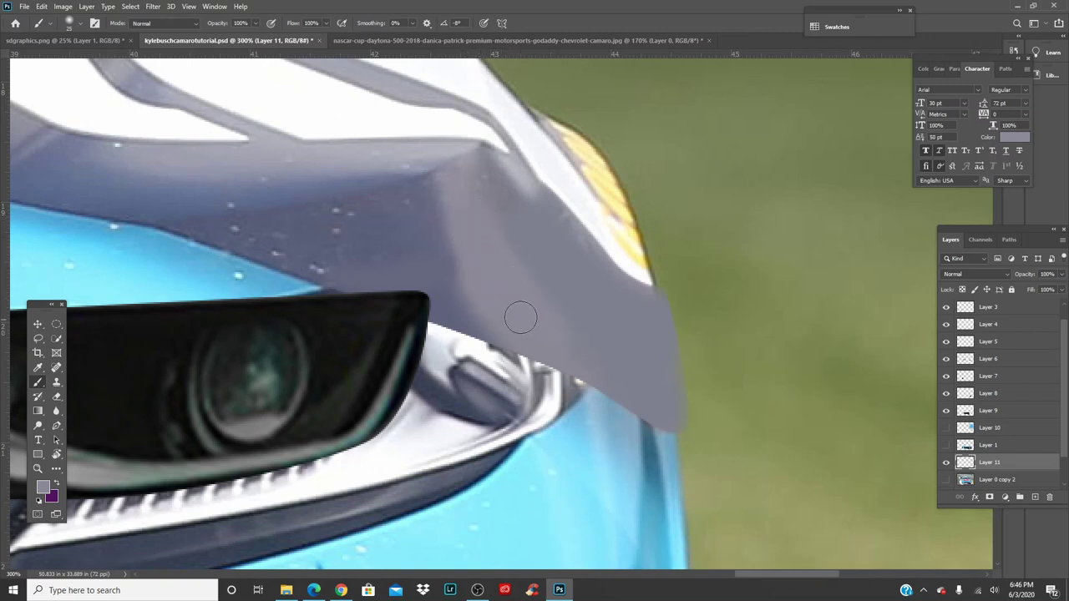
{"action": "mouse_move", "coordinate": [520, 318]}
{"action": "left_mouse_down"}
{"action": "mouse_move", "coordinate": [498, 322]}
{"action": "mouse_move", "coordinate": [473, 282]}
{"action": "mouse_move", "coordinate": [471, 234]}
{"action": "left_mouse_up"}
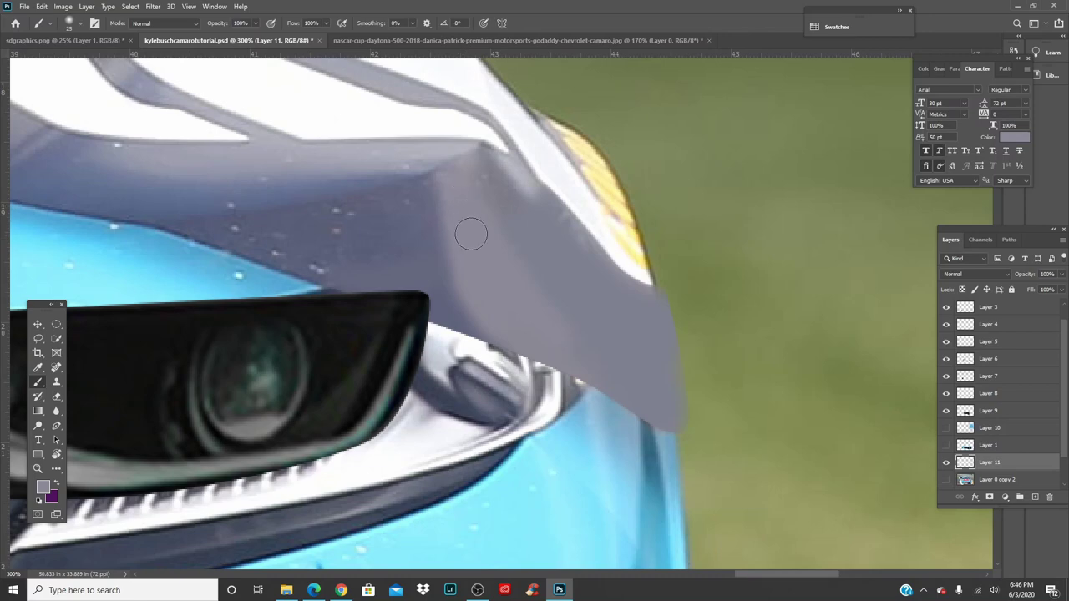
Step: Review the patch on the whole car and set the Eraser to a hard 20-pixel tip
{"action": "key", "text": "ctrl+0"}
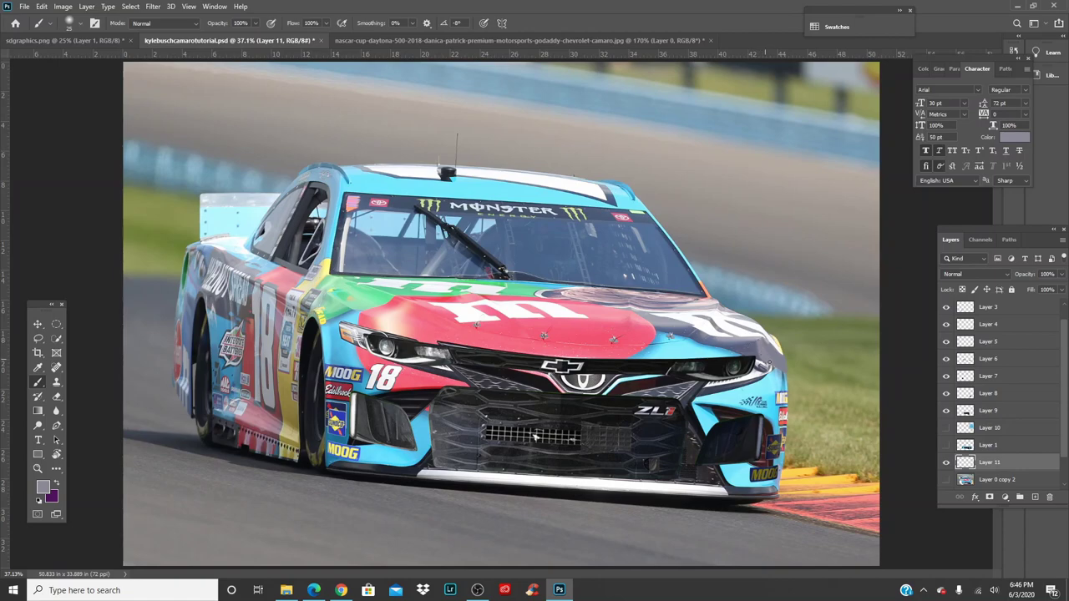
{"action": "key", "text": "ctrl+plus"}
{"action": "key", "text": "ctrl+plus"}
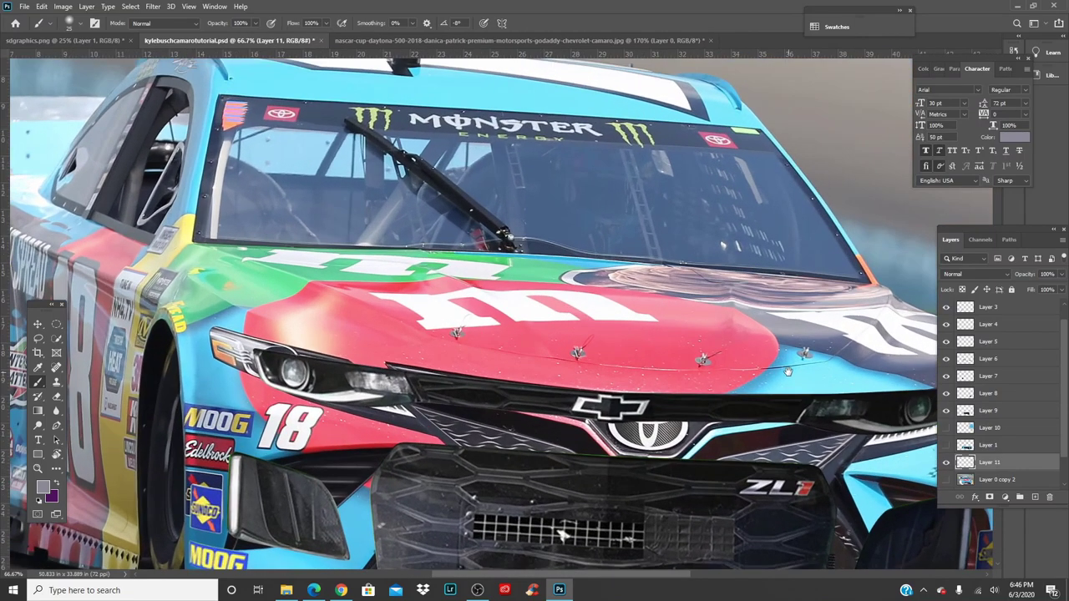
{"action": "left_click_drag", "start_coordinate": [785, 372], "coordinate": [406, 274]}
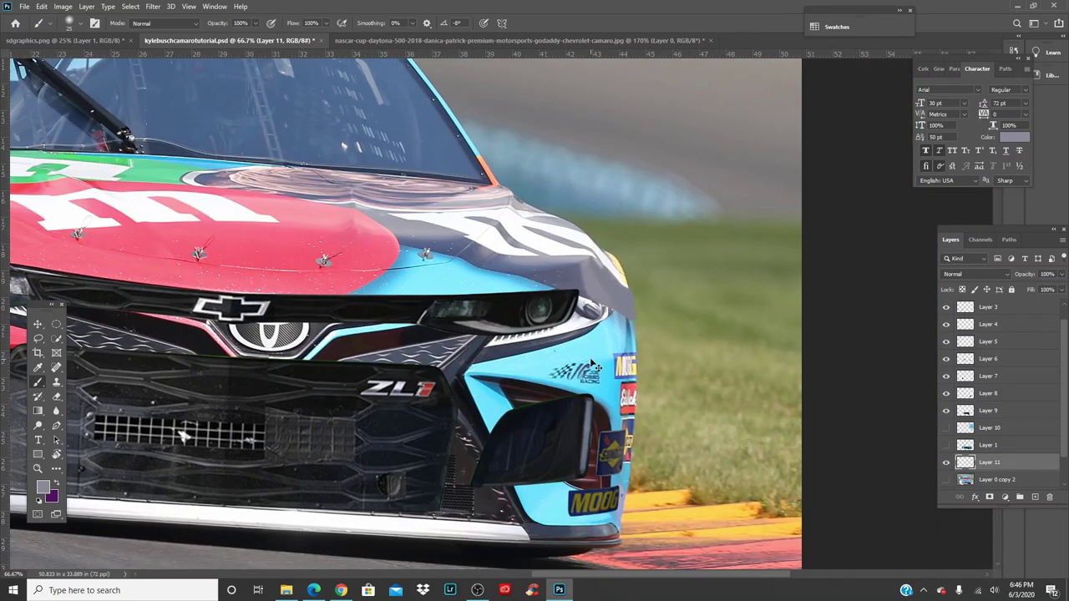
{"action": "key", "text": "ctrl+plus"}
{"action": "key", "text": "ctrl+plus"}
{"action": "left_click_drag", "start_coordinate": [669, 358], "coordinate": [473, 347]}
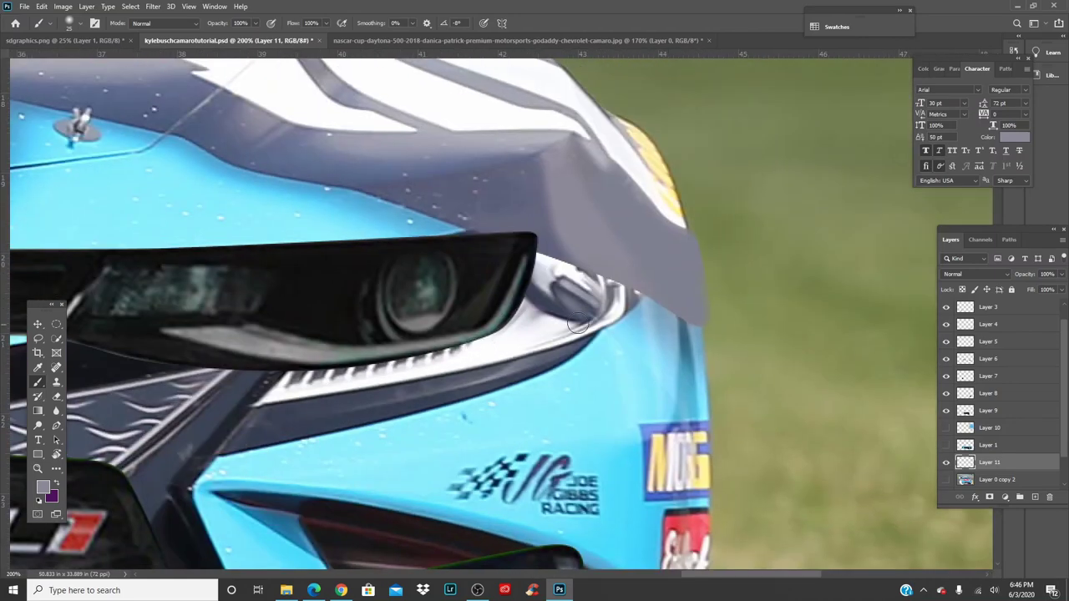
{"action": "key", "text": "e"}
{"action": "right_click", "coordinate": [741, 227]}
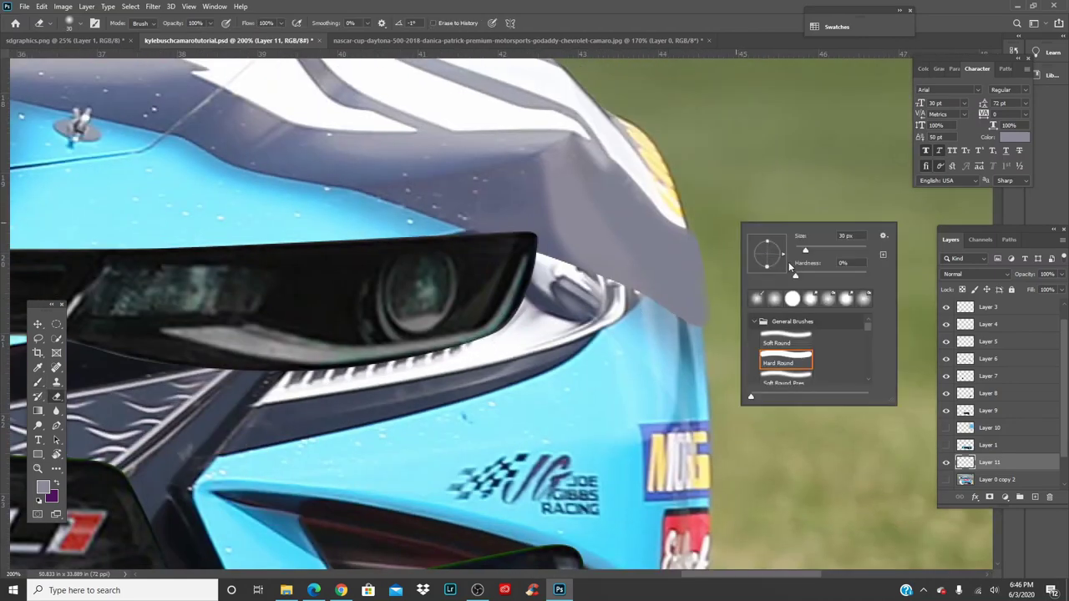
{"action": "left_click", "coordinate": [758, 201]}
{"action": "key", "text": "bracketleft"}
{"action": "key", "text": "bracketleft"}
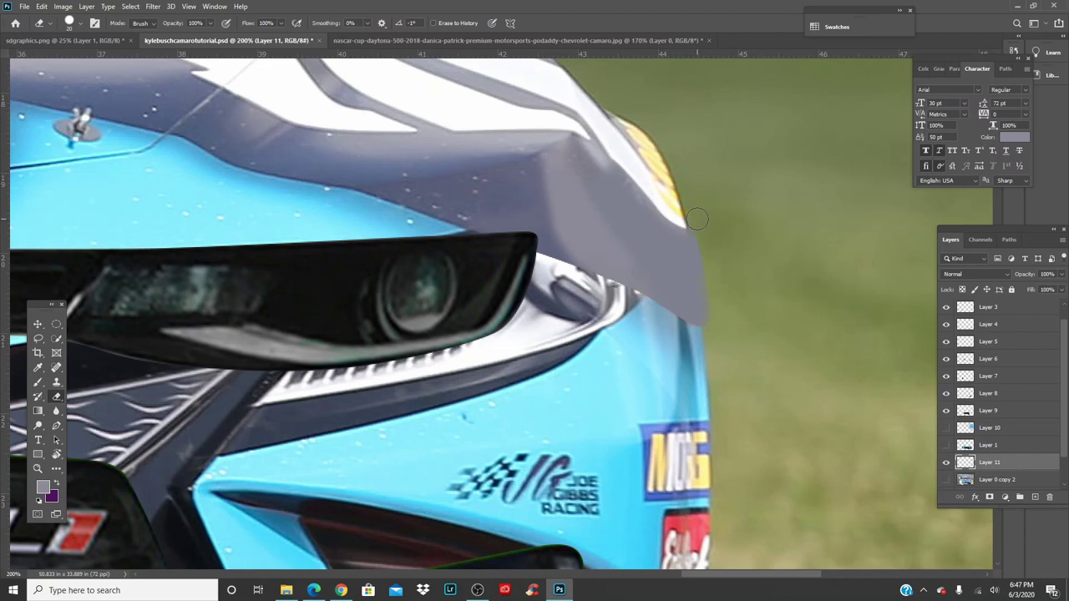
Step: With Layer 11 temporarily at 58% opacity, erase the paint spilling past the fender's outer edge, restoring the layer to 100% opacity
{"action": "left_click_drag", "start_coordinate": [1062, 276], "coordinate": [1039, 286]}
{"action": "left_click", "coordinate": [696, 219]}
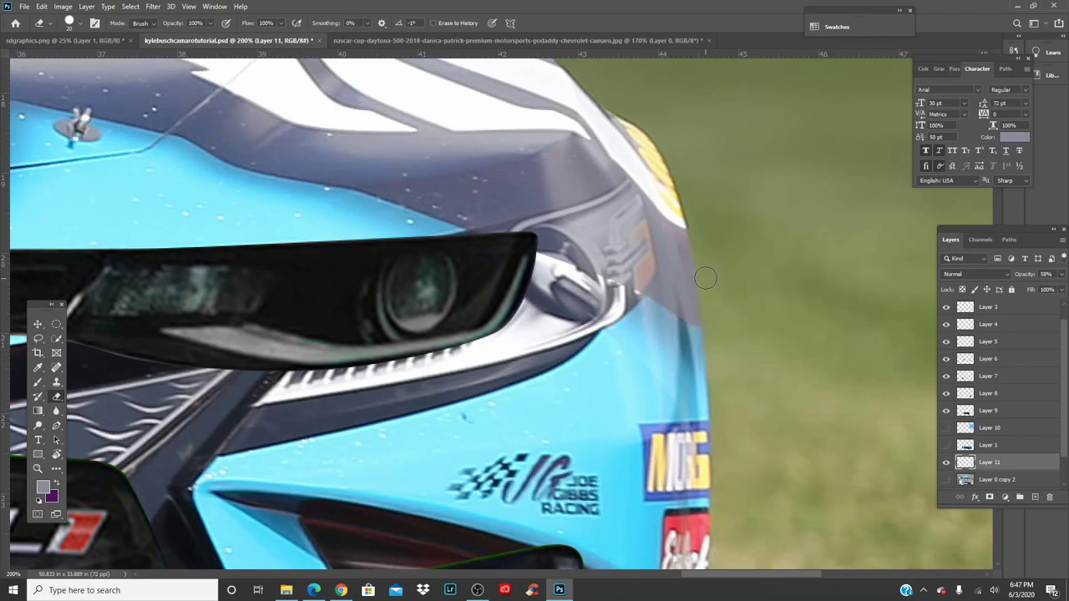
{"action": "left_click", "coordinate": [1062, 277]}
{"action": "left_click_drag", "start_coordinate": [1041, 288], "coordinate": [1060, 287]}
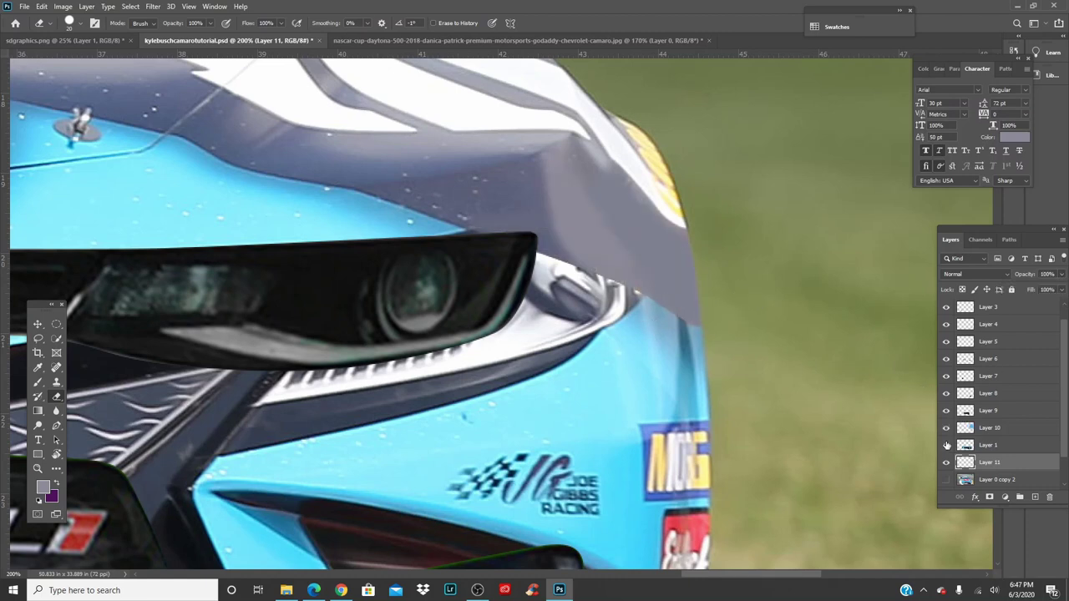
Step: Show Layer 0 copy 2 again and delete Layer 10 with its stray blue paint over the background
{"action": "left_click", "coordinate": [947, 479]}
{"action": "scroll", "coordinate": [982, 472], "scroll_direction": "down", "scroll_amount": 1}
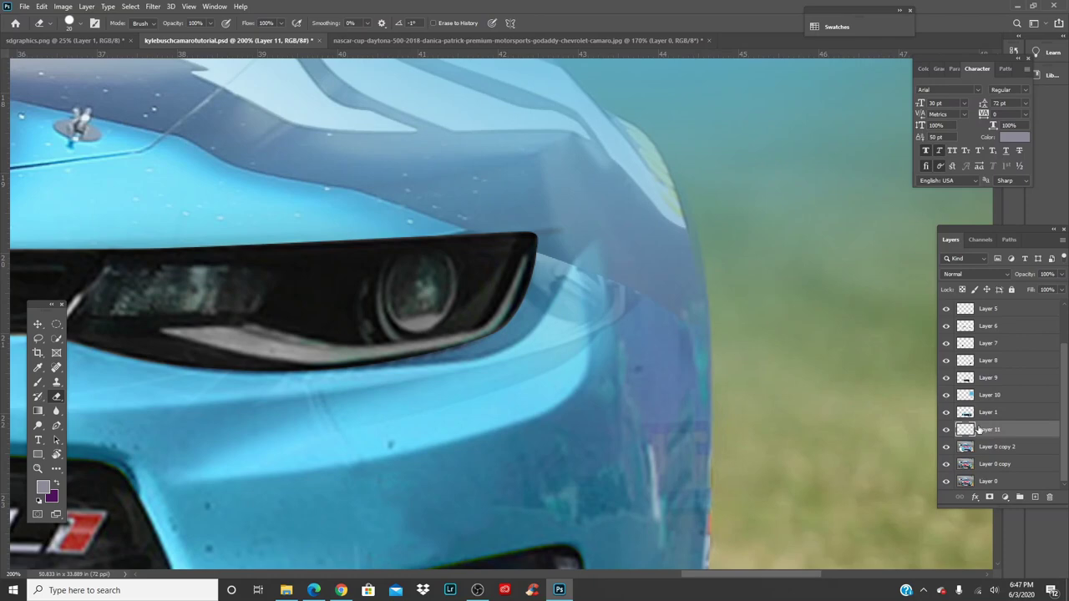
{"action": "key", "text": "ctrl+0"}
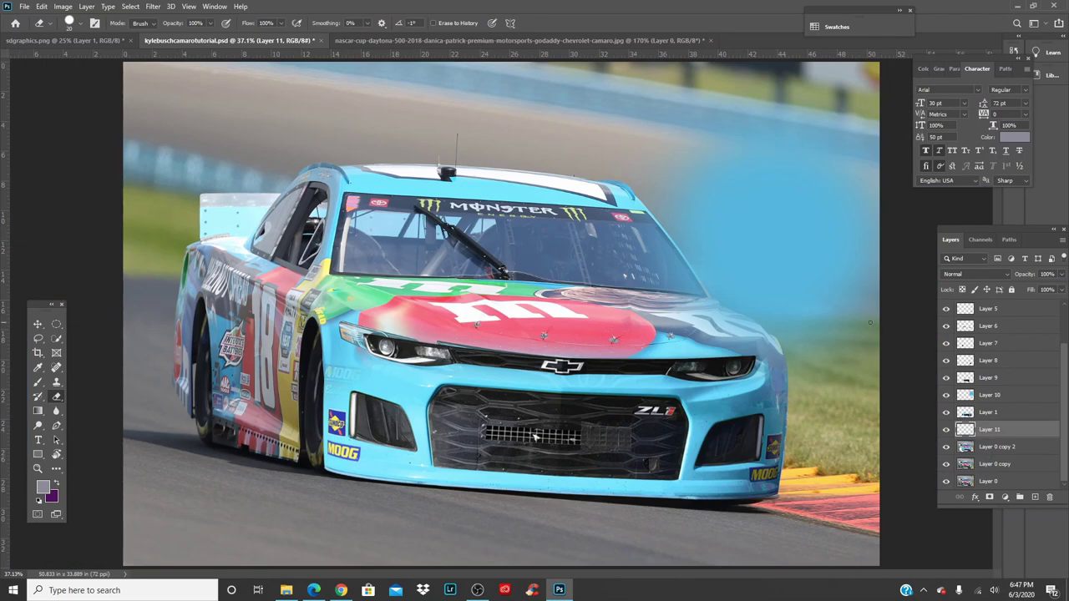
{"action": "key", "text": "v"}
{"action": "left_click", "coordinate": [957, 395]}
{"action": "right_click", "coordinate": [1001, 400]}
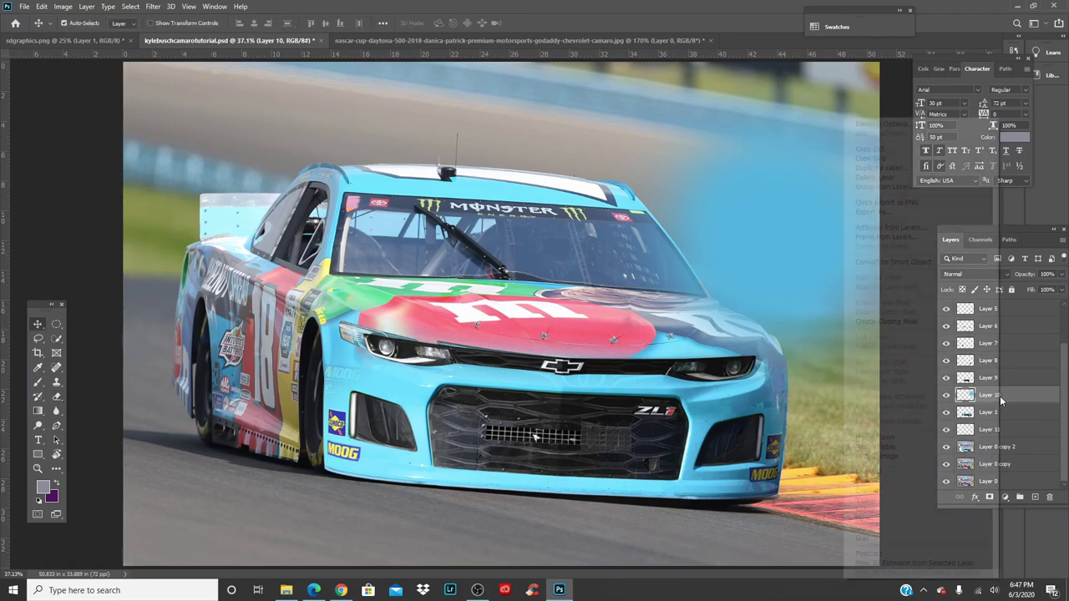
{"action": "left_click", "coordinate": [903, 177]}
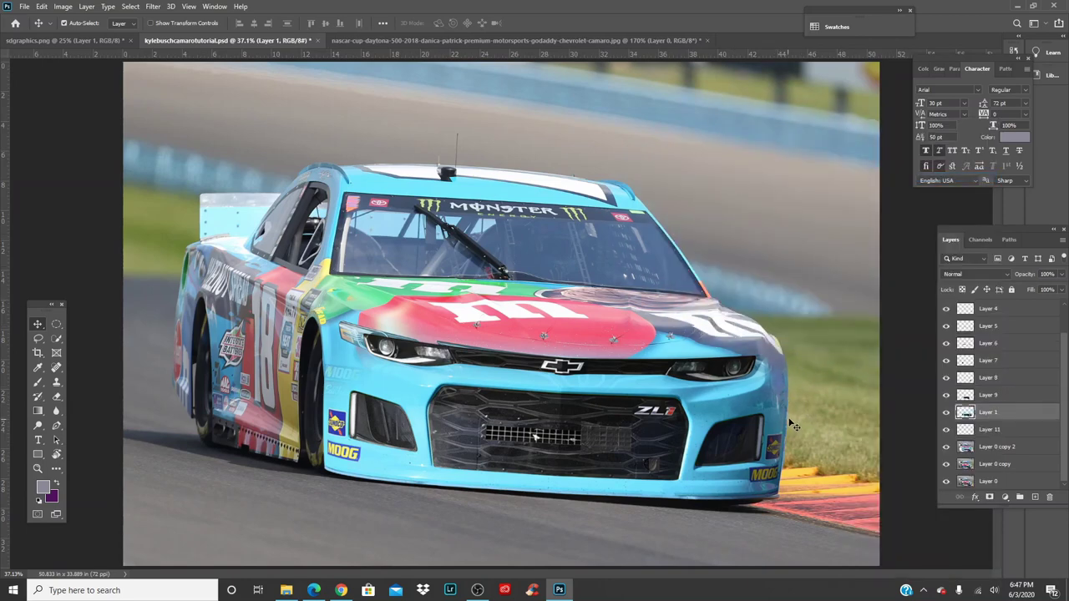
Step: Restore the opacity of Layer 0 copy 2 to 100%
{"action": "scroll", "coordinate": [794, 422], "scroll_direction": "up", "scroll_amount": 4}
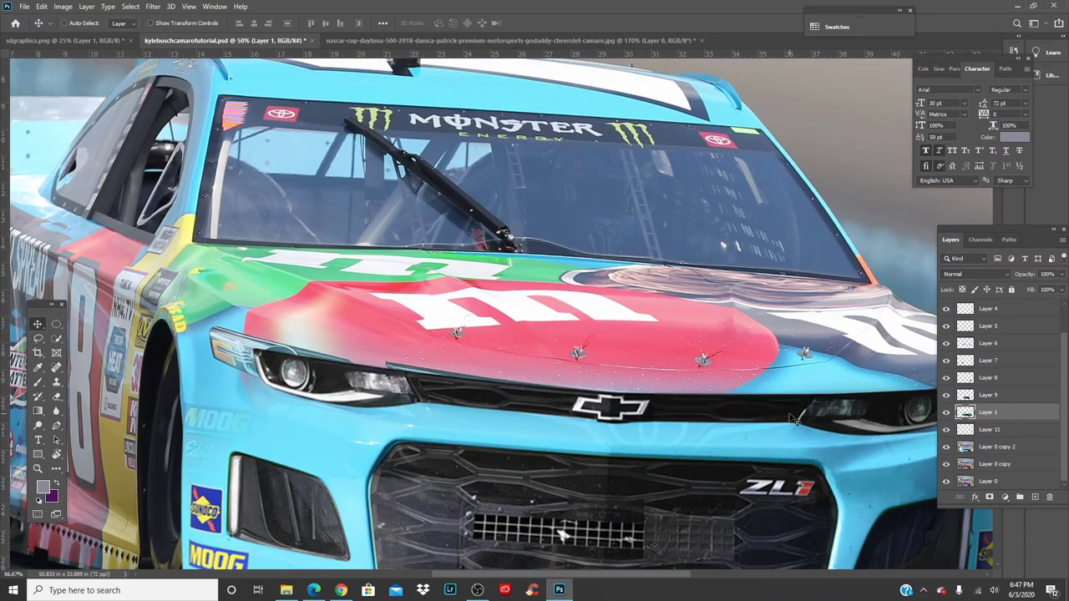
{"action": "left_click", "coordinate": [1005, 447]}
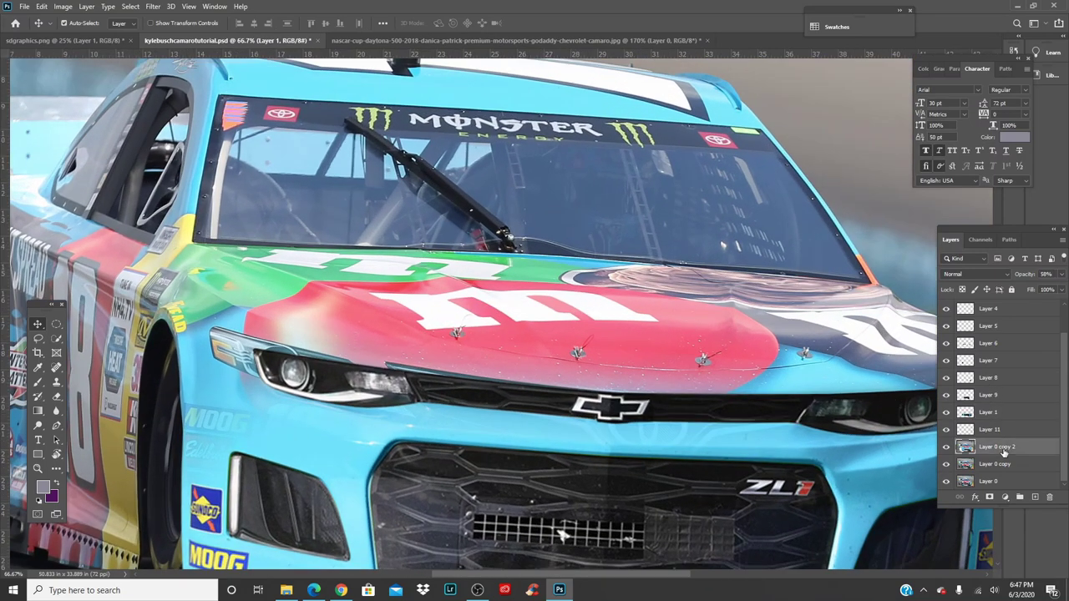
{"action": "left_click", "coordinate": [1060, 276]}
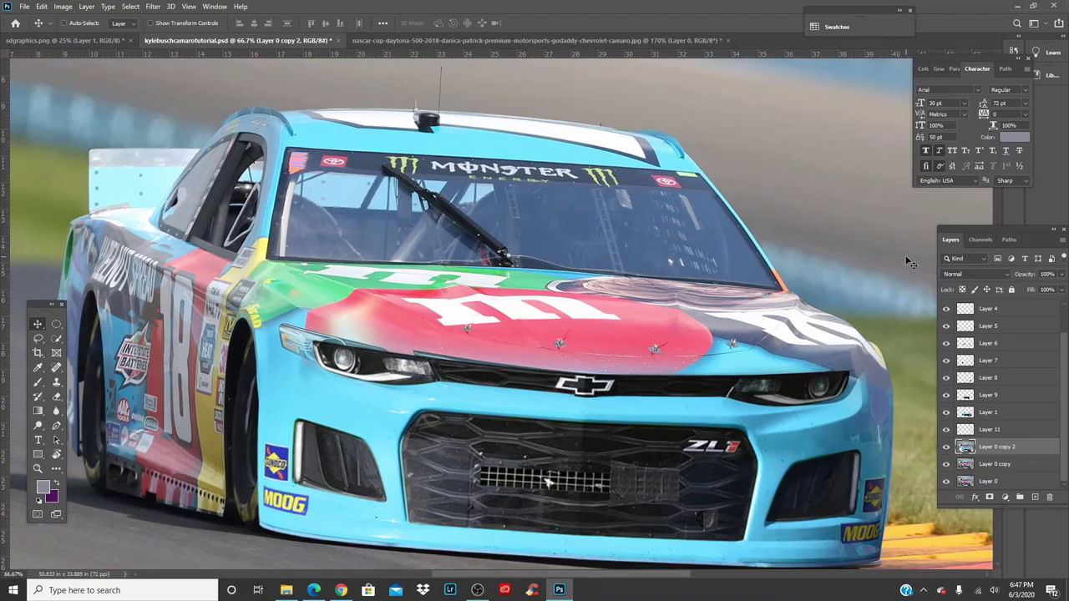
{"action": "key", "text": "ctrl+0"}
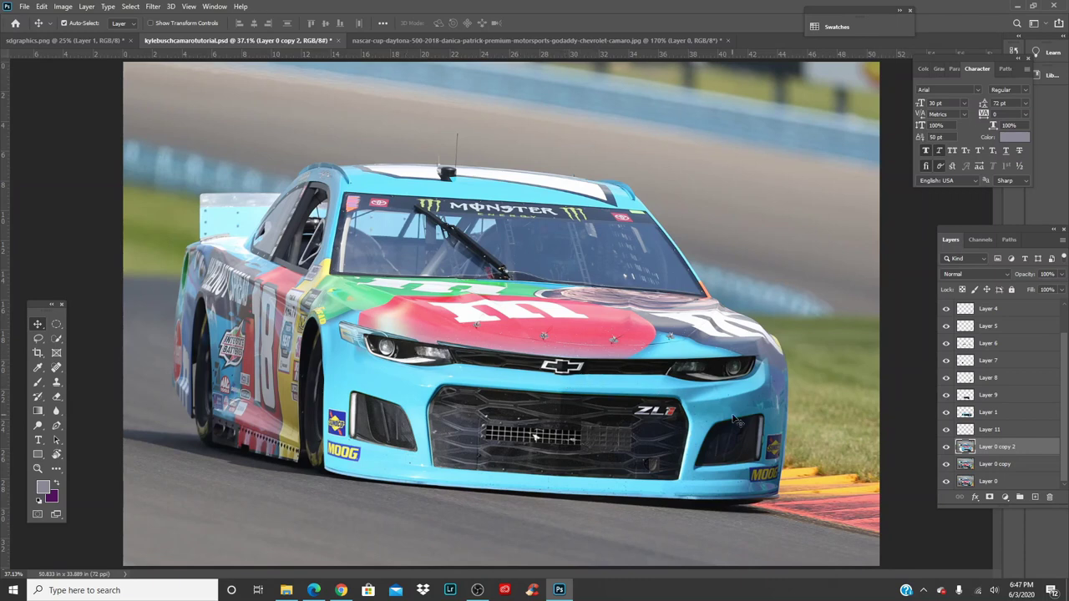
Step: Select together the layers holding the Camaro's emblem, grille, bumper, side vents and decals
{"action": "left_click", "coordinate": [582, 371]}
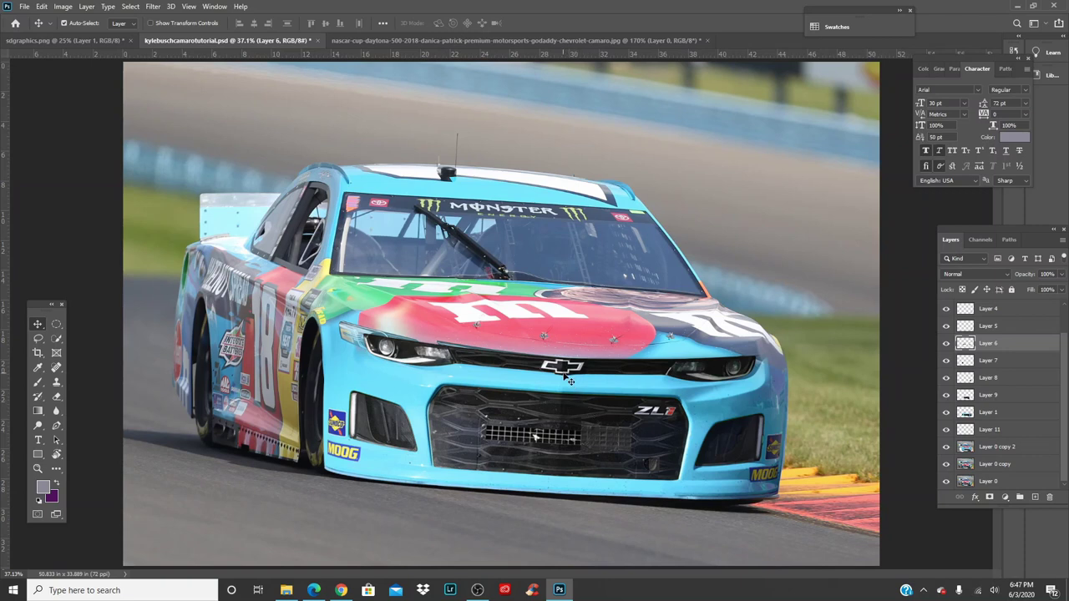
{"action": "left_click", "coordinate": [535, 436], "text": "shift"}
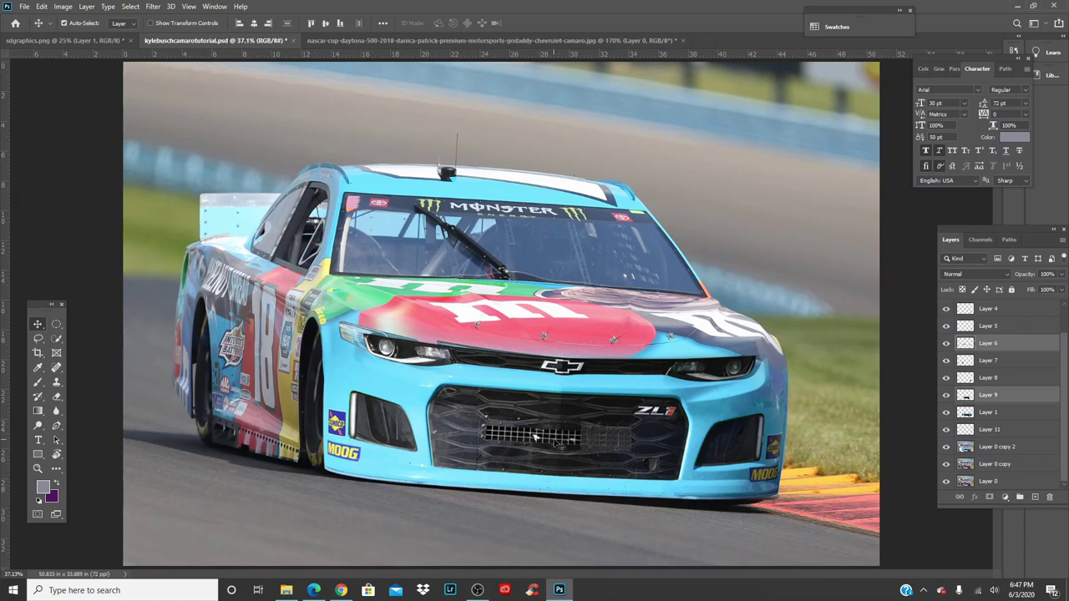
{"action": "left_click", "coordinate": [400, 382], "text": "shift"}
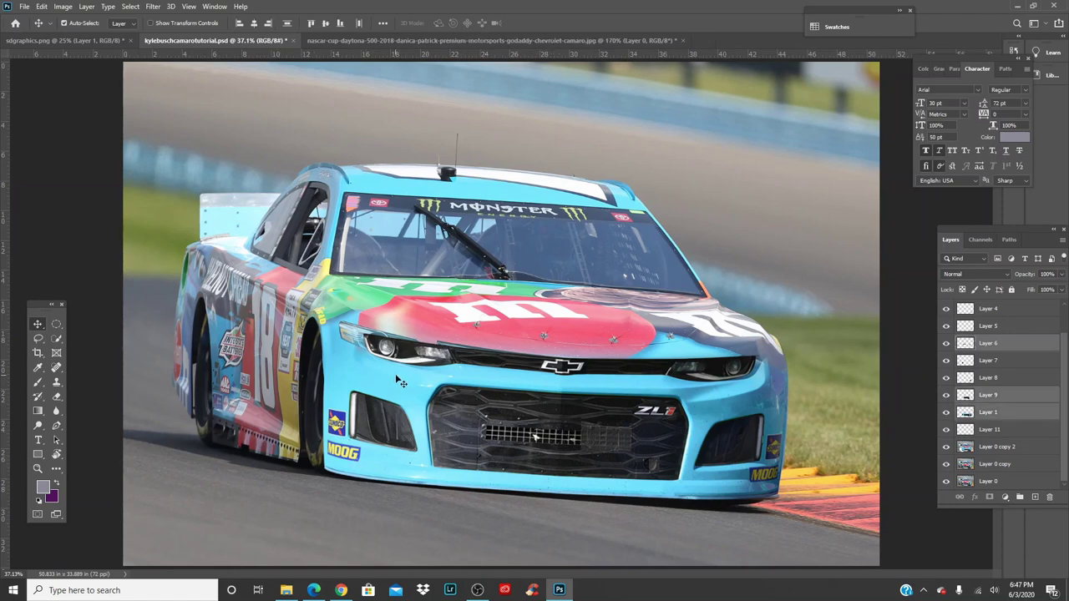
{"action": "left_click", "coordinate": [394, 422], "text": "shift"}
{"action": "left_click", "coordinate": [732, 448], "text": "shift"}
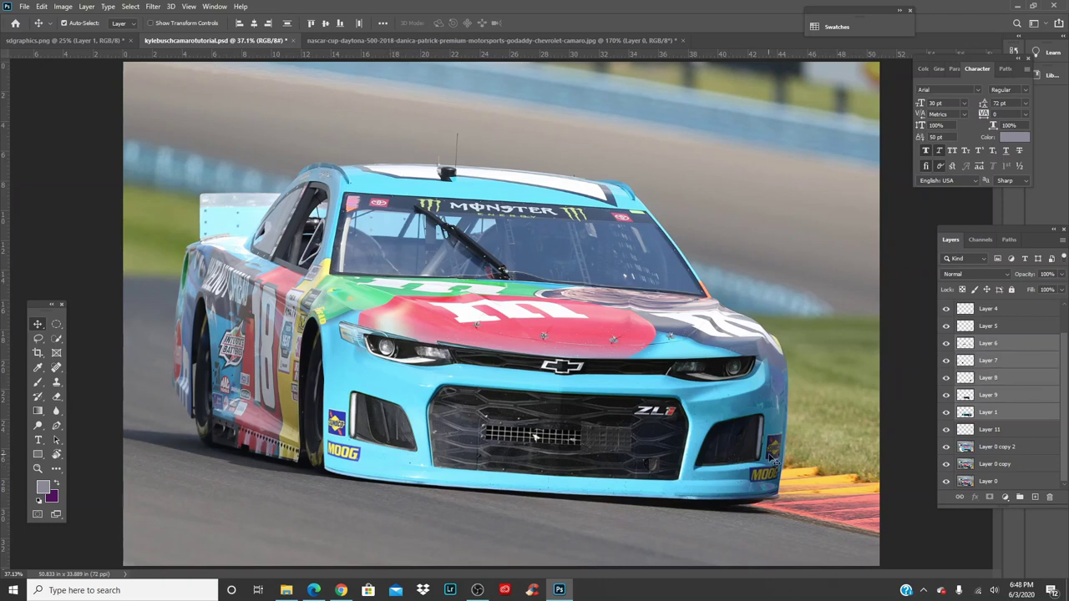
{"action": "left_click", "coordinate": [767, 477], "text": "shift"}
{"action": "left_click", "coordinate": [591, 486], "text": "shift"}
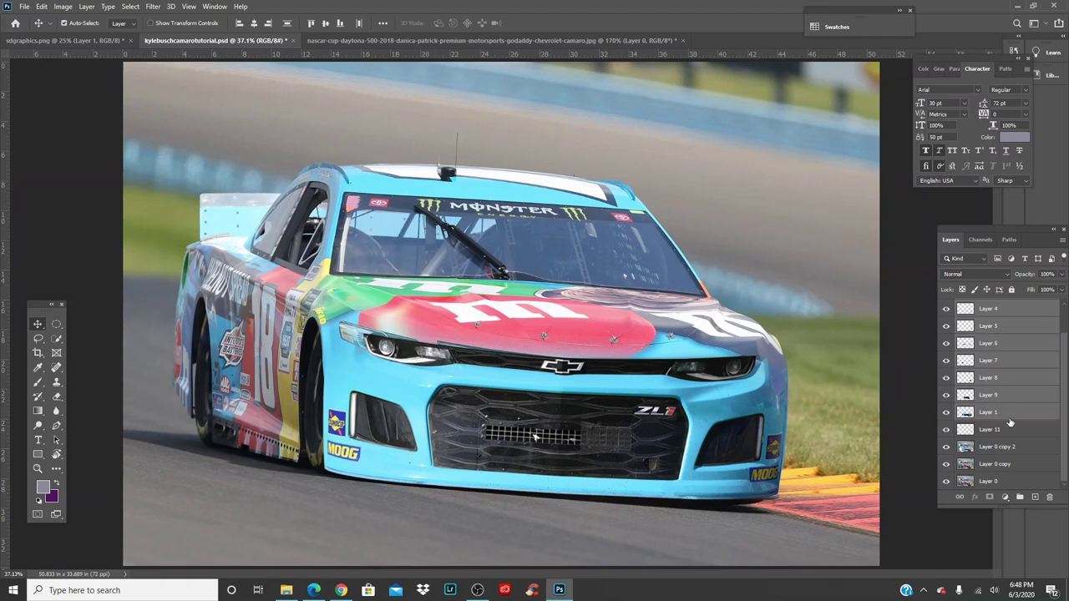
{"action": "scroll", "coordinate": [1010, 419], "scroll_direction": "up", "scroll_amount": 1}
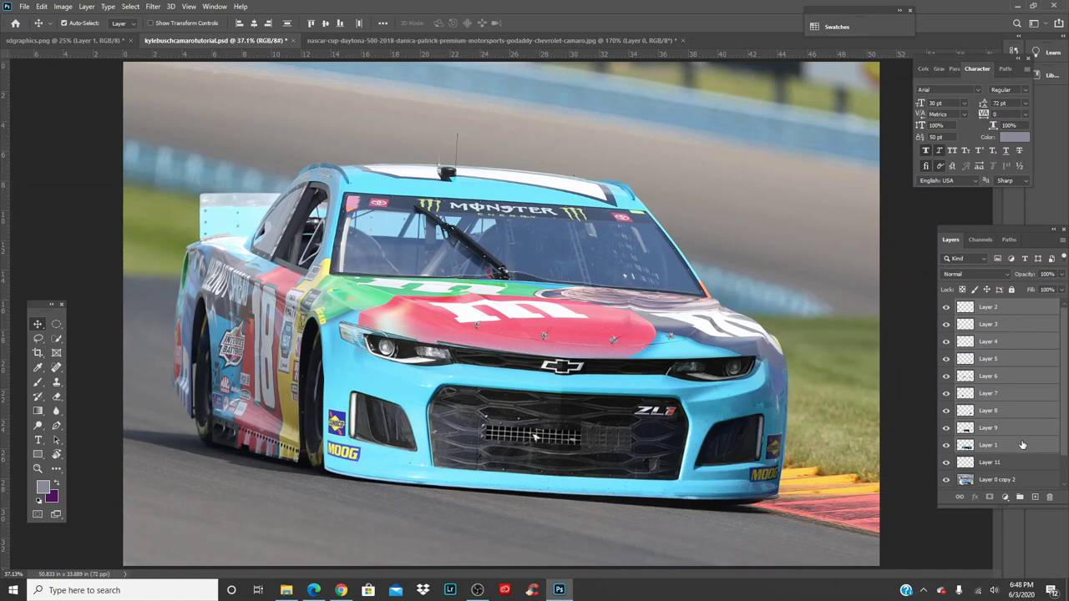
Step: Merge Layer 2 through Layer 9 down into Layer 1, and undo a trial move of the merged front end
{"action": "left_click", "coordinate": [1022, 309]}
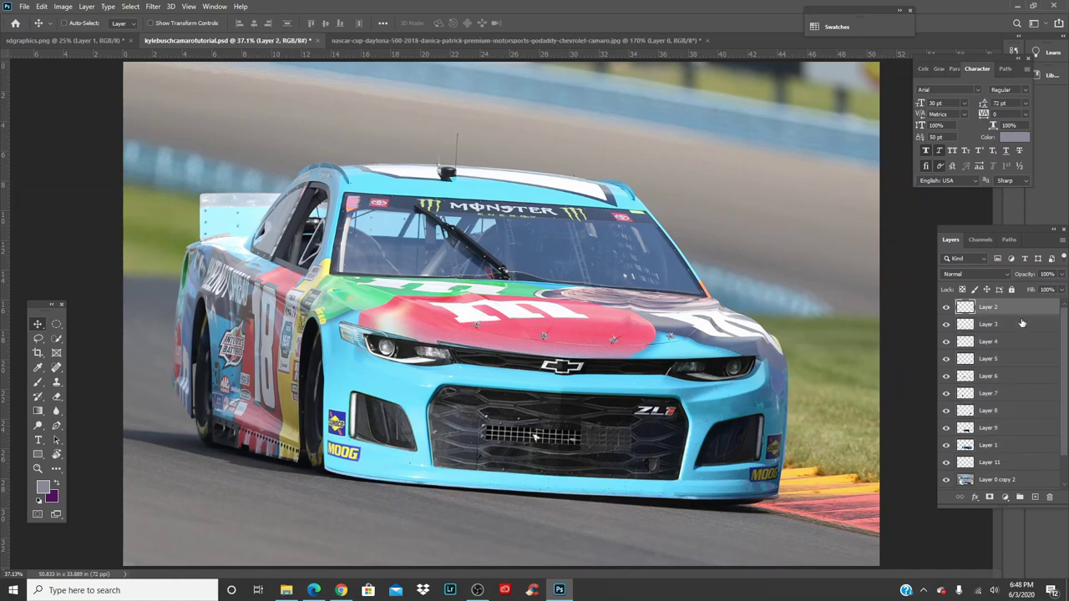
{"action": "key", "text": "ctrl+e"}
{"action": "key", "text": "ctrl+e"}
{"action": "key", "text": "ctrl+e"}
{"action": "key", "text": "ctrl+e"}
{"action": "key", "text": "ctrl+e"}
{"action": "key", "text": "ctrl+e"}
{"action": "key", "text": "ctrl+e"}
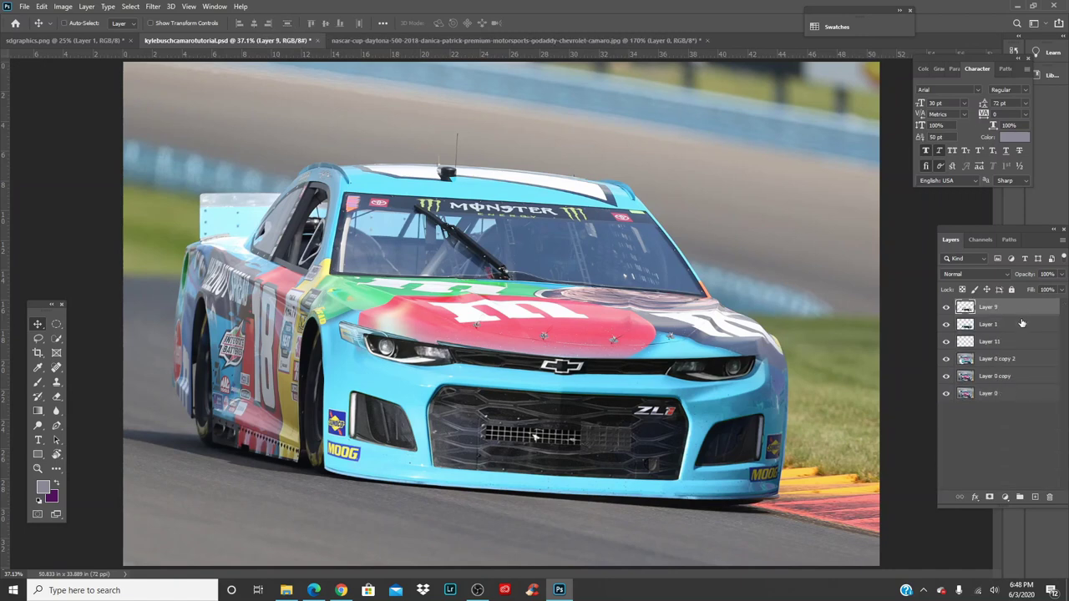
{"action": "key", "text": "ctrl+e"}
{"action": "left_click_drag", "start_coordinate": [626, 409], "coordinate": [494, 278]}
{"action": "key", "text": "ctrl+z"}
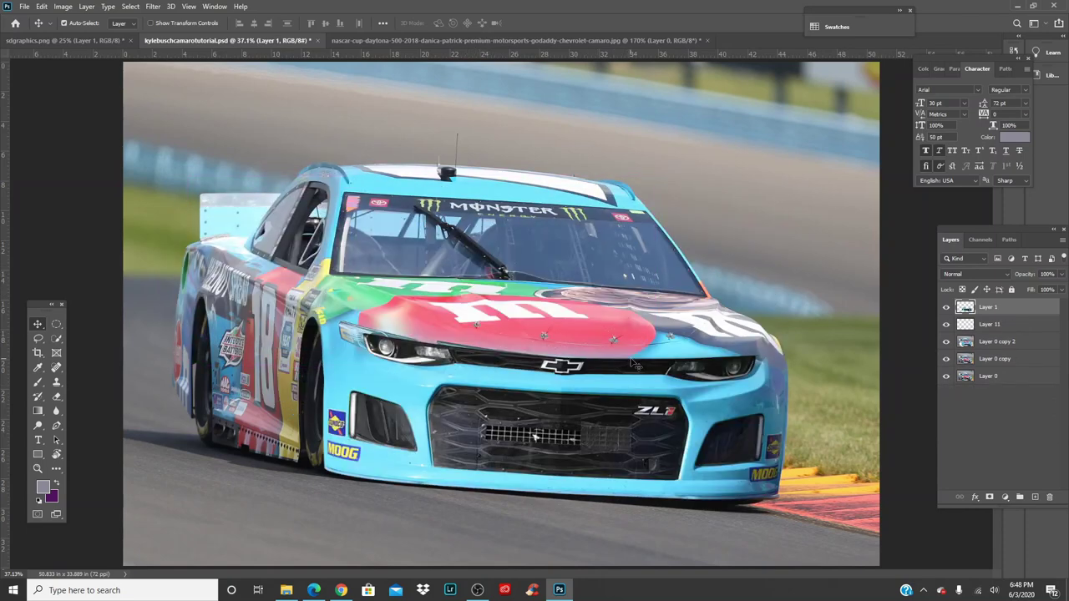
Step: Warp the merged front end on Layer 1, shifting the emblem and grille toward the image's right-hand headlight
{"action": "key", "text": "ctrl+t"}
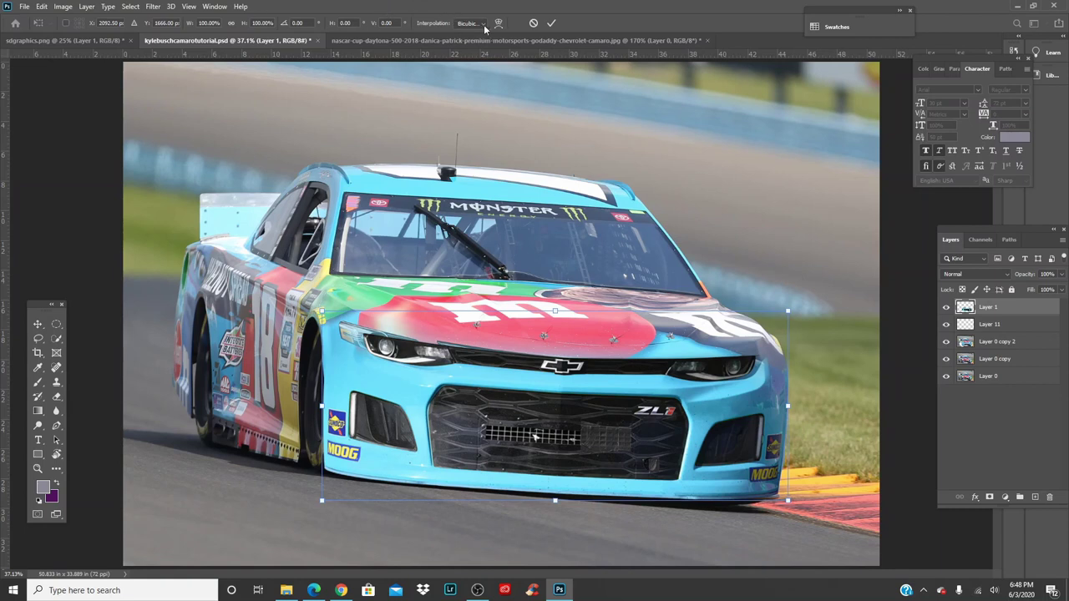
{"action": "left_click", "coordinate": [499, 23]}
{"action": "left_click_drag", "start_coordinate": [566, 368], "coordinate": [589, 368]}
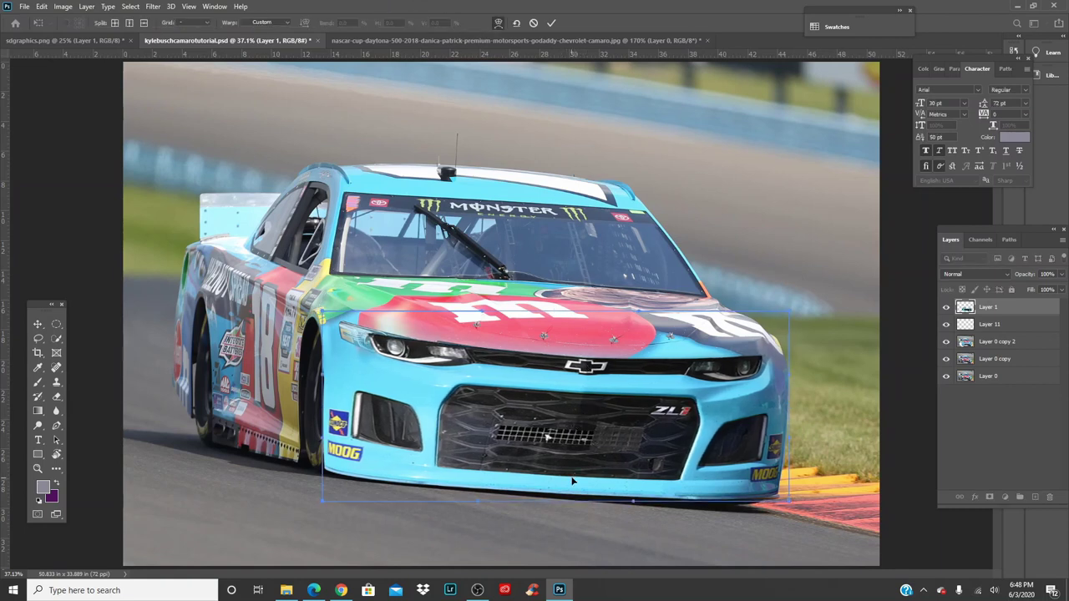
{"action": "mouse_move", "coordinate": [572, 481]}
{"action": "left_mouse_down"}
{"action": "mouse_move", "coordinate": [587, 476]}
{"action": "mouse_move", "coordinate": [575, 486]}
{"action": "left_mouse_up"}
{"action": "left_click_drag", "start_coordinate": [601, 364], "coordinate": [588, 338]}
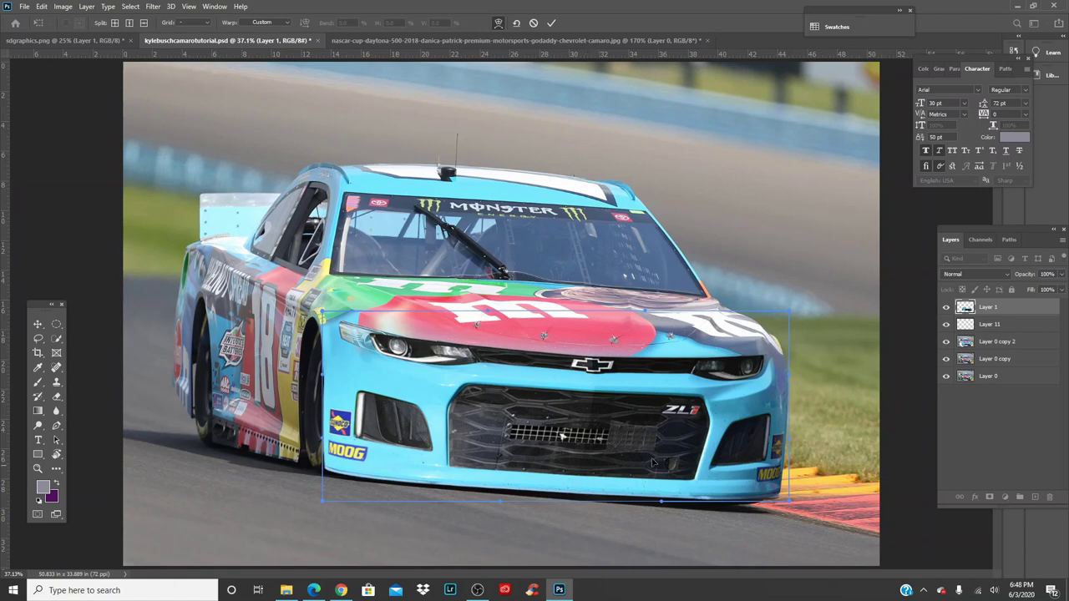
Step: Fine-tune the warp around the grille corners, lower bumper and left-hand headlight, and apply the transformation
{"action": "left_click_drag", "start_coordinate": [460, 482], "coordinate": [459, 480]}
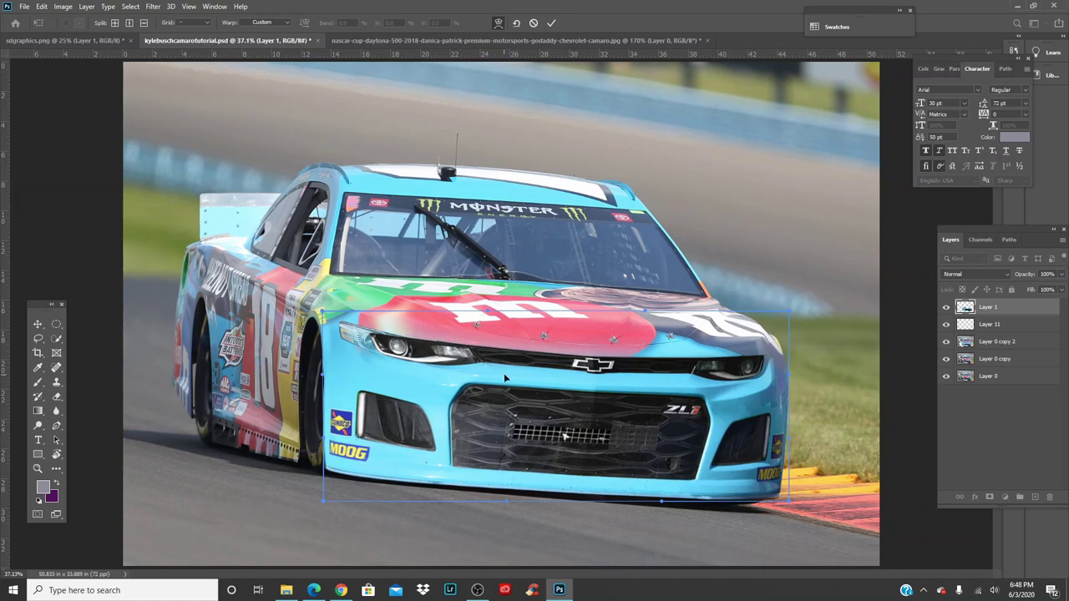
{"action": "left_click_drag", "start_coordinate": [505, 375], "coordinate": [500, 373]}
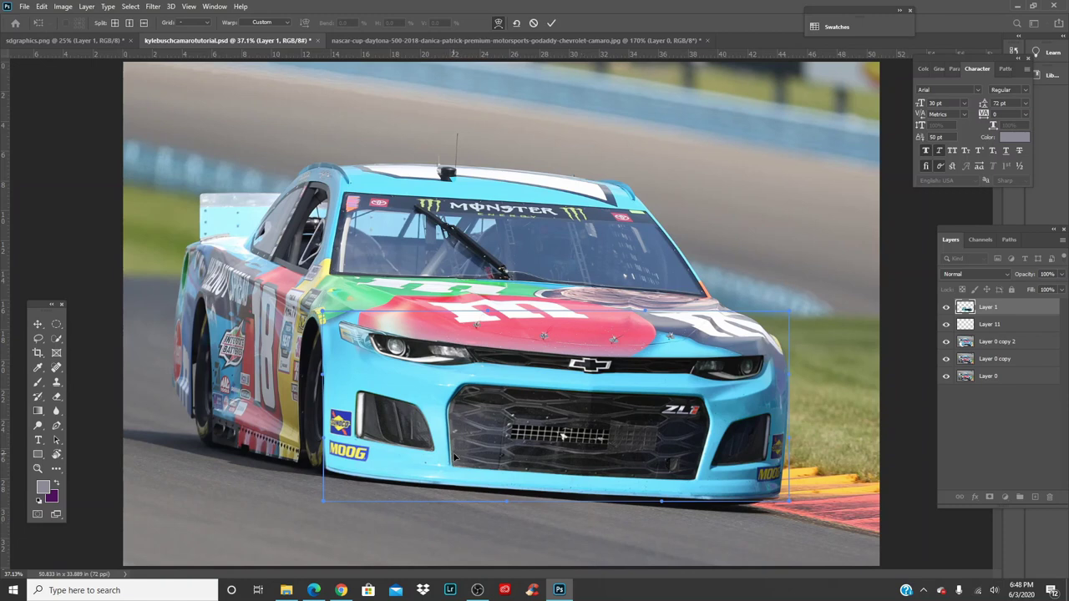
{"action": "left_click_drag", "start_coordinate": [694, 489], "coordinate": [696, 490]}
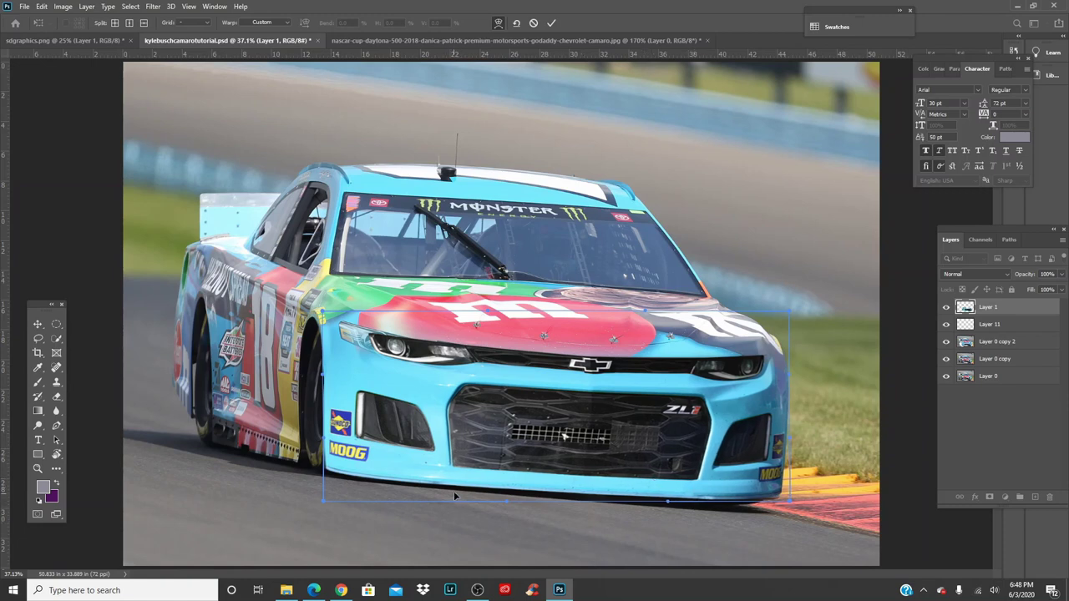
{"action": "left_click_drag", "start_coordinate": [444, 476], "coordinate": [447, 452]}
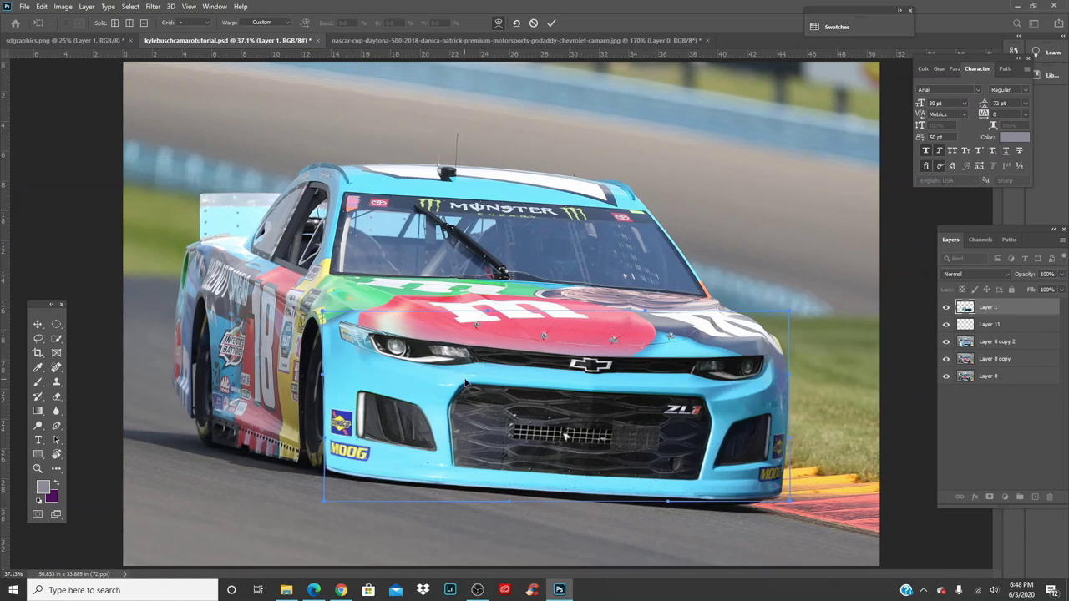
{"action": "left_click_drag", "start_coordinate": [465, 379], "coordinate": [460, 379]}
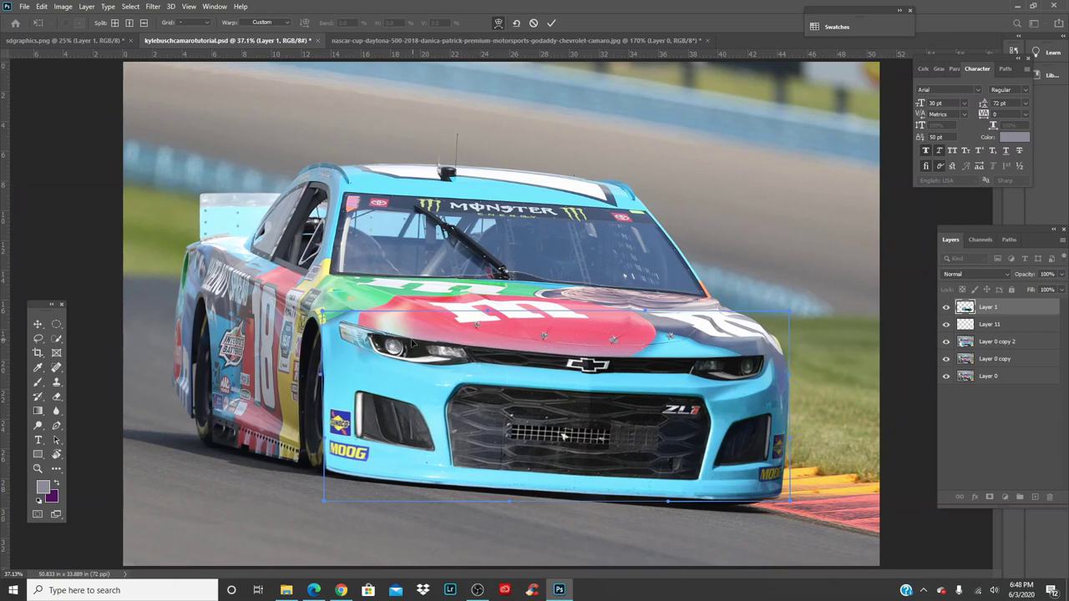
{"action": "left_click_drag", "start_coordinate": [373, 341], "coordinate": [362, 342]}
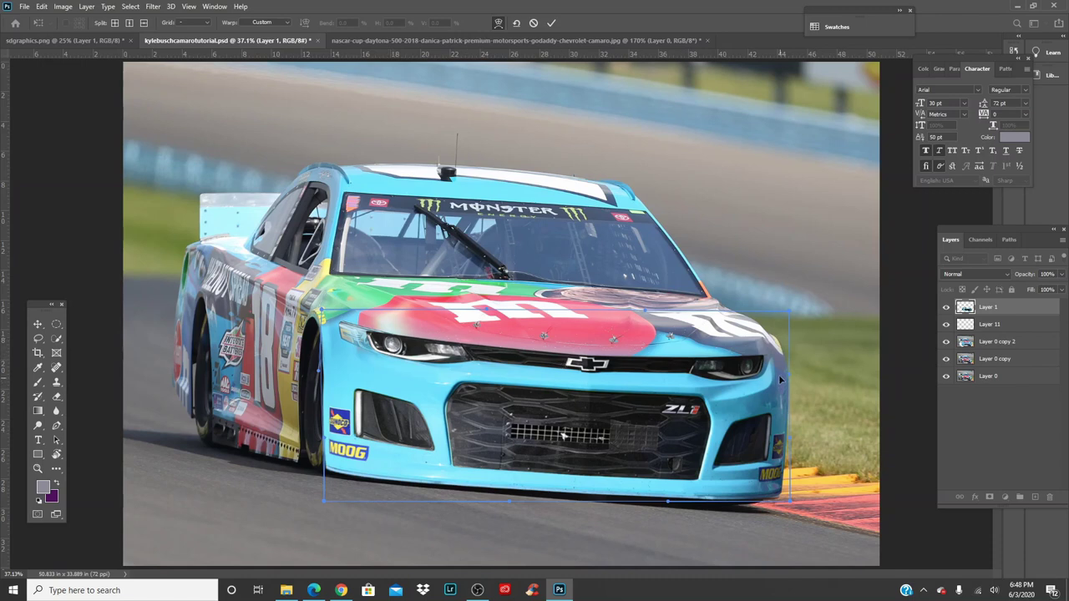
{"action": "left_click_drag", "start_coordinate": [474, 346], "coordinate": [474, 351]}
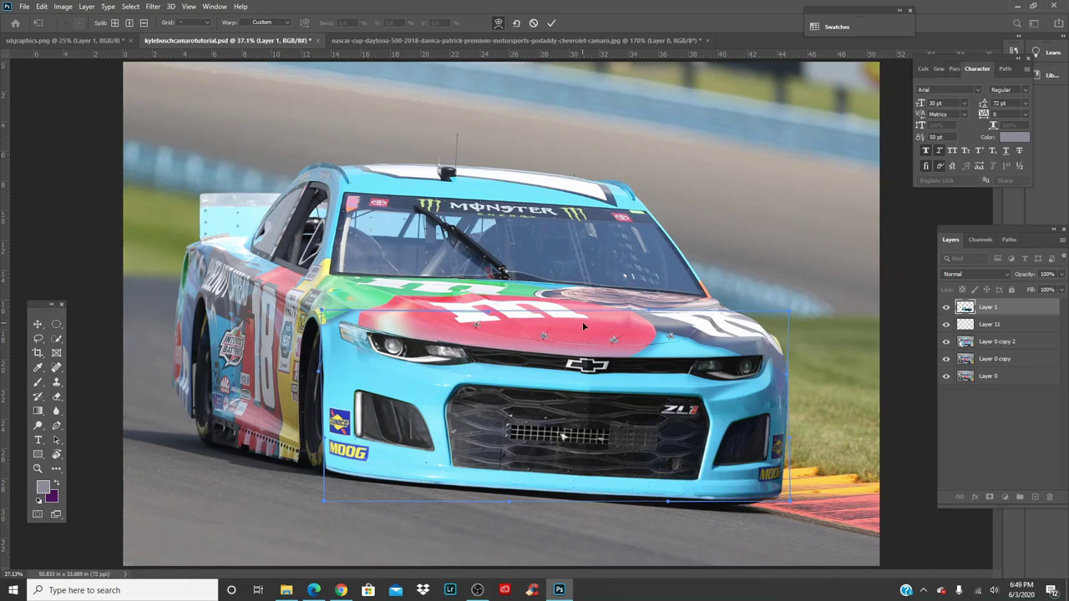
{"action": "left_click", "coordinate": [550, 23]}
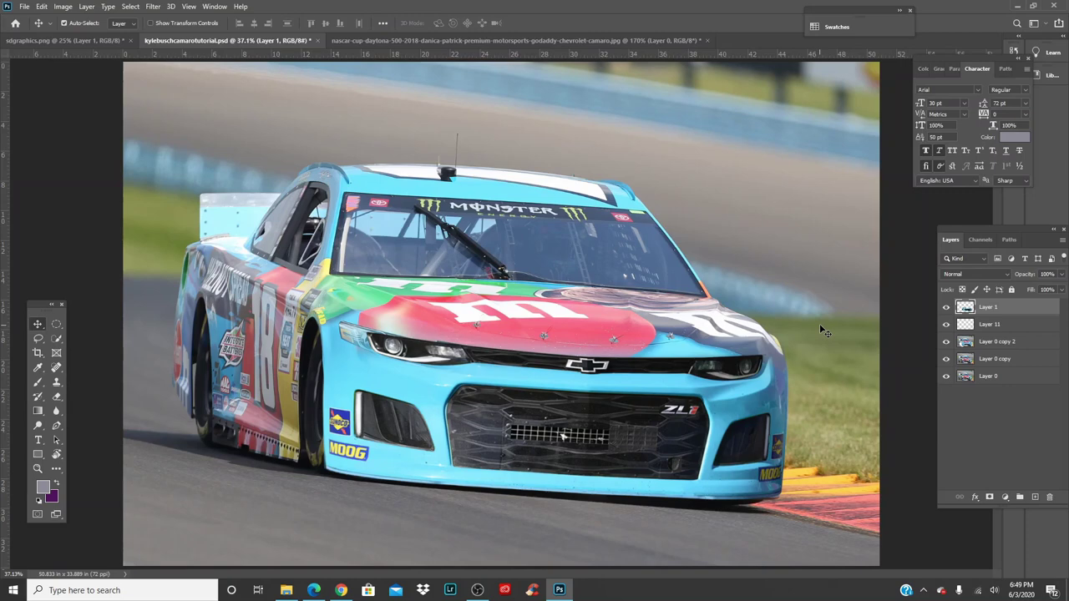
Step: Undo a trial move of the front end and remove its green tint with Hue/Saturation, setting Greens saturation to -100
{"action": "left_click_drag", "start_coordinate": [651, 451], "coordinate": [541, 318]}
{"action": "key", "text": "ctrl+z"}
{"action": "left_click", "coordinate": [63, 6]}
{"action": "mouse_move", "coordinate": [80, 35]}
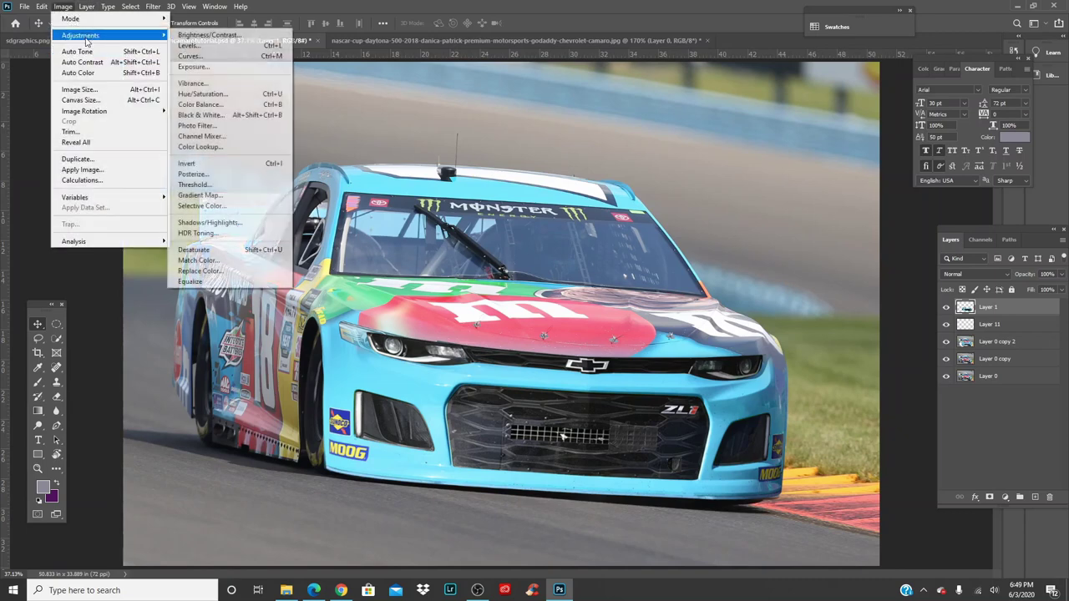
{"action": "left_click", "coordinate": [204, 95]}
{"action": "left_click", "coordinate": [178, 127]}
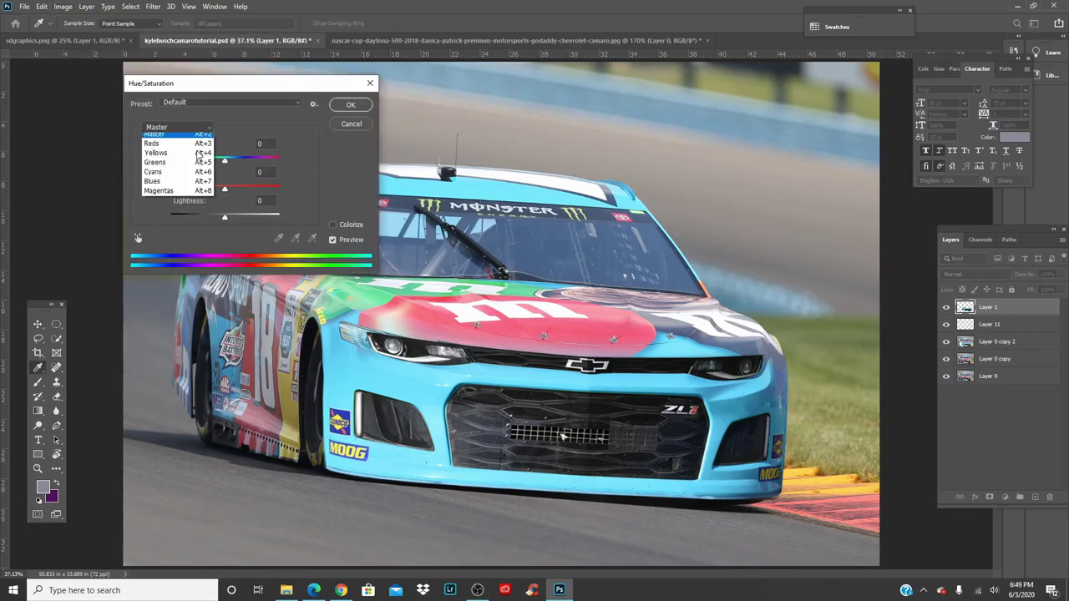
{"action": "left_click", "coordinate": [185, 166]}
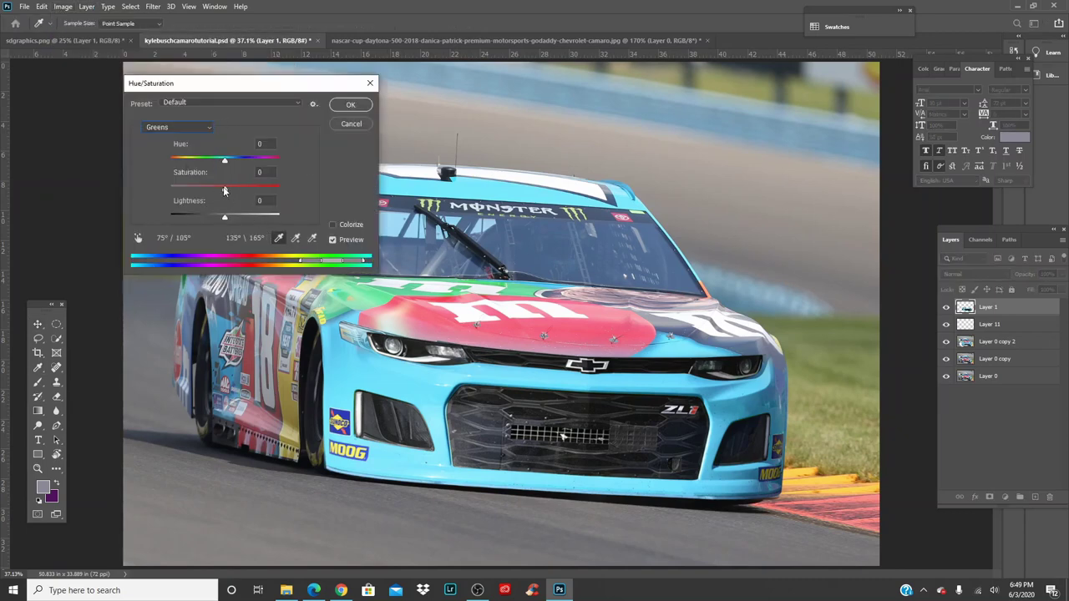
{"action": "left_click_drag", "start_coordinate": [224, 189], "coordinate": [367, 205]}
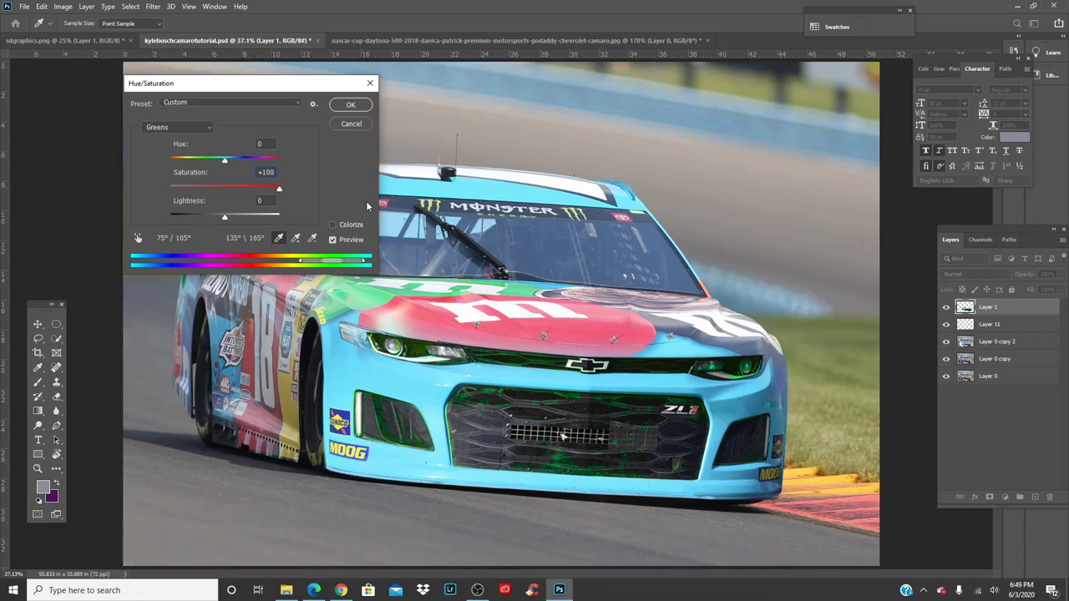
{"action": "left_click_drag", "start_coordinate": [279, 189], "coordinate": [171, 206]}
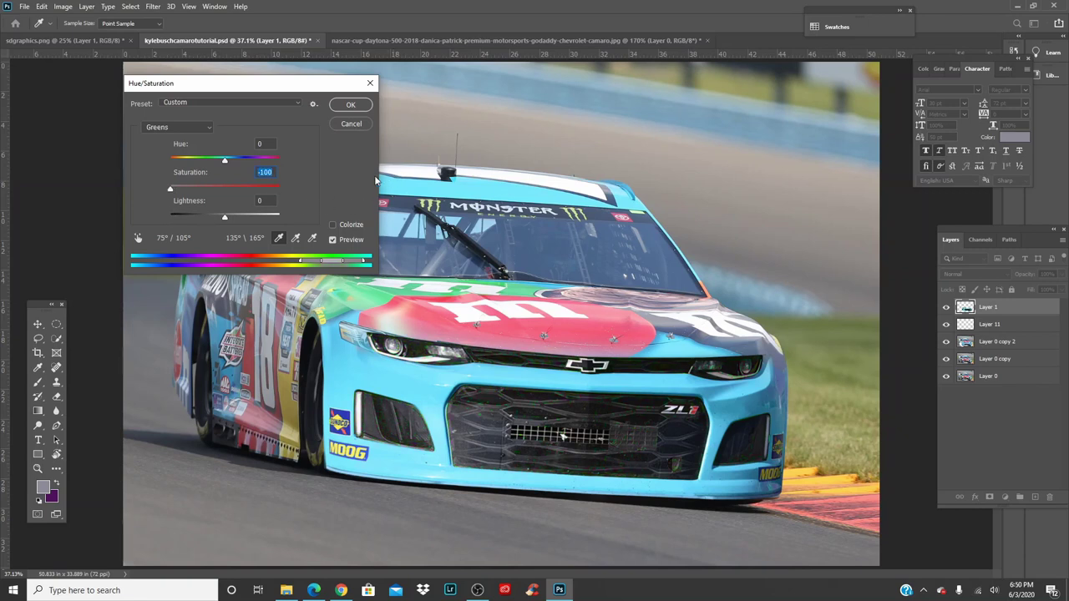
{"action": "left_click", "coordinate": [352, 106]}
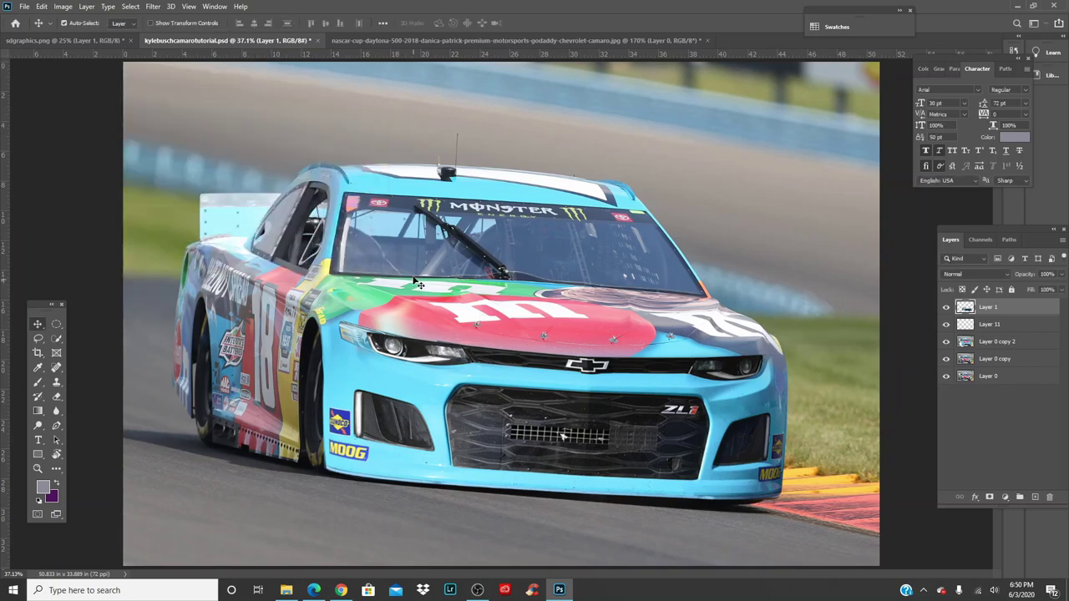
{"action": "left_click", "coordinate": [87, 5]}
{"action": "mouse_move", "coordinate": [62, 6]}
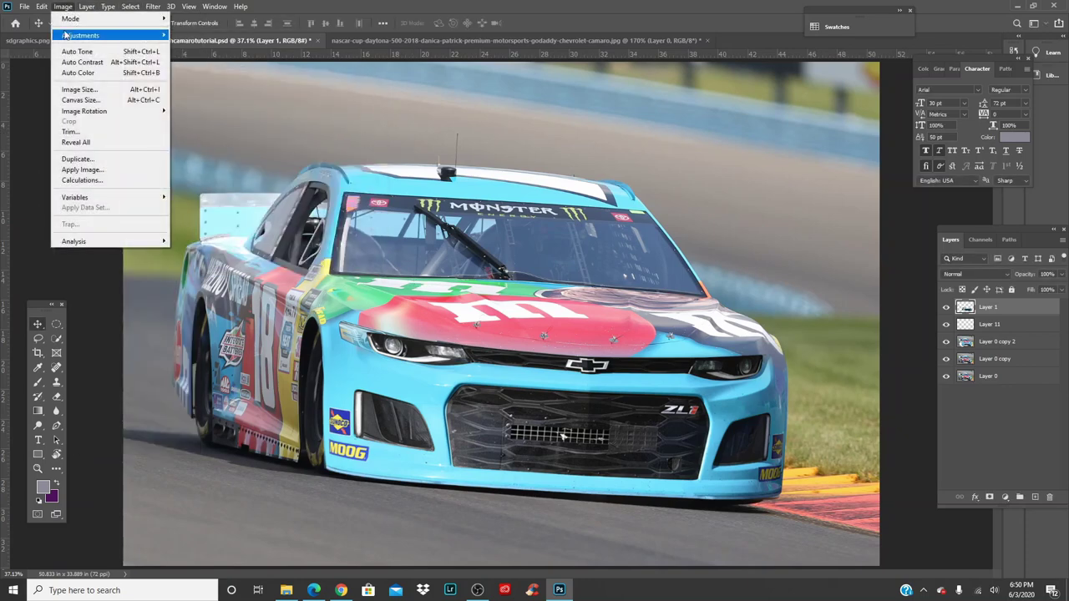
{"action": "mouse_move", "coordinate": [69, 37]}
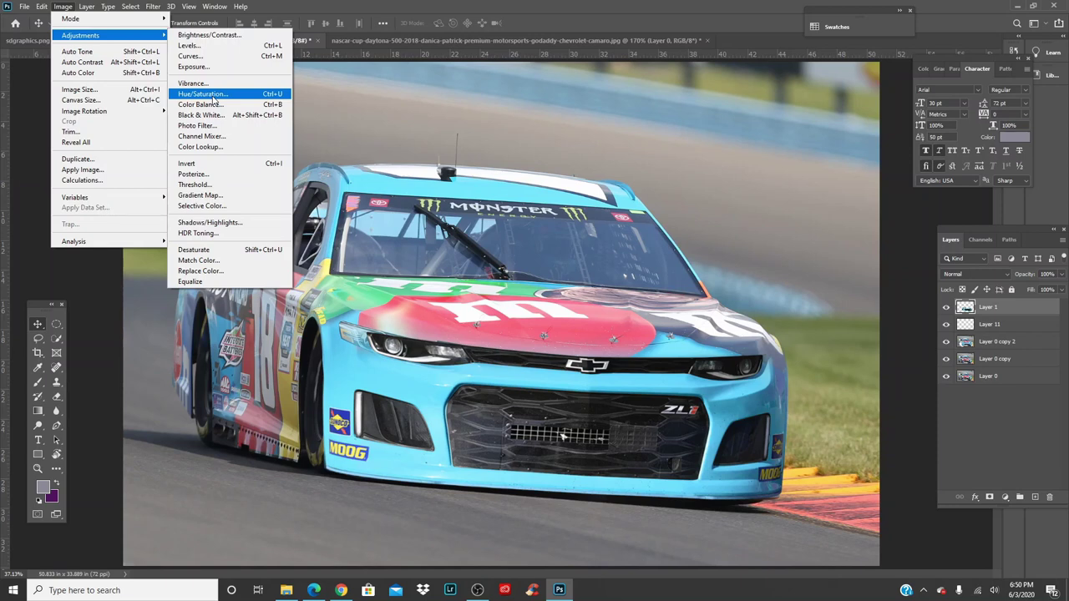
{"action": "left_click", "coordinate": [194, 83]}
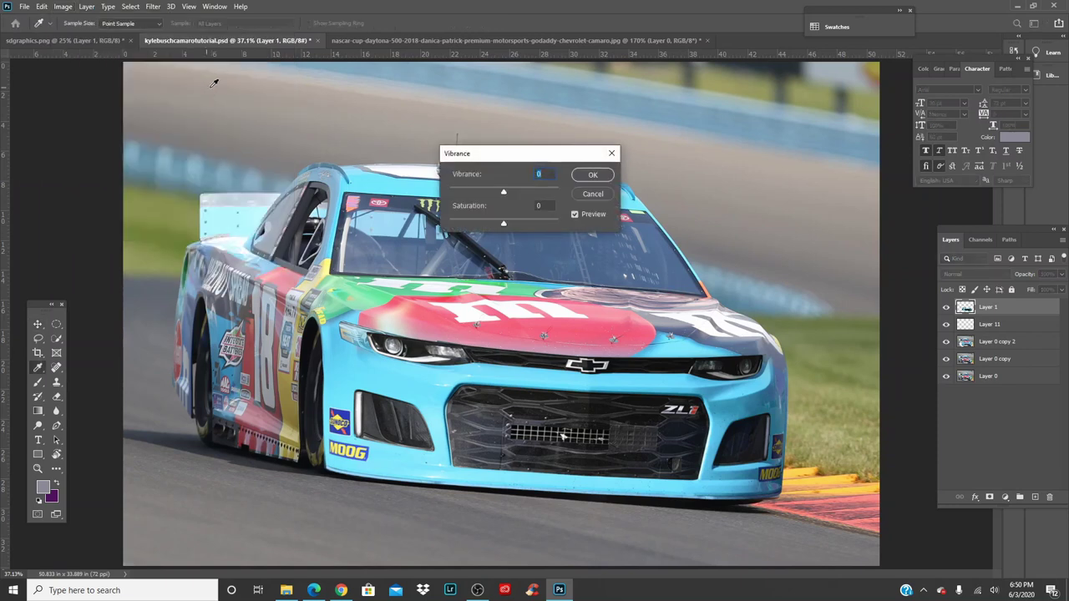
{"action": "left_click", "coordinate": [611, 157]}
Step: Apply Hue/Saturation to the front end on Layer 1 with Hue 0, Saturation +15 and Lightness 0
{"action": "left_click", "coordinate": [63, 6]}
{"action": "mouse_move", "coordinate": [109, 35]}
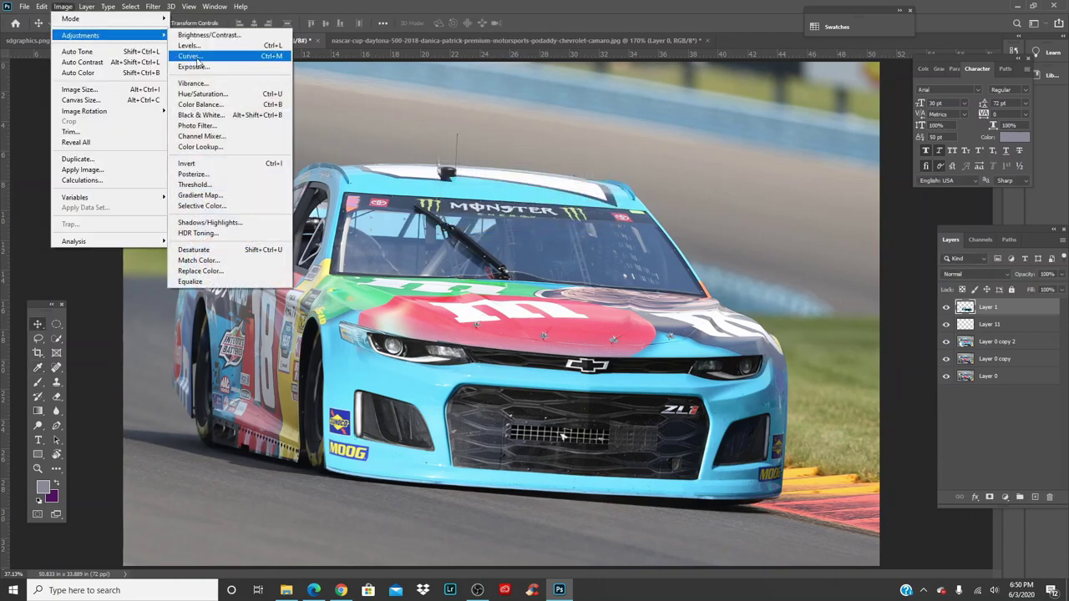
{"action": "left_click", "coordinate": [235, 93]}
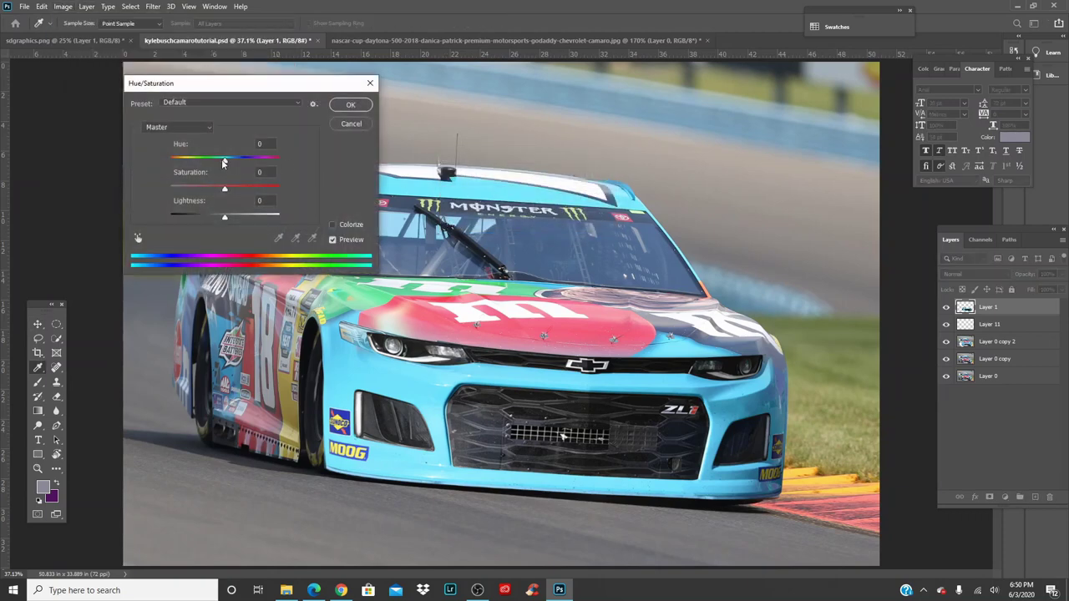
{"action": "mouse_move", "coordinate": [223, 164]}
{"action": "left_mouse_down"}
{"action": "mouse_move", "coordinate": [273, 165]}
{"action": "mouse_move", "coordinate": [270, 199]}
{"action": "mouse_move", "coordinate": [289, 198]}
{"action": "mouse_move", "coordinate": [238, 193]}
{"action": "left_mouse_up"}
{"action": "type", "text": "0"}
{"action": "type", "text": "0"}
{"action": "left_click_drag", "start_coordinate": [225, 193], "coordinate": [231, 196]}
{"action": "mouse_move", "coordinate": [223, 218]}
{"action": "left_mouse_down"}
{"action": "mouse_move", "coordinate": [202, 219]}
{"action": "mouse_move", "coordinate": [242, 224]}
{"action": "left_mouse_up"}
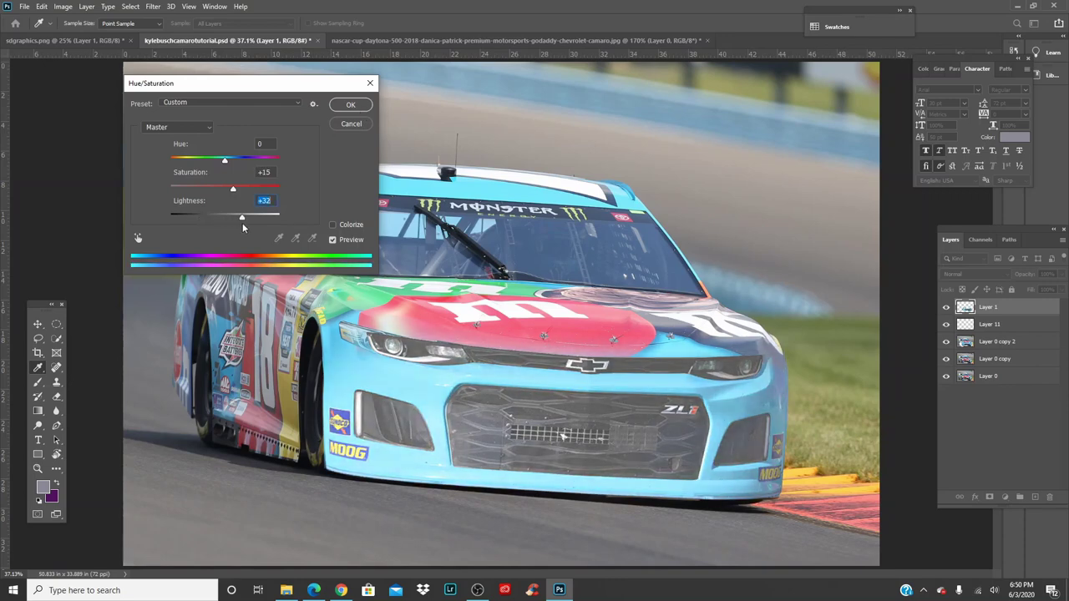
{"action": "type", "text": "0"}
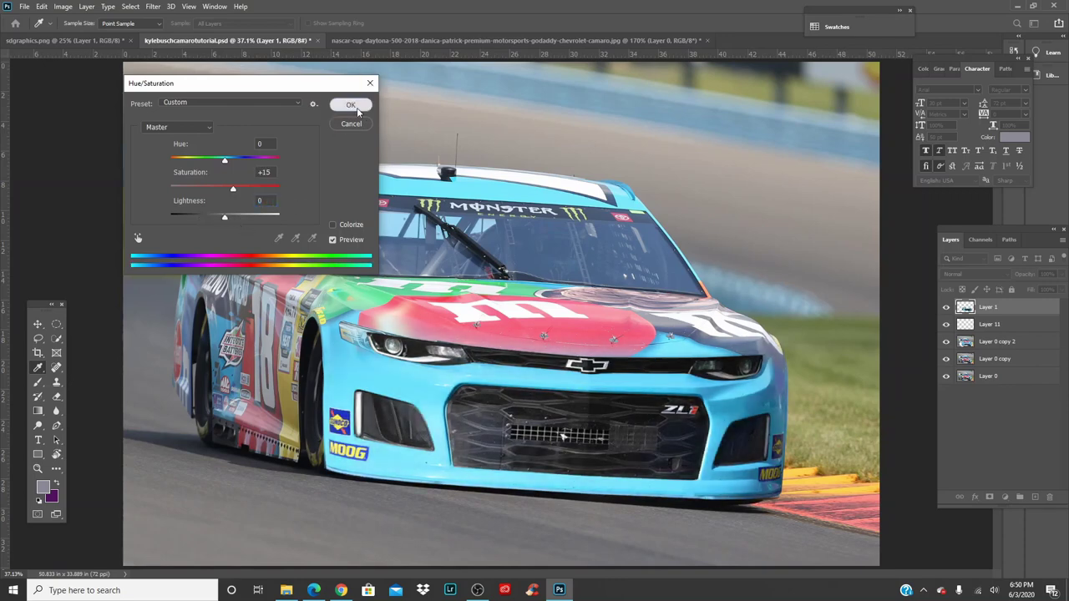
{"action": "left_click", "coordinate": [350, 105]}
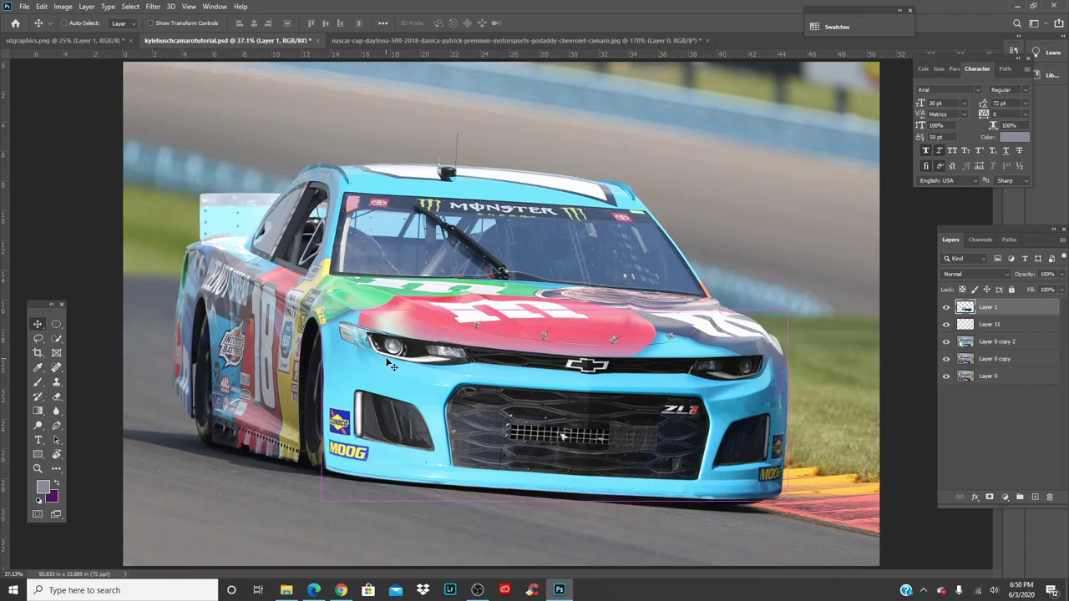
Step: Make Layer 0 copy 2 active for retouching the old headlight remnant between the wheel arch and the new headlight
{"action": "key", "text": "ctrl+plus"}
{"action": "key", "text": "ctrl+plus"}
{"action": "key", "text": "ctrl+plus"}
{"action": "key", "text": "ctrl+plus"}
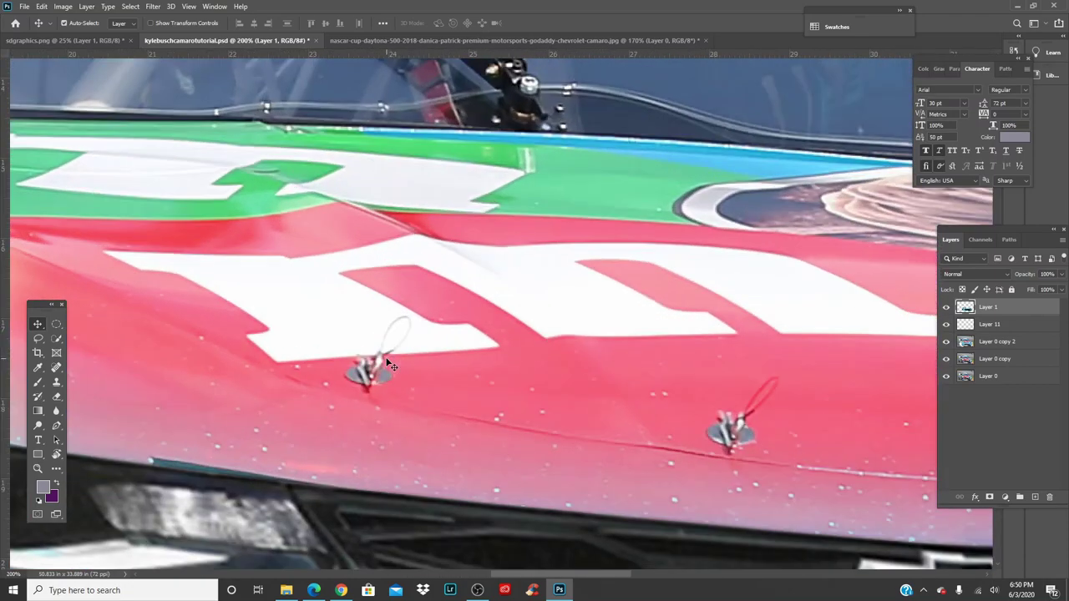
{"action": "left_click_drag", "start_coordinate": [412, 389], "coordinate": [810, 320]}
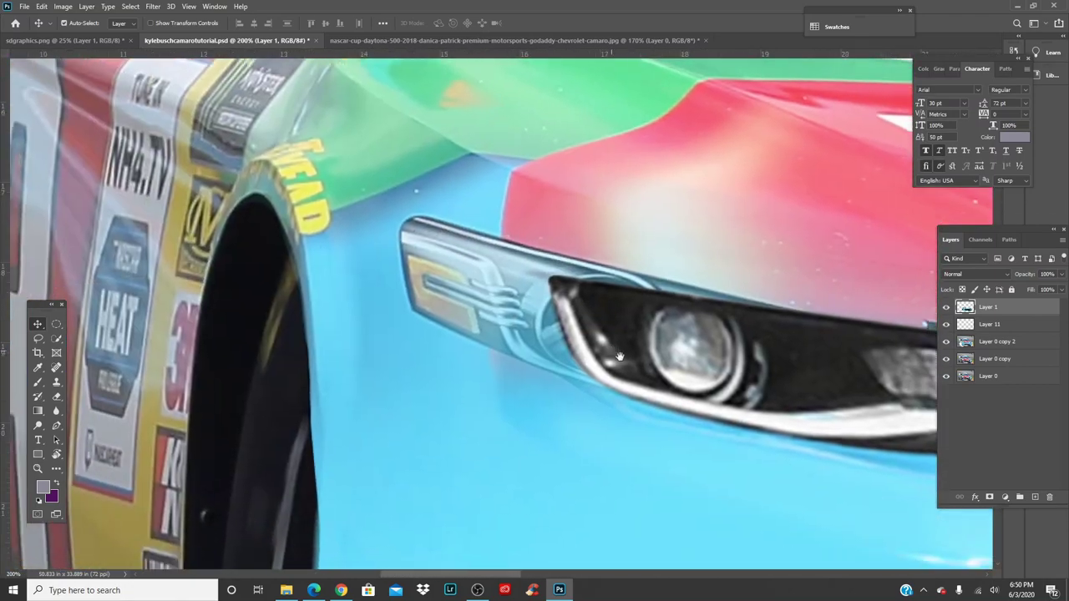
{"action": "left_click", "coordinate": [1032, 343]}
{"action": "scroll", "coordinate": [552, 392], "scroll_direction": "up", "scroll_amount": 2}
Step: Try to paint over the outer end of the old headlight with a sampled light blue
{"action": "key", "text": "i"}
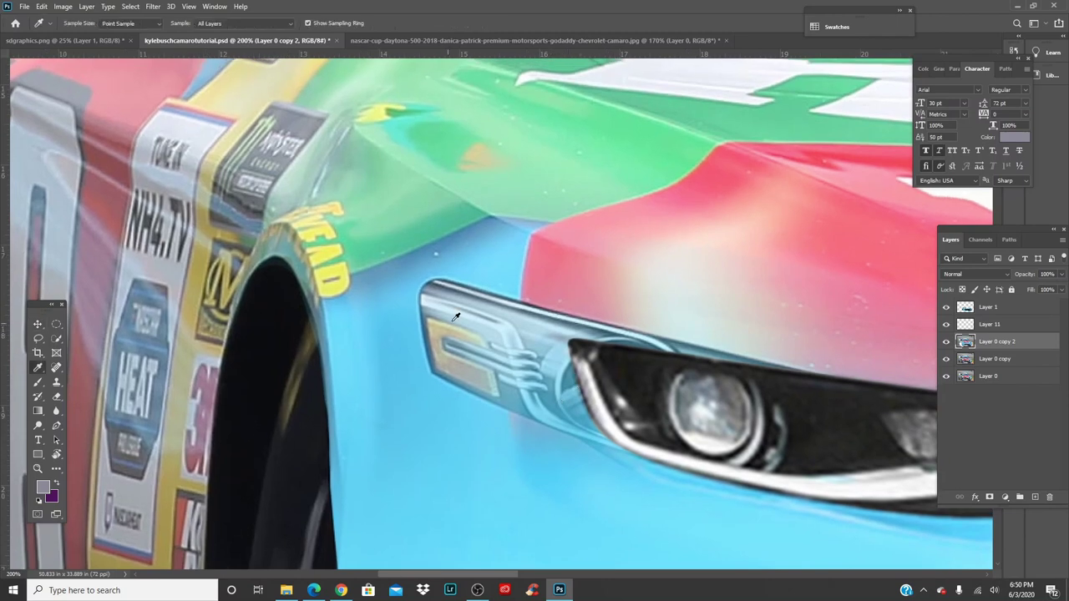
{"action": "left_click", "coordinate": [488, 274]}
{"action": "key", "text": "b"}
{"action": "right_click", "coordinate": [487, 277]}
{"action": "key", "text": "Escape"}
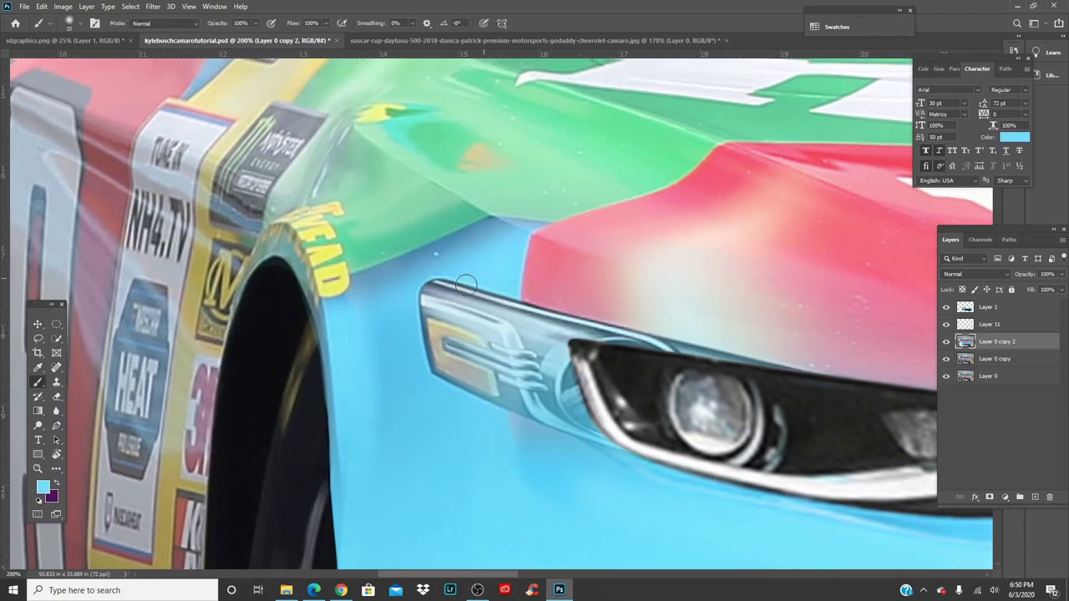
{"action": "key", "text": "]"}
{"action": "key", "text": "]"}
{"action": "mouse_move", "coordinate": [464, 287]}
{"action": "left_mouse_down"}
{"action": "mouse_move", "coordinate": [424, 298]}
{"action": "mouse_move", "coordinate": [411, 325]}
{"action": "mouse_move", "coordinate": [437, 377]}
{"action": "left_mouse_up"}
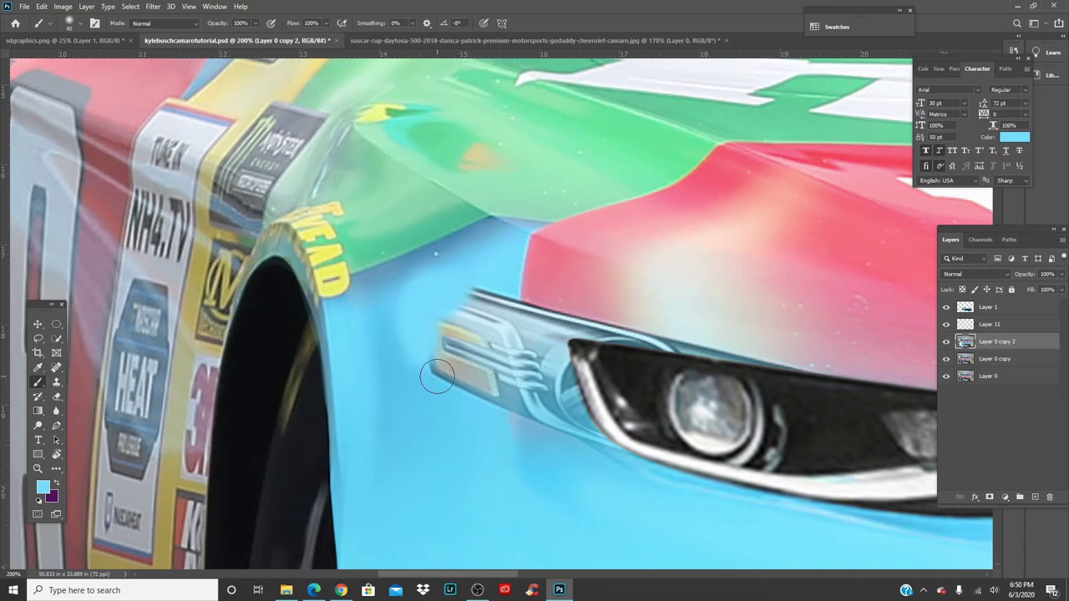
{"action": "key", "text": "ctrl+z"}
Step: Sample the darker blue beside the old headlight and paint over its outer end on Layer 0 copy 2
{"action": "key", "text": "i"}
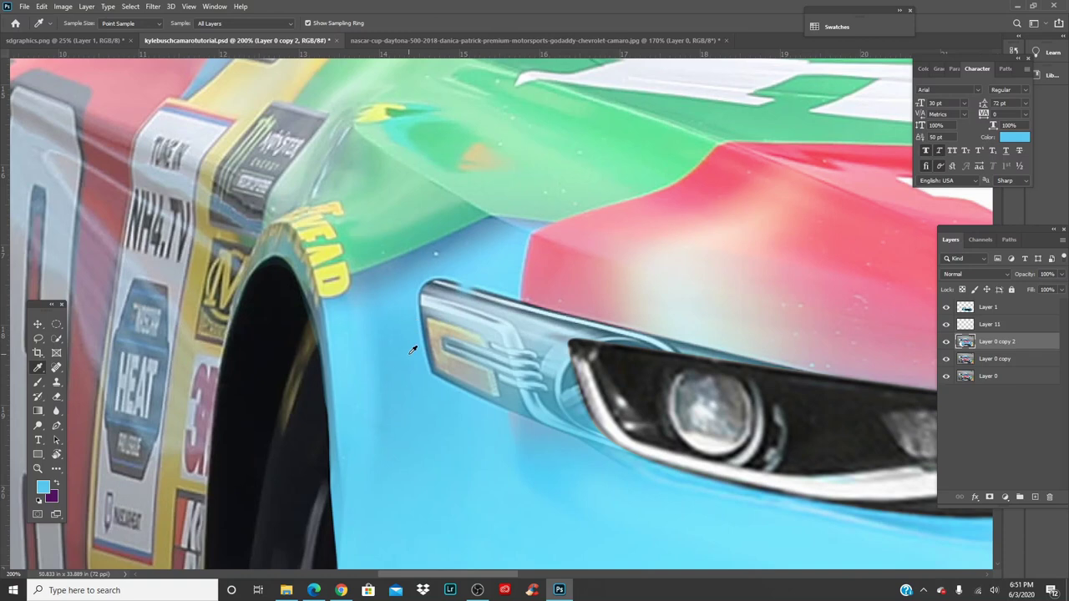
{"action": "key", "text": "b"}
{"action": "mouse_move", "coordinate": [417, 342]}
{"action": "left_mouse_down"}
{"action": "mouse_move", "coordinate": [433, 289]}
{"action": "mouse_move", "coordinate": [481, 300]}
{"action": "mouse_move", "coordinate": [421, 297]}
{"action": "mouse_move", "coordinate": [424, 354]}
{"action": "mouse_move", "coordinate": [423, 333]}
{"action": "mouse_move", "coordinate": [426, 356]}
{"action": "mouse_move", "coordinate": [492, 406]}
{"action": "mouse_move", "coordinate": [465, 378]}
{"action": "mouse_move", "coordinate": [483, 403]}
{"action": "mouse_move", "coordinate": [477, 301]}
{"action": "mouse_move", "coordinate": [460, 376]}
{"action": "mouse_move", "coordinate": [449, 314]}
{"action": "left_mouse_up"}
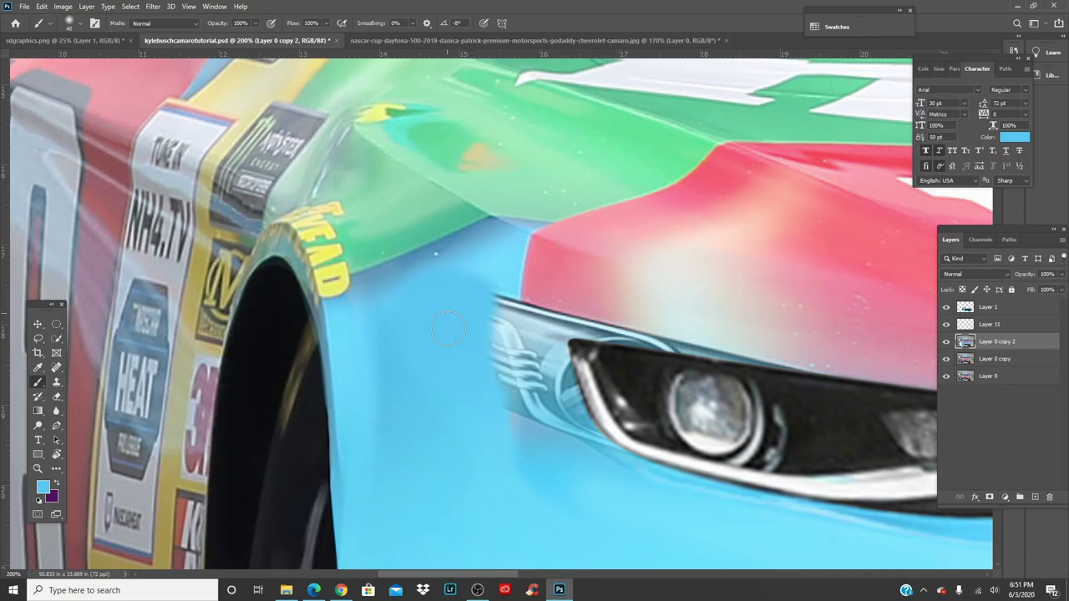
Step: Paint out more of the old headlight up to the red hood's edge with a larger soft blue brush, and save the document
{"action": "key", "text": "bracketright"}
{"action": "key", "text": "bracketright"}
{"action": "key", "text": "bracketright"}
{"action": "key", "text": "bracketright"}
{"action": "key", "text": "bracketright"}
{"action": "key", "text": "bracketright"}
{"action": "key", "text": "bracketleft"}
{"action": "key", "text": "bracketleft"}
{"action": "key", "text": "bracketleft"}
{"action": "left_click_drag", "start_coordinate": [482, 298], "coordinate": [472, 360]}
{"action": "left_click_drag", "start_coordinate": [490, 271], "coordinate": [458, 334]}
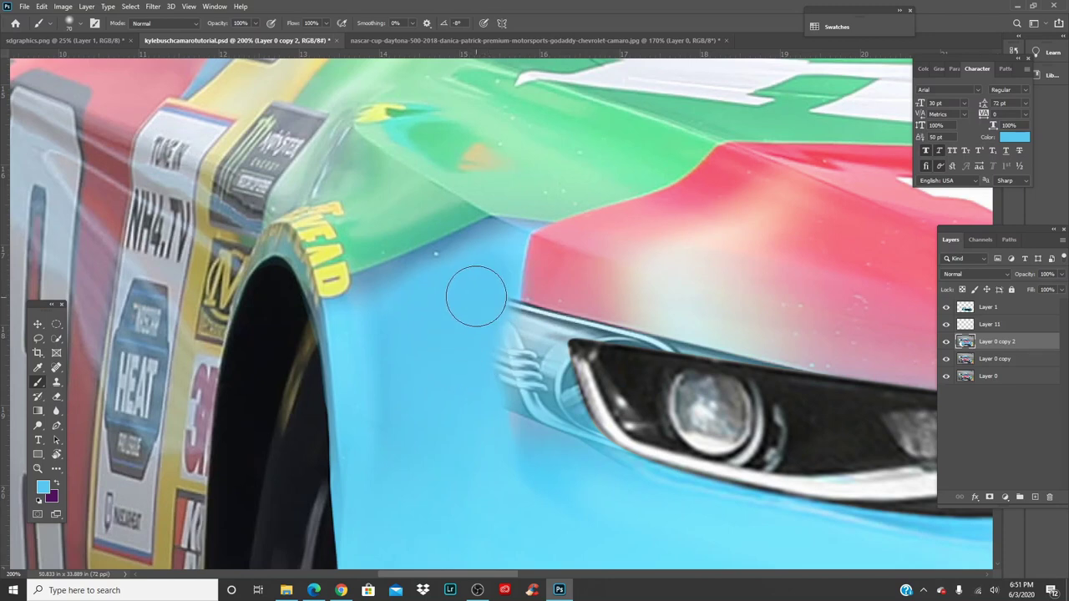
{"action": "key", "text": "bracketleft"}
{"action": "key", "text": "bracketleft"}
{"action": "left_click_drag", "start_coordinate": [496, 280], "coordinate": [475, 389]}
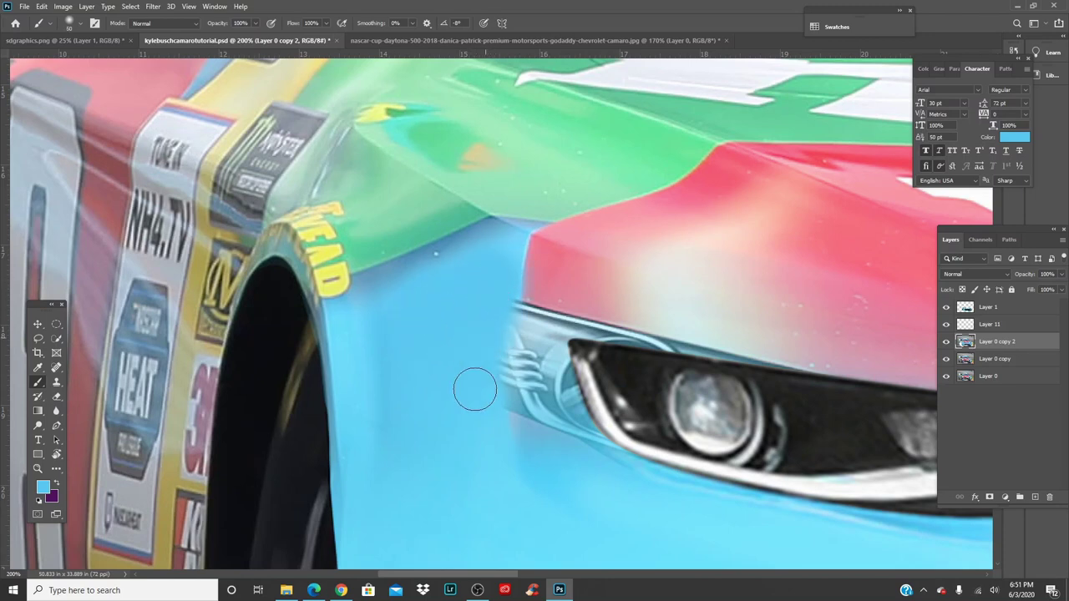
{"action": "mouse_move", "coordinate": [496, 304]}
{"action": "left_mouse_down"}
{"action": "mouse_move", "coordinate": [479, 433]}
{"action": "mouse_move", "coordinate": [494, 300]}
{"action": "mouse_move", "coordinate": [481, 450]}
{"action": "mouse_move", "coordinate": [486, 407]}
{"action": "left_mouse_up"}
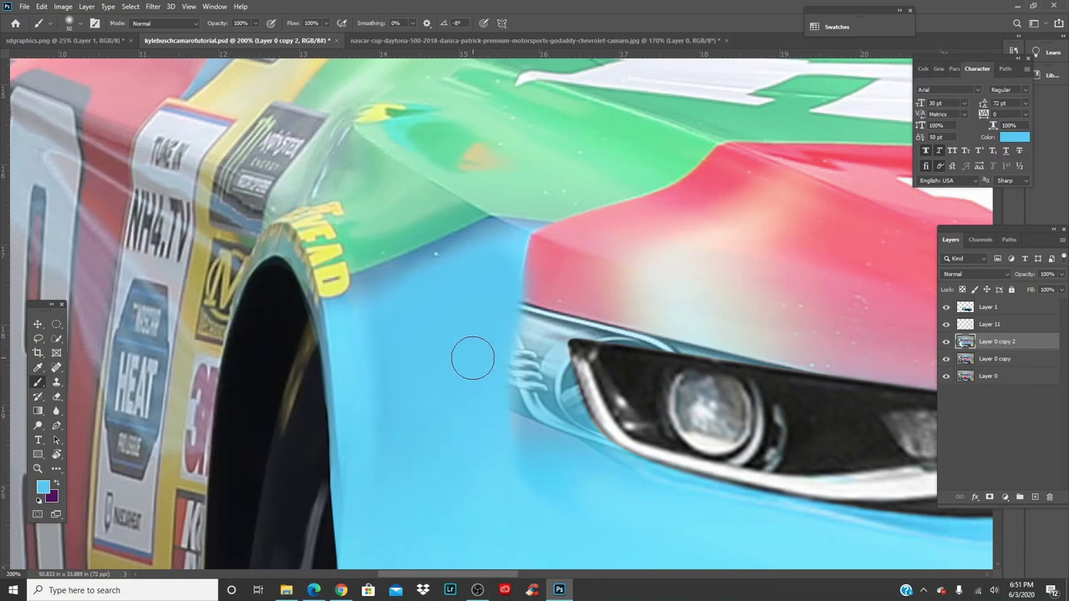
{"action": "key", "text": "ctrl+0"}
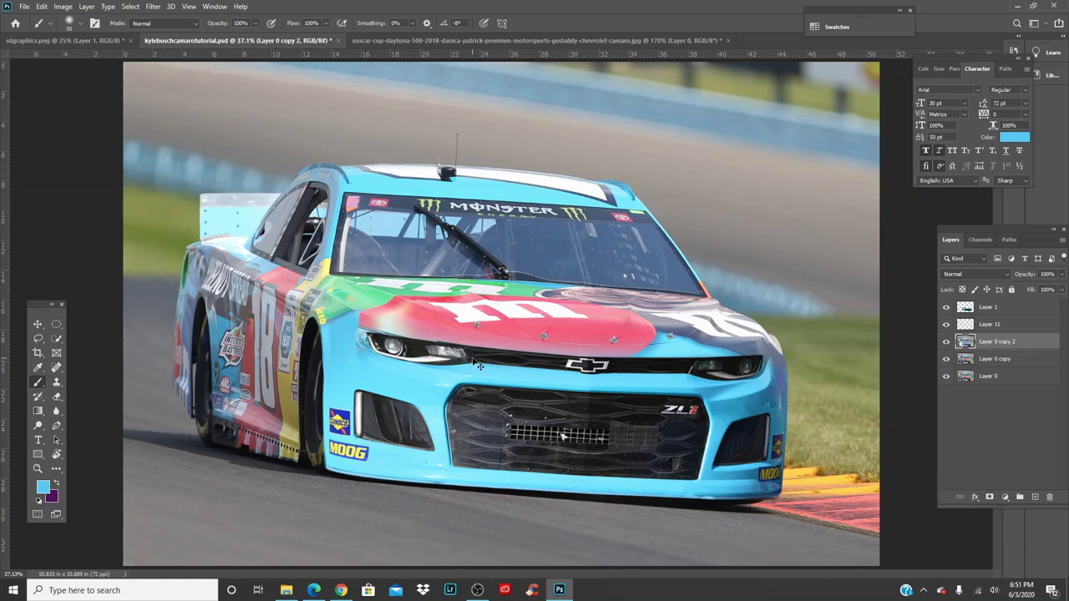
{"action": "key", "text": "ctrl+s"}
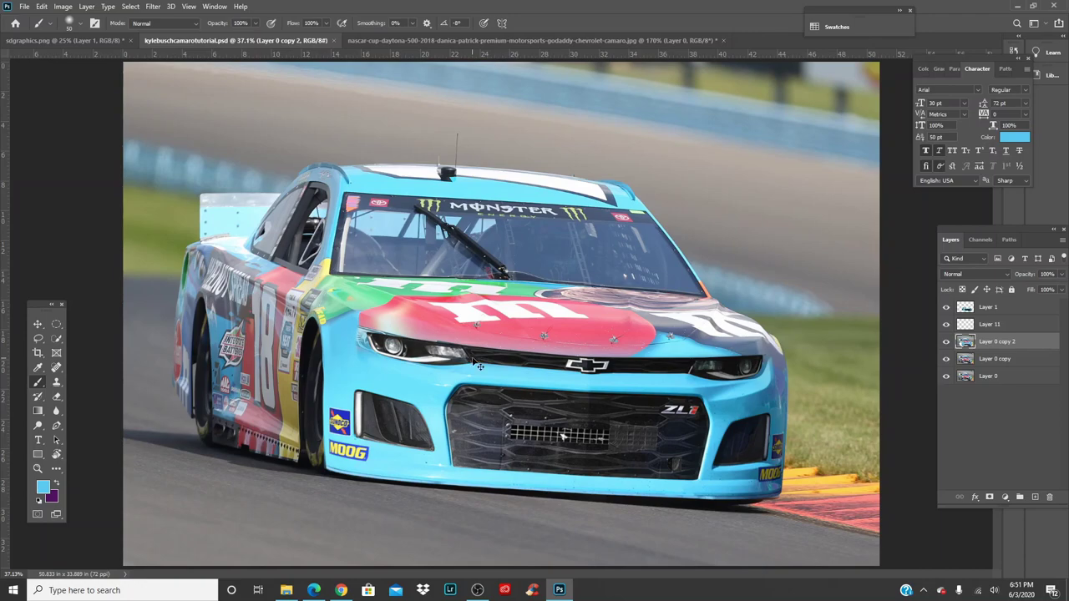
Step: Try to paint a sampled light pink over the teal strip between the hood edge and the new headlight
{"action": "key", "text": "ctrl+plus"}
{"action": "key", "text": "ctrl+plus"}
{"action": "key", "text": "ctrl+plus"}
{"action": "left_click_drag", "start_coordinate": [473, 357], "coordinate": [504, 349]}
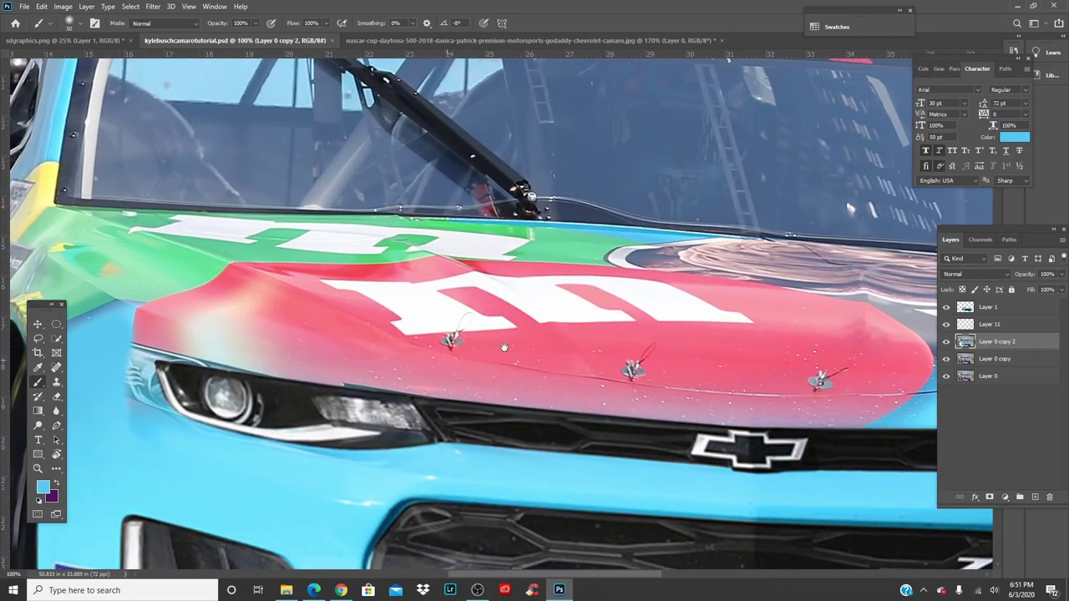
{"action": "scroll", "coordinate": [506, 355], "scroll_direction": "up", "scroll_amount": 3}
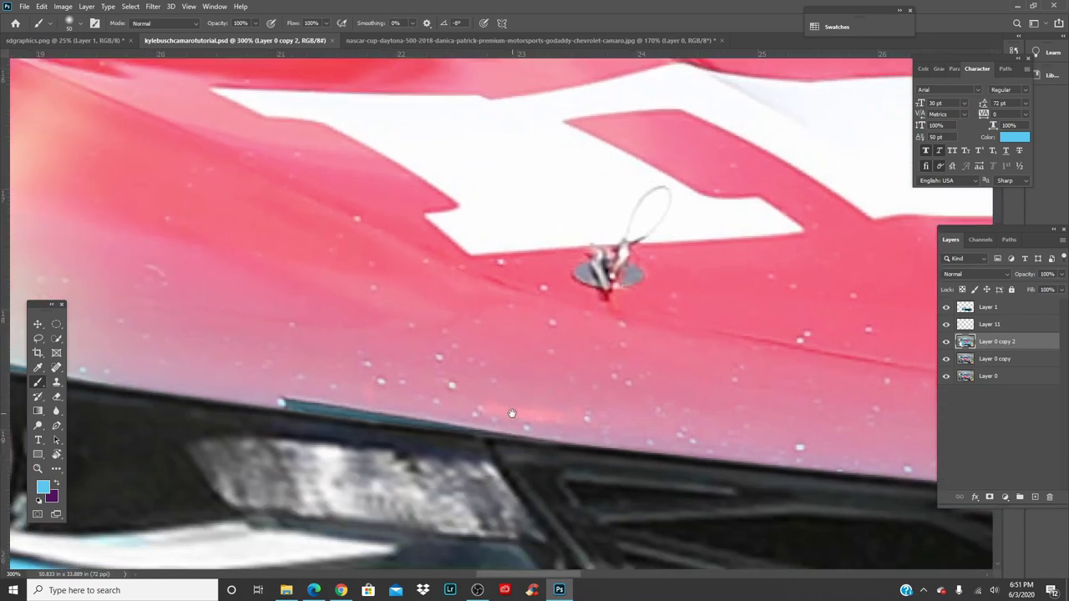
{"action": "left_click_drag", "start_coordinate": [343, 439], "coordinate": [469, 405]}
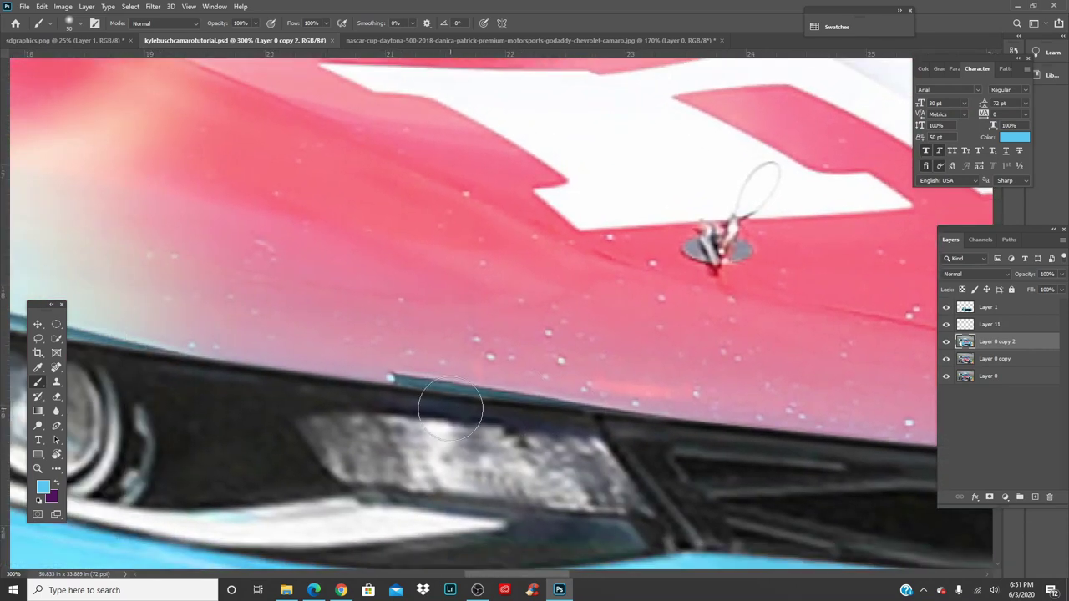
{"action": "key", "text": "i"}
{"action": "key", "text": "b"}
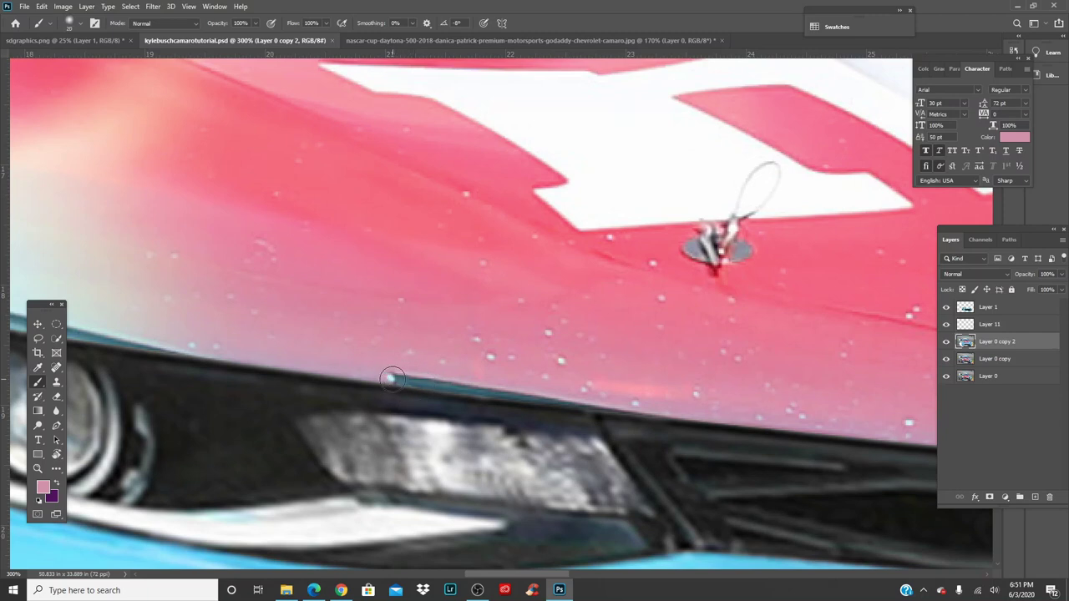
{"action": "mouse_move", "coordinate": [393, 379]}
{"action": "left_mouse_down"}
{"action": "mouse_move", "coordinate": [472, 393]}
{"action": "mouse_move", "coordinate": [497, 395]}
{"action": "left_mouse_up"}
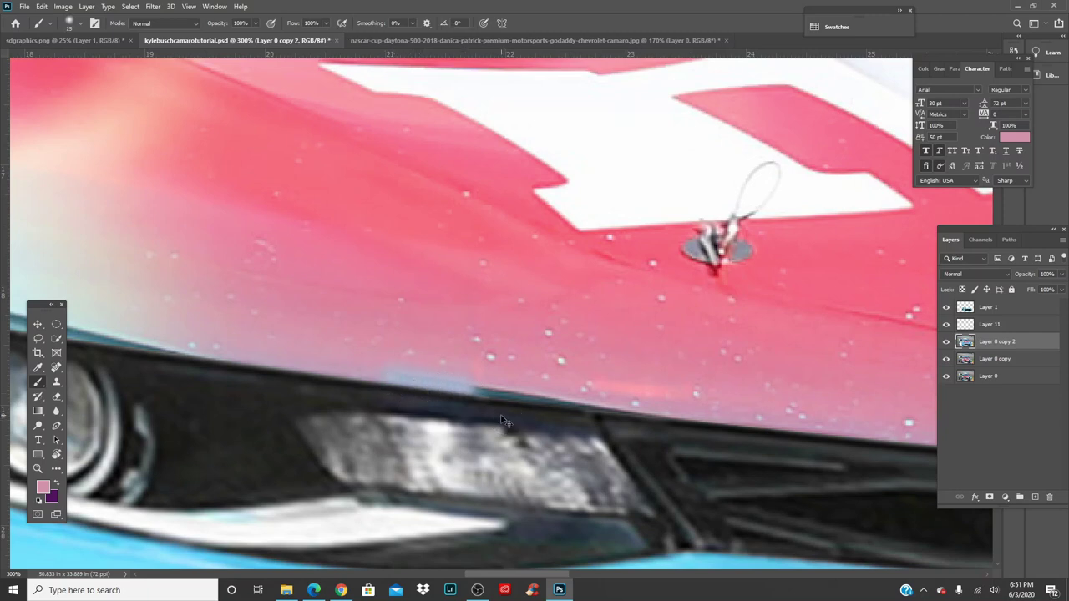
{"action": "key", "text": "ctrl+z"}
Step: Try to cover the full length of the teal strip along the hood edge with a resampled pink
{"action": "key", "text": "i"}
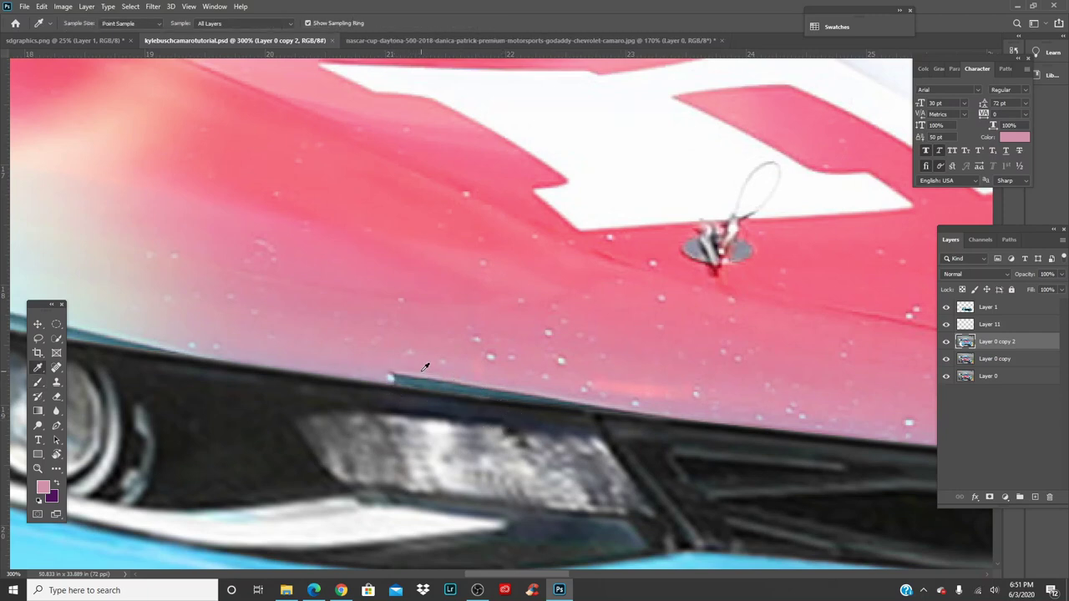
{"action": "key", "text": "b"}
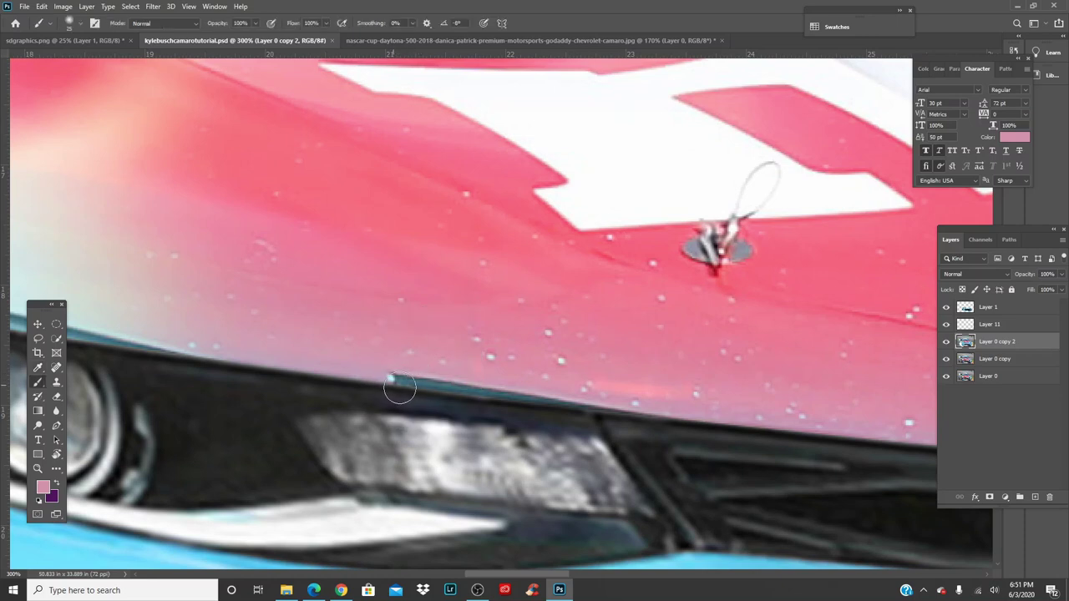
{"action": "mouse_move", "coordinate": [394, 391]}
{"action": "left_mouse_down"}
{"action": "mouse_move", "coordinate": [468, 389]}
{"action": "mouse_move", "coordinate": [602, 420]}
{"action": "left_mouse_up"}
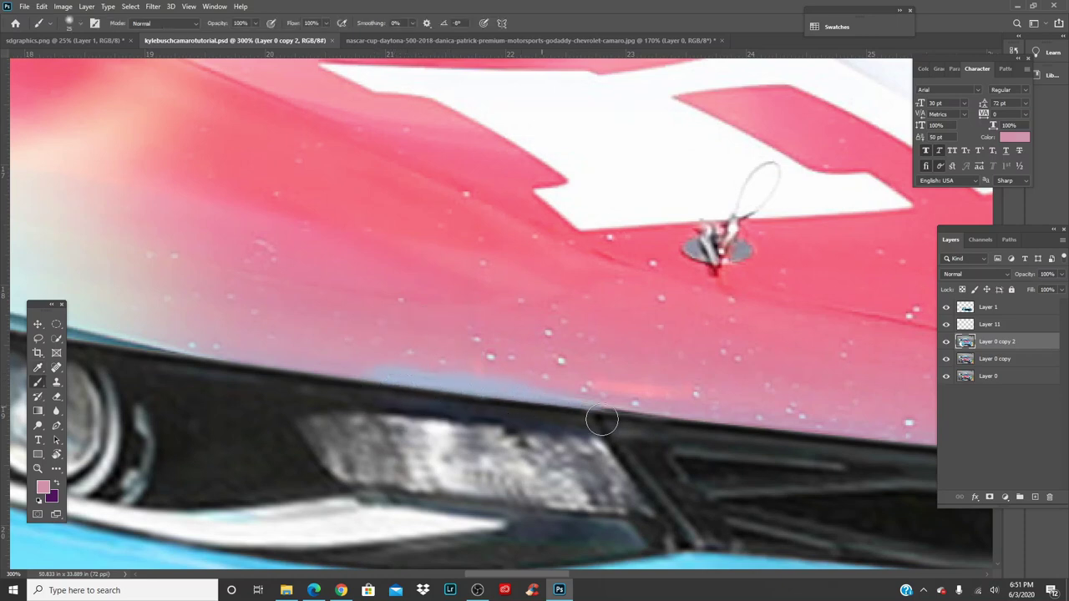
{"action": "left_click_drag", "start_coordinate": [526, 410], "coordinate": [639, 426]}
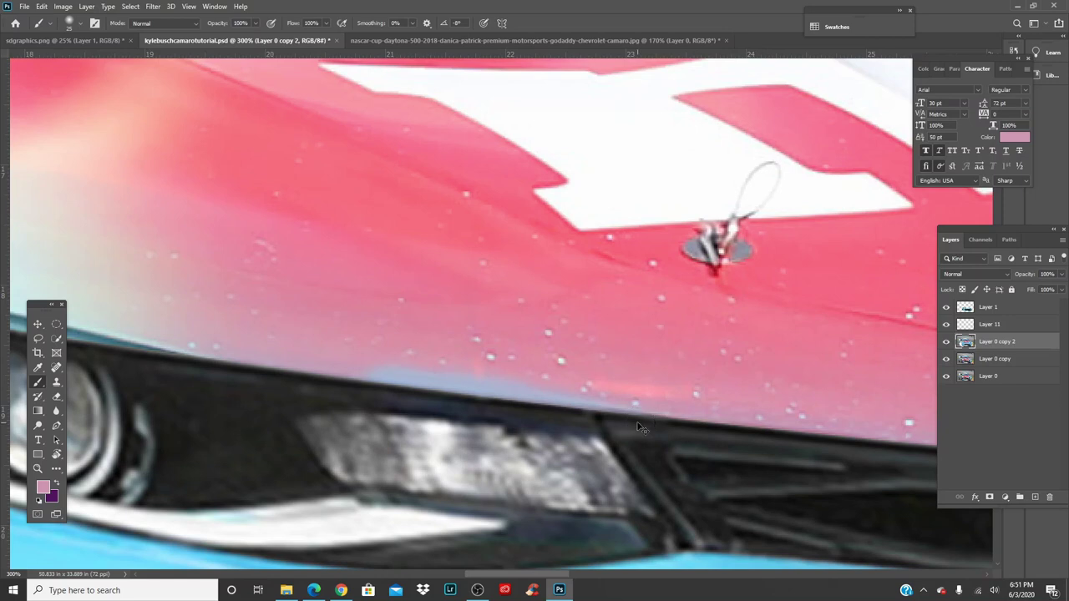
{"action": "key", "text": "ctrl+z"}
{"action": "key", "text": "ctrl+z"}
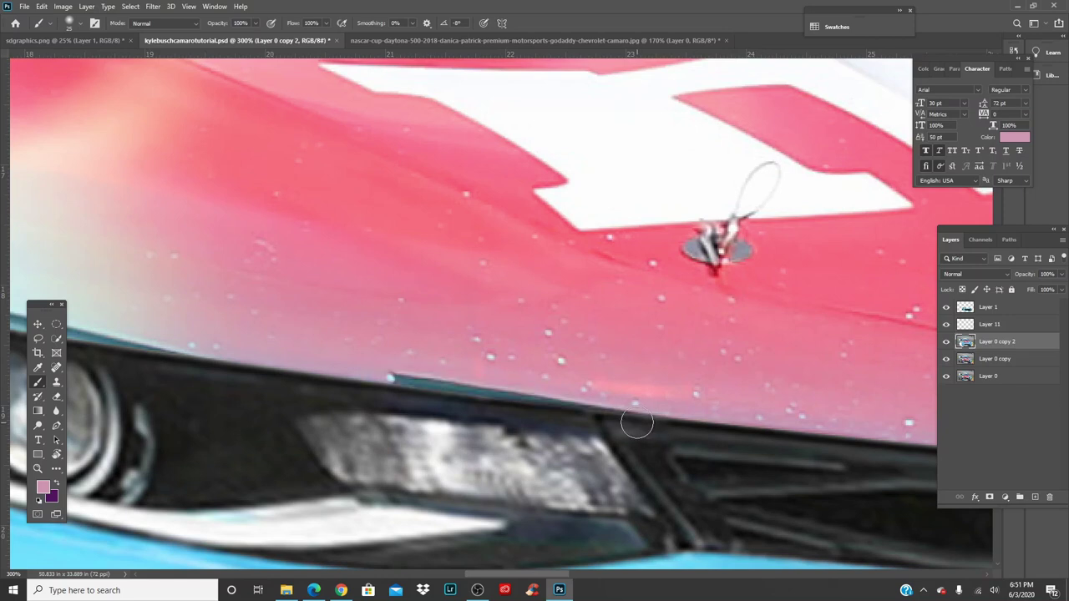
Step: Sample a deeper pink from the hood and paint over the teal strip above the headlight's inner reflector
{"action": "left_click", "coordinate": [481, 282], "text": "alt"}
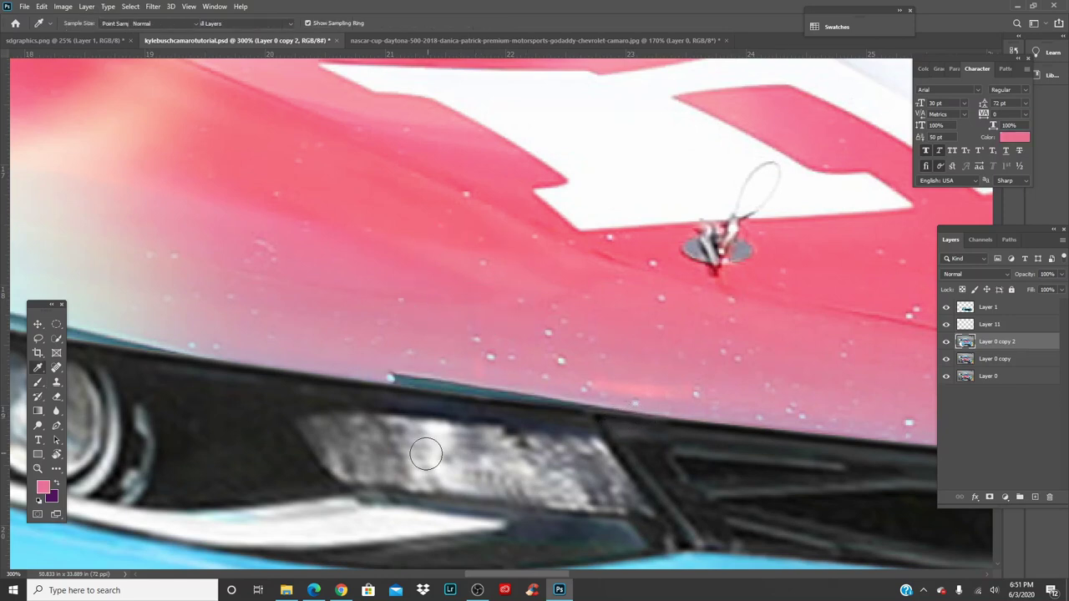
{"action": "mouse_move", "coordinate": [399, 393]}
{"action": "left_mouse_down"}
{"action": "mouse_move", "coordinate": [457, 401]}
{"action": "mouse_move", "coordinate": [396, 383]}
{"action": "mouse_move", "coordinate": [655, 427]}
{"action": "left_mouse_up"}
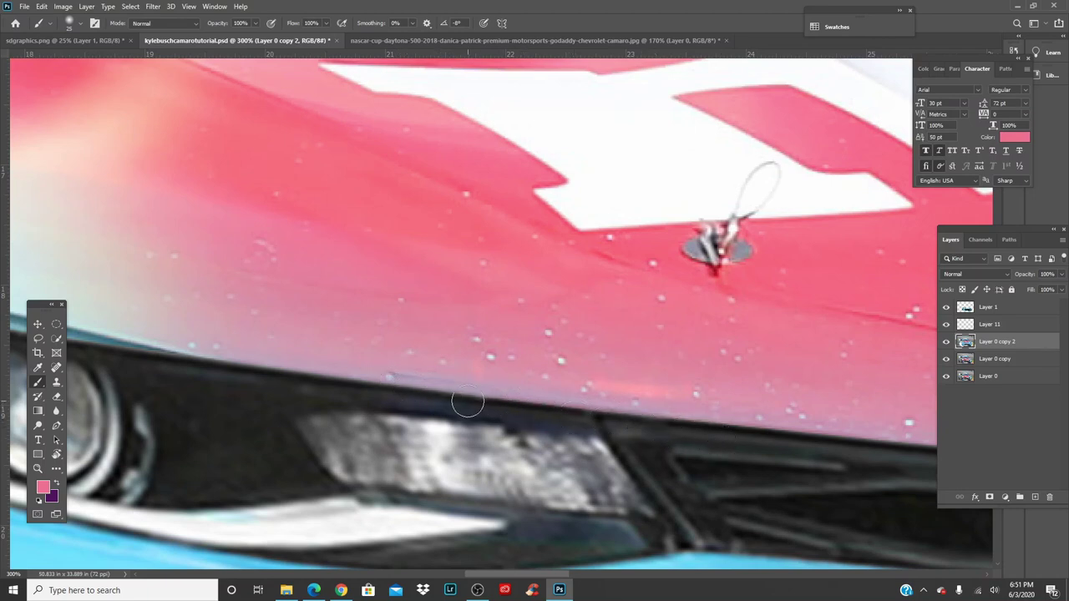
{"action": "mouse_move", "coordinate": [406, 392]}
{"action": "left_mouse_down"}
{"action": "mouse_move", "coordinate": [429, 395]}
{"action": "mouse_move", "coordinate": [374, 389]}
{"action": "left_mouse_up"}
{"action": "left_click_drag", "start_coordinate": [759, 463], "coordinate": [618, 442]}
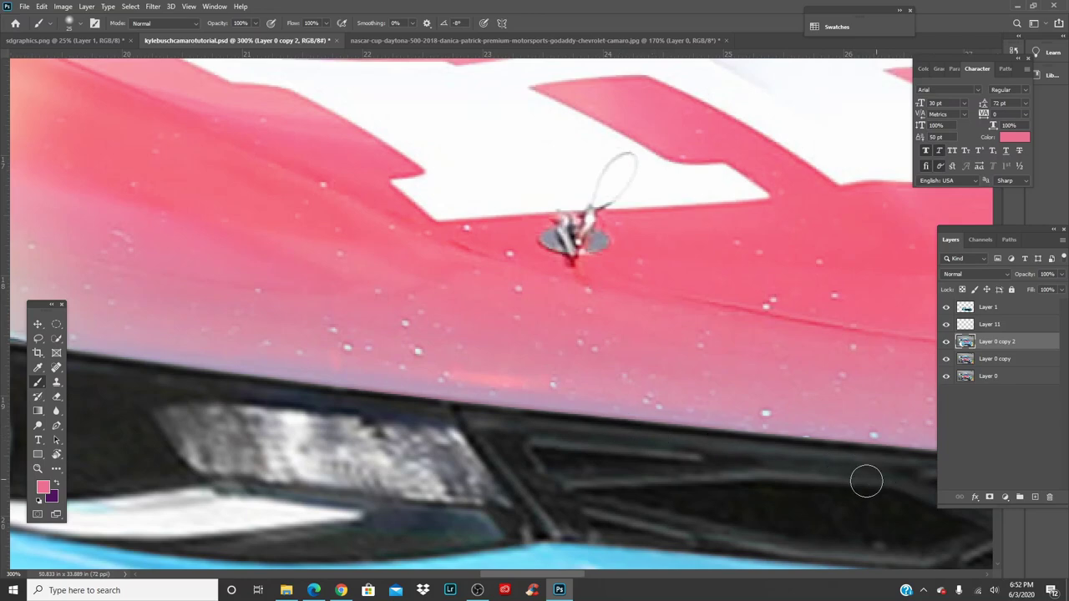
{"action": "left_click_drag", "start_coordinate": [527, 421], "coordinate": [763, 450]}
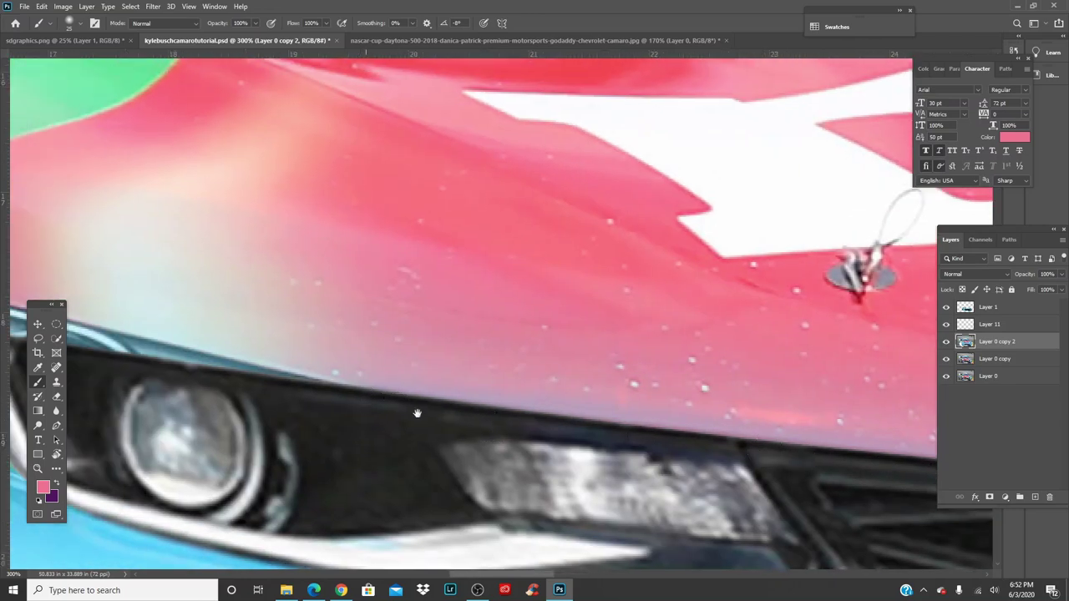
{"action": "left_click_drag", "start_coordinate": [418, 413], "coordinate": [695, 442]}
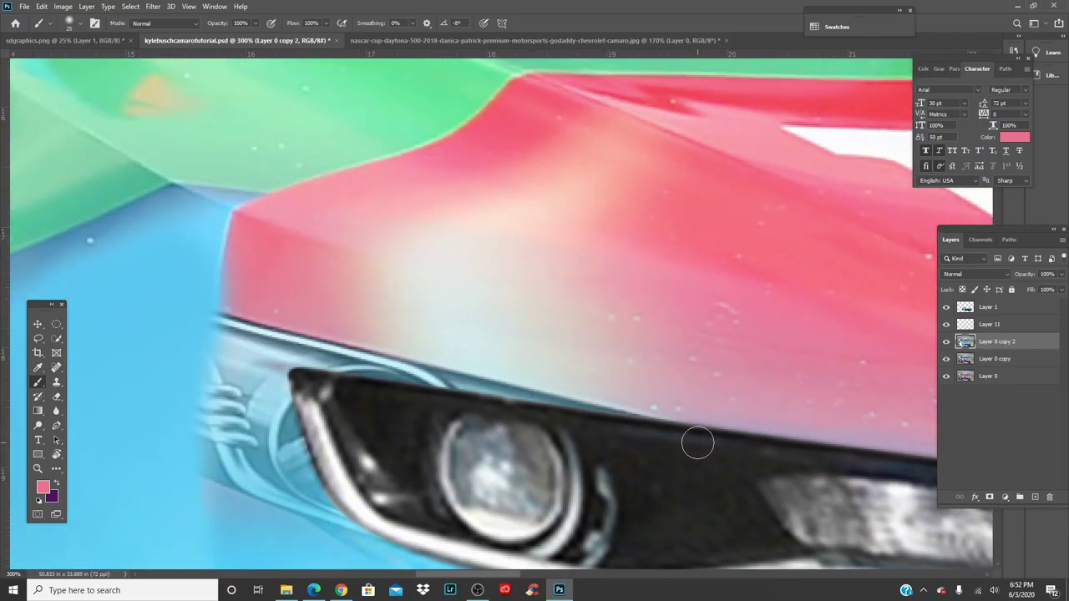
Step: Compare the front end with Layer 1 and Layer 11 hidden and shown, up close at the headlight and on the whole car
{"action": "left_click_drag", "start_coordinate": [273, 469], "coordinate": [406, 447]}
{"action": "left_click_drag", "start_coordinate": [584, 439], "coordinate": [552, 392]}
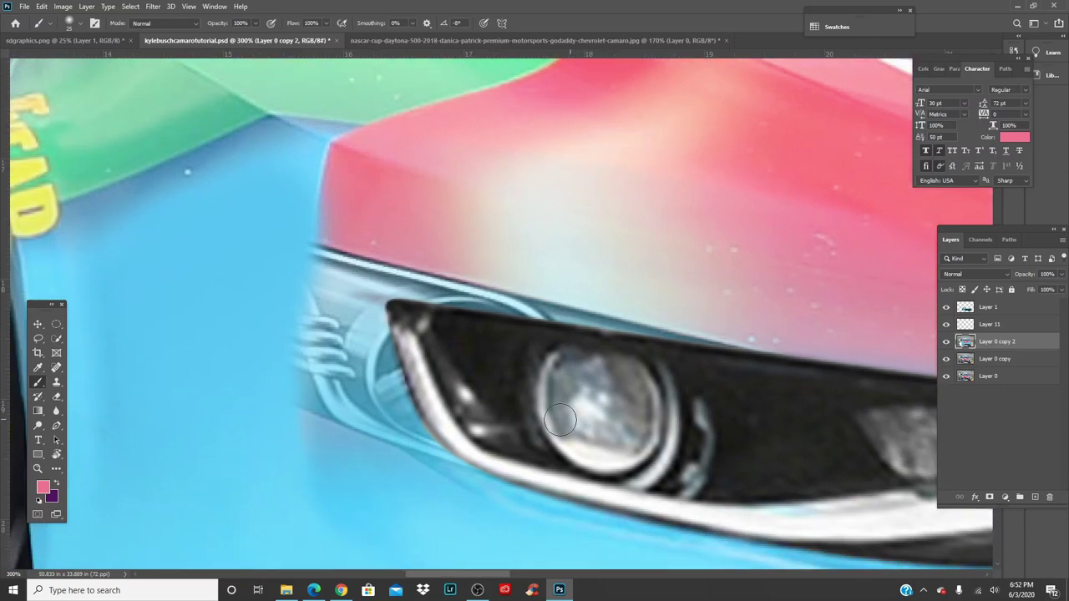
{"action": "left_click_drag", "start_coordinate": [445, 451], "coordinate": [430, 373]}
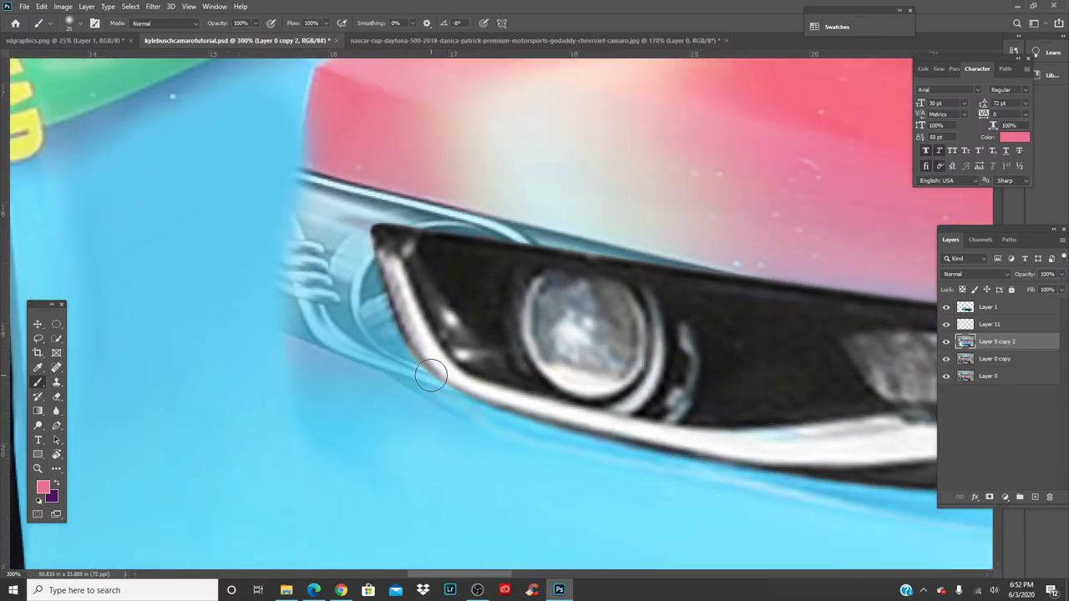
{"action": "left_click", "coordinate": [946, 325]}
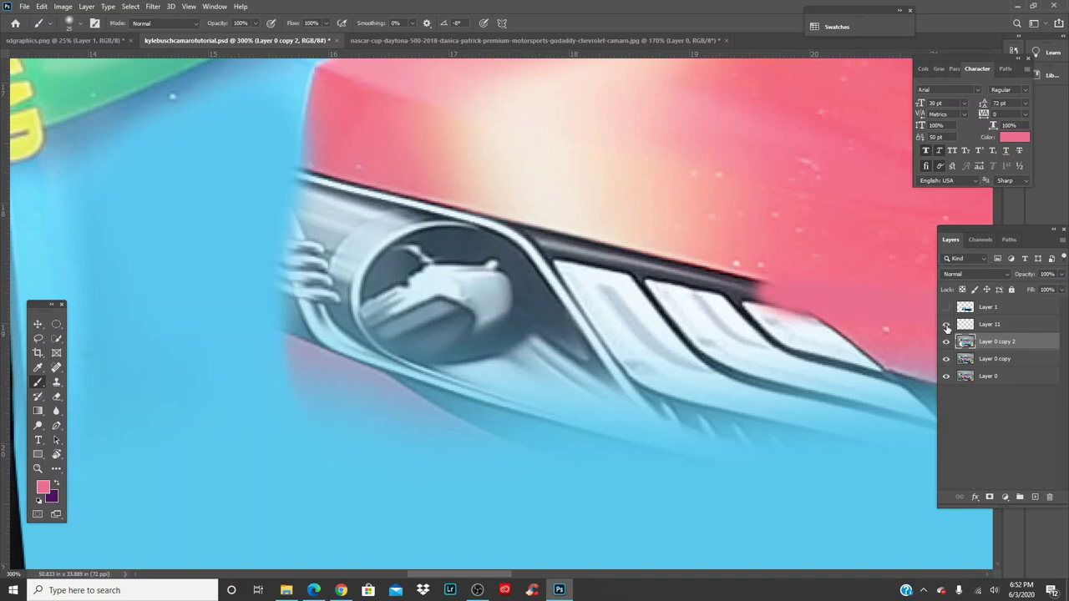
{"action": "key", "text": "ctrl+0"}
{"action": "left_click", "coordinate": [946, 325]}
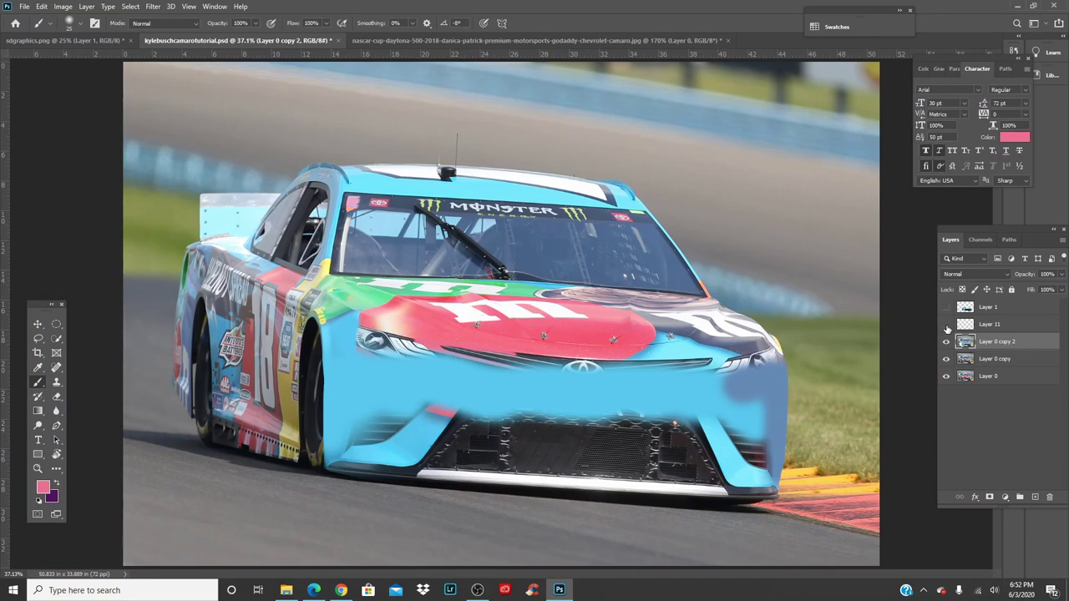
{"action": "left_click", "coordinate": [946, 325]}
{"action": "left_click", "coordinate": [946, 325]}
{"action": "left_click", "coordinate": [947, 307]}
{"action": "left_click", "coordinate": [945, 326]}
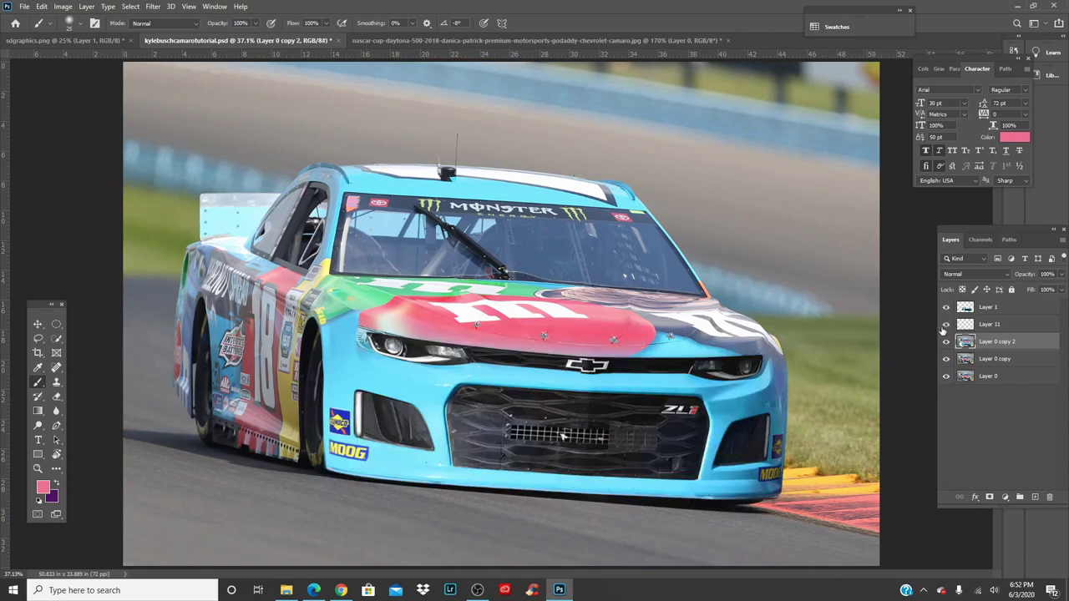
Step: Merge Layer 1 down into Layer 11
{"action": "left_click", "coordinate": [1019, 312]}
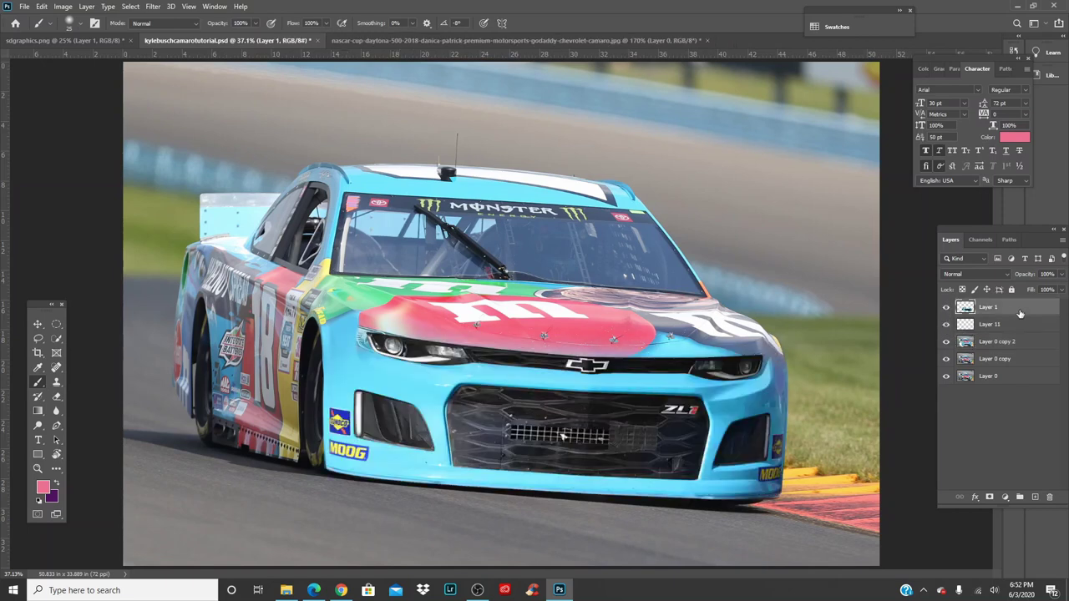
{"action": "key", "text": "Delete"}
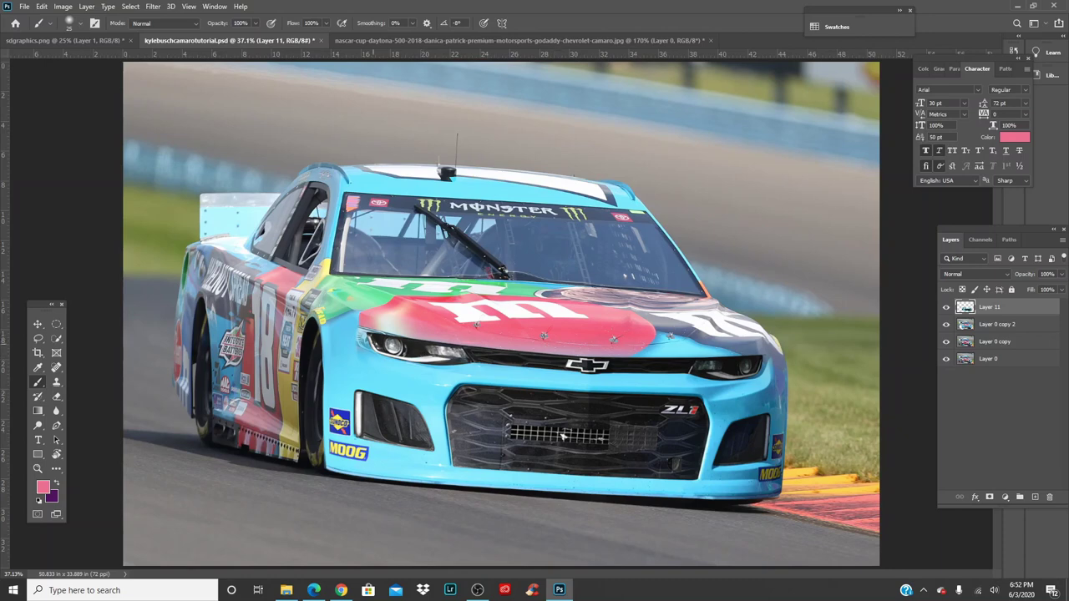
Step: Examine the old headlight remnants around the new headlight by toggling Layer 11 and Layer 0 copy 2 off and on
{"action": "key", "text": "ctrl+plus"}
{"action": "key", "text": "ctrl+plus"}
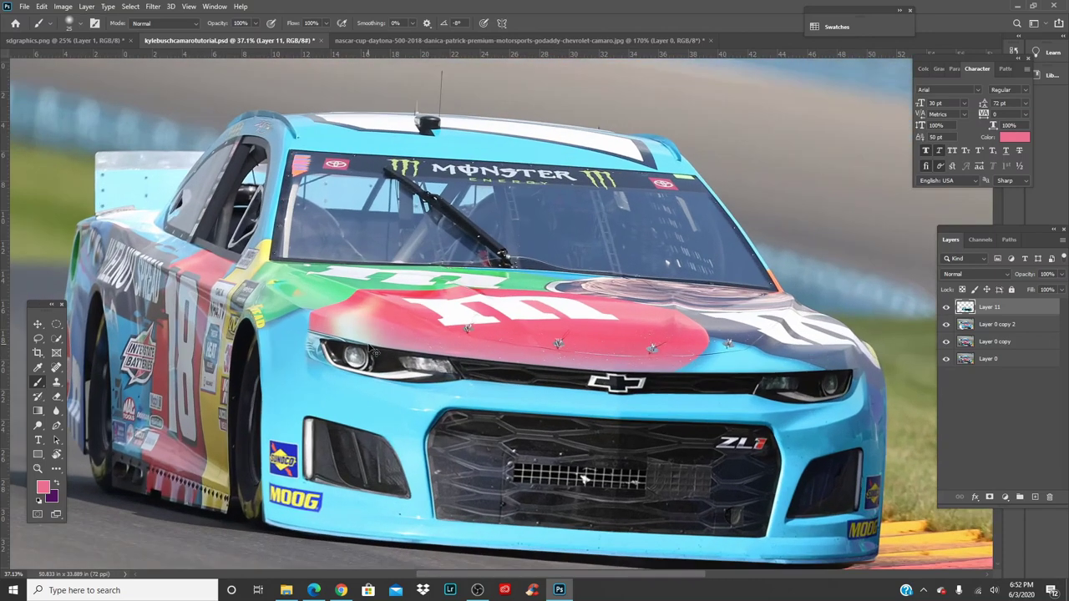
{"action": "key", "text": "ctrl+plus"}
{"action": "key", "text": "ctrl+plus"}
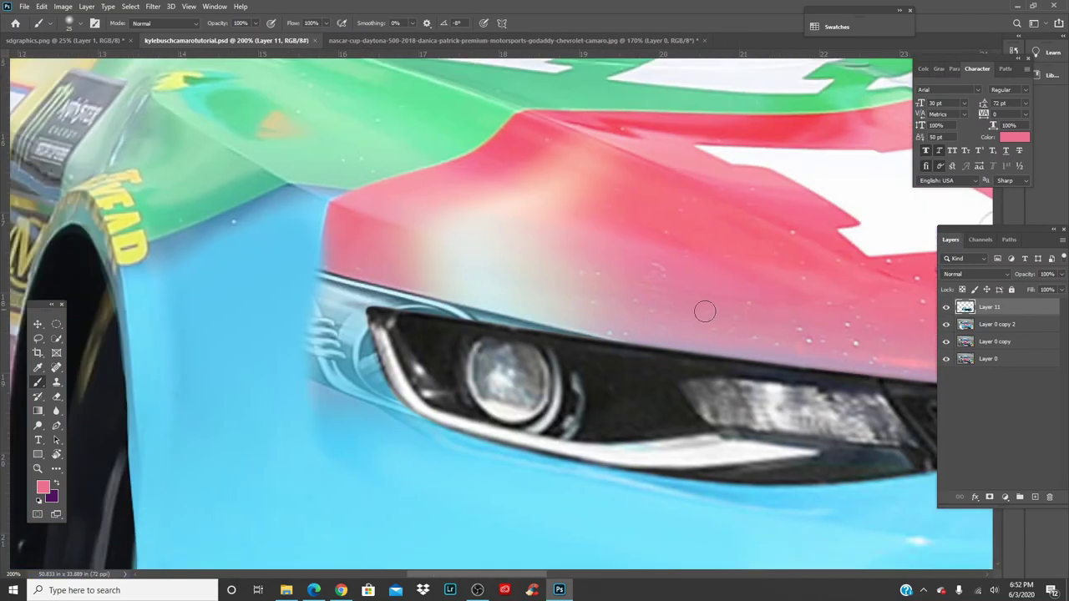
{"action": "left_click_drag", "start_coordinate": [613, 311], "coordinate": [595, 301]}
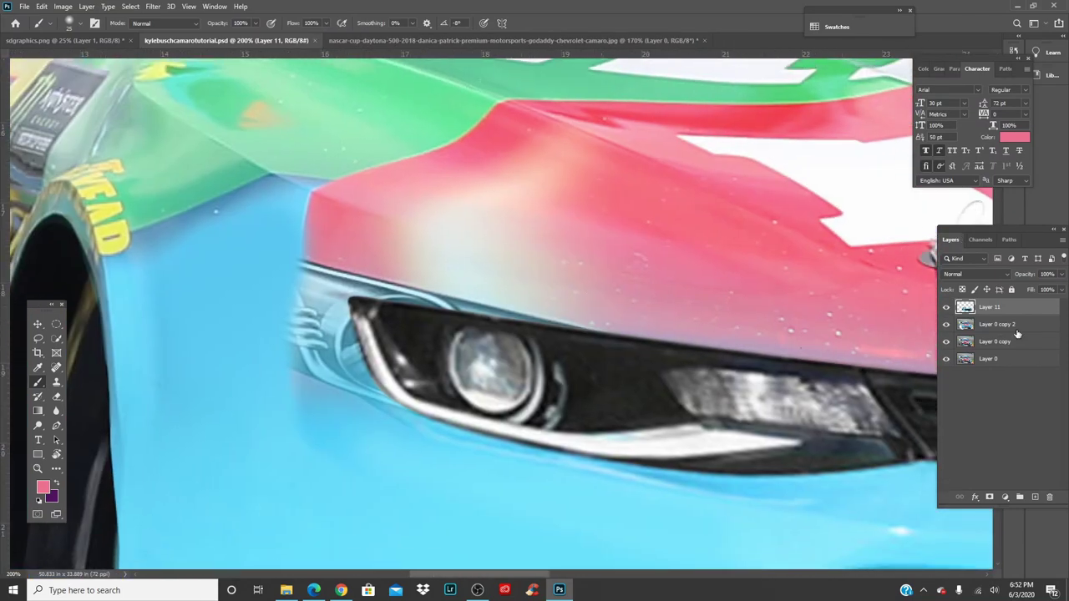
{"action": "left_click", "coordinate": [946, 308]}
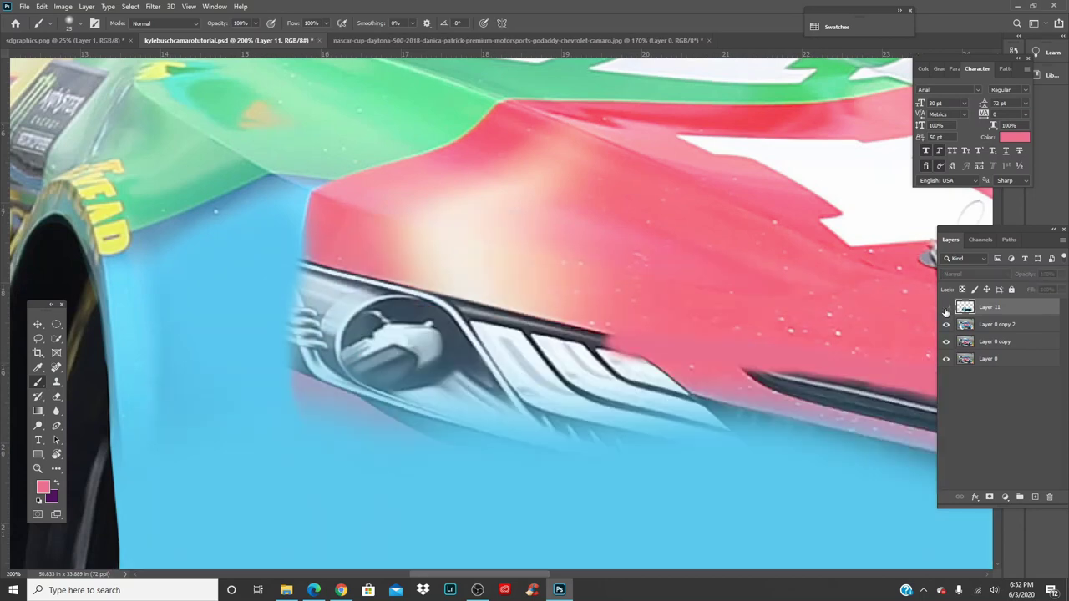
{"action": "left_click", "coordinate": [947, 309]}
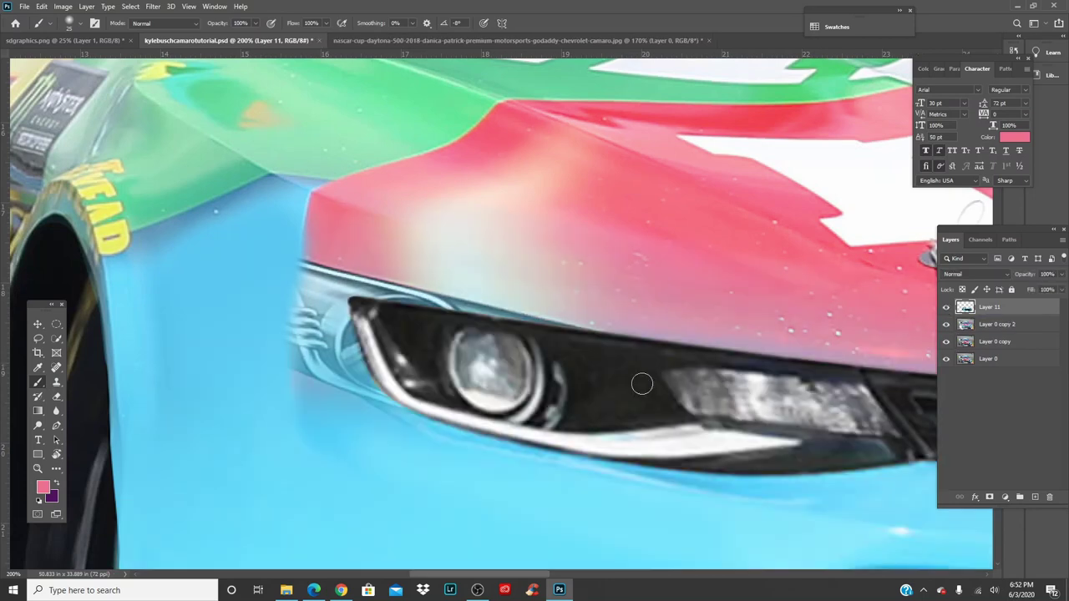
{"action": "left_click", "coordinate": [946, 309]}
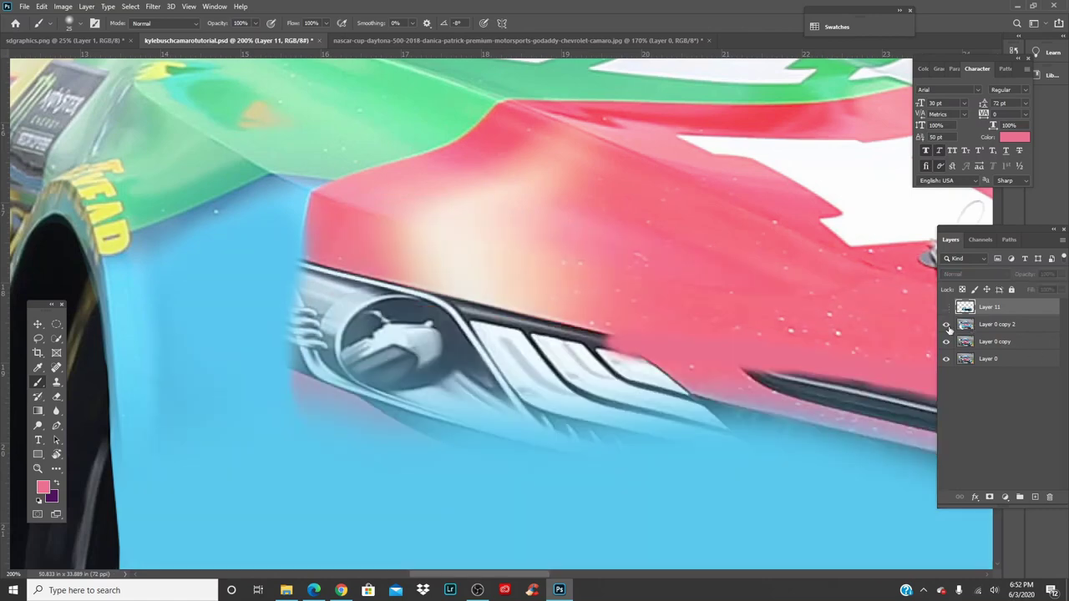
{"action": "left_click", "coordinate": [947, 325]}
{"action": "left_click", "coordinate": [946, 325]}
{"action": "left_click_drag", "start_coordinate": [594, 402], "coordinate": [658, 395]}
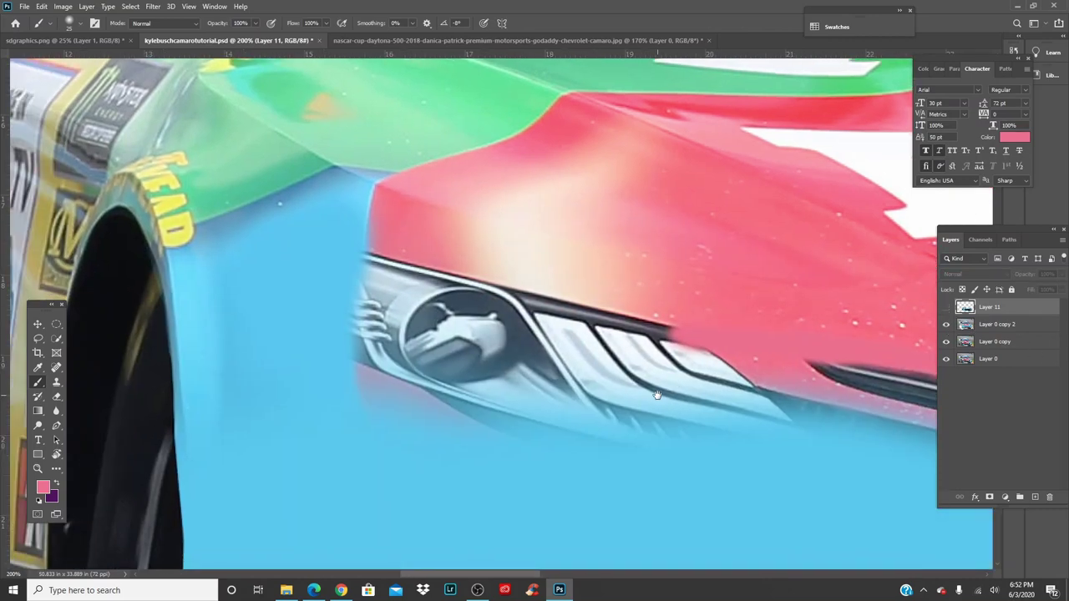
Step: Hide Layer 0 copy 2 and Layer 11 so only the original Camry front end is displayed
{"action": "left_click", "coordinate": [947, 309]}
{"action": "left_click", "coordinate": [947, 325]}
{"action": "left_click_drag", "start_coordinate": [732, 440], "coordinate": [548, 315]}
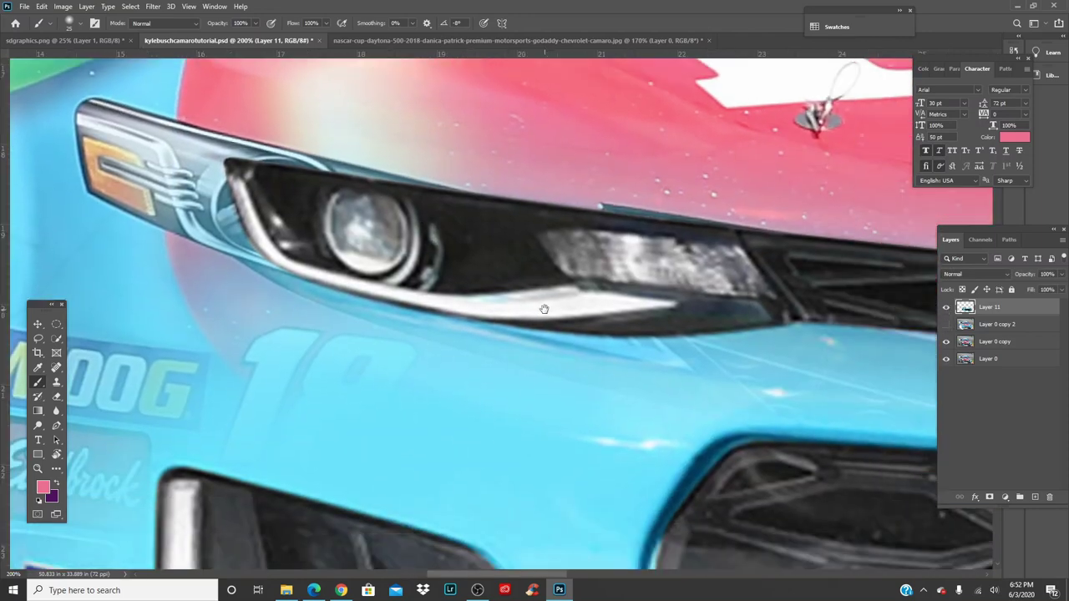
{"action": "key", "text": "ctrl+0"}
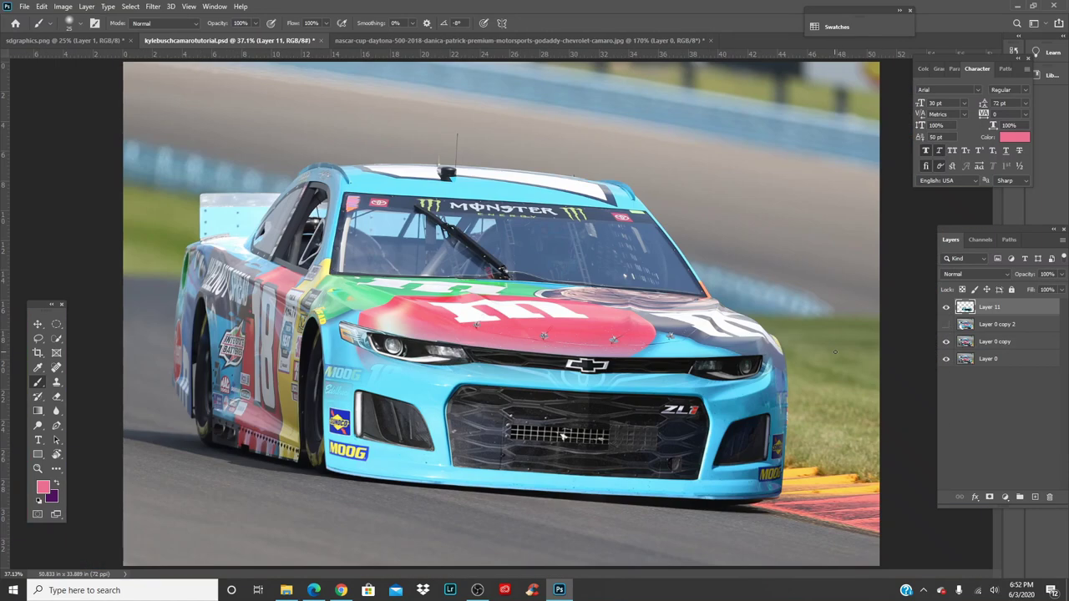
{"action": "left_click", "coordinate": [947, 307]}
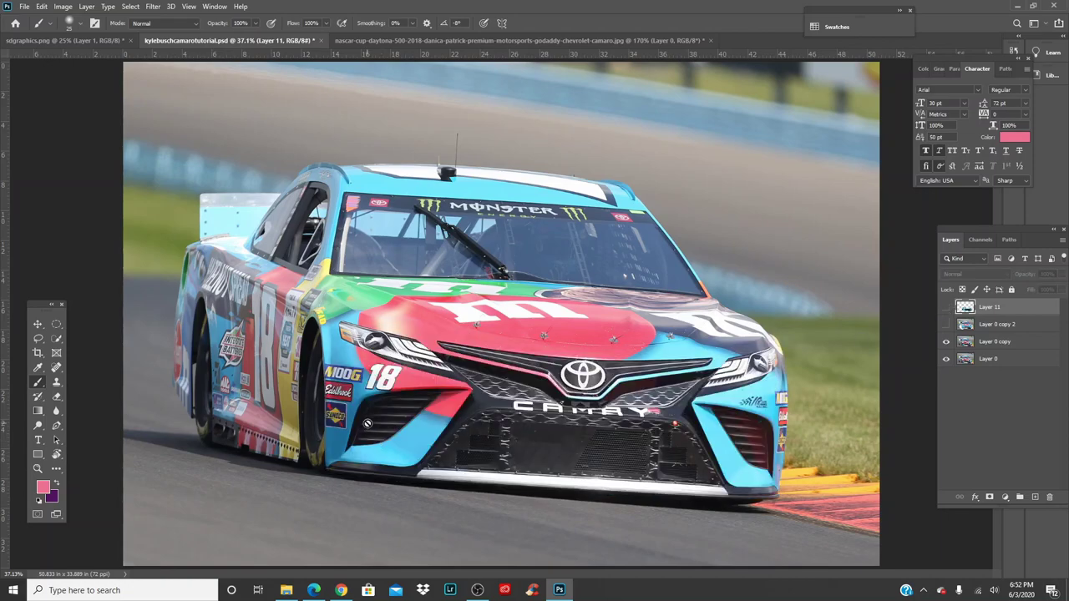
Step: Add two new empty layers at the top of the layer stack
{"action": "key", "text": "ctrl+plus"}
{"action": "key", "text": "ctrl+plus"}
{"action": "left_click_drag", "start_coordinate": [523, 473], "coordinate": [599, 396]}
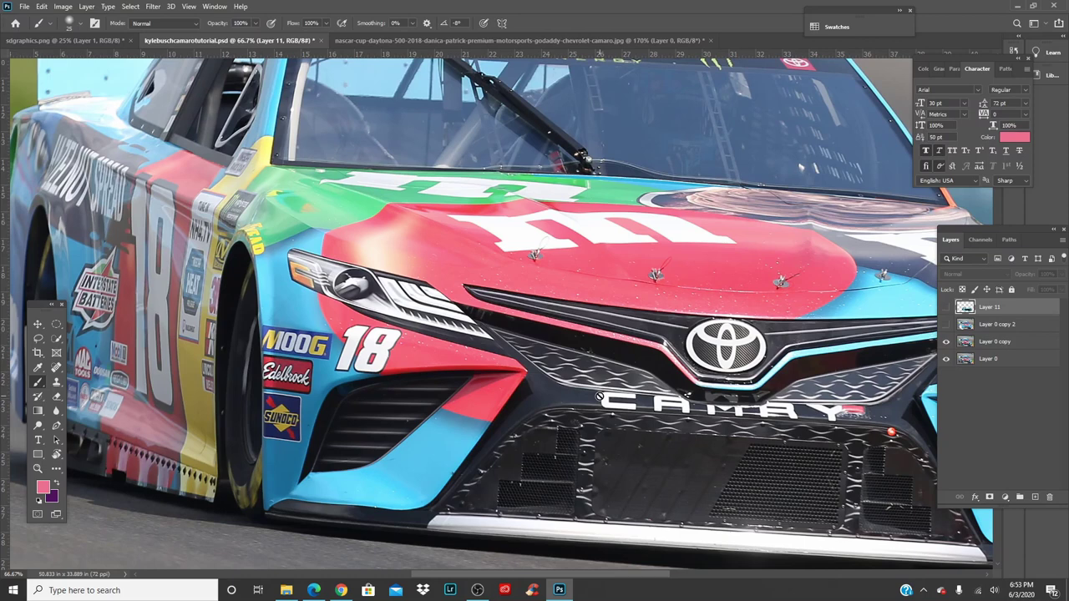
{"action": "left_click", "coordinate": [1036, 497]}
{"action": "left_click", "coordinate": [1037, 497]}
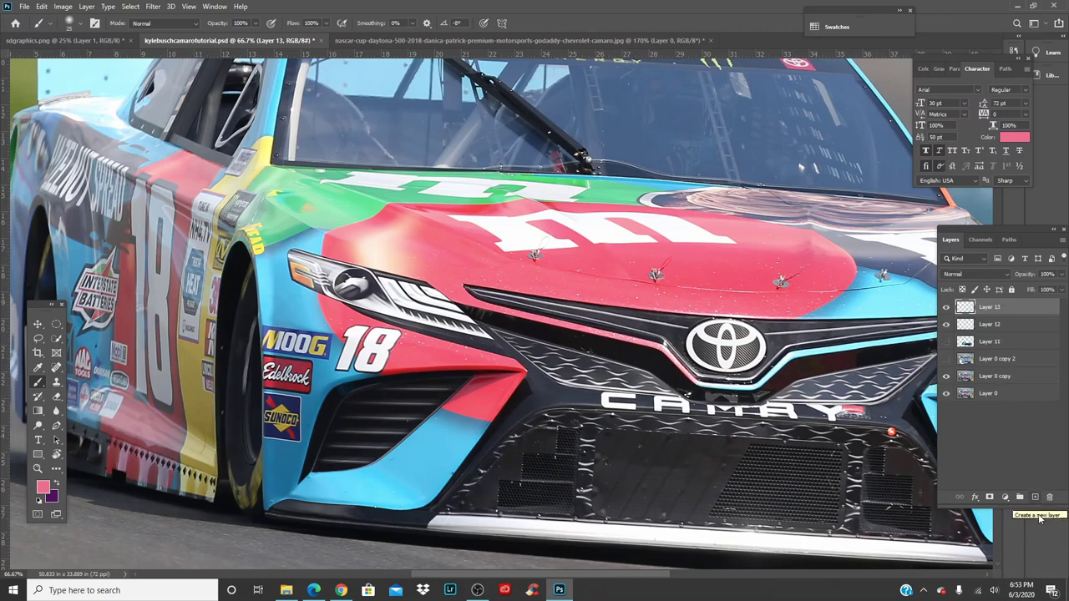
{"action": "left_click", "coordinate": [42, 7]}
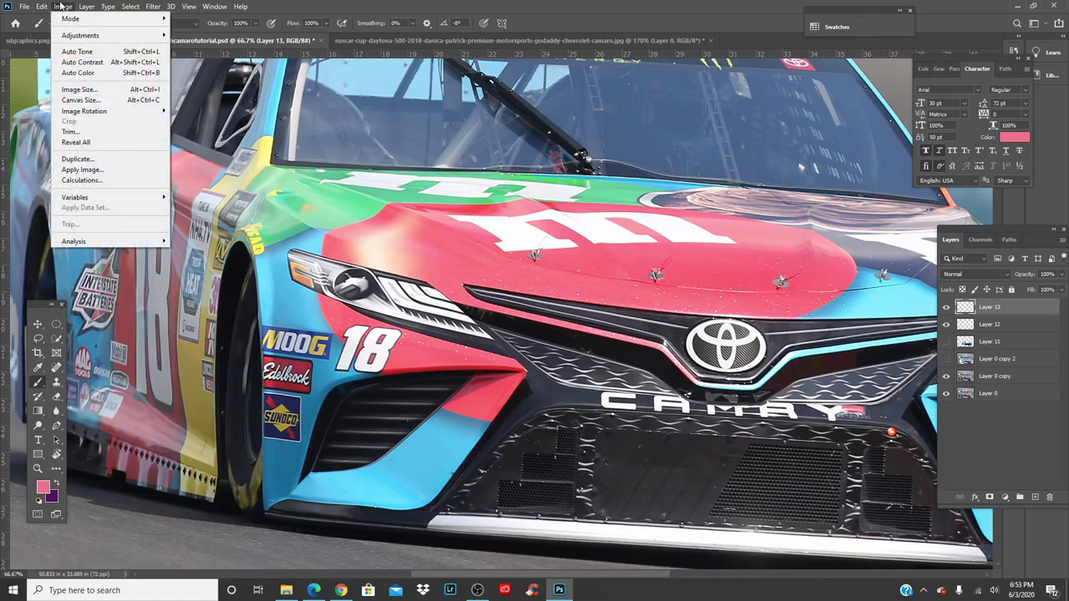
{"action": "mouse_move", "coordinate": [23, 7]}
{"action": "mouse_move", "coordinate": [66, 7]}
{"action": "mouse_move", "coordinate": [99, 36]}
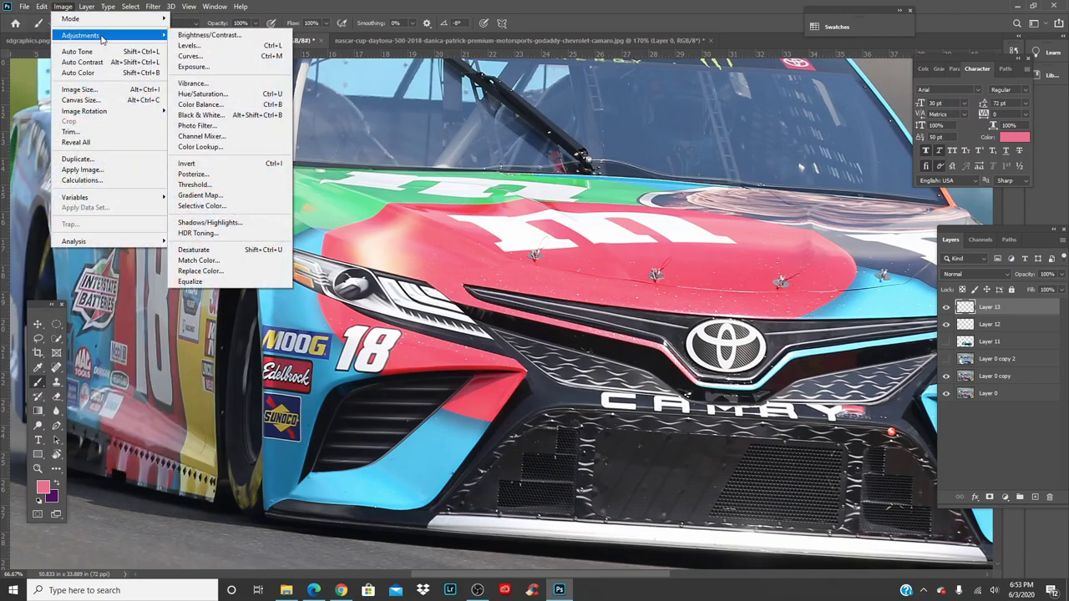
{"action": "left_click", "coordinate": [491, 242]}
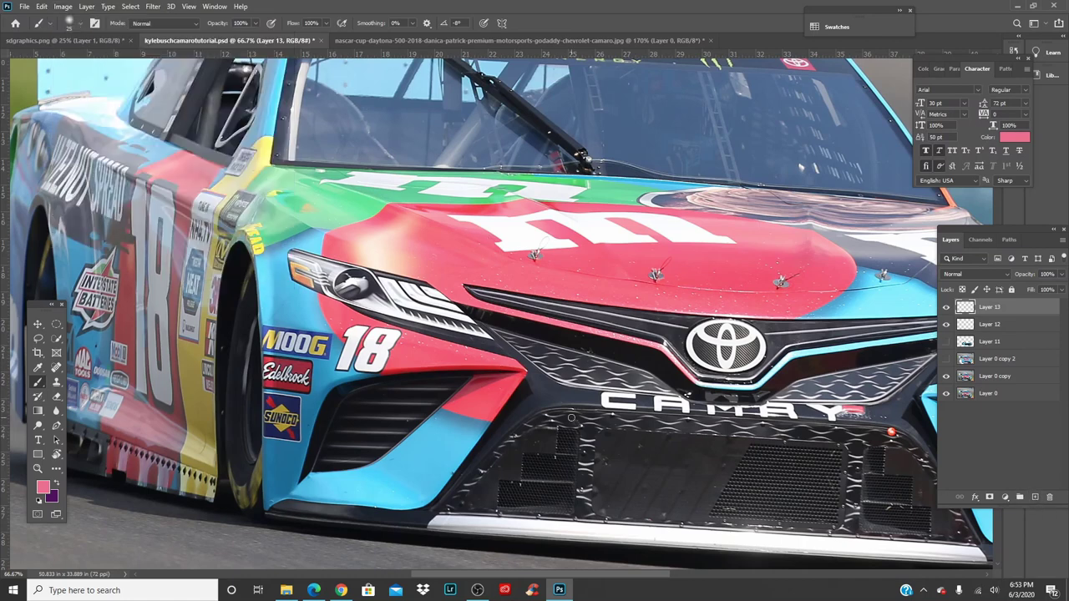
Step: Draw a curved Pen shape path from the red hood's far edge through the lower grille and side vent up past the headlight's outer end
{"action": "key", "text": "p"}
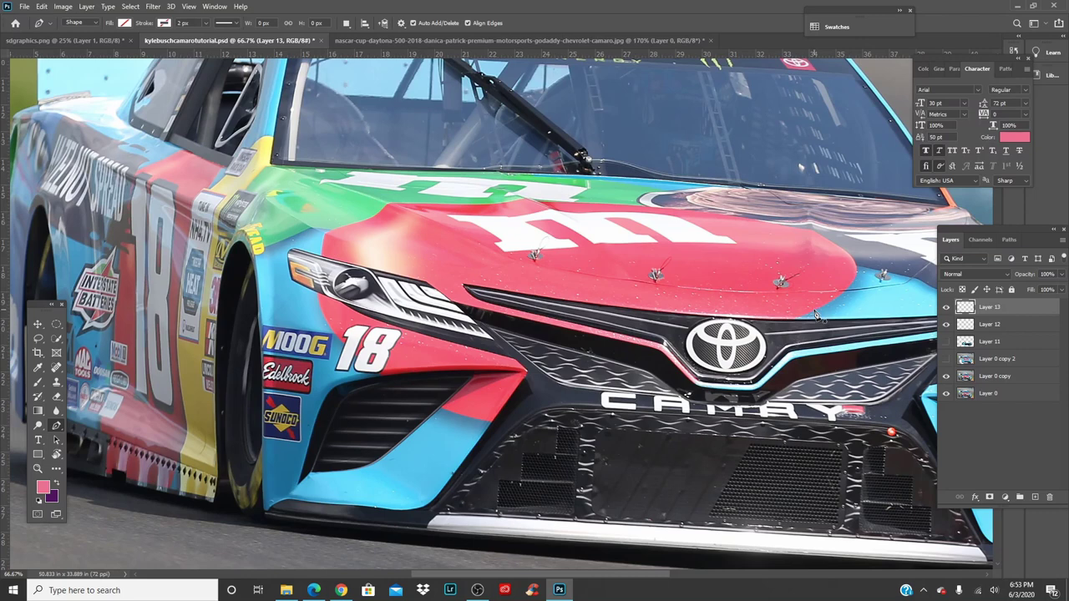
{"action": "left_click", "coordinate": [815, 310]}
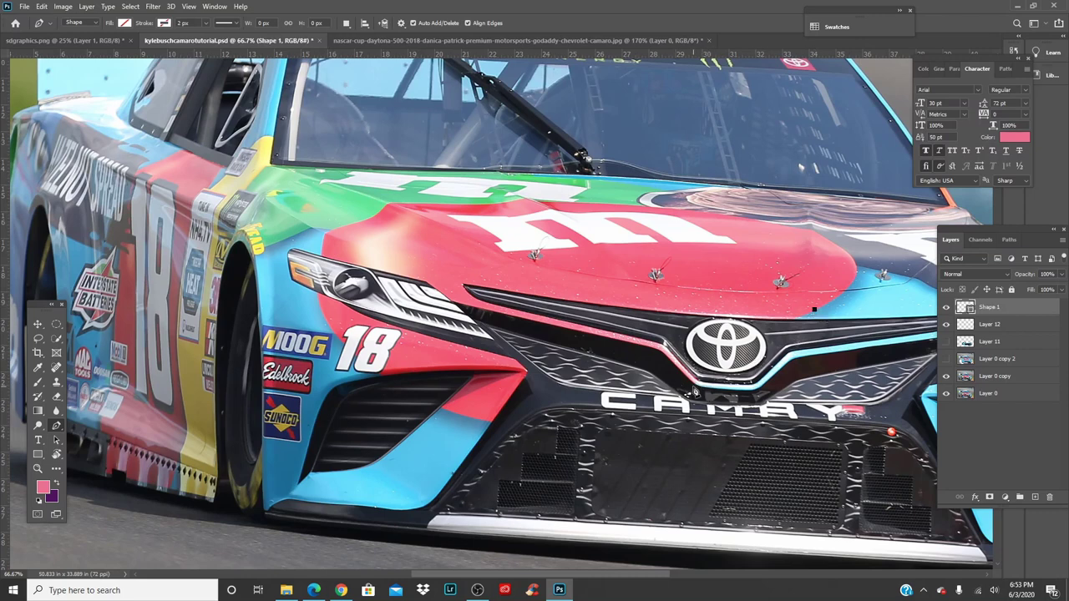
{"action": "left_click_drag", "start_coordinate": [699, 389], "coordinate": [644, 415]}
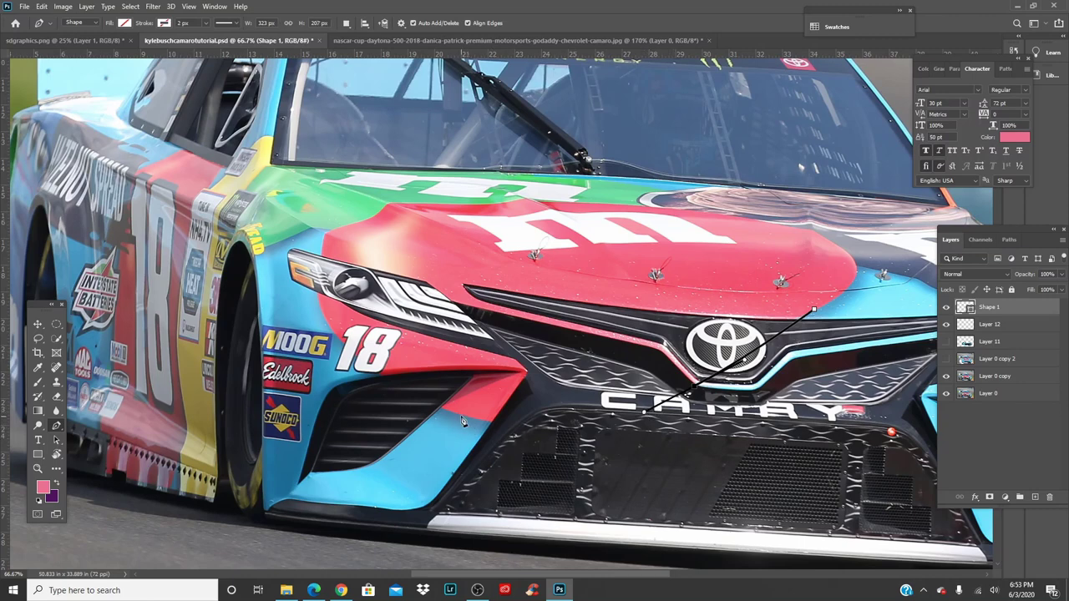
{"action": "left_click_drag", "start_coordinate": [441, 410], "coordinate": [332, 364]}
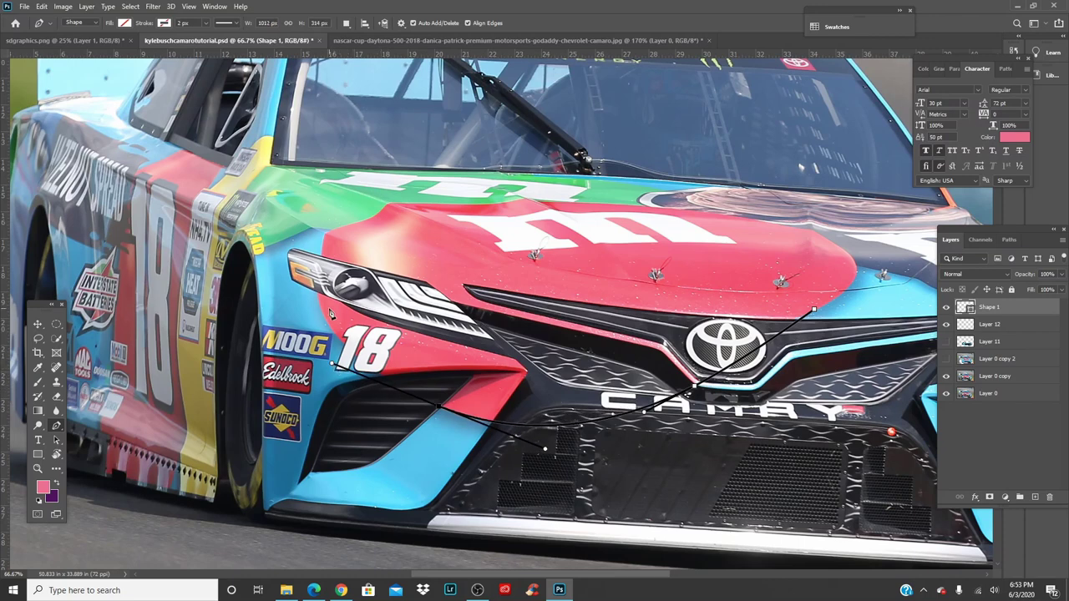
{"action": "left_click_drag", "start_coordinate": [318, 272], "coordinate": [325, 234]}
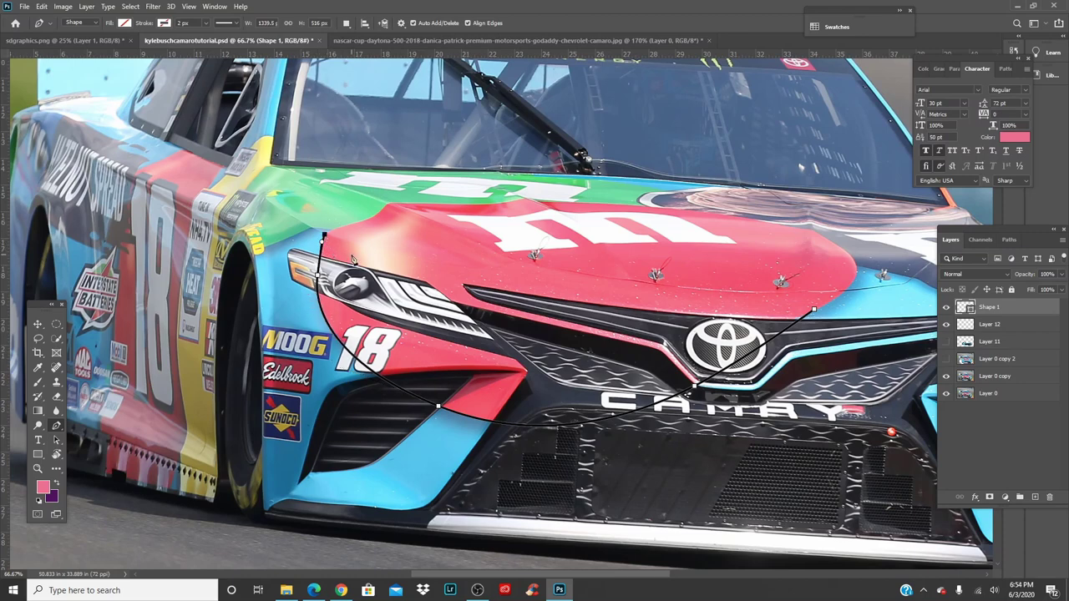
Step: Undo the last path point and place it precisely at the red hood's outer corner above the headlight
{"action": "key", "text": "ctrl+z"}
{"action": "key", "text": "ctrl+plus"}
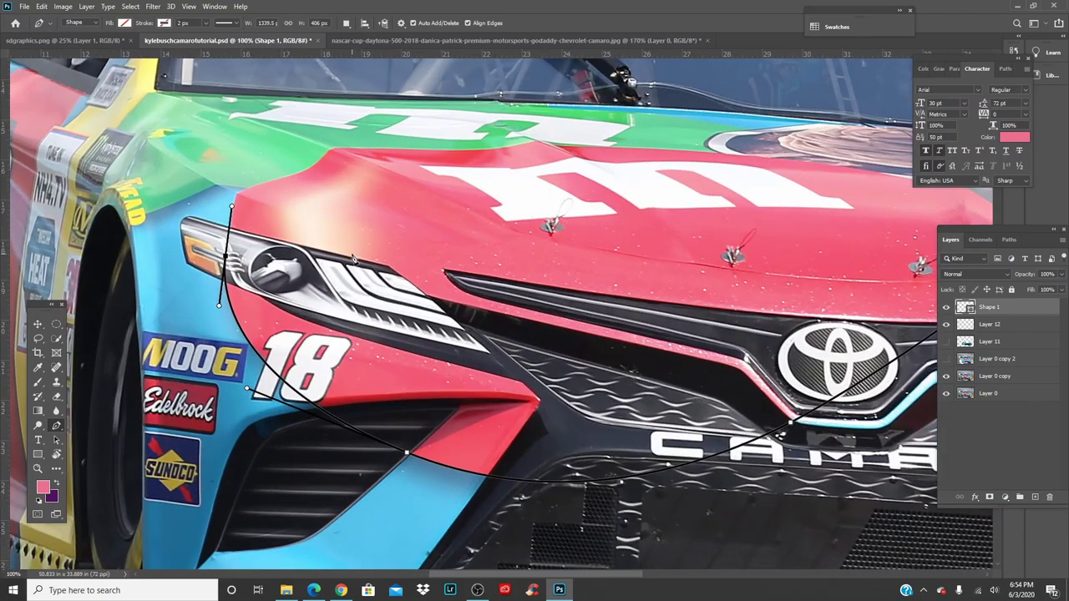
{"action": "left_click_drag", "start_coordinate": [434, 266], "coordinate": [469, 272]}
{"action": "key", "text": "ctrl+plus"}
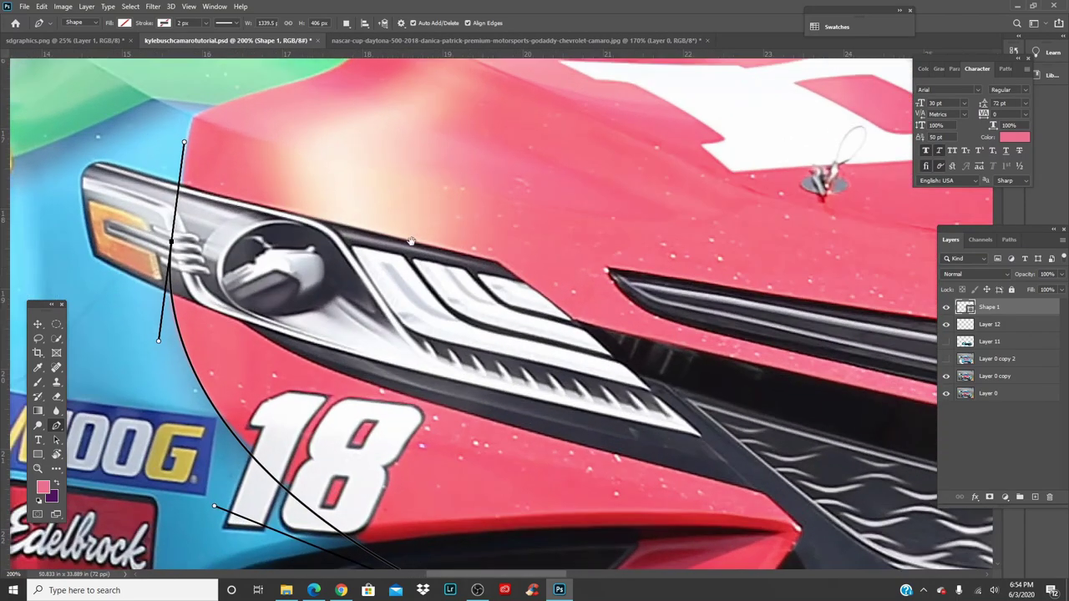
{"action": "left_click_drag", "start_coordinate": [411, 241], "coordinate": [488, 271]}
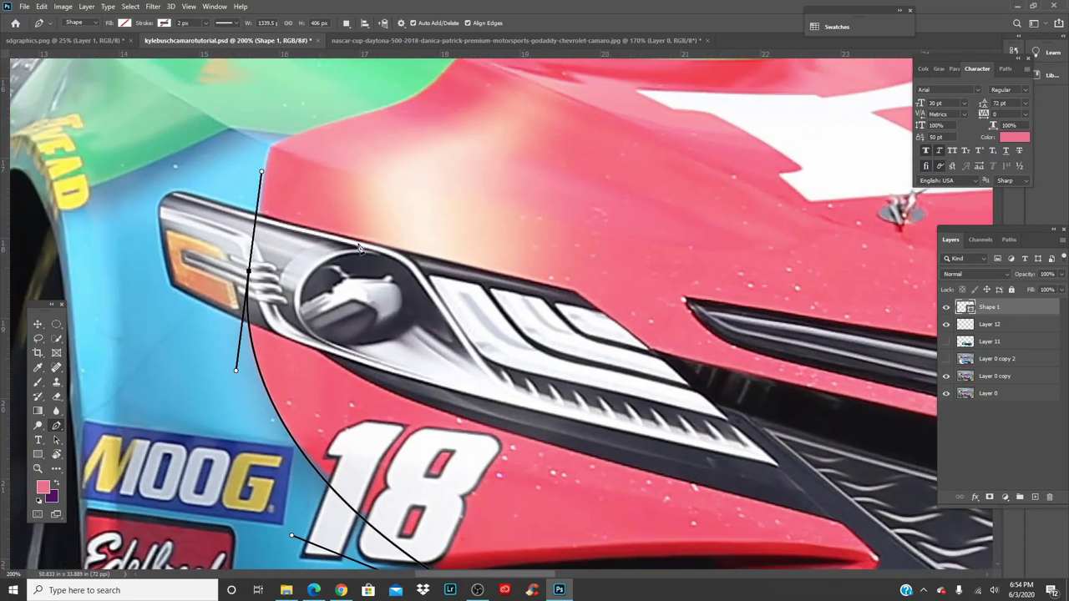
{"action": "left_click", "coordinate": [268, 163]}
Step: Try to add a path point along the headlight's upper edge, checking its position against the Camaro nose on Layer 11
{"action": "key", "text": "ctrl+minus"}
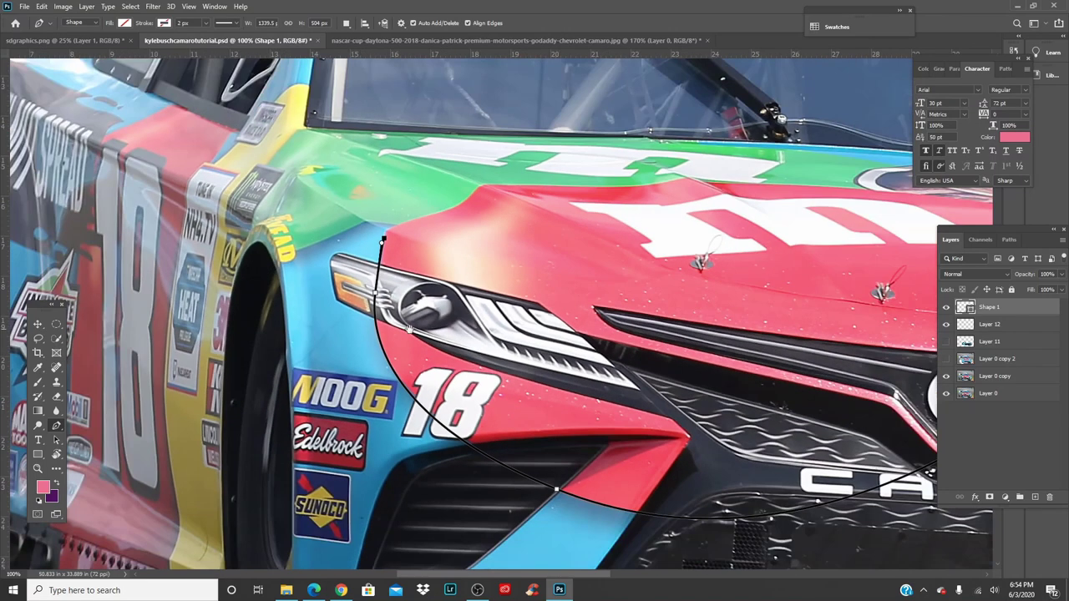
{"action": "scroll", "coordinate": [351, 267], "scroll_direction": "right", "scroll_amount": 3}
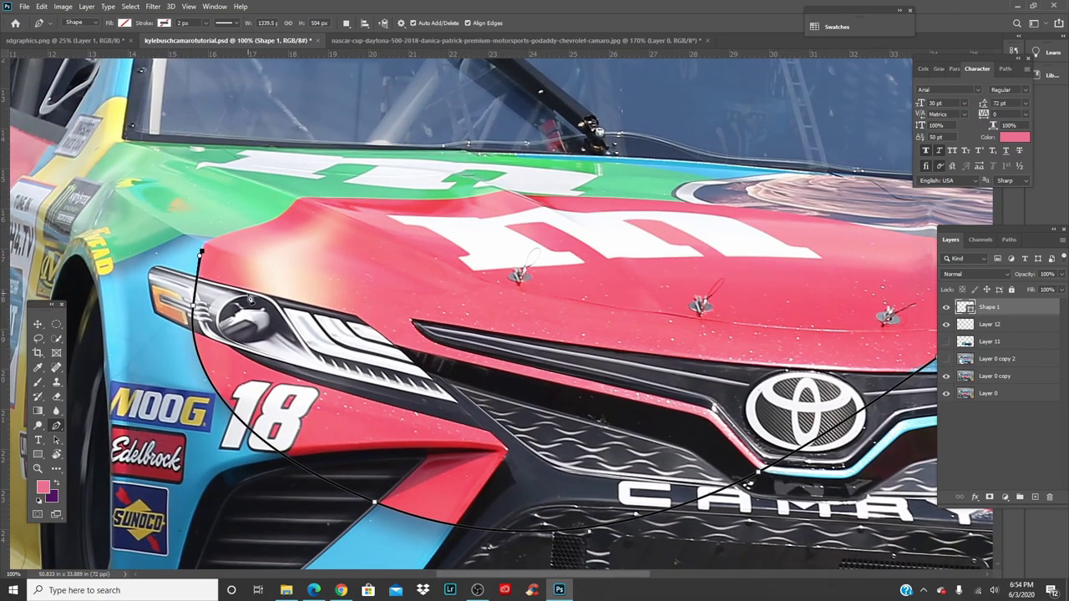
{"action": "left_click_drag", "start_coordinate": [250, 297], "coordinate": [272, 310]}
{"action": "left_click", "coordinate": [946, 343]}
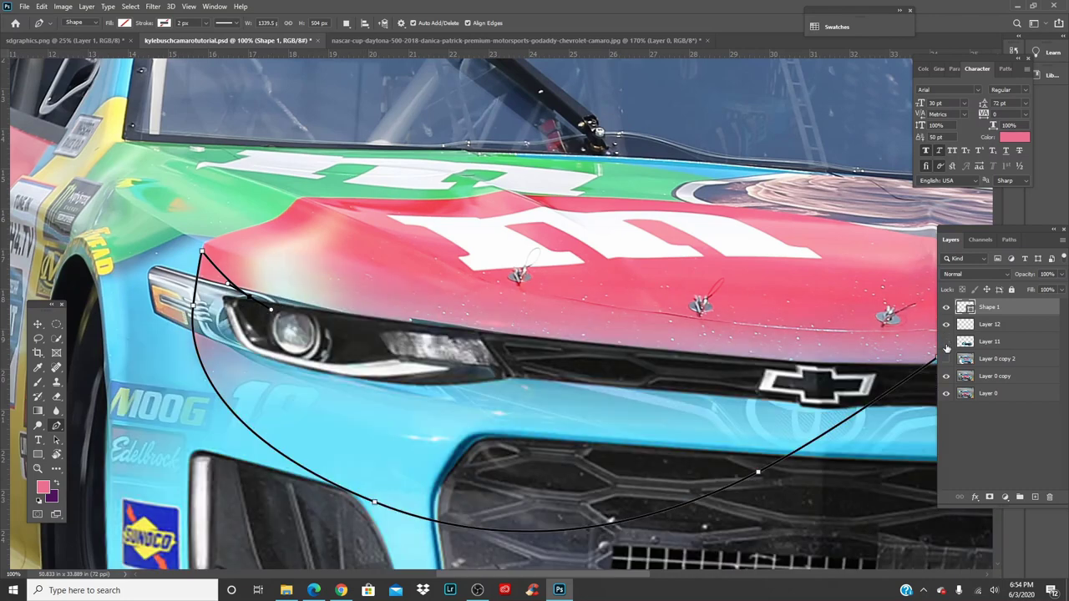
{"action": "left_click", "coordinate": [946, 344]}
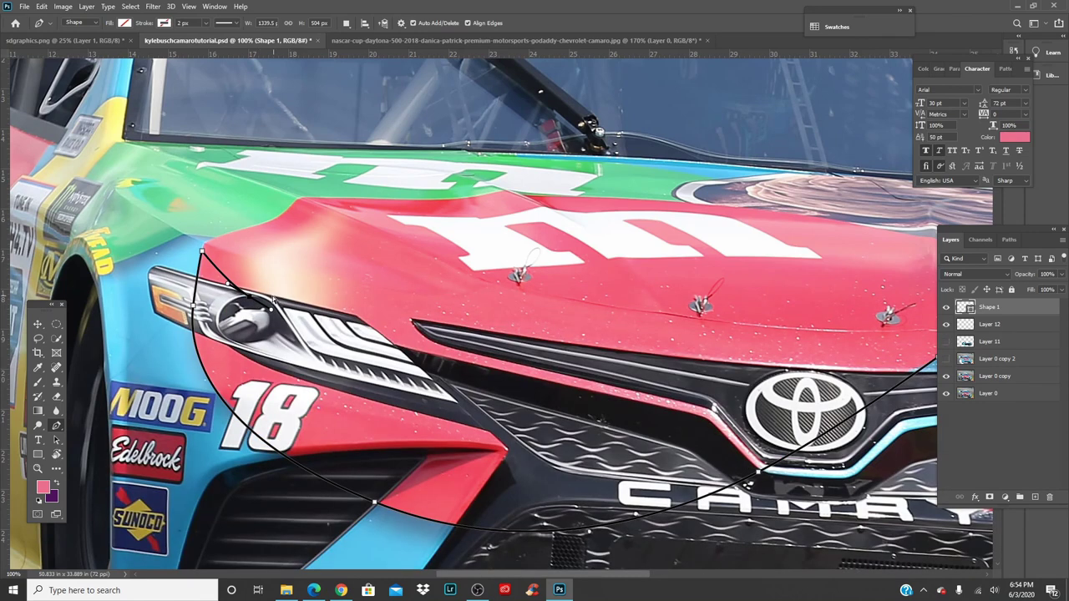
{"action": "key", "text": "ctrl+z"}
Step: Add a curved path point on the hood edge above the headlight and make Layer 11 visible for tracing the Camaro nose
{"action": "left_click_drag", "start_coordinate": [279, 294], "coordinate": [321, 300]}
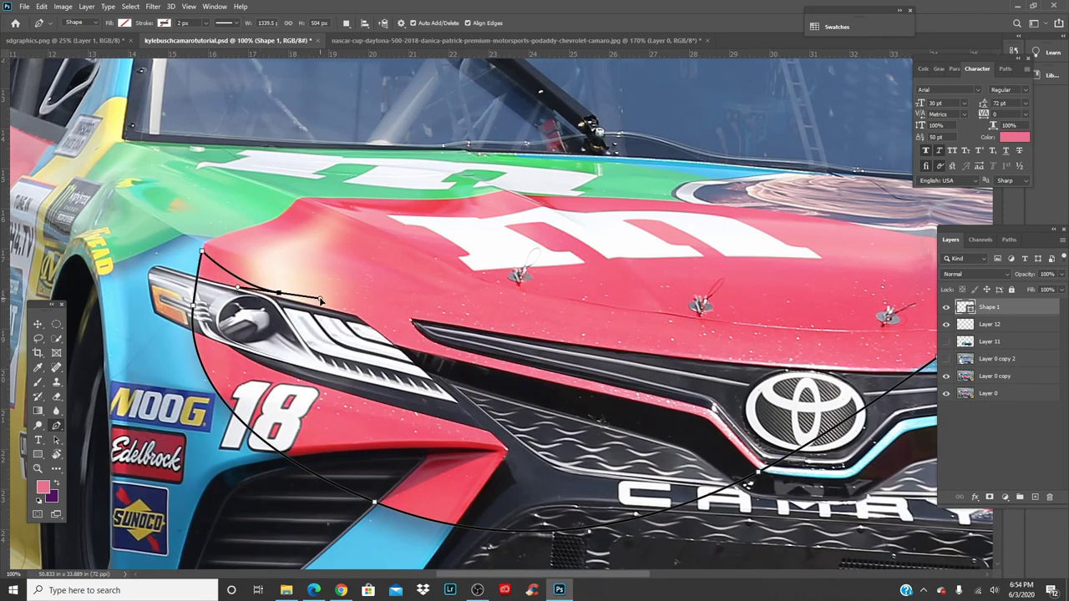
{"action": "left_click_drag", "start_coordinate": [409, 329], "coordinate": [283, 320]}
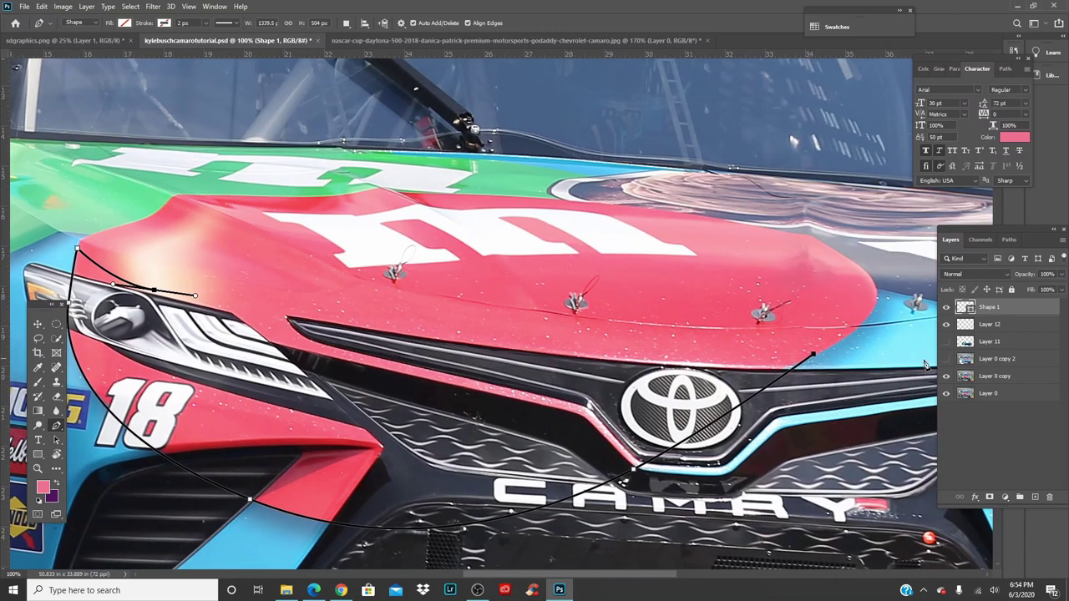
{"action": "left_click", "coordinate": [947, 341]}
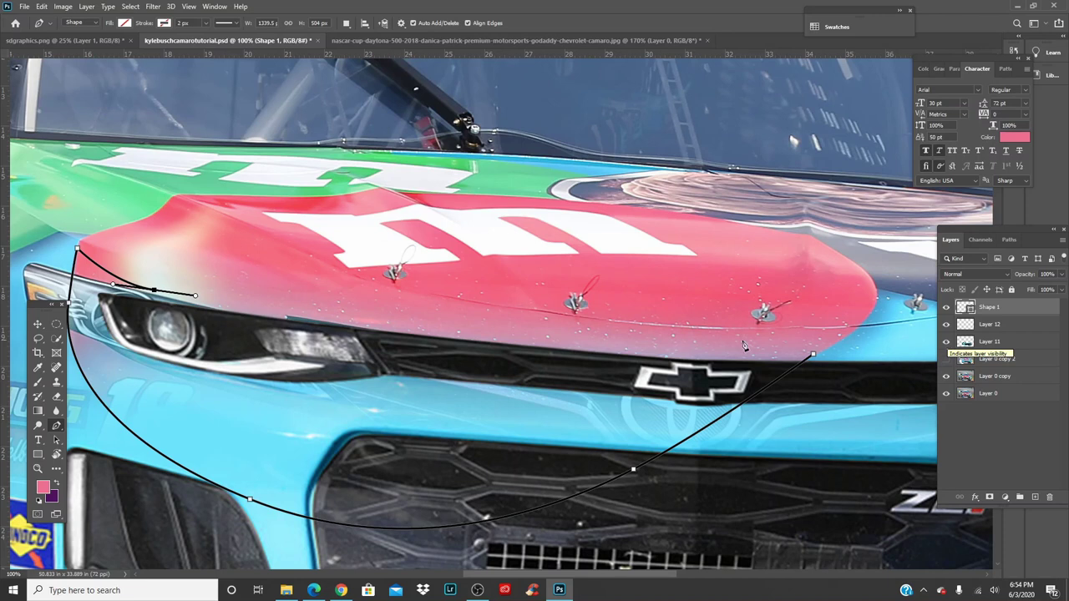
{"action": "left_click", "coordinate": [360, 322]}
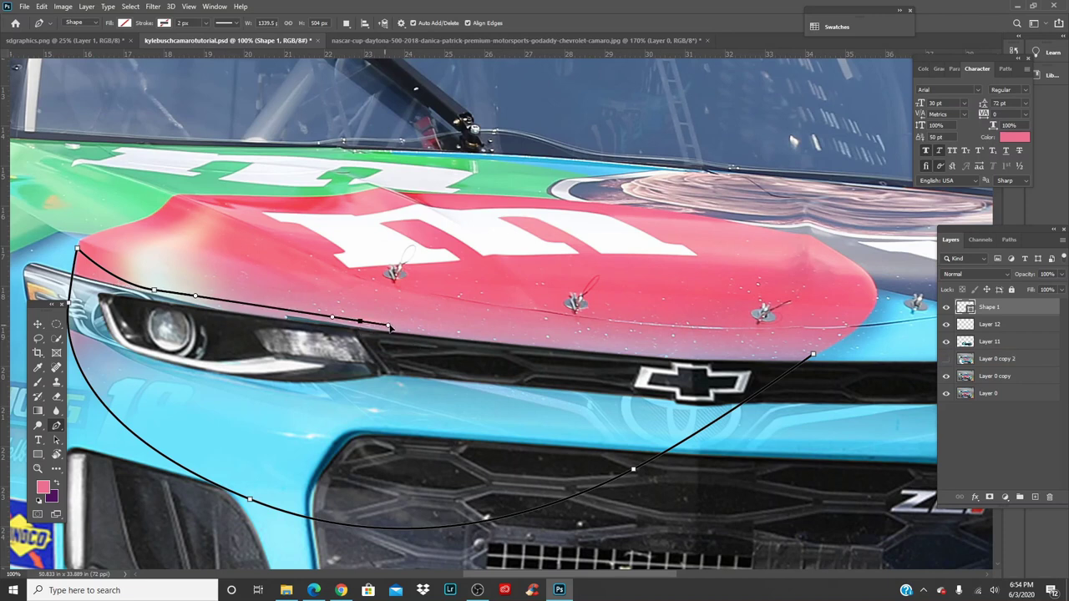
{"action": "left_click", "coordinate": [814, 356]}
{"action": "left_click_drag", "start_coordinate": [814, 357], "coordinate": [890, 344]}
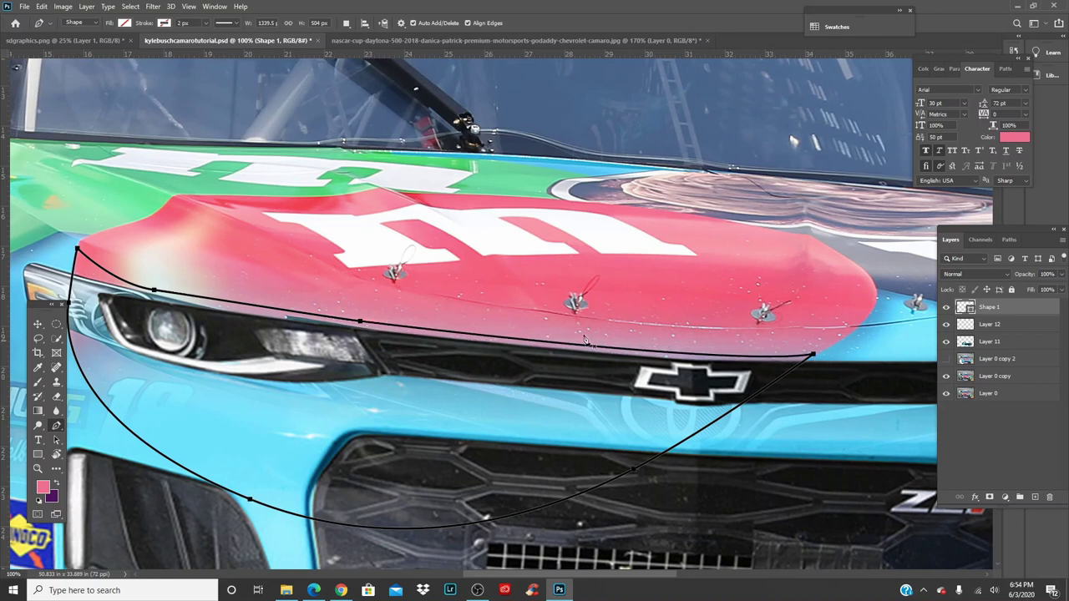
{"action": "key", "text": "ctrl+z"}
{"action": "key", "text": "ctrl+z"}
Step: Add a curved point on the hood's lower edge above the Camaro grille and close the path at the red hood's far edge
{"action": "left_click_drag", "start_coordinate": [444, 341], "coordinate": [462, 355]}
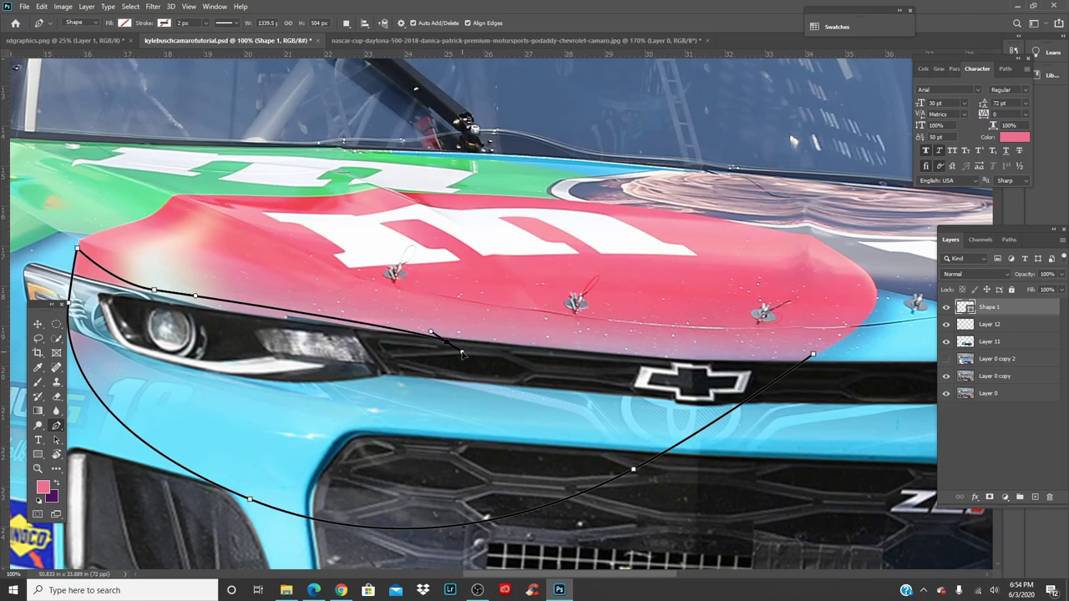
{"action": "left_click", "coordinate": [815, 357]}
Step: Convert the closed path to a new anti-aliased selection with 0 px feather and delete the Shape 1 layer
{"action": "right_click", "coordinate": [832, 342]}
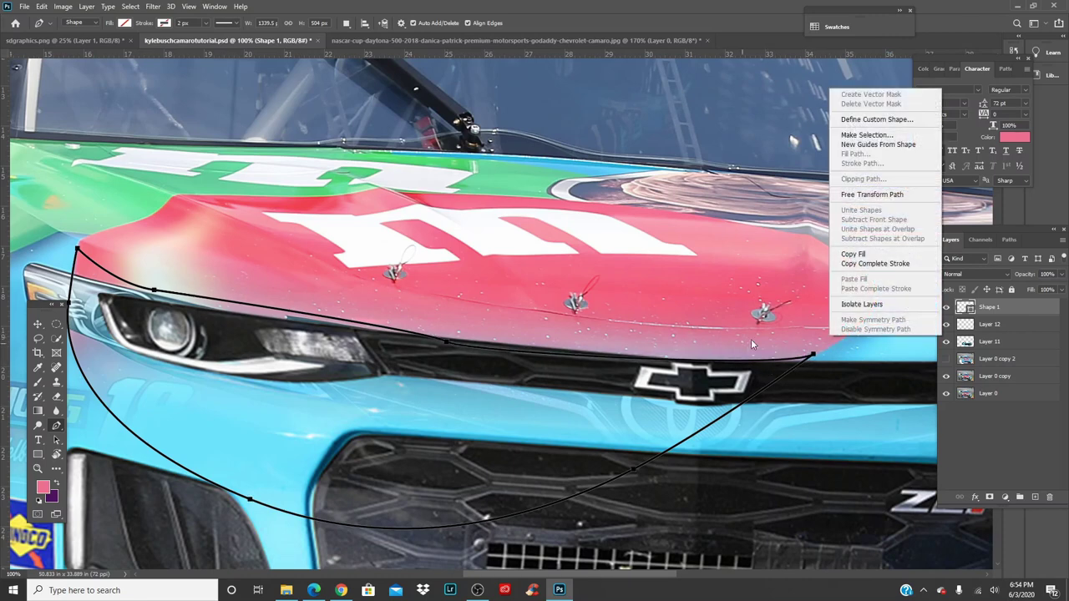
{"action": "left_click", "coordinate": [868, 134]}
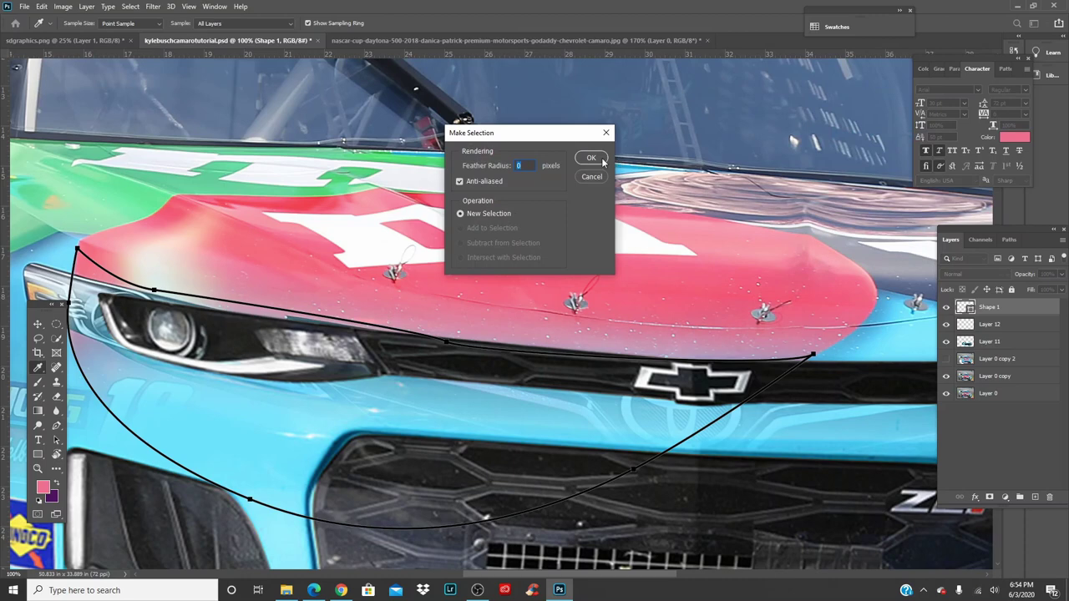
{"action": "left_click", "coordinate": [603, 160]}
{"action": "key", "text": "Delete"}
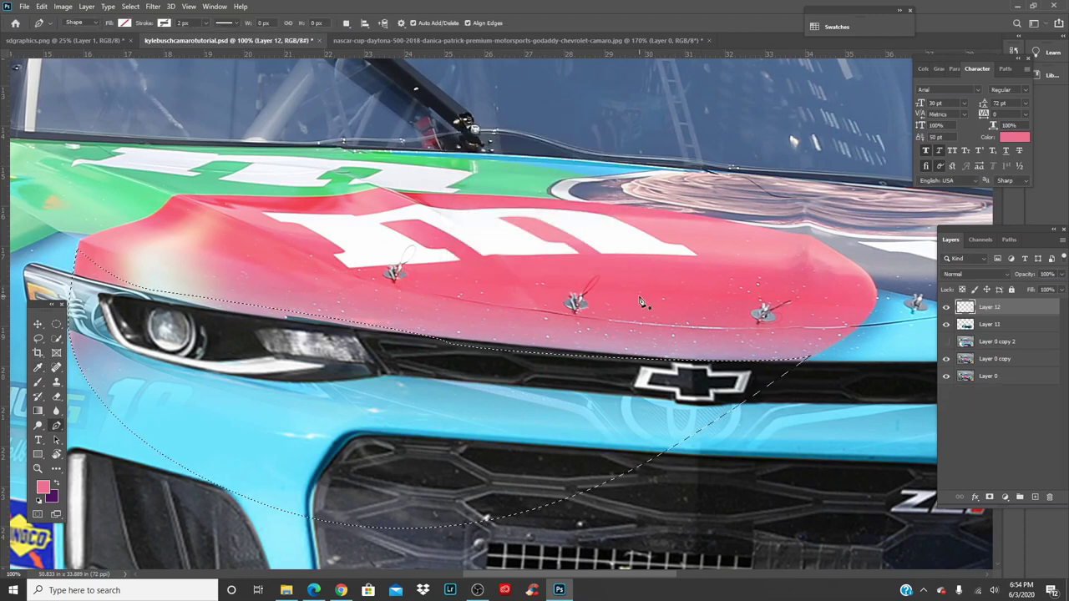
Step: Sample the hood's red, fill the selected area on Layer 12 using a 600 px brush, and deselect
{"action": "key", "text": "i"}
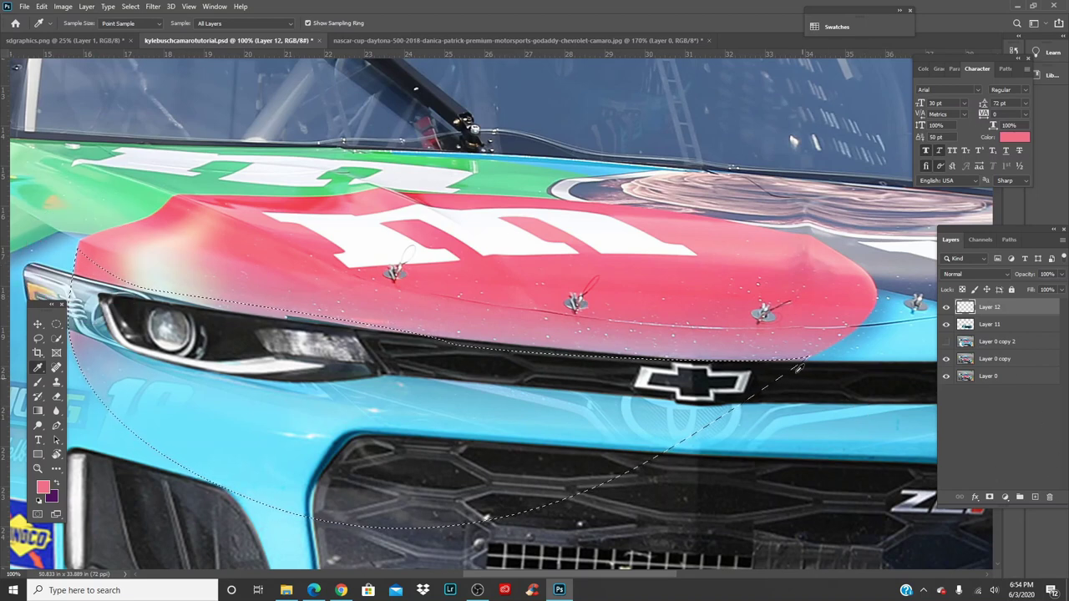
{"action": "key", "text": "b"}
{"action": "key", "text": "ctrl+minus"}
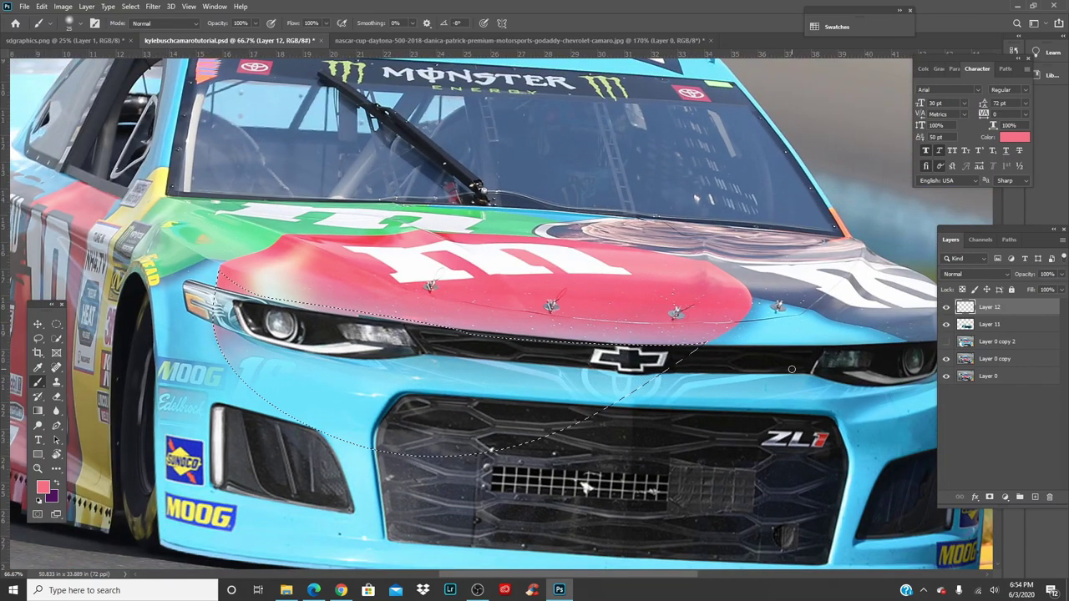
{"action": "key", "text": "bracketright"}
{"action": "key", "text": "bracketright"}
{"action": "key", "text": "bracketright"}
{"action": "key", "text": "bracketright"}
{"action": "key", "text": "bracketright"}
{"action": "key", "text": "bracketright"}
{"action": "key", "text": "bracketright"}
{"action": "key", "text": "bracketright"}
{"action": "key", "text": "bracketright"}
{"action": "key", "text": "bracketright"}
{"action": "key", "text": "bracketright"}
{"action": "key", "text": "bracketright"}
{"action": "key", "text": "bracketright"}
{"action": "key", "text": "bracketright"}
{"action": "key", "text": "bracketright"}
{"action": "key", "text": "bracketright"}
{"action": "key", "text": "bracketright"}
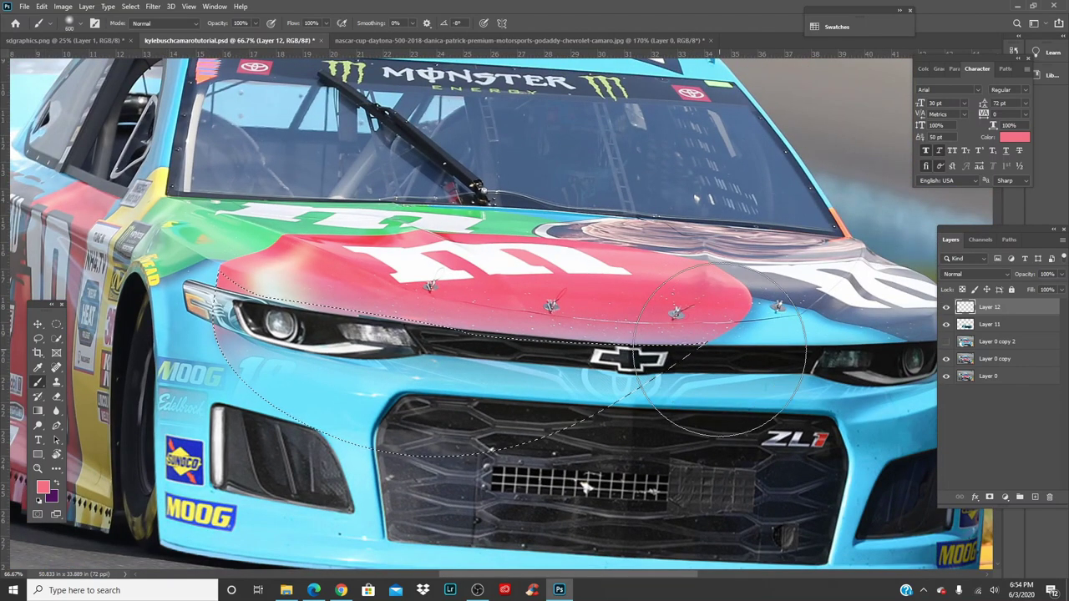
{"action": "mouse_move", "coordinate": [714, 359]}
{"action": "left_mouse_down"}
{"action": "mouse_move", "coordinate": [392, 359]}
{"action": "mouse_move", "coordinate": [225, 317]}
{"action": "mouse_move", "coordinate": [354, 281]}
{"action": "left_mouse_up"}
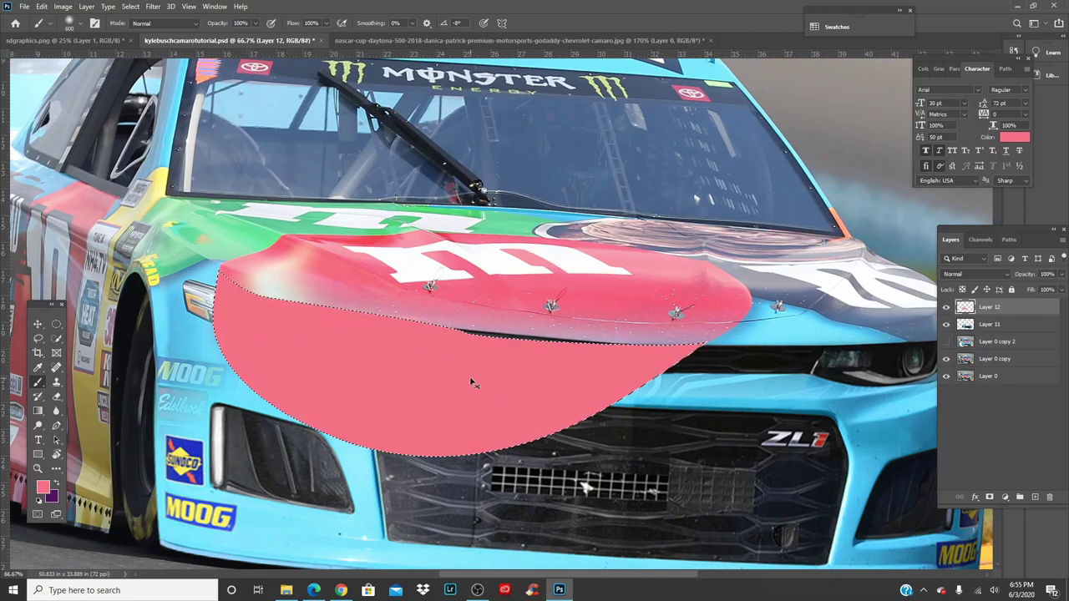
{"action": "key", "text": "ctrl+d"}
Step: Make Layer 0 copy 2 visible and set Layer 12's blending mode to Color
{"action": "key", "text": "i"}
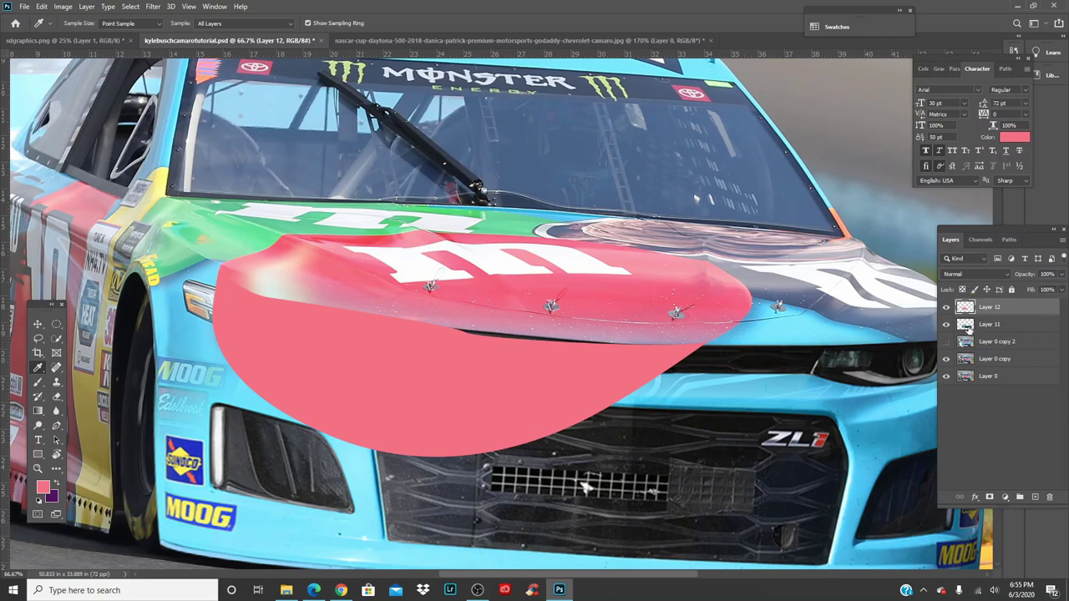
{"action": "left_click", "coordinate": [947, 342]}
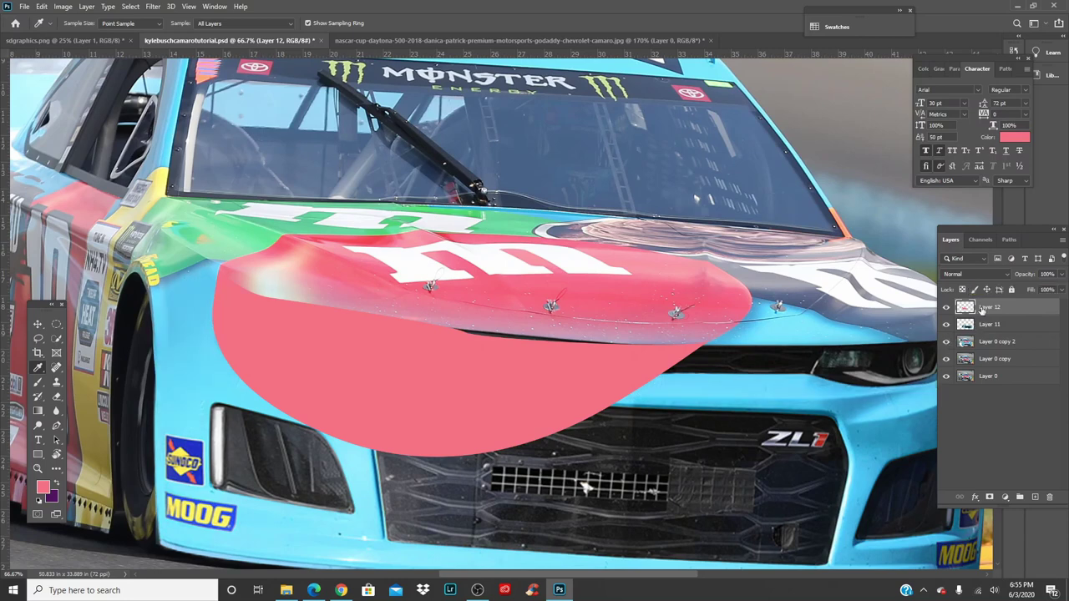
{"action": "left_click", "coordinate": [979, 276]}
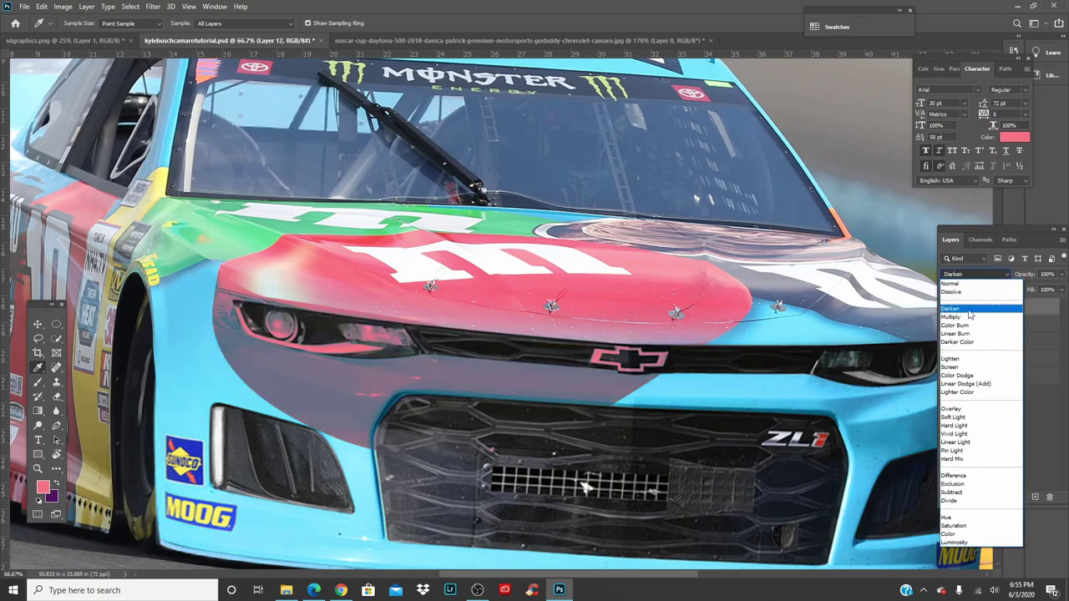
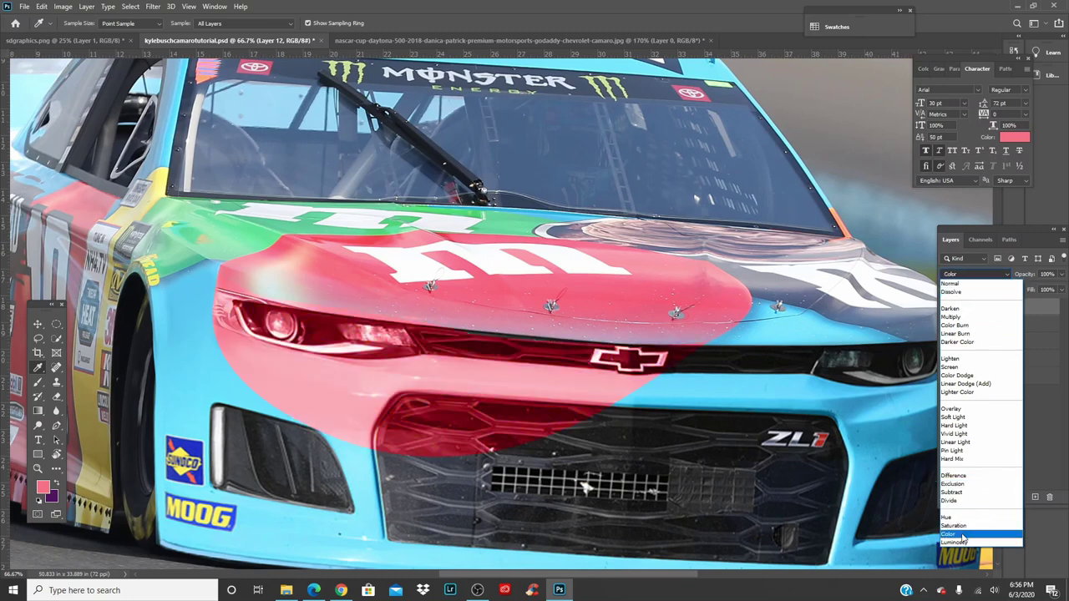
{"action": "left_click", "coordinate": [965, 534]}
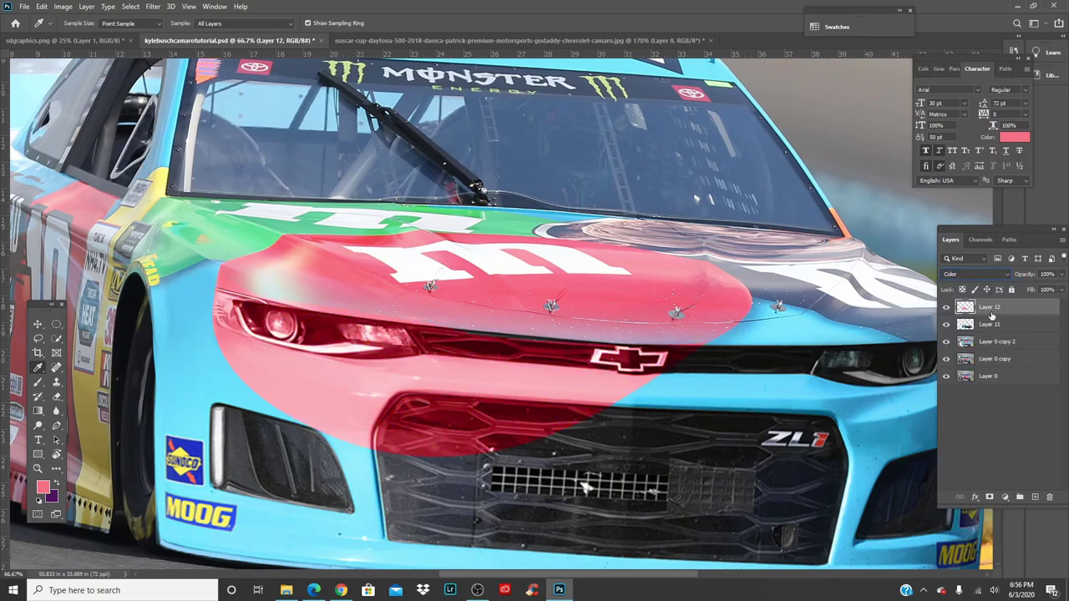
Step: Try to place Layer 12 beneath Layer 11
{"action": "mouse_move", "coordinate": [1019, 316]}
{"action": "left_mouse_down"}
{"action": "mouse_move", "coordinate": [1016, 334]}
{"action": "mouse_move", "coordinate": [1014, 303]}
{"action": "left_mouse_up"}
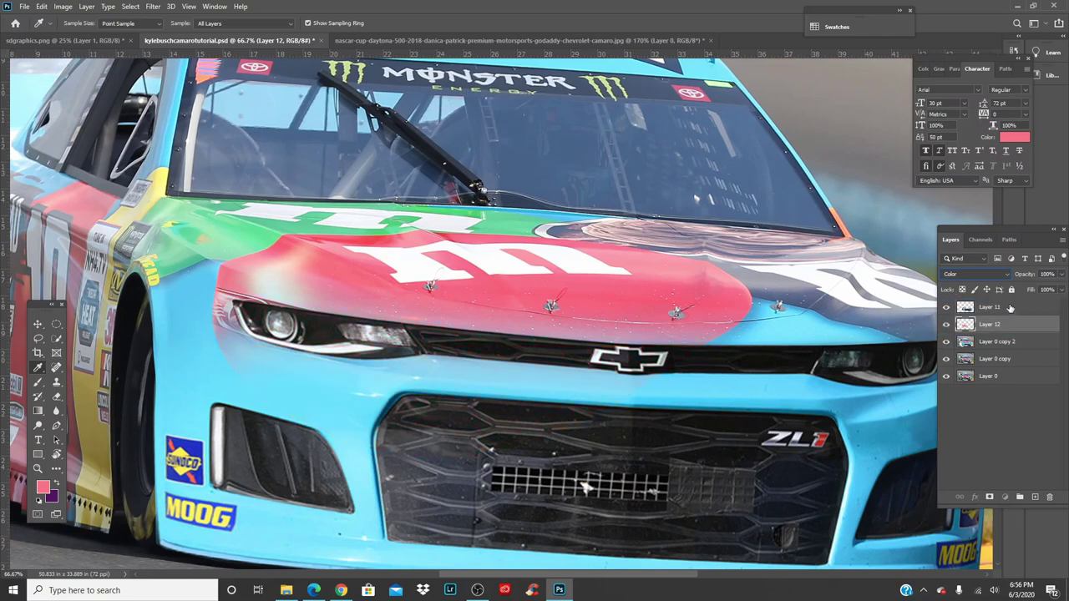
{"action": "left_click", "coordinate": [739, 380]}
{"action": "key", "text": "v"}
{"action": "left_click", "coordinate": [714, 368], "text": "ctrl"}
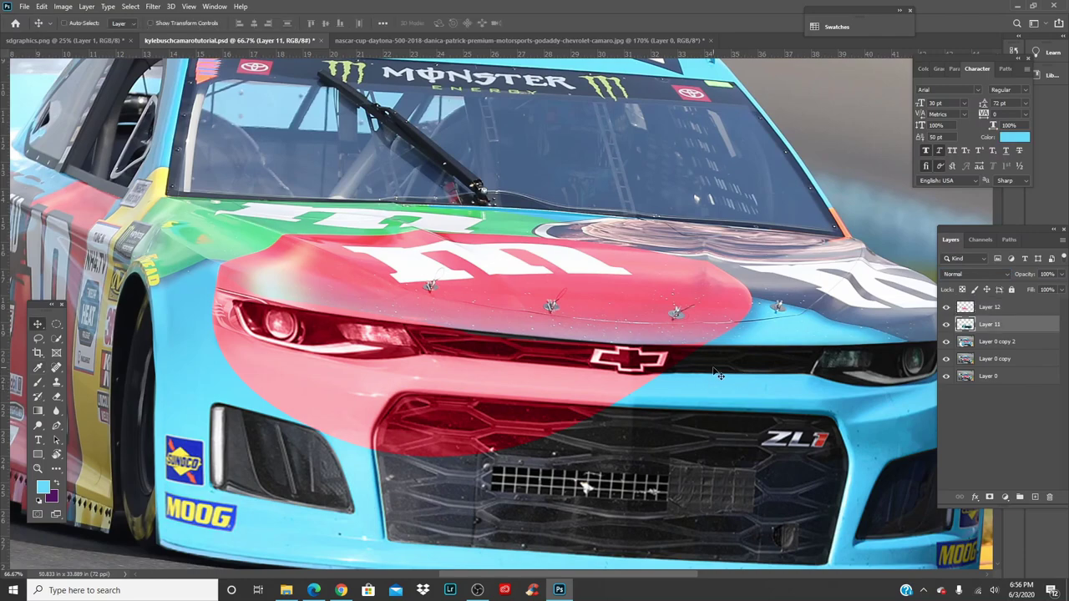
{"action": "key", "text": "ctrl+plus"}
{"action": "key", "text": "ctrl+plus"}
{"action": "left_click_drag", "start_coordinate": [715, 368], "coordinate": [549, 347]}
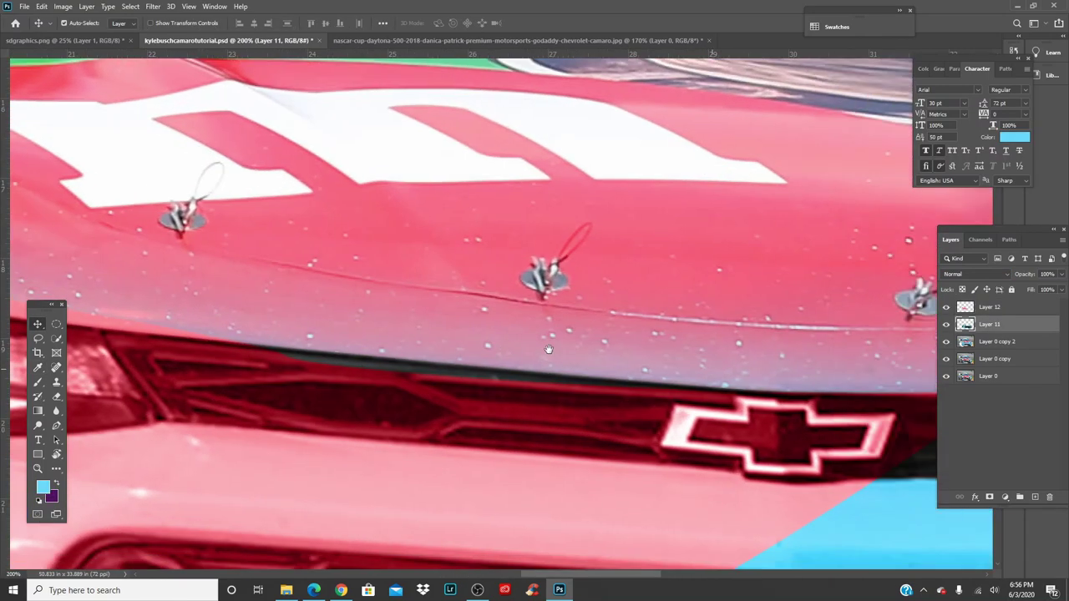
{"action": "key", "text": "e"}
{"action": "right_click", "coordinate": [608, 350]}
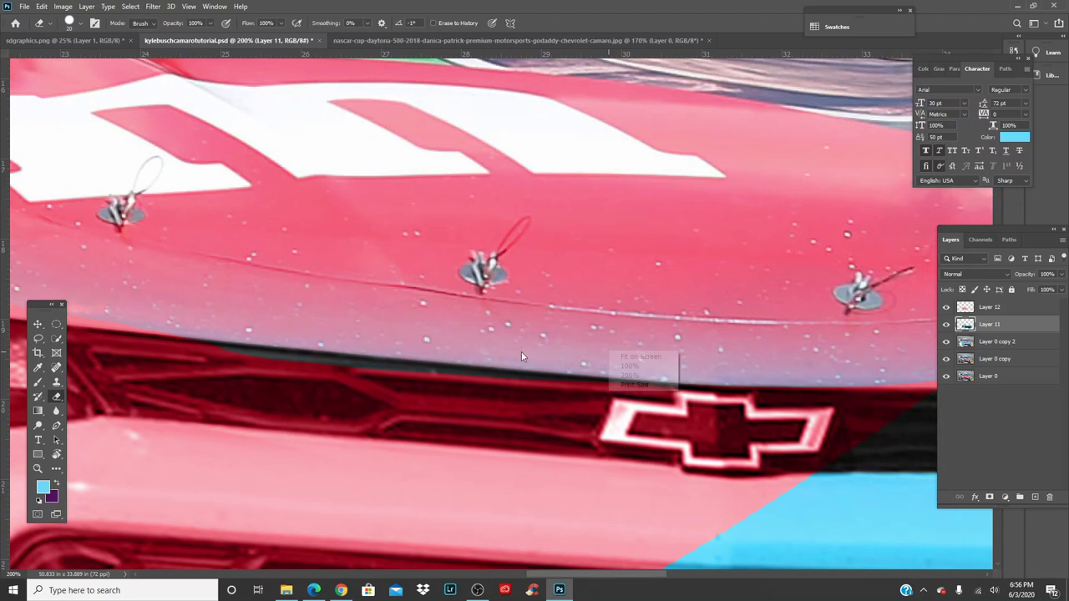
{"action": "left_click", "coordinate": [621, 270]}
{"action": "right_click", "coordinate": [620, 270]}
{"action": "left_click", "coordinate": [581, 317]}
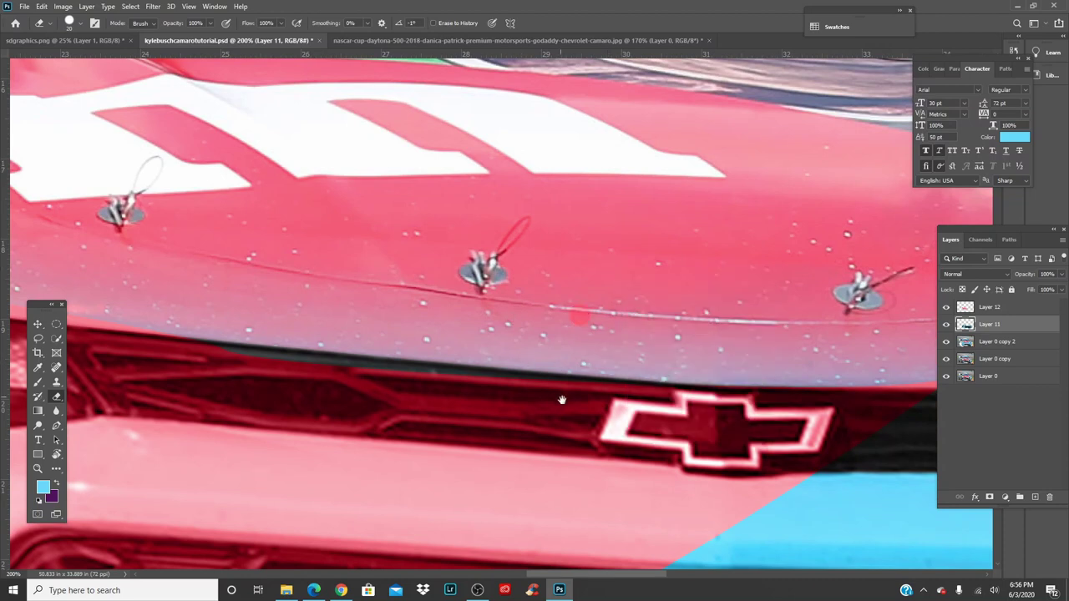
{"action": "left_click_drag", "start_coordinate": [551, 386], "coordinate": [461, 370]}
{"action": "key", "text": "ctrl+z"}
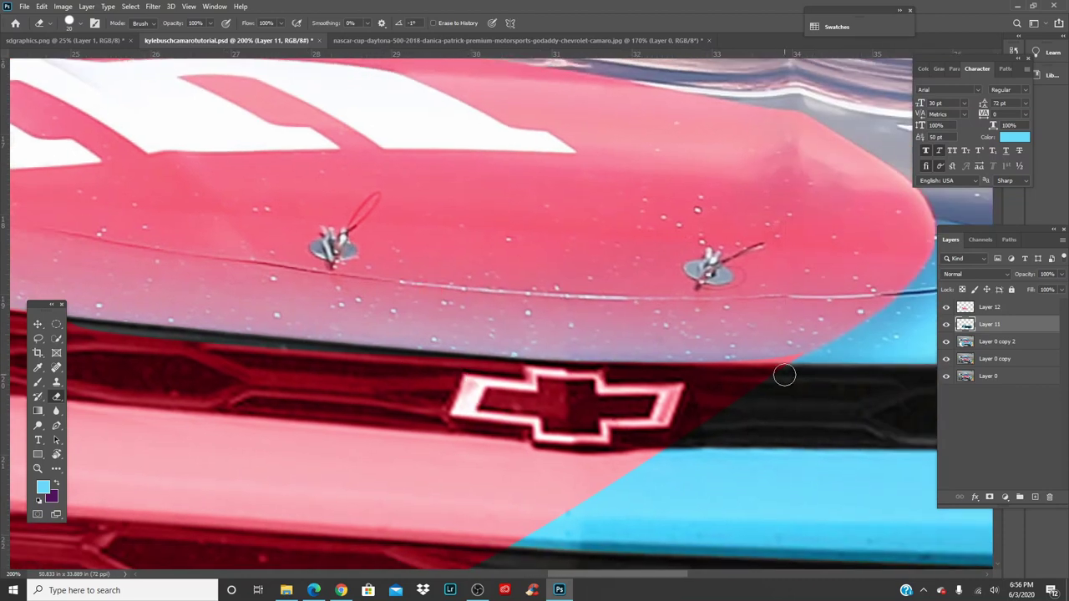
{"action": "left_click", "coordinate": [785, 376]}
{"action": "left_click", "coordinate": [632, 373], "text": "shift"}
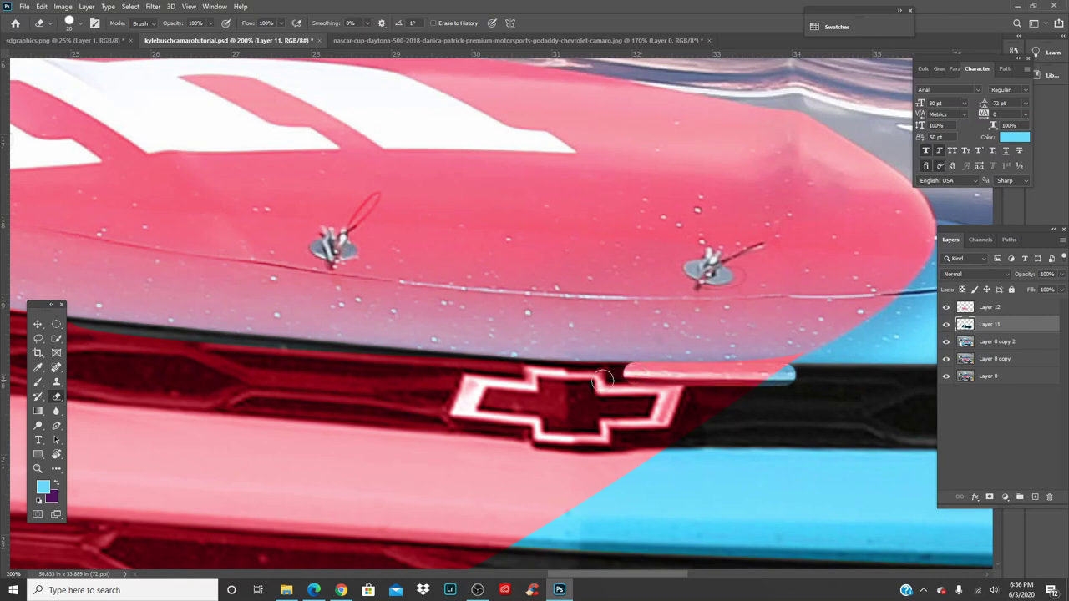
{"action": "key", "text": "ctrl+z"}
{"action": "key", "text": "ctrl+z"}
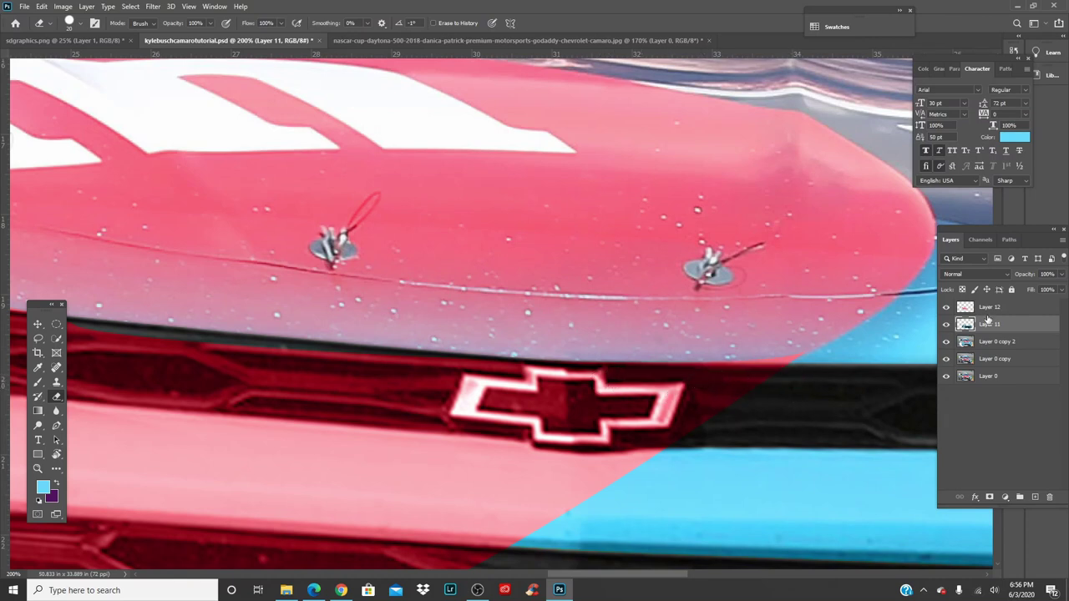
Step: On Layer 12, erase the red overlay along the upper edge of the grille and headlight with a 20 px eraser
{"action": "key", "text": "alt+bracketright"}
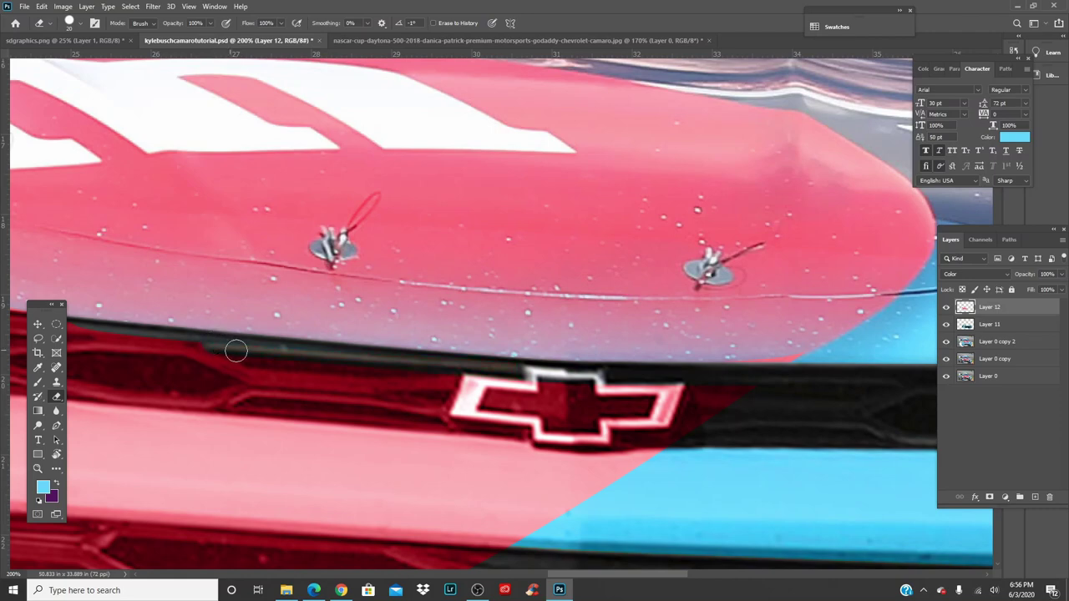
{"action": "left_click_drag", "start_coordinate": [235, 351], "coordinate": [652, 382]}
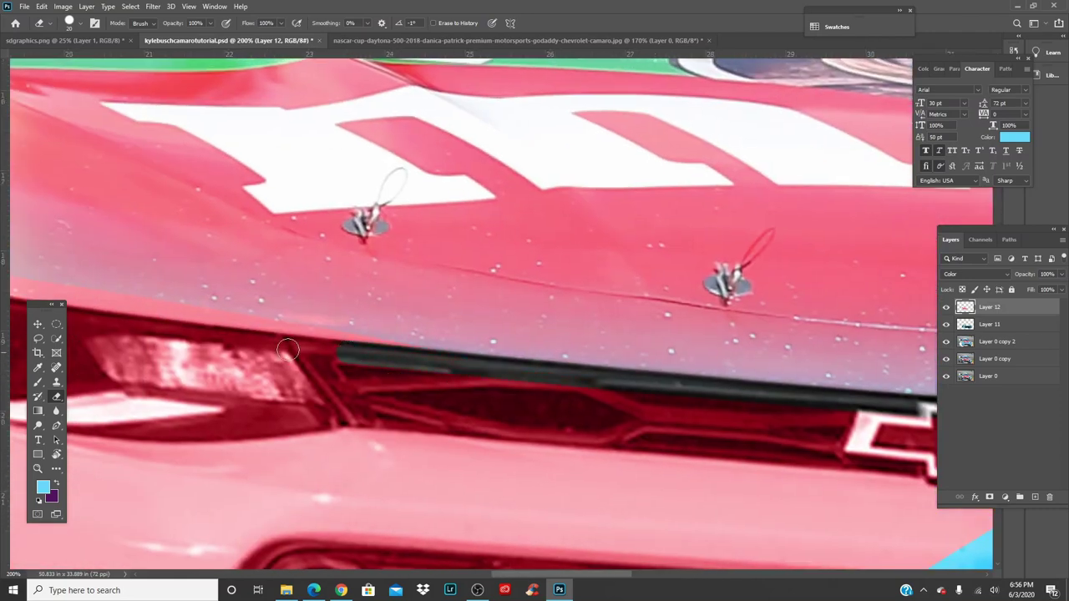
{"action": "left_click_drag", "start_coordinate": [287, 351], "coordinate": [590, 351]}
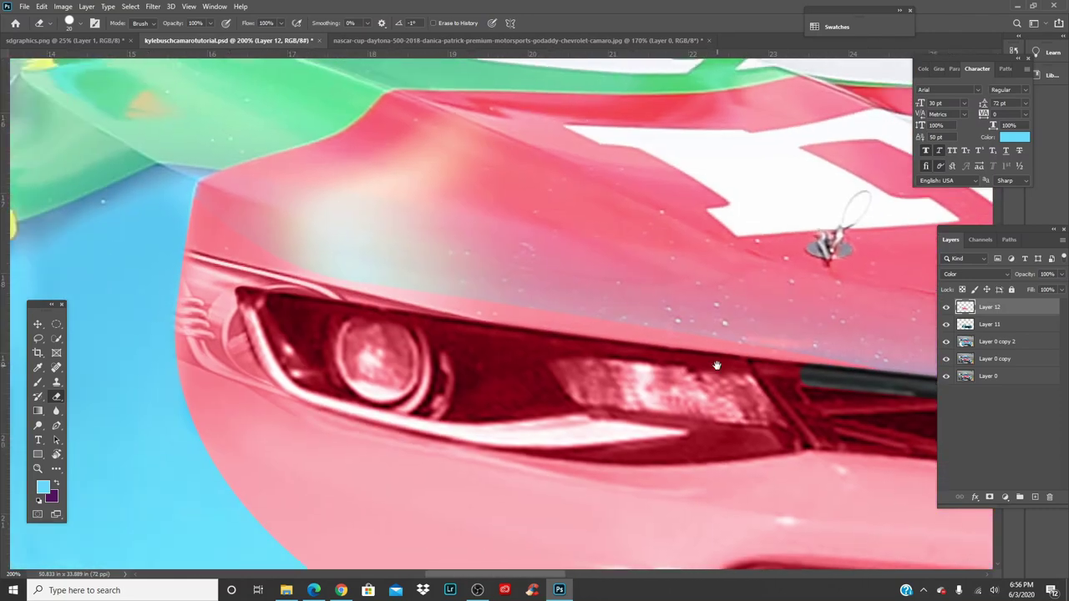
{"action": "left_click", "coordinate": [523, 340], "text": "shift"}
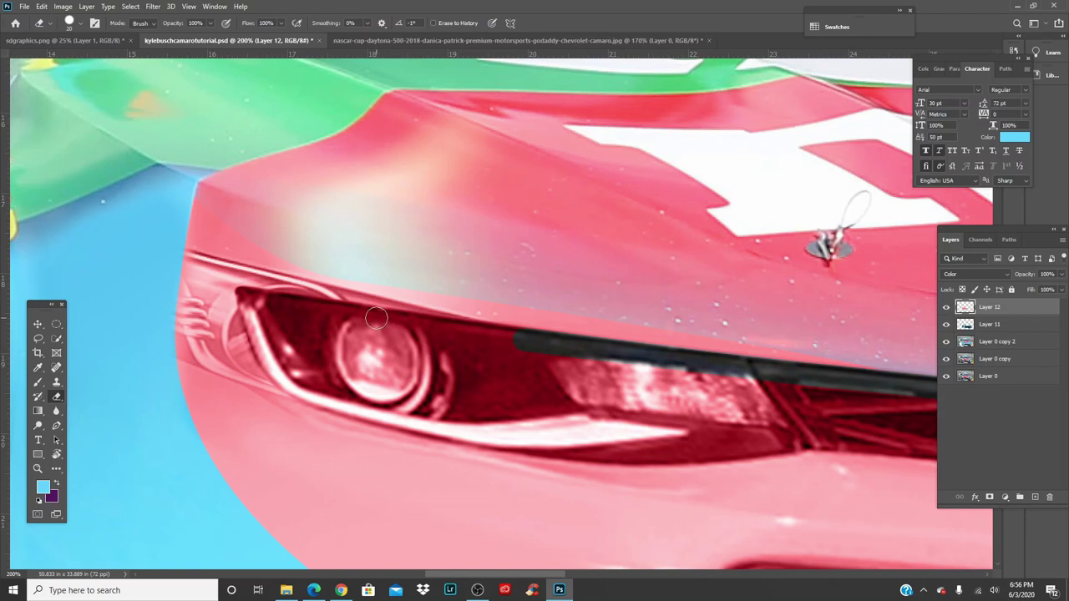
{"action": "left_click", "coordinate": [278, 300], "text": "shift"}
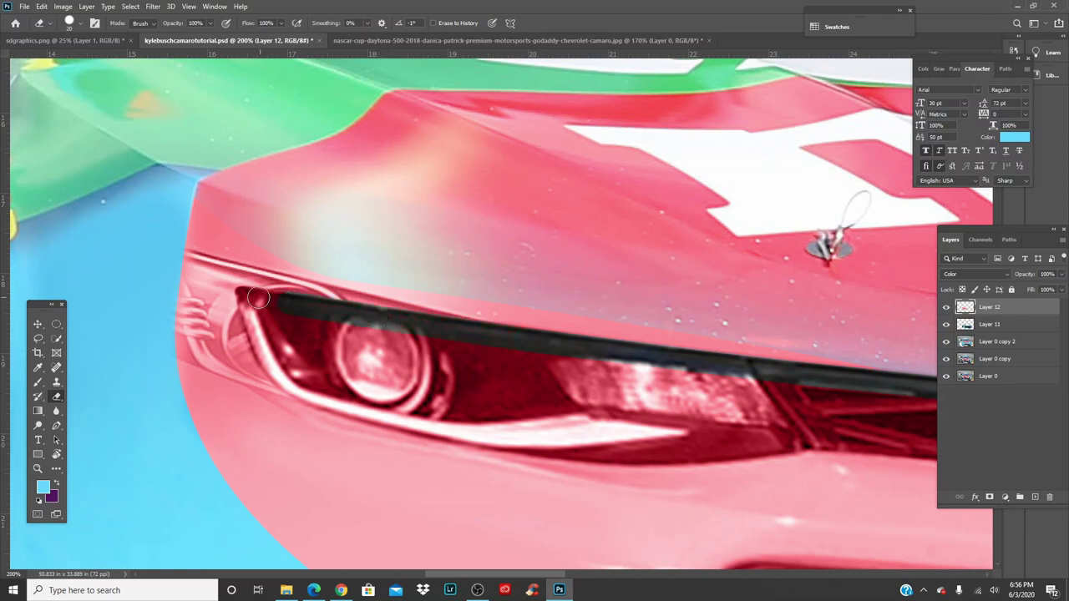
Step: Erase the red overlay along the lower edge of the headlight and upper grille, continuing beneath the Chevrolet emblem
{"action": "mouse_move", "coordinate": [245, 298]}
{"action": "left_mouse_down"}
{"action": "mouse_move", "coordinate": [286, 386]}
{"action": "mouse_move", "coordinate": [326, 408]}
{"action": "mouse_move", "coordinate": [637, 453]}
{"action": "mouse_move", "coordinate": [834, 439]}
{"action": "mouse_move", "coordinate": [618, 401]}
{"action": "mouse_move", "coordinate": [428, 389]}
{"action": "left_mouse_up"}
{"action": "mouse_move", "coordinate": [628, 408]}
{"action": "left_mouse_down"}
{"action": "mouse_move", "coordinate": [788, 427]}
{"action": "mouse_move", "coordinate": [802, 416]}
{"action": "mouse_move", "coordinate": [393, 348]}
{"action": "left_mouse_up"}
{"action": "left_click_drag", "start_coordinate": [568, 371], "coordinate": [580, 377]}
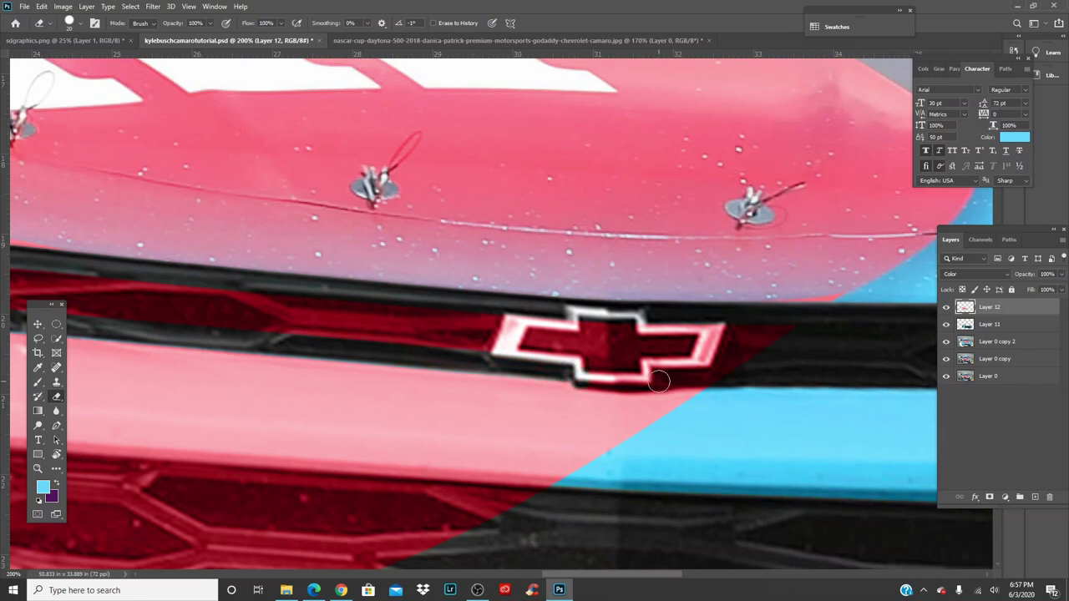
{"action": "left_click_drag", "start_coordinate": [658, 381], "coordinate": [736, 377]}
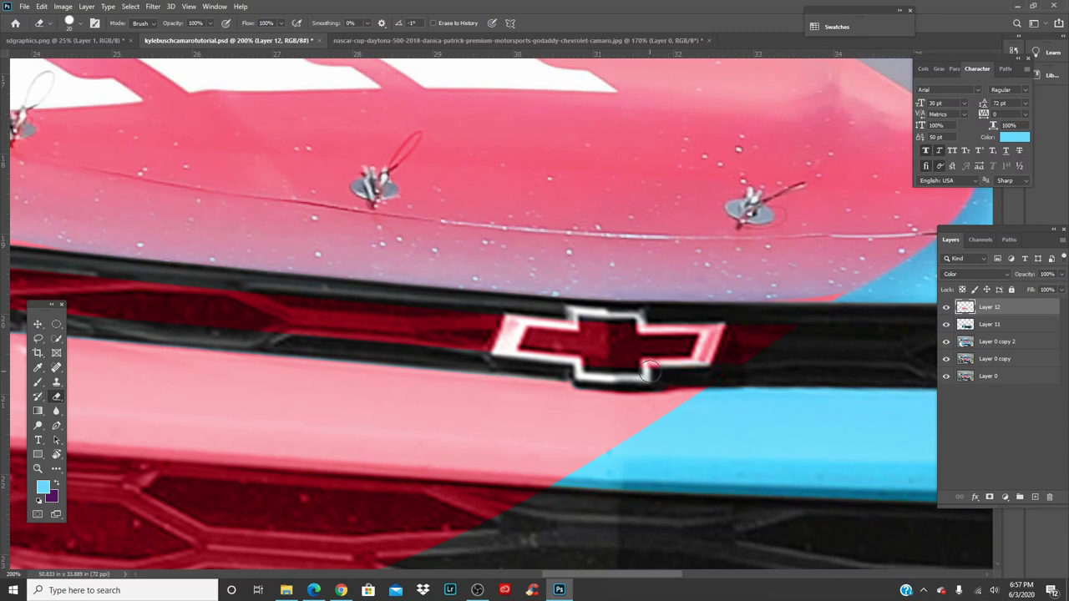
Step: Enlarge the eraser to 50 px and clear the red overlay from the Chevrolet emblem and the grille on both sides of it
{"action": "key", "text": "bracketright"}
{"action": "key", "text": "bracketright"}
{"action": "left_click", "coordinate": [799, 345]}
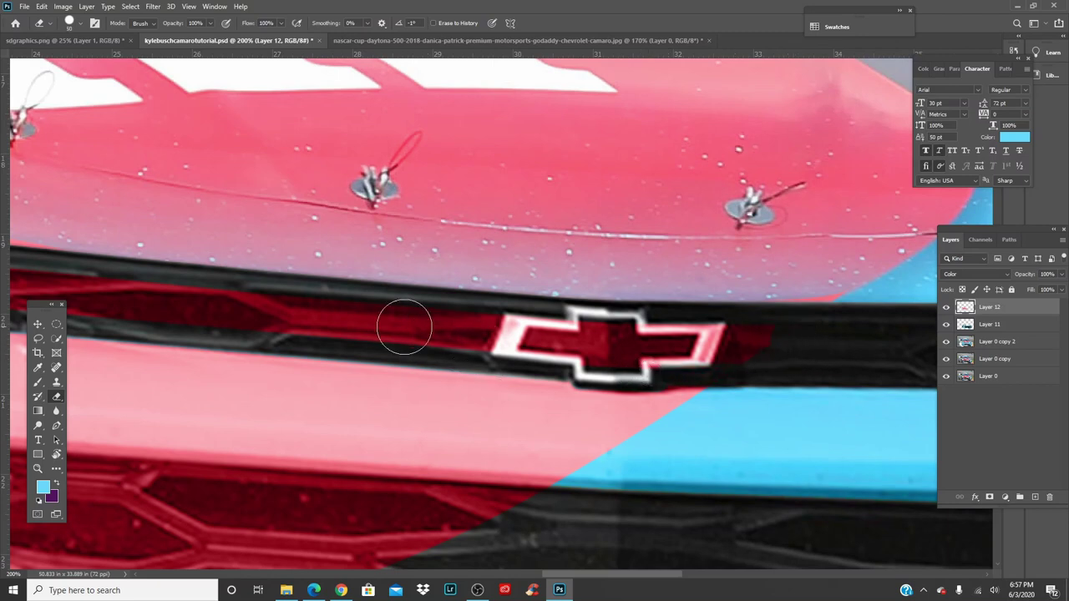
{"action": "left_click", "coordinate": [396, 324], "text": "shift"}
{"action": "left_click_drag", "start_coordinate": [674, 364], "coordinate": [583, 349]}
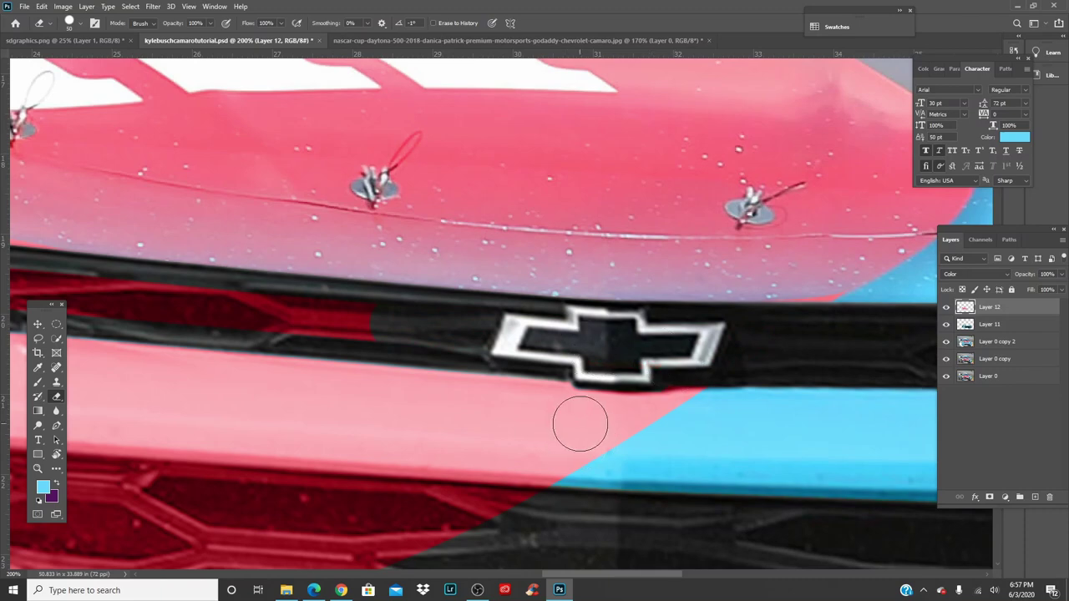
Step: Erase the red overlay from the upper grille between the Chevrolet emblem and the headlight
{"action": "key", "text": "ctrl+plus"}
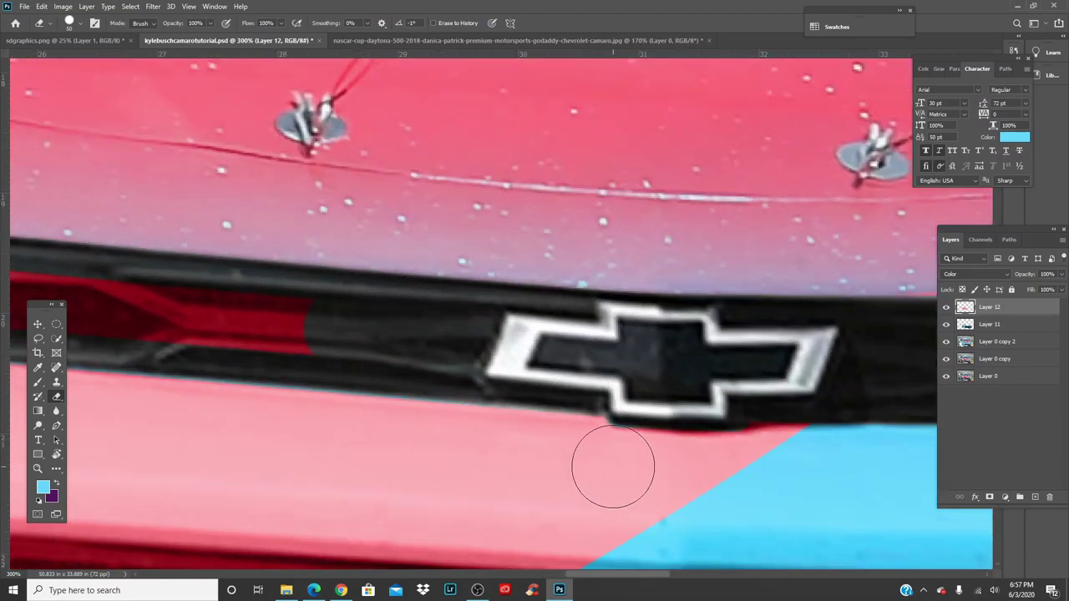
{"action": "key", "text": "ctrl+minus"}
{"action": "left_click_drag", "start_coordinate": [351, 362], "coordinate": [559, 429]}
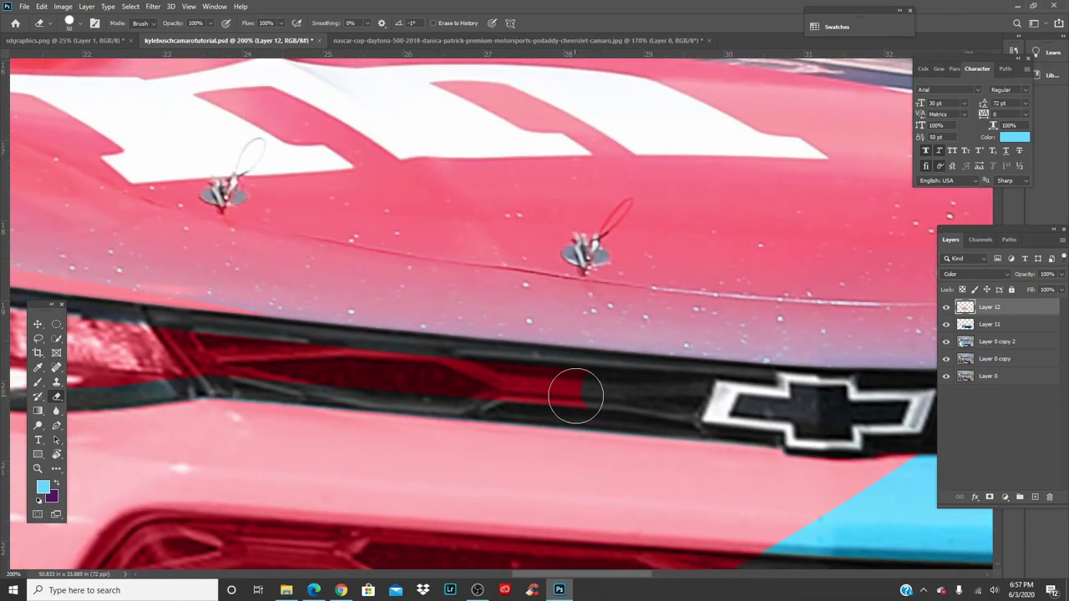
{"action": "left_click_drag", "start_coordinate": [586, 386], "coordinate": [577, 388]}
{"action": "scroll", "coordinate": [226, 355], "scroll_direction": "left", "scroll_amount": 5}
{"action": "scroll", "coordinate": [226, 355], "scroll_direction": "up", "scroll_amount": 1}
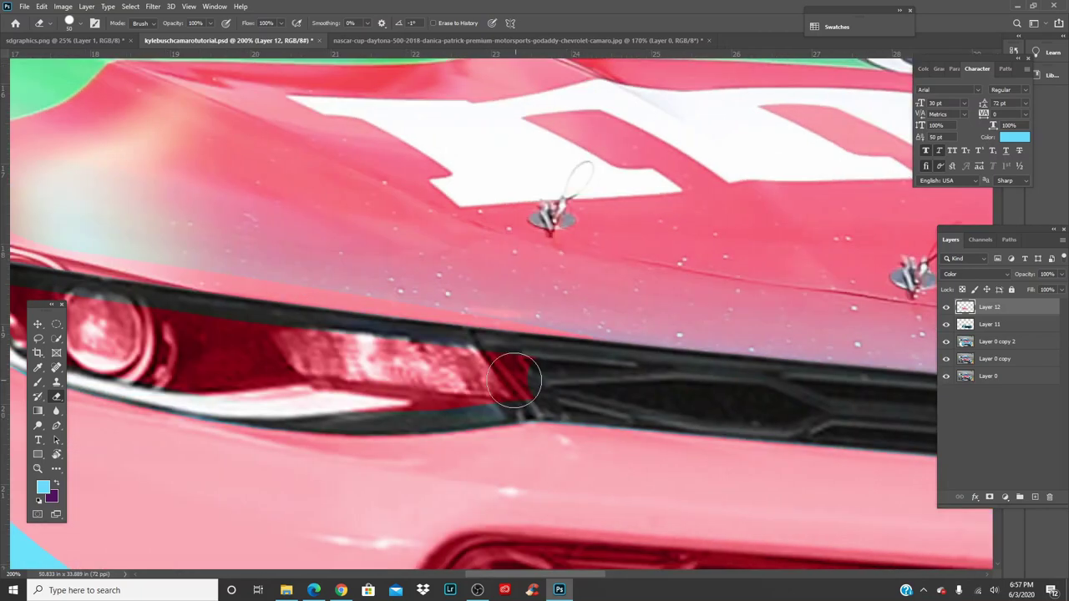
Step: Clear the red overlay from the whole headlight, including its lamp and lower trim, and save the document
{"action": "left_click", "coordinate": [254, 344], "text": "shift"}
{"action": "left_click_drag", "start_coordinate": [240, 348], "coordinate": [533, 366]}
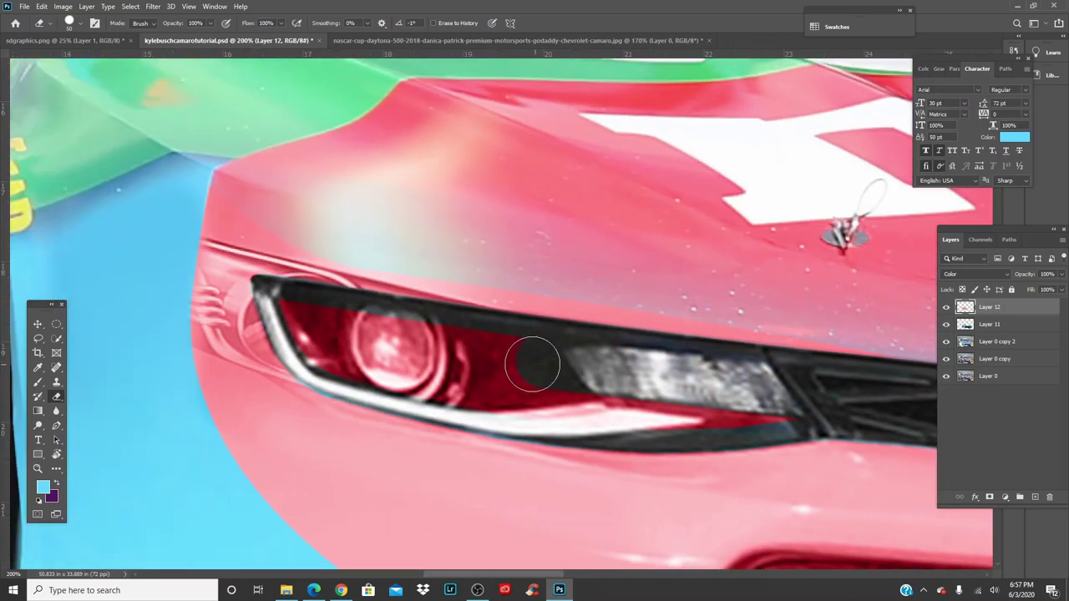
{"action": "left_click", "coordinate": [294, 319], "text": "shift"}
{"action": "mouse_move", "coordinate": [296, 318]}
{"action": "left_mouse_down"}
{"action": "mouse_move", "coordinate": [331, 353]}
{"action": "mouse_move", "coordinate": [562, 410]}
{"action": "mouse_move", "coordinate": [794, 410]}
{"action": "left_mouse_up"}
{"action": "key", "text": "ctrl+s"}
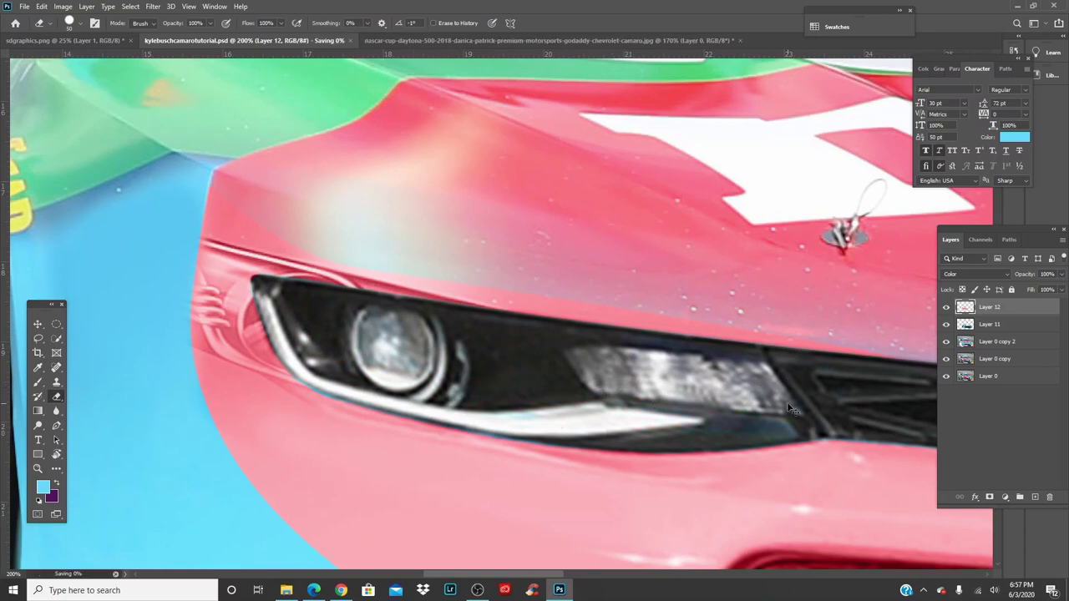
Step: Erase the red overlay along the upper edge of the lower grille with the 50 px eraser, as far as its rounded corner
{"action": "key", "text": "ctrl+0"}
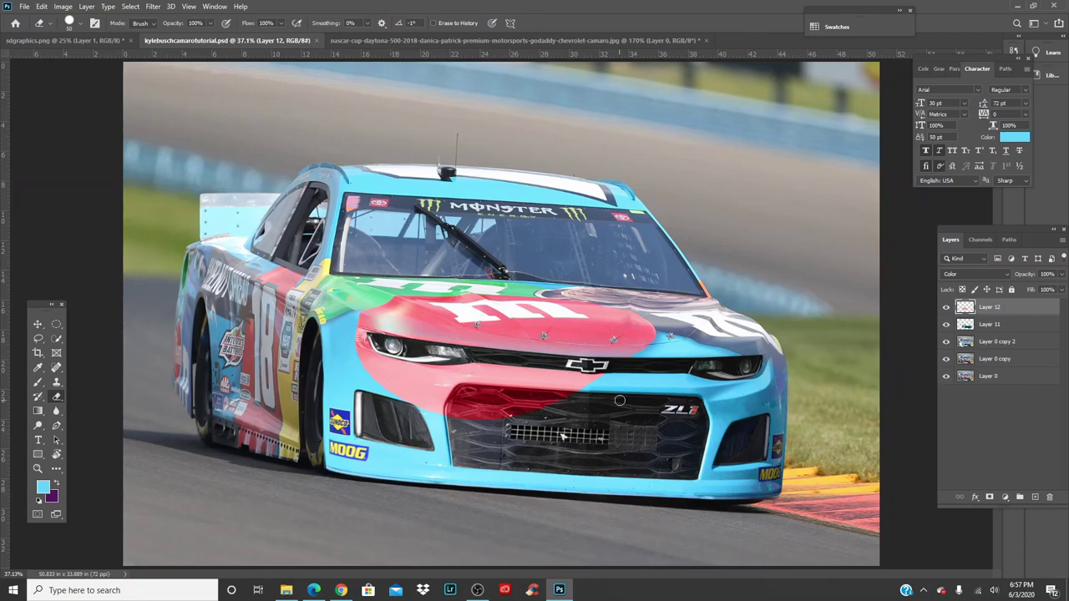
{"action": "key", "text": "ctrl+plus"}
{"action": "key", "text": "ctrl+plus"}
{"action": "key", "text": "ctrl+plus"}
{"action": "key", "text": "ctrl+plus"}
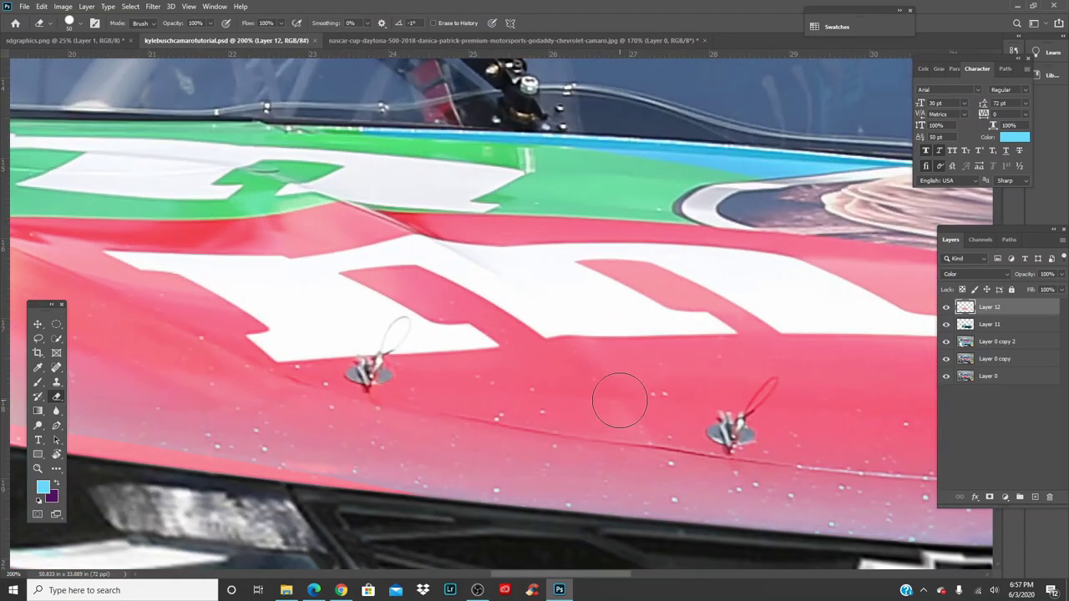
{"action": "mouse_move", "coordinate": [540, 492]}
{"action": "left_mouse_down"}
{"action": "mouse_move", "coordinate": [559, 365]}
{"action": "mouse_move", "coordinate": [454, 251]}
{"action": "left_mouse_up"}
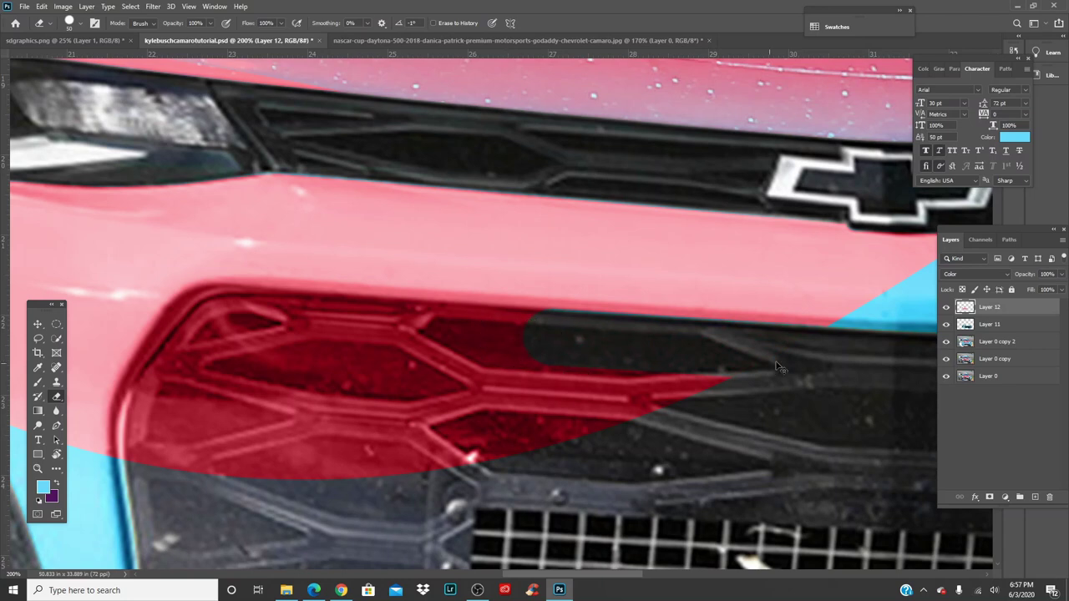
{"action": "mouse_move", "coordinate": [814, 357]}
{"action": "left_mouse_down"}
{"action": "mouse_move", "coordinate": [501, 341]}
{"action": "mouse_move", "coordinate": [482, 329]}
{"action": "left_mouse_up"}
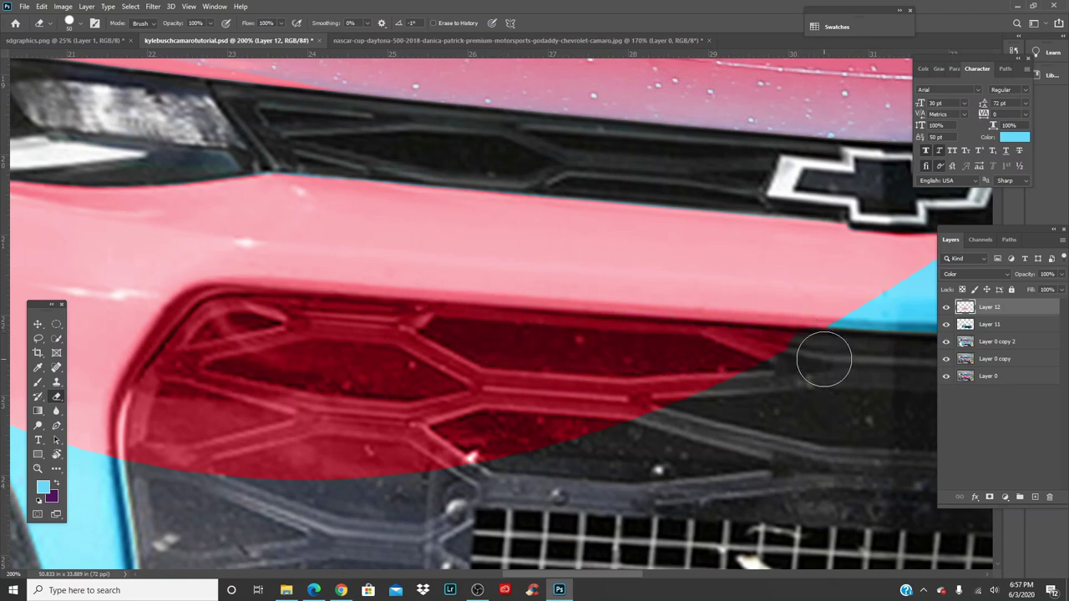
{"action": "mouse_move", "coordinate": [824, 360]}
{"action": "left_mouse_down"}
{"action": "mouse_move", "coordinate": [593, 357]}
{"action": "mouse_move", "coordinate": [487, 332]}
{"action": "left_mouse_up"}
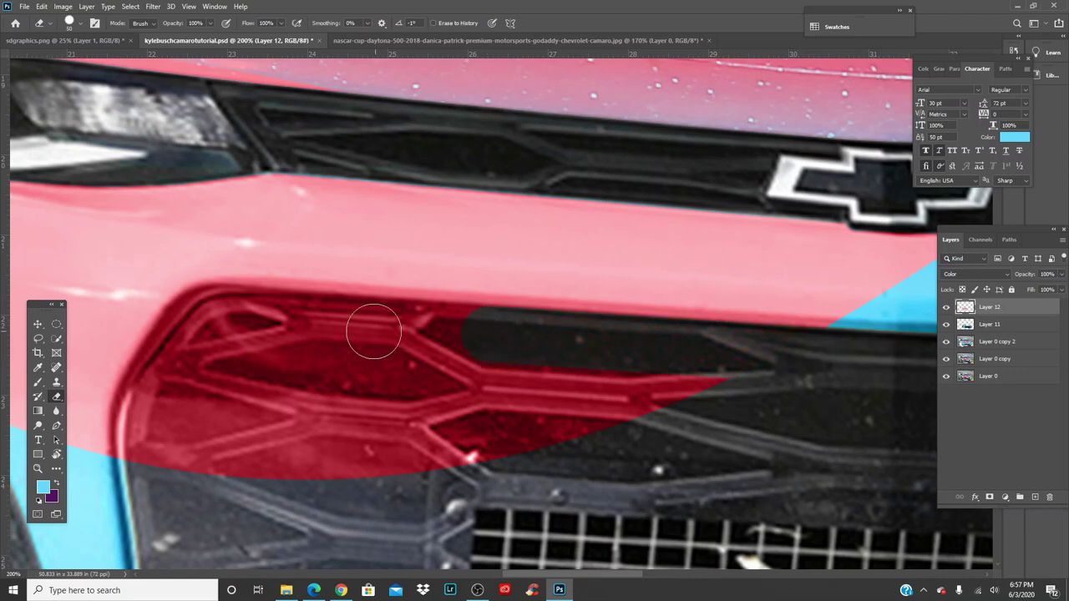
{"action": "left_click_drag", "start_coordinate": [373, 332], "coordinate": [351, 320]}
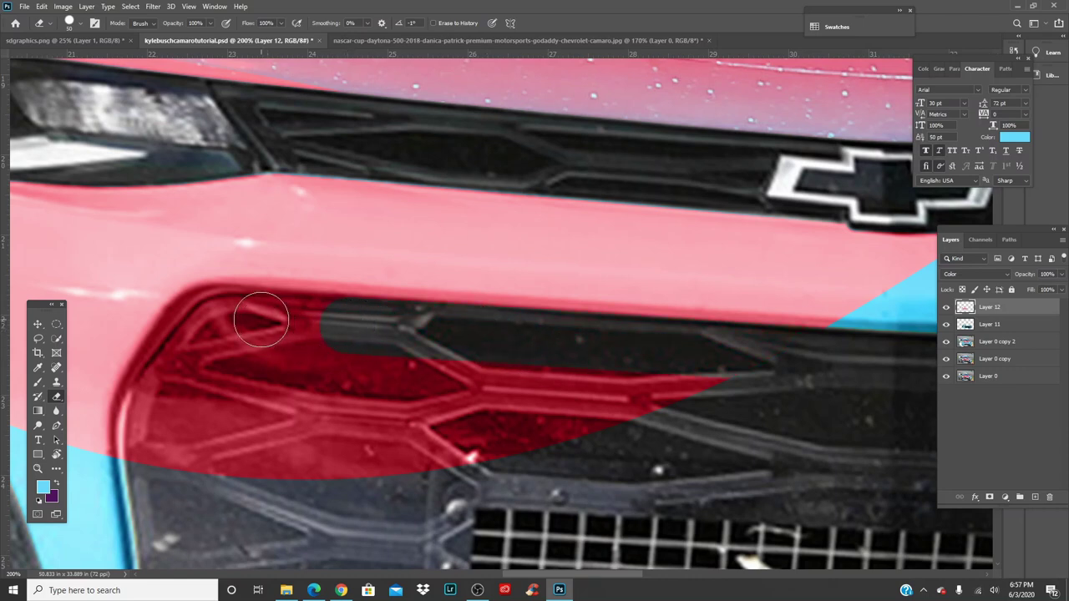
{"action": "left_click_drag", "start_coordinate": [261, 320], "coordinate": [202, 326]}
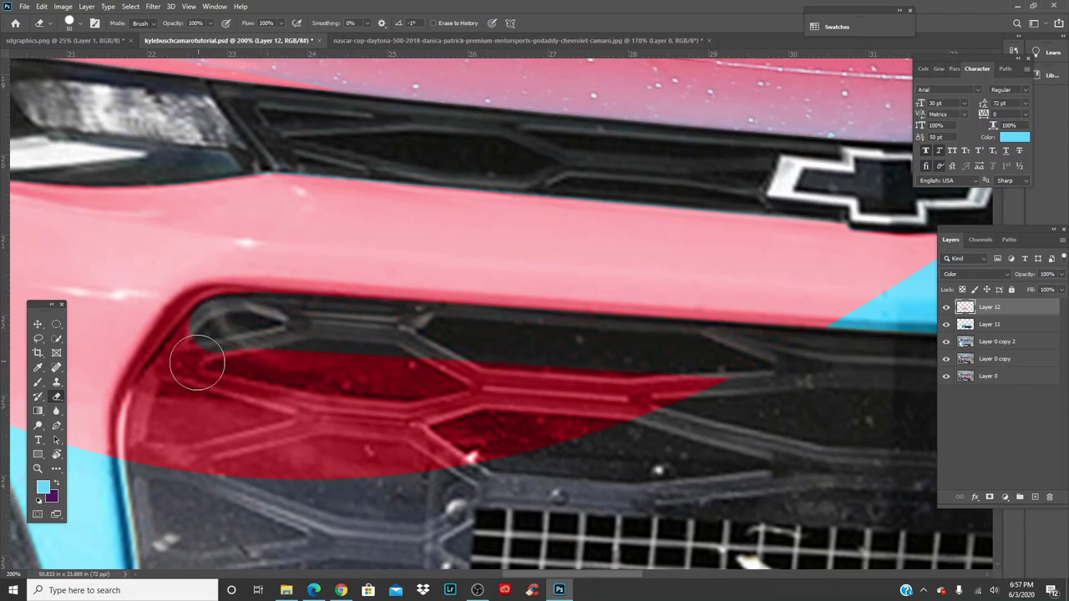
Step: Erase the red overlay down the side edge of the lower grille beneath its rounded corner
{"action": "mouse_move", "coordinate": [197, 363]}
{"action": "left_mouse_down"}
{"action": "mouse_move", "coordinate": [169, 379]}
{"action": "mouse_move", "coordinate": [313, 356]}
{"action": "mouse_move", "coordinate": [517, 281]}
{"action": "left_mouse_up"}
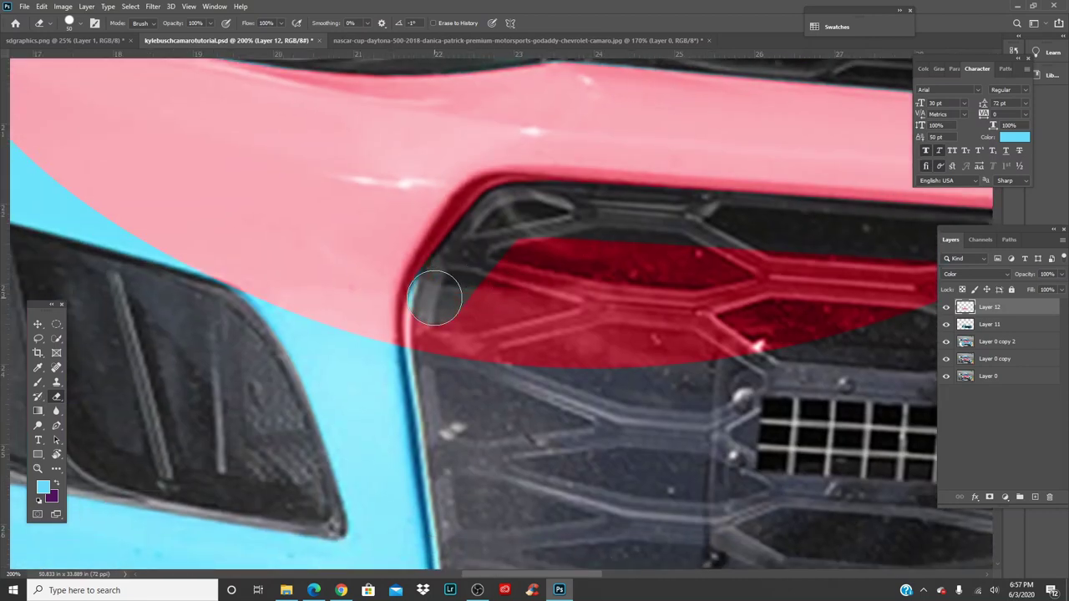
{"action": "mouse_move", "coordinate": [434, 298]}
{"action": "left_mouse_down"}
{"action": "mouse_move", "coordinate": [436, 371]}
{"action": "mouse_move", "coordinate": [465, 365]}
{"action": "left_mouse_up"}
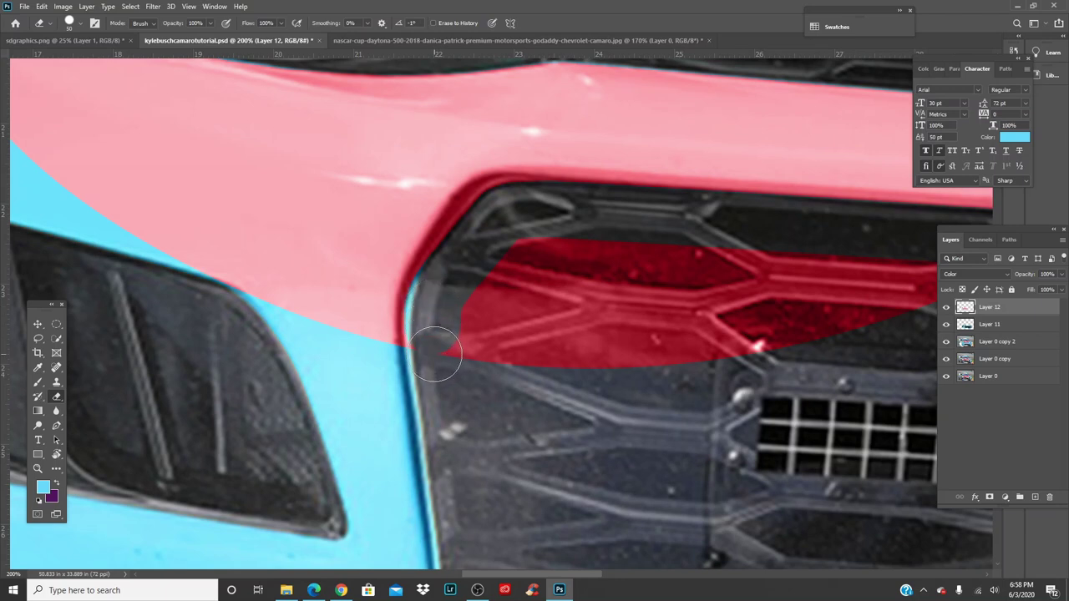
{"action": "left_click_drag", "start_coordinate": [435, 354], "coordinate": [444, 377]}
Step: Enlarge the eraser to 125 px, clear the remaining red overlay inside the lower grille, and save the document
{"action": "left_click_drag", "start_coordinate": [647, 380], "coordinate": [530, 411]}
{"action": "key", "text": "bracketright"}
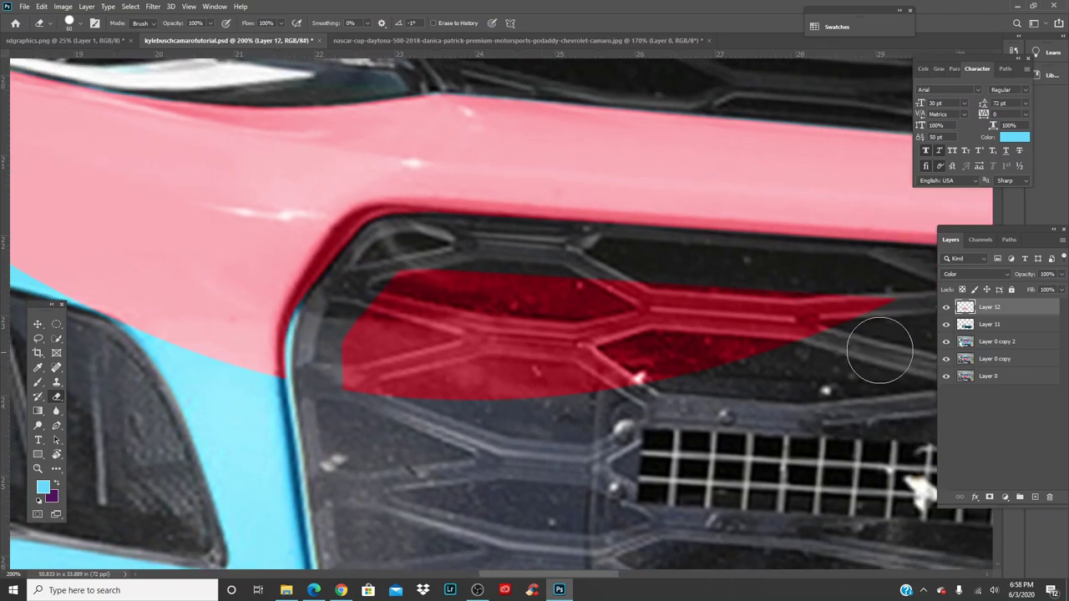
{"action": "key", "text": "bracketright"}
{"action": "key", "text": "bracketright"}
{"action": "key", "text": "bracketright"}
{"action": "key", "text": "bracketright"}
{"action": "mouse_move", "coordinate": [876, 303]}
{"action": "left_mouse_down"}
{"action": "mouse_move", "coordinate": [862, 340]}
{"action": "mouse_move", "coordinate": [704, 356]}
{"action": "mouse_move", "coordinate": [511, 324]}
{"action": "mouse_move", "coordinate": [438, 325]}
{"action": "mouse_move", "coordinate": [408, 356]}
{"action": "mouse_move", "coordinate": [428, 377]}
{"action": "mouse_move", "coordinate": [663, 326]}
{"action": "mouse_move", "coordinate": [396, 377]}
{"action": "mouse_move", "coordinate": [431, 394]}
{"action": "left_mouse_up"}
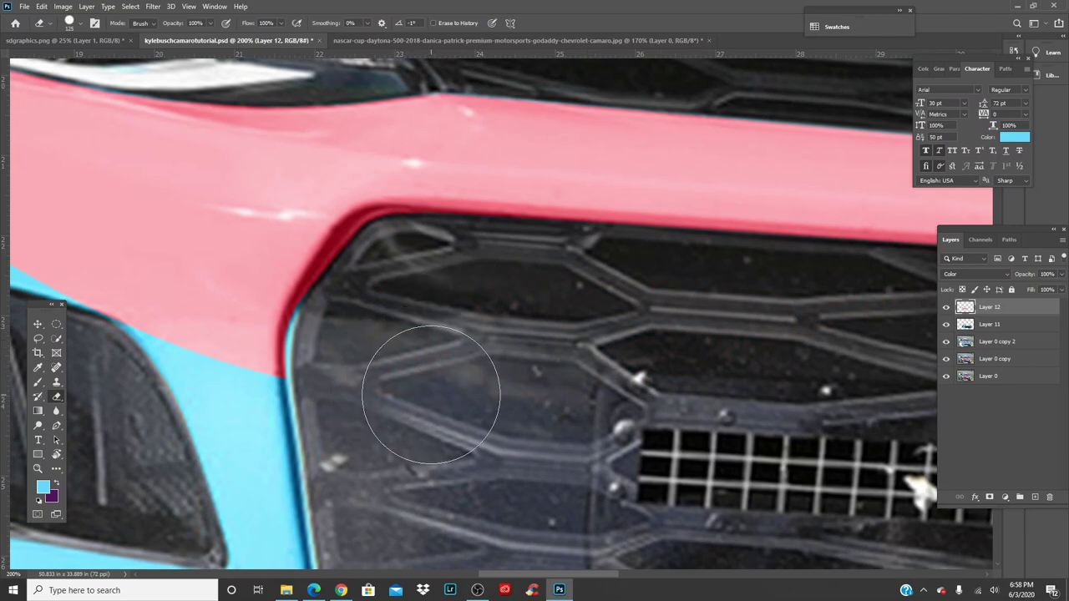
{"action": "key", "text": "ctrl+0"}
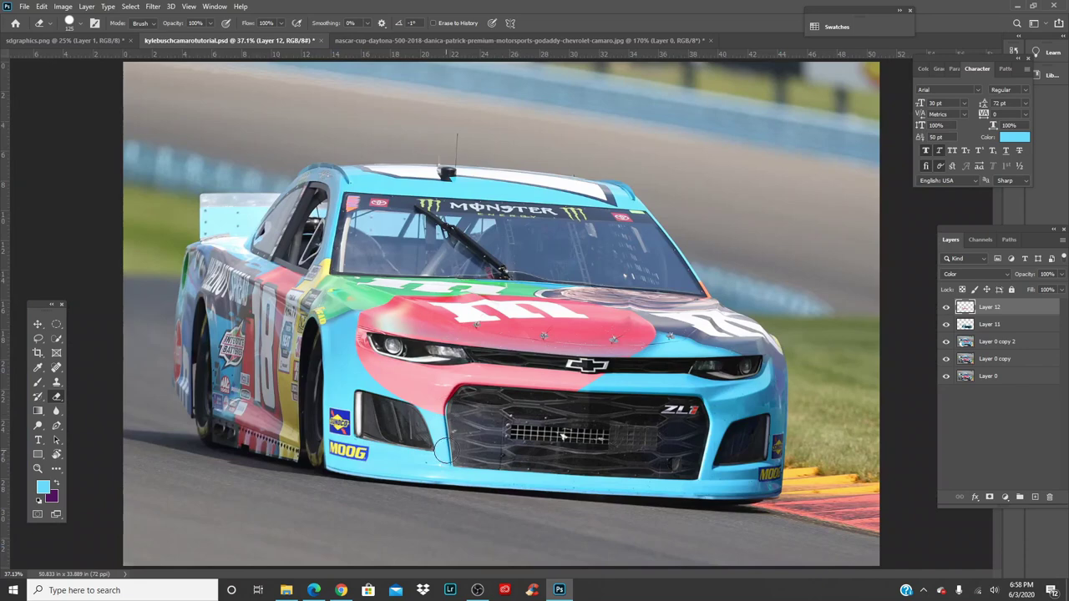
{"action": "key", "text": "ctrl+s"}
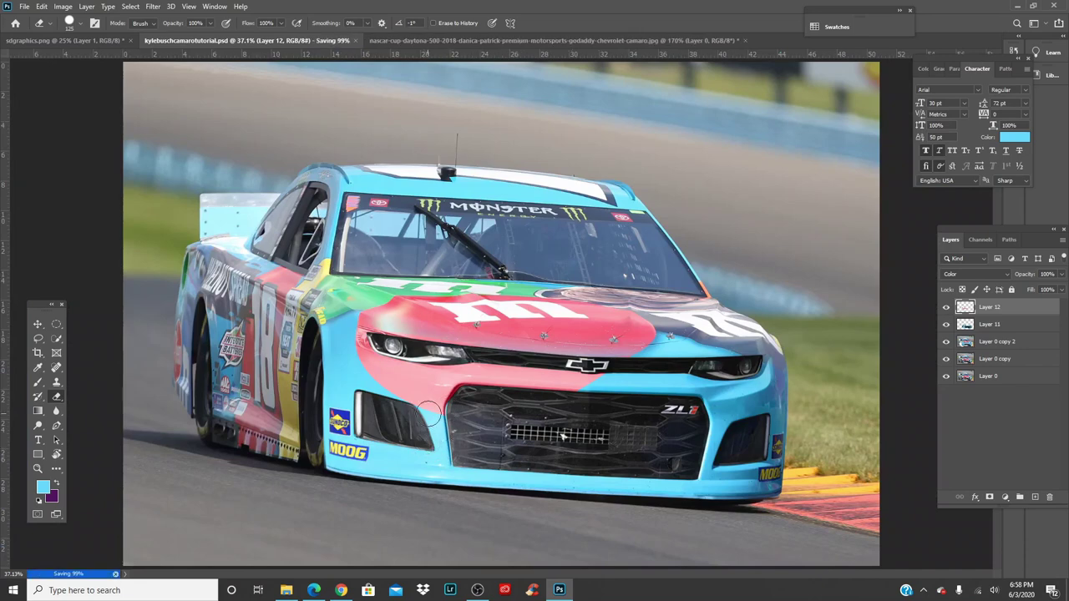
Step: Examine the paint transitions on the hood, around the headlight and along the front fender up close
{"action": "key", "text": "ctrl+plus"}
{"action": "key", "text": "ctrl+plus"}
{"action": "key", "text": "ctrl+plus"}
{"action": "key", "text": "ctrl+plus"}
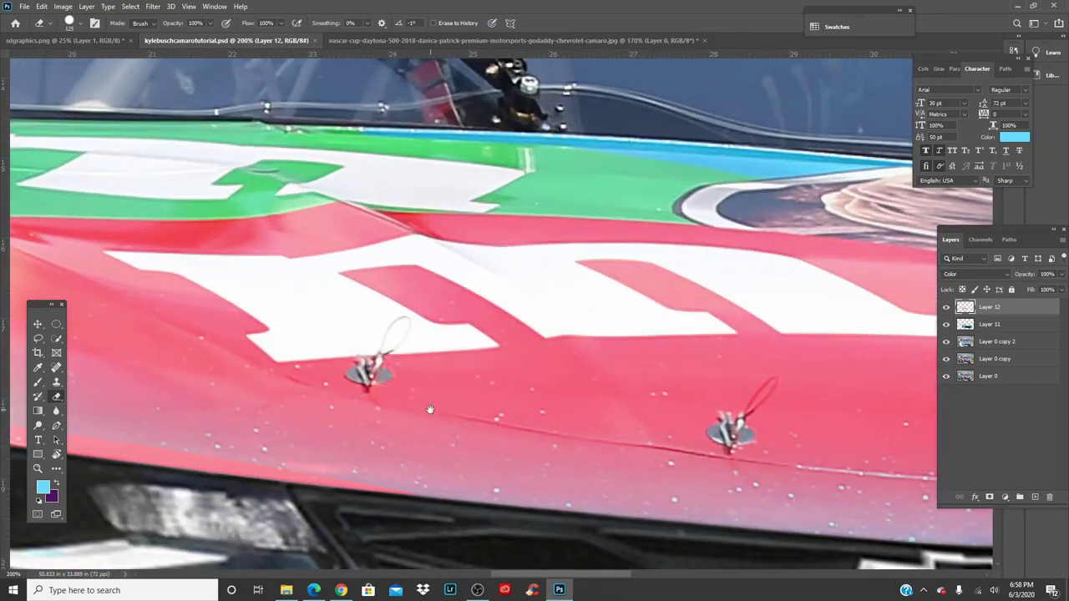
{"action": "left_click_drag", "start_coordinate": [430, 409], "coordinate": [817, 361]}
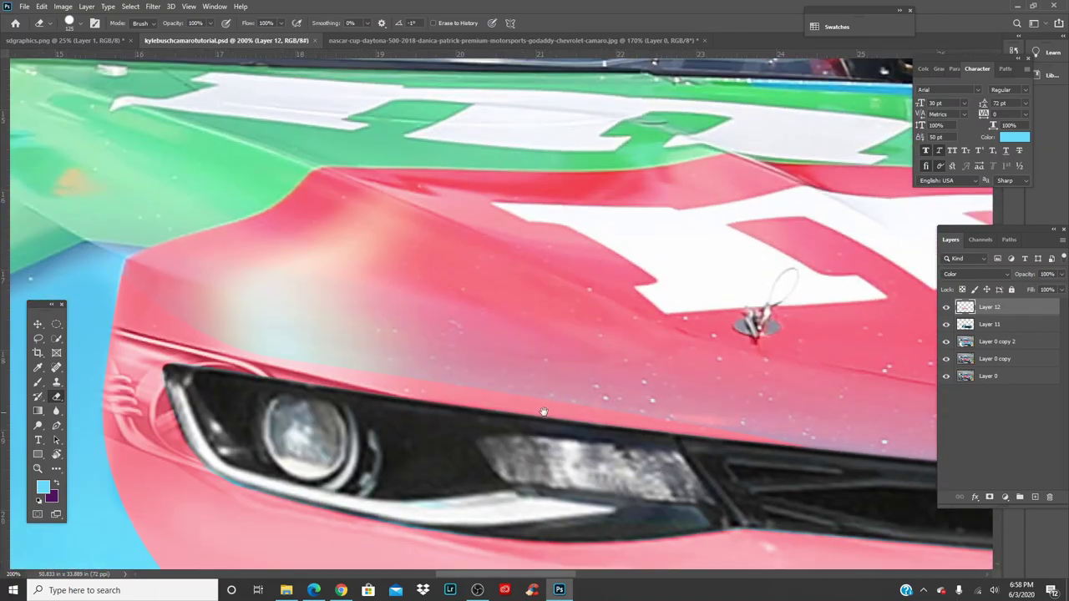
{"action": "left_click_drag", "start_coordinate": [544, 412], "coordinate": [816, 410]}
{"action": "left_click_drag", "start_coordinate": [634, 334], "coordinate": [802, 334]}
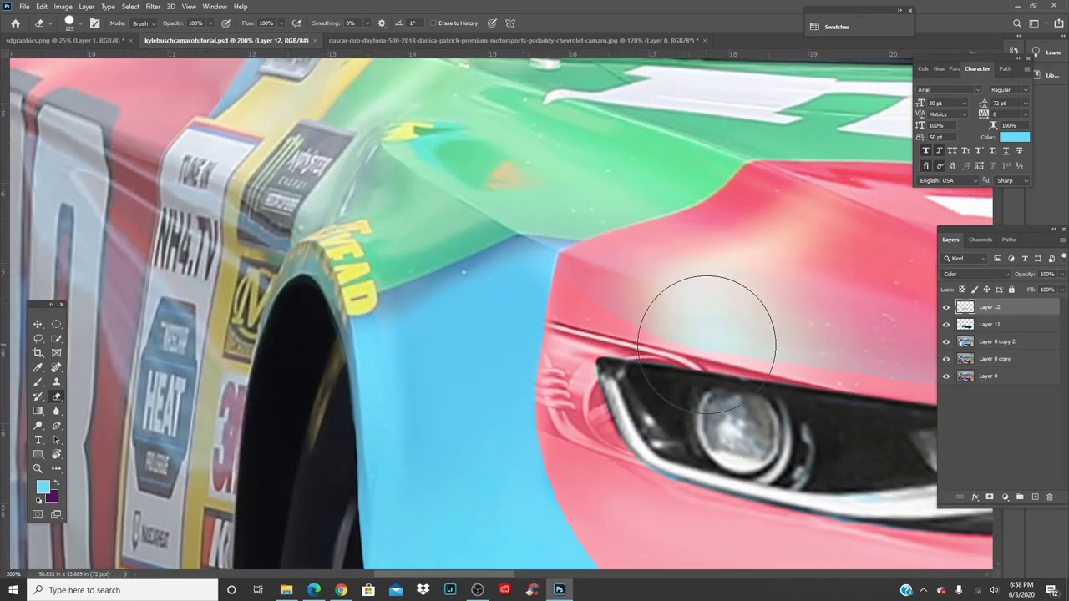
{"action": "key", "text": "ctrl+0"}
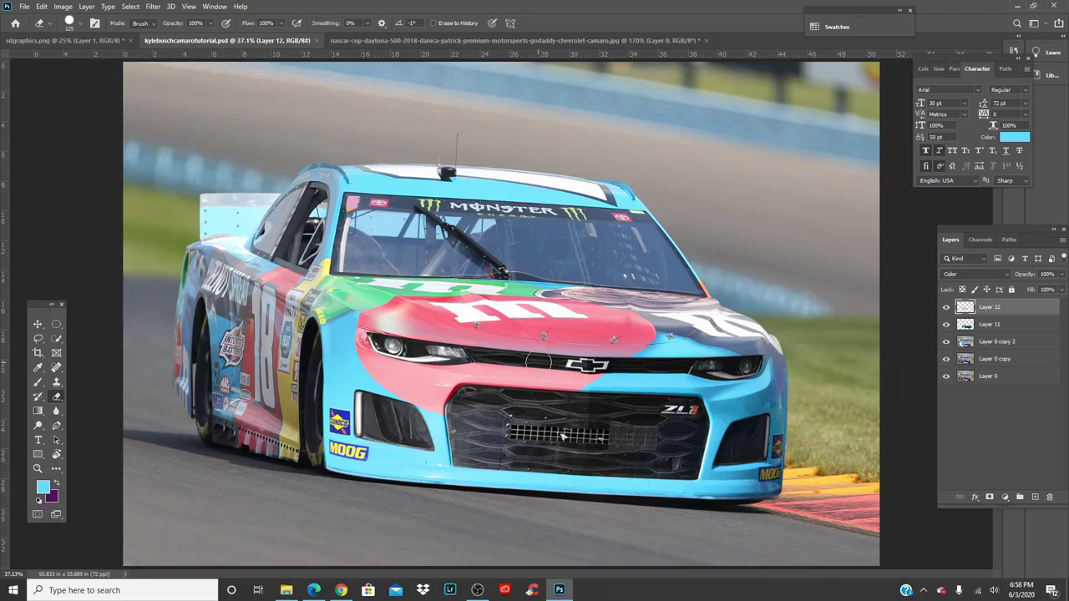
Step: Apply a Hue/Saturation adjustment to the red overlay on Layer 12 with saturation +43 and lightness 0
{"action": "key", "text": "v"}
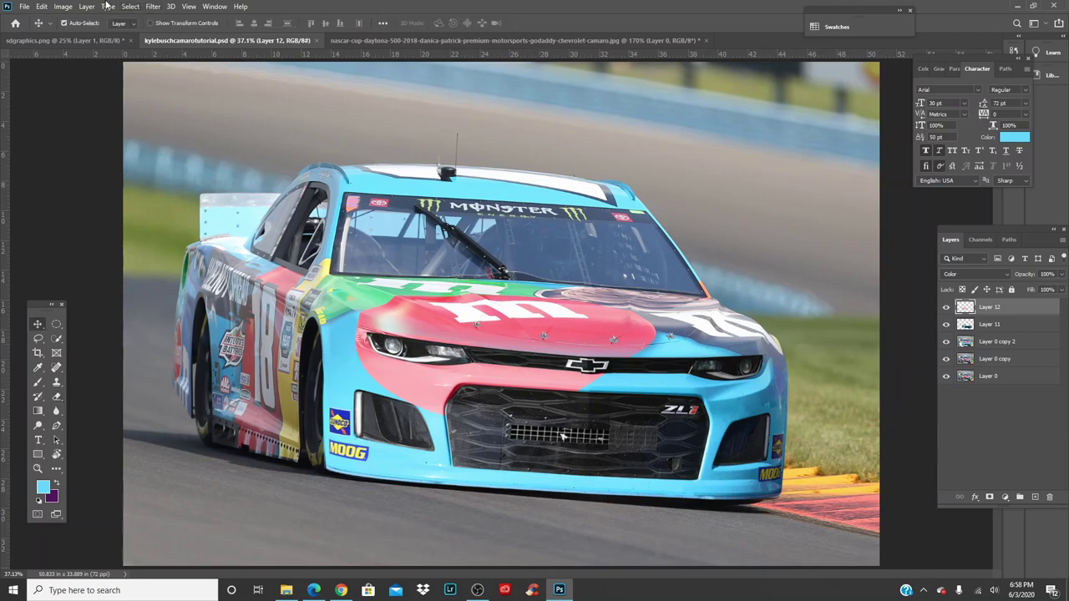
{"action": "left_click", "coordinate": [63, 6]}
{"action": "mouse_move", "coordinate": [100, 35]}
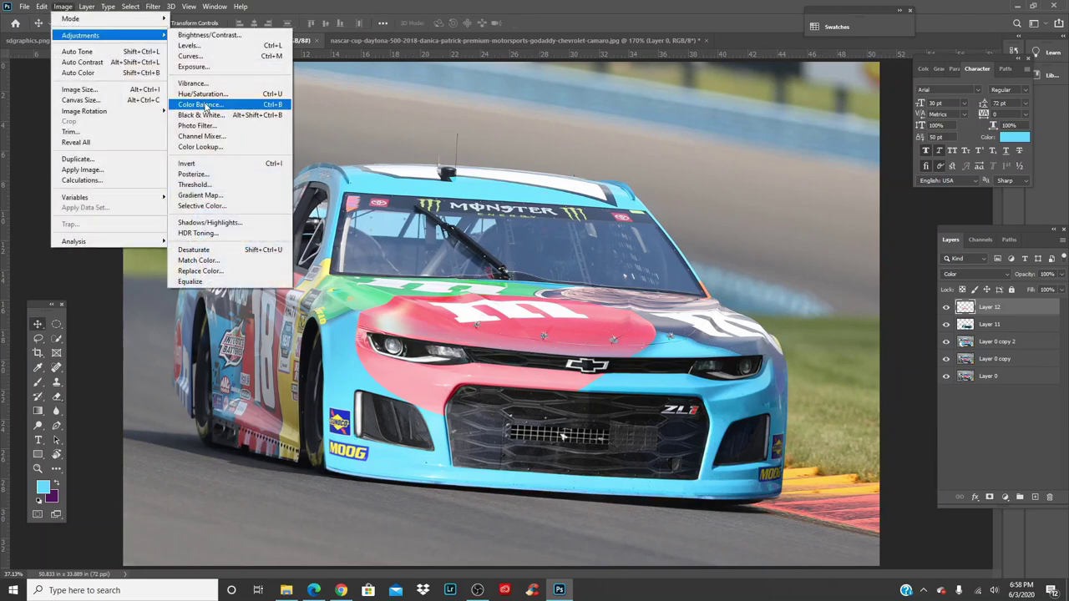
{"action": "left_click", "coordinate": [203, 94]}
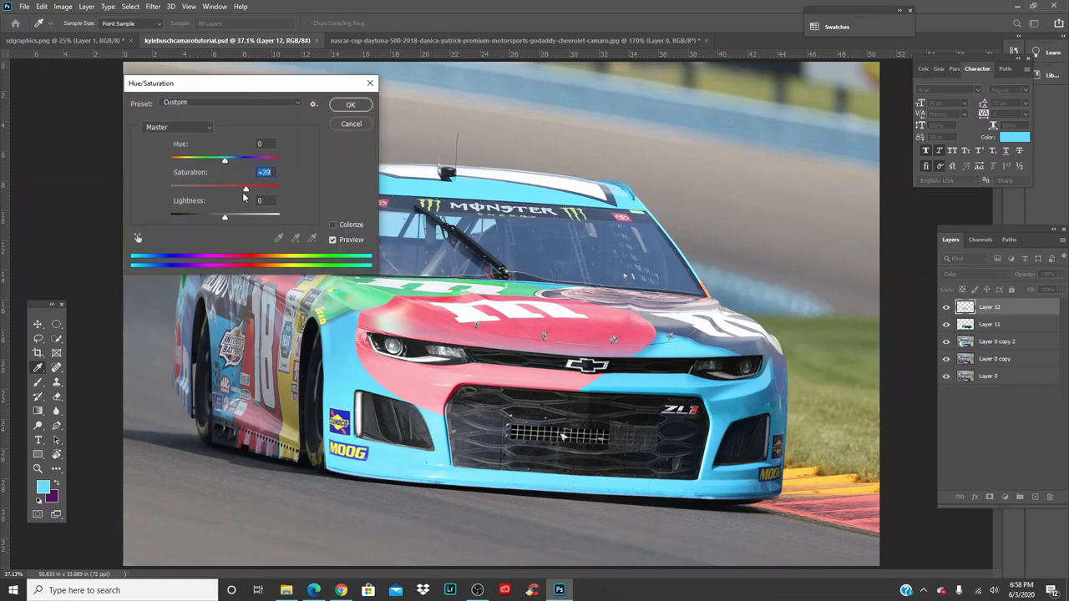
{"action": "type", "text": "0"}
{"action": "left_click_drag", "start_coordinate": [215, 165], "coordinate": [182, 220]}
{"action": "key", "text": "ctrl+z"}
{"action": "key", "text": "ctrl+z"}
{"action": "key", "text": "ctrl+z"}
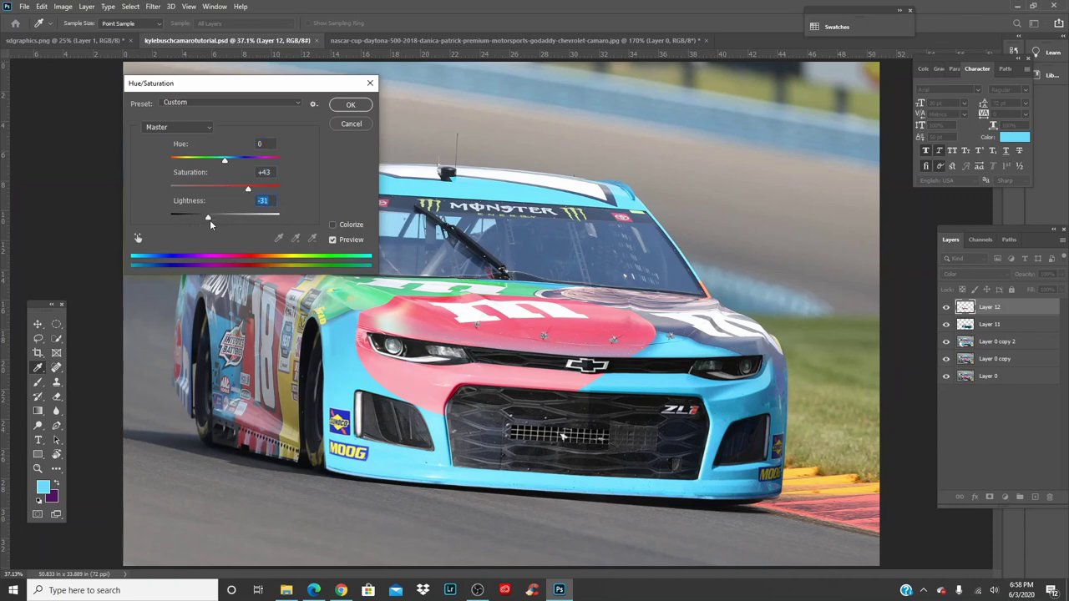
{"action": "mouse_move", "coordinate": [212, 216]}
{"action": "left_mouse_down"}
{"action": "mouse_move", "coordinate": [251, 220]}
{"action": "mouse_move", "coordinate": [221, 224]}
{"action": "left_mouse_up"}
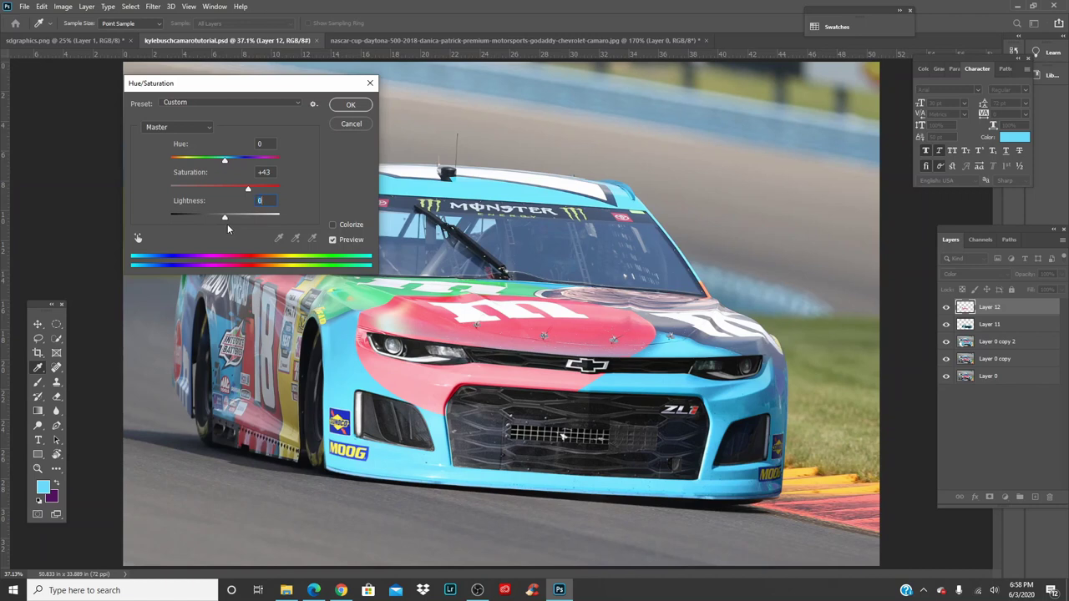
{"action": "left_click", "coordinate": [351, 105]}
Step: Switch to the Burn tool and enlarge its brush to 1000 px
{"action": "left_click", "coordinate": [38, 426]}
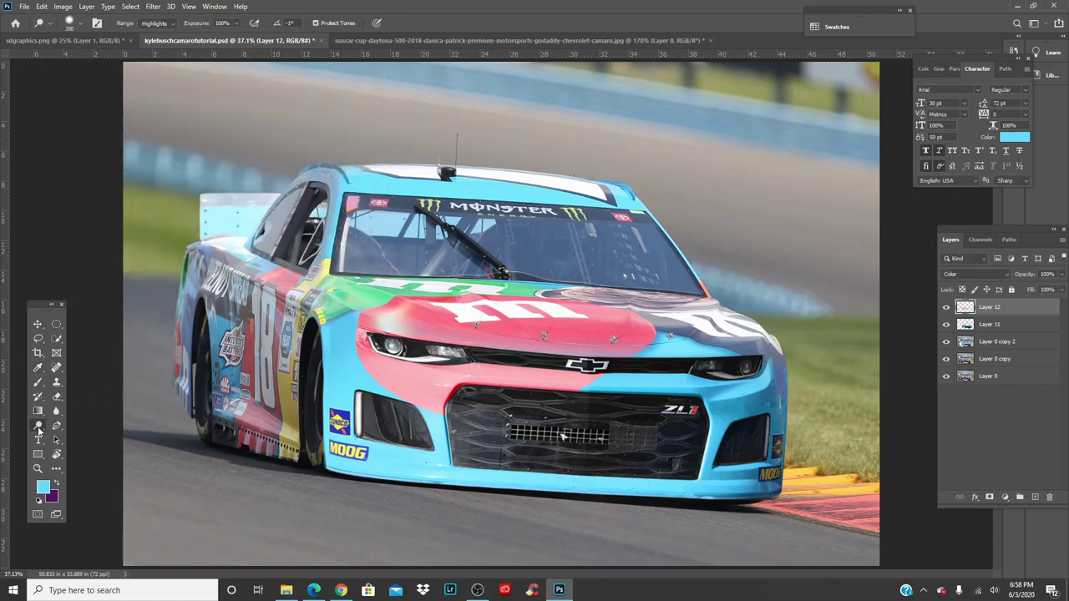
{"action": "right_click", "coordinate": [38, 429]}
{"action": "left_click", "coordinate": [83, 437]}
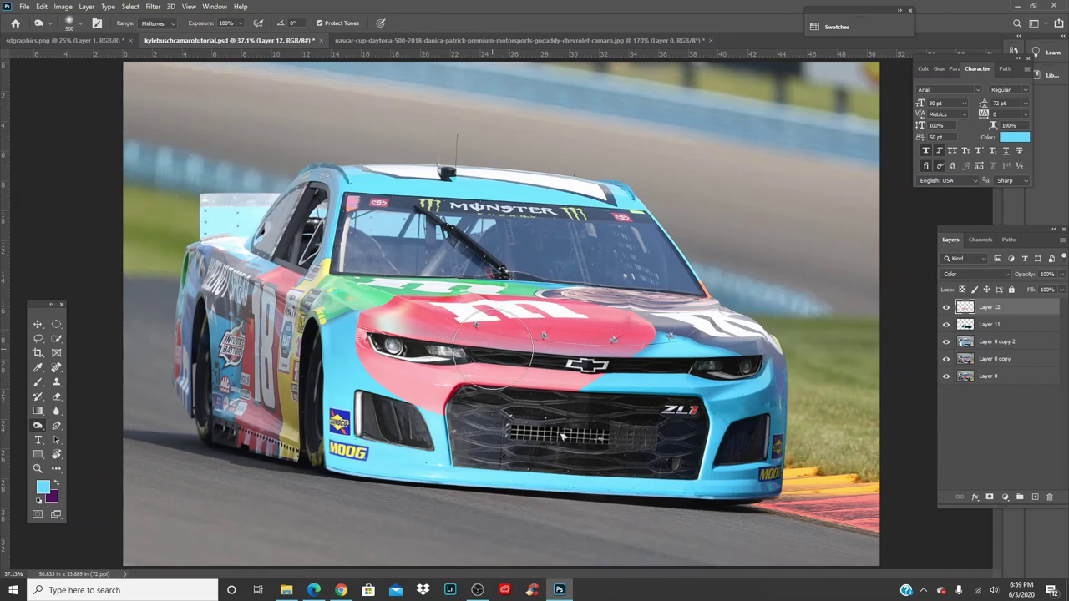
{"action": "key", "text": "bracketright"}
{"action": "key", "text": "bracketright"}
{"action": "key", "text": "bracketright"}
{"action": "key", "text": "bracketright"}
{"action": "key", "text": "bracketright"}
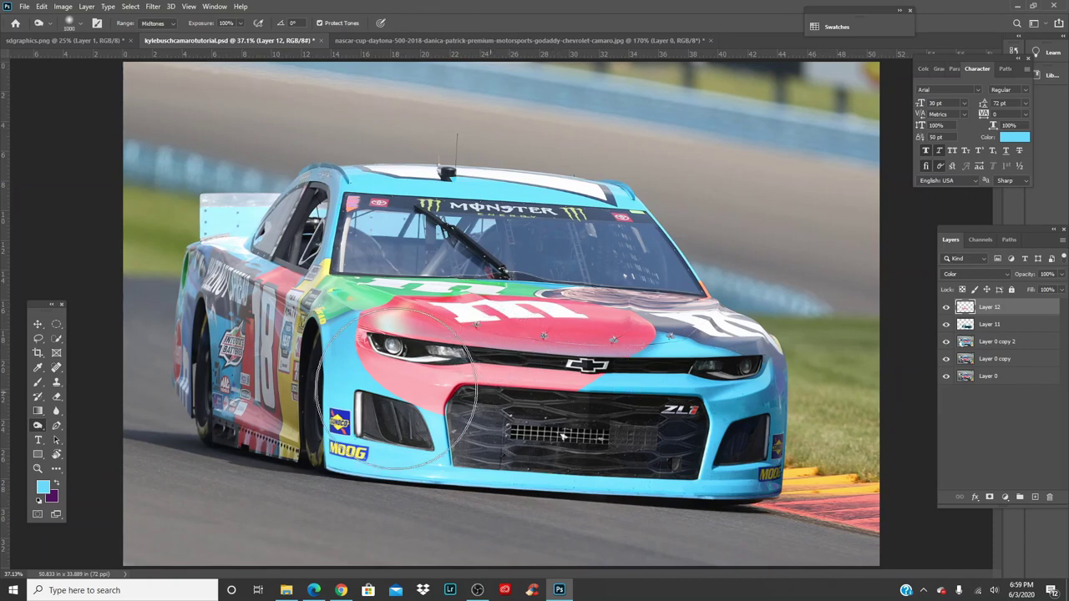
Step: Try the Highlights range for the Burn tool and switch the range to Shadows instead
{"action": "left_click", "coordinate": [156, 23]}
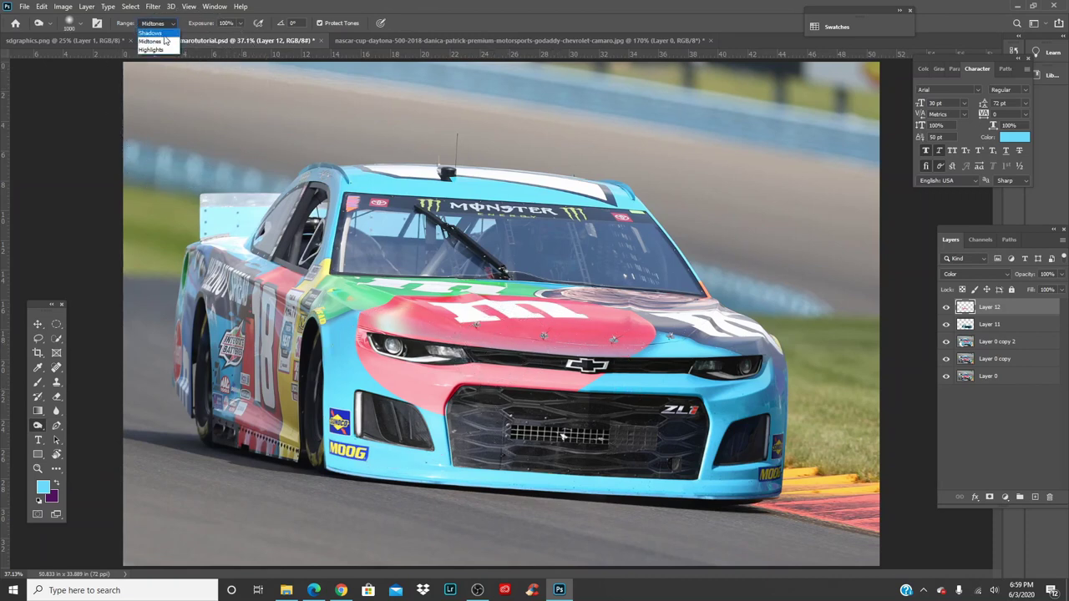
{"action": "left_click", "coordinate": [158, 54]}
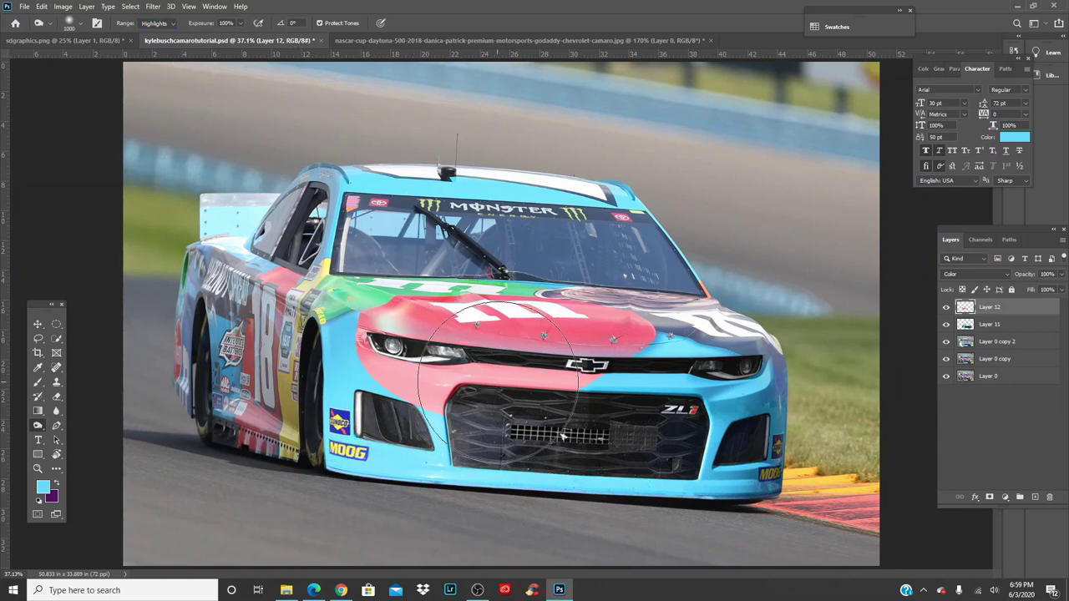
{"action": "left_click", "coordinate": [159, 25]}
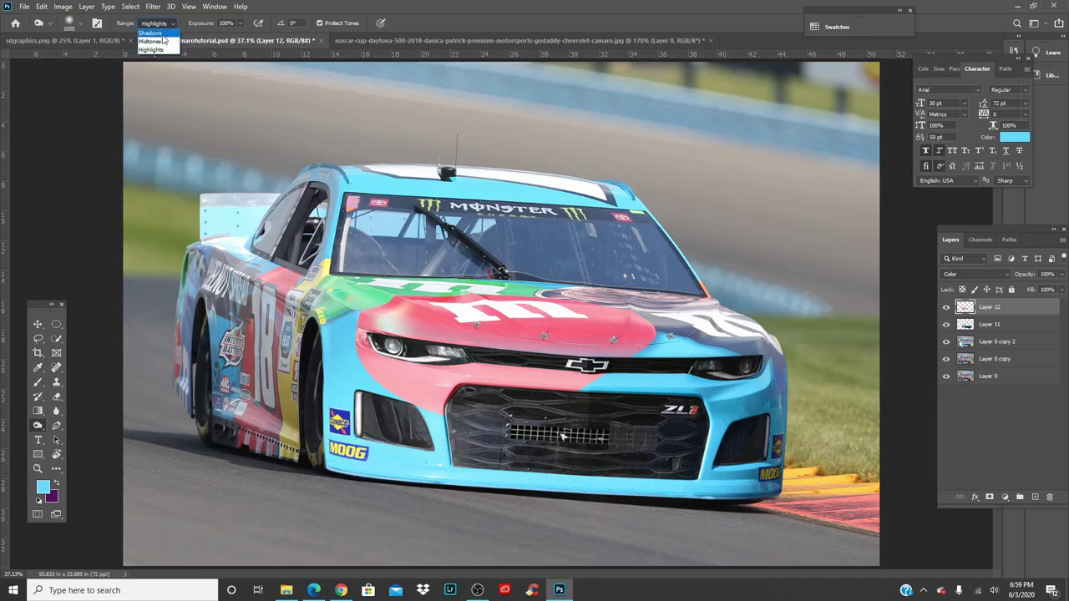
{"action": "left_click", "coordinate": [155, 37]}
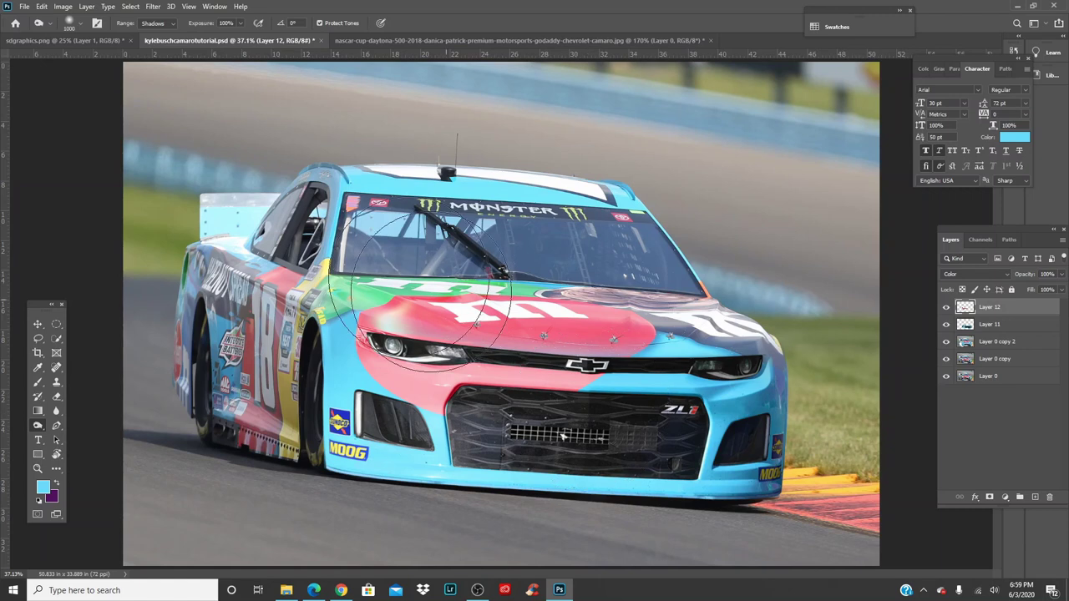
Step: Try the Hue blend mode on the red overlay in Layer 12 and return it to Color
{"action": "left_click", "coordinate": [992, 276]}
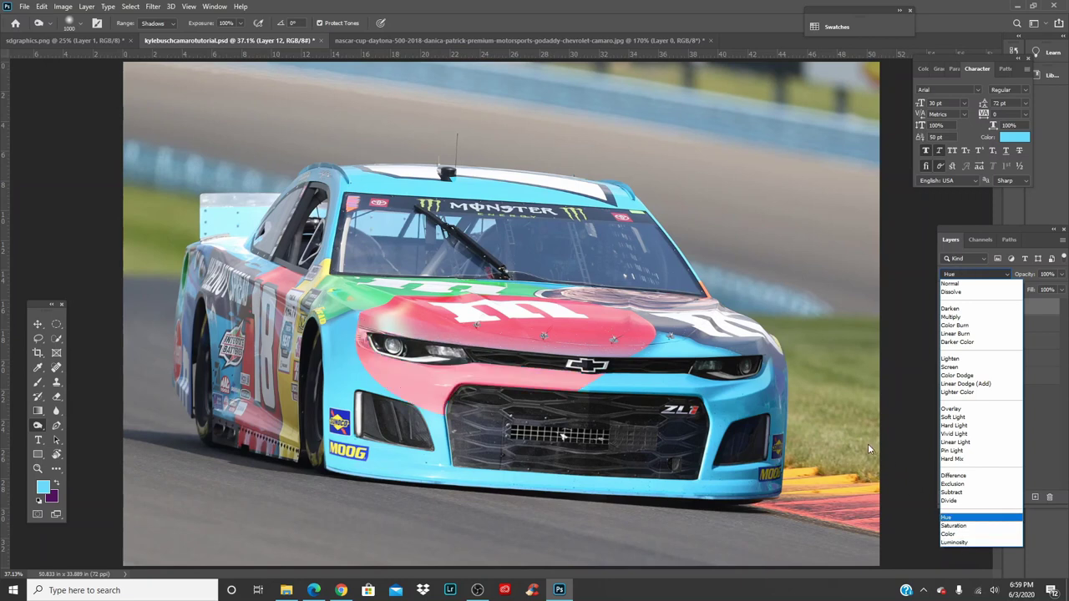
{"action": "left_click", "coordinate": [949, 534]}
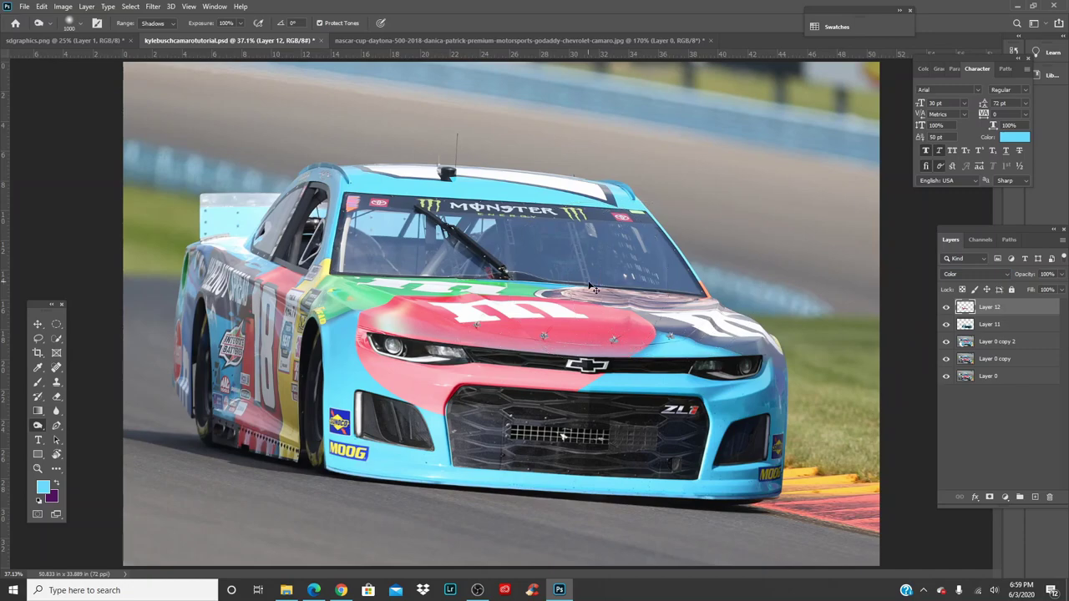
Step: Switch to the Eraser and give it a soft-edged 200 px brush
{"action": "key", "text": "ctrl+plus"}
{"action": "key", "text": "ctrl+plus"}
{"action": "key", "text": "ctrl+plus"}
{"action": "left_click_drag", "start_coordinate": [592, 282], "coordinate": [500, 278]}
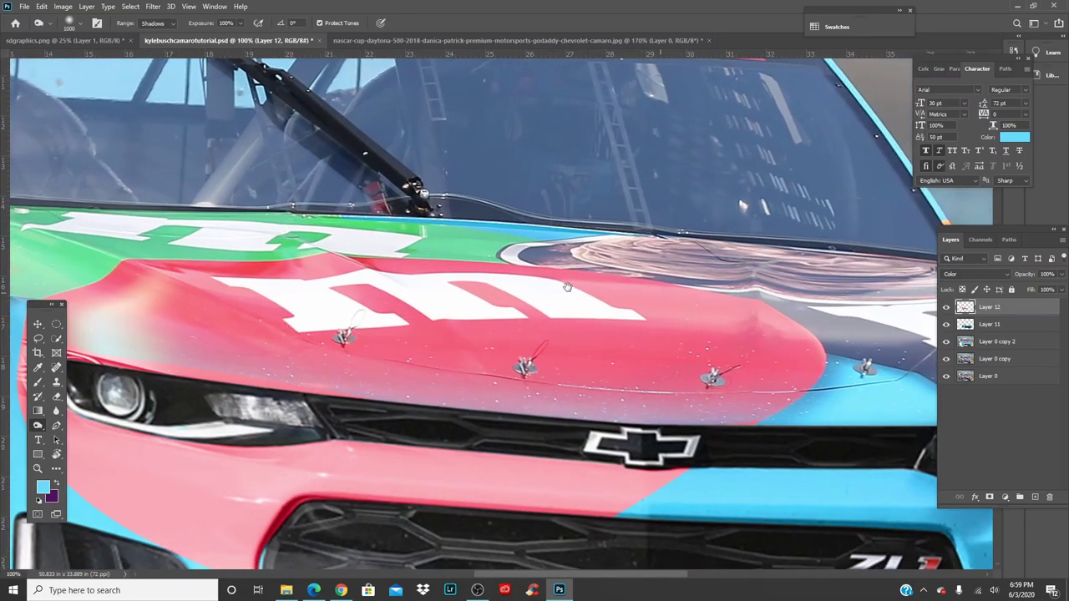
{"action": "key", "text": "e"}
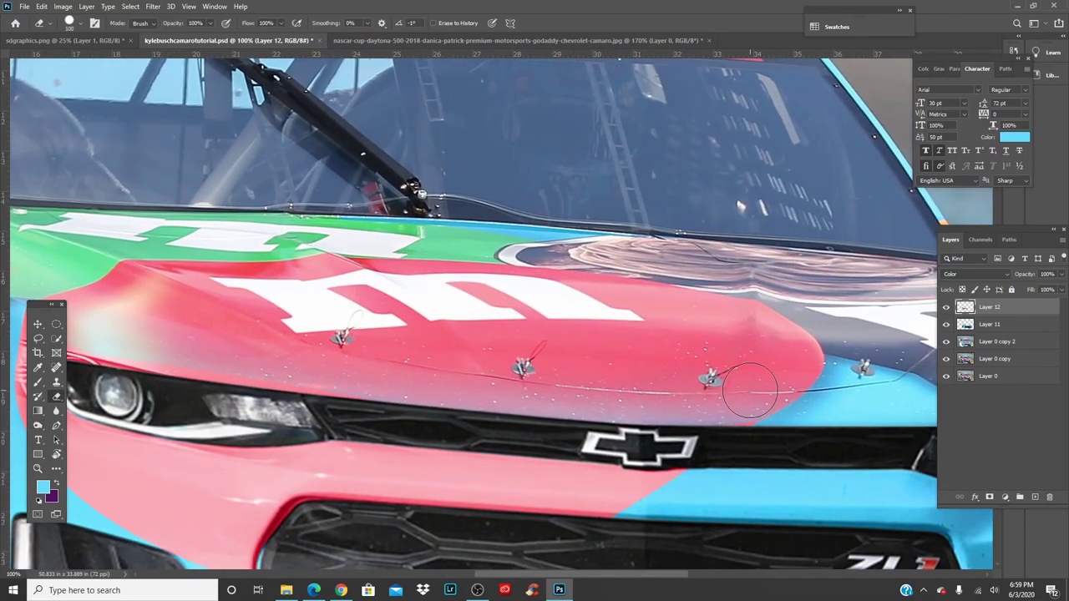
{"action": "scroll", "coordinate": [777, 408], "scroll_direction": "left", "scroll_amount": 5}
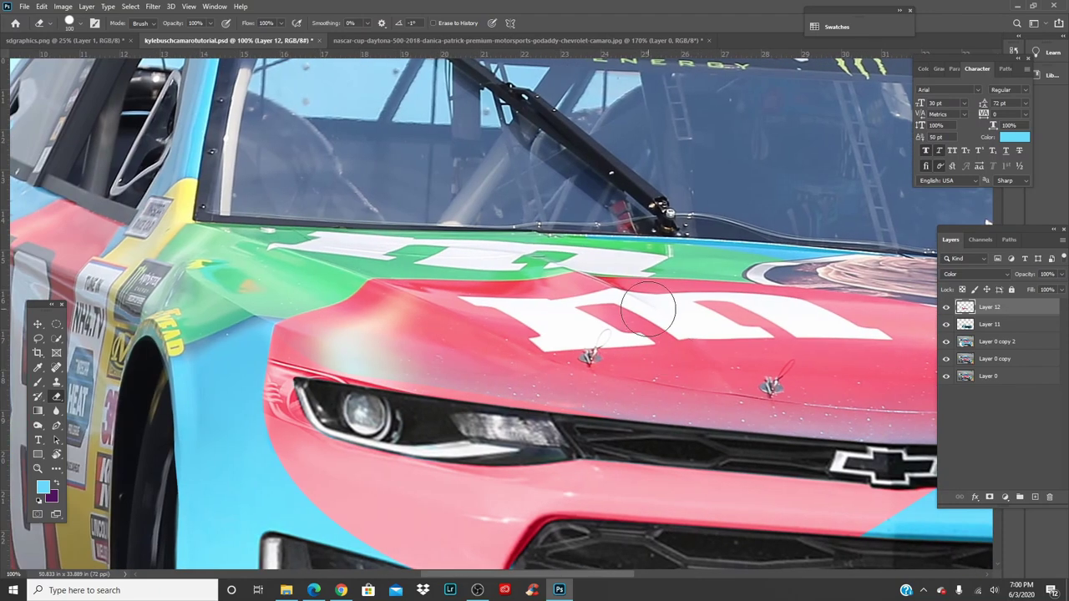
{"action": "right_click", "coordinate": [773, 370]}
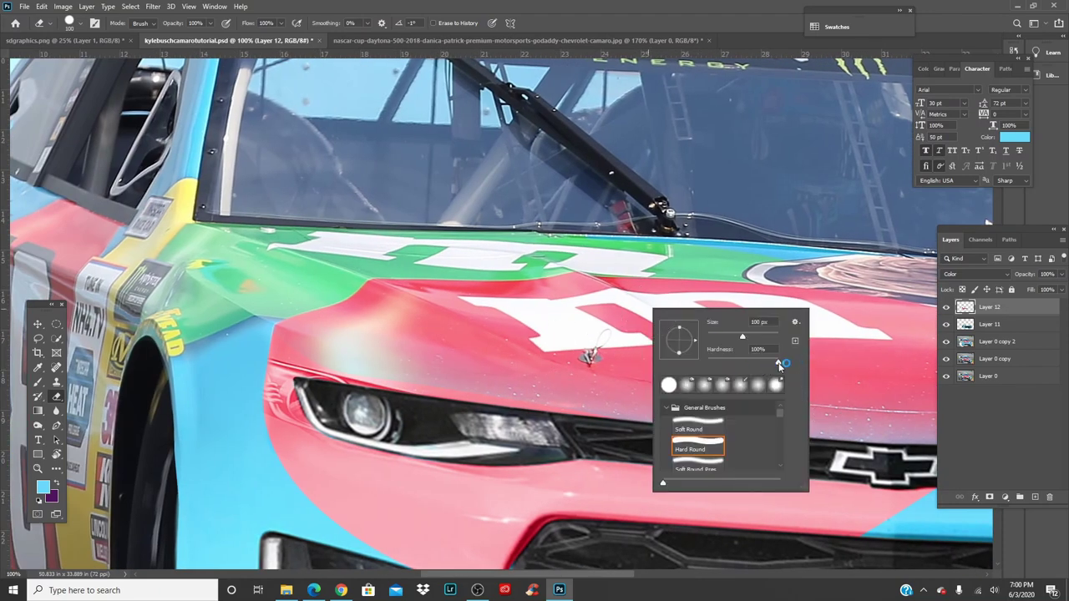
{"action": "left_click_drag", "start_coordinate": [779, 363], "coordinate": [594, 341]}
{"action": "left_click", "coordinate": [524, 301]}
{"action": "key", "text": "bracketright"}
{"action": "key", "text": "bracketright"}
{"action": "key", "text": "bracketright"}
{"action": "key", "text": "bracketright"}
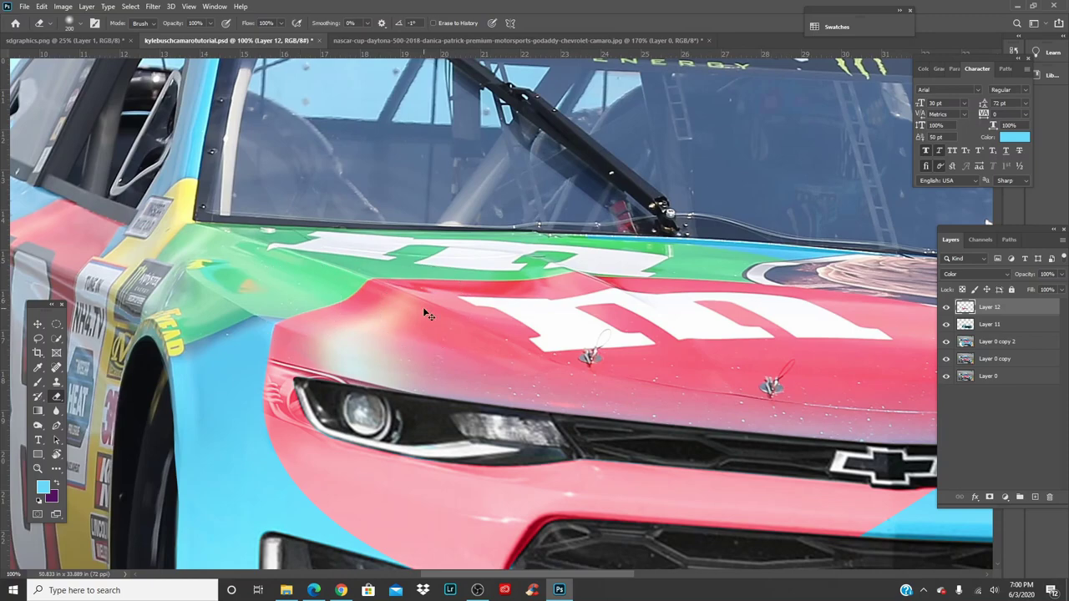
Step: Sample the pink paint just above the headlight's outer corner as the foreground color and switch to the Brush tool
{"action": "key", "text": "ctrl+plus"}
{"action": "key", "text": "ctrl+plus"}
{"action": "left_click_drag", "start_coordinate": [430, 306], "coordinate": [599, 213]}
{"action": "left_click_drag", "start_coordinate": [491, 305], "coordinate": [649, 260]}
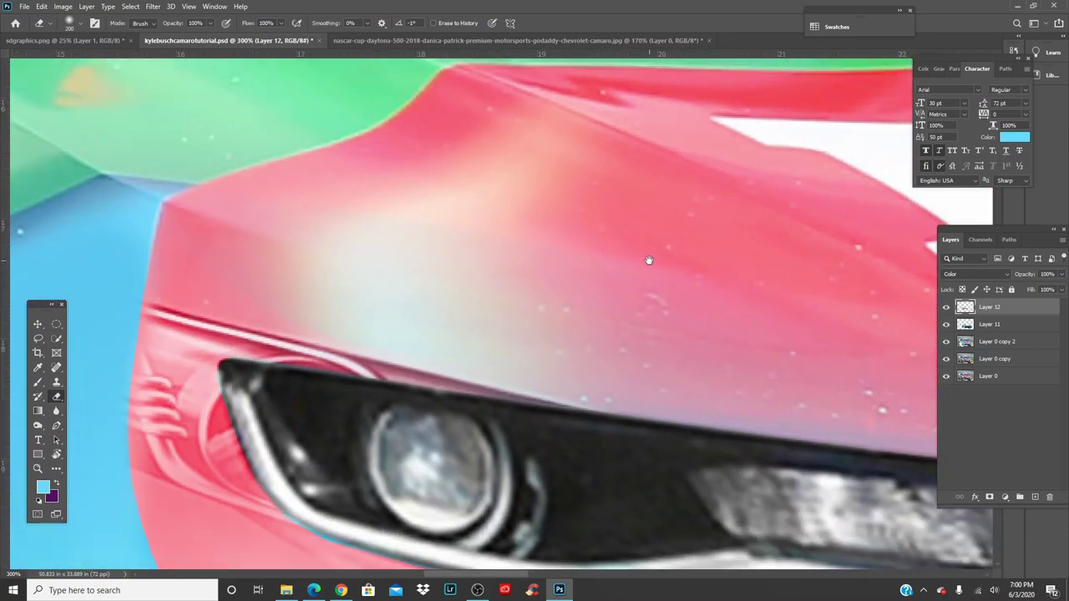
{"action": "left_click_drag", "start_coordinate": [469, 348], "coordinate": [604, 320]}
{"action": "key", "text": "i"}
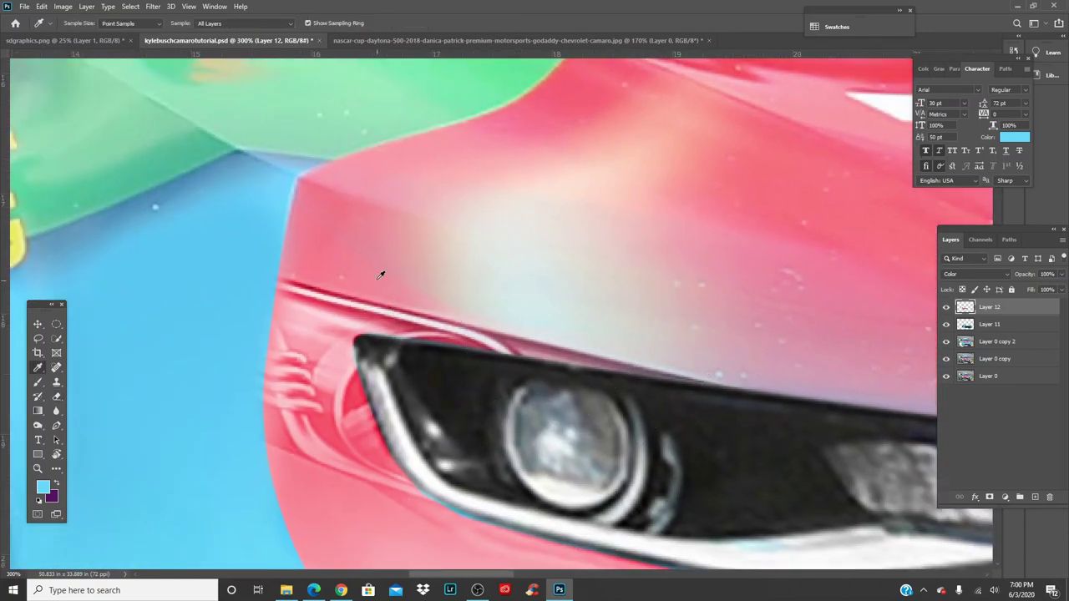
{"action": "key", "text": "b"}
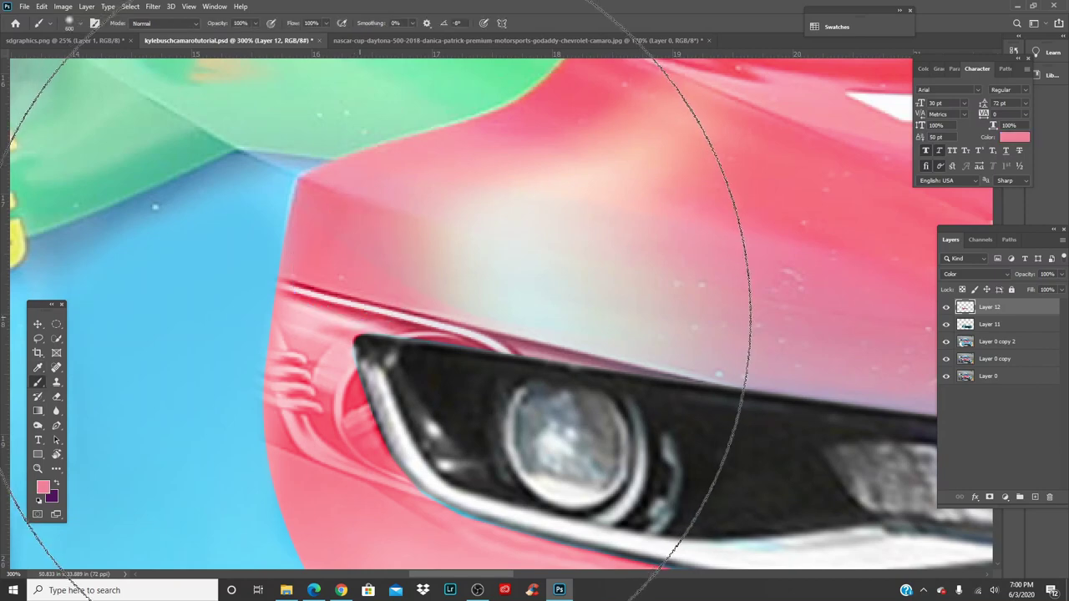
Step: Shrink the brush to 80 px and adjust its hardness
{"action": "key", "text": "bracketleft"}
{"action": "key", "text": "bracketleft"}
{"action": "key", "text": "bracketleft"}
{"action": "key", "text": "bracketleft"}
{"action": "key", "text": "bracketleft"}
{"action": "key", "text": "bracketleft"}
{"action": "key", "text": "bracketleft"}
{"action": "key", "text": "bracketleft"}
{"action": "key", "text": "bracketleft"}
{"action": "key", "text": "bracketleft"}
{"action": "key", "text": "bracketleft"}
{"action": "key", "text": "bracketleft"}
{"action": "right_click", "coordinate": [382, 336]}
{"action": "left_click", "coordinate": [477, 392]}
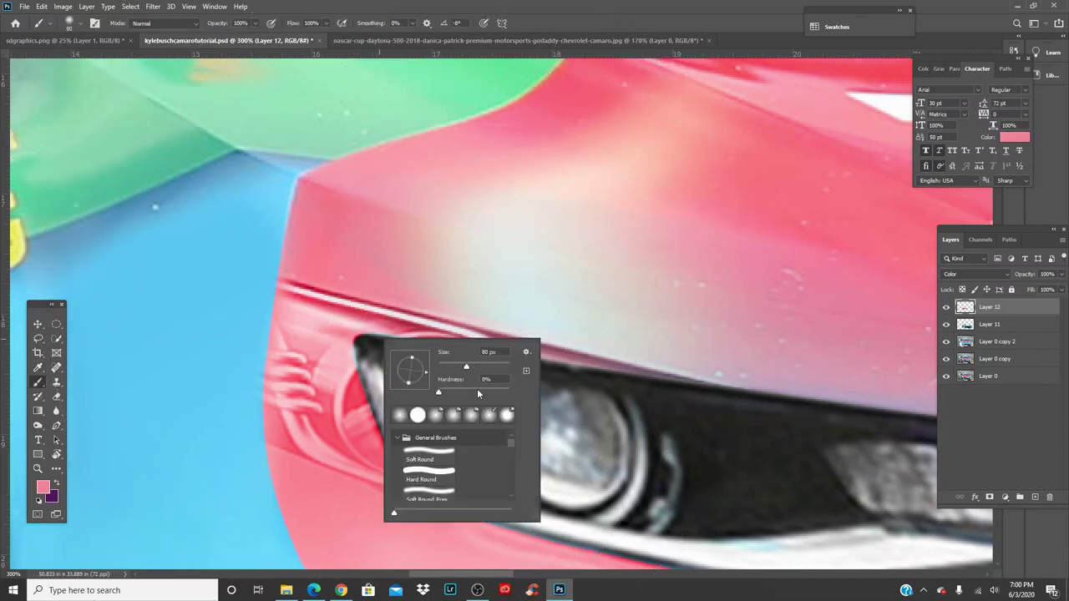
Step: Paint pink over the old headlight outline and the body seam around the new headlight on Layer 0 copy 2
{"action": "mouse_move", "coordinate": [350, 343]}
{"action": "left_mouse_down"}
{"action": "mouse_move", "coordinate": [330, 346]}
{"action": "mouse_move", "coordinate": [347, 365]}
{"action": "left_mouse_up"}
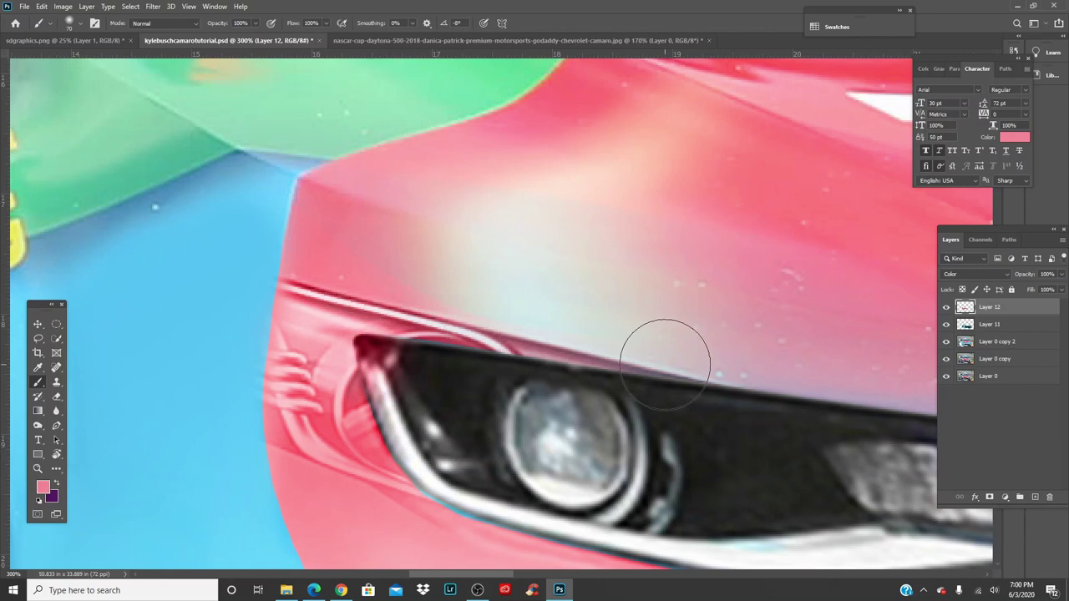
{"action": "left_click", "coordinate": [986, 341]}
{"action": "mouse_move", "coordinate": [329, 360]}
{"action": "left_mouse_down"}
{"action": "mouse_move", "coordinate": [362, 477]}
{"action": "mouse_move", "coordinate": [376, 489]}
{"action": "mouse_move", "coordinate": [414, 493]}
{"action": "left_mouse_up"}
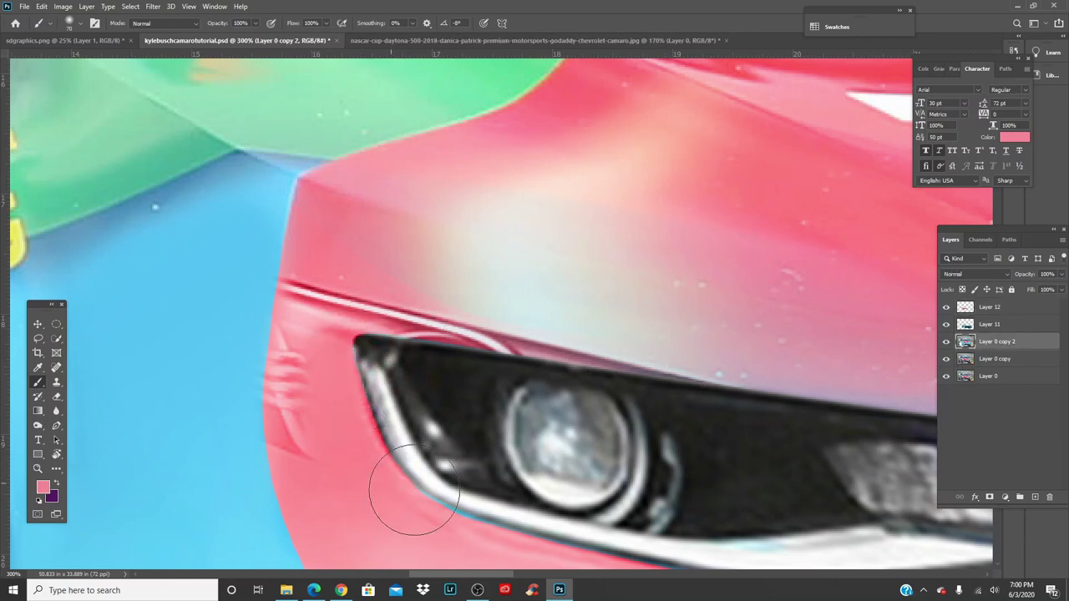
{"action": "left_click_drag", "start_coordinate": [487, 453], "coordinate": [501, 365]}
{"action": "left_click_drag", "start_coordinate": [660, 389], "coordinate": [639, 477]}
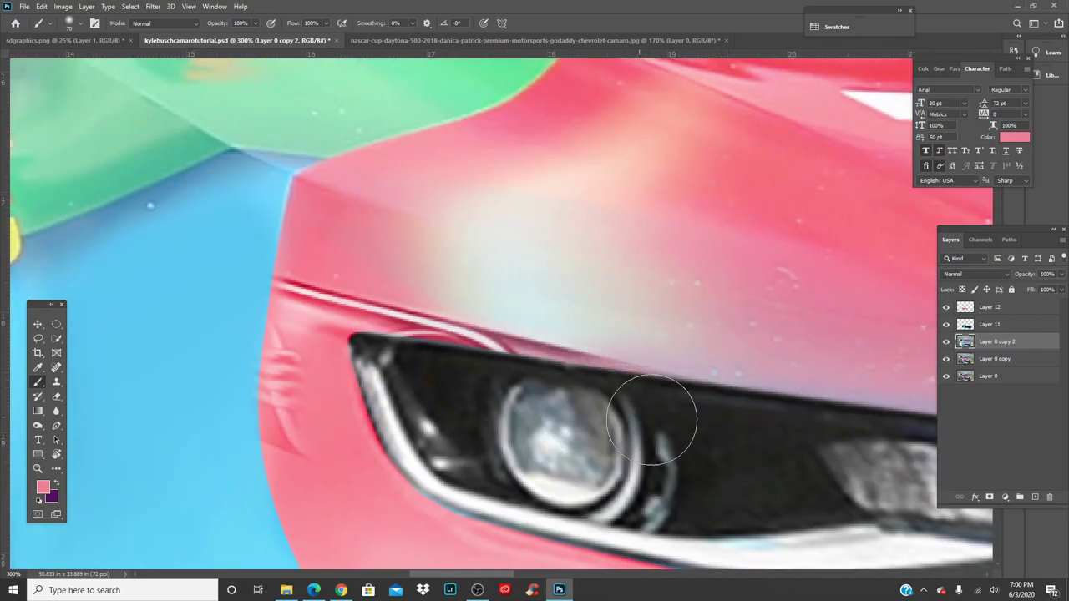
{"action": "left_click_drag", "start_coordinate": [501, 343], "coordinate": [372, 309]}
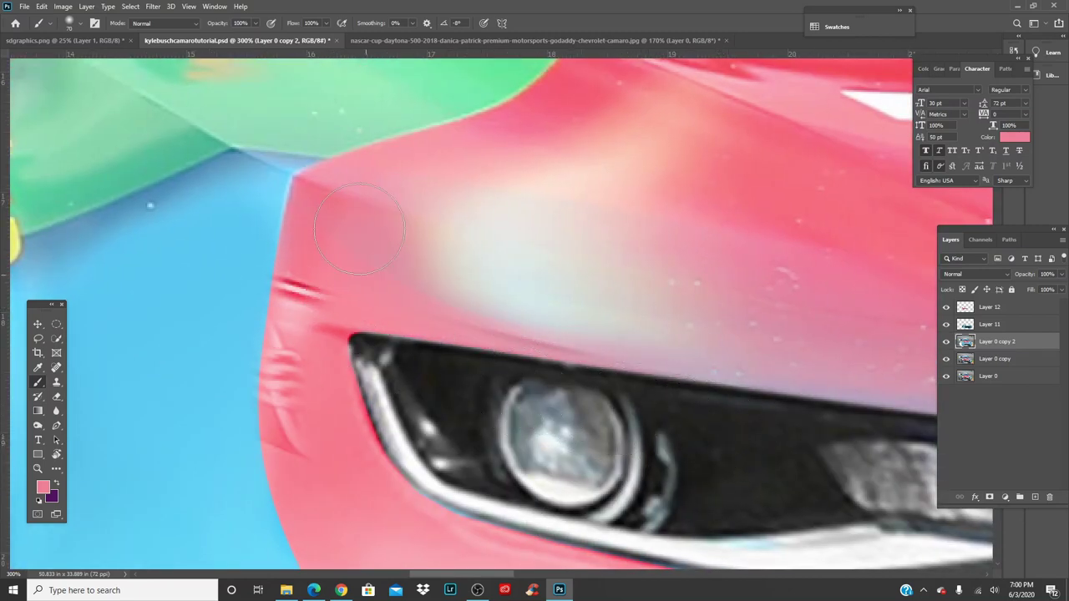
{"action": "left_click_drag", "start_coordinate": [328, 342], "coordinate": [485, 354]}
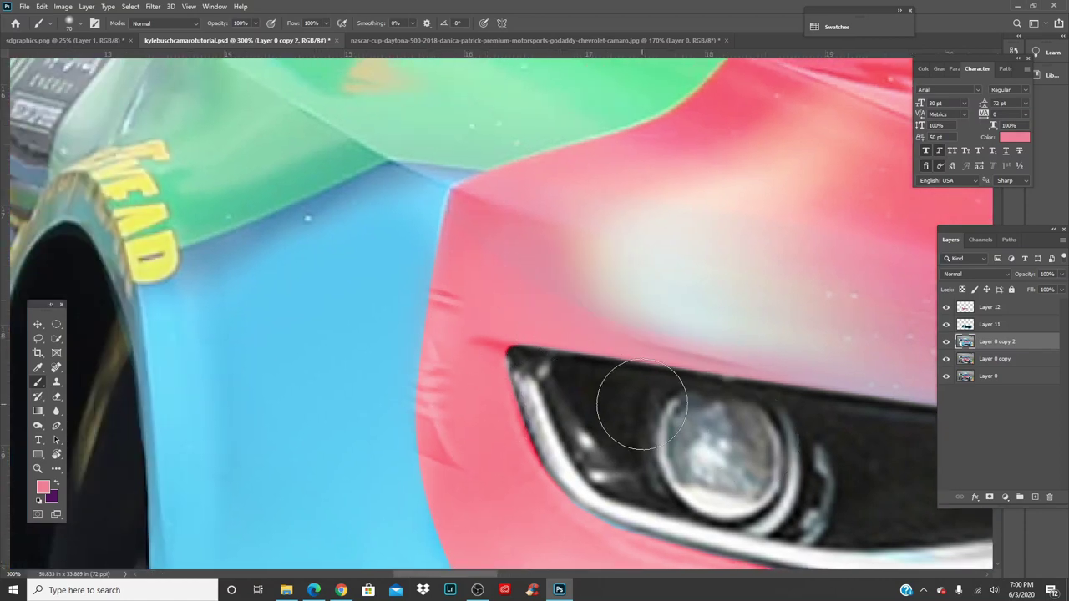
{"action": "key", "text": "v"}
{"action": "left_click", "coordinate": [539, 303]}
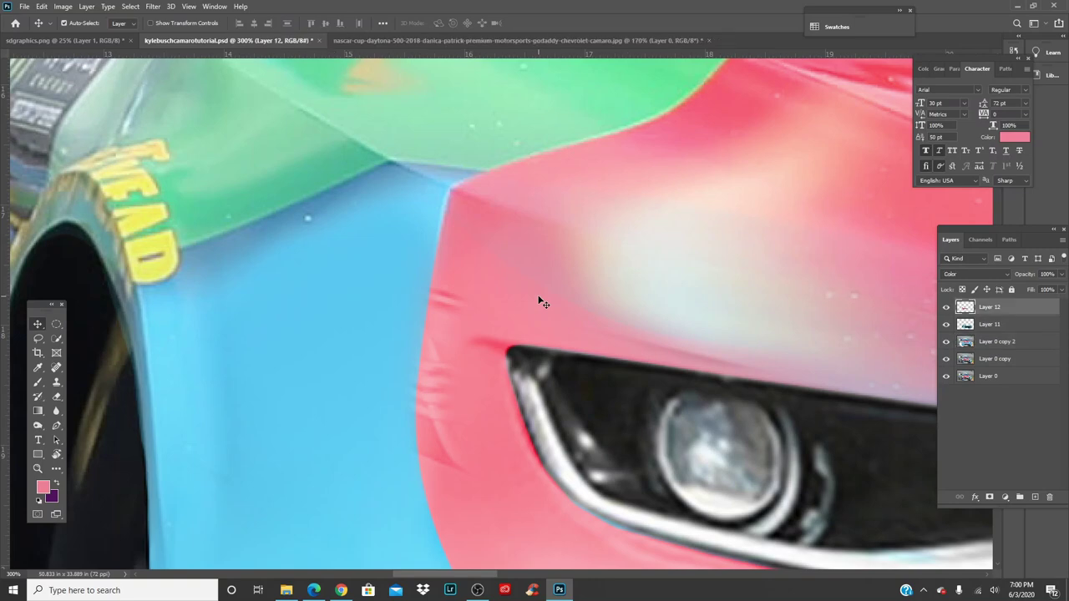
{"action": "key", "text": "e"}
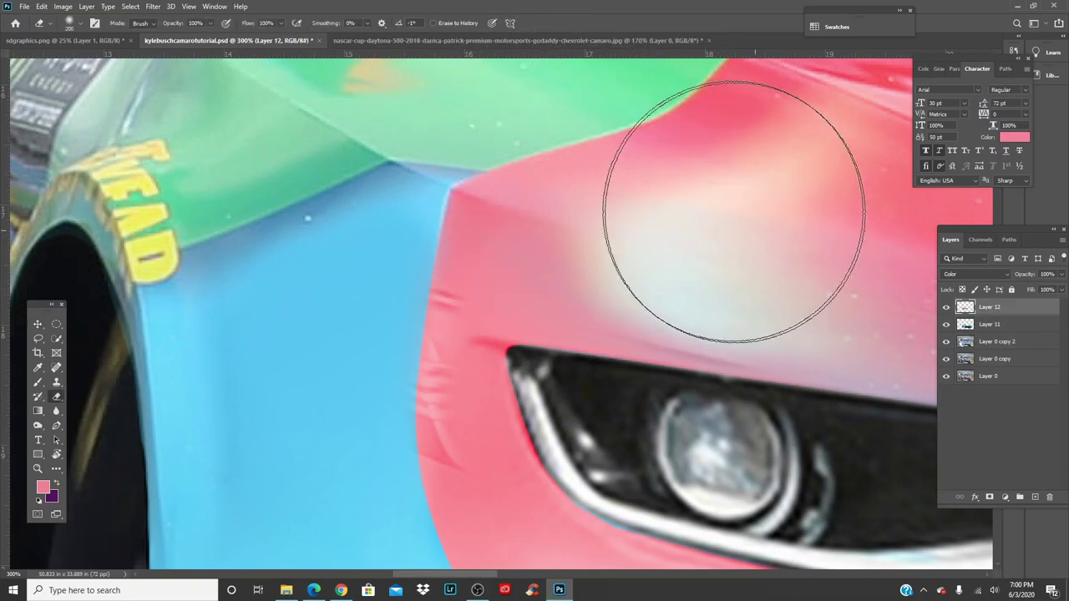
{"action": "left_click_drag", "start_coordinate": [615, 236], "coordinate": [692, 245]}
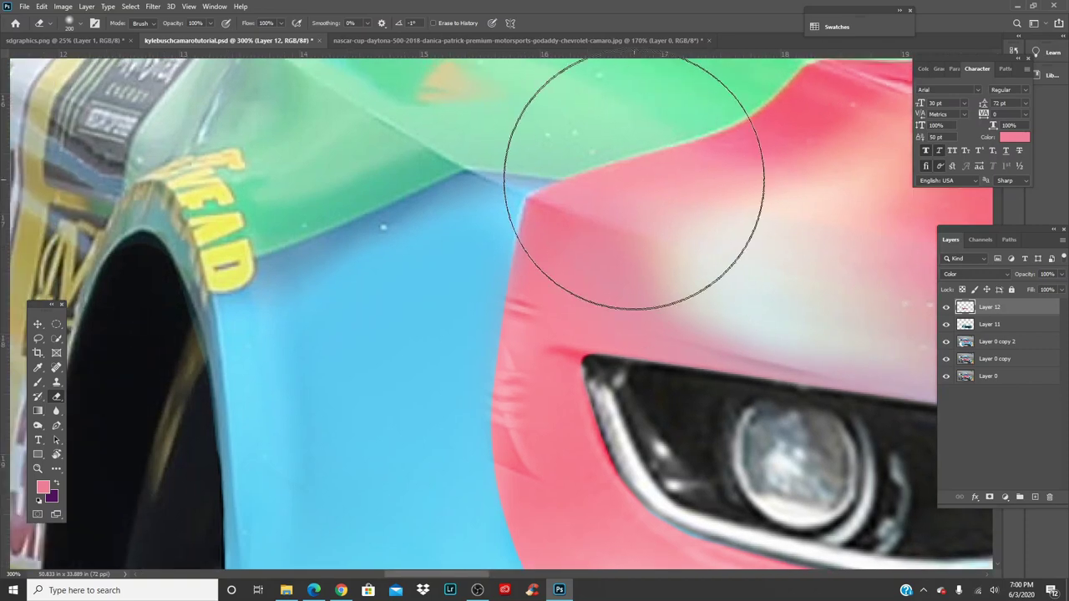
Step: Paint out the remaining creases along the red fender edge and the seam above the headlight on Layer 0 copy 2
{"action": "left_click", "coordinate": [991, 343]}
{"action": "key", "text": "b"}
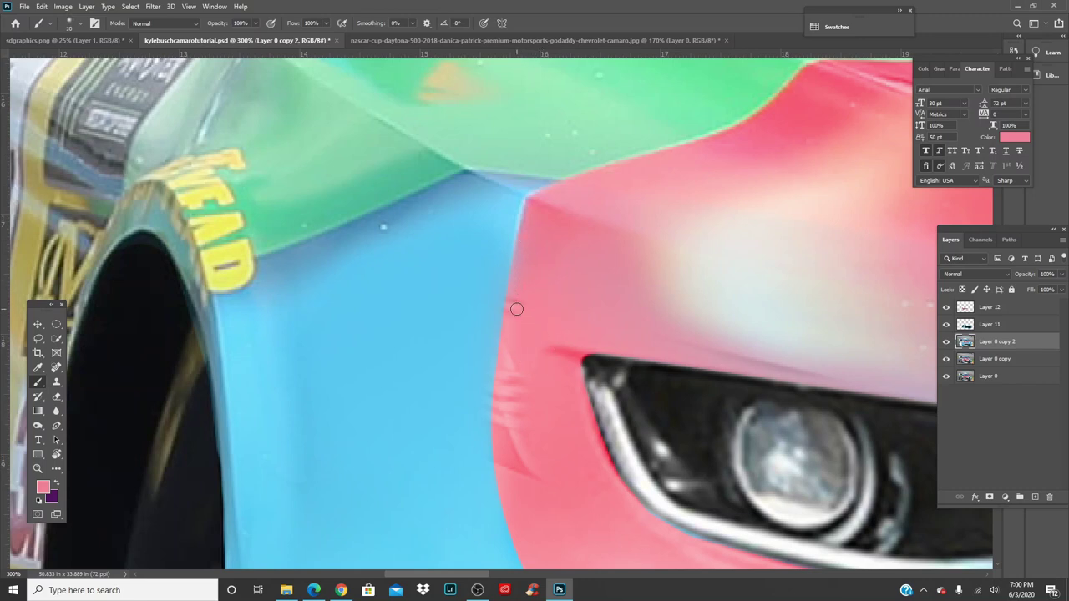
{"action": "left_click", "coordinate": [500, 386], "text": "shift"}
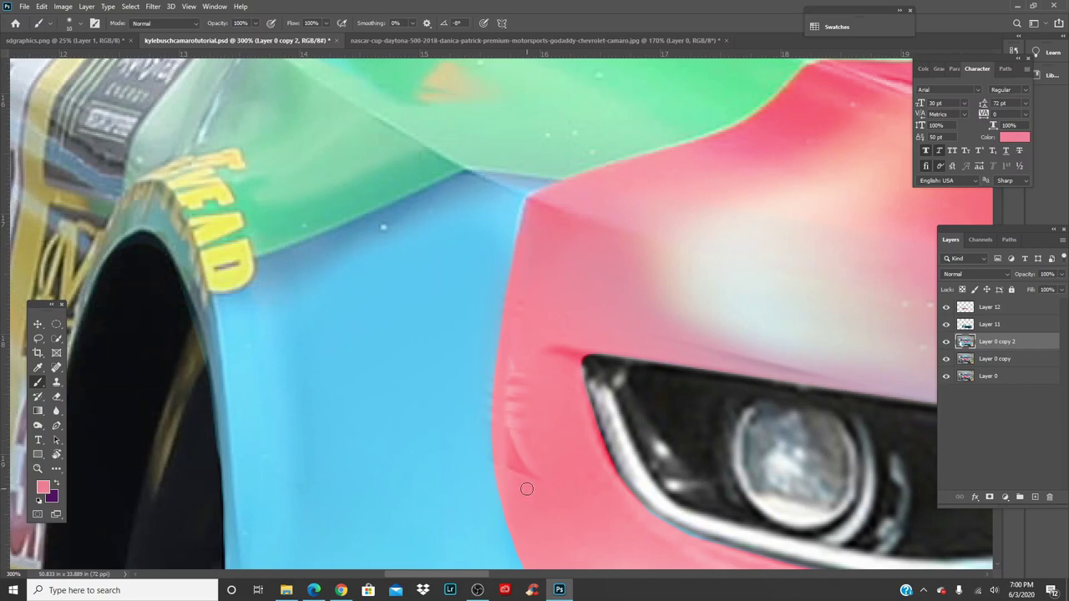
{"action": "left_click_drag", "start_coordinate": [531, 317], "coordinate": [520, 388]}
{"action": "mouse_move", "coordinate": [525, 286]}
{"action": "left_mouse_down"}
{"action": "mouse_move", "coordinate": [509, 409]}
{"action": "mouse_move", "coordinate": [518, 485]}
{"action": "mouse_move", "coordinate": [515, 394]}
{"action": "left_mouse_up"}
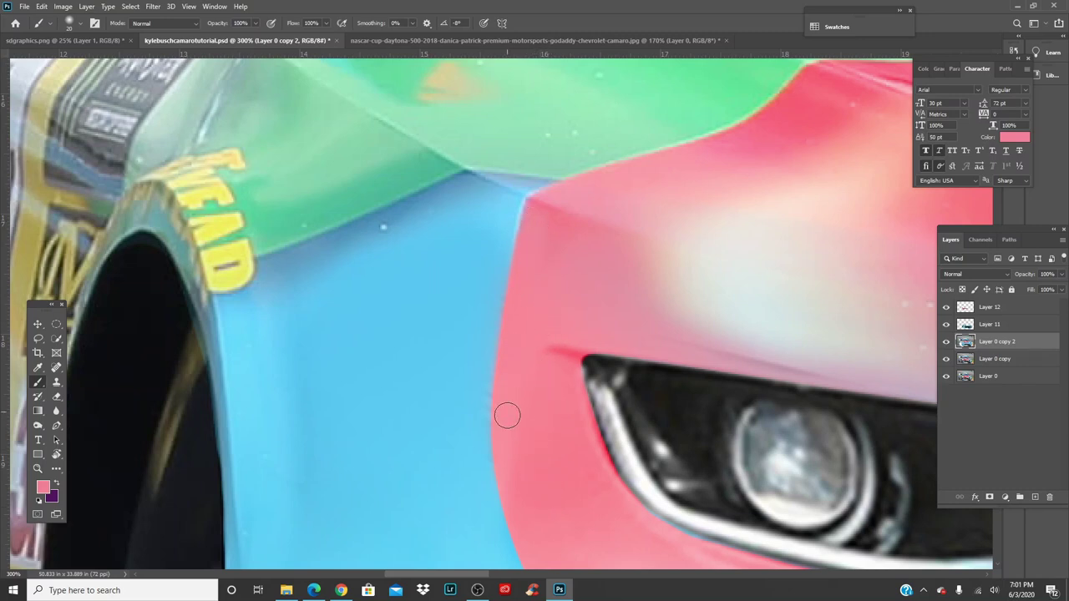
{"action": "left_click_drag", "start_coordinate": [720, 425], "coordinate": [514, 422]}
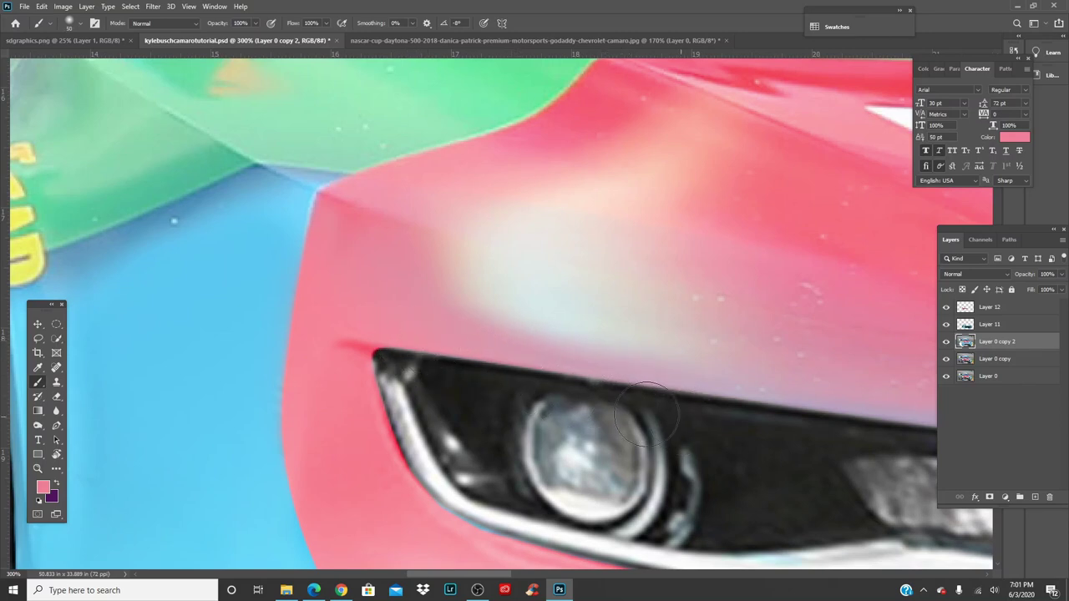
{"action": "left_click_drag", "start_coordinate": [489, 422], "coordinate": [291, 408]}
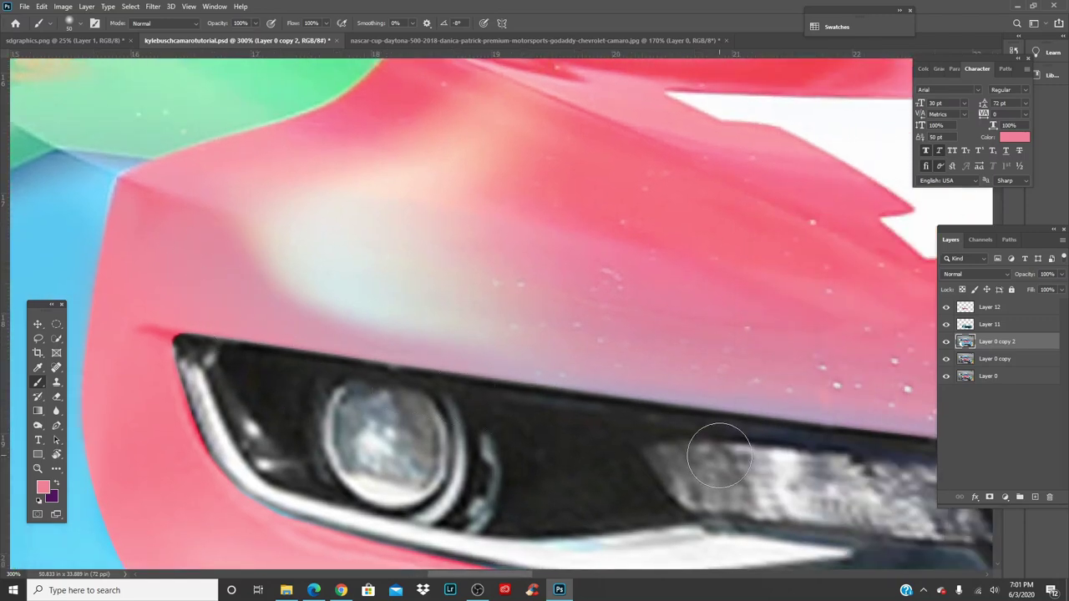
Step: Save the document after checking the repainted nose
{"action": "key", "text": "ctrl+0"}
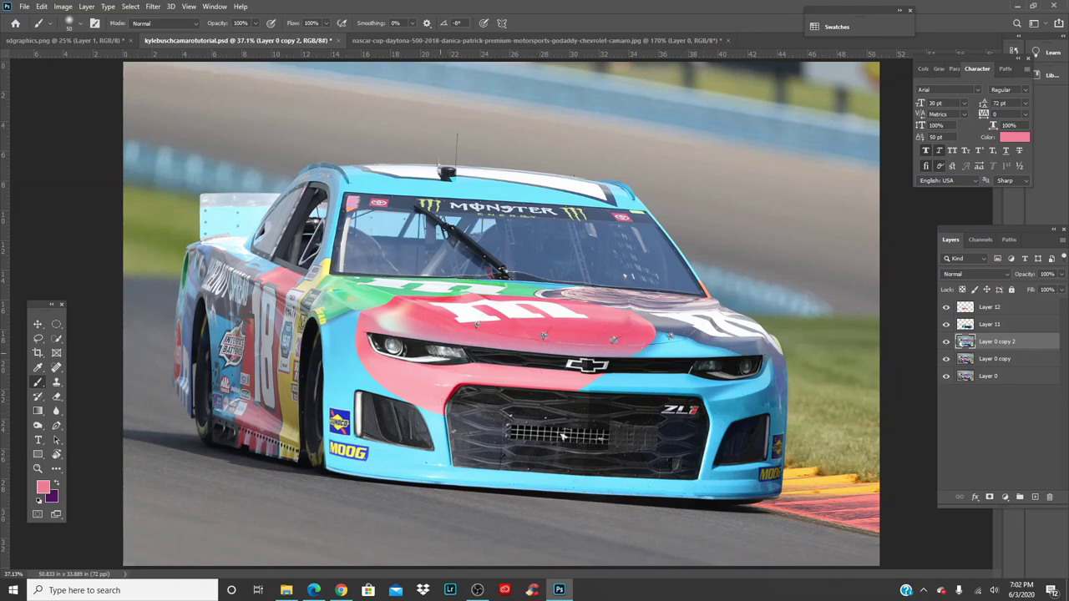
{"action": "key", "text": "ctrl+plus"}
{"action": "key", "text": "ctrl+plus"}
{"action": "key", "text": "ctrl+plus"}
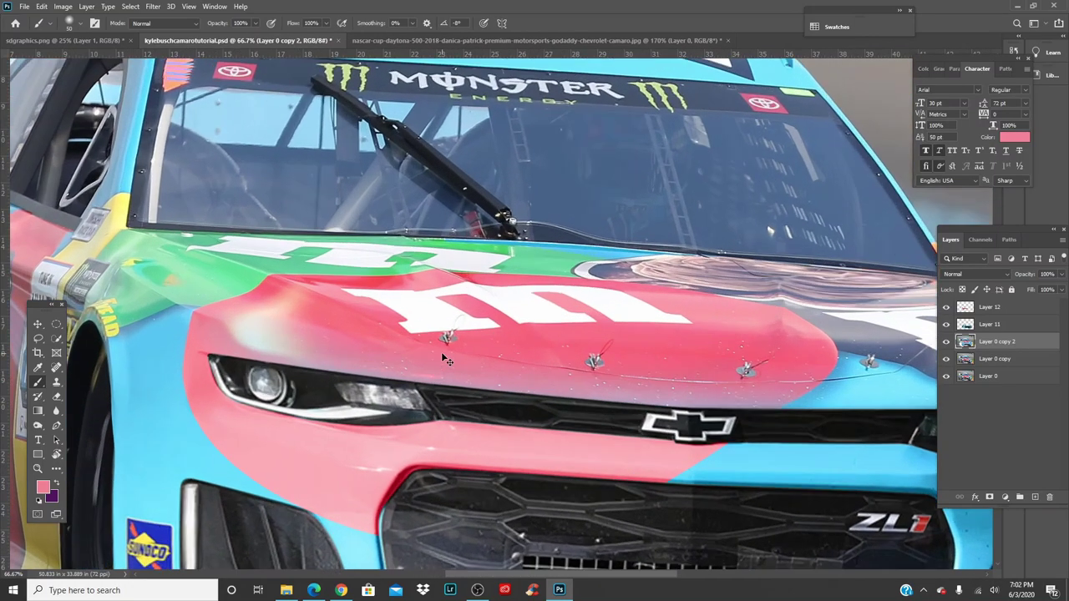
{"action": "key", "text": "ctrl+s"}
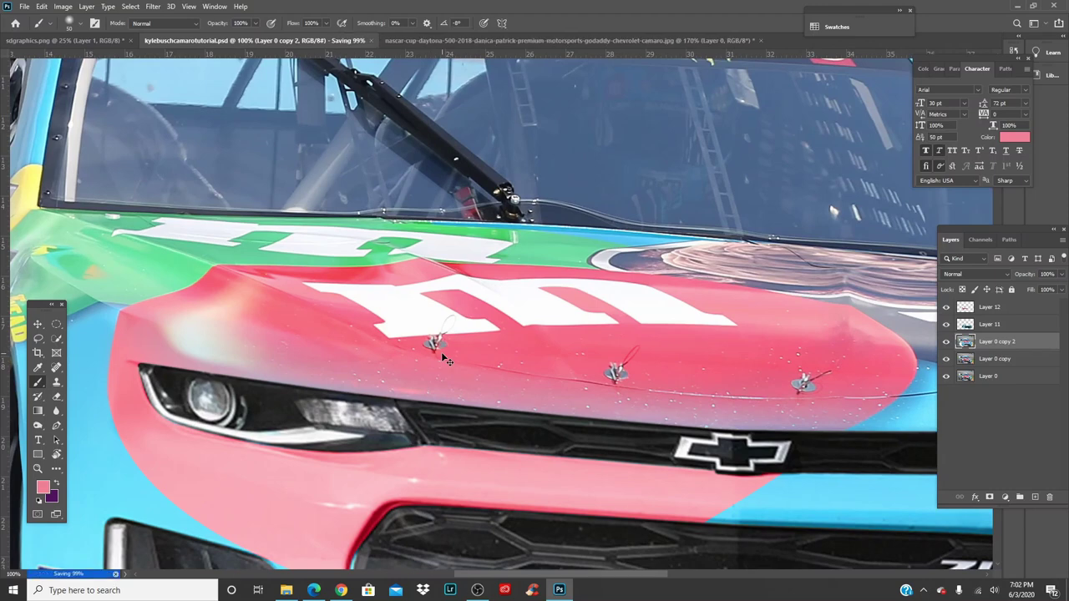
Step: Remove the Toyota decal near the orange stripes on the windshield banner with a 40 px Spot Healing Brush
{"action": "key", "text": "ctrl+plus"}
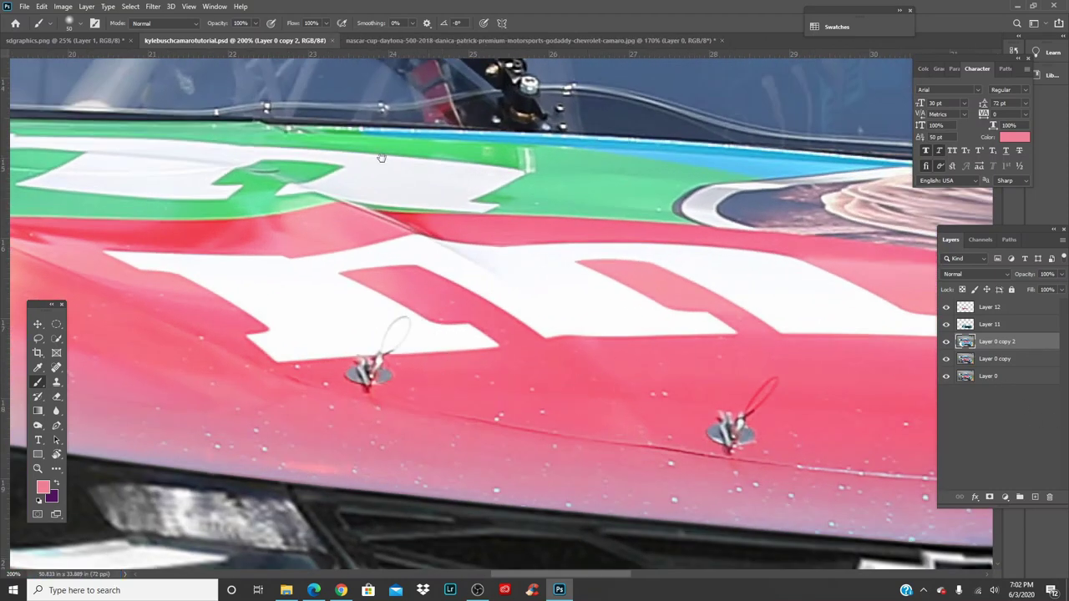
{"action": "left_click_drag", "start_coordinate": [382, 159], "coordinate": [577, 437]}
{"action": "left_click_drag", "start_coordinate": [278, 117], "coordinate": [515, 415]}
{"action": "left_click_drag", "start_coordinate": [251, 280], "coordinate": [388, 287]}
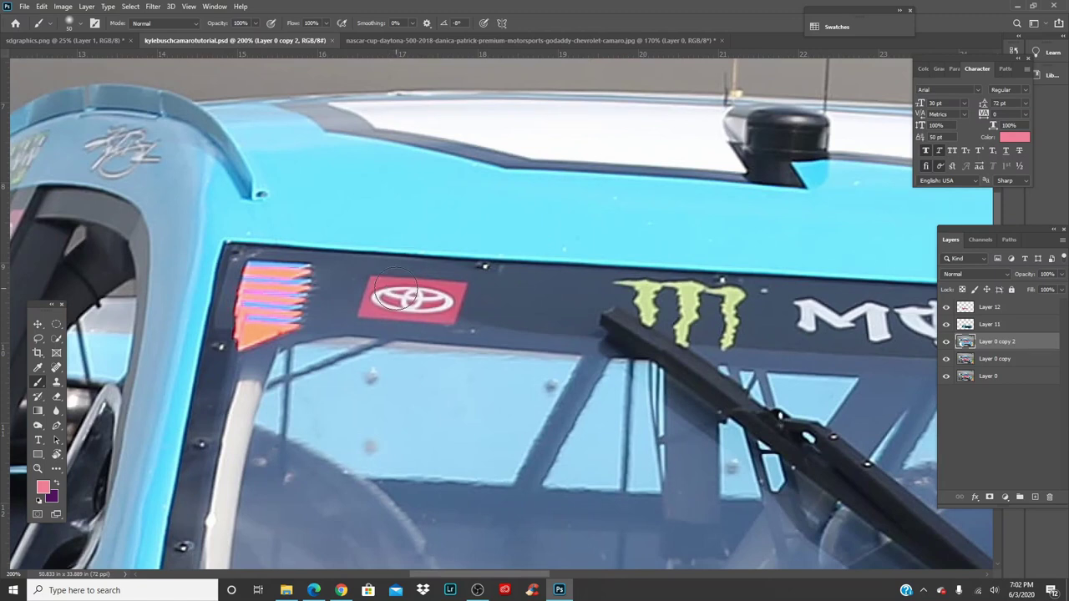
{"action": "key", "text": "j"}
{"action": "key", "text": "bracketright"}
{"action": "key", "text": "bracketright"}
{"action": "key", "text": "bracketright"}
{"action": "key", "text": "bracketright"}
{"action": "key", "text": "bracketright"}
{"action": "key", "text": "bracketright"}
{"action": "key", "text": "bracketright"}
{"action": "key", "text": "bracketright"}
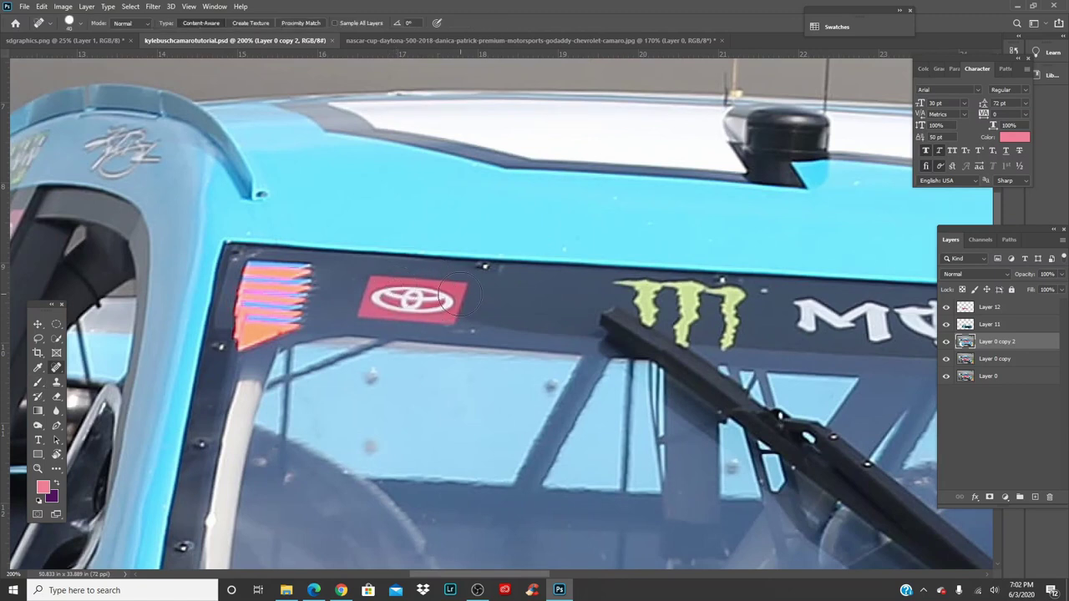
{"action": "mouse_move", "coordinate": [454, 303]}
{"action": "left_mouse_down"}
{"action": "mouse_move", "coordinate": [369, 296]}
{"action": "mouse_move", "coordinate": [382, 291]}
{"action": "mouse_move", "coordinate": [370, 302]}
{"action": "left_mouse_up"}
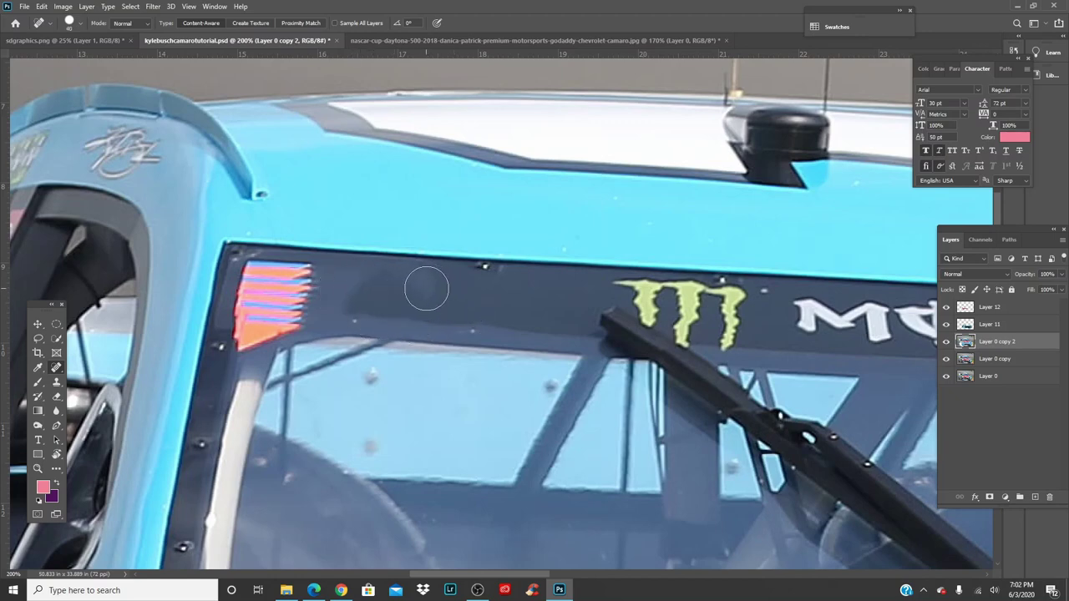
{"action": "left_click", "coordinate": [420, 287]}
Step: Heal away the Toyota decal beside the green sticker at the other end of the windshield banner
{"action": "left_click_drag", "start_coordinate": [587, 320], "coordinate": [490, 305]}
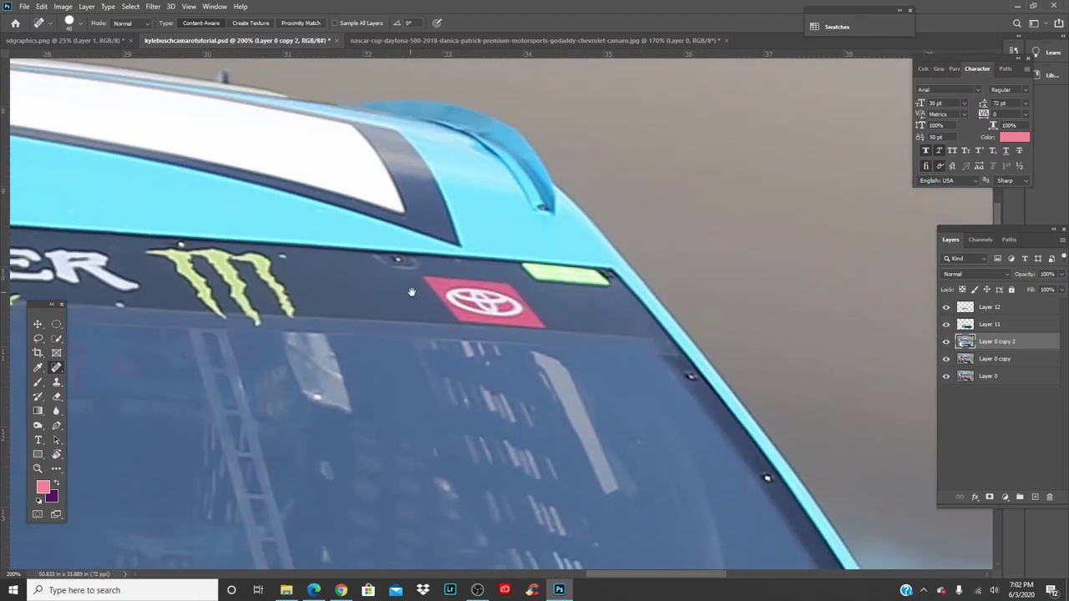
{"action": "key", "text": "bracketright"}
{"action": "left_click_drag", "start_coordinate": [547, 306], "coordinate": [434, 301]}
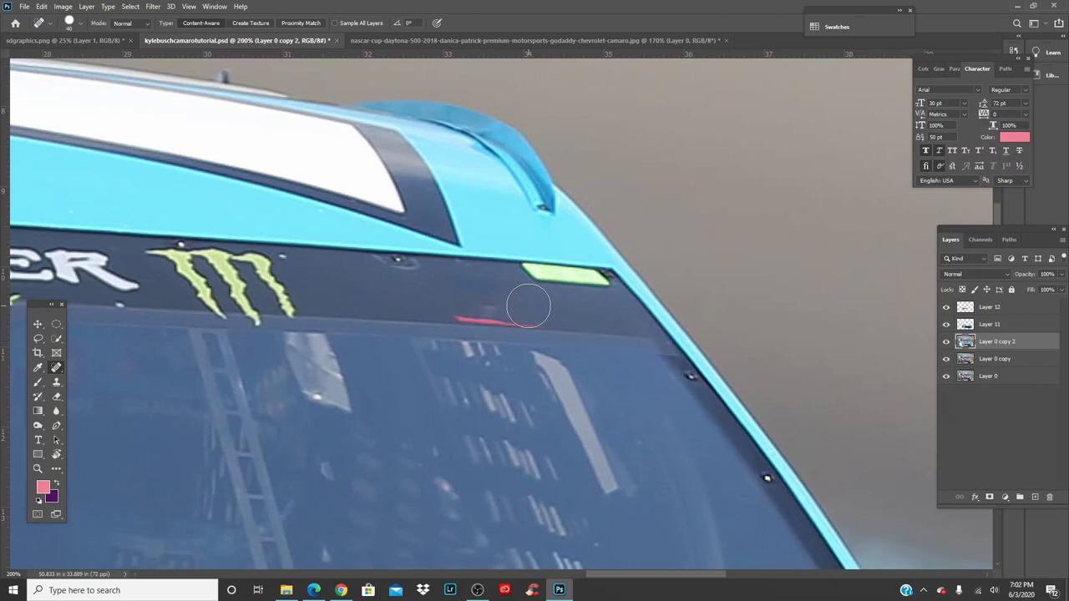
Step: Try to heal away the leftover red streak on the windshield banner below the green sticker with the Spot Healing Brush
{"action": "left_click_drag", "start_coordinate": [539, 322], "coordinate": [345, 316]}
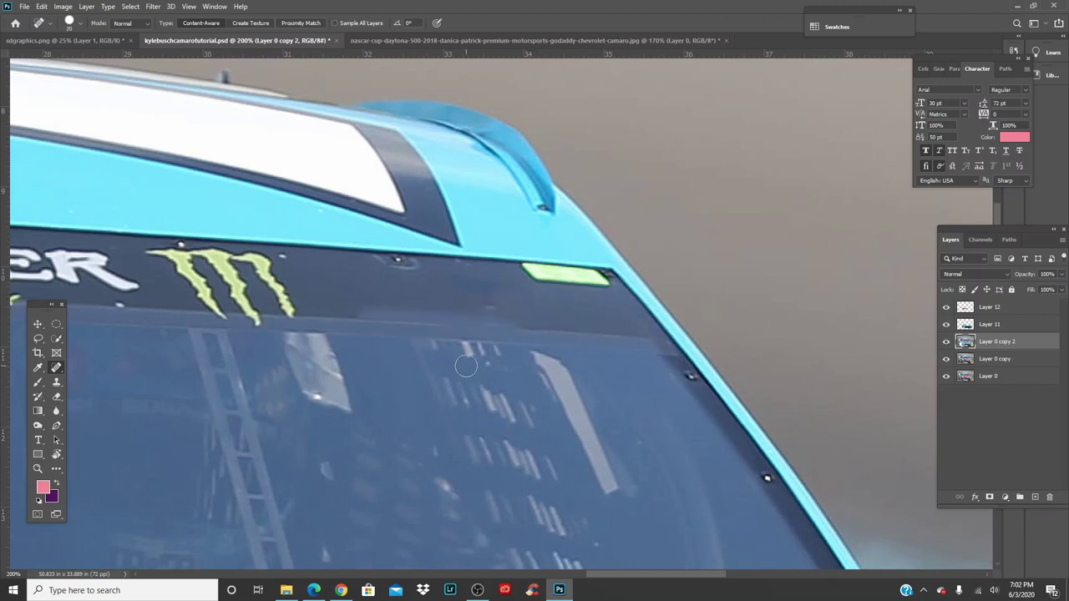
{"action": "key", "text": "ctrl+z"}
{"action": "left_click_drag", "start_coordinate": [549, 316], "coordinate": [487, 391]}
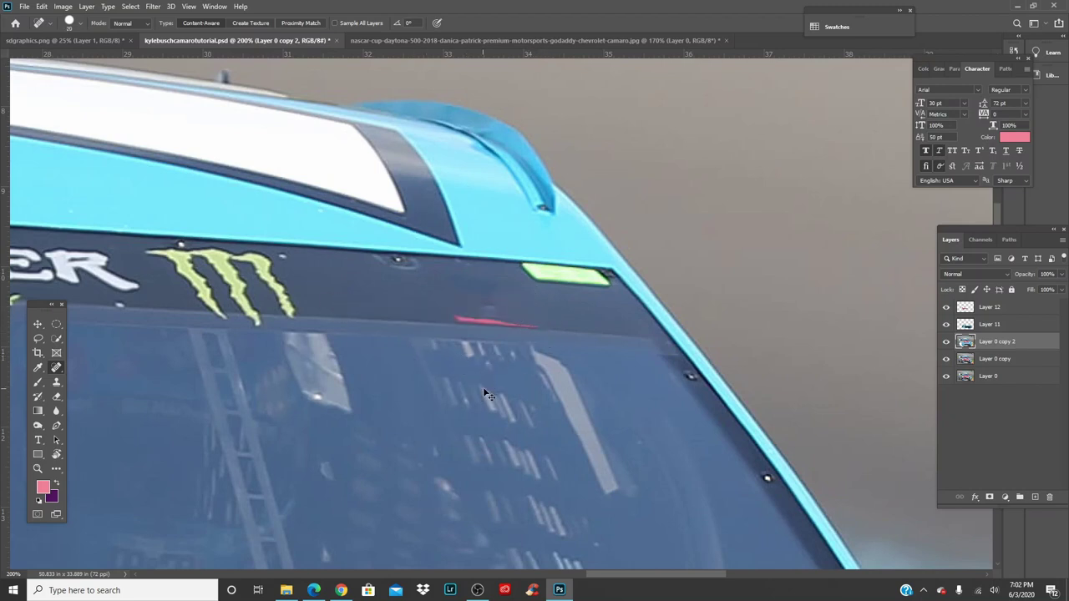
{"action": "left_click_drag", "start_coordinate": [535, 319], "coordinate": [442, 318]}
{"action": "key", "text": "ctrl+z"}
{"action": "left_click_drag", "start_coordinate": [545, 318], "coordinate": [394, 318]}
{"action": "key", "text": "ctrl+z"}
{"action": "scroll", "coordinate": [492, 315], "scroll_direction": "up", "scroll_amount": 1}
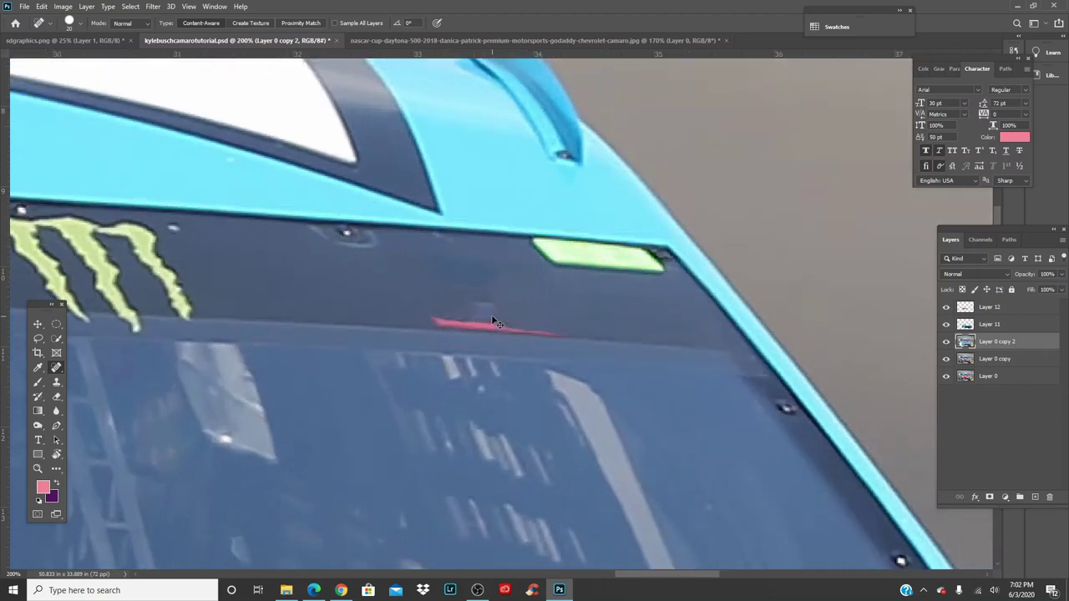
{"action": "key", "text": "bracketleft"}
{"action": "key", "text": "bracketleft"}
{"action": "left_click", "coordinate": [403, 320], "text": "shift"}
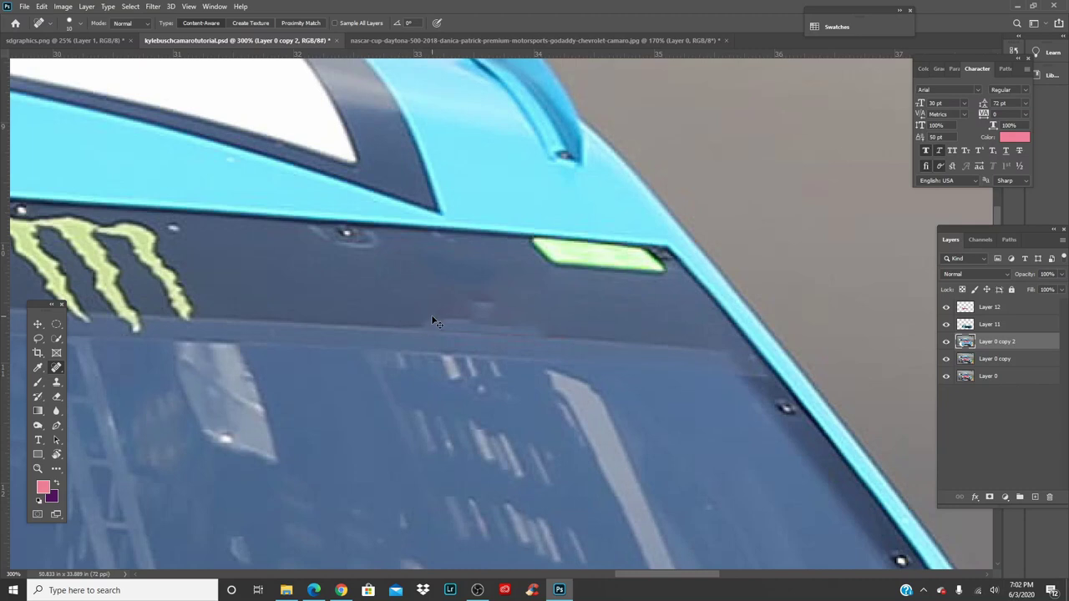
{"action": "key", "text": "ctrl+z"}
Step: Paint over the red streak on the windshield banner with a small brush in the dark blue sampled beside it
{"action": "key", "text": "b"}
{"action": "left_click", "coordinate": [406, 304], "text": "alt"}
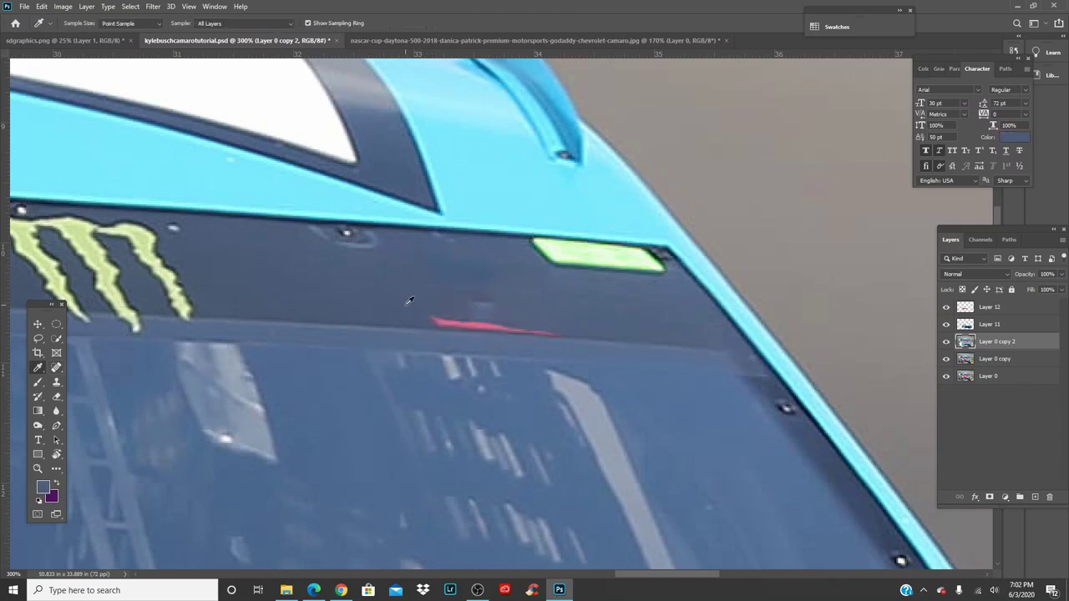
{"action": "key", "text": "bracketleft"}
{"action": "key", "text": "bracketleft"}
{"action": "key", "text": "bracketleft"}
{"action": "key", "text": "bracketleft"}
{"action": "key", "text": "bracketleft"}
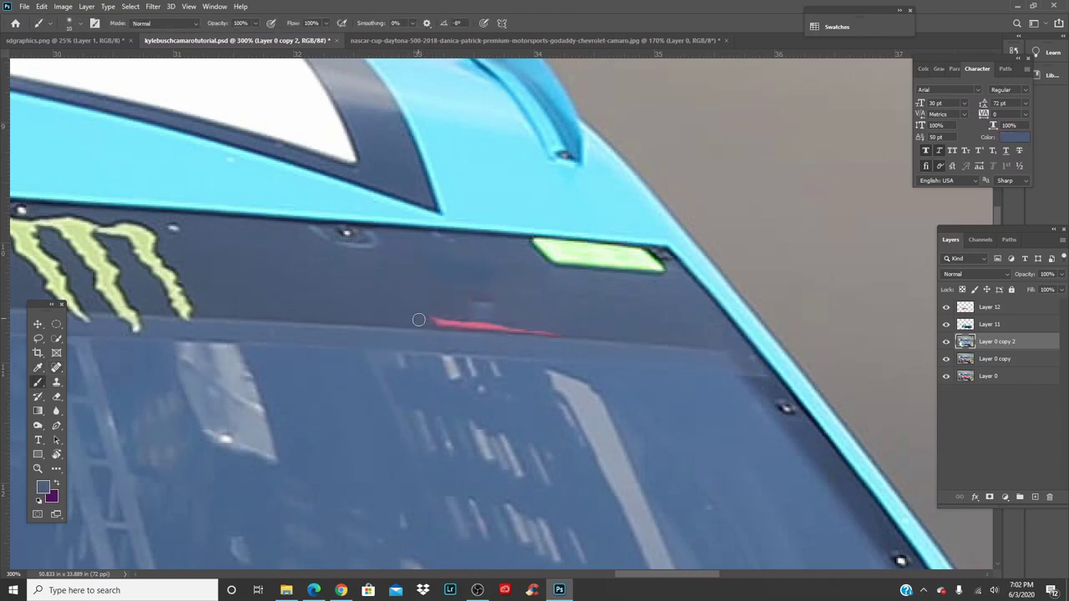
{"action": "left_click_drag", "start_coordinate": [419, 321], "coordinate": [569, 332]}
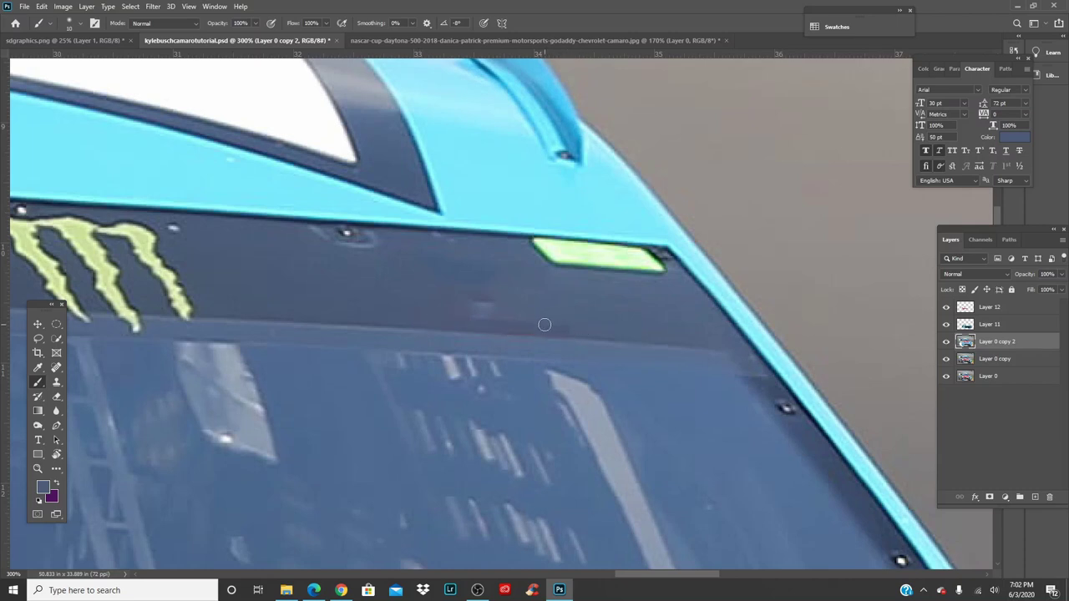
Step: Blend the discolored patch on the banner below the green sticker into the surrounding dark blue with a larger 30 px brush
{"action": "key", "text": "bracketright"}
{"action": "key", "text": "bracketright"}
{"action": "key", "text": "bracketright"}
{"action": "key", "text": "bracketright"}
{"action": "left_click_drag", "start_coordinate": [444, 304], "coordinate": [595, 317]}
{"action": "right_click", "coordinate": [559, 340]}
{"action": "left_click_drag", "start_coordinate": [629, 392], "coordinate": [752, 391]}
{"action": "left_click", "coordinate": [424, 298]}
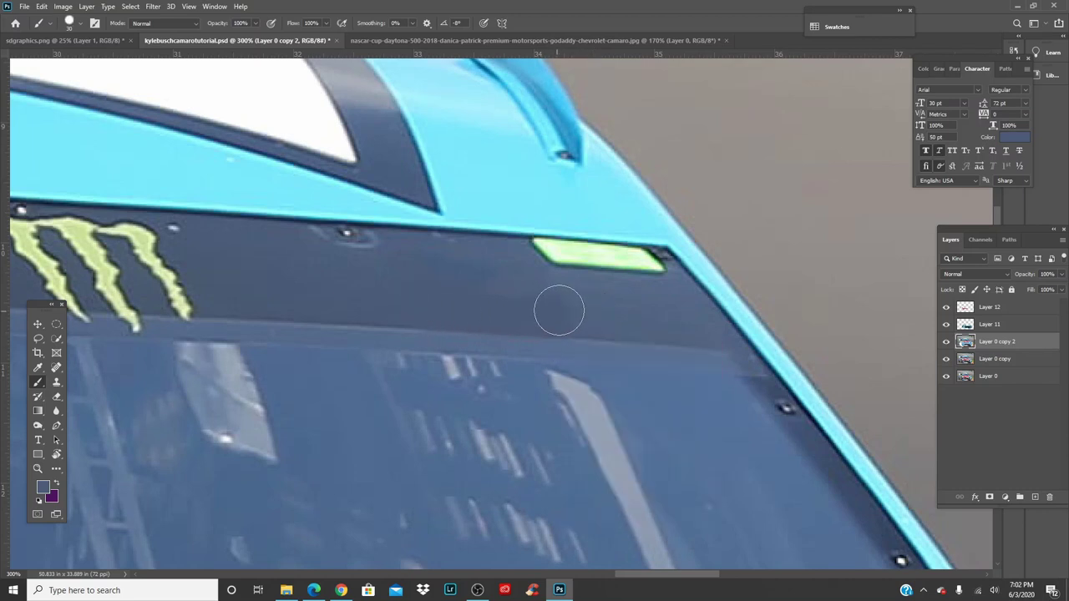
{"action": "left_click_drag", "start_coordinate": [559, 311], "coordinate": [572, 305]}
{"action": "key", "text": "ctrl+z"}
Step: Save the document and open the race car number 18 clipart PNG from the easystore (E:) drive
{"action": "key", "text": "ctrl+0"}
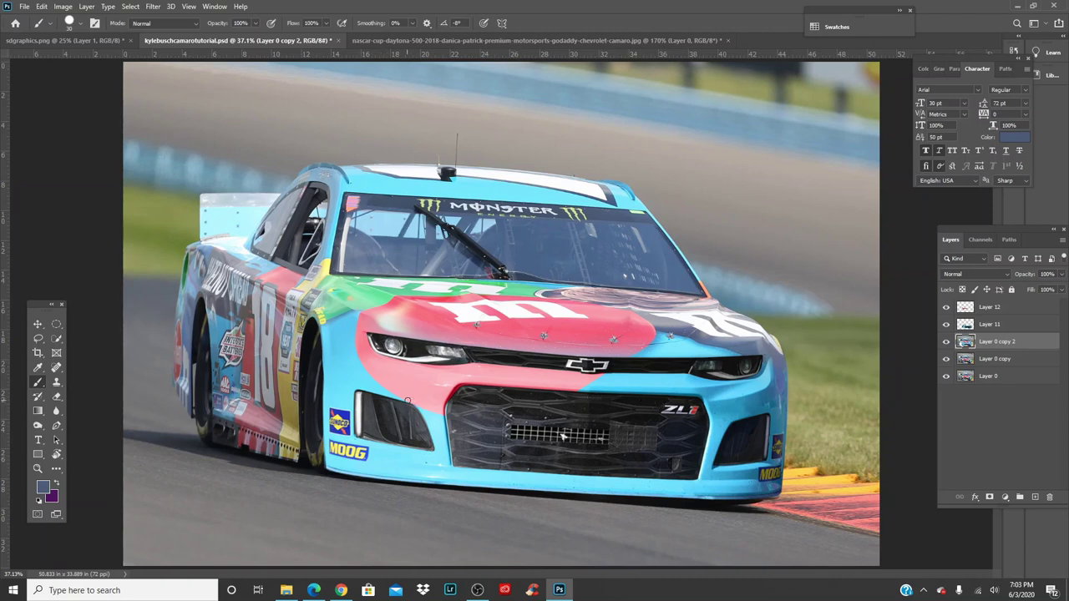
{"action": "key", "text": "ctrl+s"}
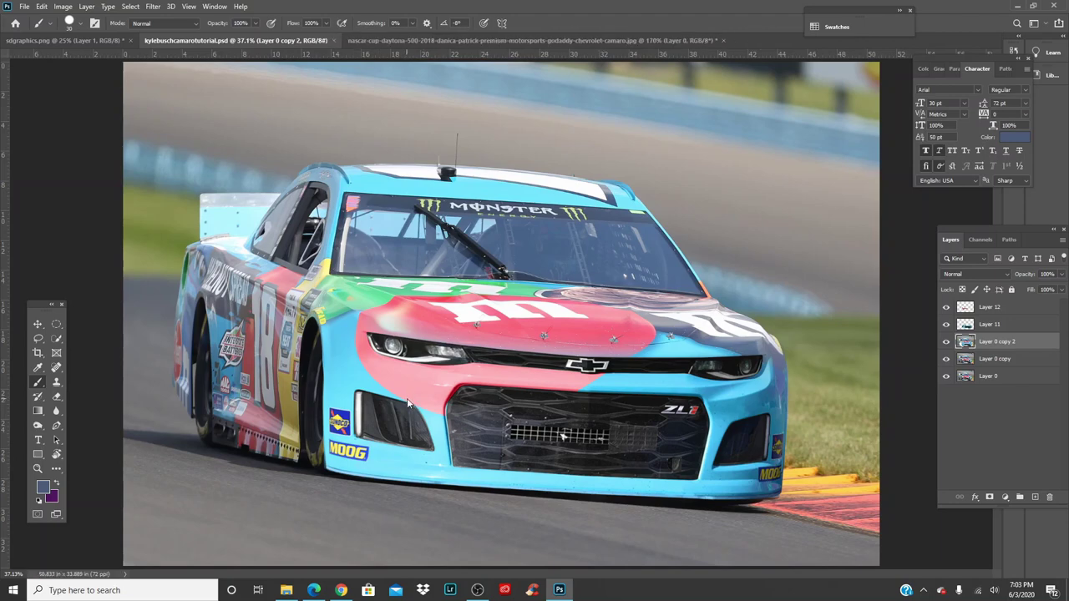
{"action": "key", "text": "ctrl+o"}
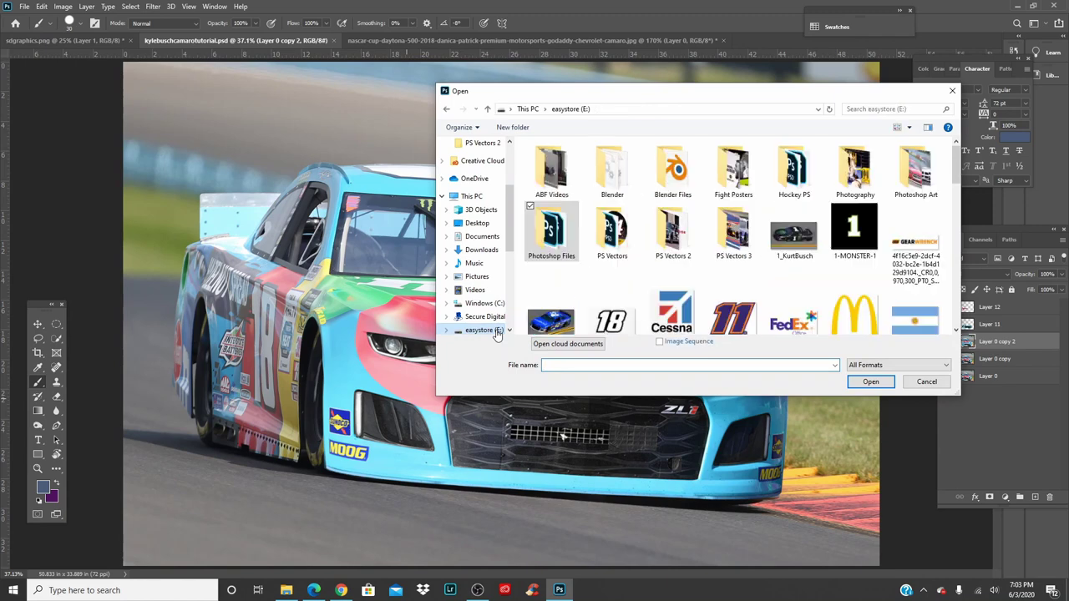
{"action": "double_click", "coordinate": [612, 322]}
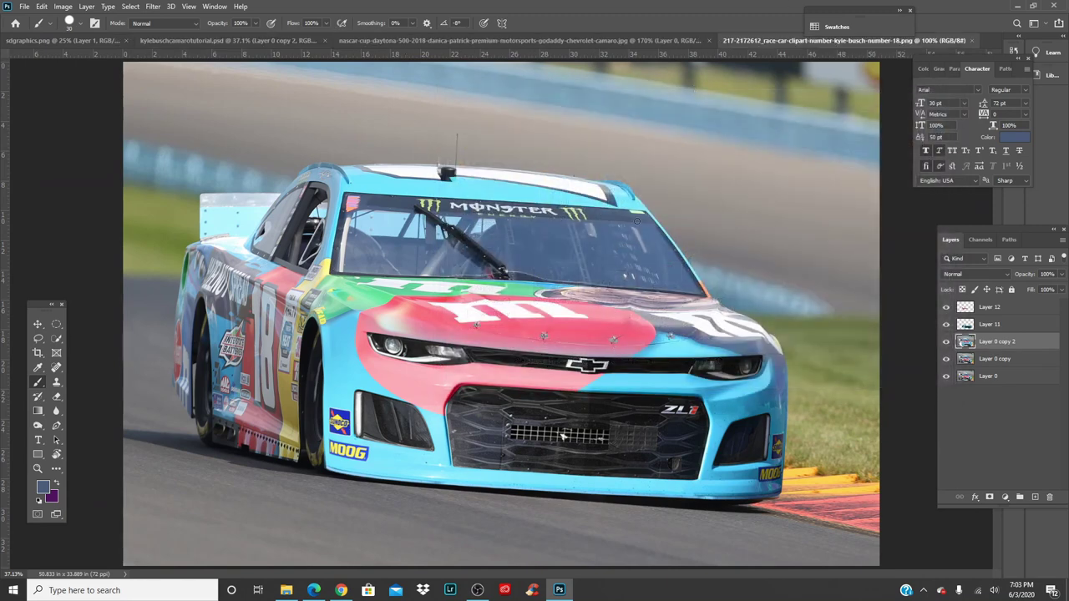
Step: Unlock the number 18 clipart's background layer and delete the off-white area around the number with the Magic Wand
{"action": "key", "text": "w"}
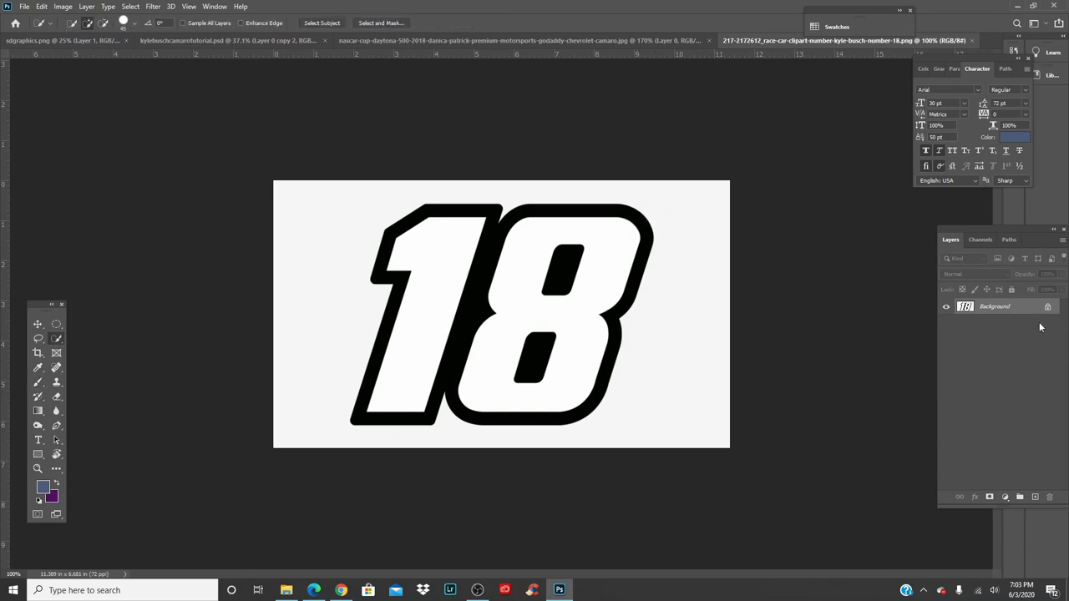
{"action": "left_click", "coordinate": [1047, 307]}
{"action": "right_click", "coordinate": [57, 340]}
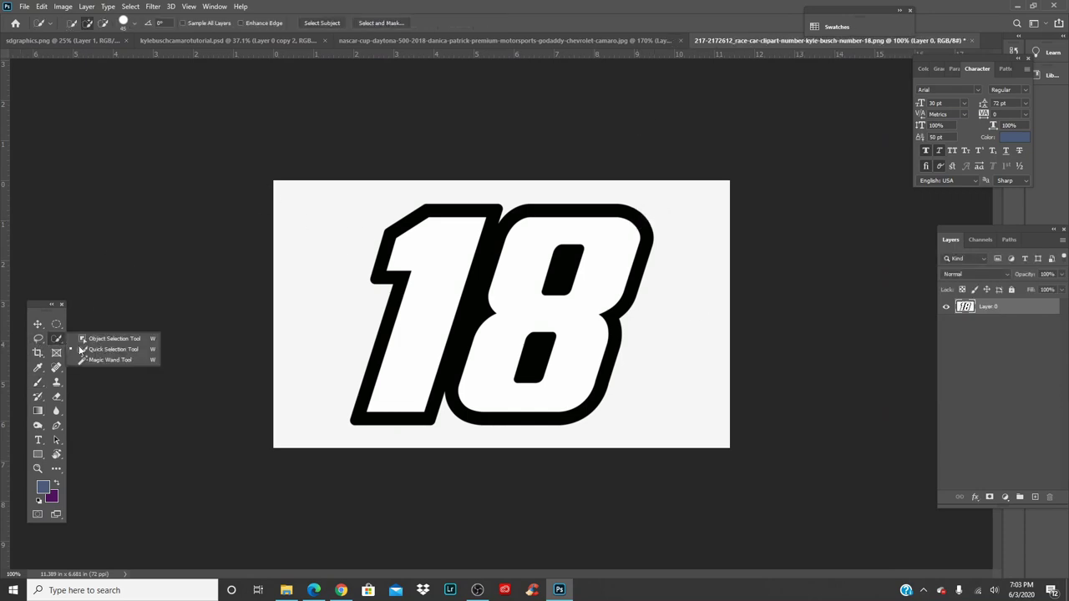
{"action": "left_click", "coordinate": [109, 360]}
{"action": "left_click", "coordinate": [330, 331]}
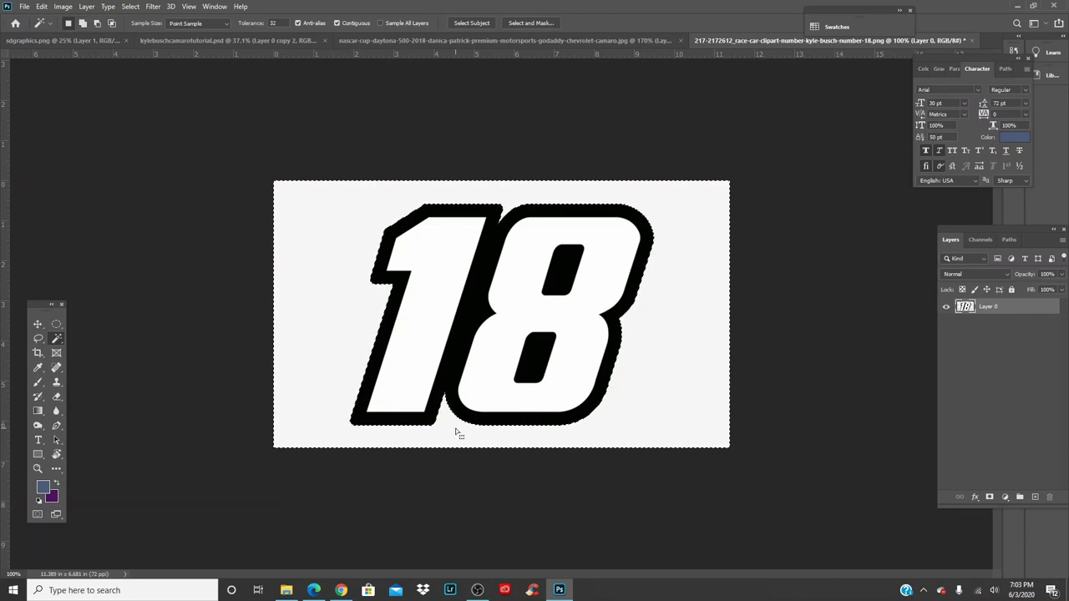
{"action": "key", "text": "Delete"}
{"action": "key", "text": "ctrl+s"}
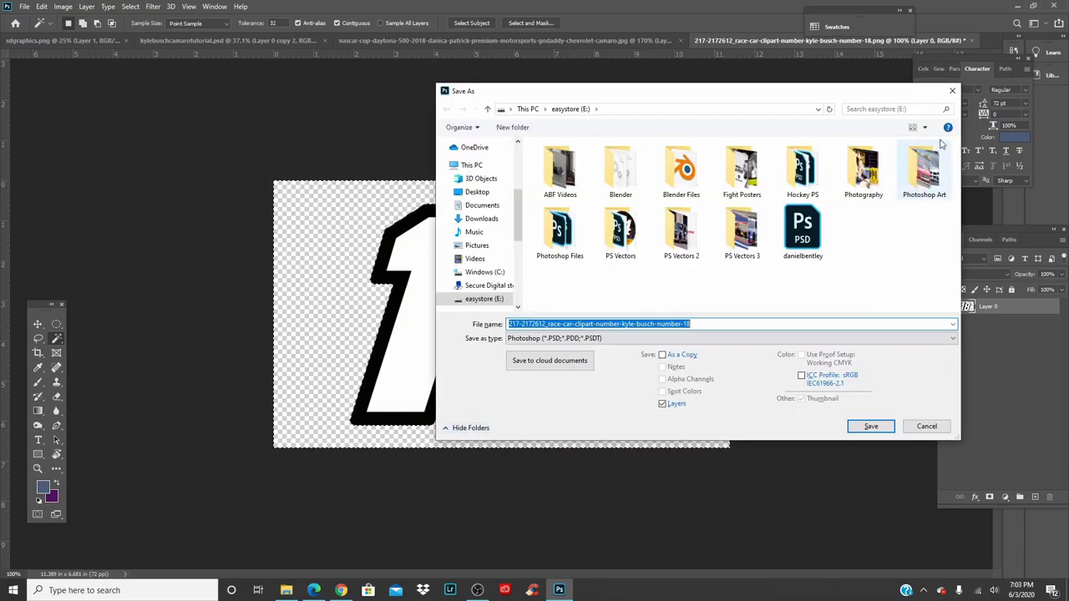
{"action": "left_click", "coordinate": [952, 92]}
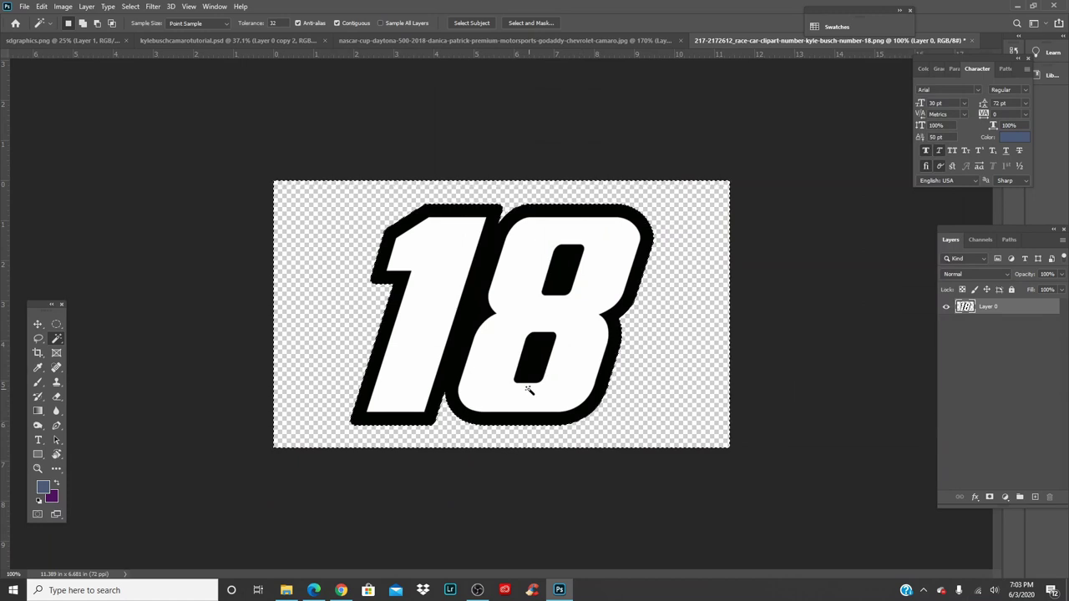
{"action": "key", "text": "ctrl+d"}
Step: Bring the cut-out 18 into kylebuschcamarotutorial.psd and place its layer at the top of the layer stack
{"action": "key", "text": "v"}
{"action": "left_click_drag", "start_coordinate": [559, 342], "coordinate": [272, 481]}
{"action": "left_click_drag", "start_coordinate": [997, 338], "coordinate": [993, 309]}
Step: Hide Layer 0 copy 2 and Layer 11 to expose the original 18 decal, comparing its spot with the Camaro nose
{"action": "left_click", "coordinate": [946, 359]}
{"action": "left_click", "coordinate": [947, 343]}
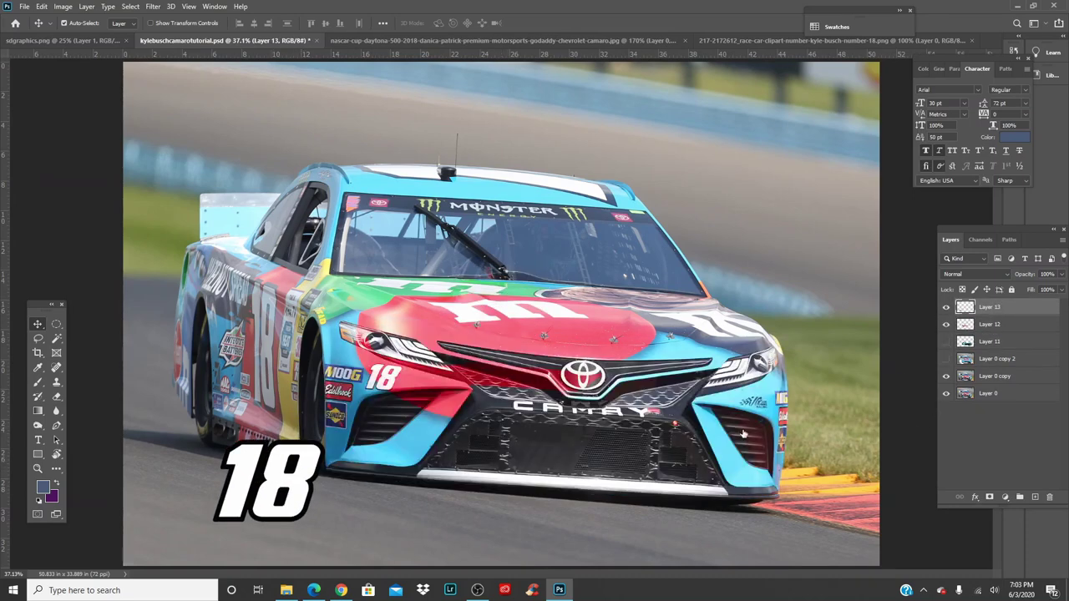
{"action": "key", "text": "ctrl+plus"}
{"action": "key", "text": "ctrl+plus"}
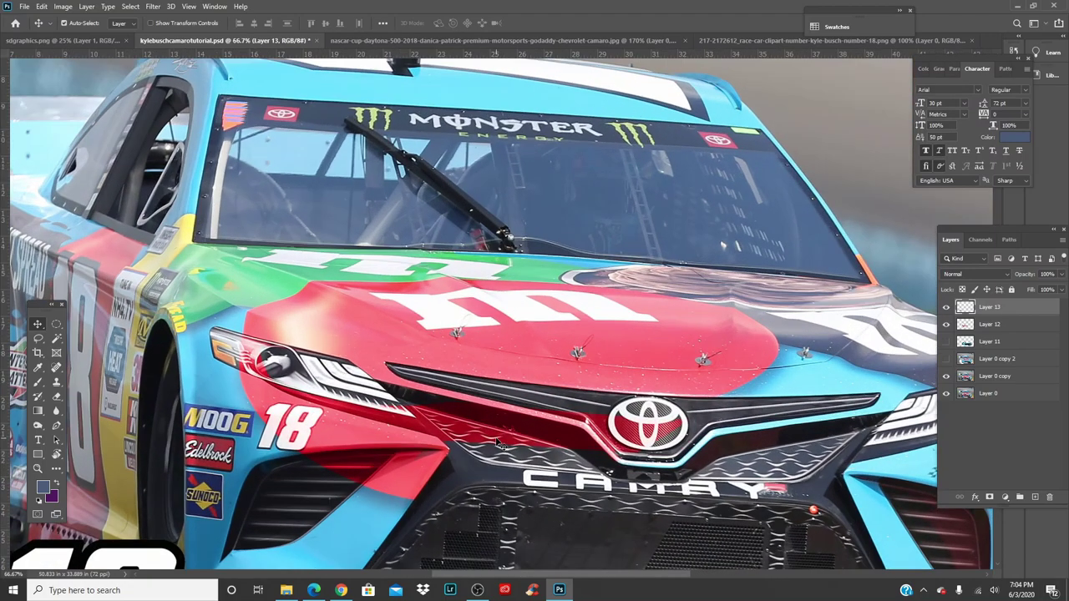
{"action": "left_click_drag", "start_coordinate": [472, 421], "coordinate": [639, 330]}
{"action": "left_click", "coordinate": [947, 342]}
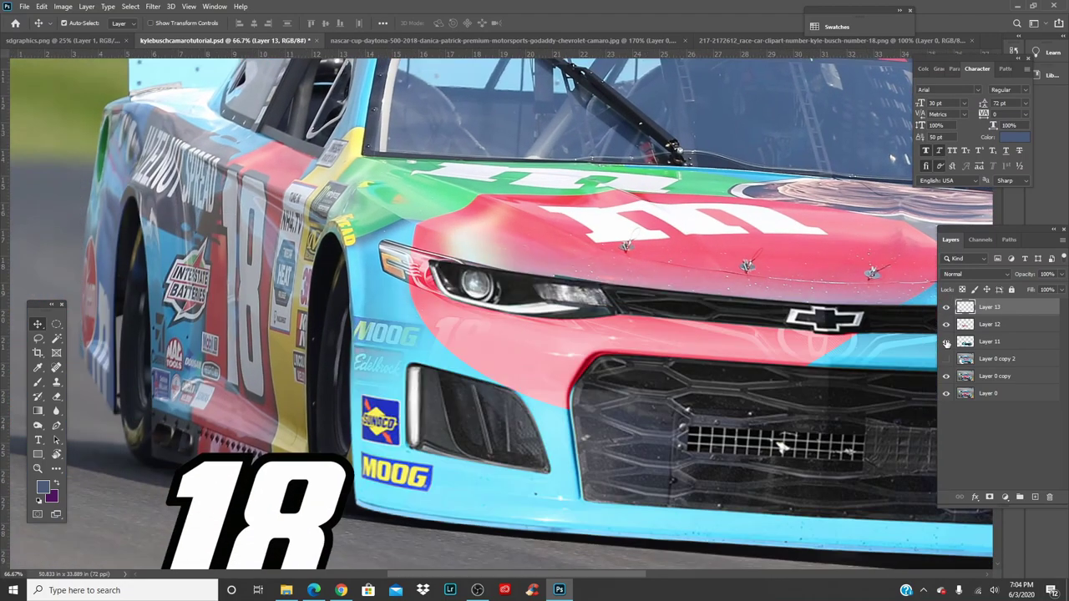
{"action": "left_click", "coordinate": [946, 341]}
{"action": "left_click", "coordinate": [947, 342]}
{"action": "left_click", "coordinate": [947, 341]}
Step: Move the new 18 over the original headlight decal, scaling it to about 28.17% and rotating it about 6.65°
{"action": "left_click_drag", "start_coordinate": [335, 493], "coordinate": [415, 284]}
{"action": "key", "text": "ctrl+plus"}
{"action": "key", "text": "ctrl+t"}
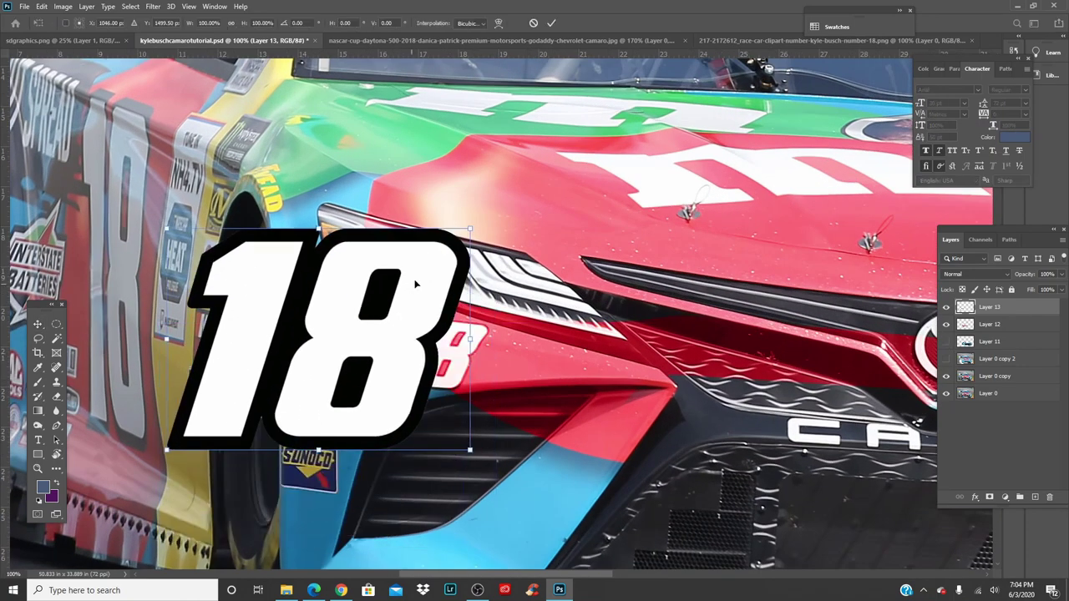
{"action": "left_click_drag", "start_coordinate": [517, 198], "coordinate": [314, 334]}
{"action": "left_click_drag", "start_coordinate": [274, 391], "coordinate": [499, 351]}
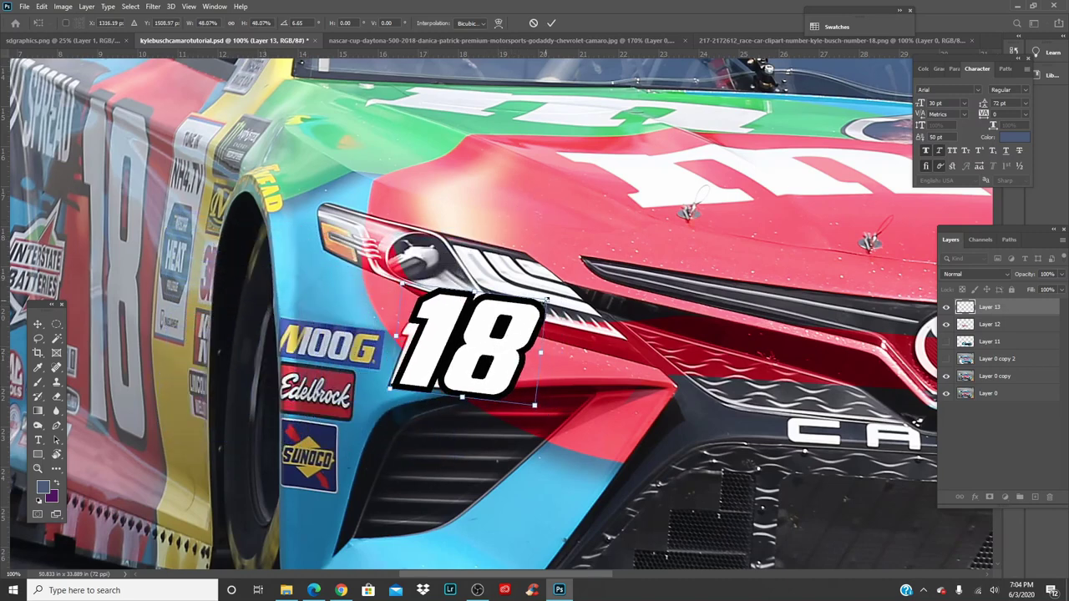
{"action": "left_click_drag", "start_coordinate": [548, 298], "coordinate": [452, 340]}
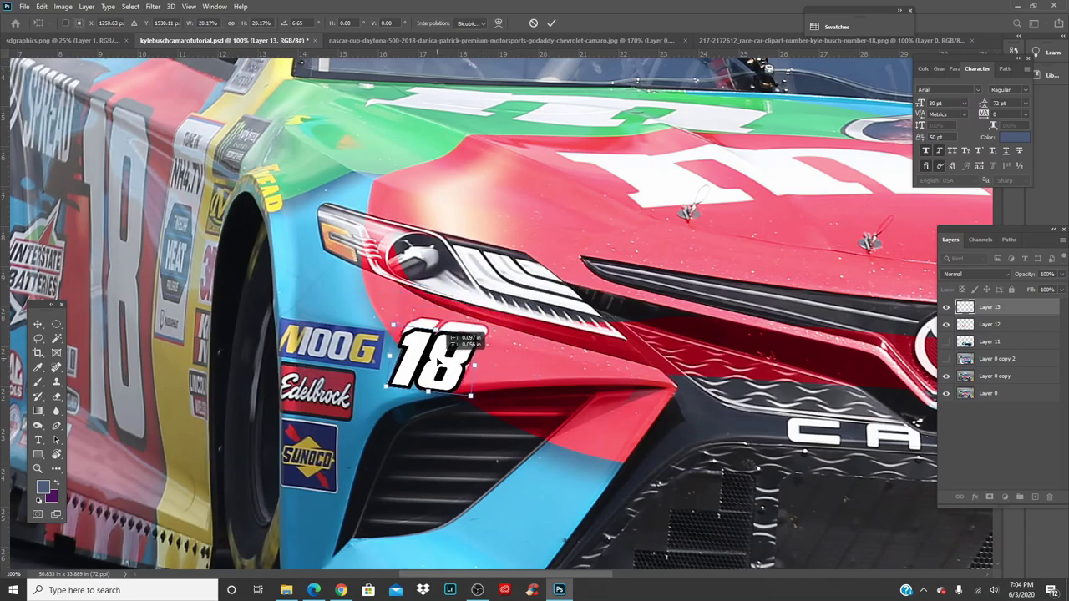
Step: Warp the new 18 so its corners and edges match the shape of the original decal below the headlight
{"action": "left_click", "coordinate": [499, 24]}
{"action": "left_click_drag", "start_coordinate": [423, 330], "coordinate": [485, 300]}
{"action": "key", "text": "ctrl+z"}
{"action": "key", "text": "ctrl+plus"}
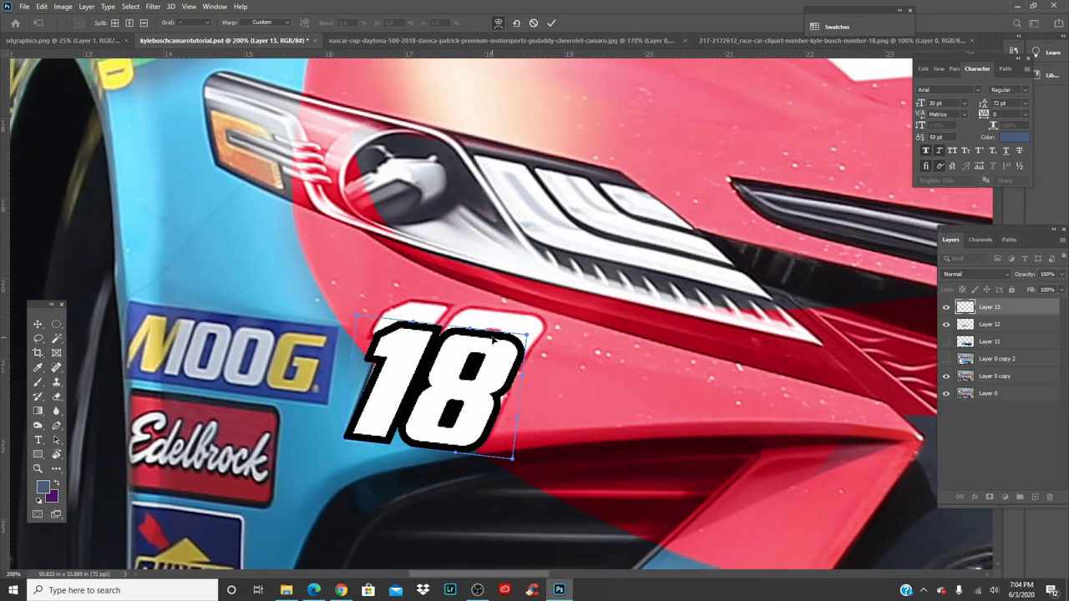
{"action": "left_click_drag", "start_coordinate": [493, 338], "coordinate": [535, 318]}
{"action": "left_click_drag", "start_coordinate": [458, 331], "coordinate": [402, 311]}
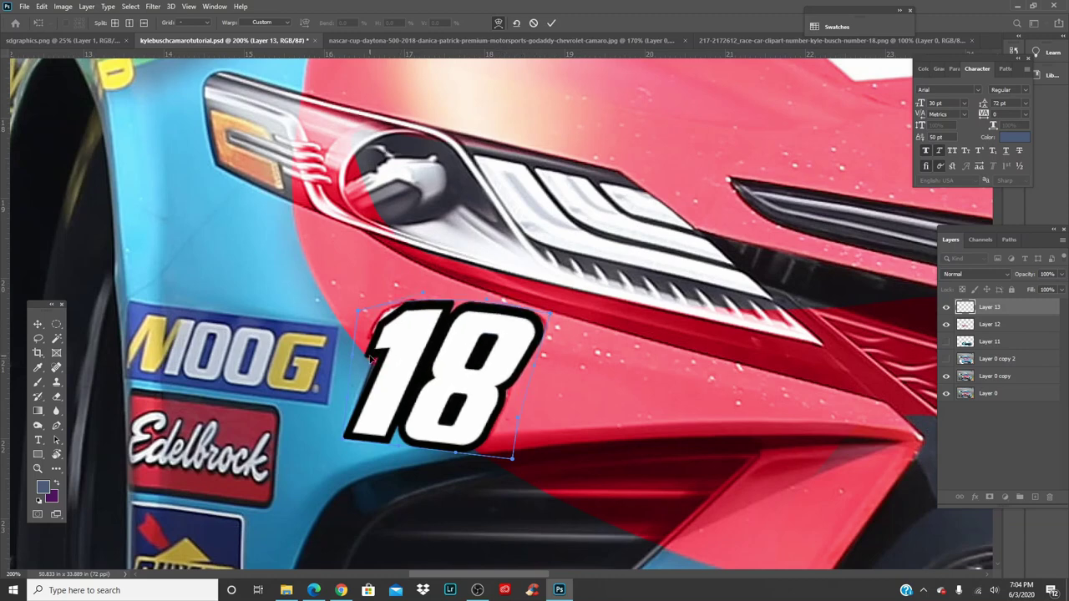
{"action": "left_click_drag", "start_coordinate": [371, 357], "coordinate": [371, 345]}
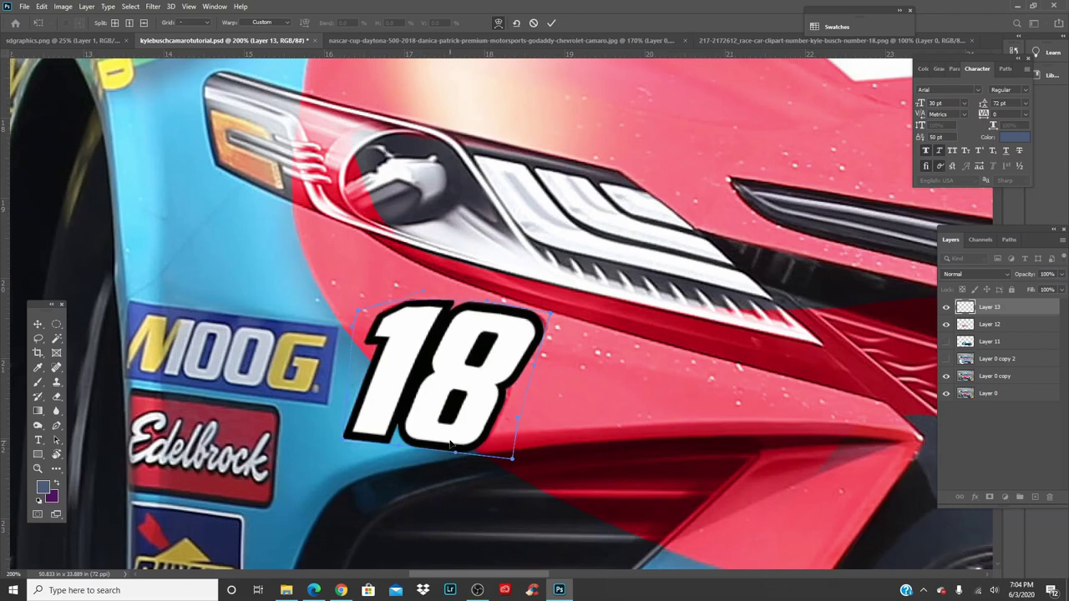
{"action": "left_click_drag", "start_coordinate": [503, 385], "coordinate": [508, 384]}
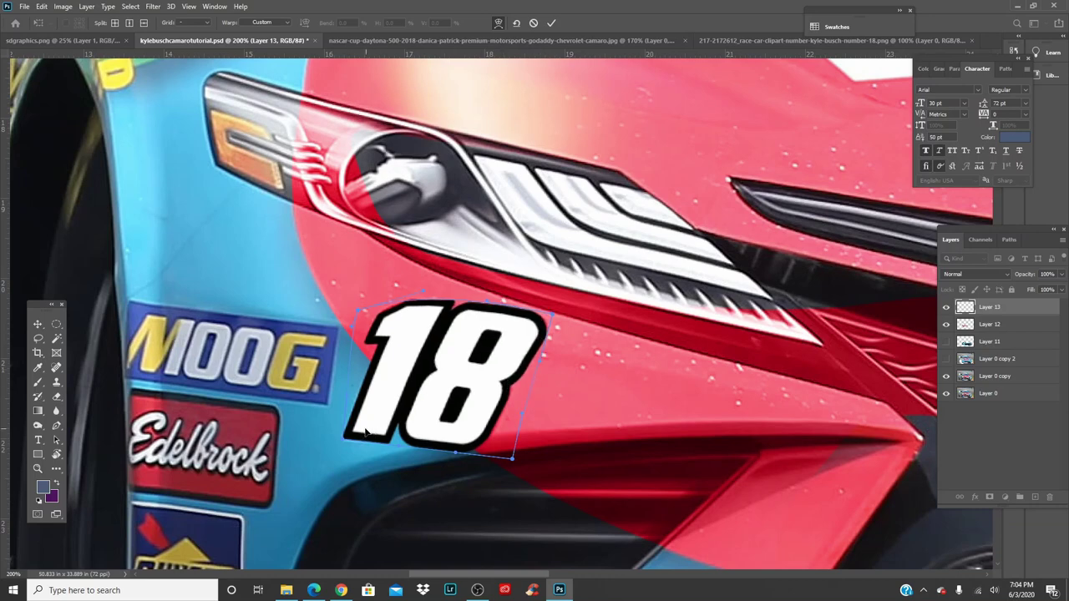
{"action": "left_click", "coordinate": [552, 23]}
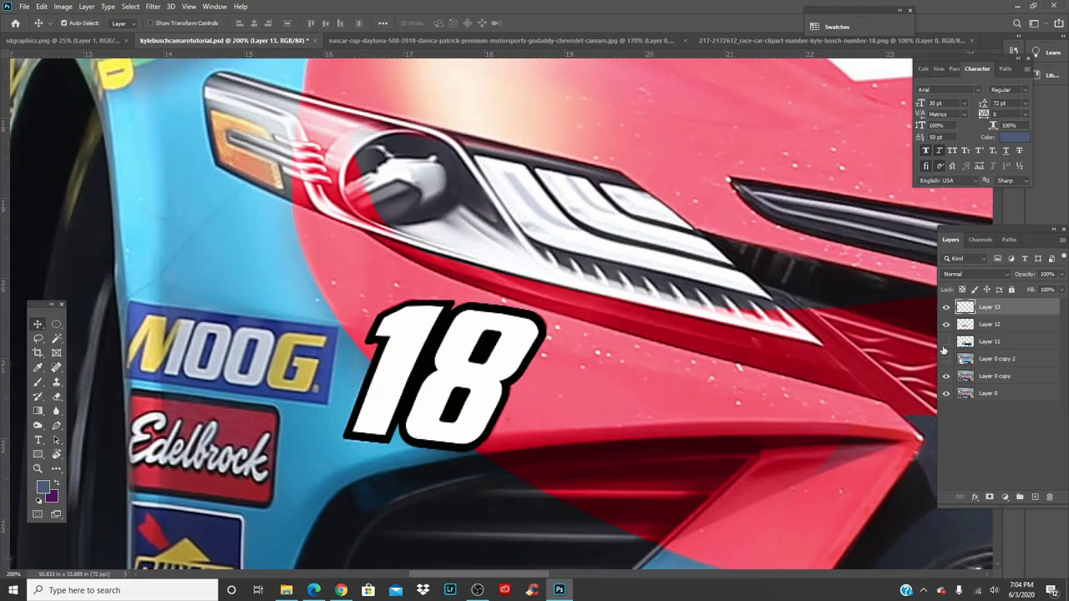
Step: Show Layer 11 and Layer 0 copy 2 again to check the 18 on the whole Camaro front end
{"action": "left_click", "coordinate": [946, 358]}
{"action": "key", "text": "ctrl+0"}
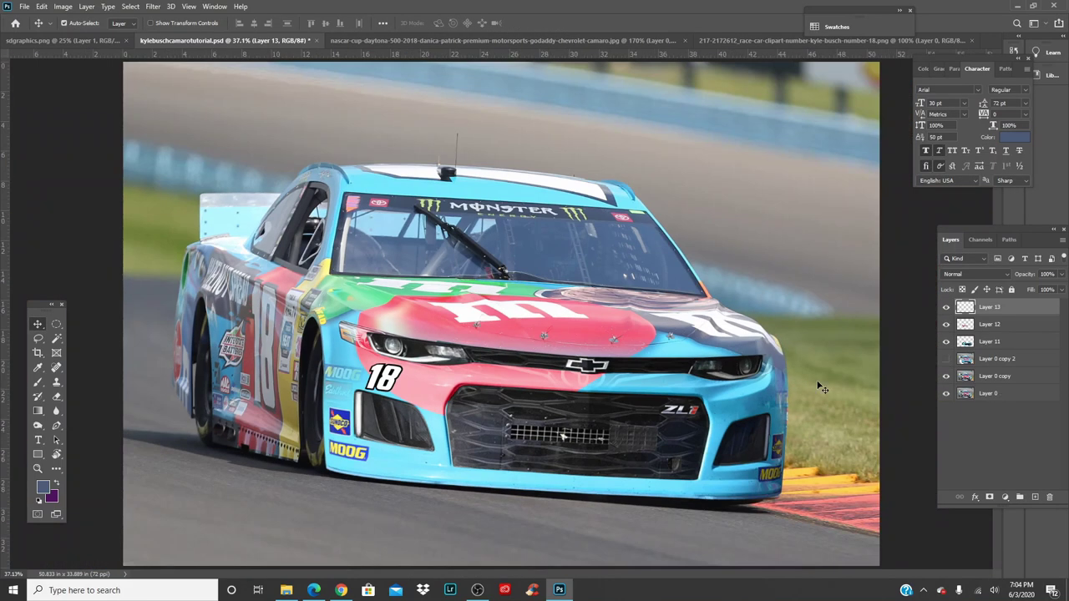
{"action": "left_click", "coordinate": [947, 358]}
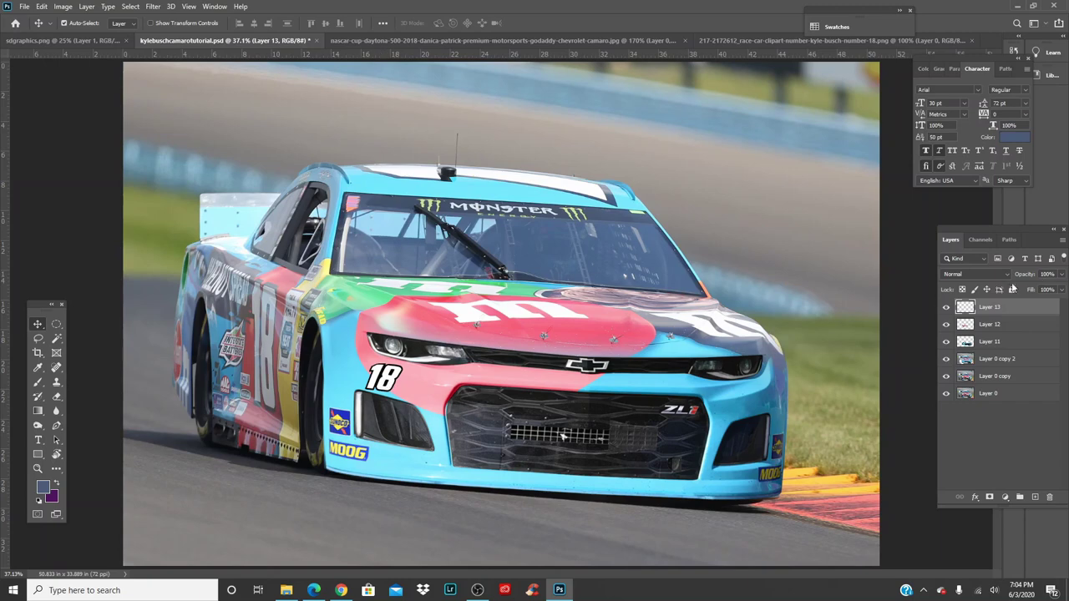
Step: Darken the 18 on Layer 13 with a Hue/Saturation adjustment, setting Lightness to -7
{"action": "left_click", "coordinate": [63, 6]}
{"action": "mouse_move", "coordinate": [84, 39]}
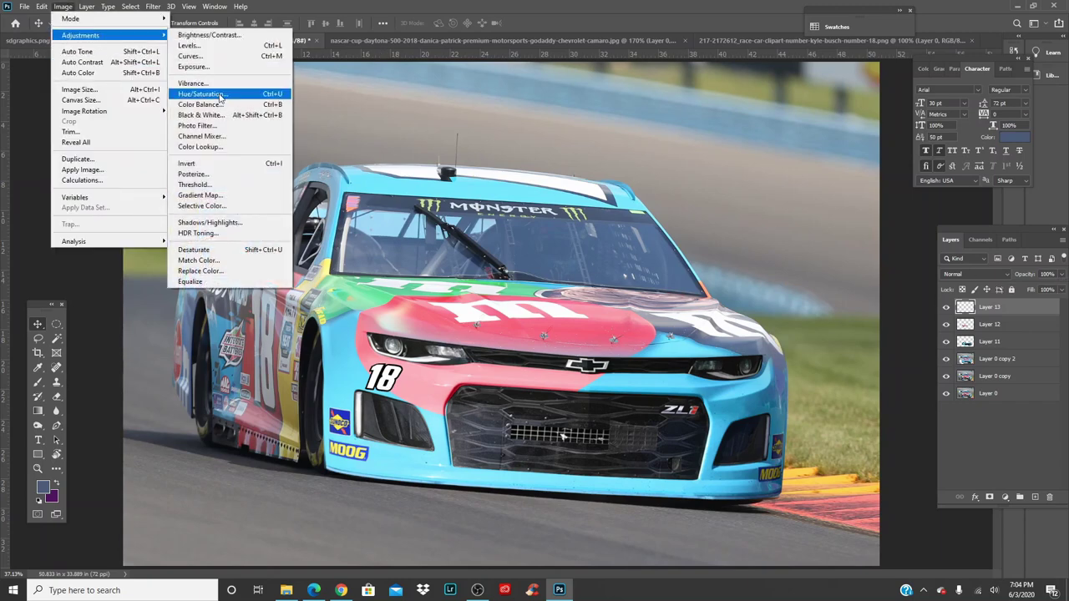
{"action": "left_click", "coordinate": [222, 97]}
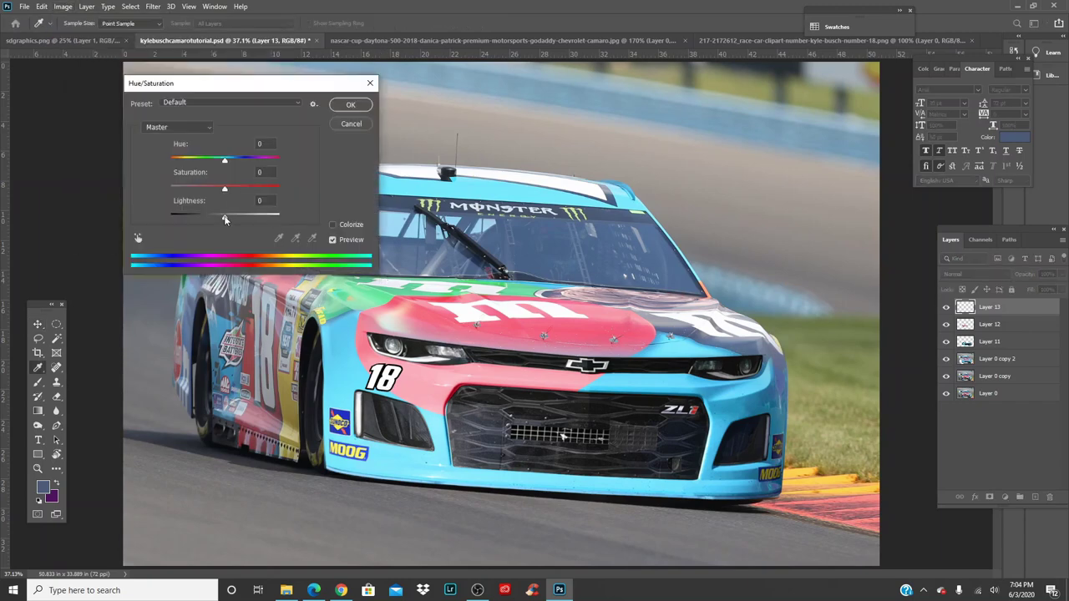
{"action": "left_click_drag", "start_coordinate": [226, 219], "coordinate": [222, 219]}
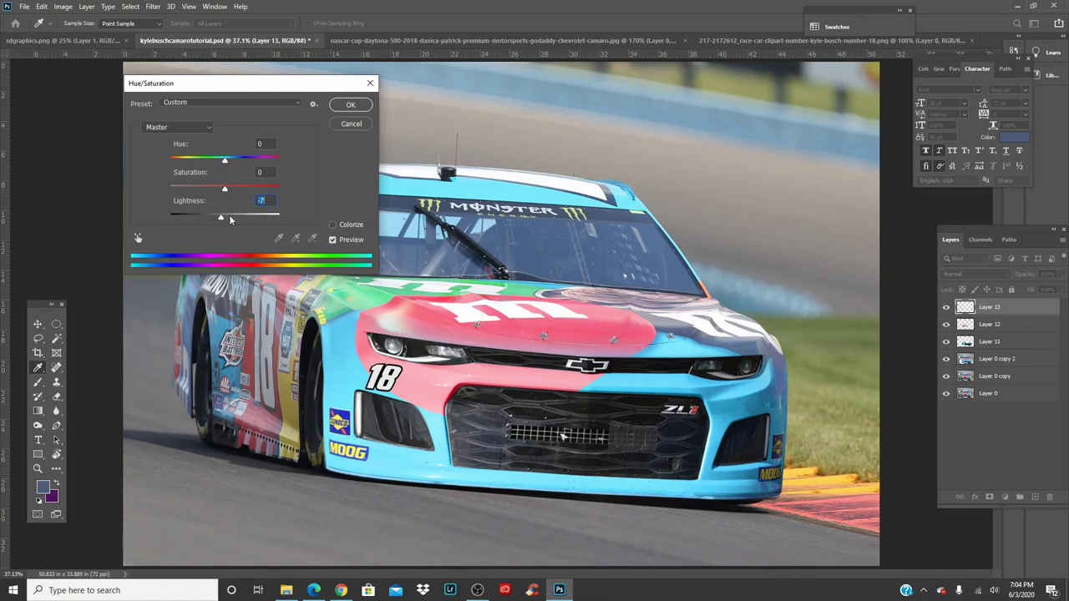
{"action": "left_click", "coordinate": [350, 105]}
Step: Try other blend modes and a reduced opacity on Layer 13, leaving it at Normal and 100%
{"action": "key", "text": "v"}
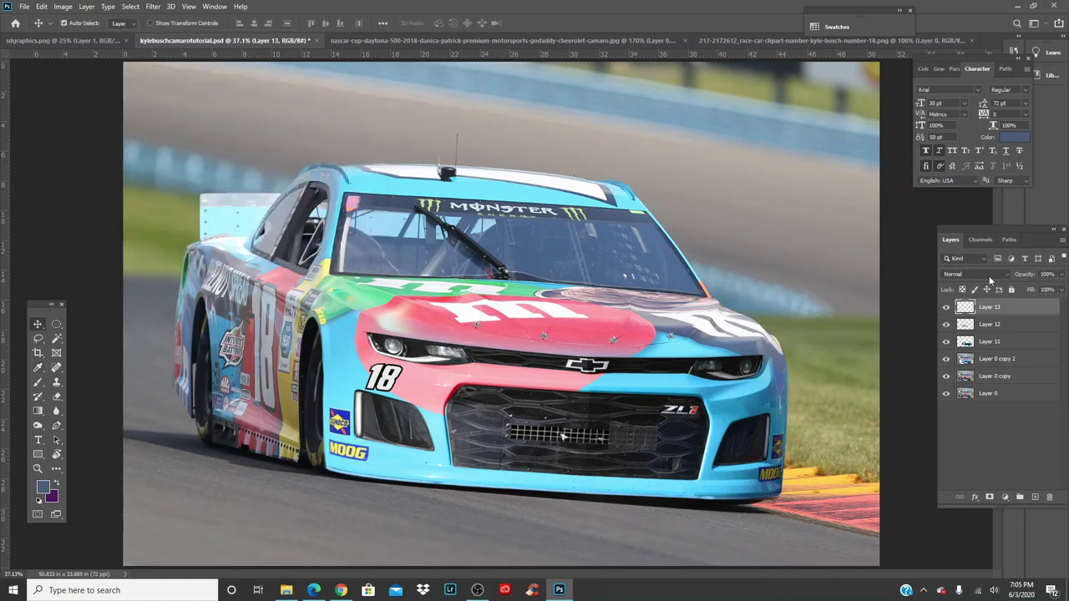
{"action": "left_click", "coordinate": [976, 274]}
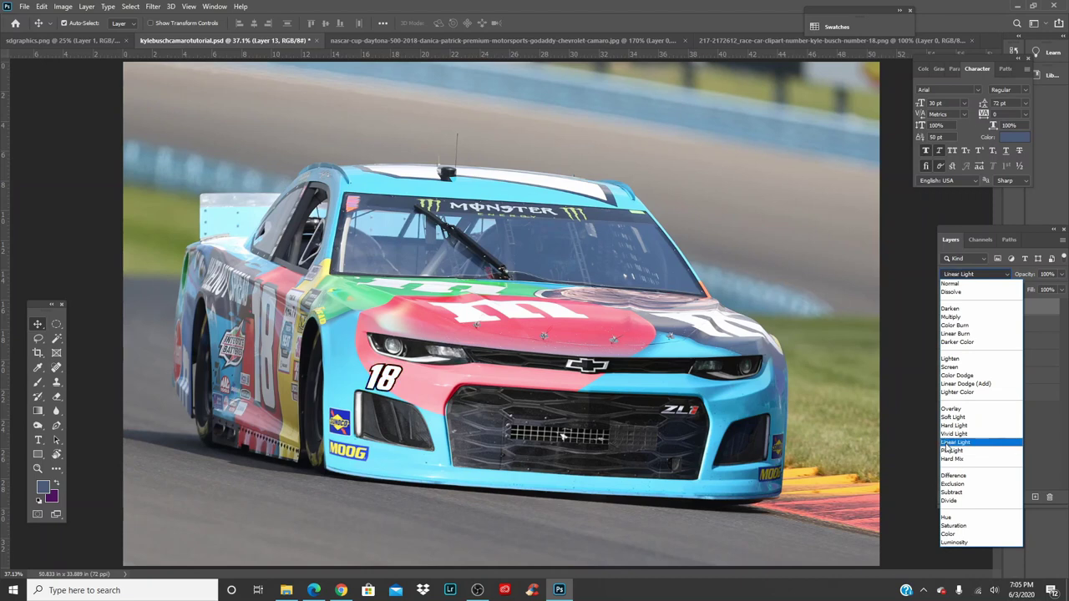
{"action": "left_click", "coordinate": [806, 380]}
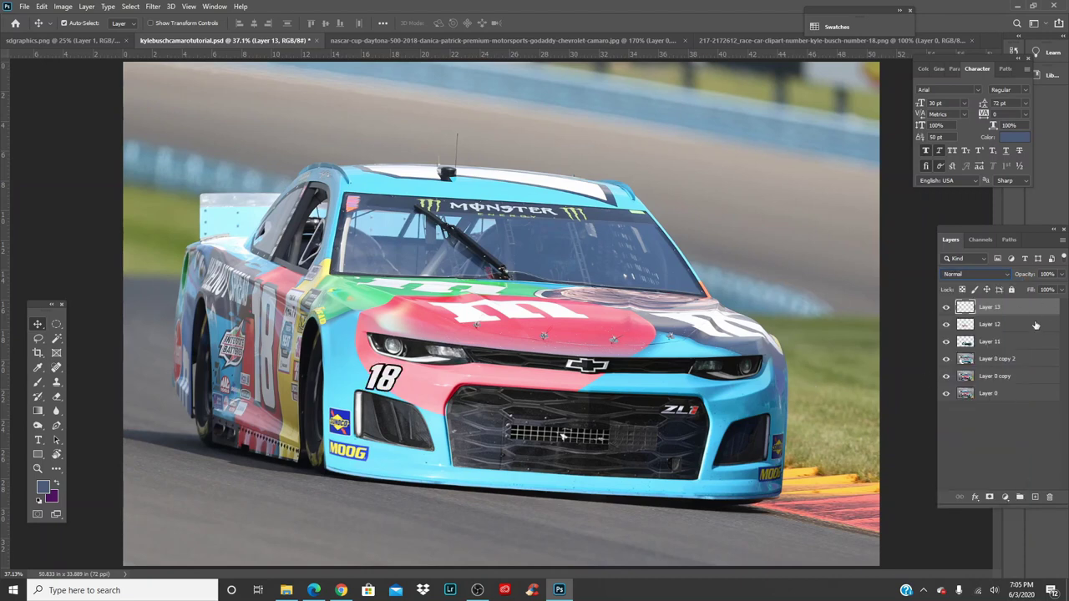
{"action": "left_click", "coordinate": [1061, 274]}
{"action": "left_click", "coordinate": [1050, 289]}
{"action": "left_click", "coordinate": [1057, 289]}
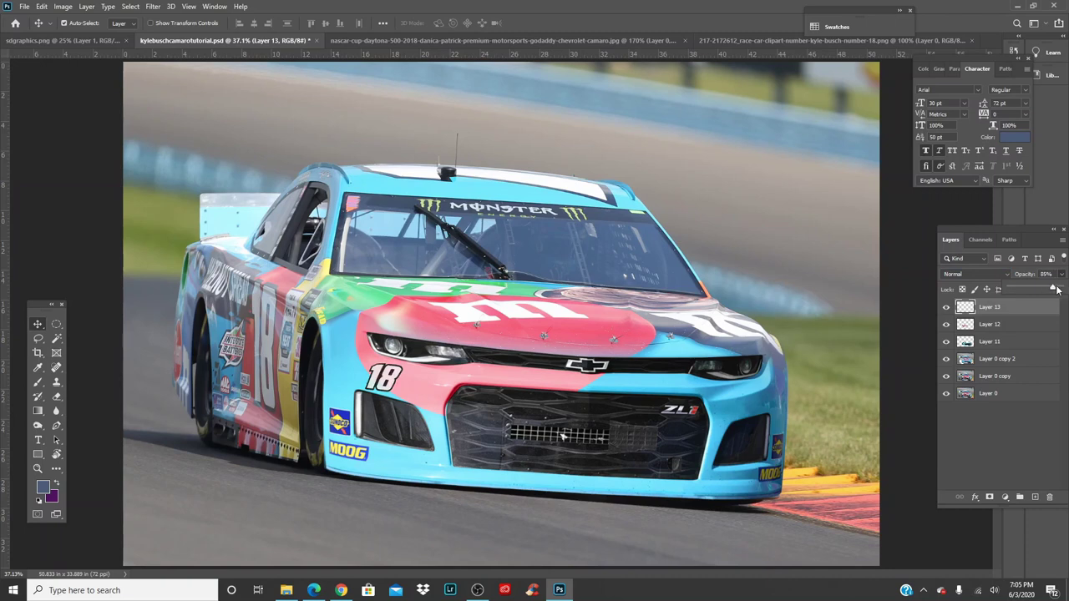
{"action": "left_click_drag", "start_coordinate": [1057, 289], "coordinate": [1065, 289]}
Step: Try different Lightness values for the 18 on Layer 13 in another Hue/Saturation adjustment
{"action": "left_click", "coordinate": [377, 380]}
{"action": "left_click", "coordinate": [63, 5]}
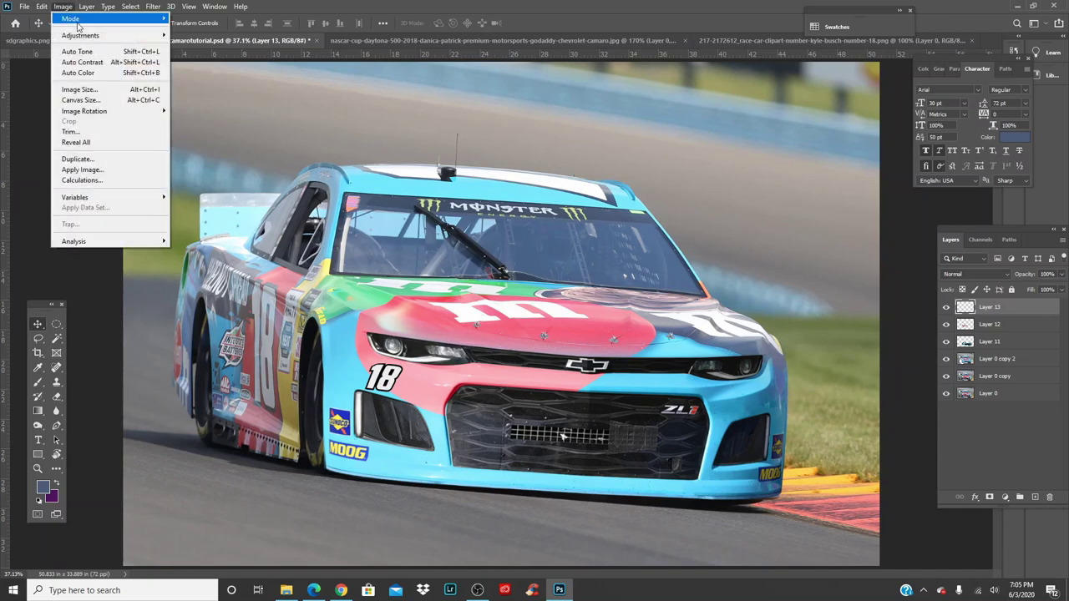
{"action": "mouse_move", "coordinate": [102, 36]}
{"action": "left_click", "coordinate": [203, 93]}
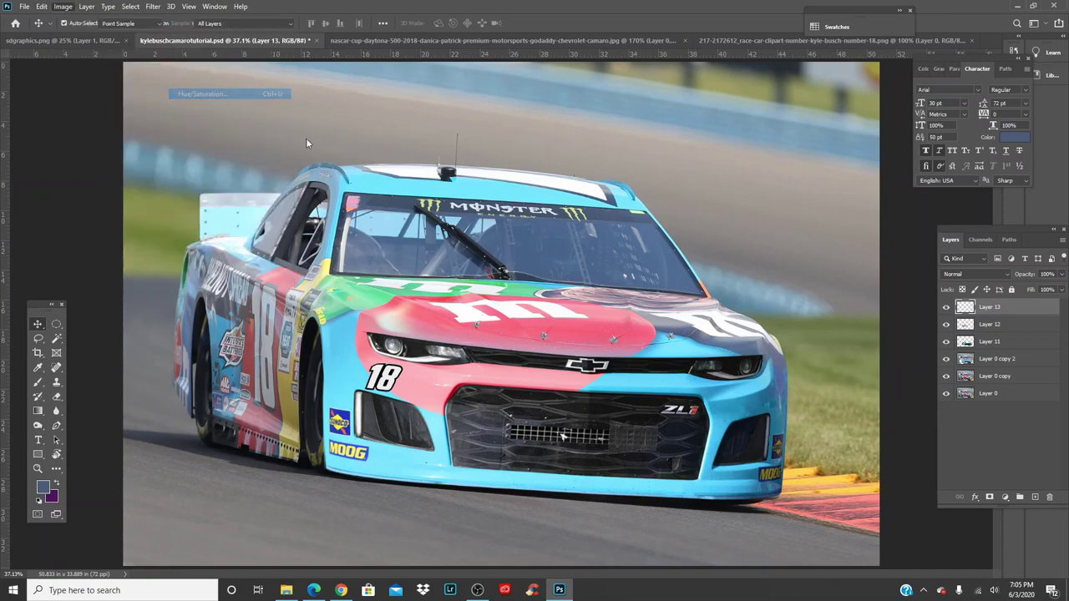
{"action": "left_click_drag", "start_coordinate": [228, 217], "coordinate": [259, 222]}
{"action": "key", "text": "ctrl+z"}
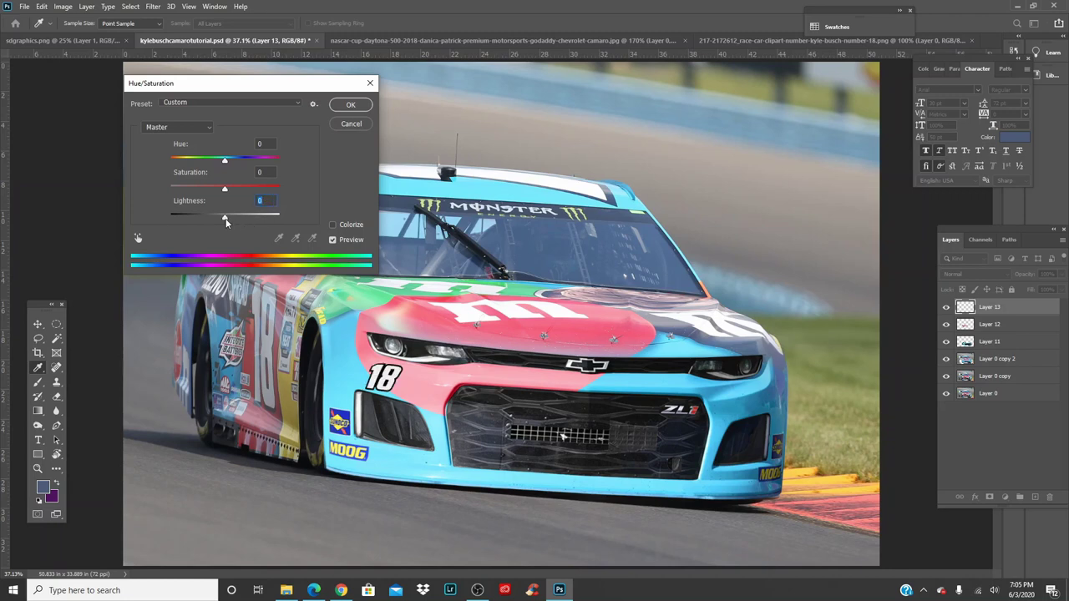
{"action": "left_click", "coordinate": [351, 105]}
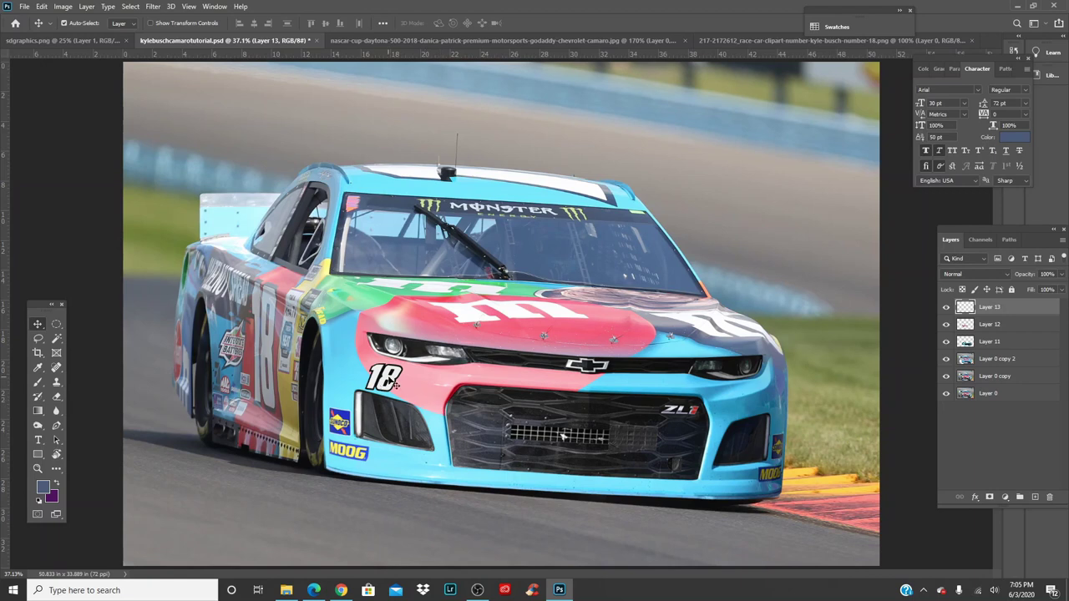
Step: Scale the 18 on Layer 13 down slightly so it sits smaller below the headlight
{"action": "key", "text": "ctrl+t"}
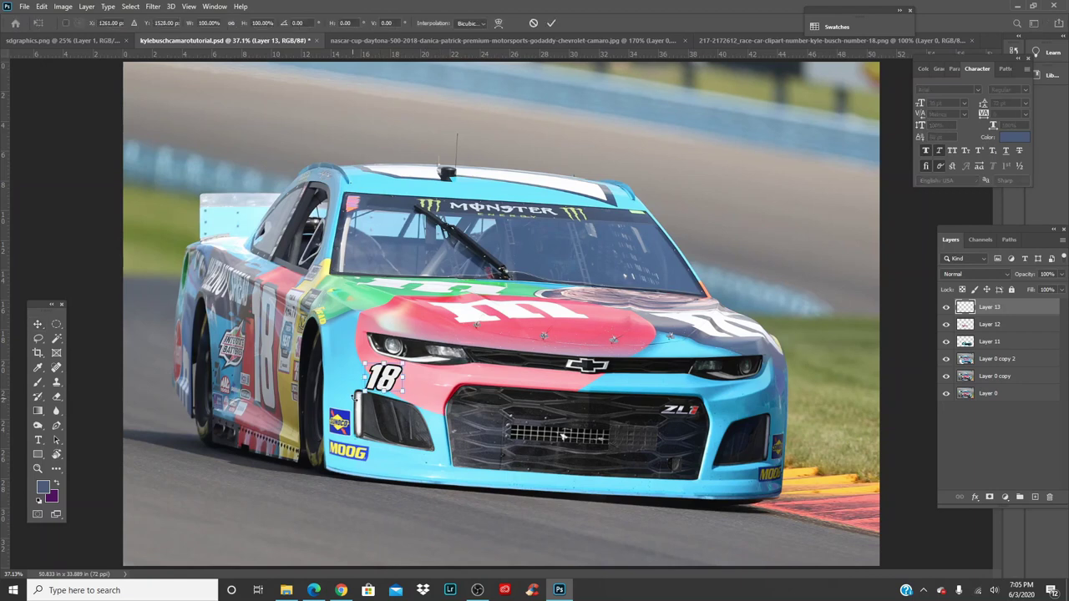
{"action": "left_click_drag", "start_coordinate": [402, 393], "coordinate": [398, 388]}
{"action": "left_click", "coordinate": [551, 23]}
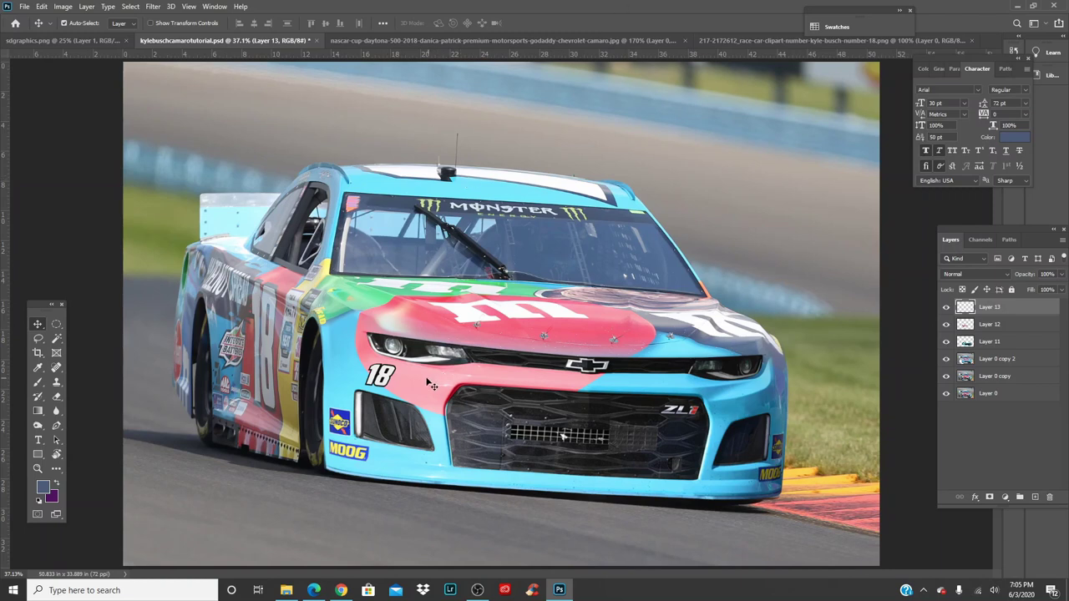
Step: Try stacking two duplicates of Layer 12 below the 18 and undo both
{"action": "key", "text": "alt+bracketleft"}
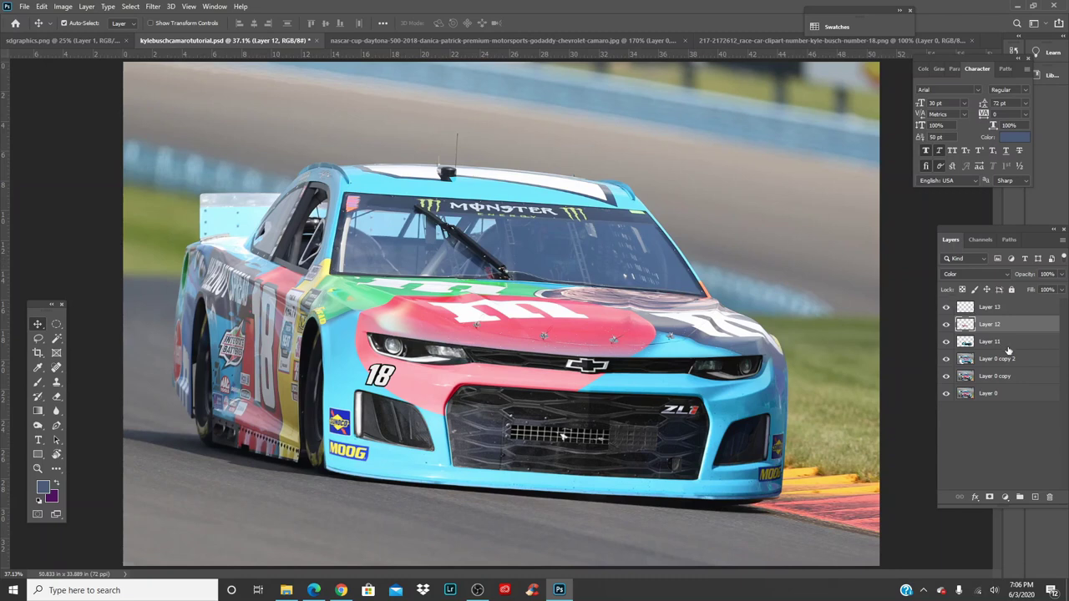
{"action": "key", "text": "ctrl+j"}
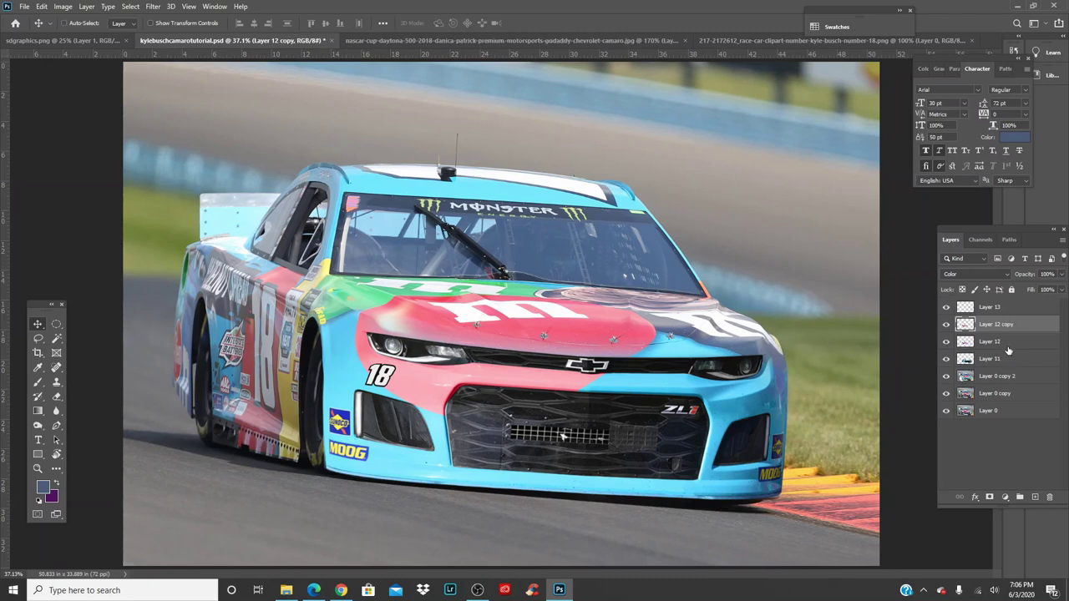
{"action": "key", "text": "ctrl+j"}
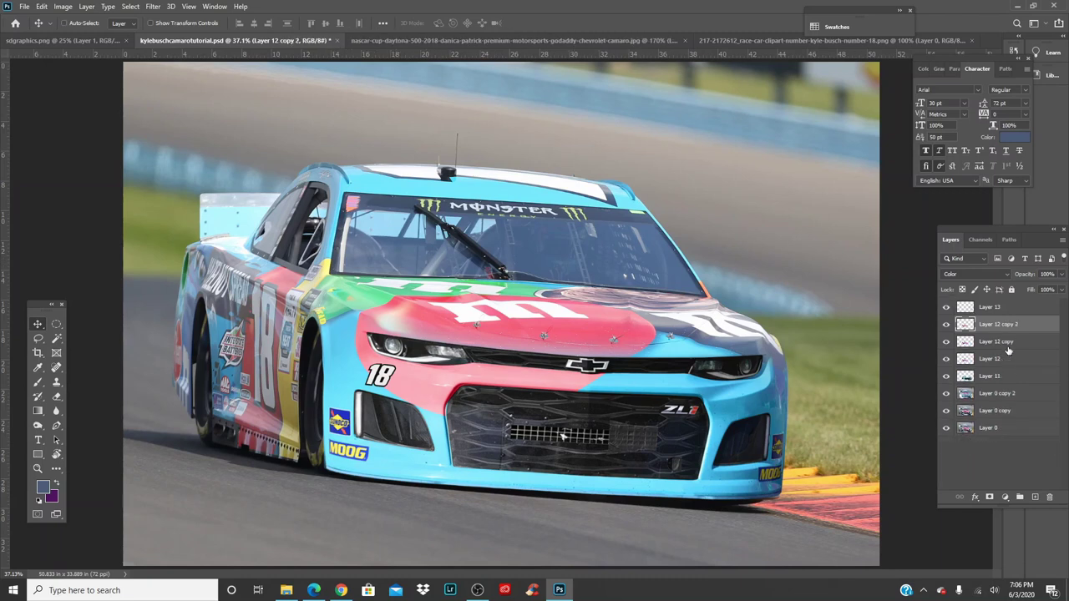
{"action": "key", "text": "ctrl+z"}
{"action": "key", "text": "ctrl+z"}
{"action": "key", "text": "ctrl+z"}
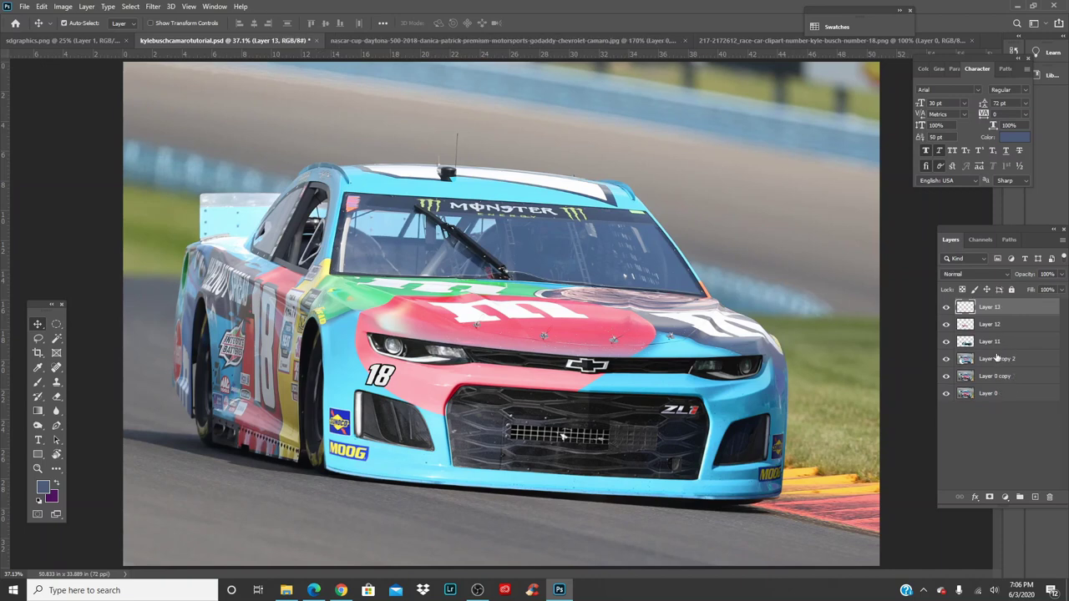
Step: Hide and show Layer 13 to compare the front end with and without the 18
{"action": "left_click", "coordinate": [996, 326]}
{"action": "left_click", "coordinate": [946, 308]}
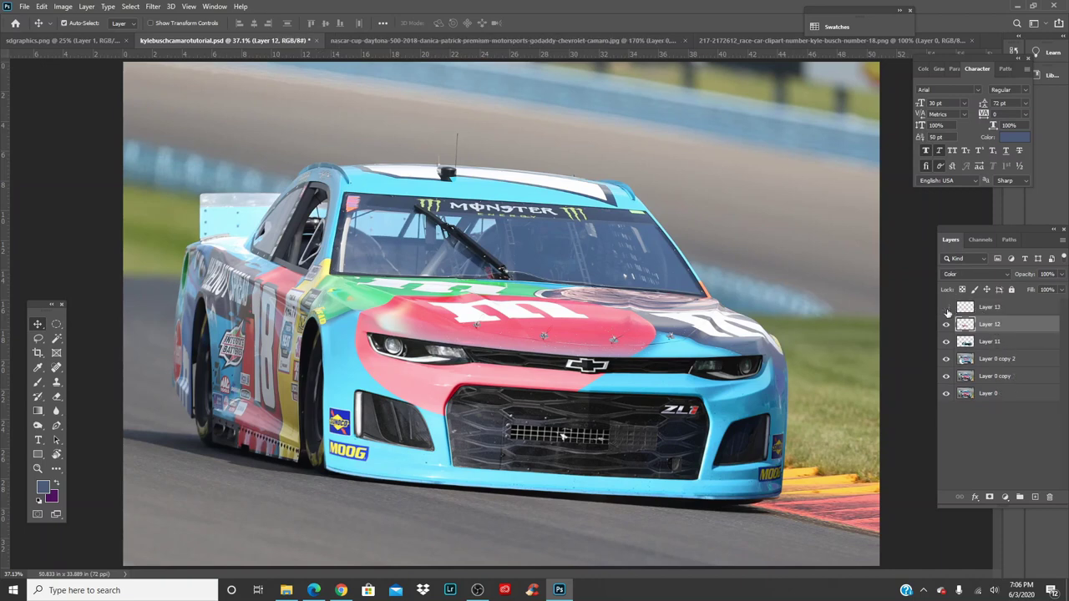
{"action": "left_click", "coordinate": [946, 308]}
{"action": "left_click", "coordinate": [1000, 313]}
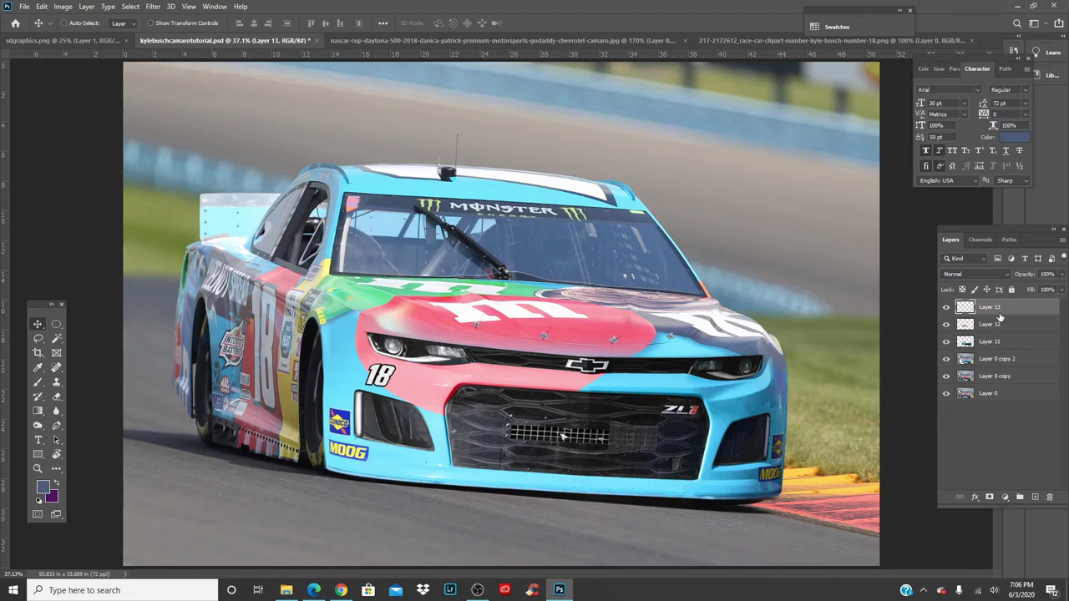
Step: Try Hue, Saturation and Lightness changes on Layer 12's red bumper color, including Hue -21 and Saturation +41
{"action": "left_click", "coordinate": [404, 381], "text": "ctrl"}
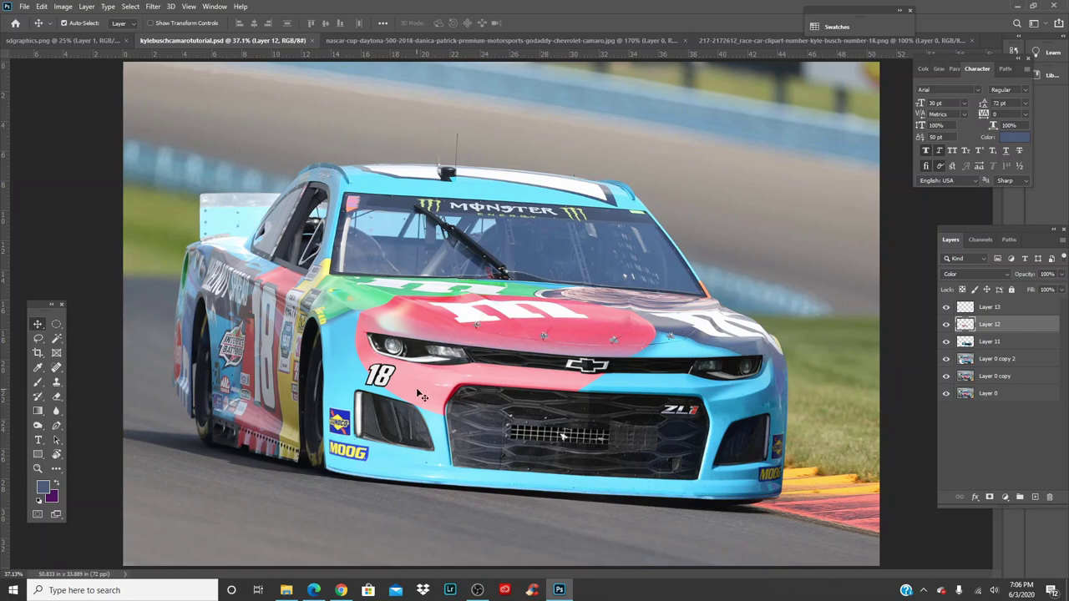
{"action": "left_click", "coordinate": [63, 6]}
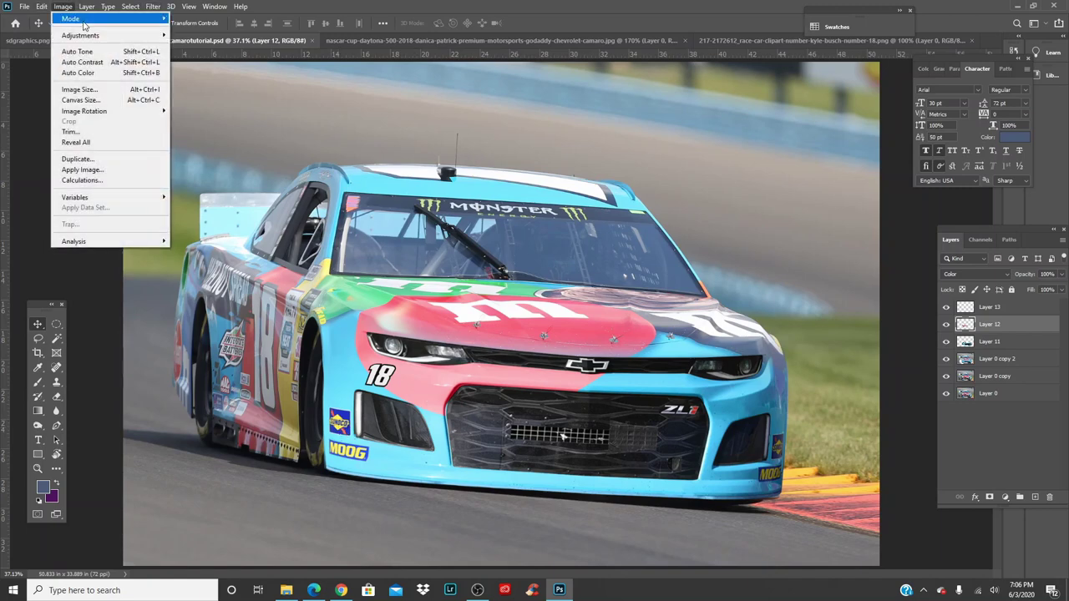
{"action": "mouse_move", "coordinate": [105, 38]}
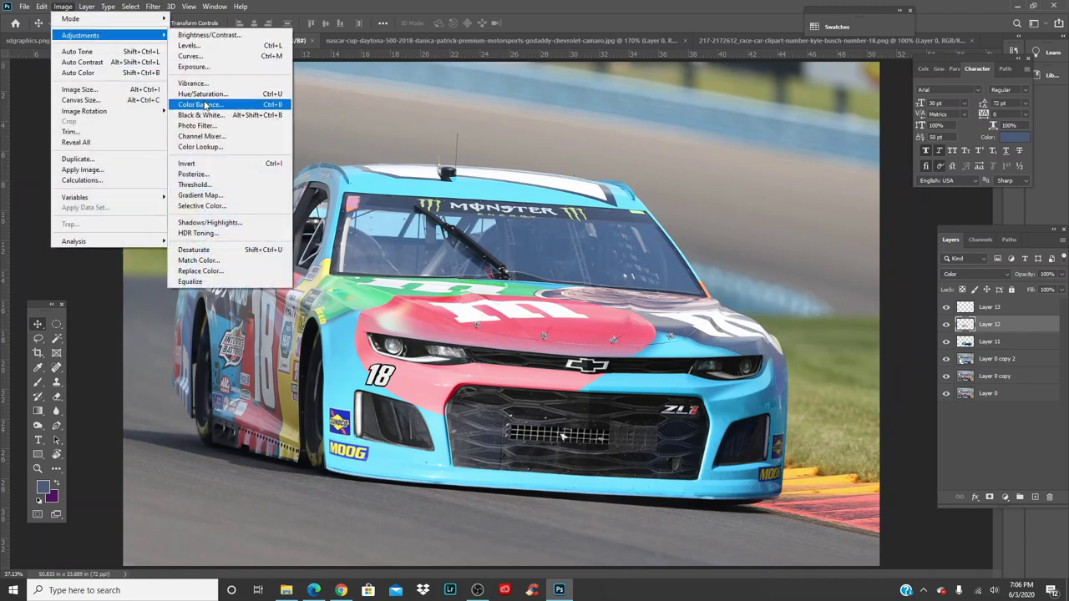
{"action": "left_click", "coordinate": [218, 96]}
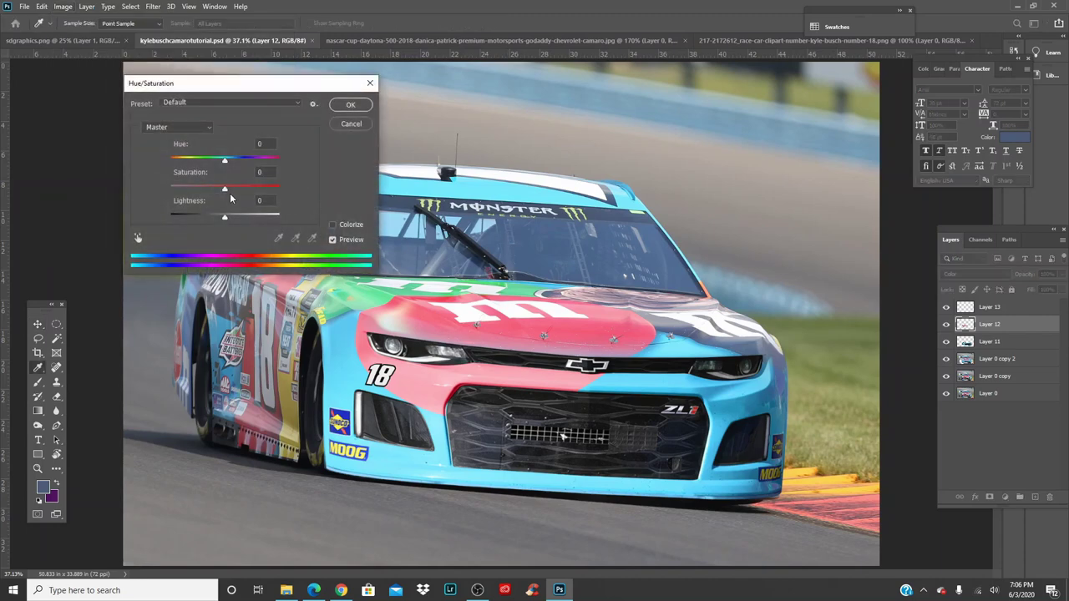
{"action": "mouse_move", "coordinate": [225, 192]}
{"action": "left_mouse_down"}
{"action": "mouse_move", "coordinate": [199, 194]}
{"action": "mouse_move", "coordinate": [234, 190]}
{"action": "left_mouse_up"}
{"action": "type", "text": "0"}
{"action": "left_click_drag", "start_coordinate": [222, 218], "coordinate": [257, 218]}
{"action": "type", "text": "0"}
{"action": "left_click_drag", "start_coordinate": [225, 163], "coordinate": [216, 165]}
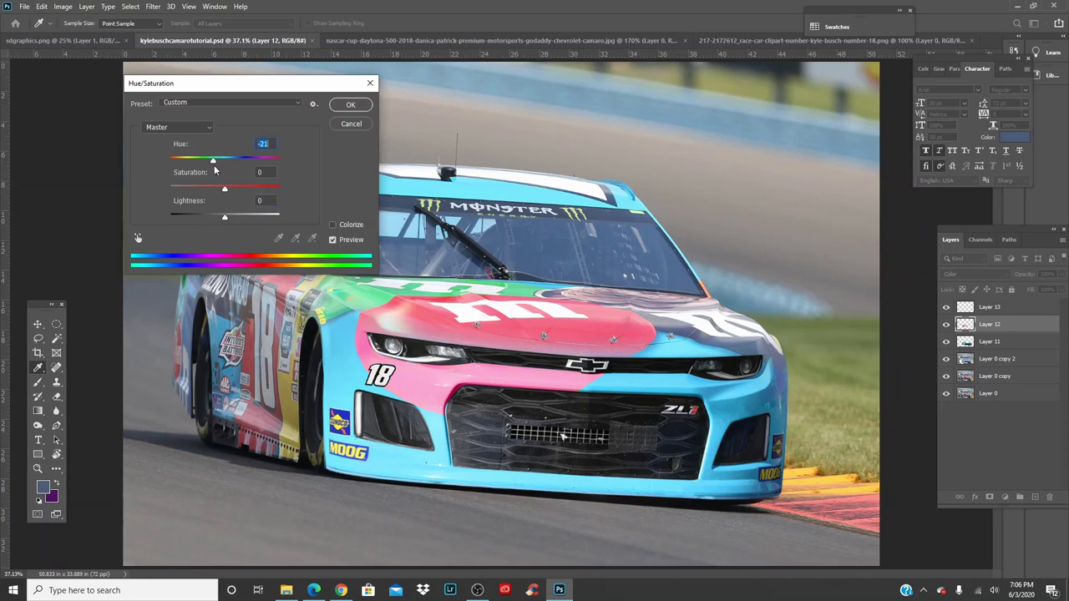
{"action": "type", "text": "0"}
{"action": "left_click", "coordinate": [229, 190]}
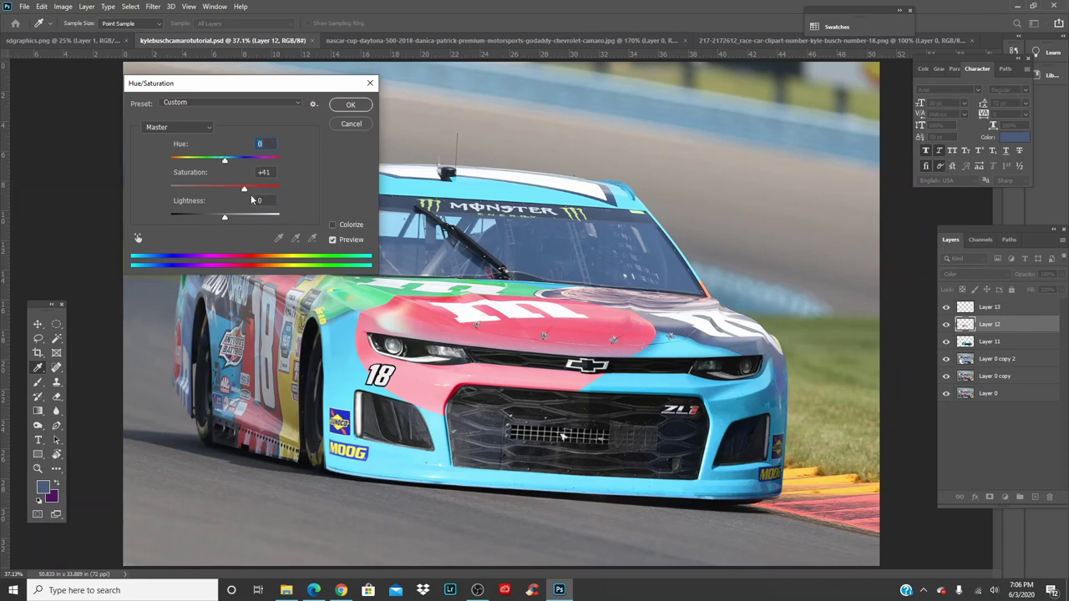
{"action": "left_click", "coordinate": [360, 103]}
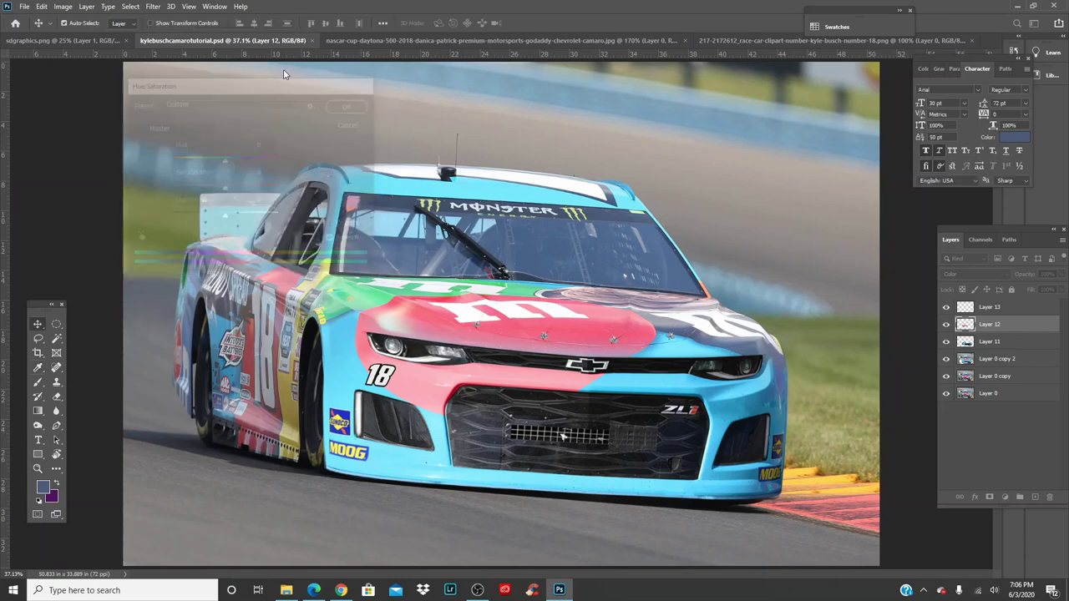
Step: Apply a Vibrance adjustment to the red bumper color on Layer 12
{"action": "left_click", "coordinate": [64, 7]}
{"action": "mouse_move", "coordinate": [117, 36]}
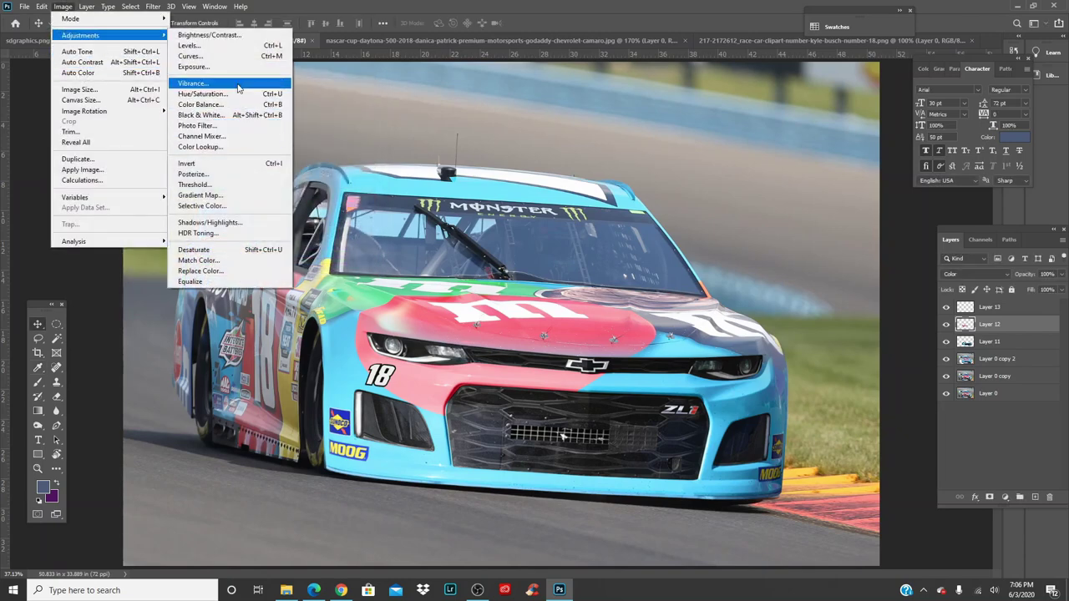
{"action": "left_click", "coordinate": [241, 84]}
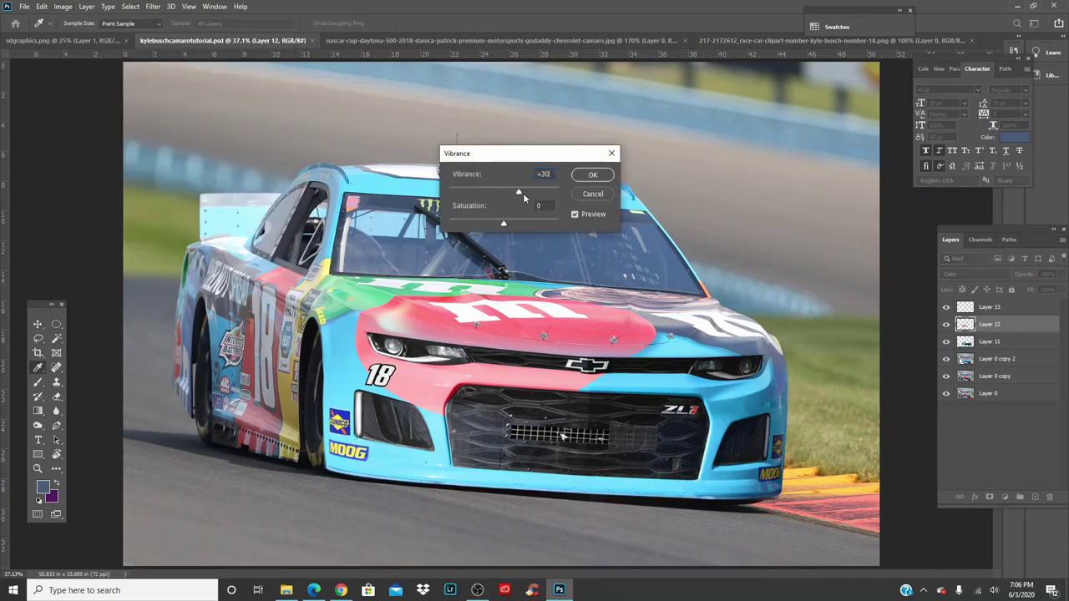
{"action": "left_click_drag", "start_coordinate": [525, 200], "coordinate": [509, 215]}
{"action": "left_click", "coordinate": [606, 180]}
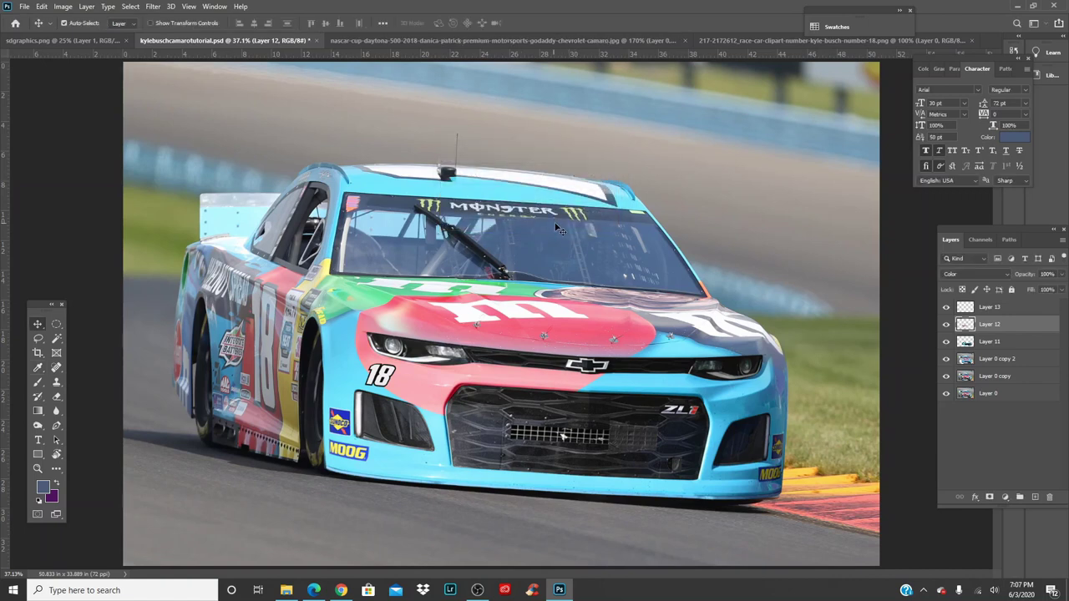
Step: Try shifting Layer 12's Hue to -36 with a Hue/Saturation adjustment, discarding the change
{"action": "left_click", "coordinate": [62, 6]}
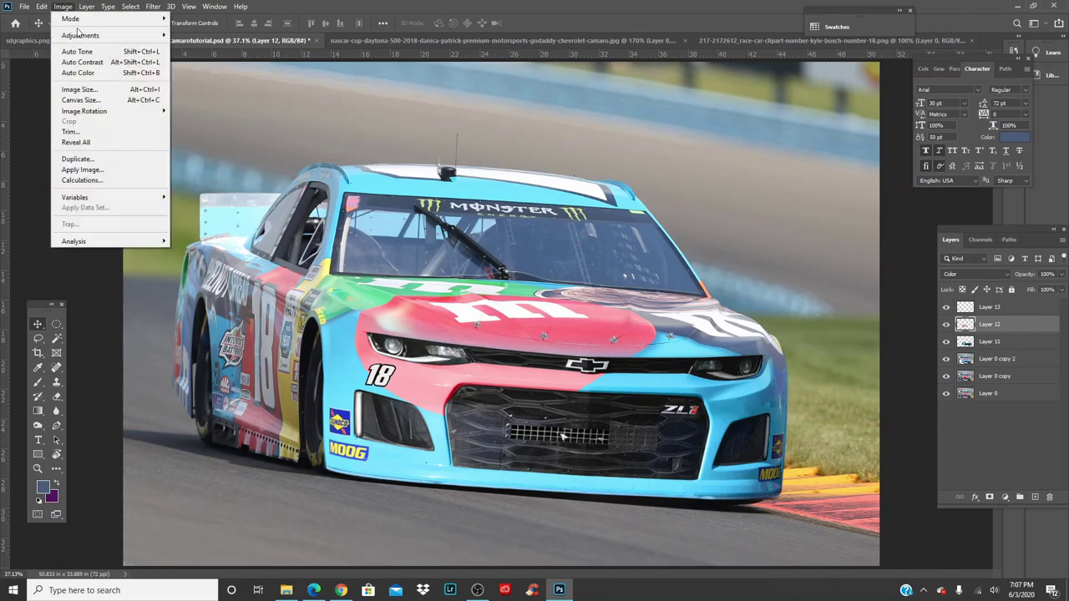
{"action": "left_click", "coordinate": [203, 94]}
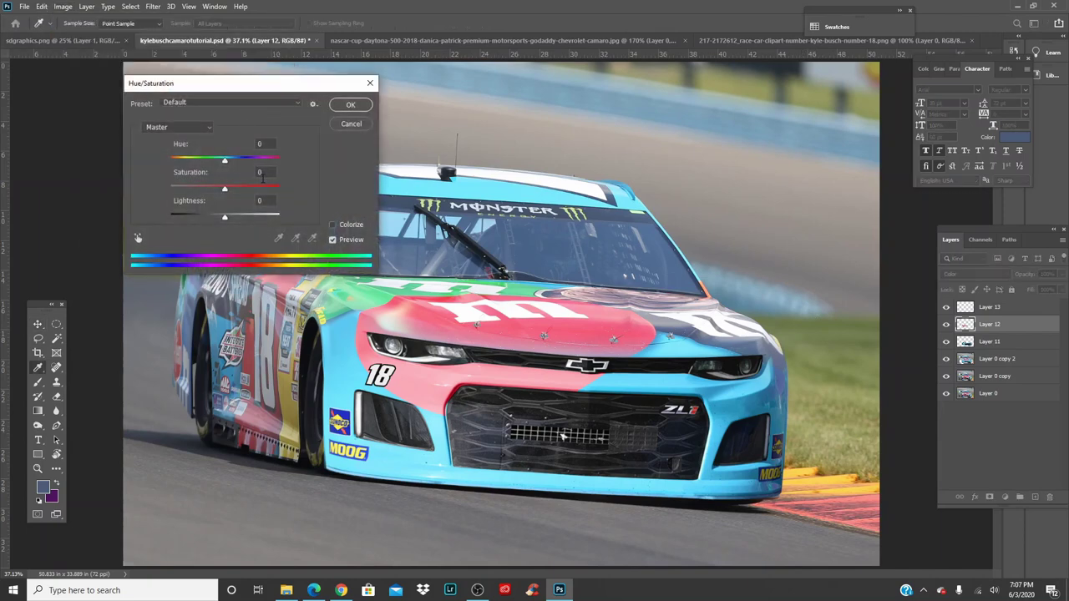
{"action": "left_click_drag", "start_coordinate": [225, 161], "coordinate": [207, 180]}
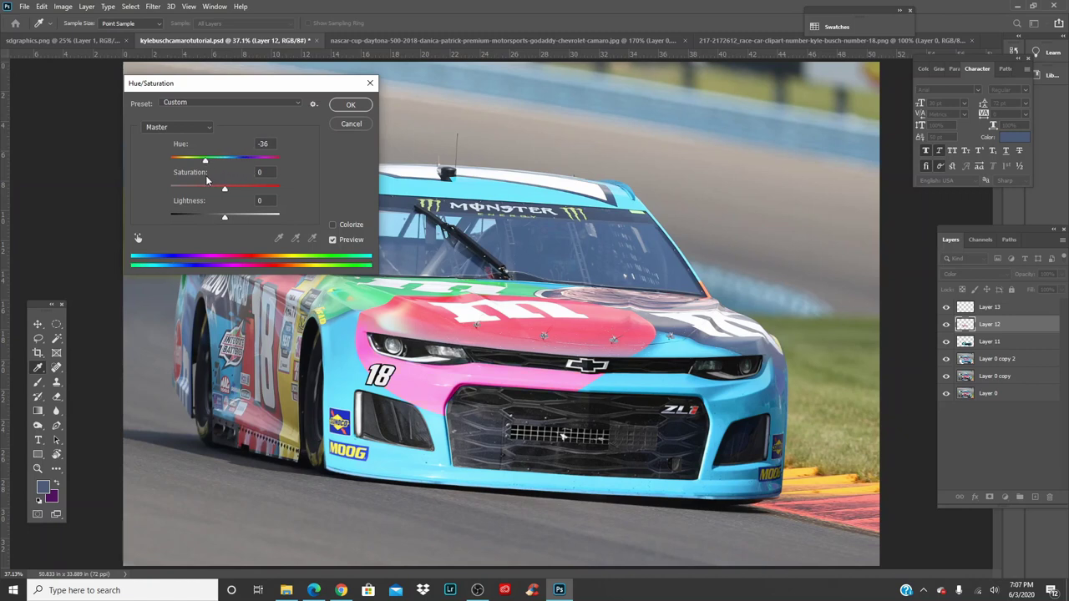
{"action": "left_click", "coordinate": [370, 83]}
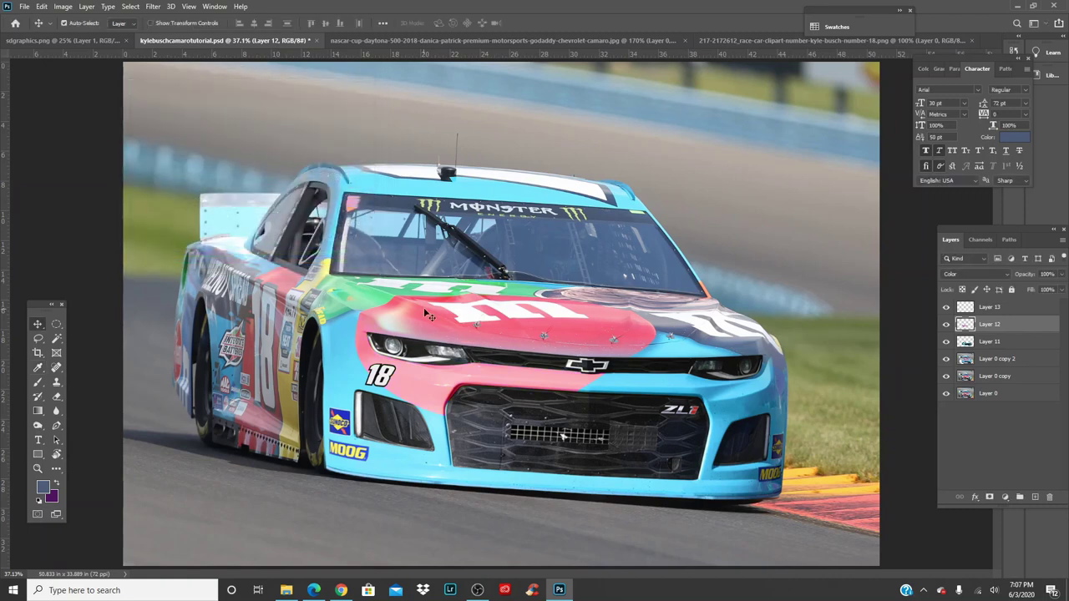